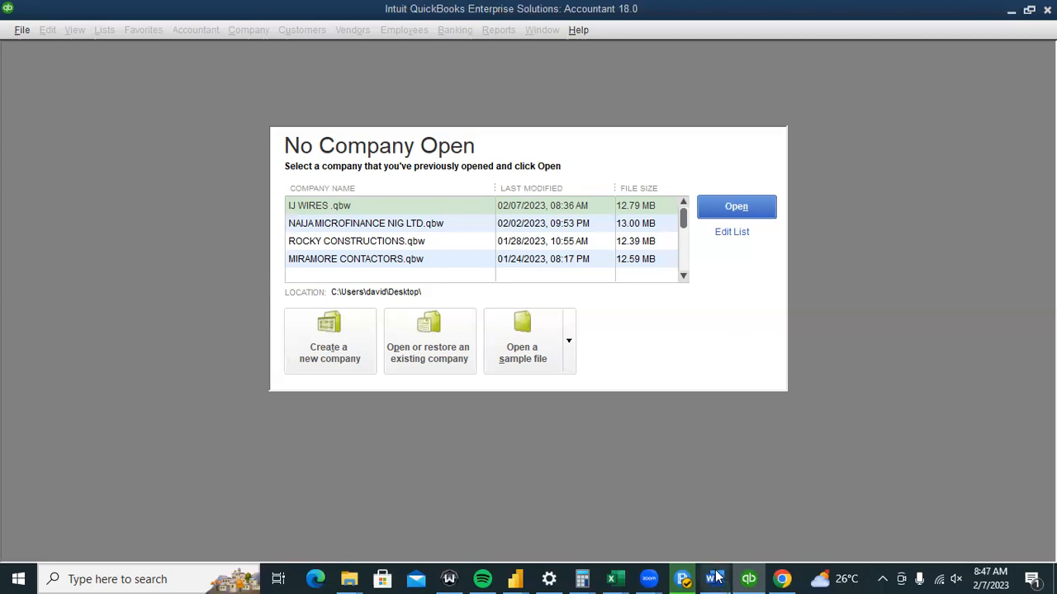
Bring the Word notes document QUICKBOOKS FOR A TRADING BUSINESS in front of QuickBooks.
{"action": "mouse_move", "coordinate": [715, 579]}
{"action": "left_click", "coordinate": [750, 511]}
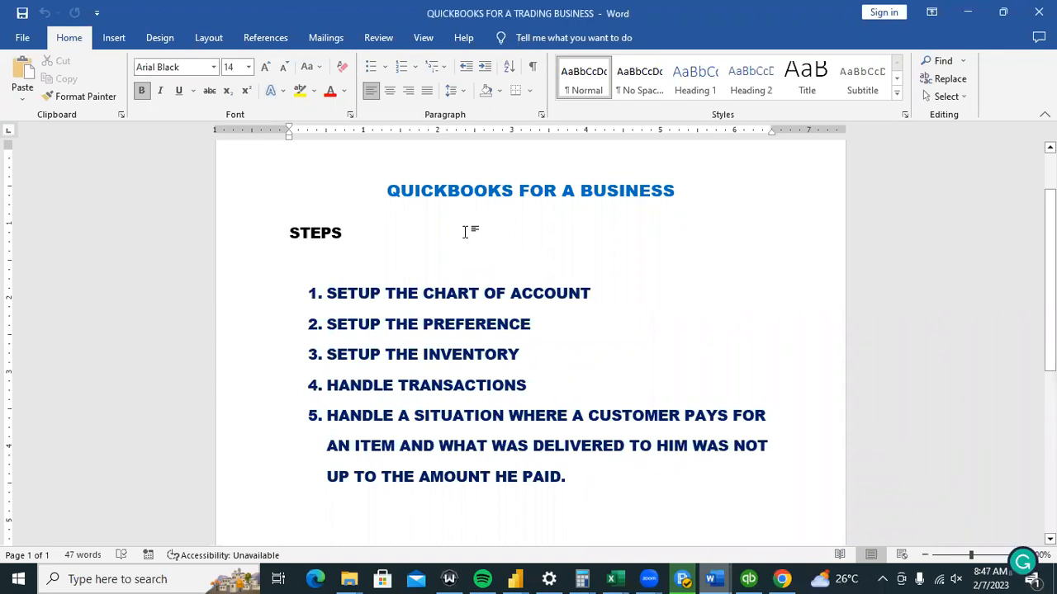
Insert TRADING before BUSINESS in the document title, leaving the cursor after the stray B.
{"action": "left_click", "coordinate": [581, 191]}
{"action": "type", "text": "TRADING "}
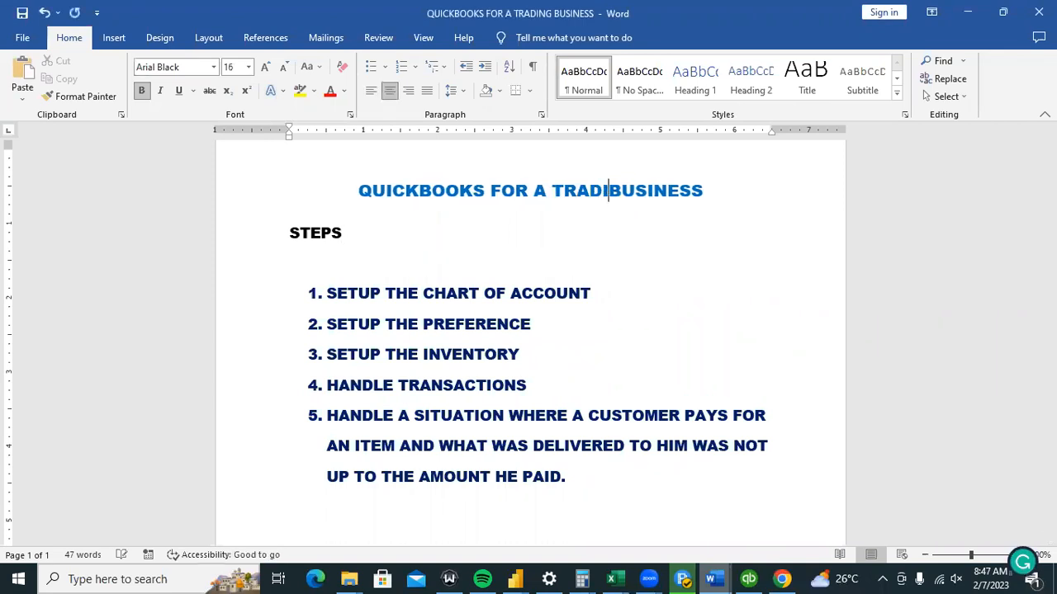
{"action": "type", "text": "B"}
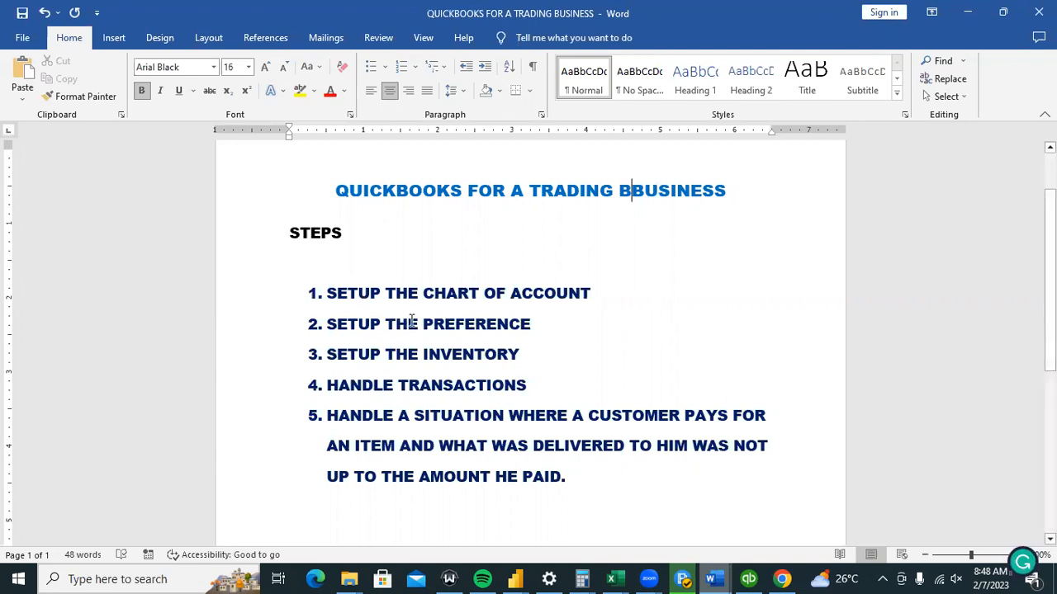
{"action": "left_click_drag", "start_coordinate": [422, 324], "coordinate": [527, 330]}
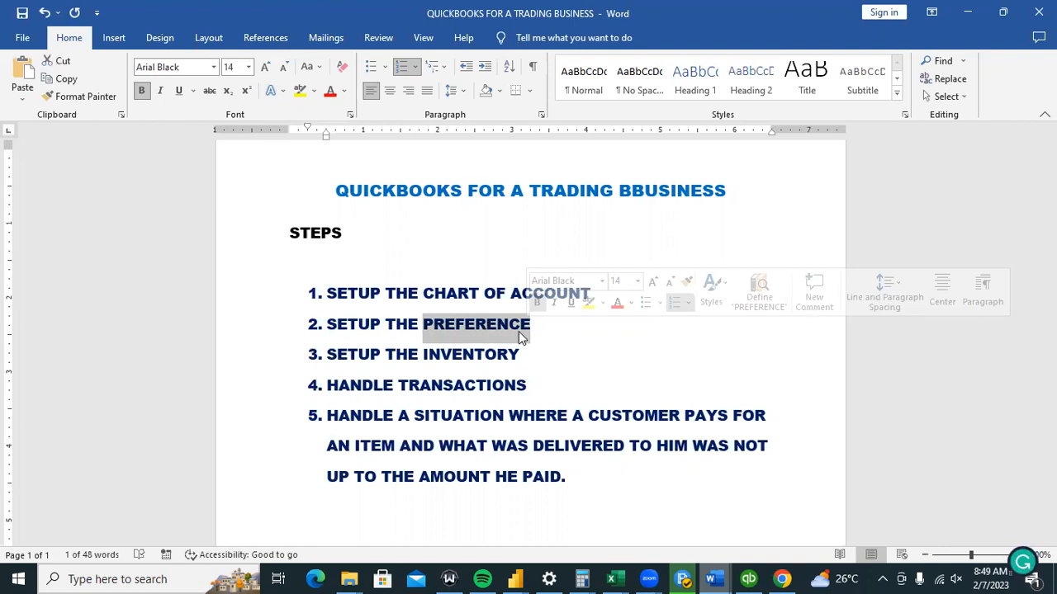
{"action": "left_click", "coordinate": [491, 370]}
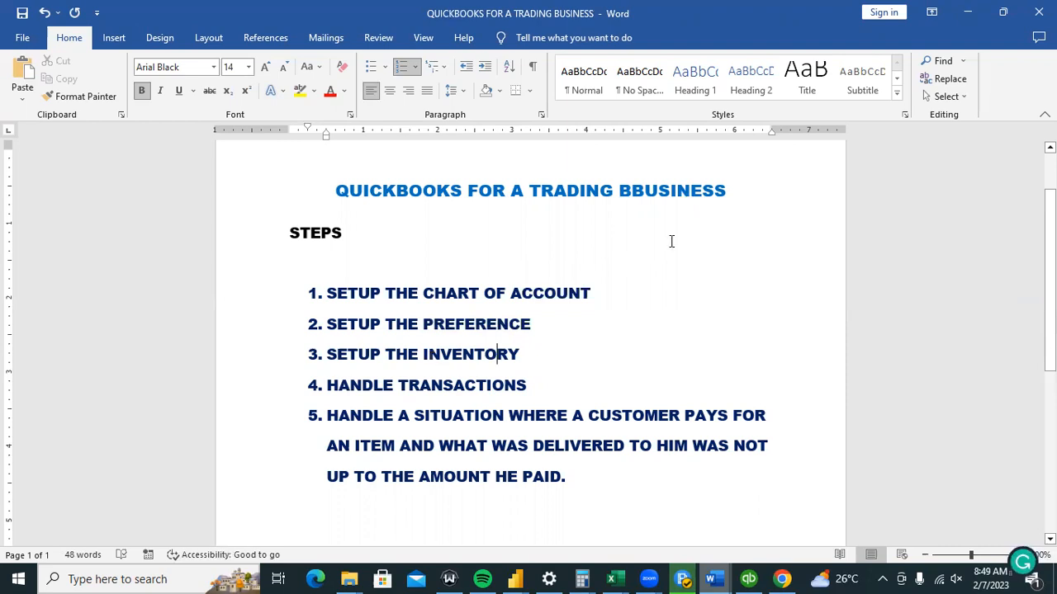
{"action": "left_click", "coordinate": [632, 188]}
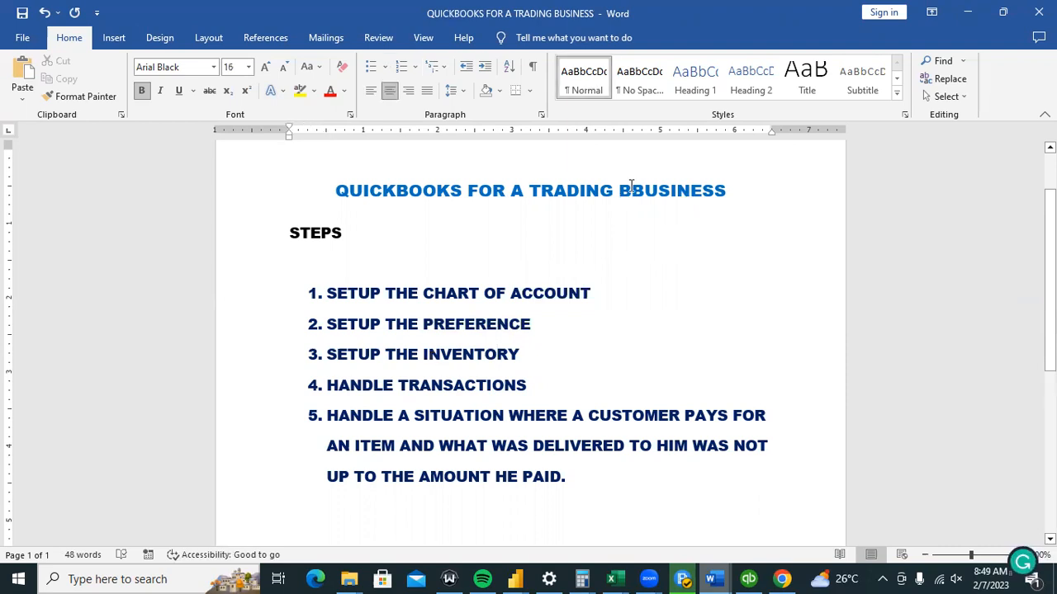
Delete the extra B from the title and append (INVENTORY PART) to step 3.
{"action": "key", "text": "BackSpace"}
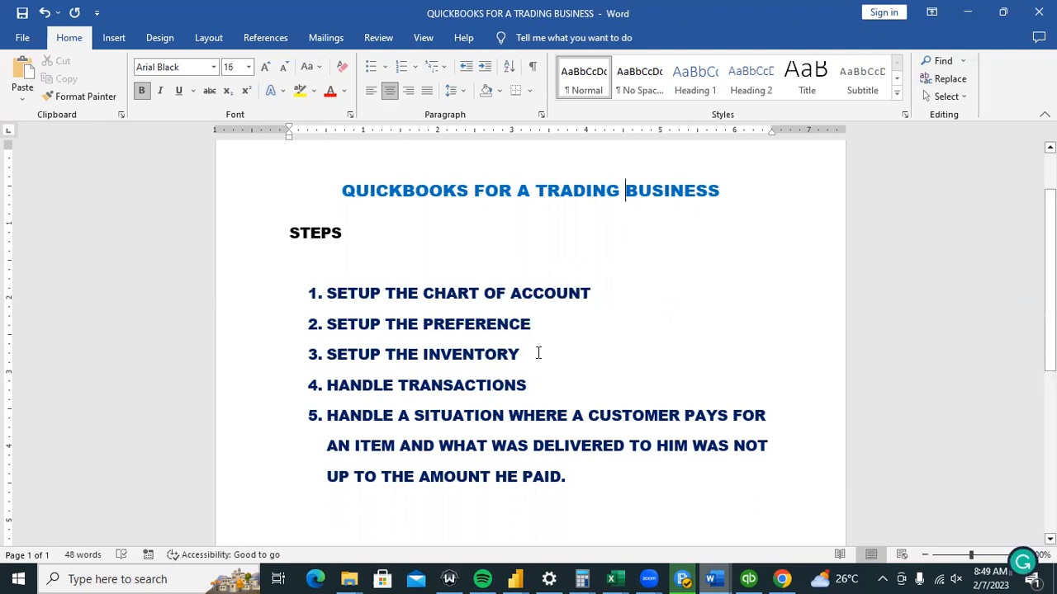
{"action": "left_click", "coordinate": [537, 354]}
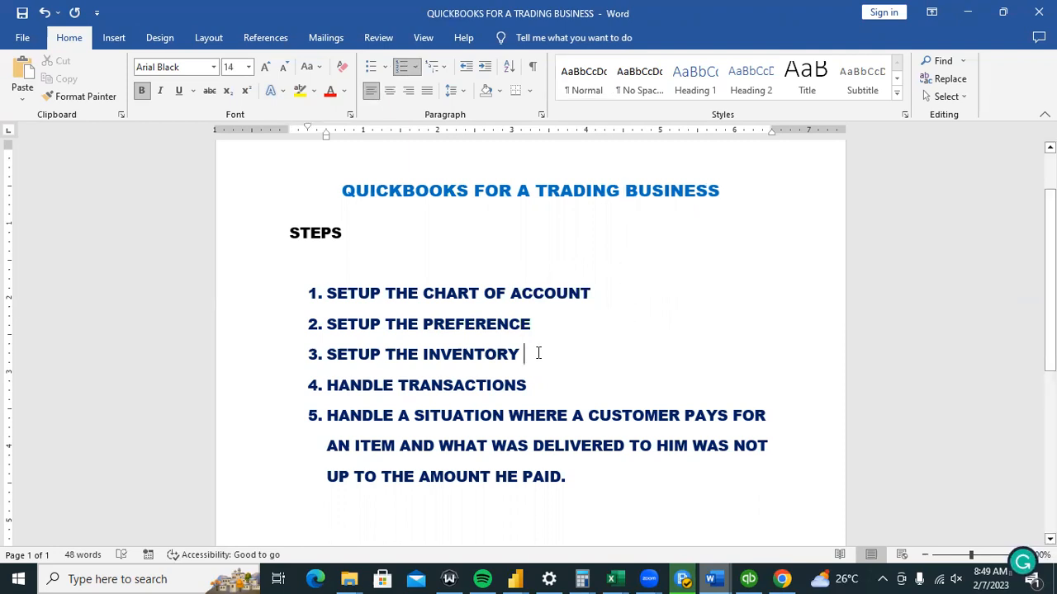
{"action": "type", "text": "(INVENTORY"}
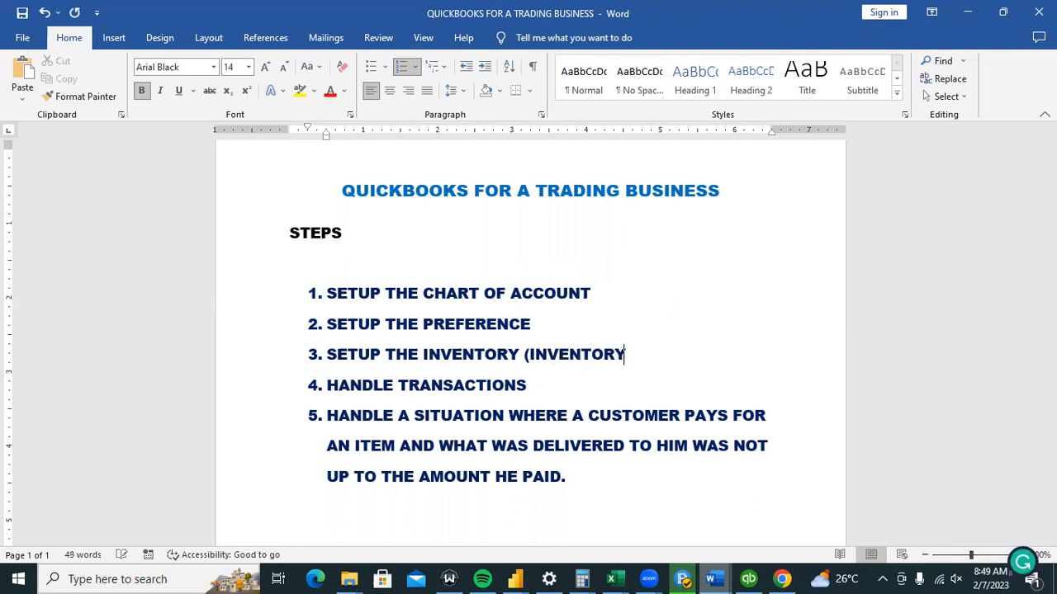
{"action": "type", "text": " PART)"}
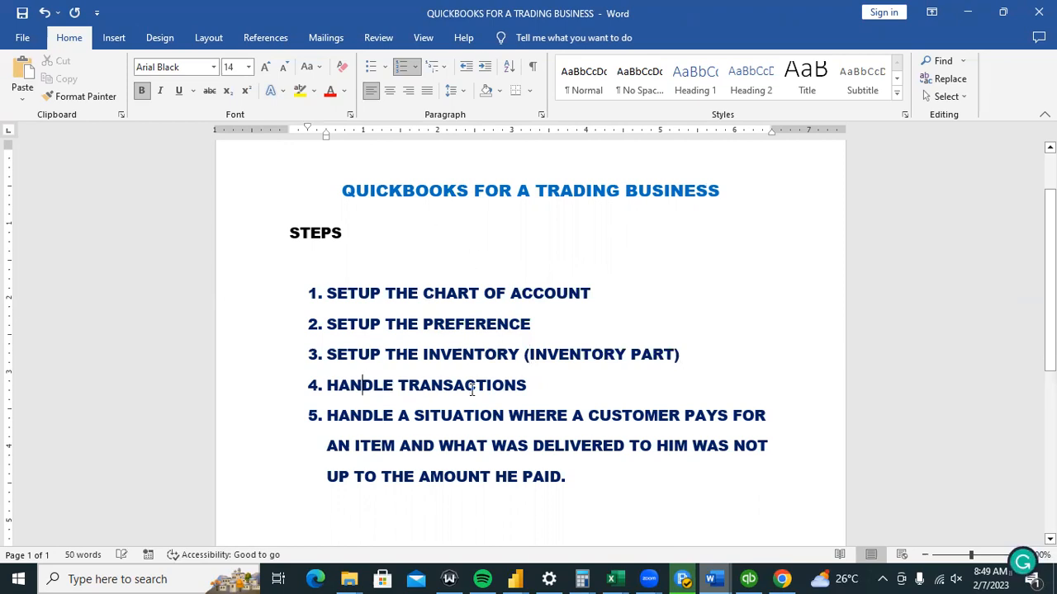
Begin step 4's transaction list with (SALES ORDER, INVOICE,.
{"action": "left_click", "coordinate": [550, 390]}
{"action": "type", "text": ")"}
{"action": "key", "text": "BackSpace"}
{"action": "type", "text": "(SALES P"}
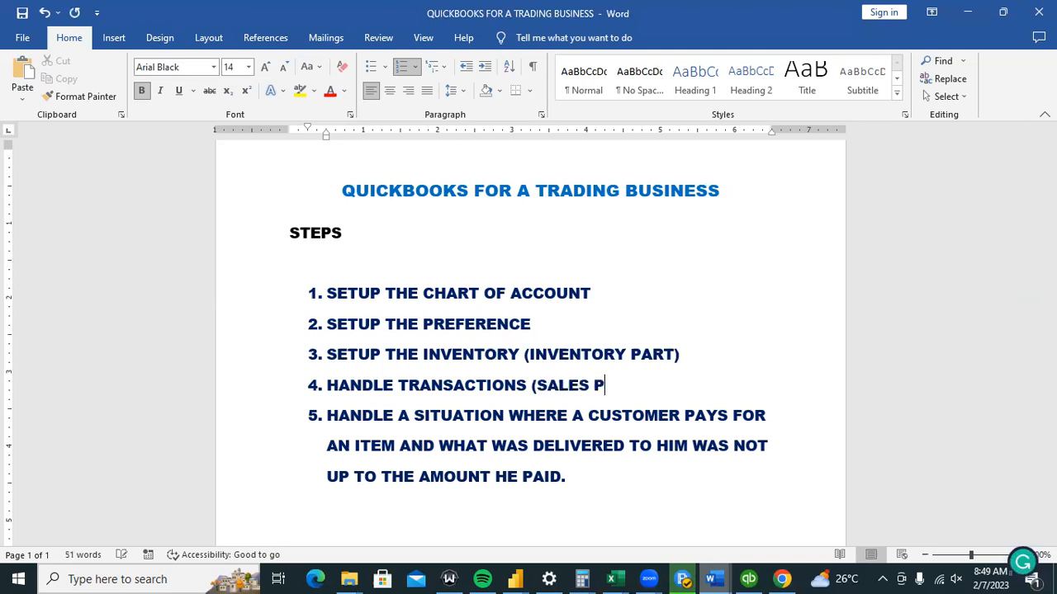
{"action": "key", "text": "BackSpace"}
{"action": "type", "text": "ORDER)"}
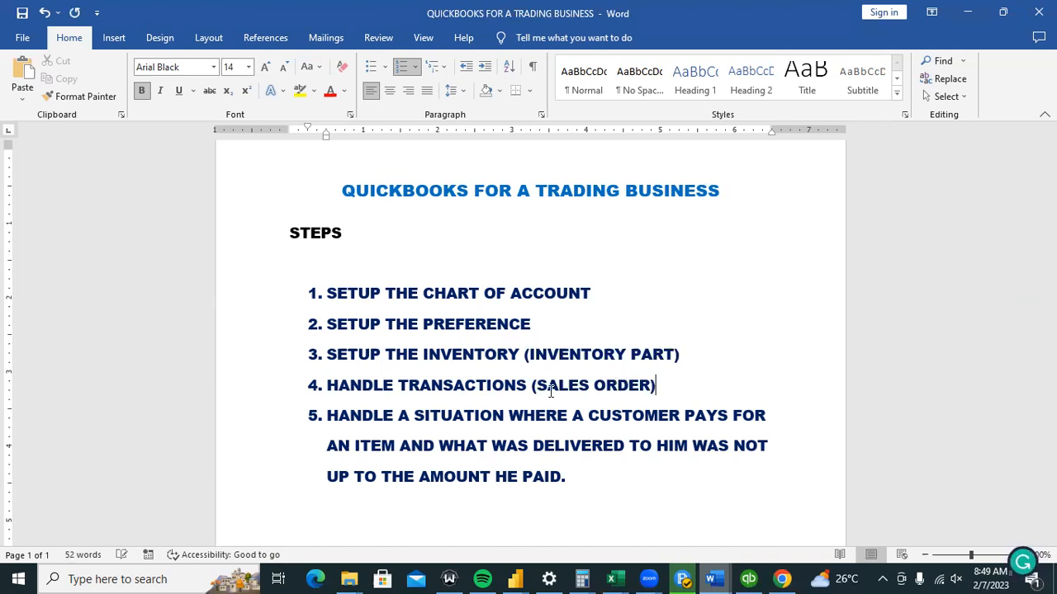
{"action": "key", "text": "BackSpace"}
{"action": "type", "text": ", IVOICE"}
{"action": "key", "text": "BackSpace"}
{"action": "key", "text": "BackSpace"}
{"action": "key", "text": "BackSpace"}
{"action": "key", "text": "BackSpace"}
{"action": "key", "text": "BackSpace"}
{"action": "type", "text": "N"}
{"action": "type", "text": "VO"}
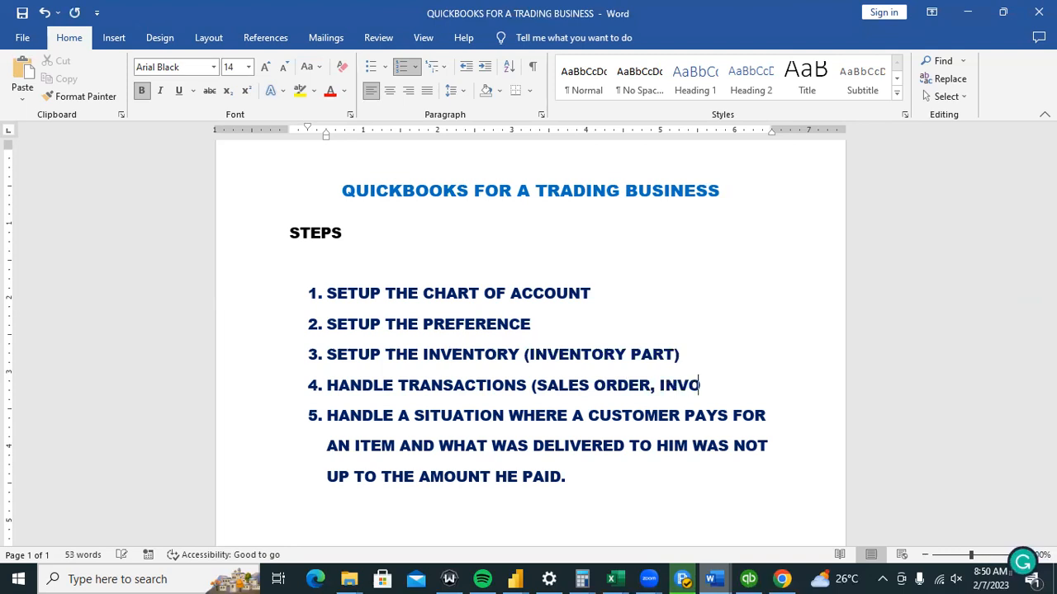
{"action": "type", "text": "ICE,"}
Finish the list with RECEIVE PAYMENT, GENERAL JOURNAL ENTRY, SALES IMMEDIATE PAYMENT).
{"action": "type", "text": "RECE"}
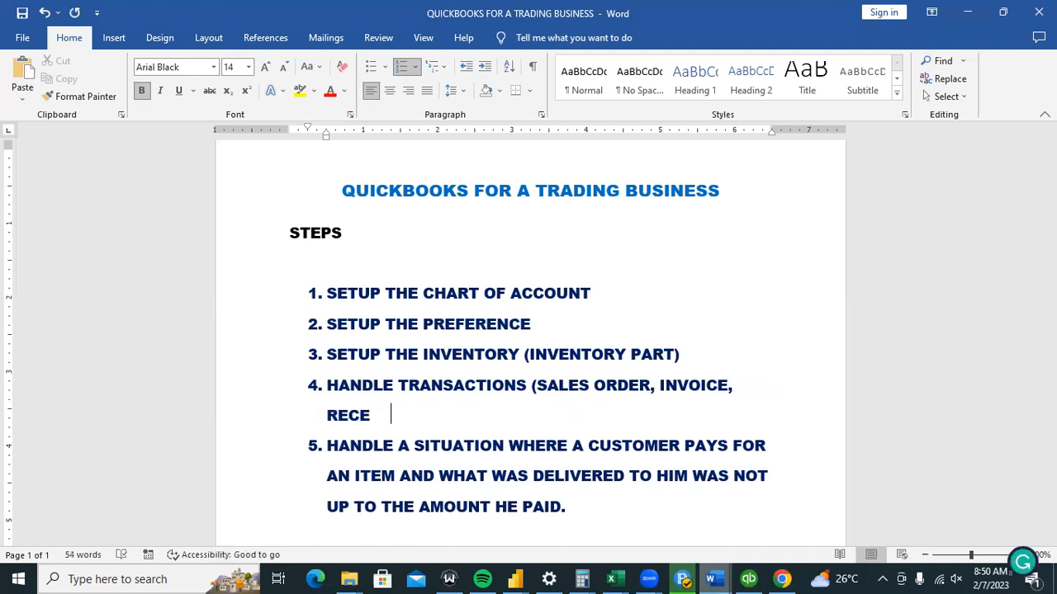
{"action": "type", "text": "IVE PAYMENT,"}
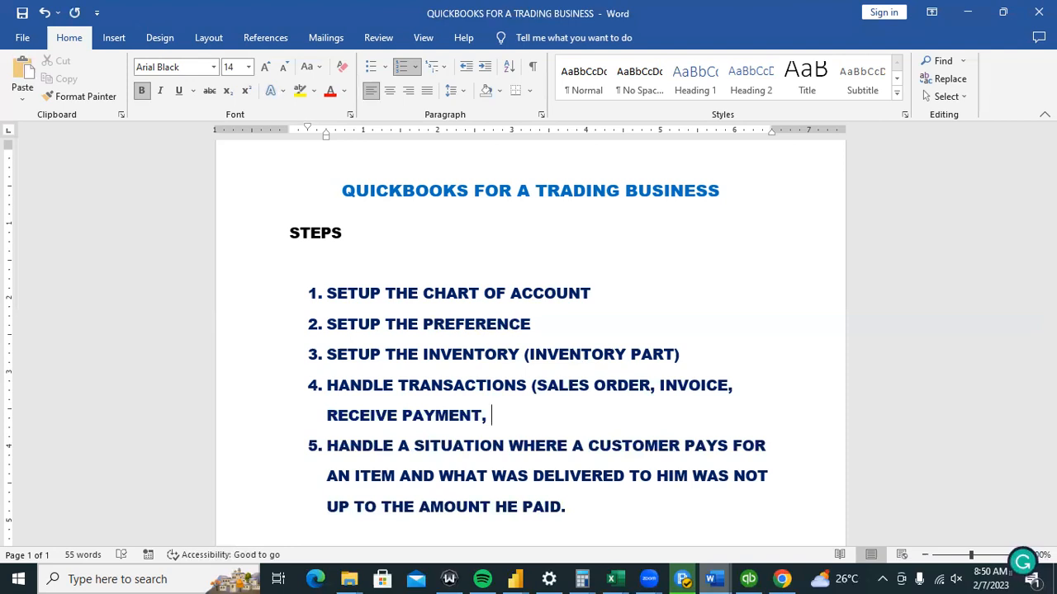
{"action": "type", "text": "GENERA"}
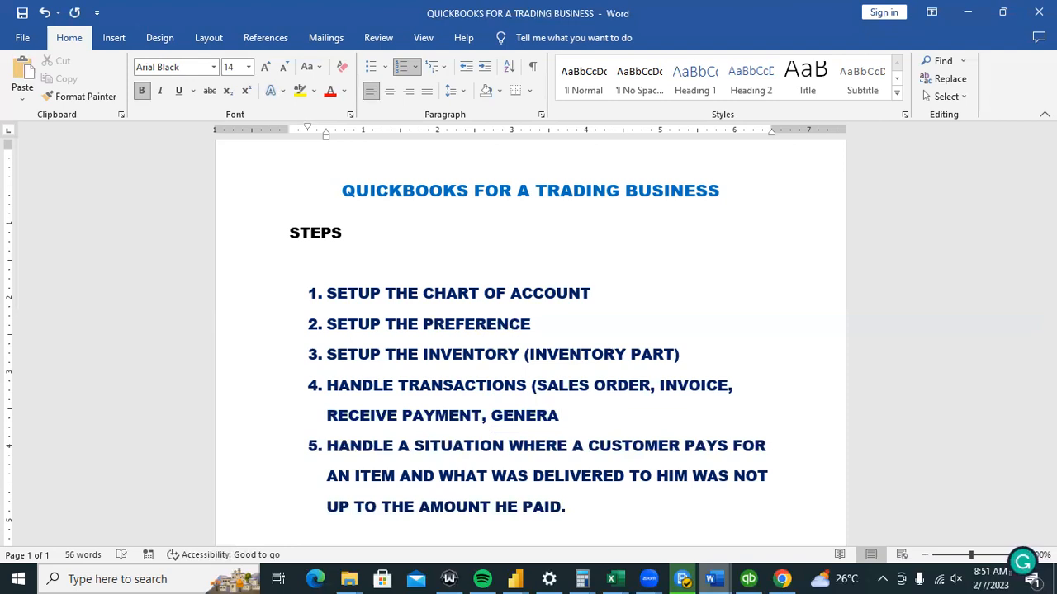
{"action": "type", "text": "L JOURNAL EN"}
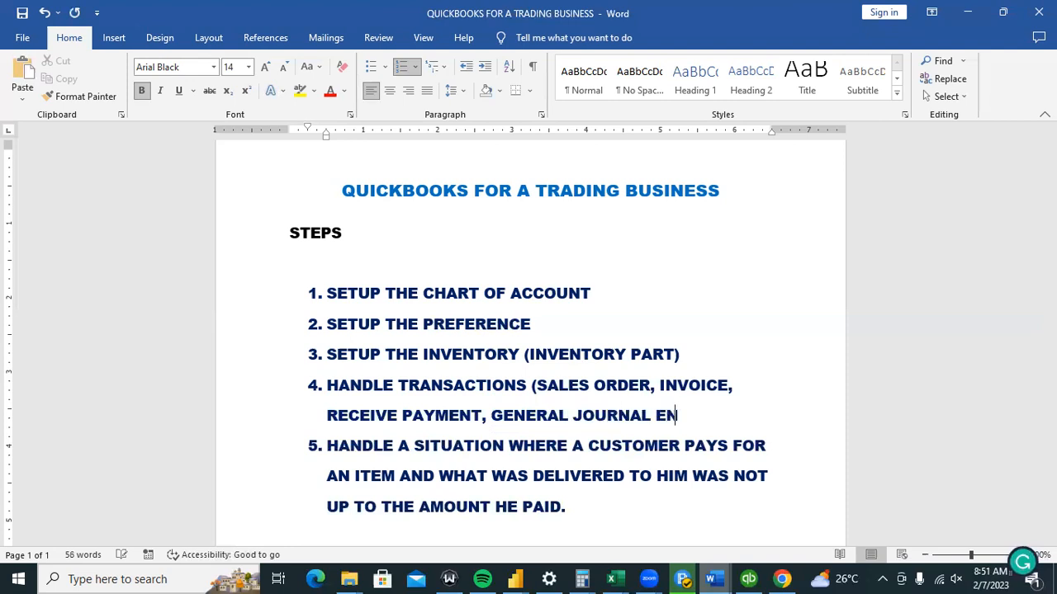
{"action": "type", "text": "TRY, SALE"}
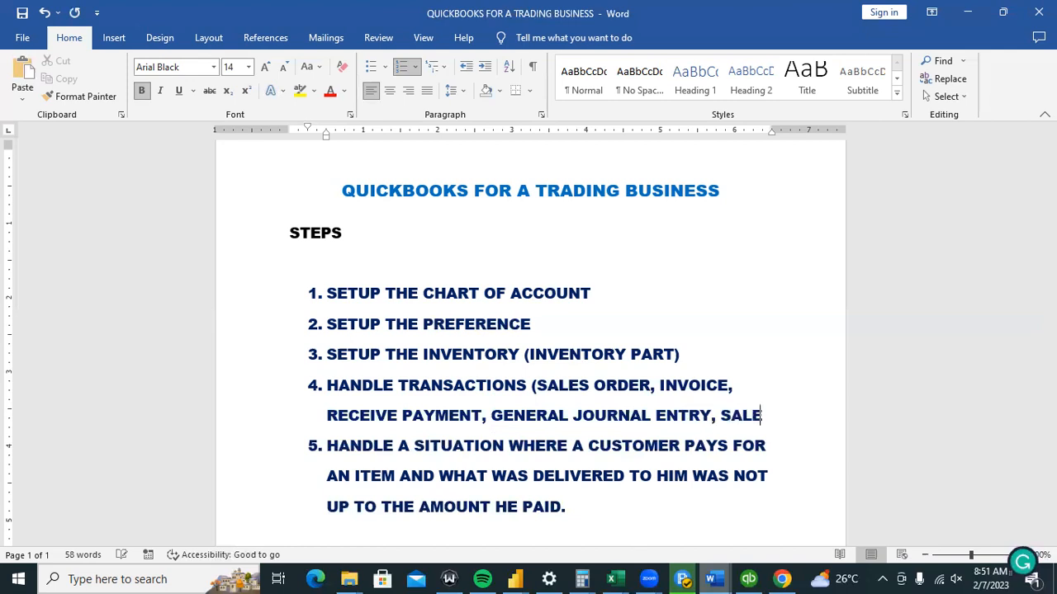
{"action": "type", "text": "S IM"}
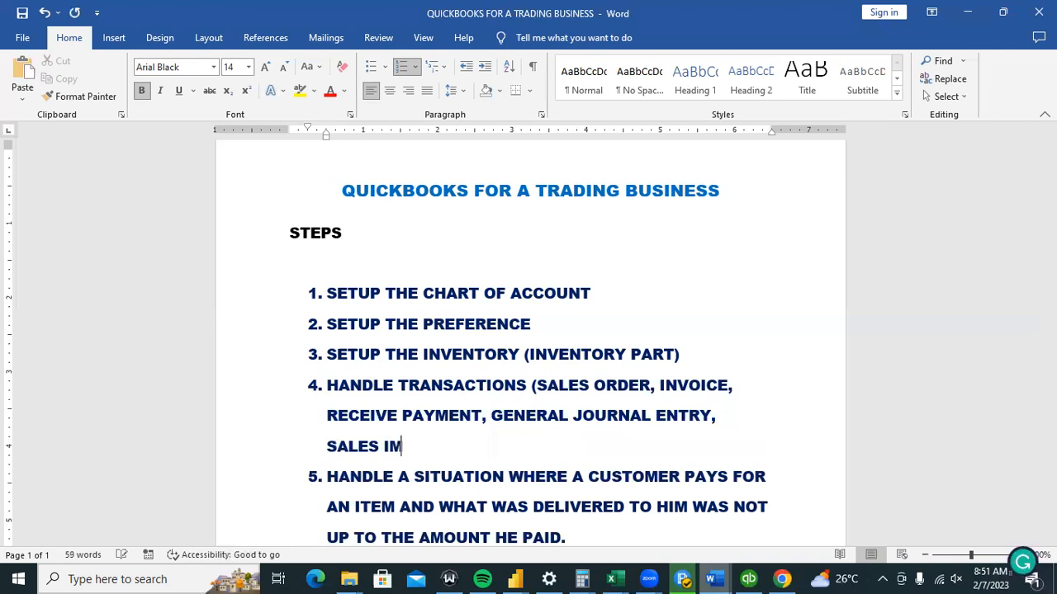
{"action": "type", "text": "MEDIATE PAYMENT)"}
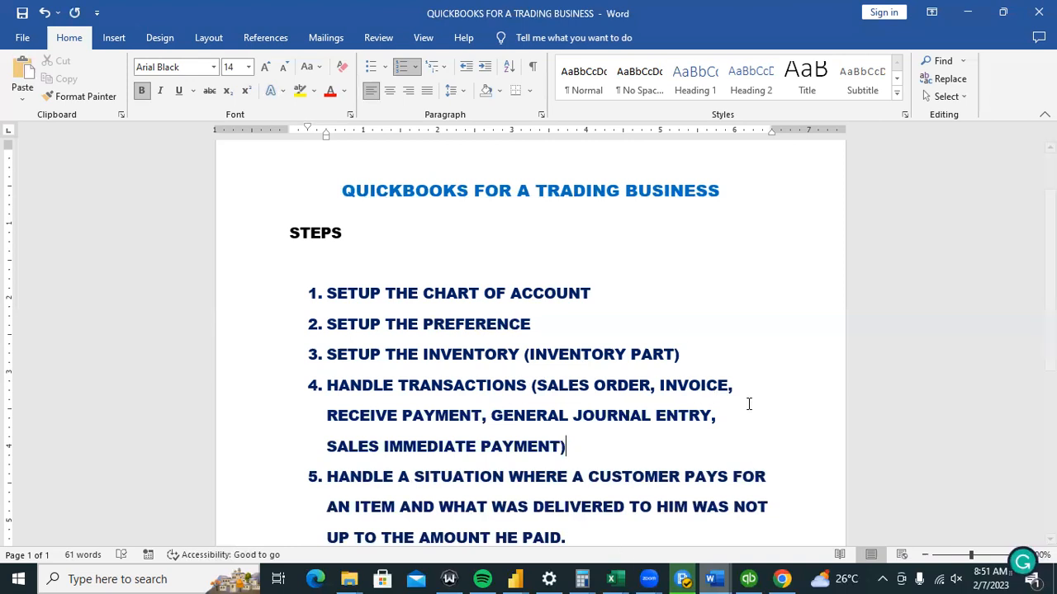
{"action": "left_click", "coordinate": [682, 337]}
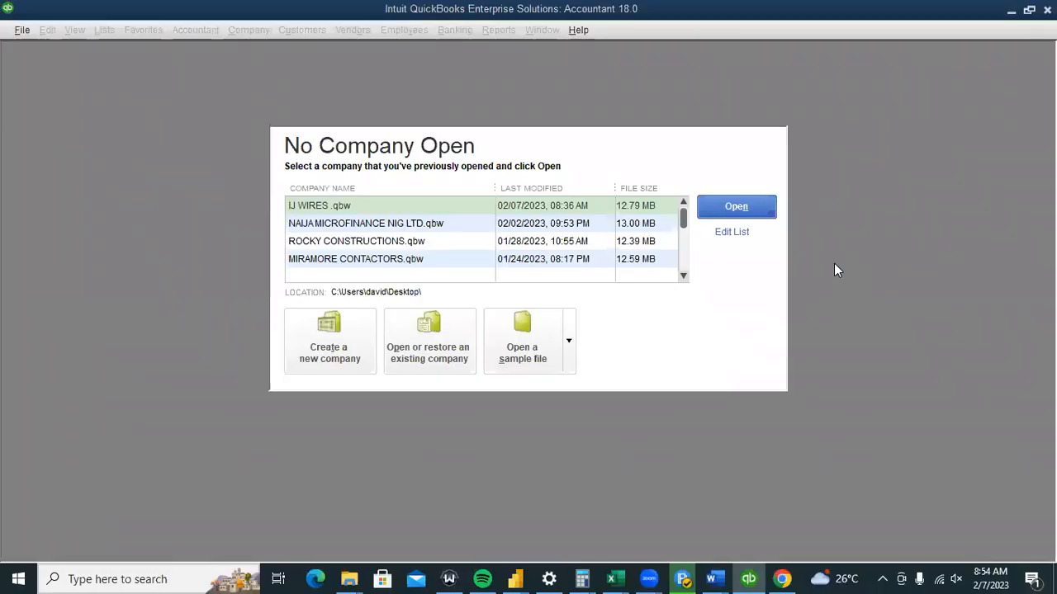
Bring the Word notes document back in front of QuickBooks.
{"action": "left_click", "coordinate": [715, 579]}
{"action": "left_click", "coordinate": [799, 516]}
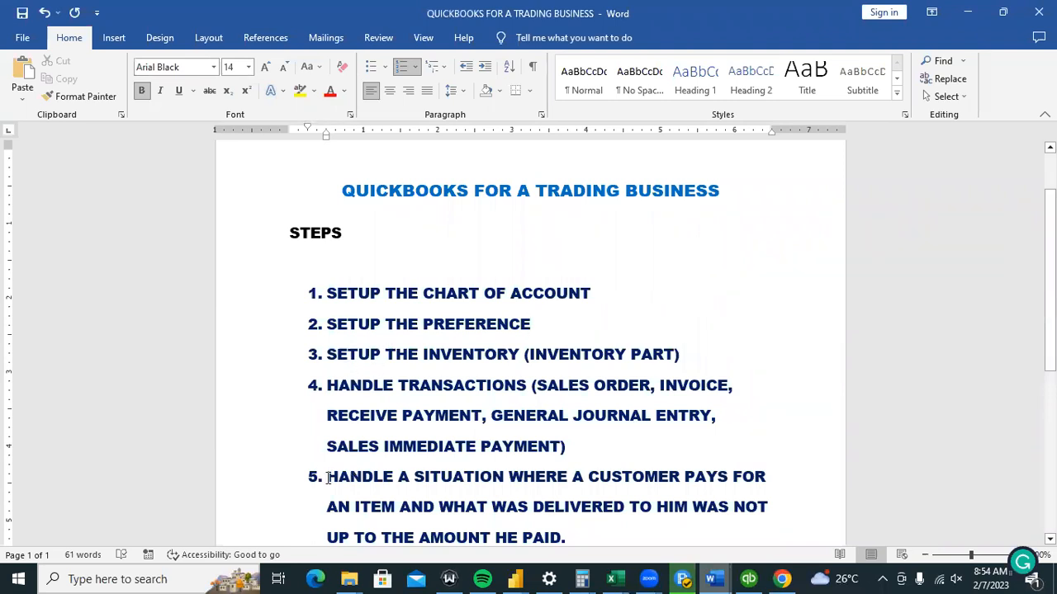
Retype PREFERENCE's final E and turn step 5 into an unnumbered paragraph starting SCENARIO:.
{"action": "key", "text": "BackSpace"}
{"action": "type", "text": "E"}
{"action": "left_click", "coordinate": [335, 476]}
{"action": "key", "text": "BackSpace"}
{"action": "key", "text": "BackSpace"}
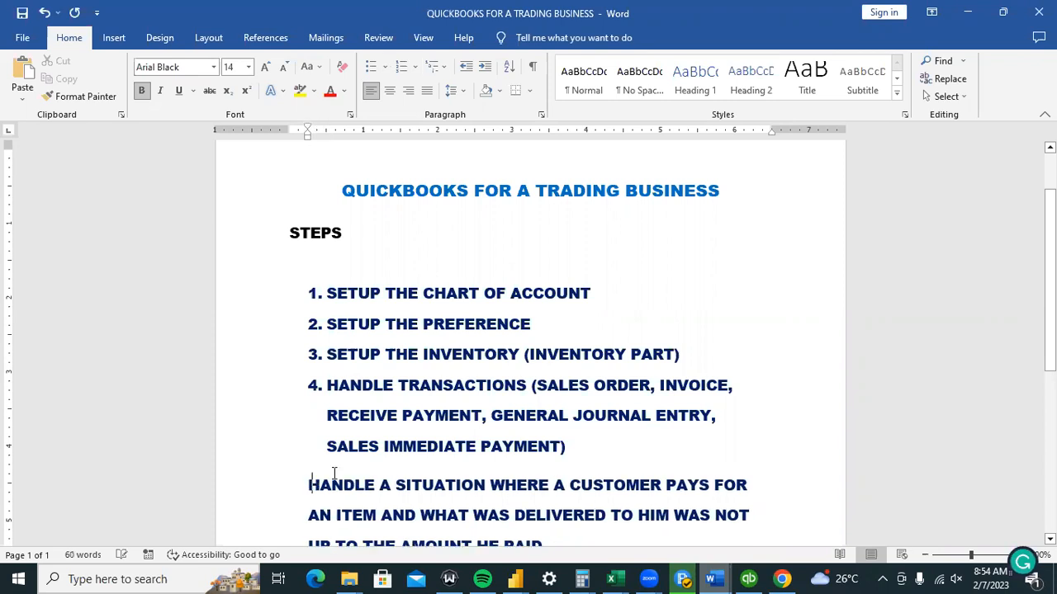
{"action": "key", "text": "Return"}
{"action": "key", "text": "BackSpace"}
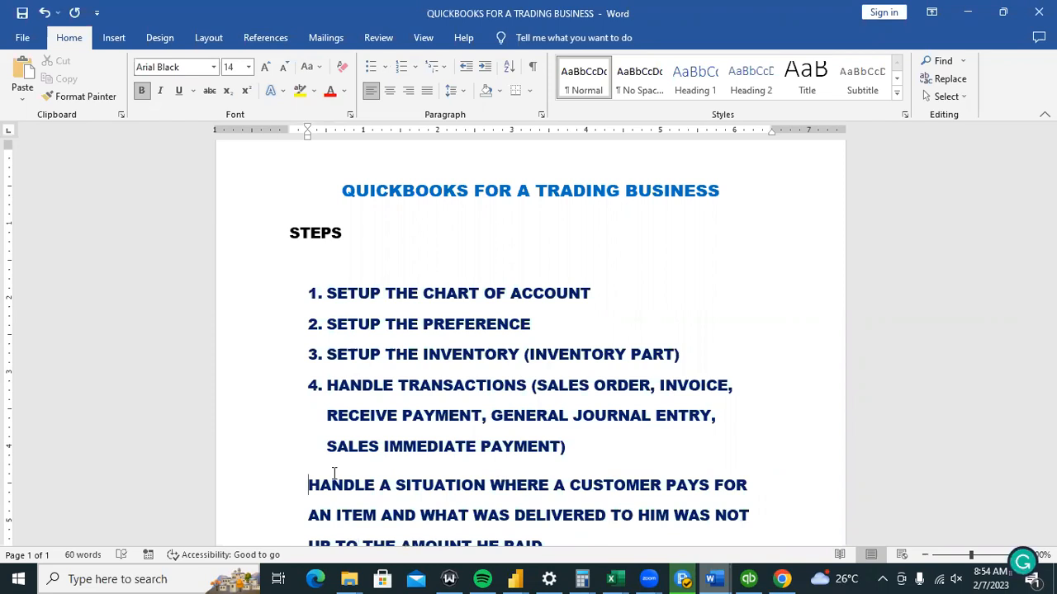
{"action": "type", "text": "SCENARIO"}
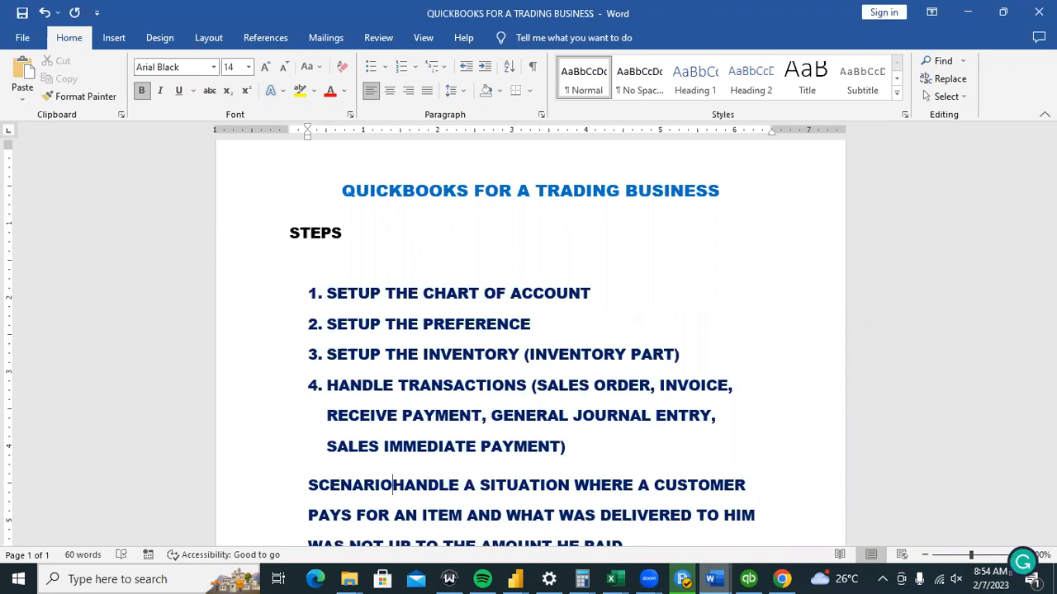
{"action": "type", "text": ":"}
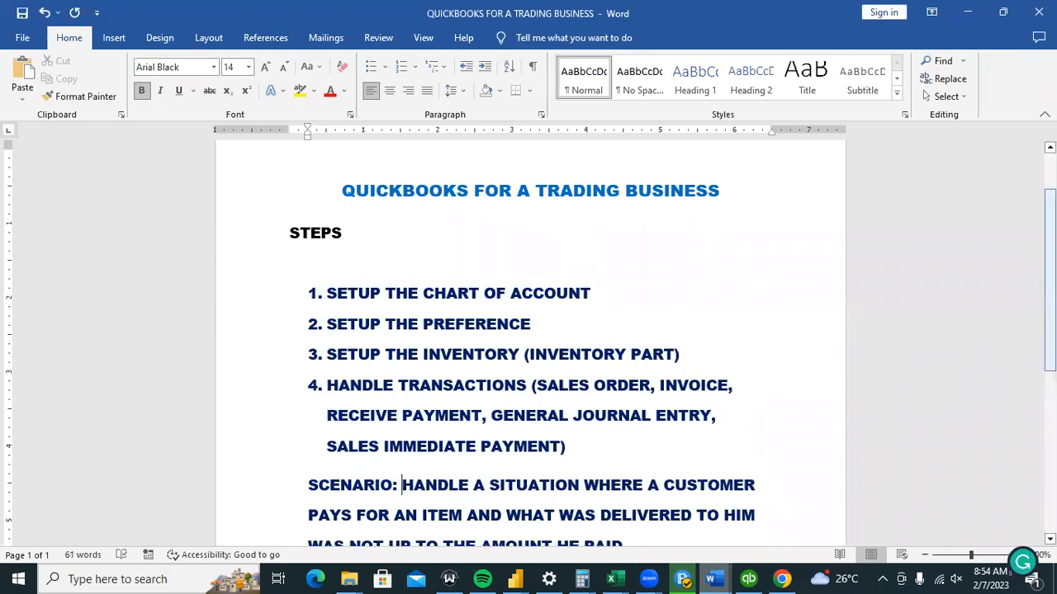
{"action": "scroll", "coordinate": [315, 297], "scroll_direction": "down", "scroll_amount": 4}
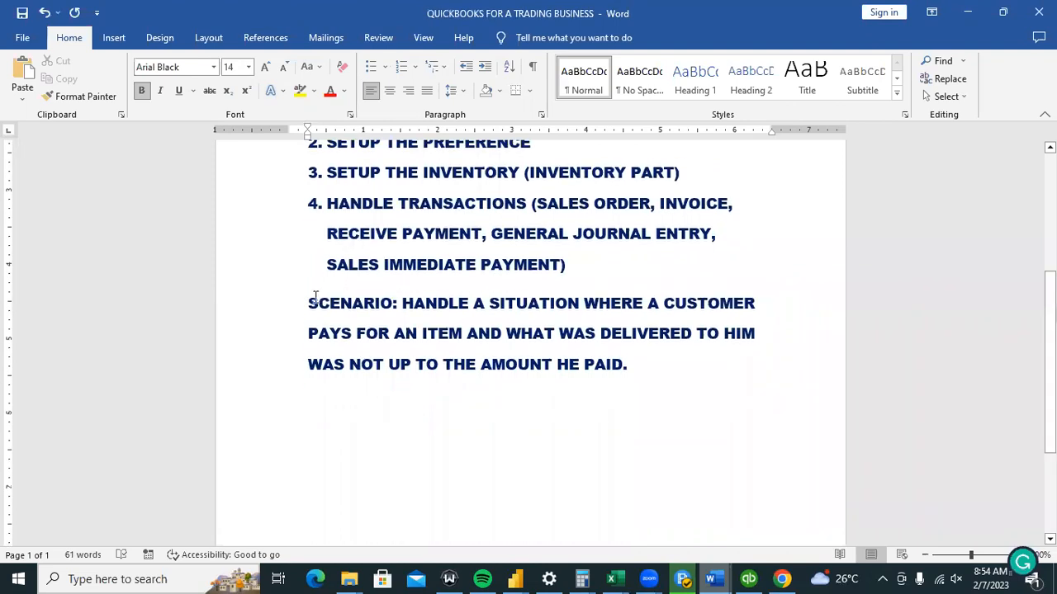
Make SCENARIO: red and add that the remaining items are sent to the customer weeks later.
{"action": "left_click_drag", "start_coordinate": [309, 304], "coordinate": [403, 303]}
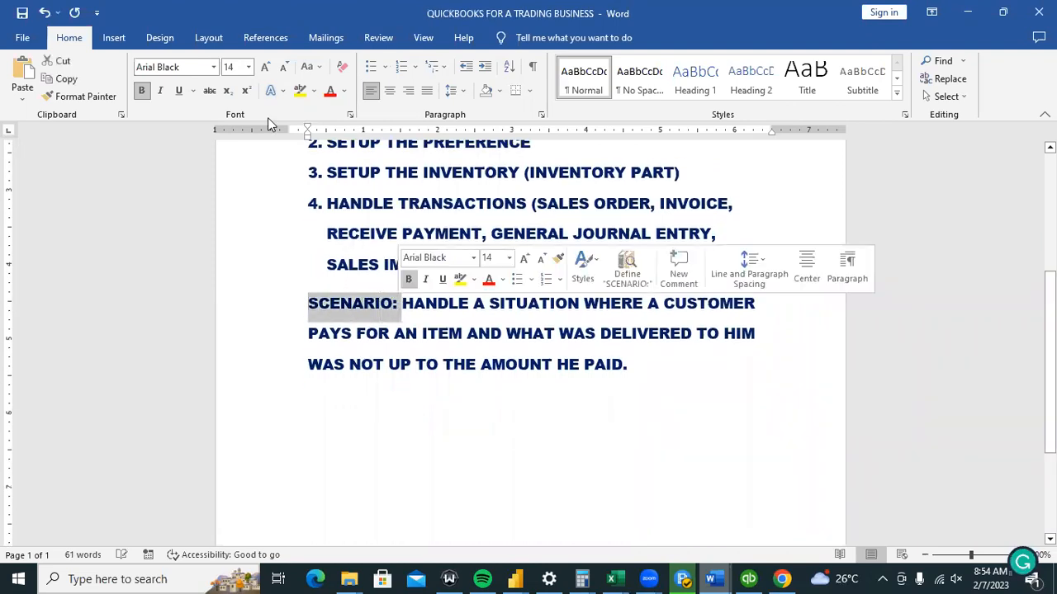
{"action": "left_click", "coordinate": [330, 91]}
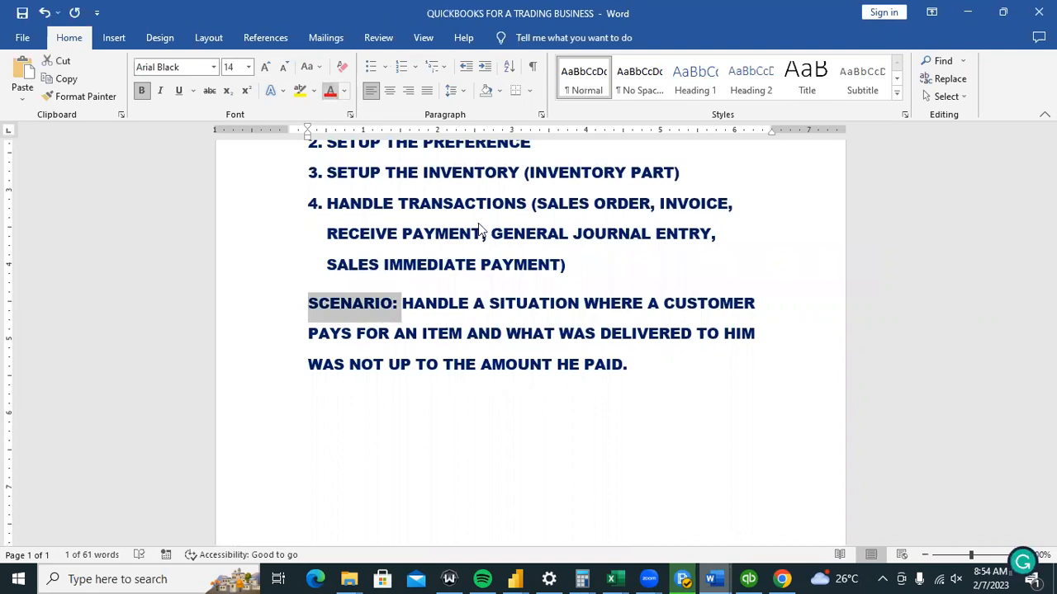
{"action": "left_click", "coordinate": [650, 363]}
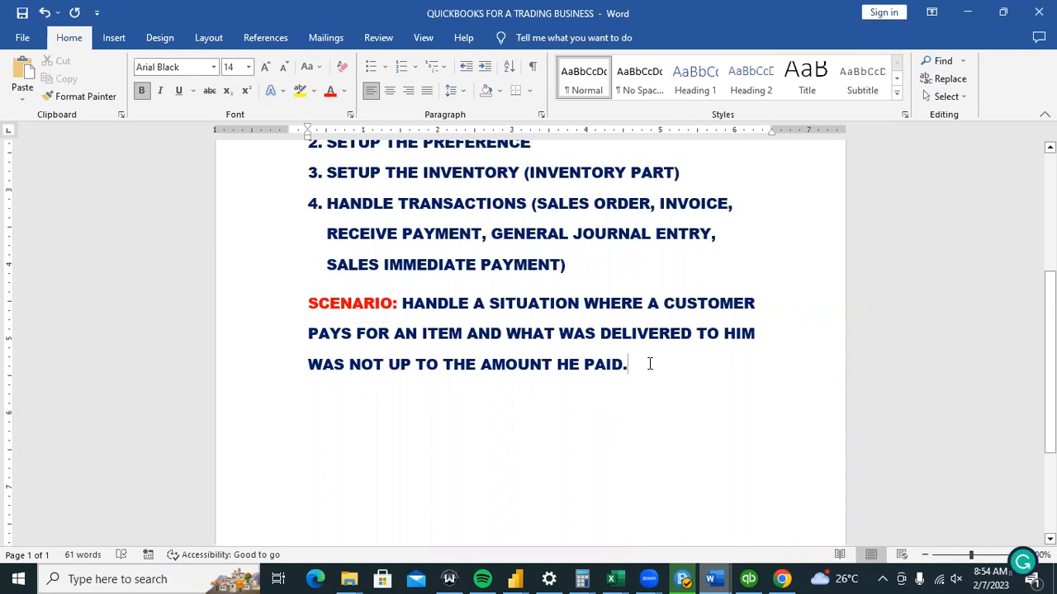
{"action": "type", "text": "THEN"}
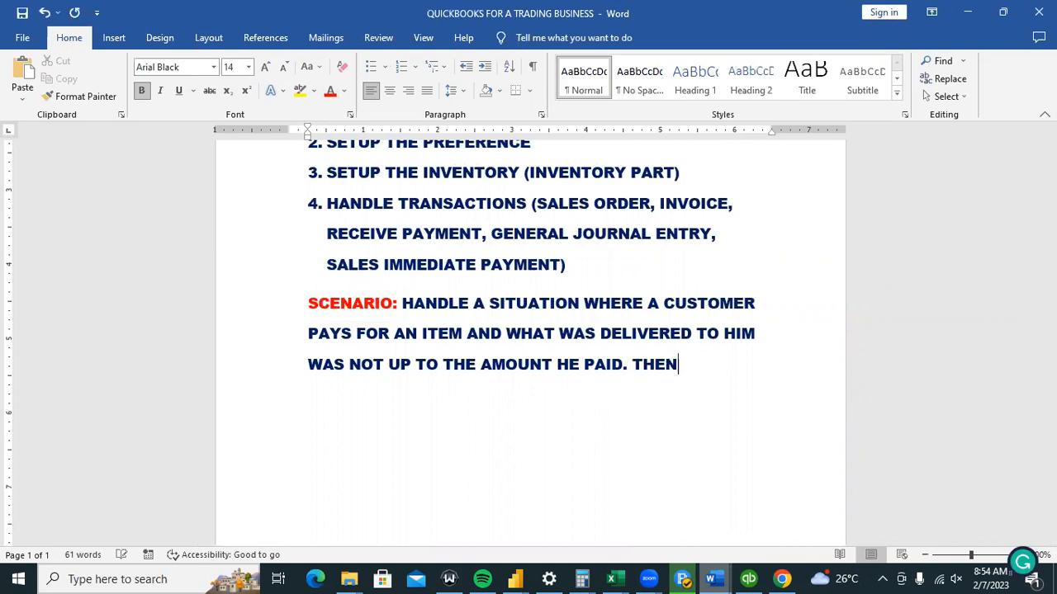
{"action": "type", "text": " LATER"}
{"action": "key", "text": "BackSpace"}
{"action": "key", "text": "BackSpace"}
{"action": "key", "text": "BackSpace"}
{"action": "key", "text": "BackSpace"}
{"action": "key", "text": "BackSpace"}
{"action": "key", "text": "BackSpace"}
{"action": "type", "text": "IN "}
{"action": "type", "text": "FEW WEEKS "}
{"action": "type", "text": "WE THEN "}
{"action": "type", "text": "HAV"}
{"action": "type", "text": "E THE"}
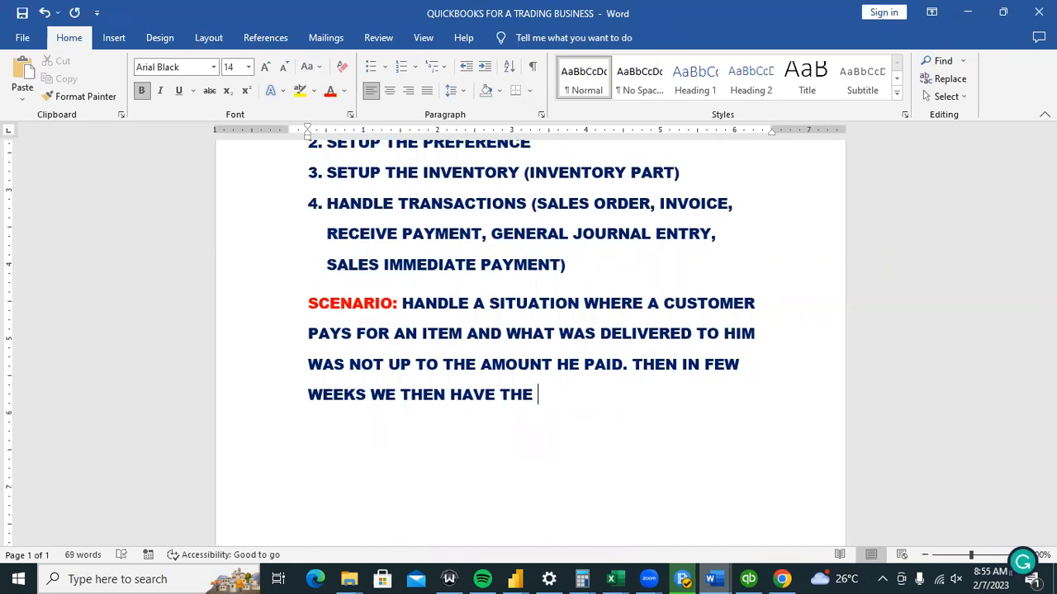
{"action": "key", "text": "ctrl+BackSpace"}
{"action": "key", "text": "ctrl+BackSpace"}
{"action": "key", "text": "ctrl+BackSpace"}
{"action": "key", "text": "ctrl+BackSpace"}
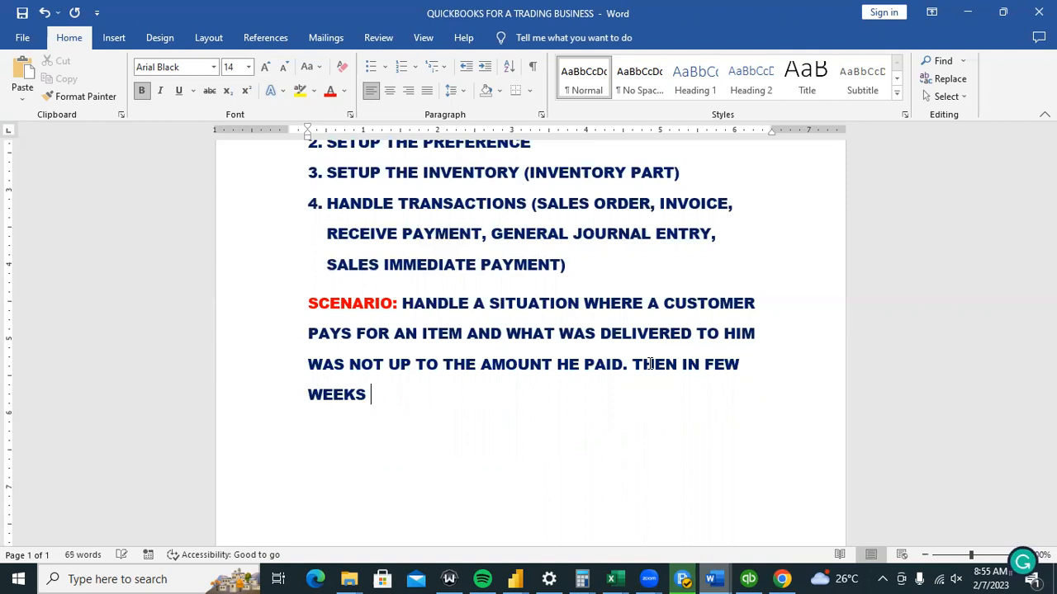
{"action": "type", "text": "TIME THE BRO"}
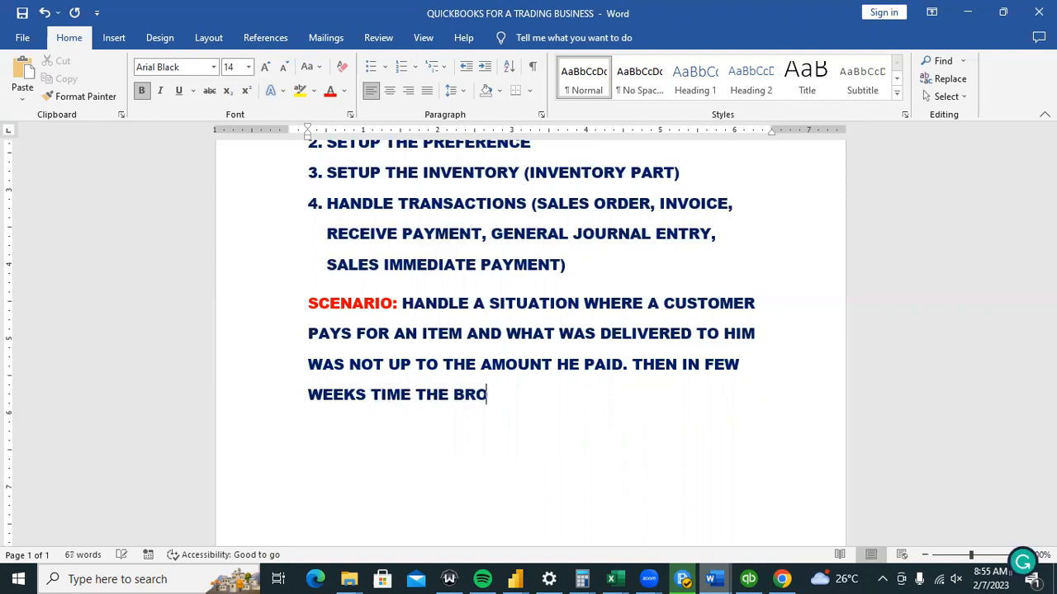
{"action": "type", "text": "UGHR"}
{"action": "key", "text": "BackSpace"}
{"action": "key", "text": "BackSpace"}
{"action": "type", "text": "T BECOM"}
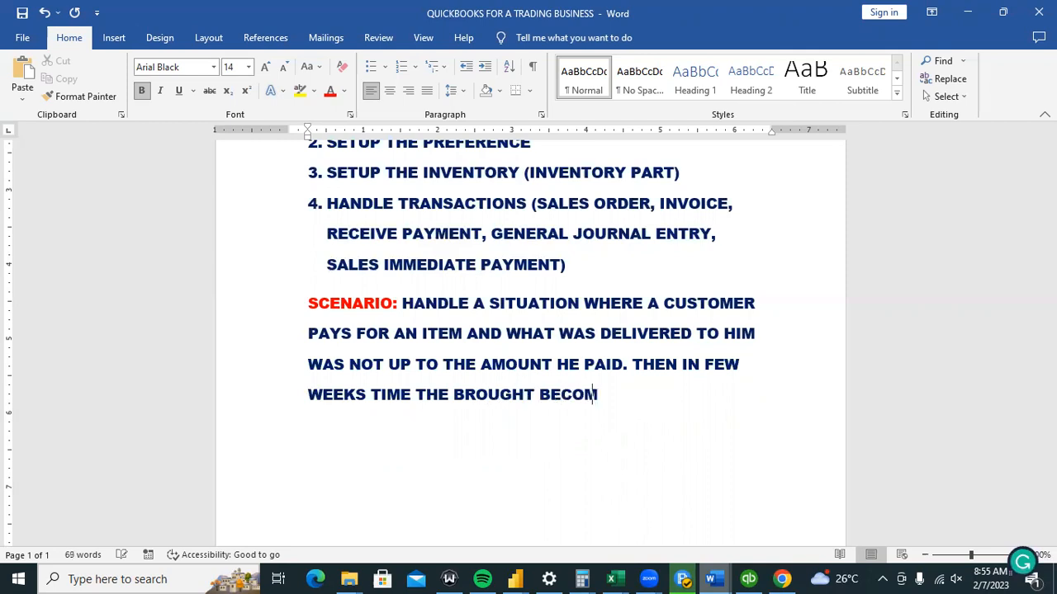
{"action": "type", "text": "ES AVAILAB"}
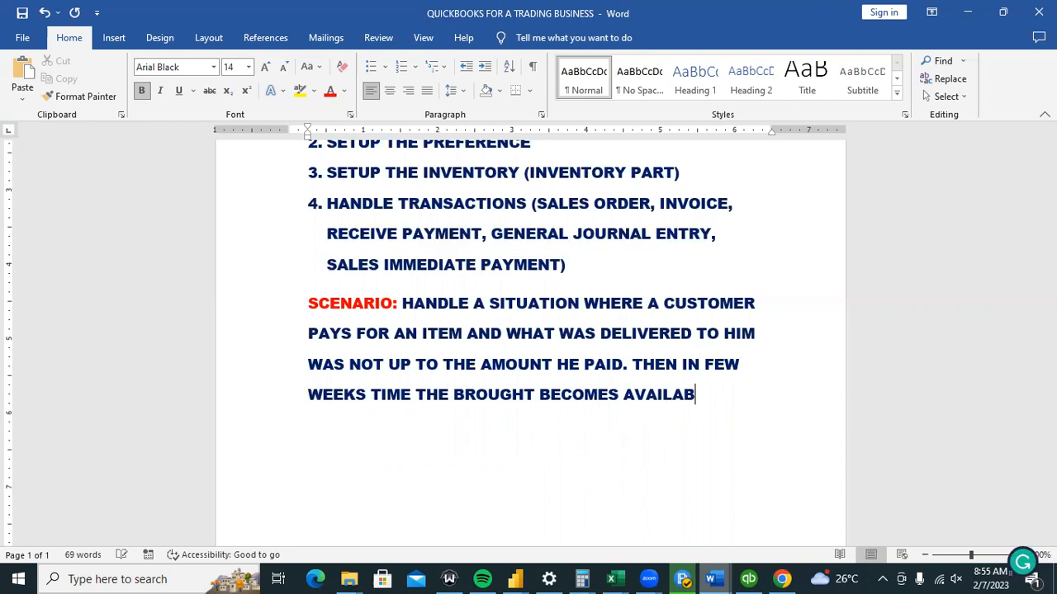
{"action": "type", "text": "LE. "}
{"action": "type", "text": "WHICH W"}
{"action": "type", "text": "EE IN"}
{"action": "type", "text": "TEND"}
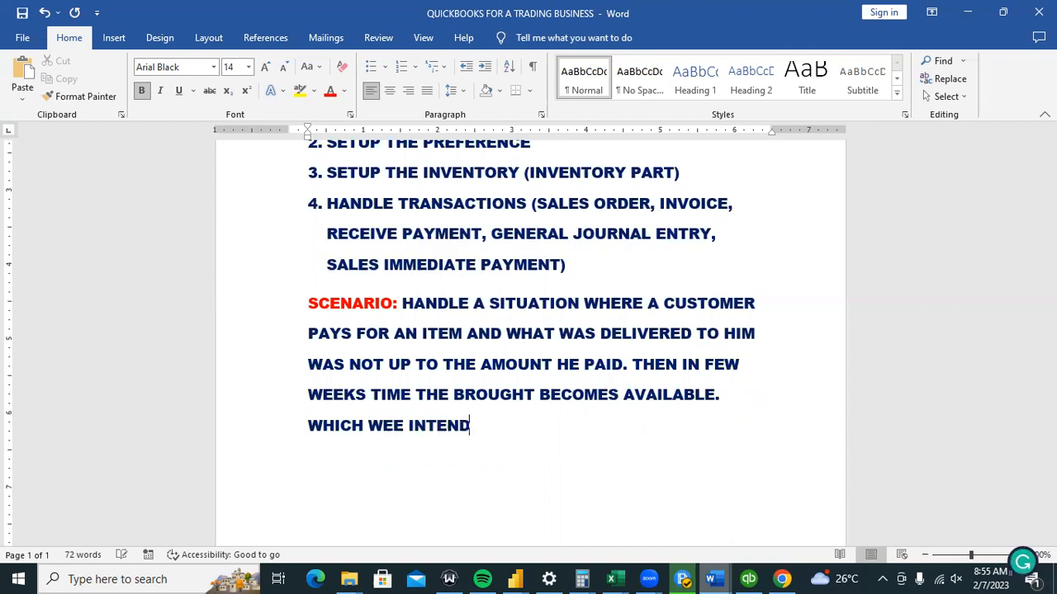
{"action": "type", "text": "ED TO S"}
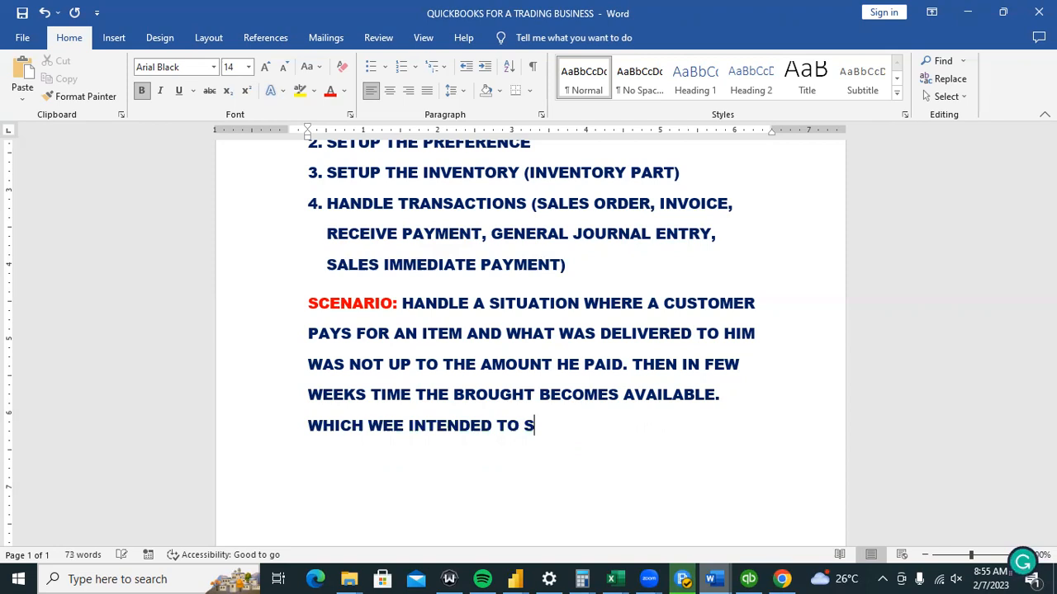
{"action": "type", "text": "END THE "}
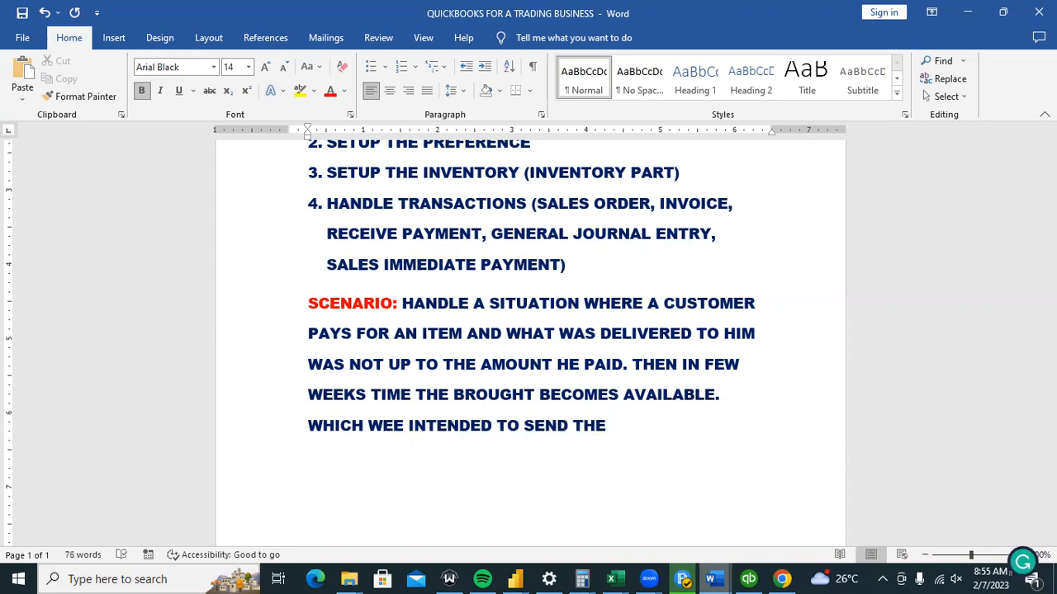
{"action": "type", "text": "BALANCE "}
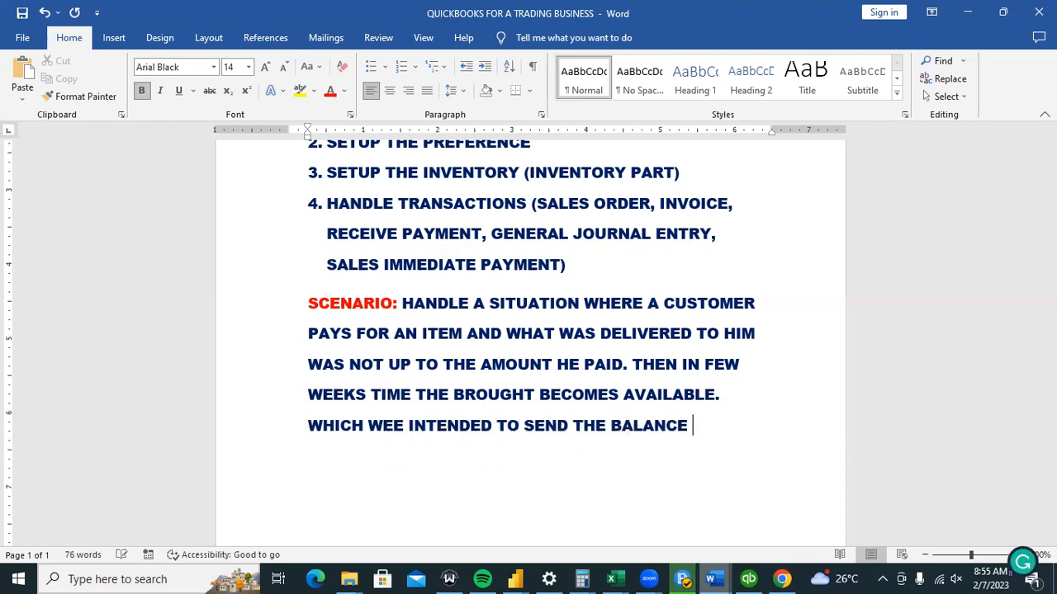
{"action": "type", "text": "OF"}
{"action": "type", "text": " THE ITEM"}
{"action": "type", "text": "S LEFT TO "}
{"action": "type", "text": "THE CUSTOME"}
{"action": "type", "text": "R."}
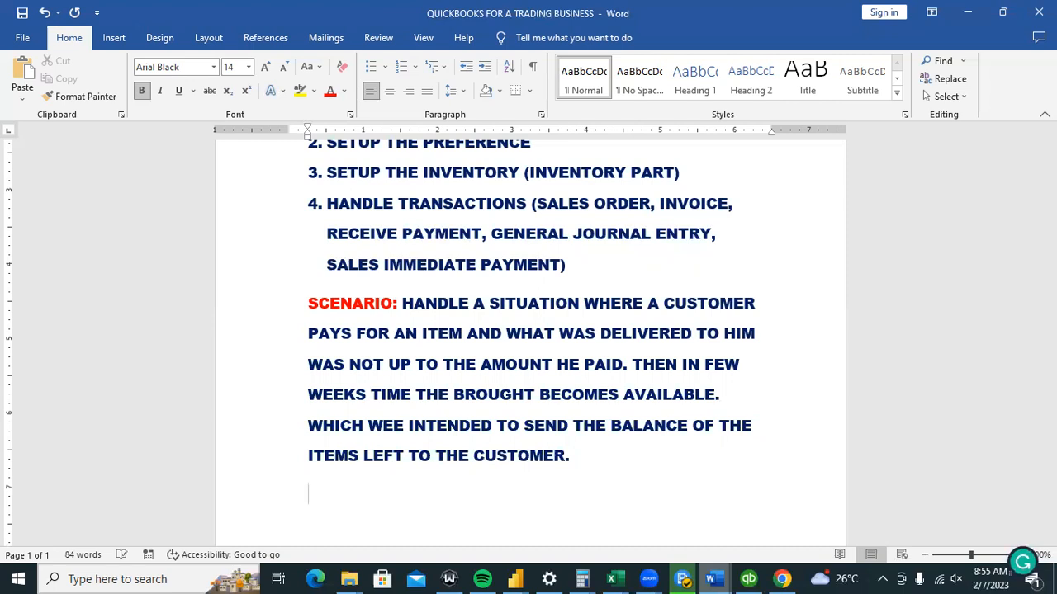
Type a red QUESTION: label, then 'HOW DO I HANDLE THIS KIND OF SITUATION USING QUICKBOOKS.' in black.
{"action": "key", "text": "BackSpace"}
{"action": "key", "text": "BackSpace"}
{"action": "key", "text": "BackSpace"}
{"action": "type", "text": "QUET"}
{"action": "key", "text": "BackSpace"}
{"action": "type", "text": "STION:"}
{"action": "key", "text": "ctrl+space"}
{"action": "type", "text": "HOW DO WE"}
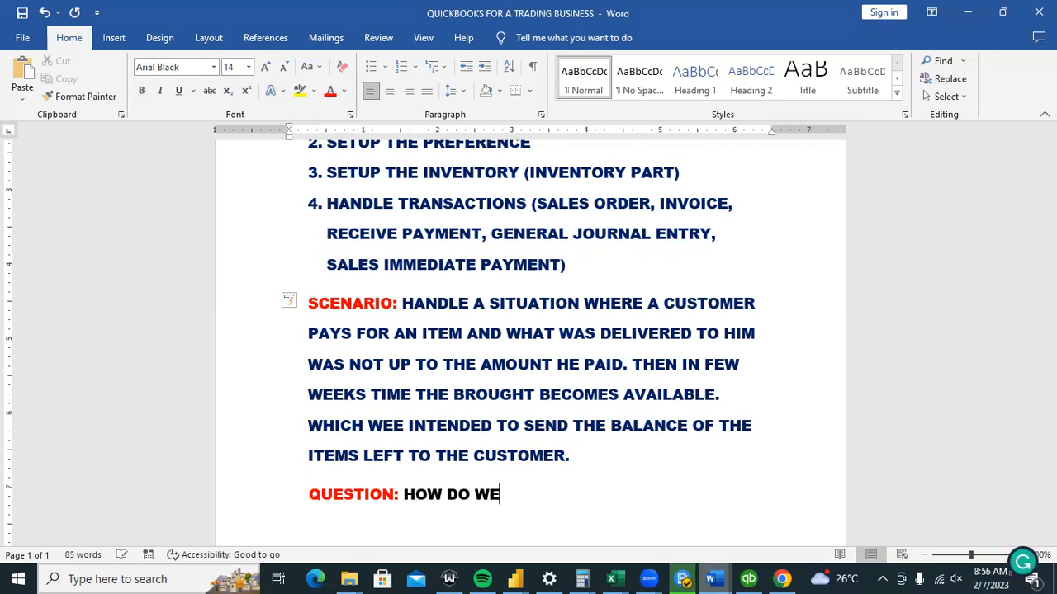
{"action": "key", "text": "BackSpace"}
{"action": "key", "text": "BackSpace"}
{"action": "key", "text": "BackSpace"}
{"action": "type", "text": "I HAND"}
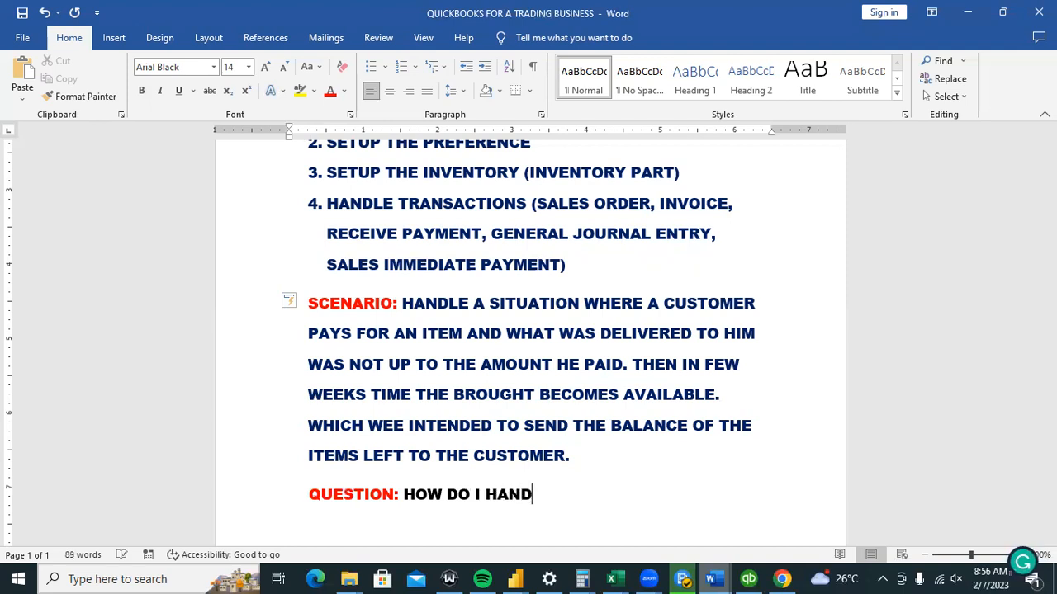
{"action": "type", "text": "LE THIS KIND F"}
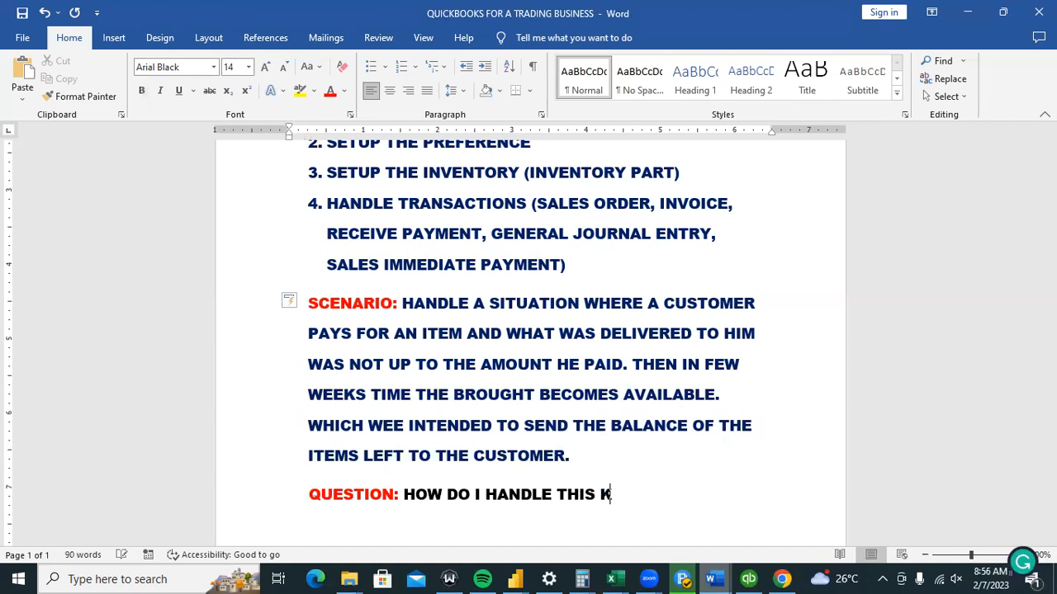
{"action": "key", "text": "BackSpace"}
{"action": "key", "text": "BackSpace"}
{"action": "type", "text": "OF S"}
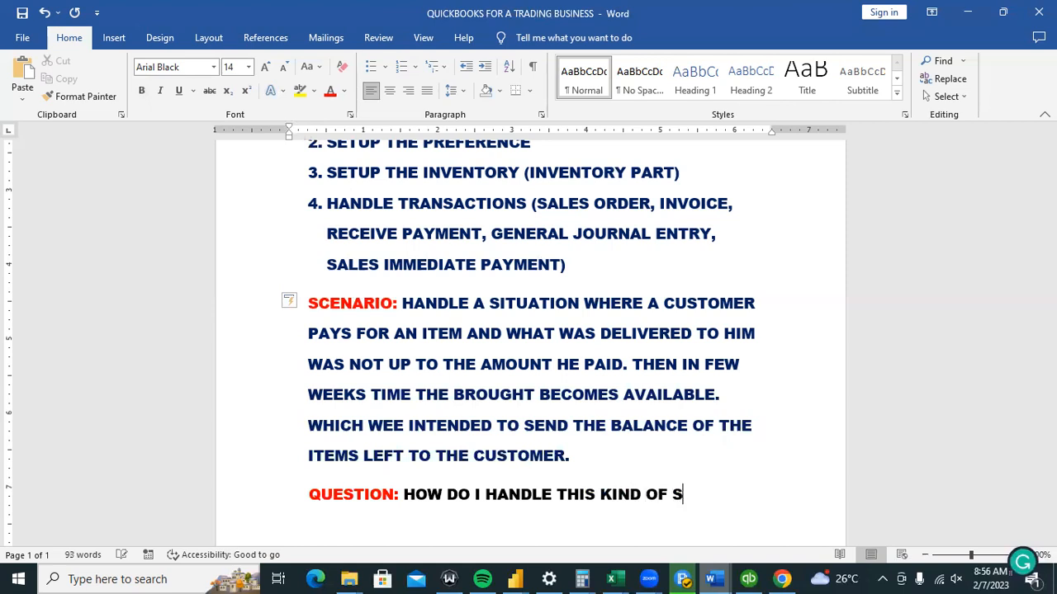
{"action": "type", "text": "ITUATION IN Q"}
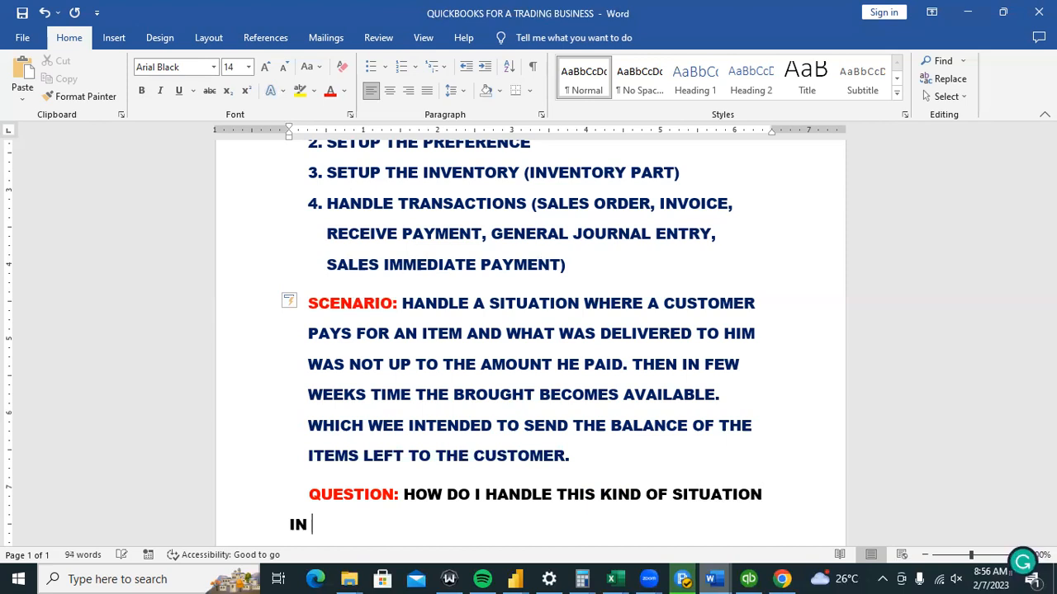
{"action": "key", "text": "BackSpace"}
{"action": "key", "text": "BackSpace"}
{"action": "key", "text": "BackSpace"}
{"action": "key", "text": "BackSpace"}
{"action": "type", "text": "USING QUI"}
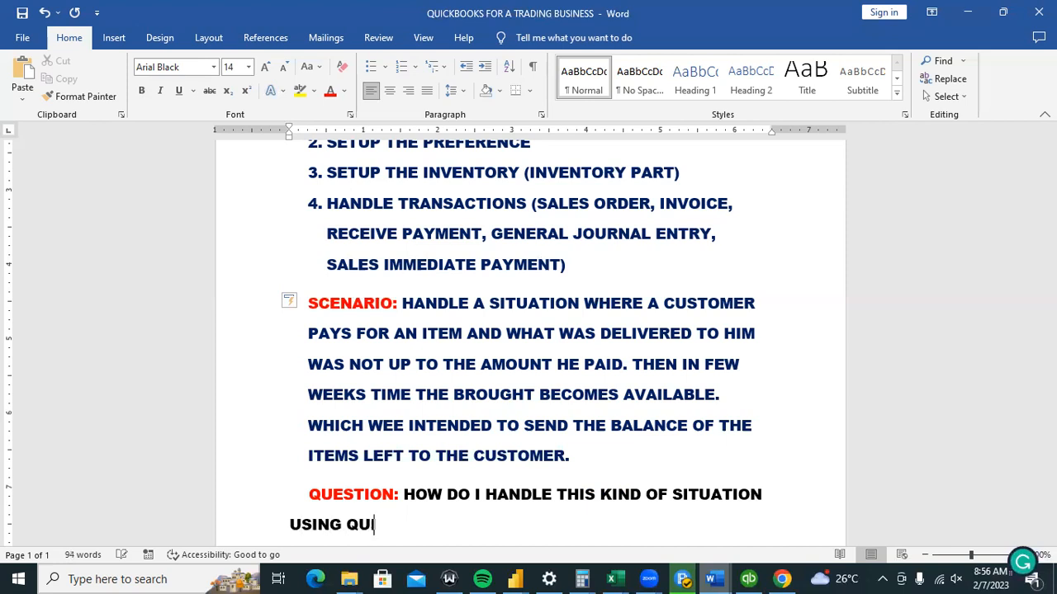
{"action": "type", "text": "CKBOOKS."}
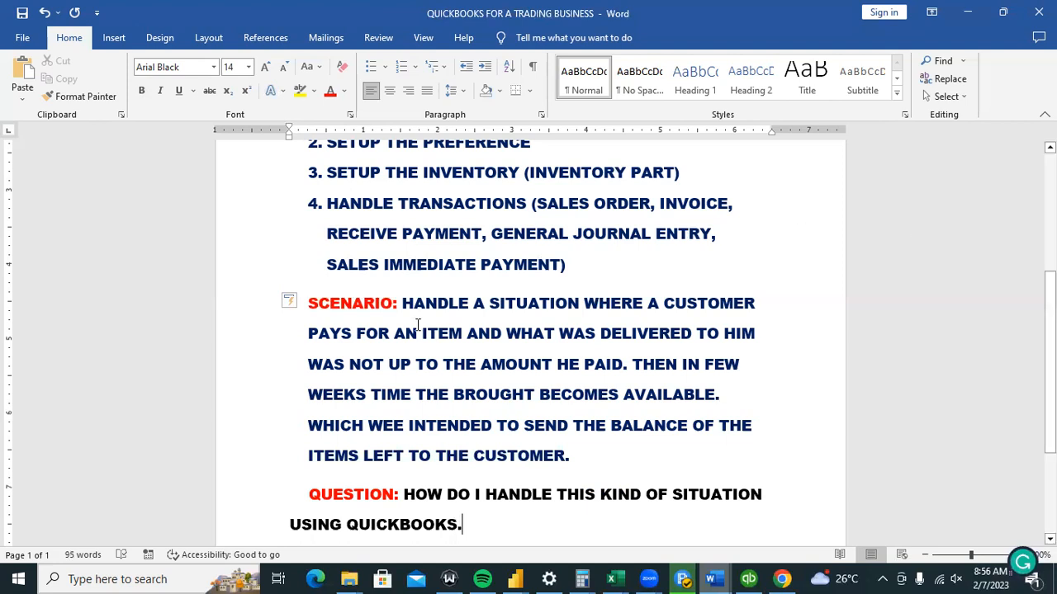
Make the scenario description text black.
{"action": "left_click_drag", "start_coordinate": [405, 303], "coordinate": [573, 455]}
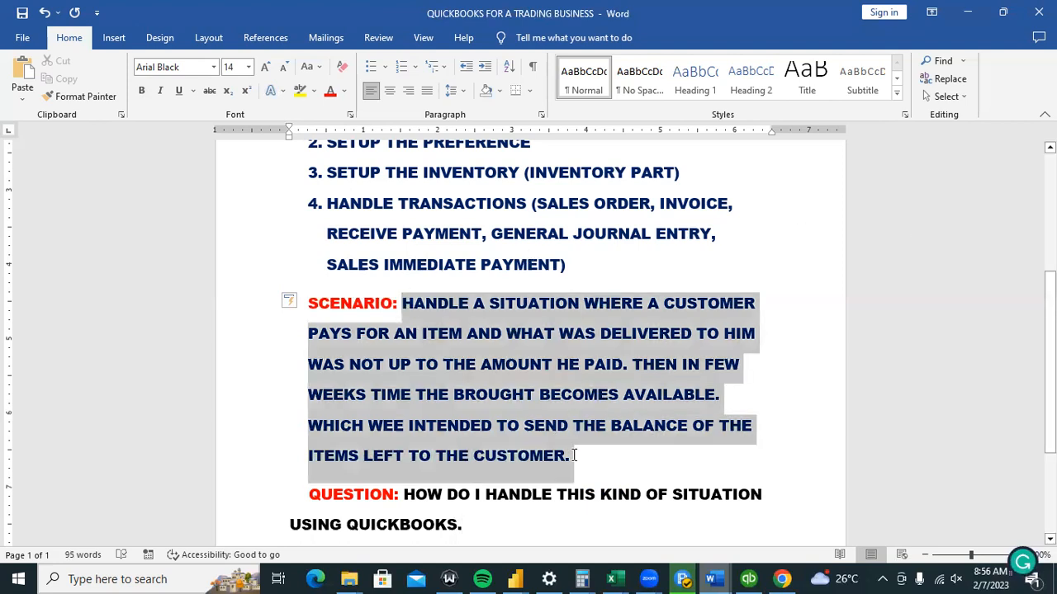
{"action": "left_click", "coordinate": [345, 91]}
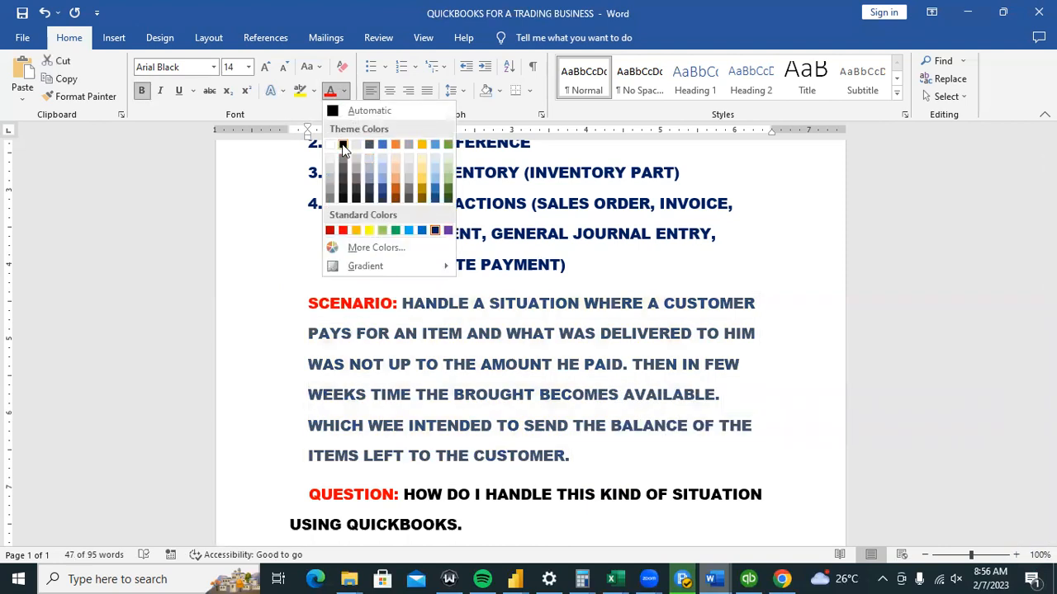
{"action": "left_click", "coordinate": [343, 144]}
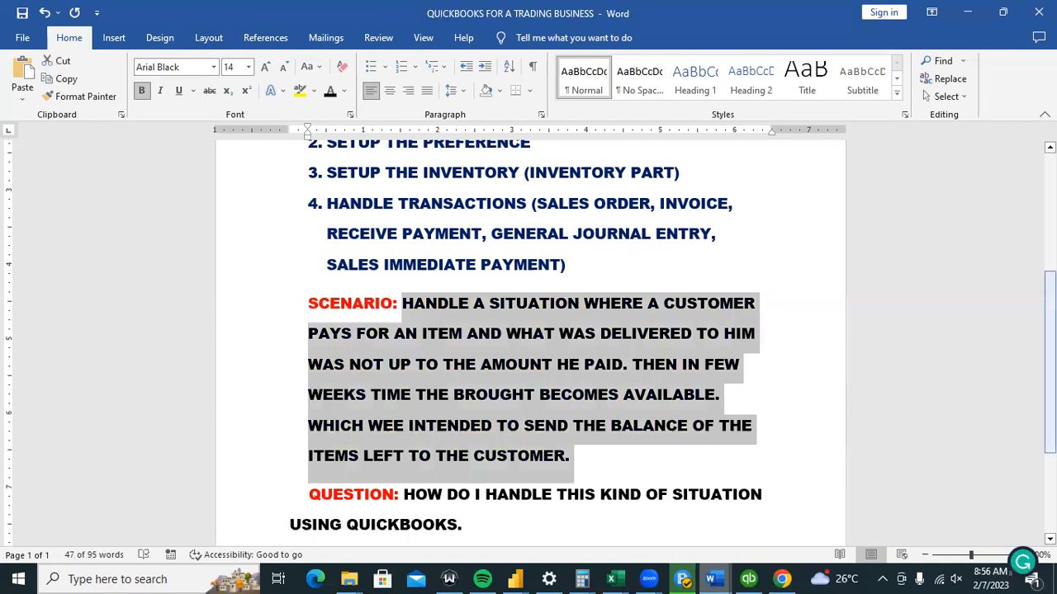
Color the document title red and enlarge it from 16 to 18 pt.
{"action": "scroll", "coordinate": [372, 372], "scroll_direction": "up", "scroll_amount": 5}
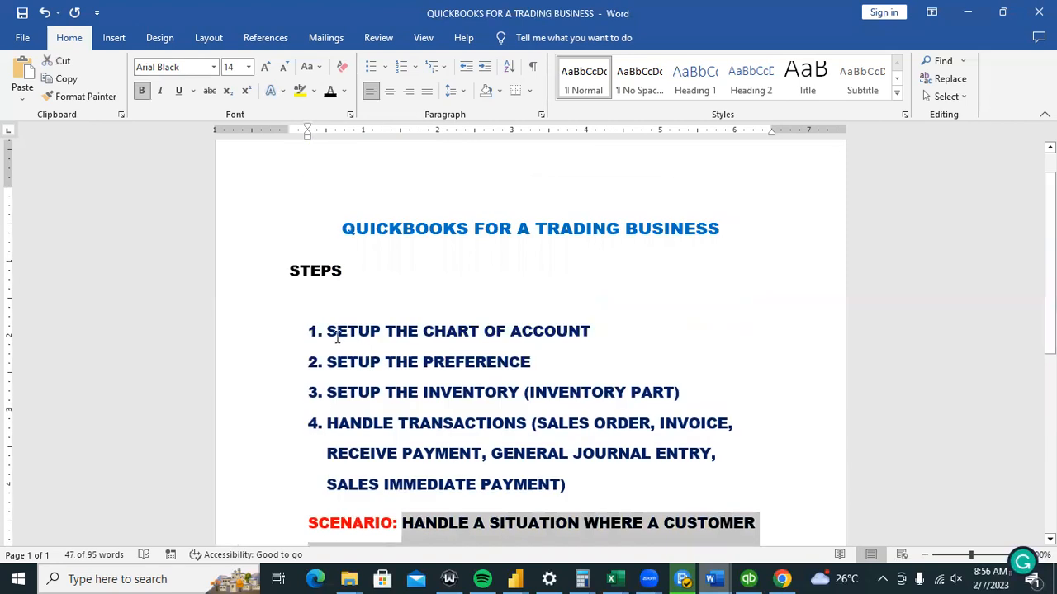
{"action": "left_click_drag", "start_coordinate": [327, 331], "coordinate": [565, 486]}
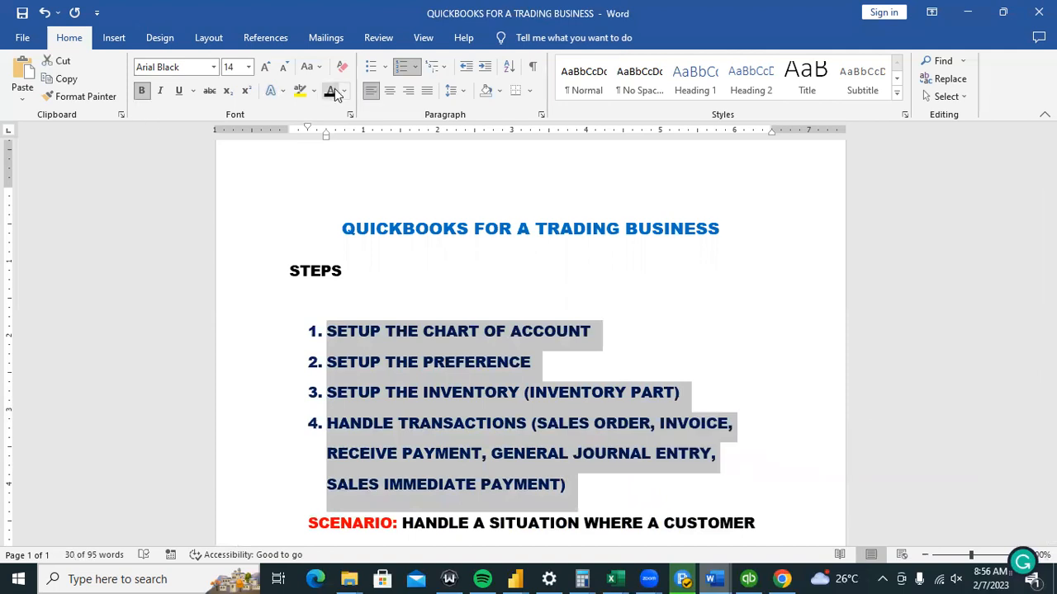
{"action": "left_click_drag", "start_coordinate": [345, 229], "coordinate": [714, 240]}
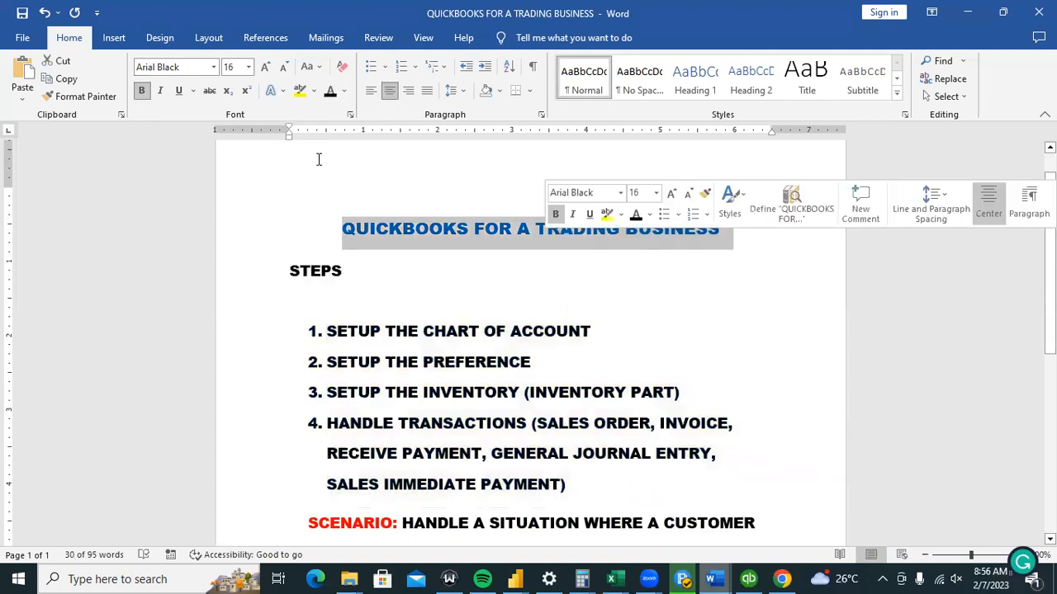
{"action": "left_click", "coordinate": [345, 91]}
{"action": "left_click", "coordinate": [343, 230]}
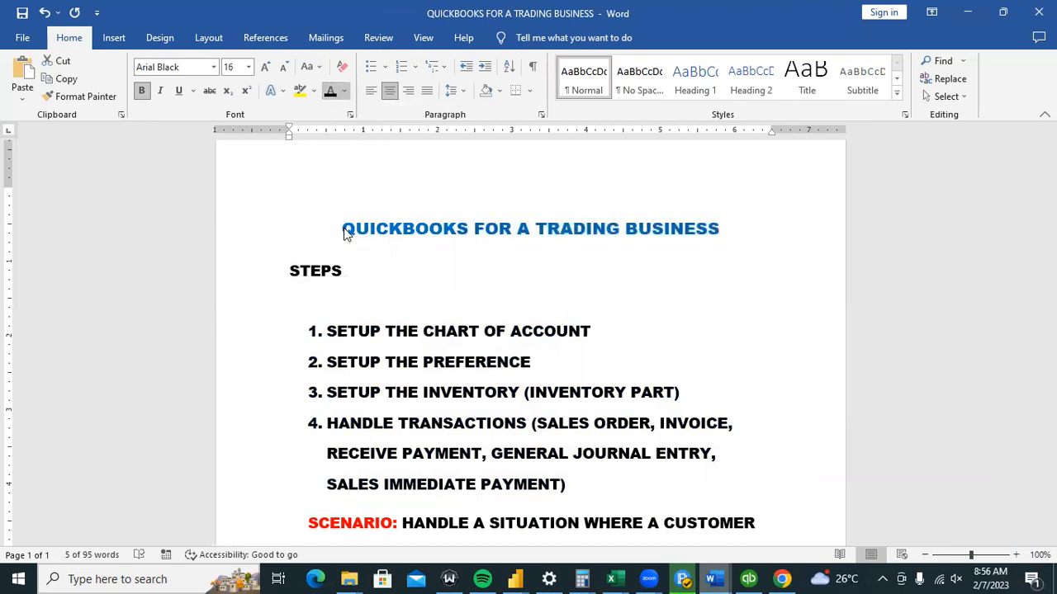
{"action": "left_click", "coordinate": [266, 68]}
{"action": "left_click", "coordinate": [388, 232]}
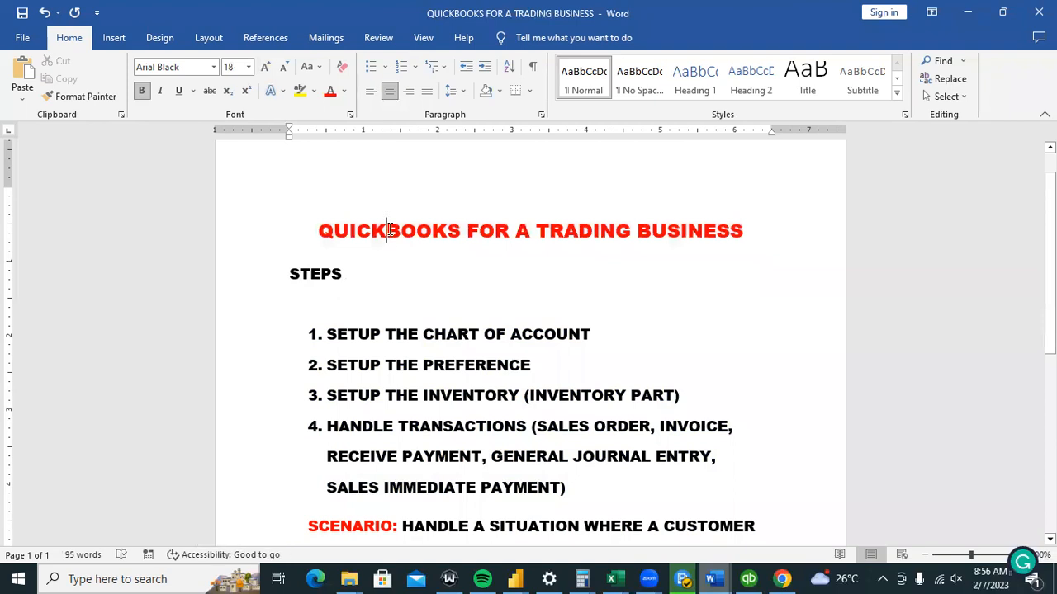
{"action": "left_click_drag", "start_coordinate": [1050, 203], "coordinate": [1050, 331]}
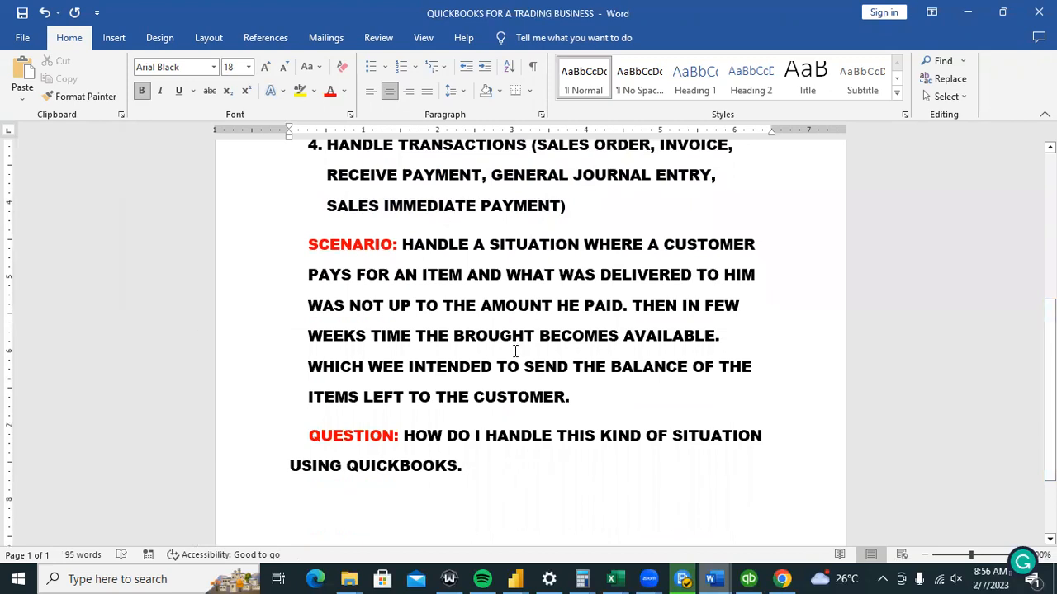
Add 'HOW DO I' in black before HANDLE in the Scenario.
{"action": "left_click", "coordinate": [404, 245]}
{"action": "type", "text": "HOW"}
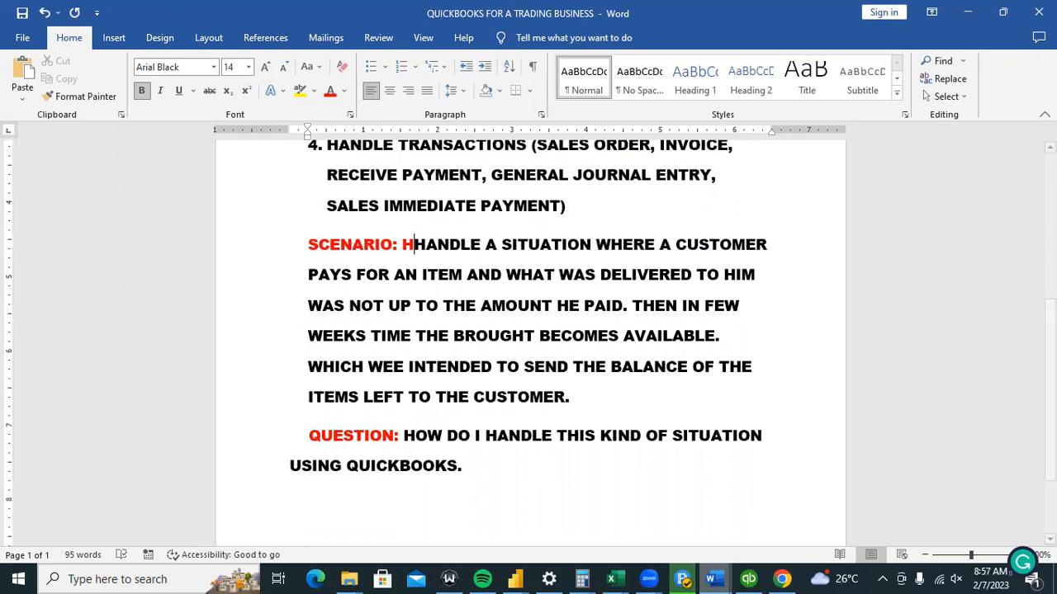
{"action": "type", "text": " DO "}
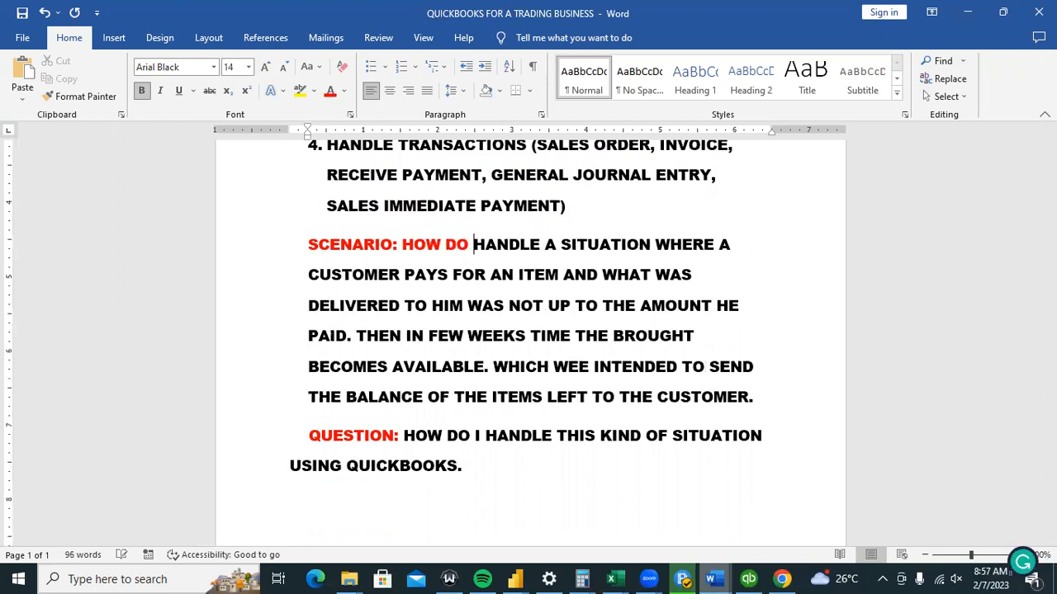
{"action": "type", "text": "I"}
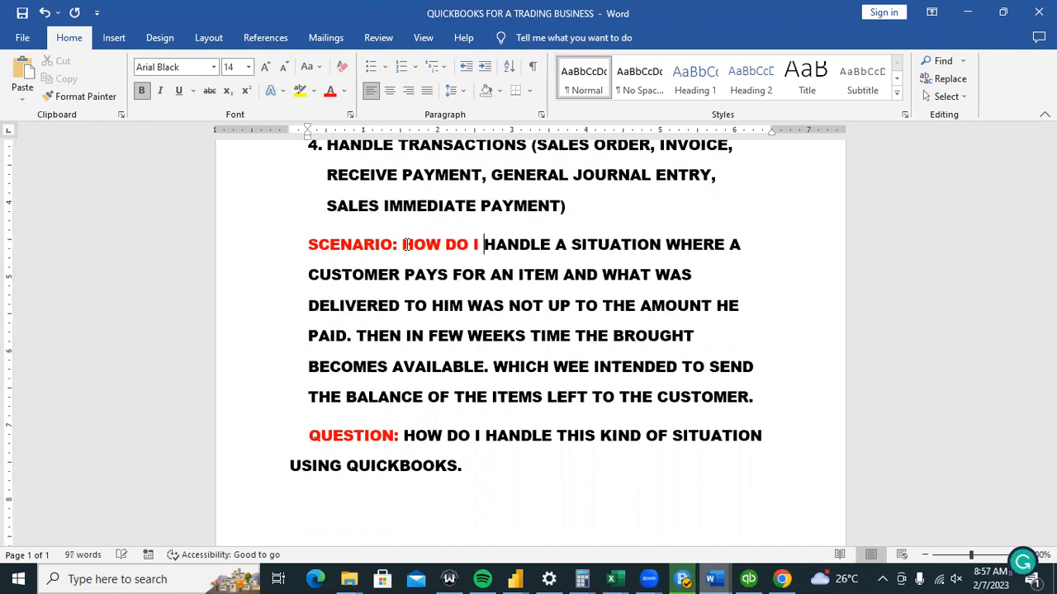
{"action": "key", "text": "shift+Left"}
{"action": "key", "text": "shift+Left"}
{"action": "key", "text": "shift+Left"}
{"action": "key", "text": "shift+Left"}
{"action": "key", "text": "shift+Left"}
{"action": "key", "text": "shift+Left"}
{"action": "key", "text": "shift+Left"}
{"action": "key", "text": "shift+Left"}
{"action": "key", "text": "shift+Left"}
{"action": "key", "text": "shift+Left"}
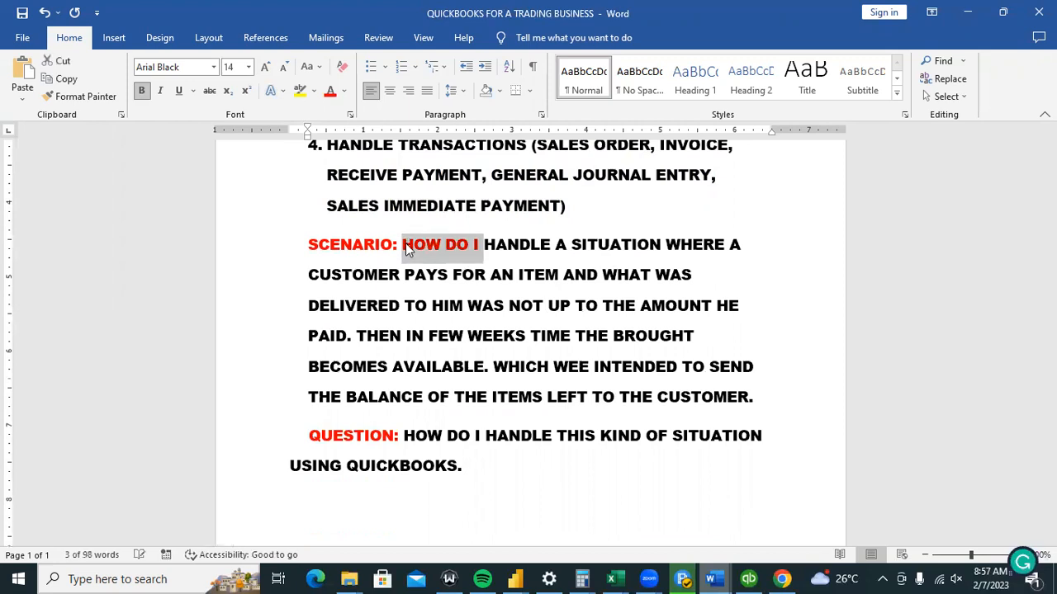
{"action": "left_click", "coordinate": [345, 94]}
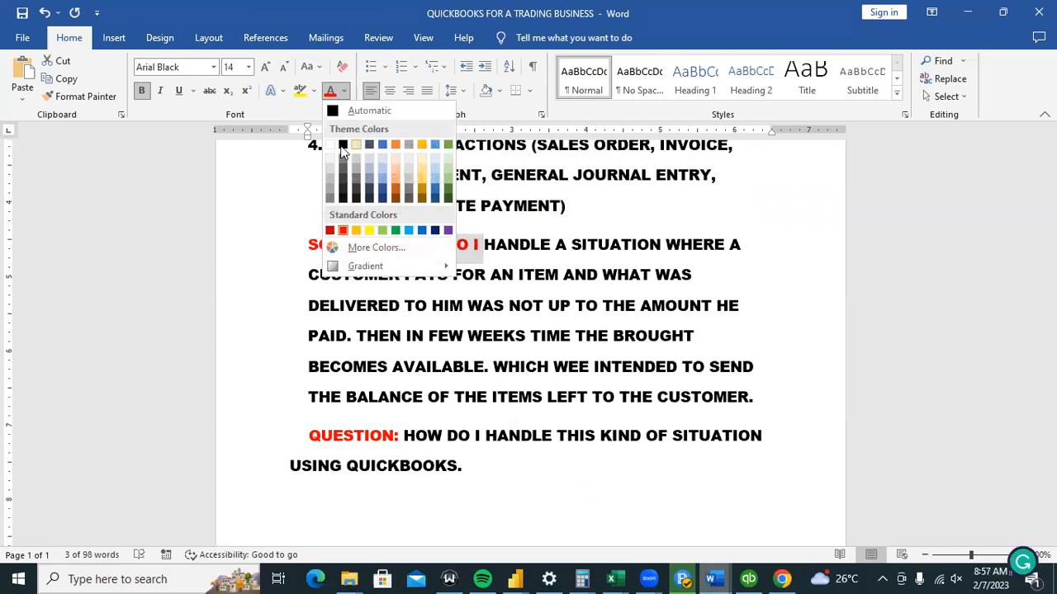
{"action": "left_click", "coordinate": [343, 145]}
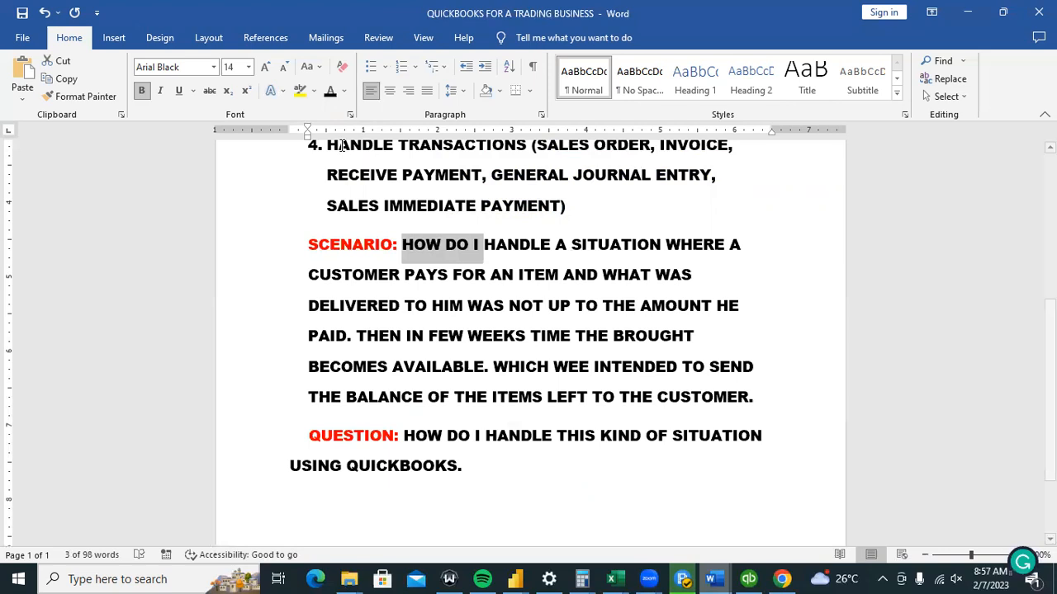
Change the scenario wording to THE ITEM BECOMES and WHICH I INTENDED.
{"action": "left_click", "coordinate": [609, 335]}
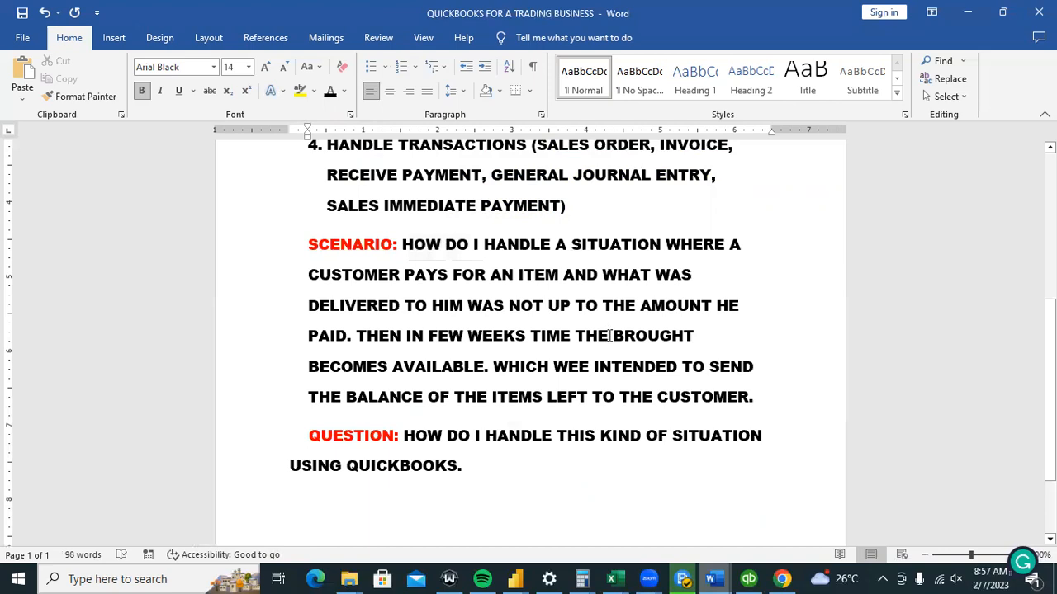
{"action": "type", "text": "ITEM"}
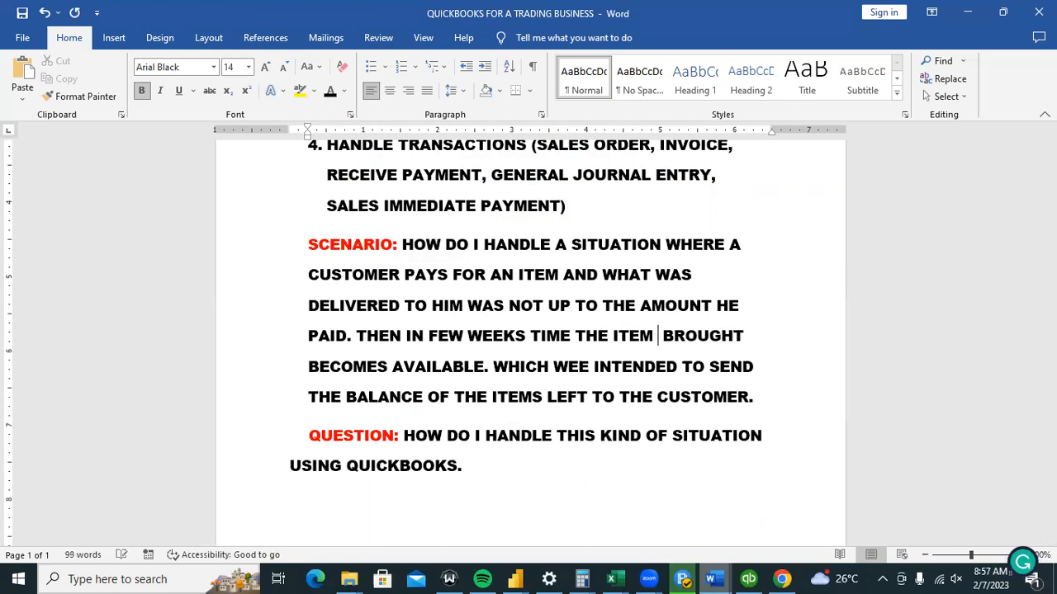
{"action": "key", "text": "shift+Down"}
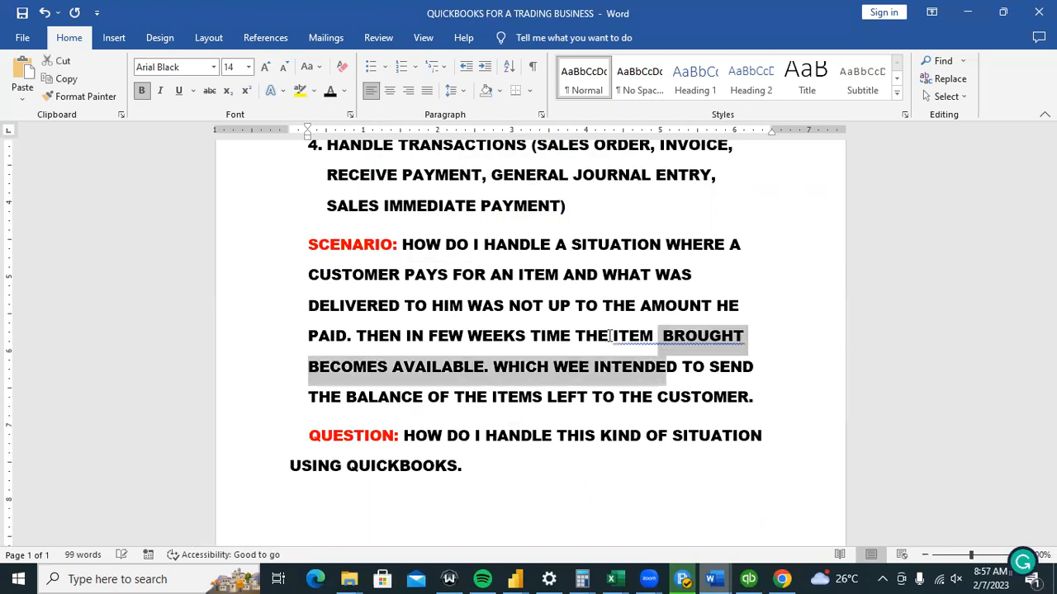
{"action": "key", "text": "shift+Up"}
{"action": "key", "text": "shift+Right"}
{"action": "key", "text": "shift+Right"}
{"action": "key", "text": "shift+Right"}
{"action": "key", "text": "shift+Right"}
{"action": "key", "text": "shift+Right"}
{"action": "key", "text": "shift+Right"}
{"action": "key", "text": "shift+Right"}
{"action": "key", "text": "shift+Right"}
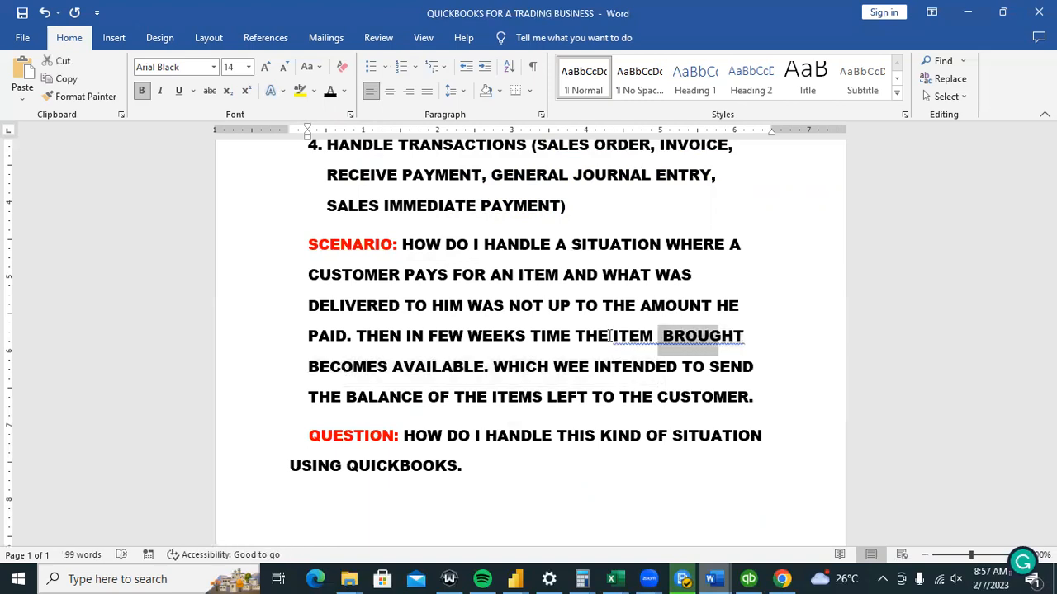
{"action": "key", "text": "Delete"}
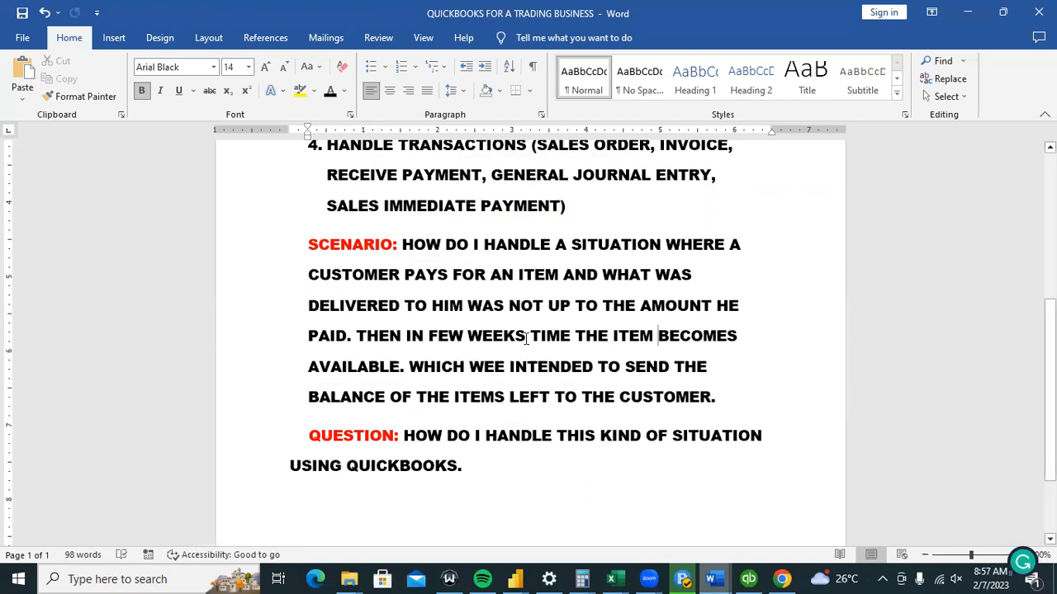
{"action": "left_click_drag", "start_coordinate": [471, 365], "coordinate": [506, 366]}
{"action": "type", "text": "I"}
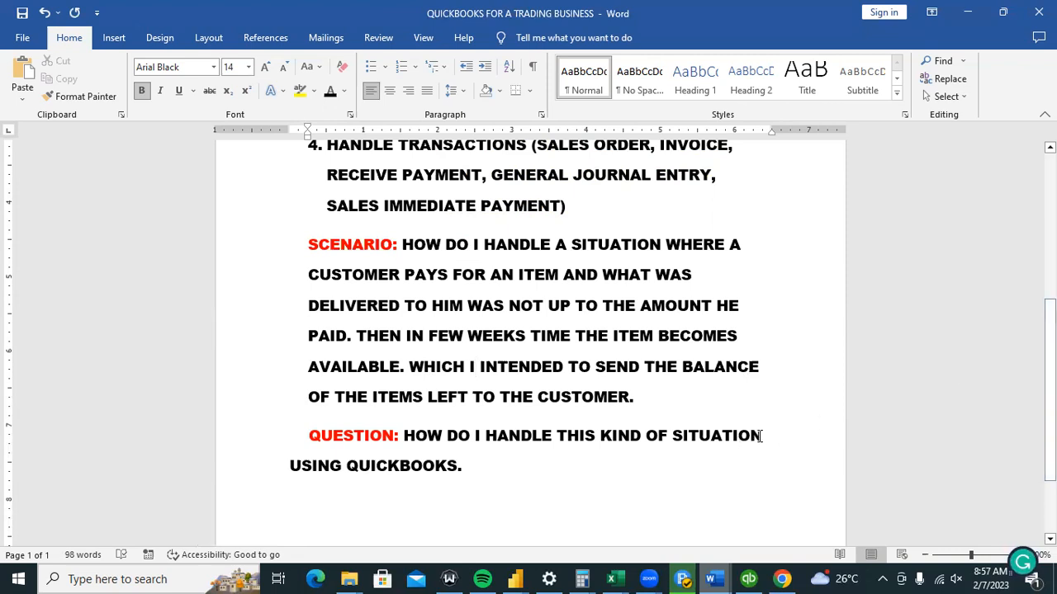
Return to the top of the notes, then switch back to QuickBooks.
{"action": "left_click_drag", "start_coordinate": [763, 438], "coordinate": [688, 438]}
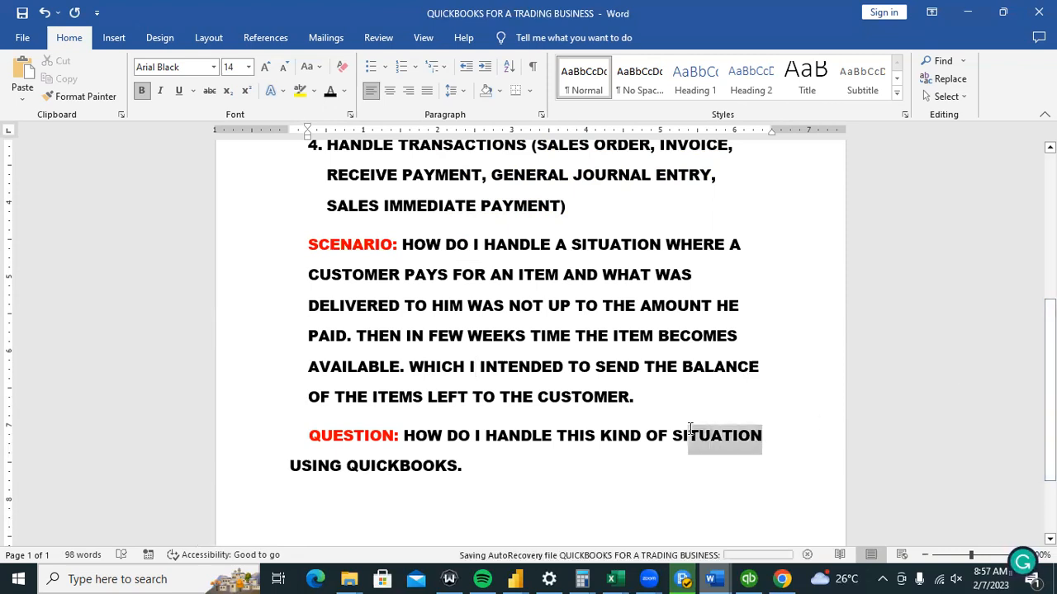
{"action": "left_click", "coordinate": [496, 369]}
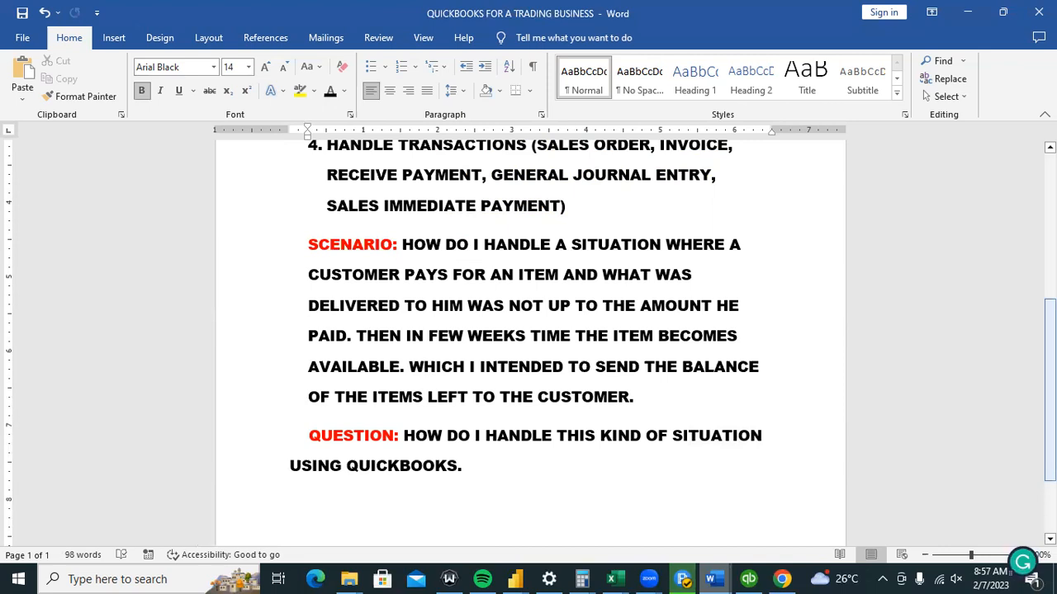
{"action": "left_click_drag", "start_coordinate": [1049, 391], "coordinate": [1049, 248]}
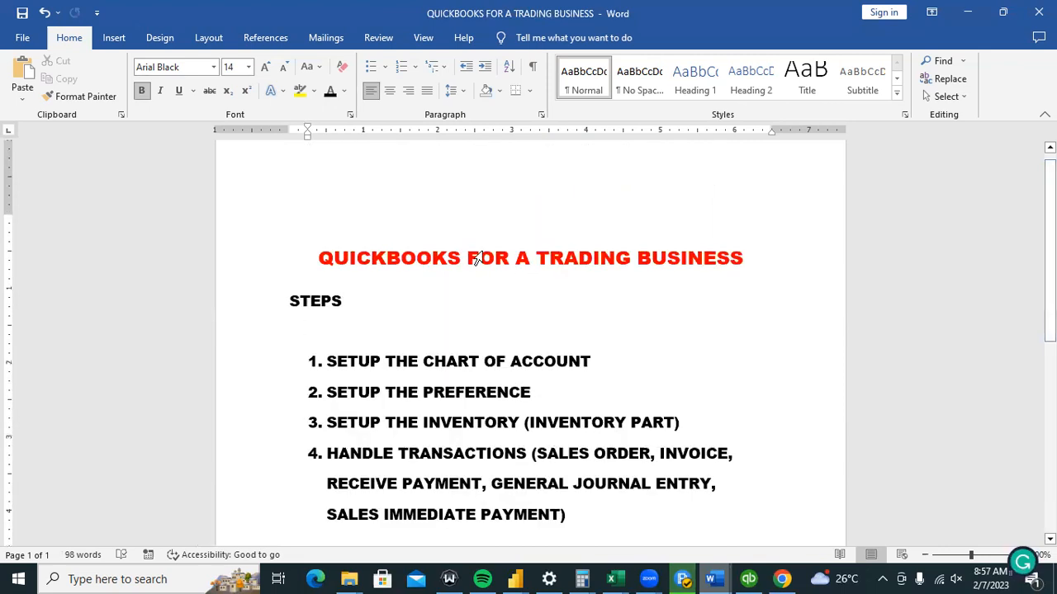
{"action": "key", "text": "ctrl+Home"}
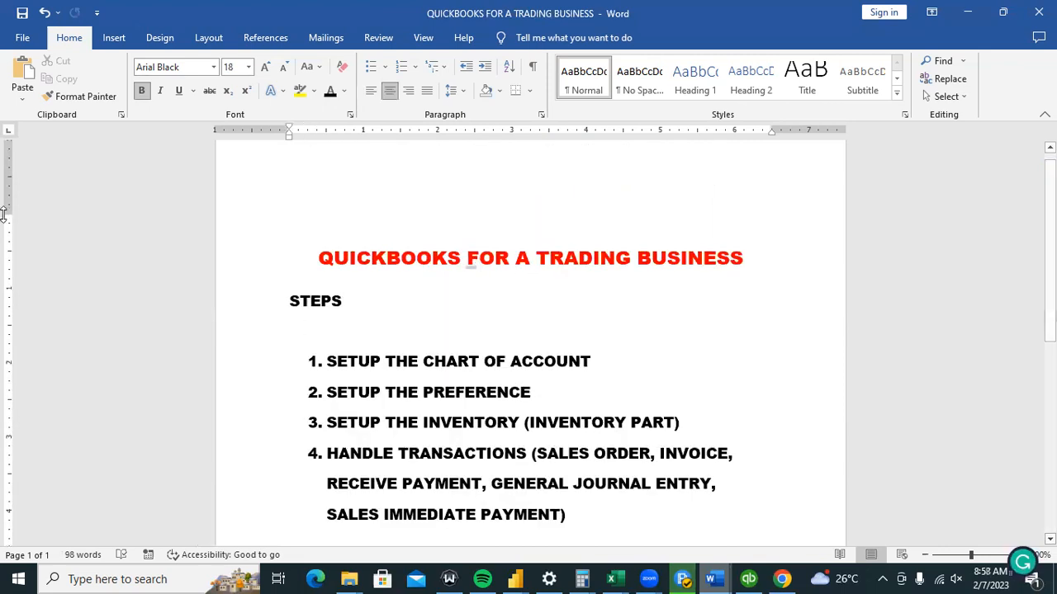
{"action": "scroll", "coordinate": [994, 289], "scroll_direction": "down", "scroll_amount": 1}
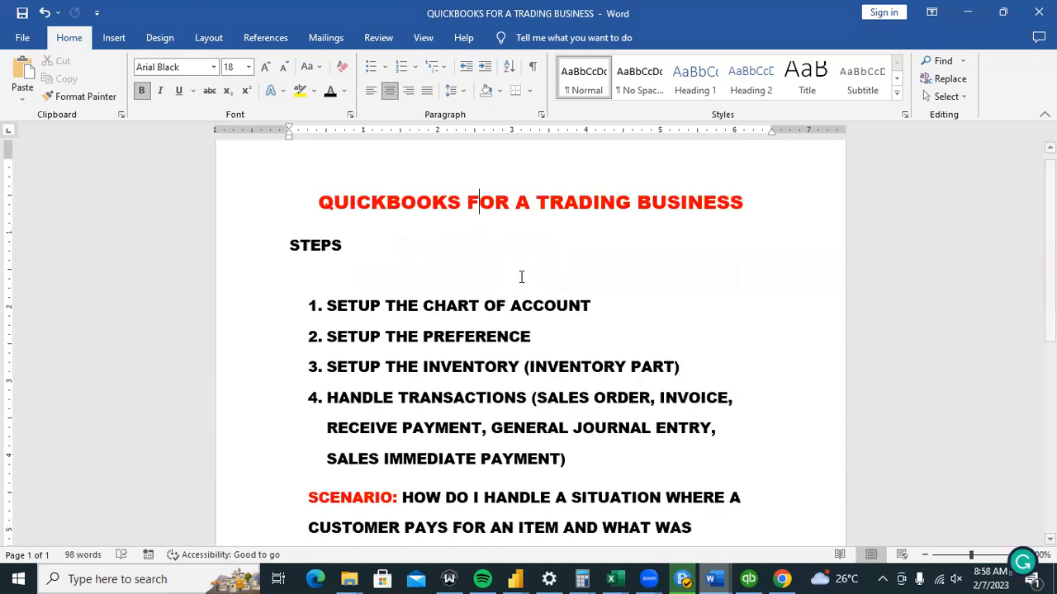
{"action": "left_click", "coordinate": [521, 276]}
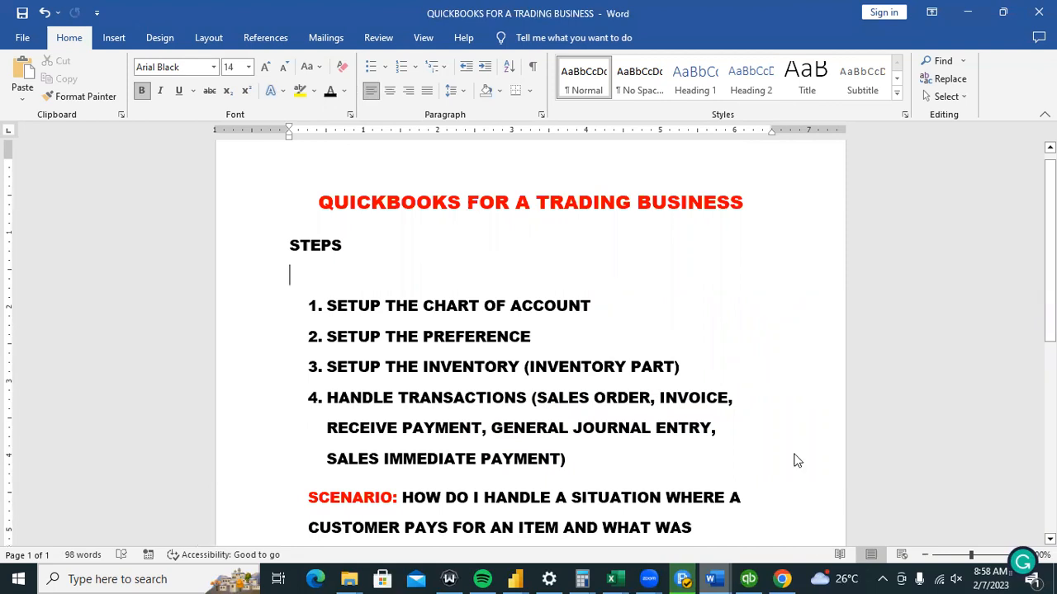
{"action": "mouse_move", "coordinate": [715, 578]}
{"action": "left_click", "coordinate": [748, 578]}
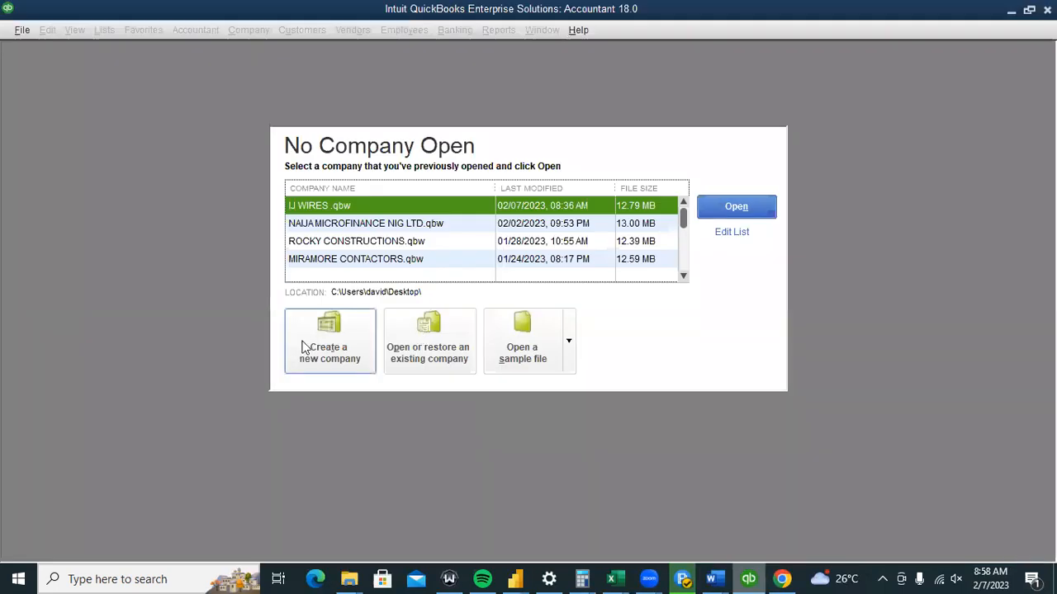
Start an express new company setup with business name GOODWIRES NIG LTD.
{"action": "left_click", "coordinate": [304, 346]}
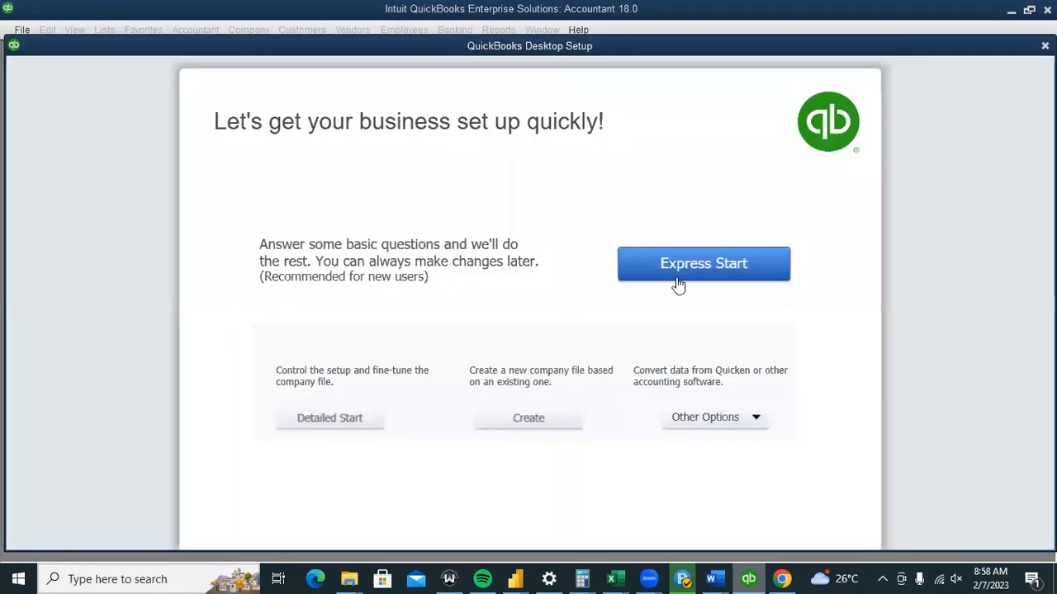
{"action": "left_click", "coordinate": [746, 267]}
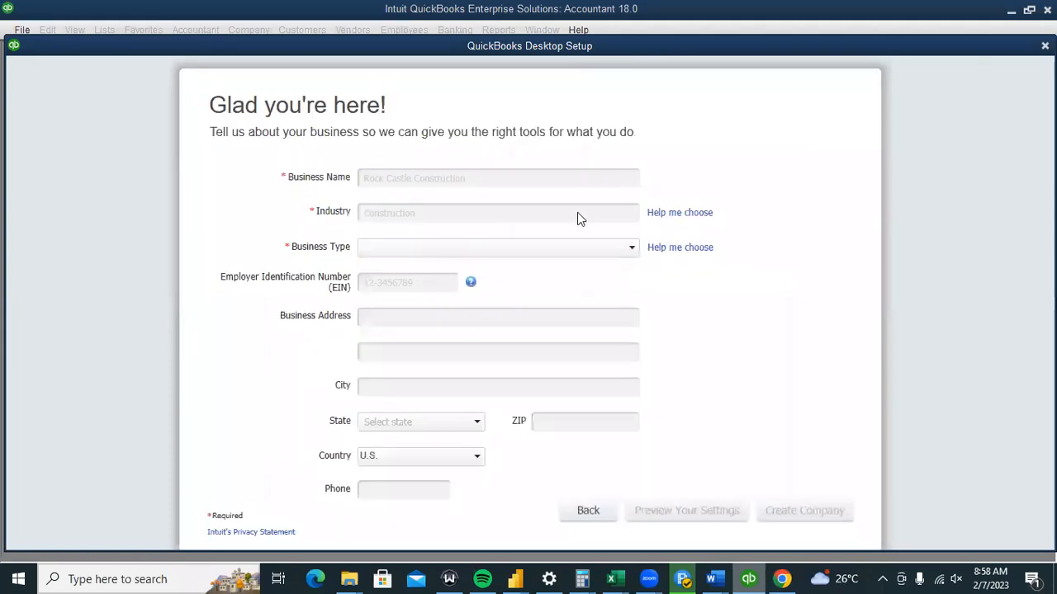
{"action": "left_click", "coordinate": [486, 181]}
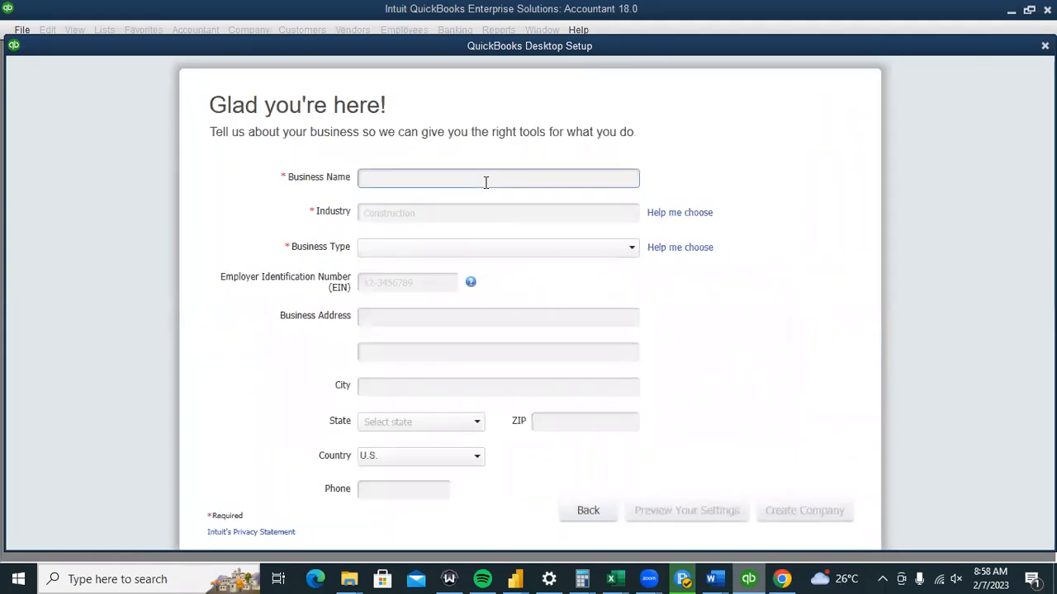
{"action": "type", "text": "BUY WIRE"}
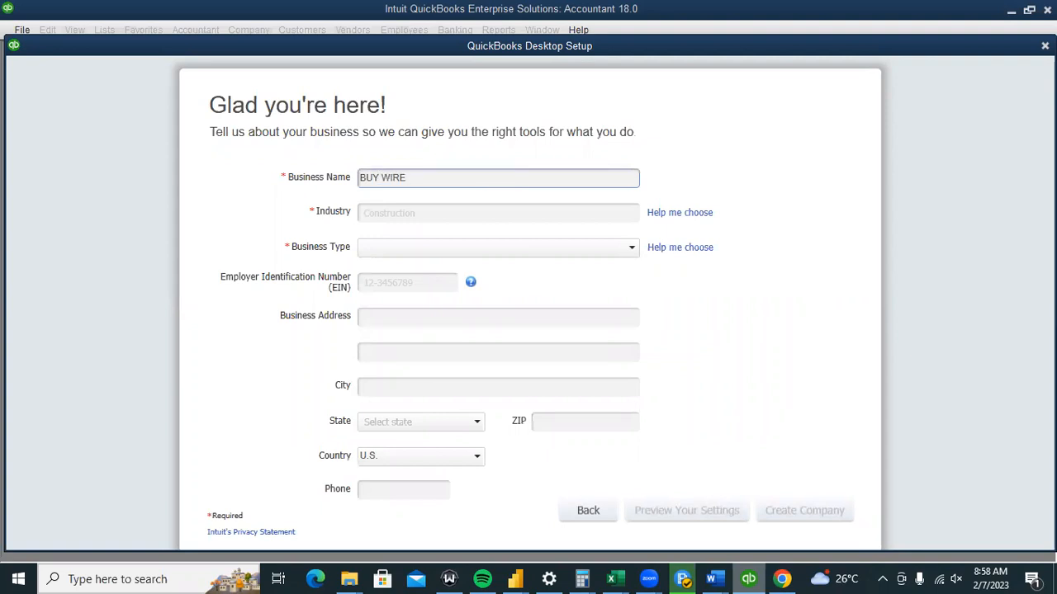
{"action": "key", "text": "BackSpace"}
{"action": "key", "text": "BackSpace"}
{"action": "key", "text": "BackSpace"}
{"action": "key", "text": "BackSpace"}
{"action": "key", "text": "BackSpace"}
{"action": "key", "text": "BackSpace"}
{"action": "key", "text": "BackSpace"}
{"action": "key", "text": "BackSpace"}
{"action": "type", "text": "GOODWIRE"}
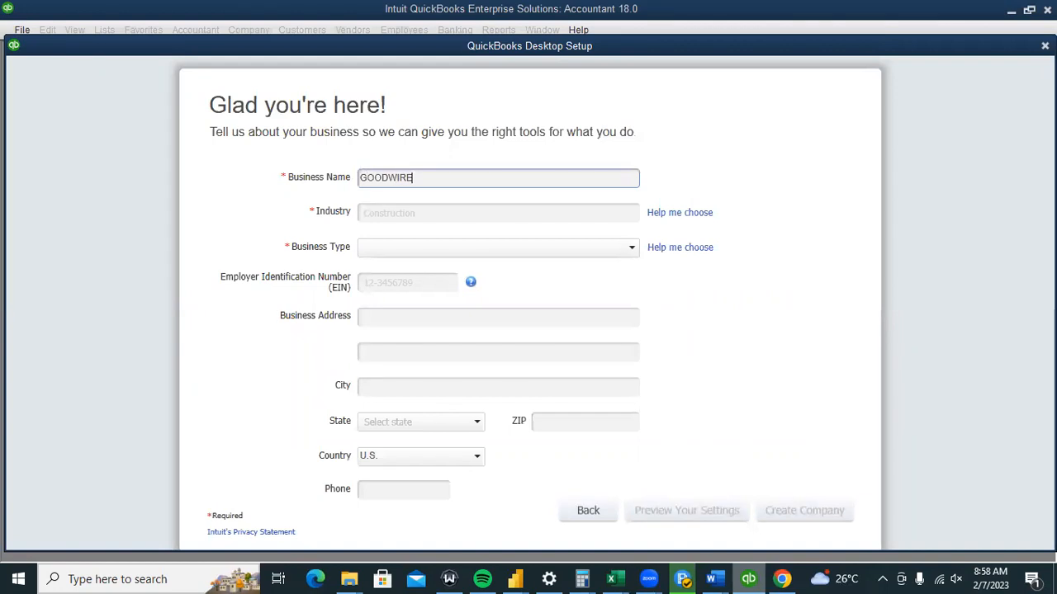
{"action": "type", "text": "S NIG LTD"}
Set industry to Wholesale Distribution and Sales, type Sole Proprietorship, and country Other.
{"action": "left_click", "coordinate": [479, 210]}
{"action": "type", "text": "TR"}
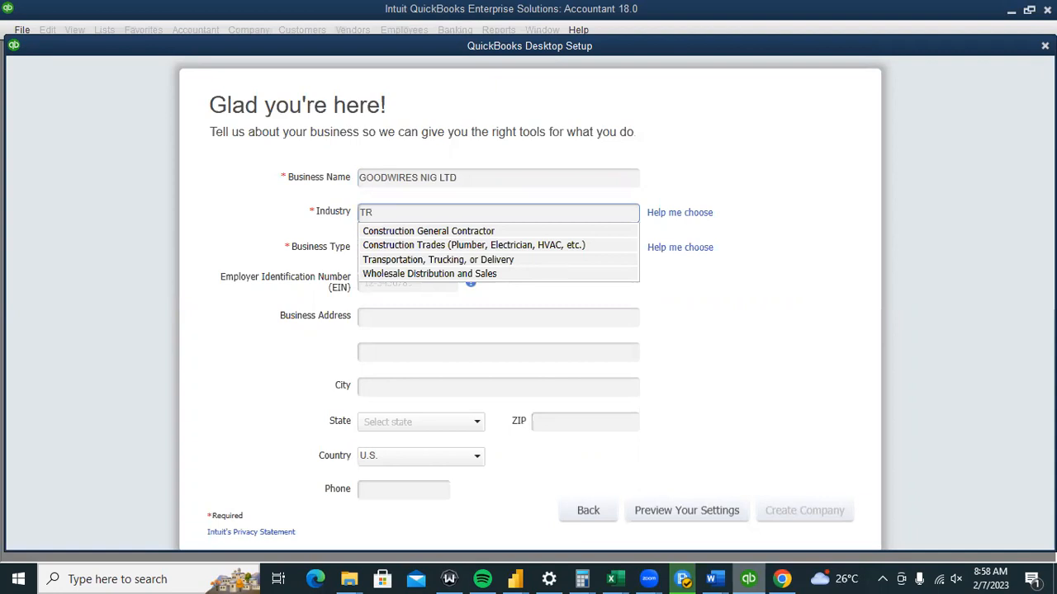
{"action": "left_click", "coordinate": [516, 280]}
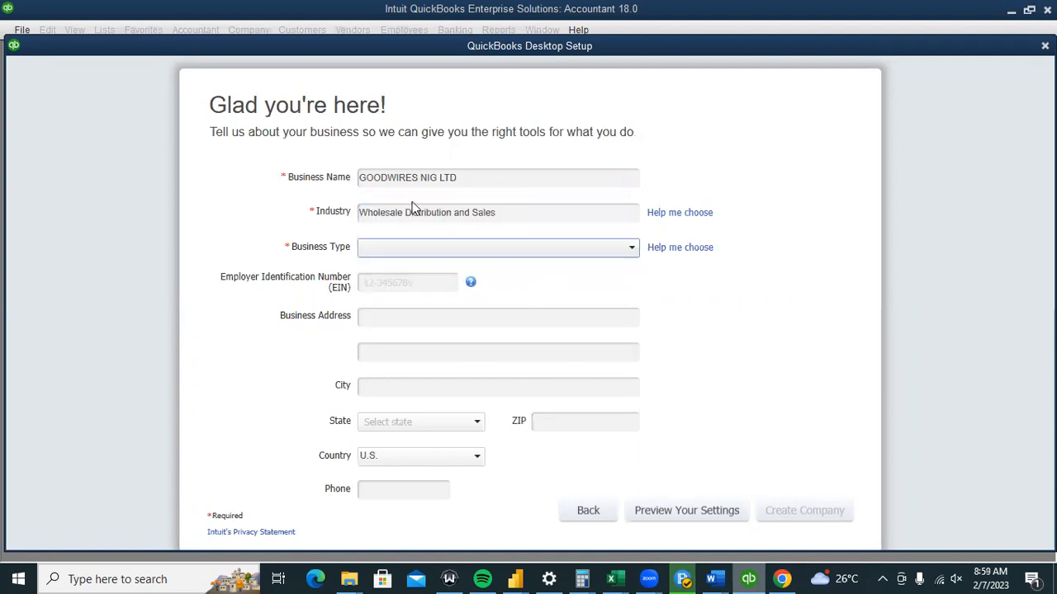
{"action": "left_click", "coordinate": [516, 247]}
{"action": "left_click", "coordinate": [448, 269]}
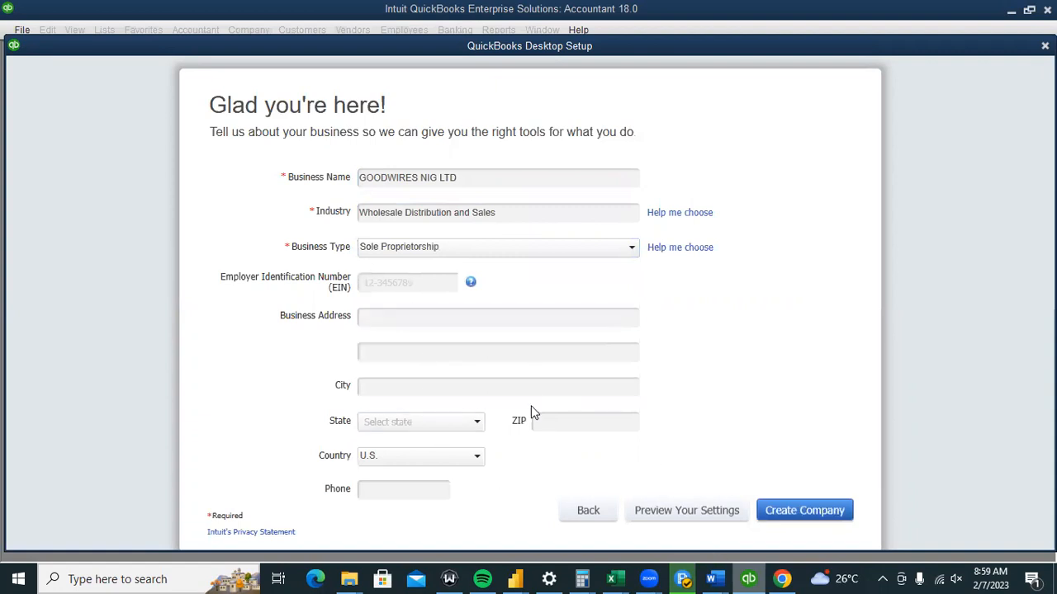
{"action": "left_click", "coordinate": [378, 461]}
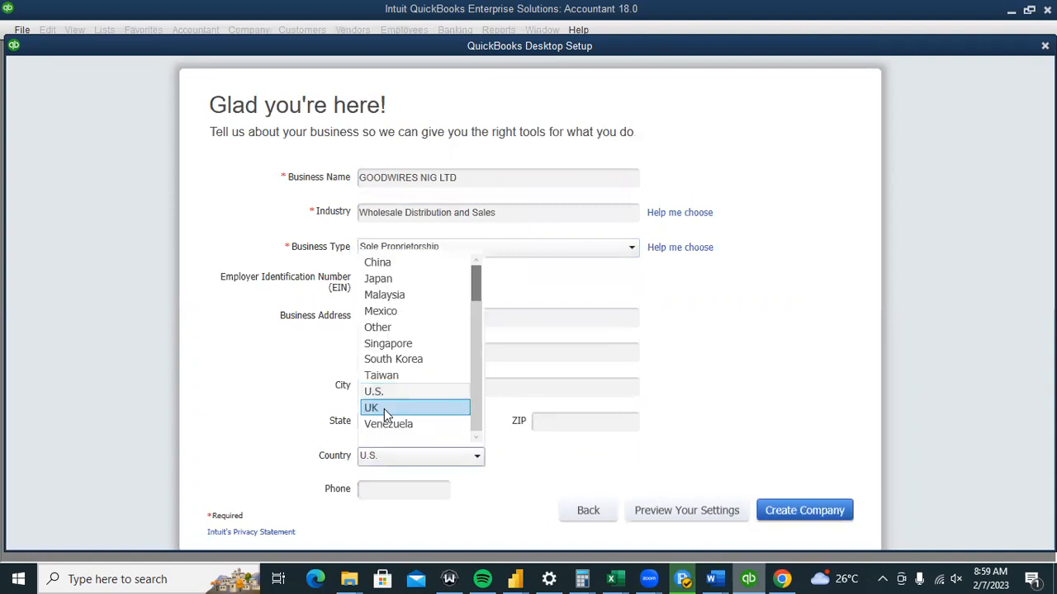
{"action": "left_click", "coordinate": [418, 327]}
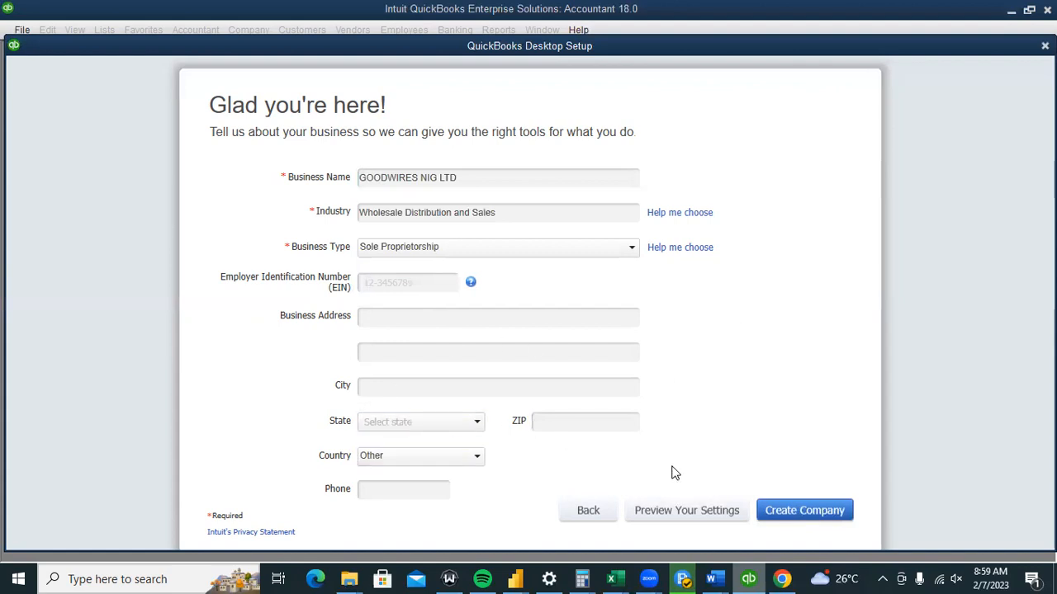
Preview the recommended settings and scroll through the suggested chart of accounts list.
{"action": "left_click", "coordinate": [686, 510]}
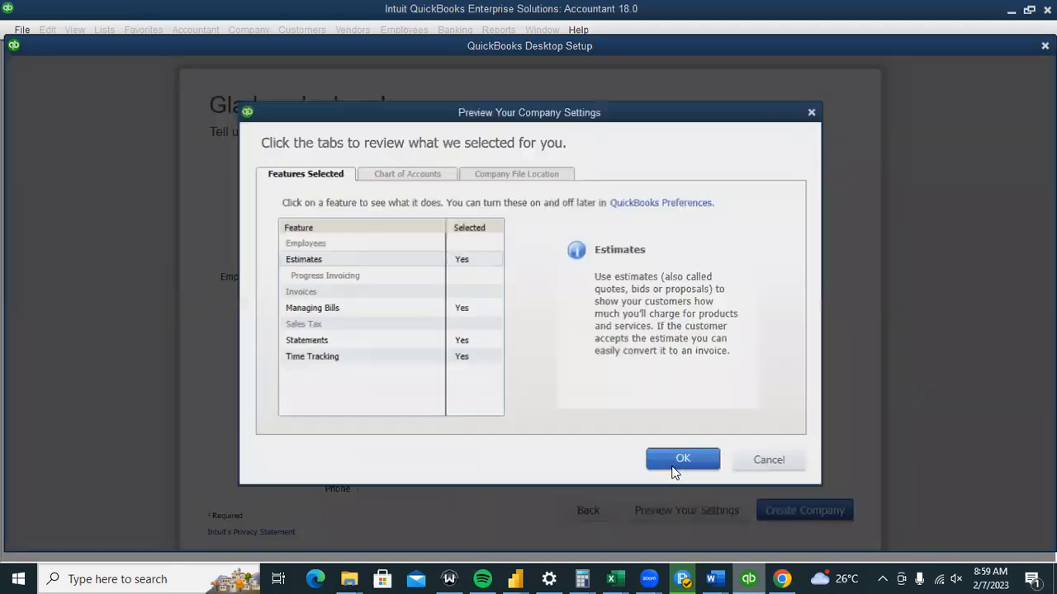
{"action": "left_click", "coordinate": [396, 175]}
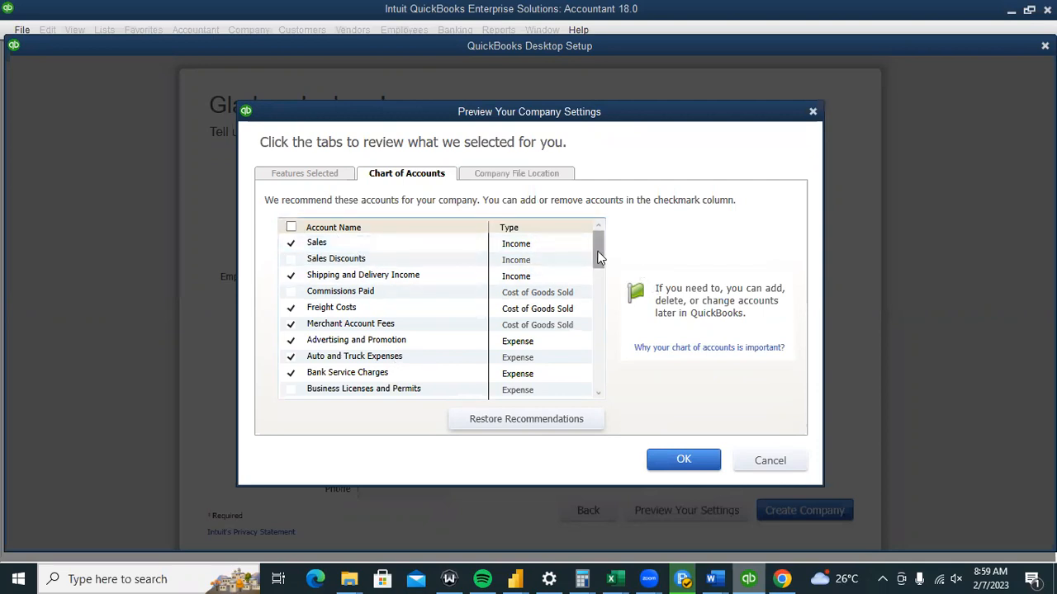
{"action": "left_click_drag", "start_coordinate": [600, 258], "coordinate": [597, 345]}
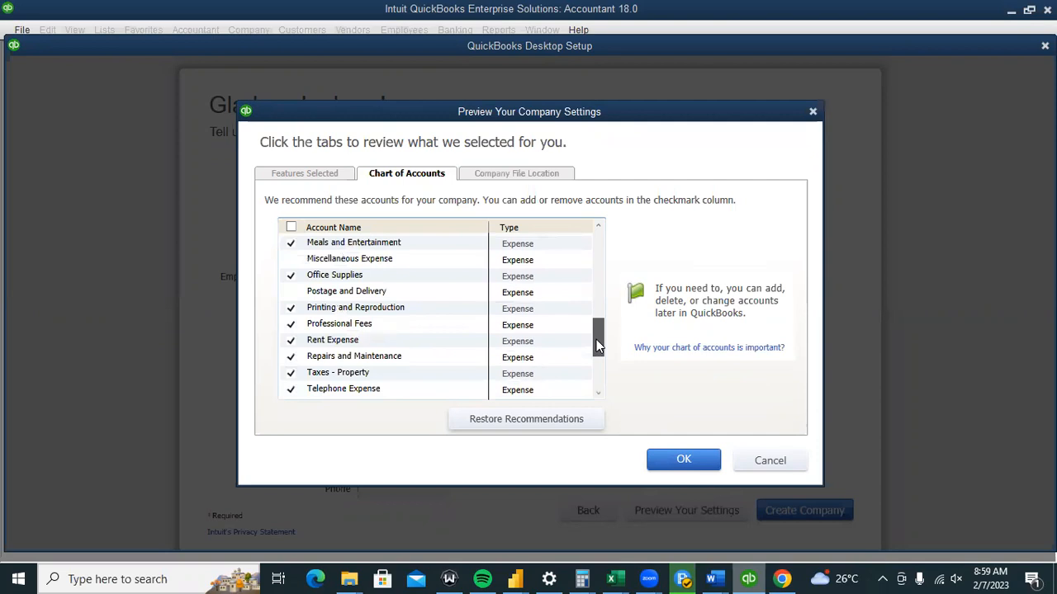
{"action": "scroll", "coordinate": [596, 344], "scroll_direction": "down", "scroll_amount": 1}
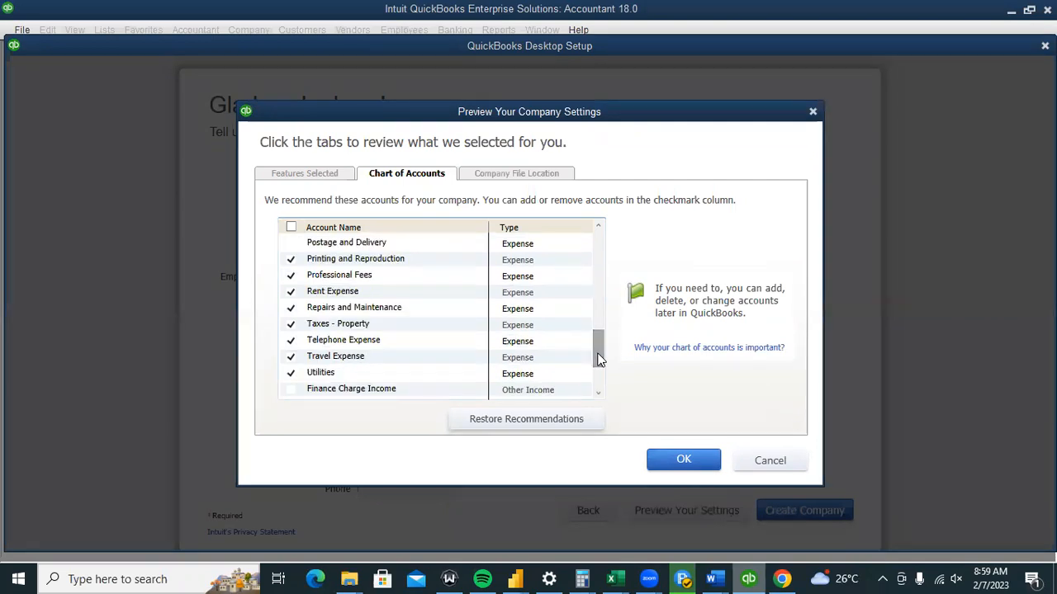
{"action": "left_click", "coordinate": [601, 307]}
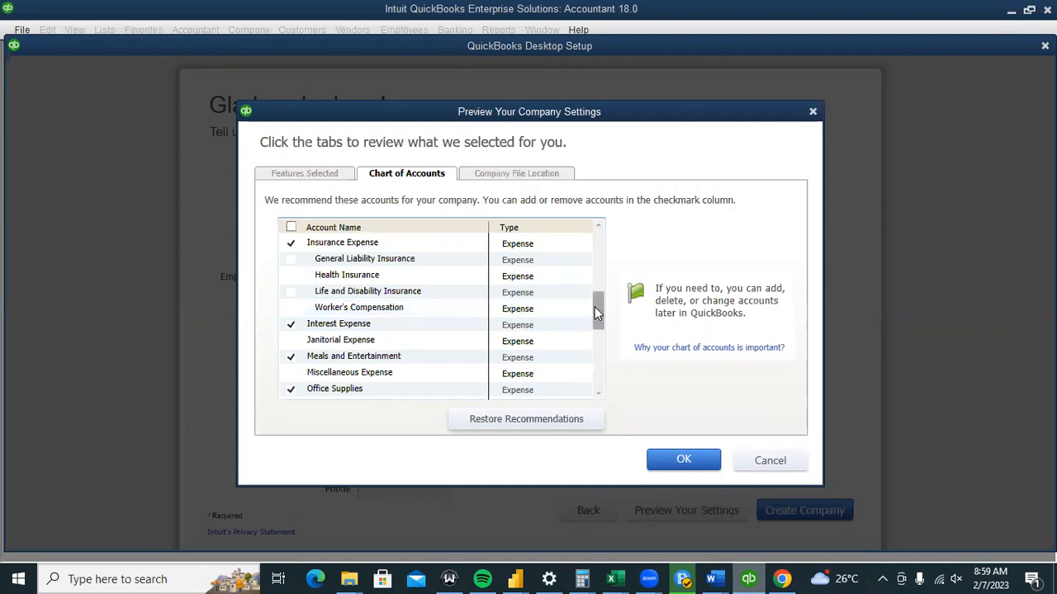
{"action": "left_click_drag", "start_coordinate": [595, 310], "coordinate": [601, 154]}
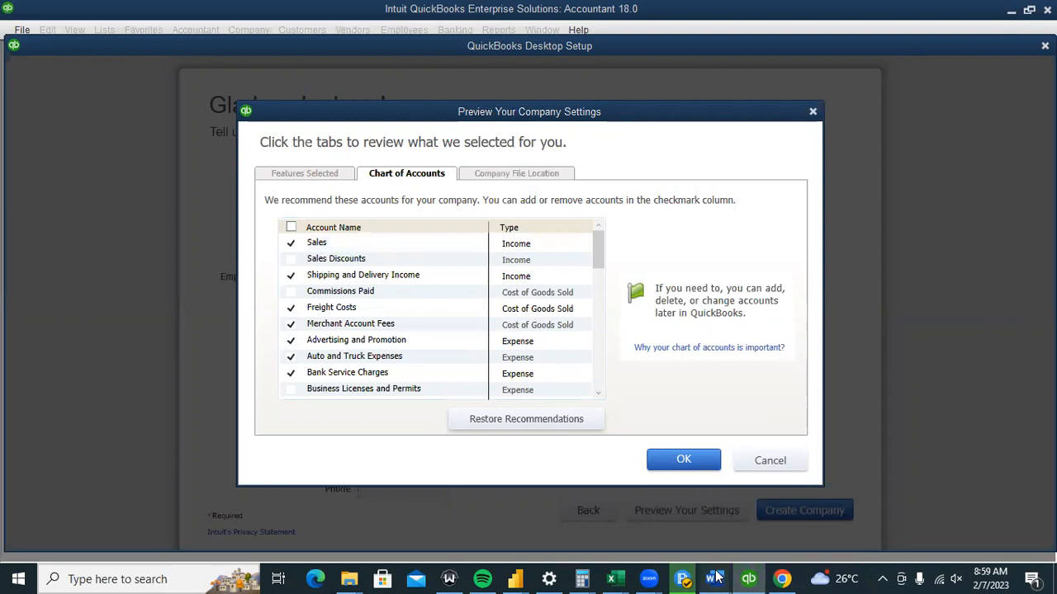
Insert 'CREATE YOUR COMPANY FILE' as new step 1 in the Word list, fixing the CEEATE typo.
{"action": "mouse_move", "coordinate": [713, 573]}
{"action": "left_click", "coordinate": [773, 528]}
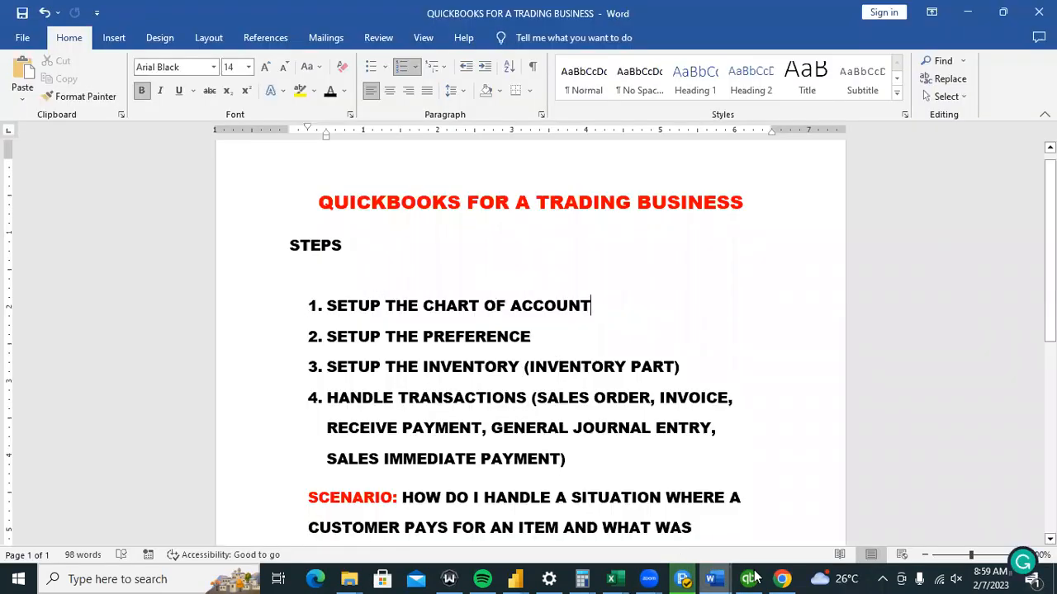
{"action": "left_click", "coordinate": [328, 306]}
{"action": "key", "text": "Return"}
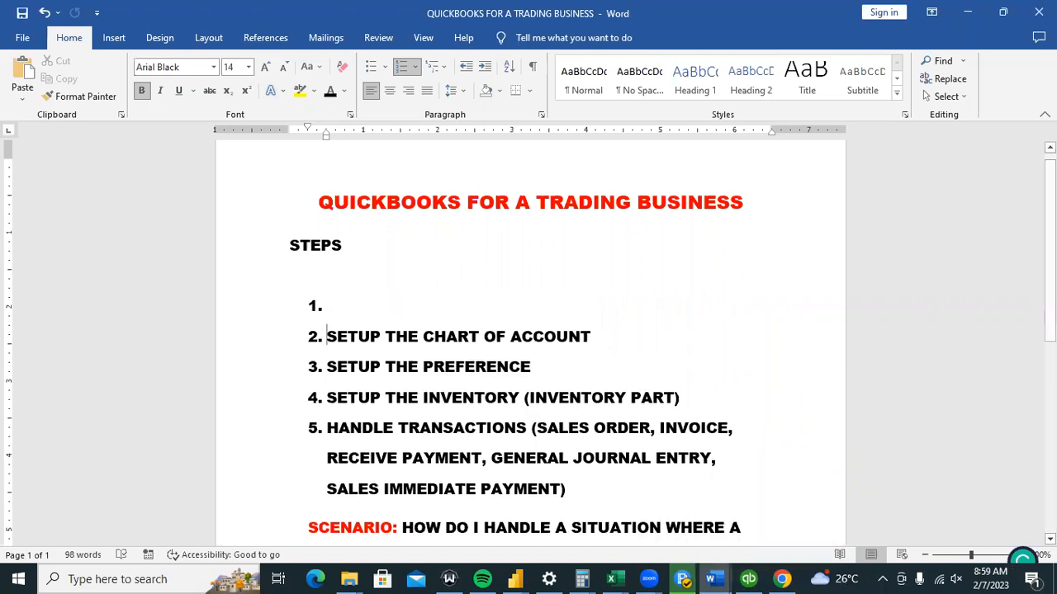
{"action": "key", "text": "Up"}
{"action": "type", "text": "CEEATE "}
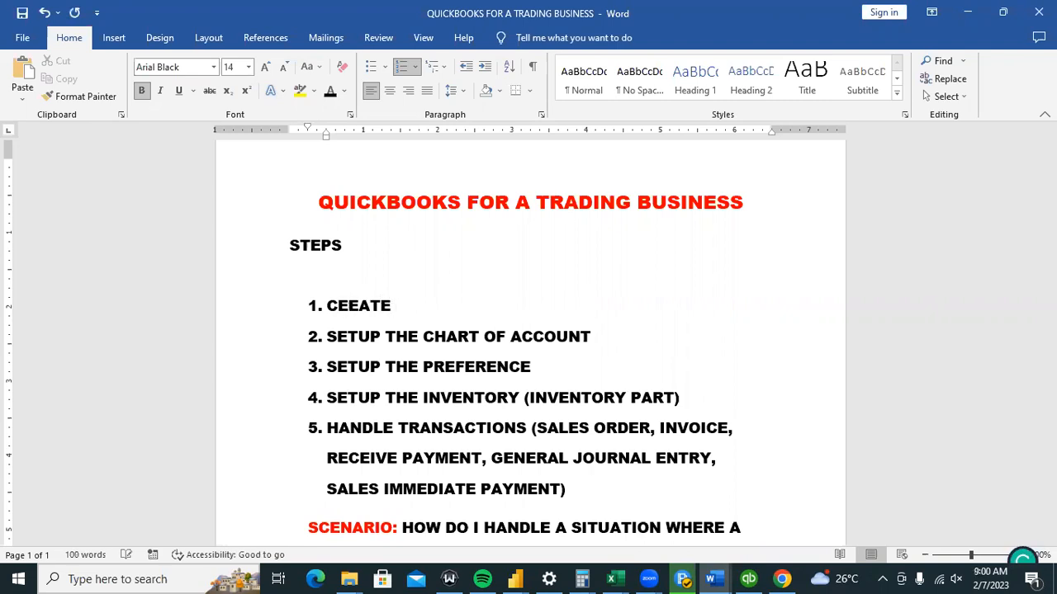
{"action": "type", "text": "YOUR COMPANY FILE"}
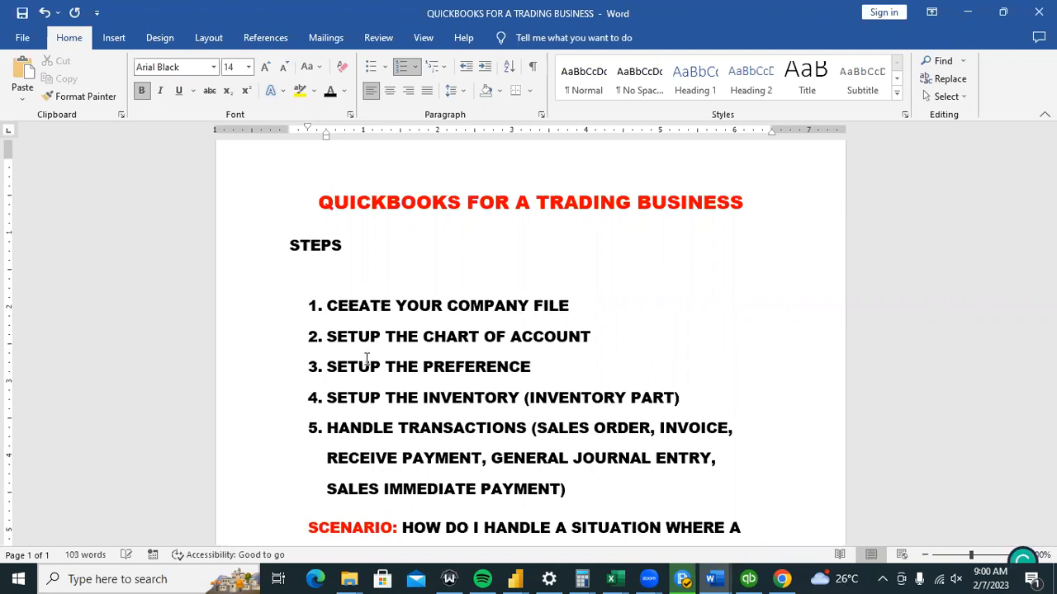
{"action": "left_click", "coordinate": [358, 310]}
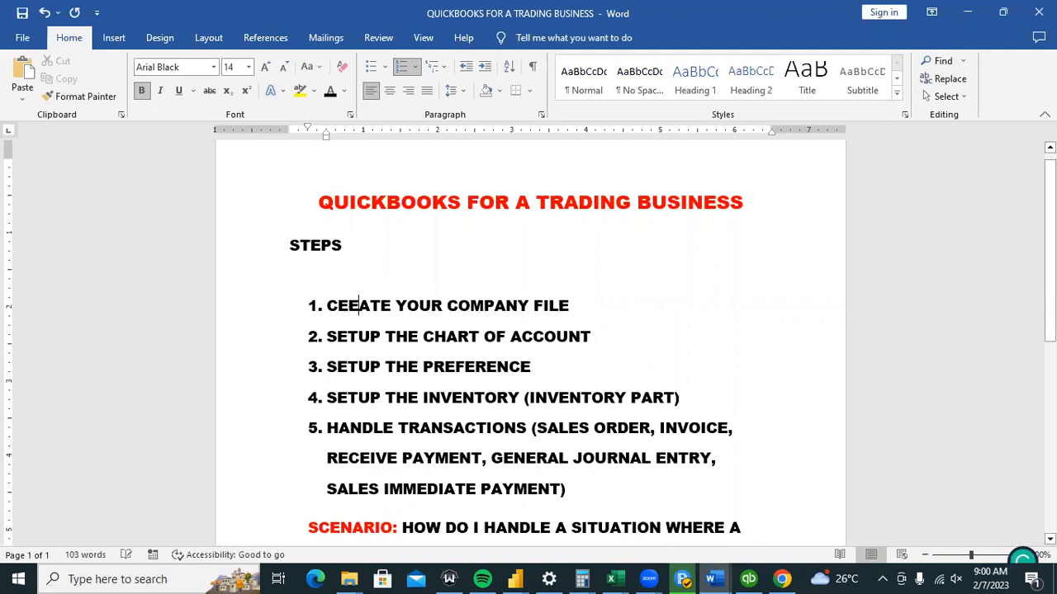
{"action": "key", "text": "BackSpace"}
{"action": "key", "text": "BackSpace"}
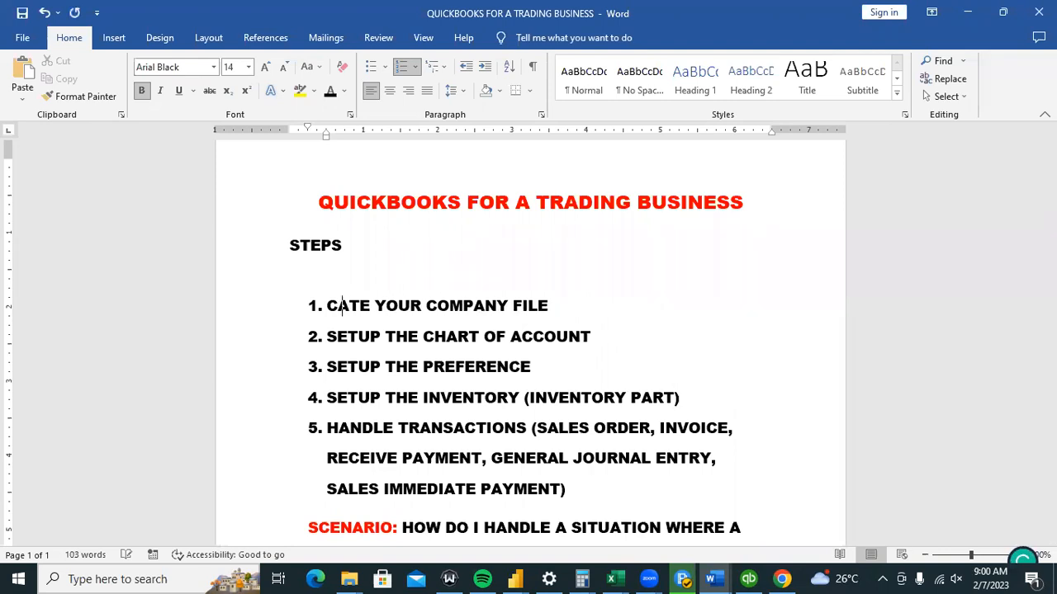
{"action": "type", "text": "R"}
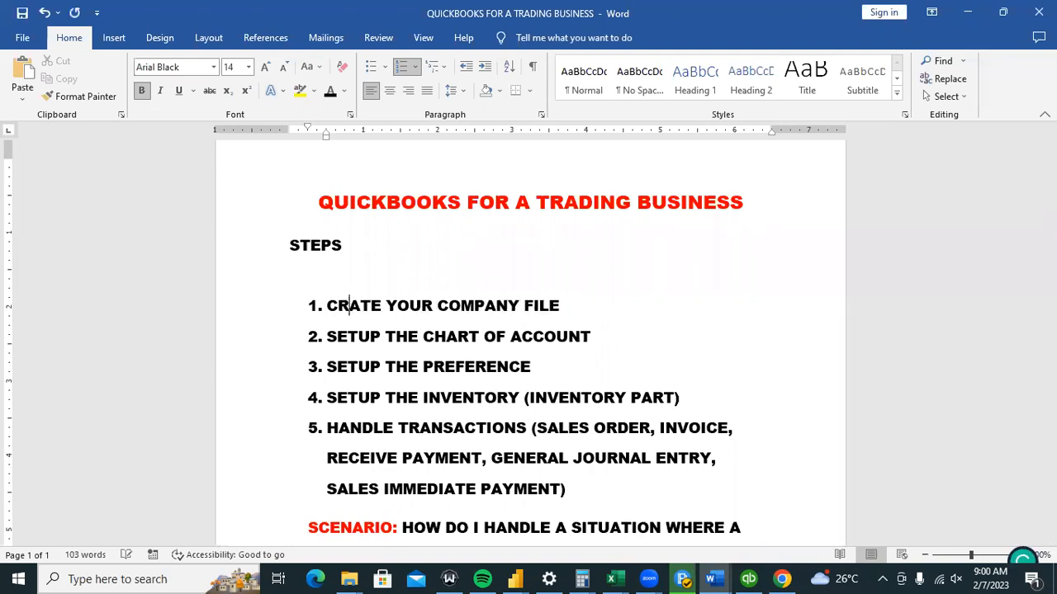
{"action": "type", "text": "E"}
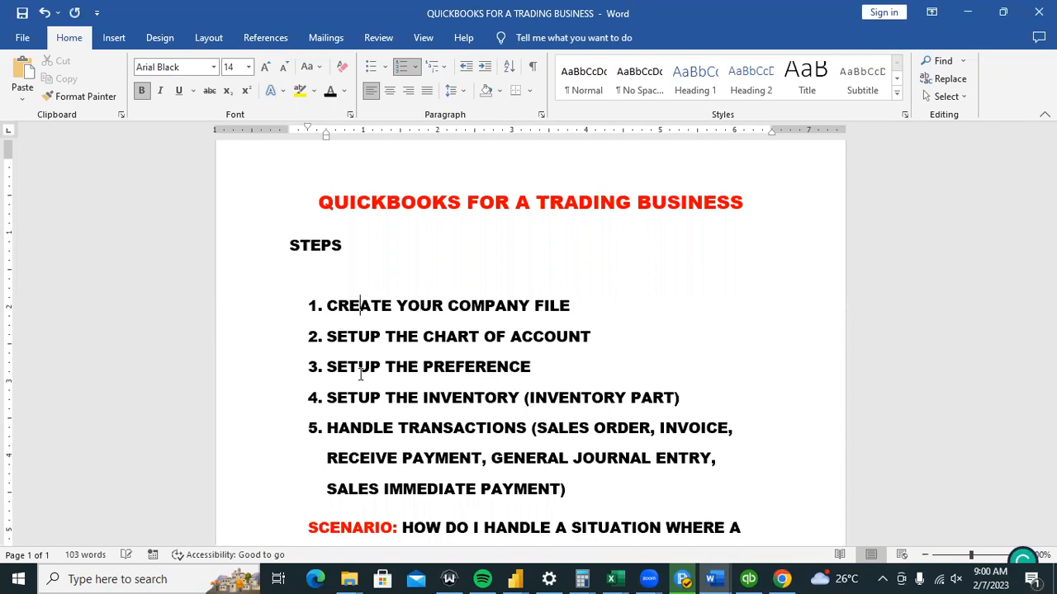
{"action": "left_click", "coordinate": [749, 579]}
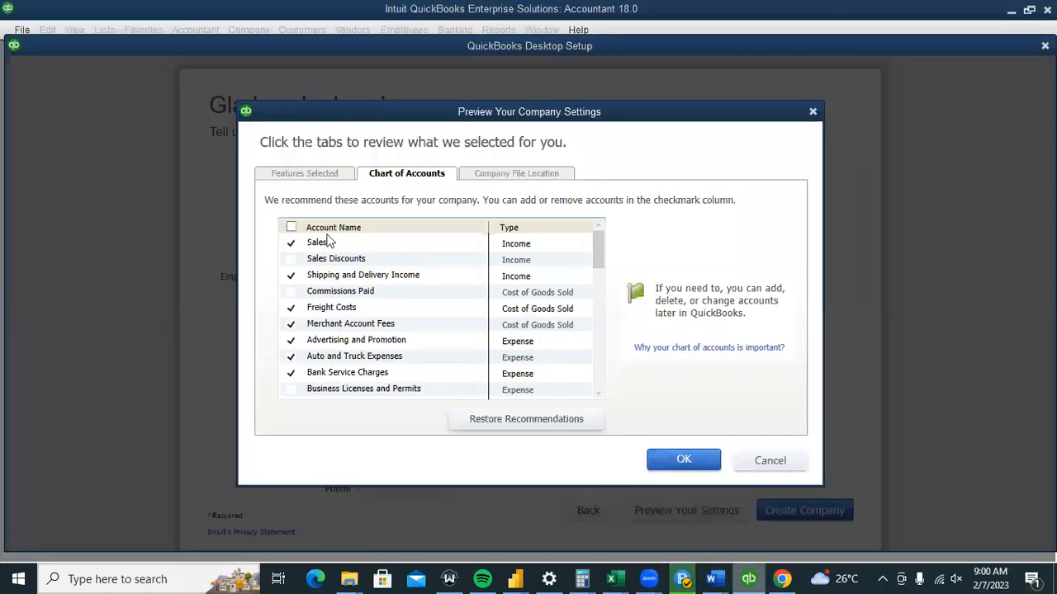
Untick all recommended accounts and accept the previewed company settings.
{"action": "left_click", "coordinate": [291, 229]}
{"action": "left_click", "coordinate": [291, 229]}
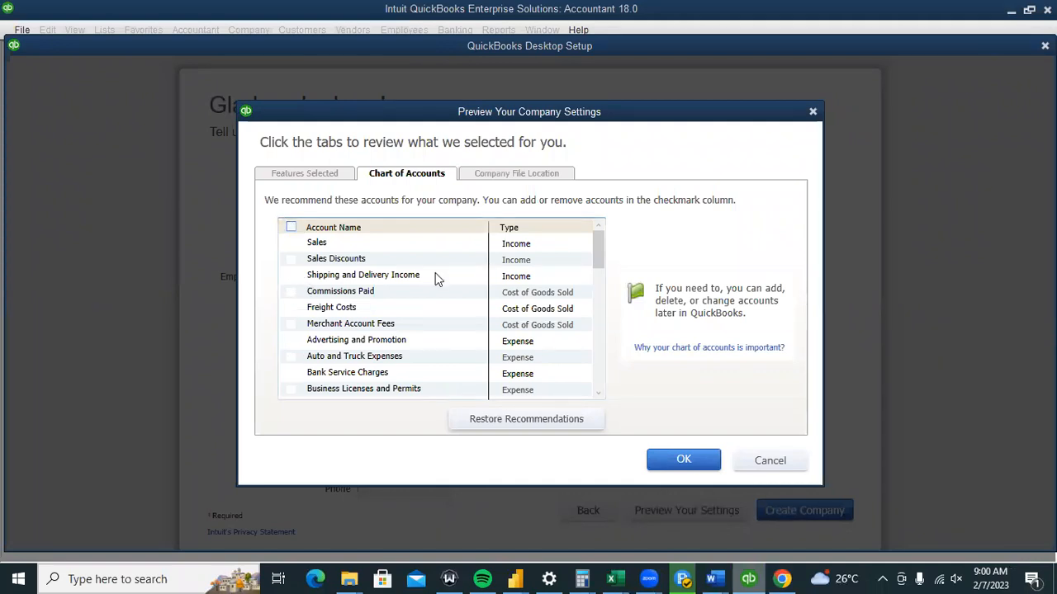
{"action": "left_click", "coordinate": [682, 462]}
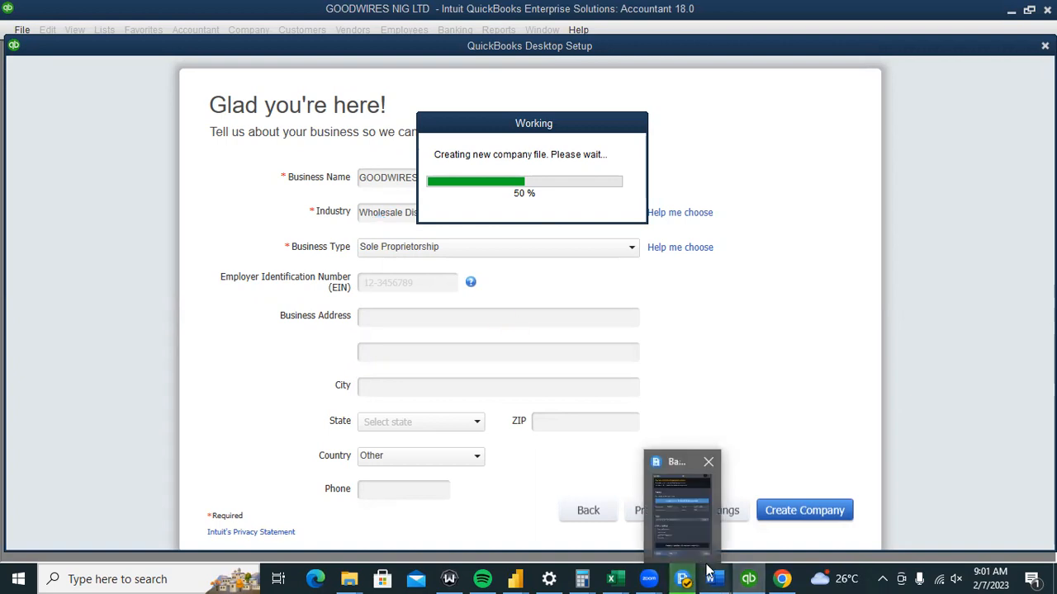
Back in the Word notes, select the chart of accounts step text.
{"action": "mouse_move", "coordinate": [712, 578]}
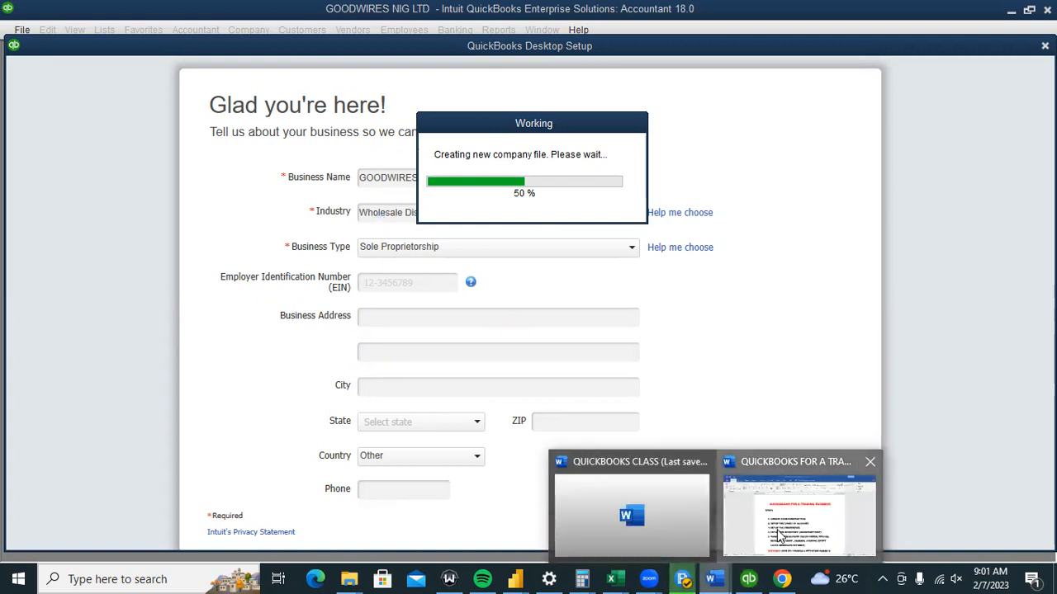
{"action": "left_click", "coordinate": [778, 535]}
{"action": "left_click_drag", "start_coordinate": [332, 338], "coordinate": [446, 340]}
{"action": "left_click", "coordinate": [447, 340]}
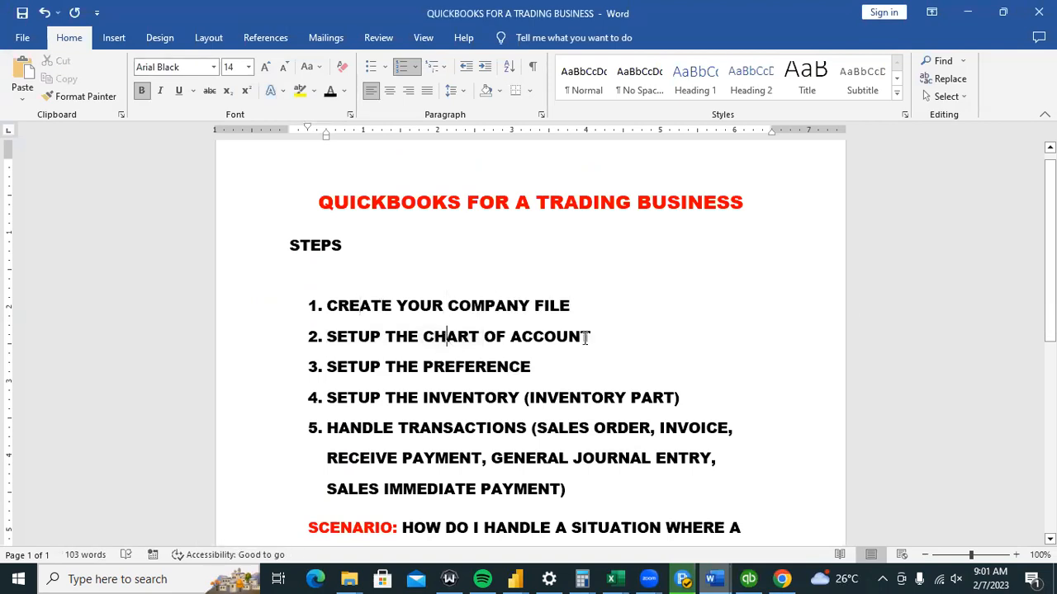
{"action": "left_click", "coordinate": [613, 343]}
{"action": "left_click", "coordinate": [749, 575]}
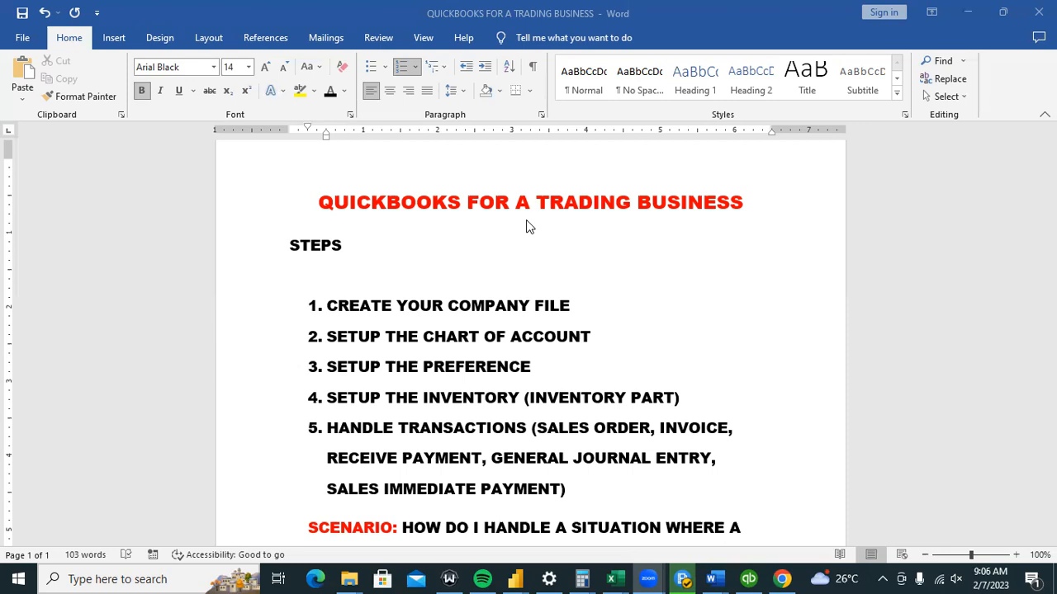
Close the QuickBooks Desktop Setup window now that the company file exists.
{"action": "left_click", "coordinate": [730, 536]}
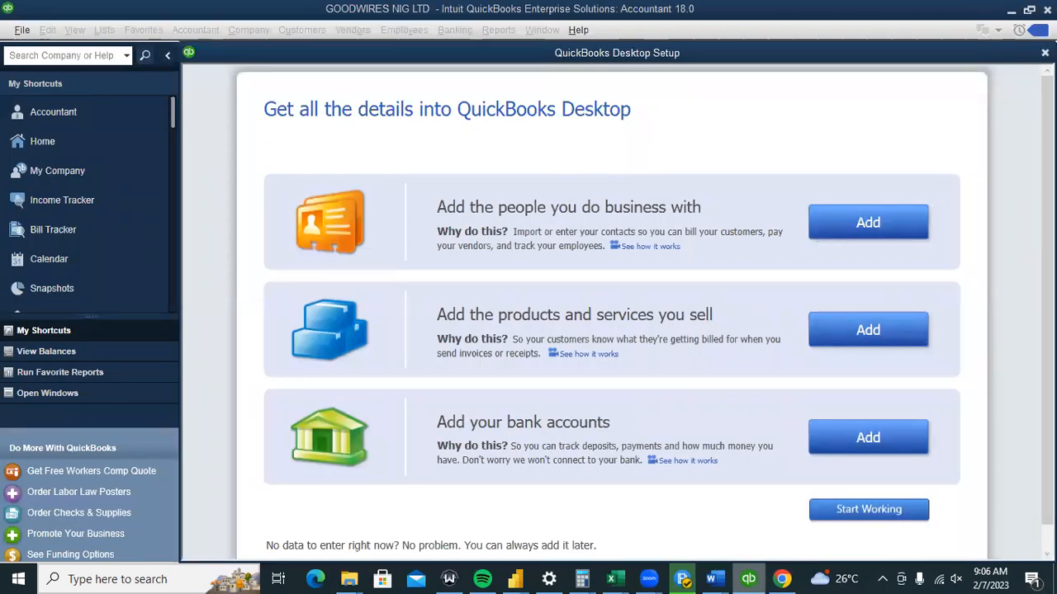
{"action": "left_click", "coordinate": [1044, 53]}
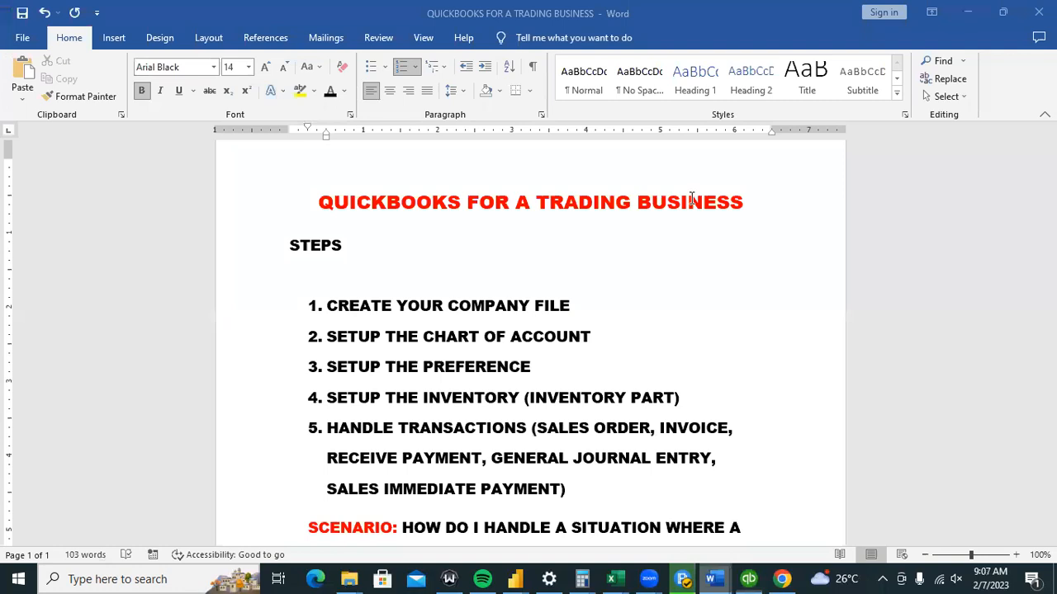
Bring QuickBooks forward, showing the New Feature Tour over the Home page.
{"action": "left_click", "coordinate": [748, 578]}
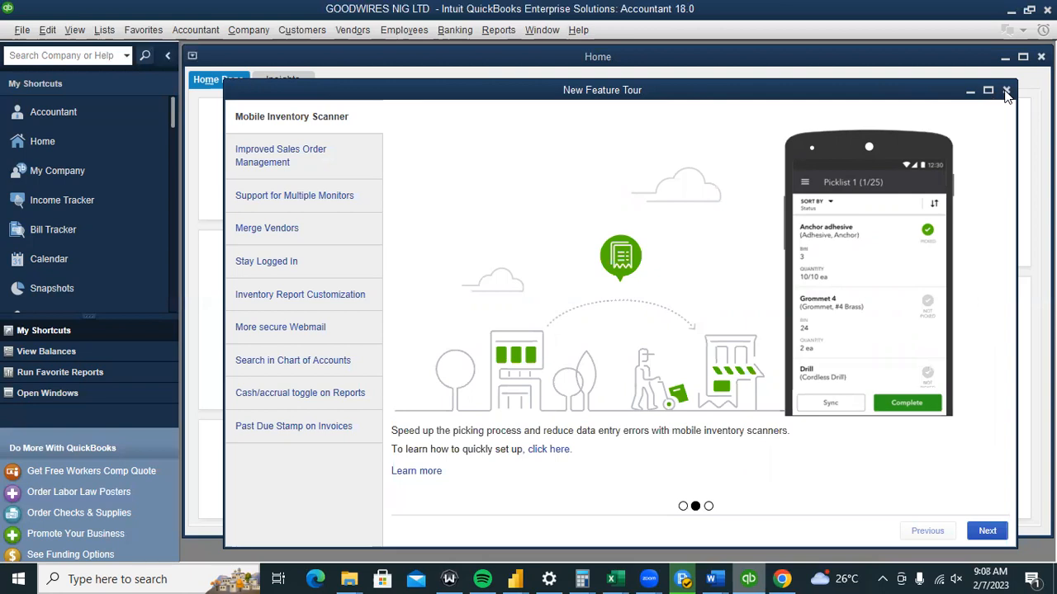
Dismiss the New Feature Tour and switch QuickBooks to View > One Window.
{"action": "left_click", "coordinate": [1006, 92]}
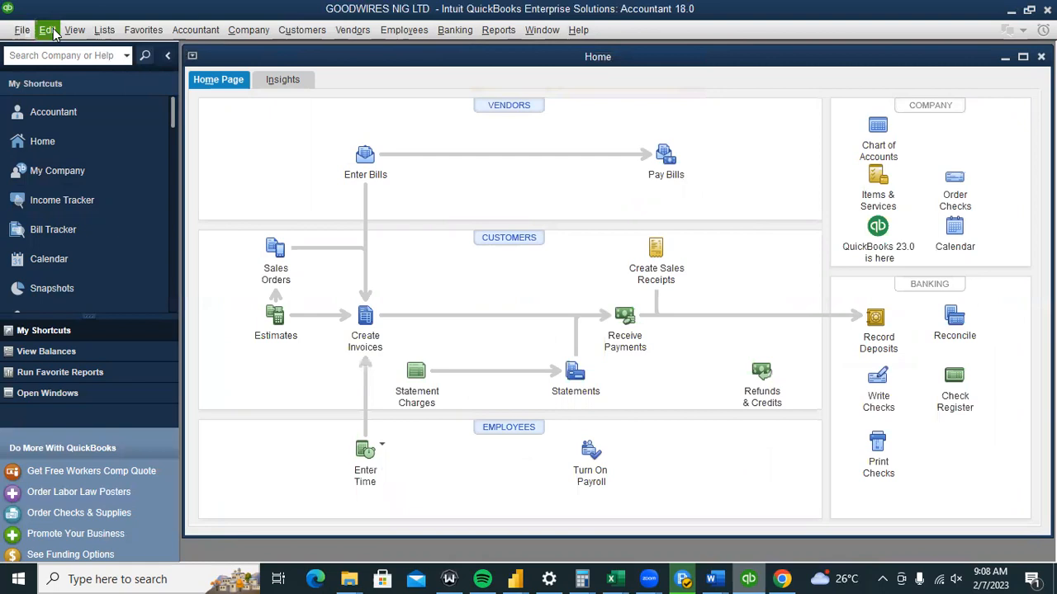
{"action": "left_click", "coordinate": [49, 30]}
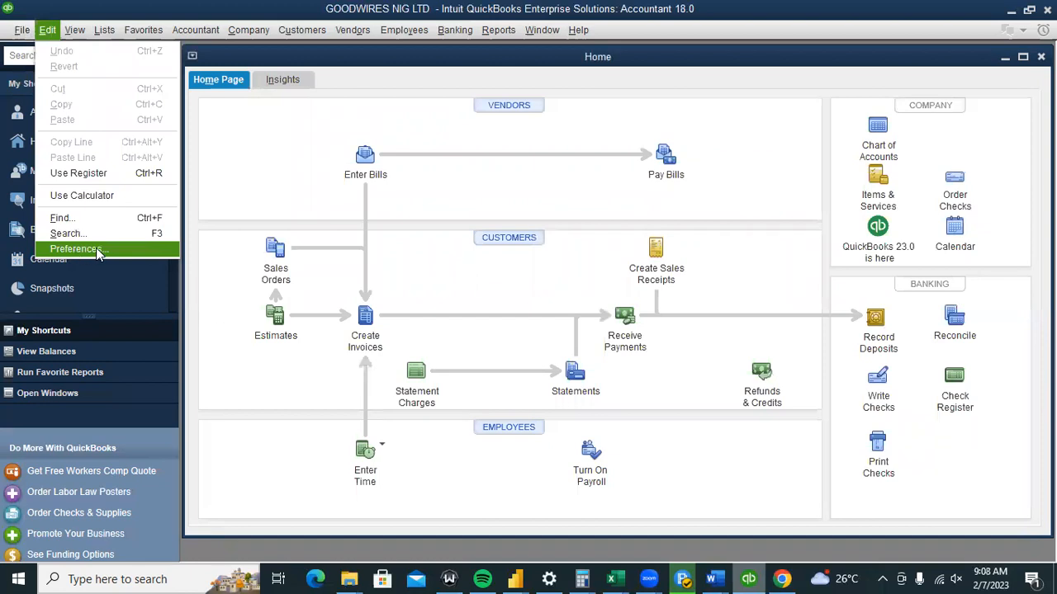
{"action": "left_click", "coordinate": [714, 578]}
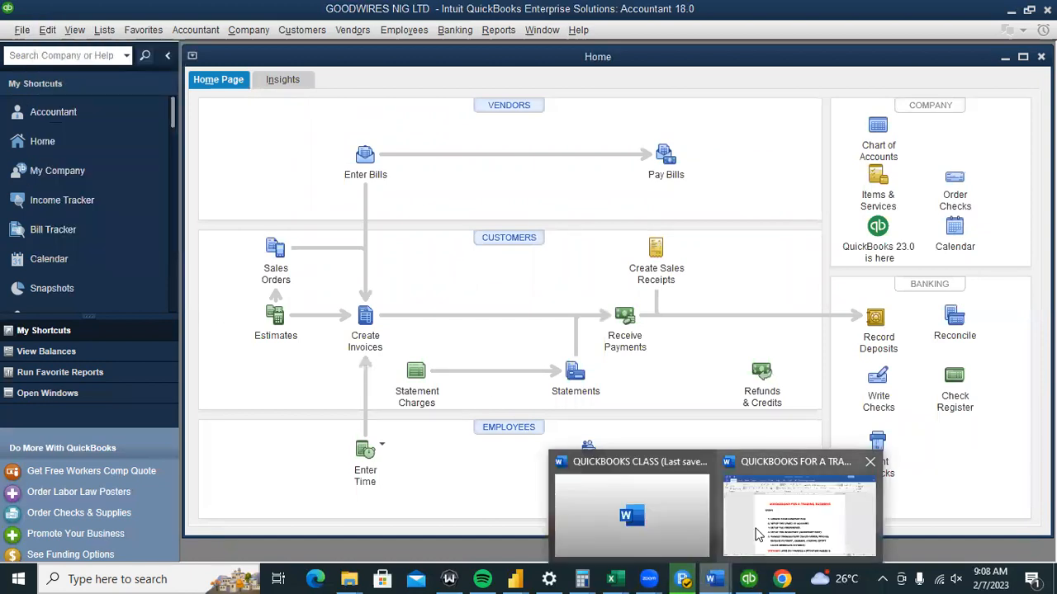
{"action": "left_click", "coordinate": [756, 534]}
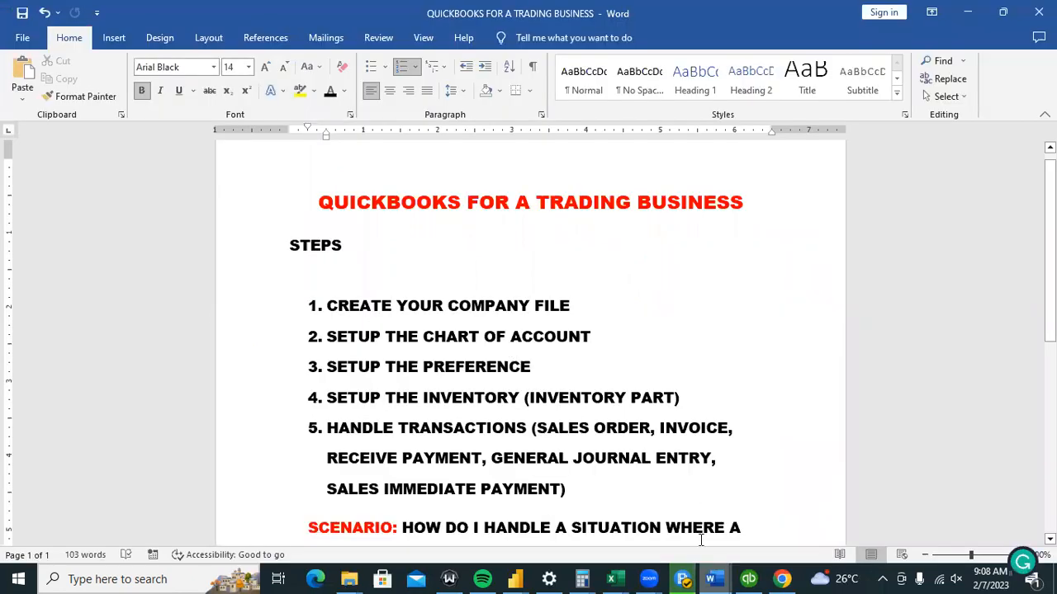
{"action": "left_click", "coordinate": [746, 578]}
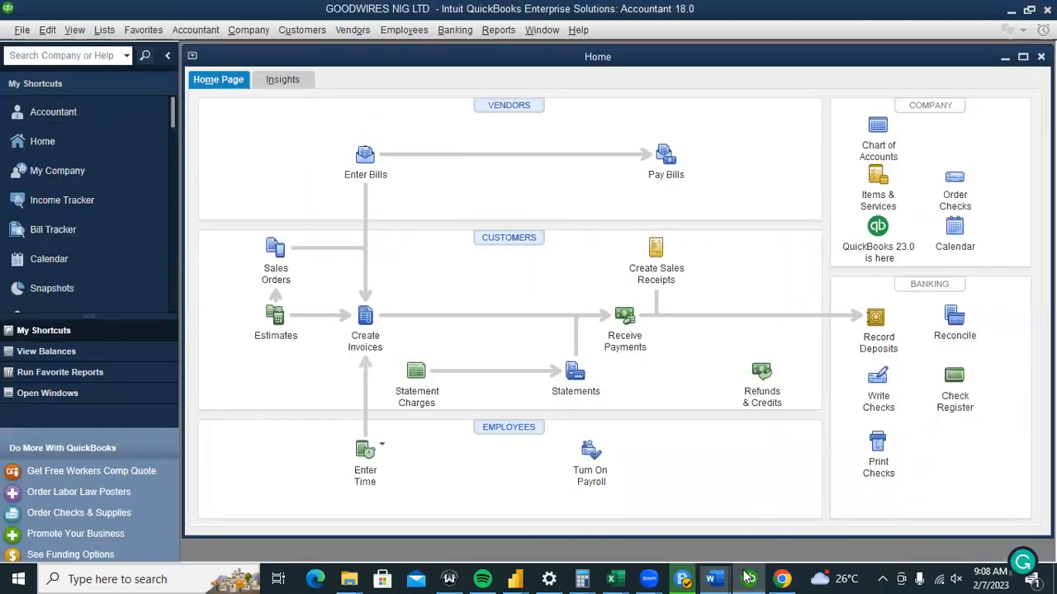
{"action": "left_click", "coordinate": [75, 29]}
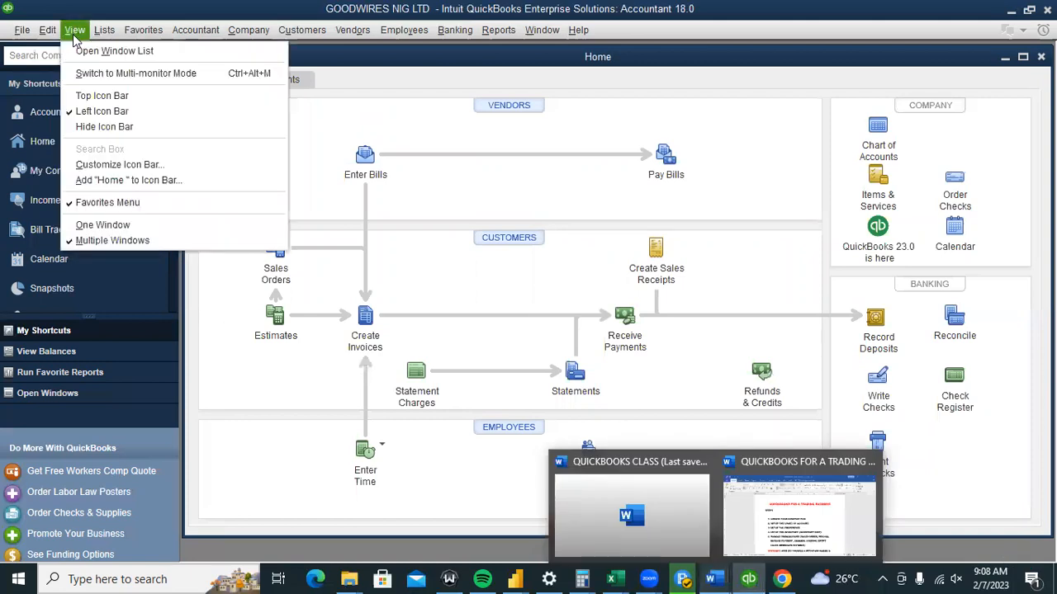
{"action": "left_click", "coordinate": [99, 225]}
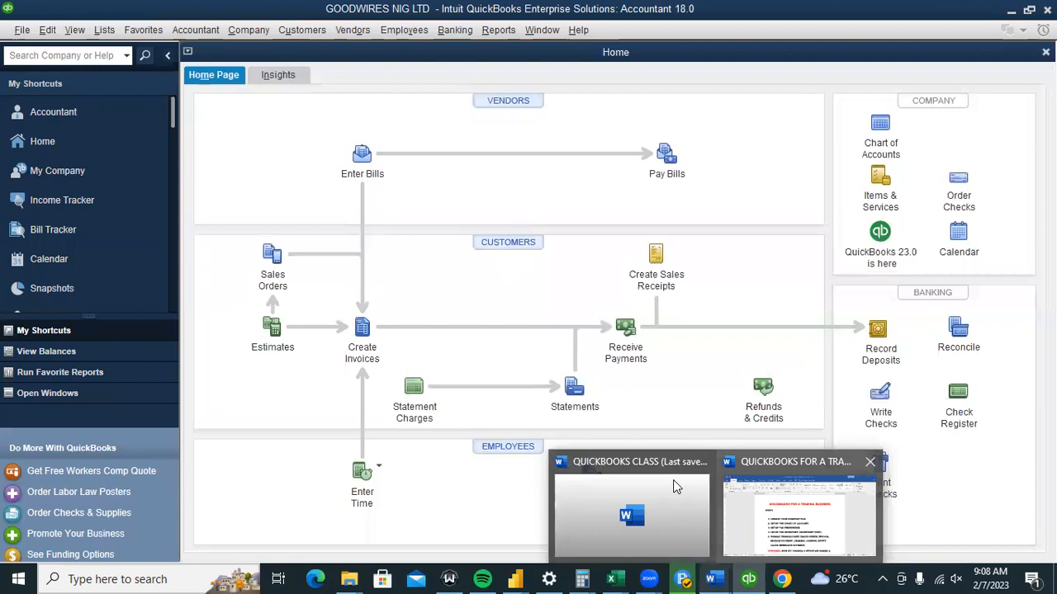
{"action": "left_click", "coordinate": [793, 508]}
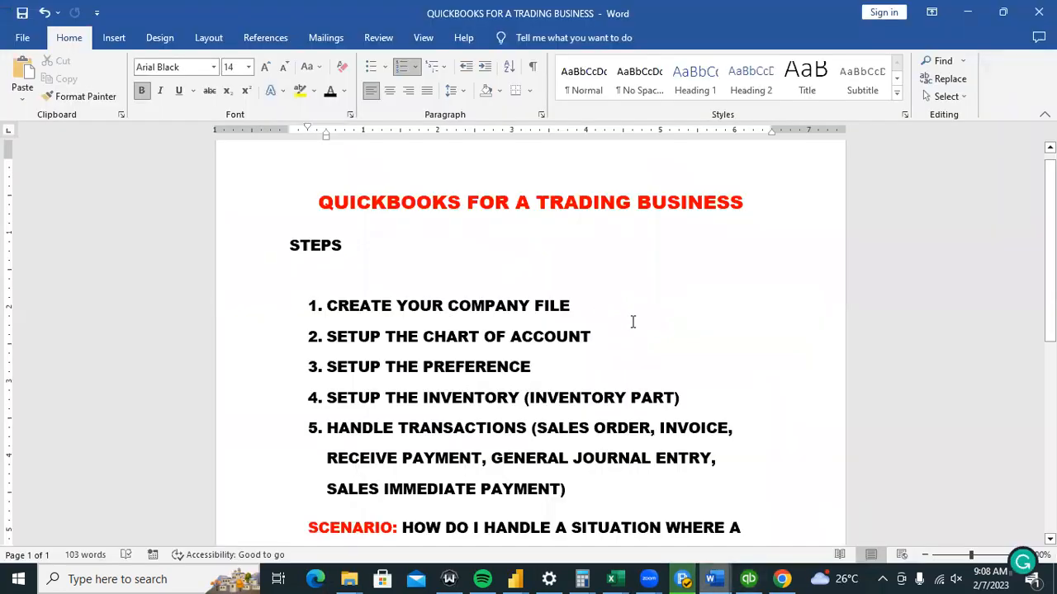
Append (DONE) after step 1, CREATE YOUR COMPANY FILE.
{"action": "left_click", "coordinate": [601, 302]}
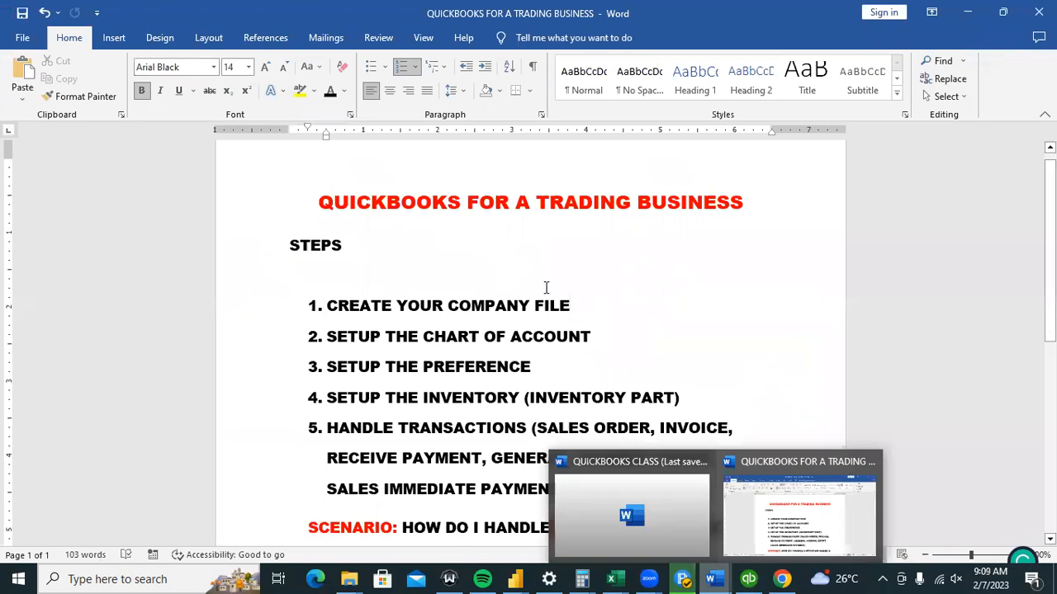
{"action": "type", "text": "(GOO"}
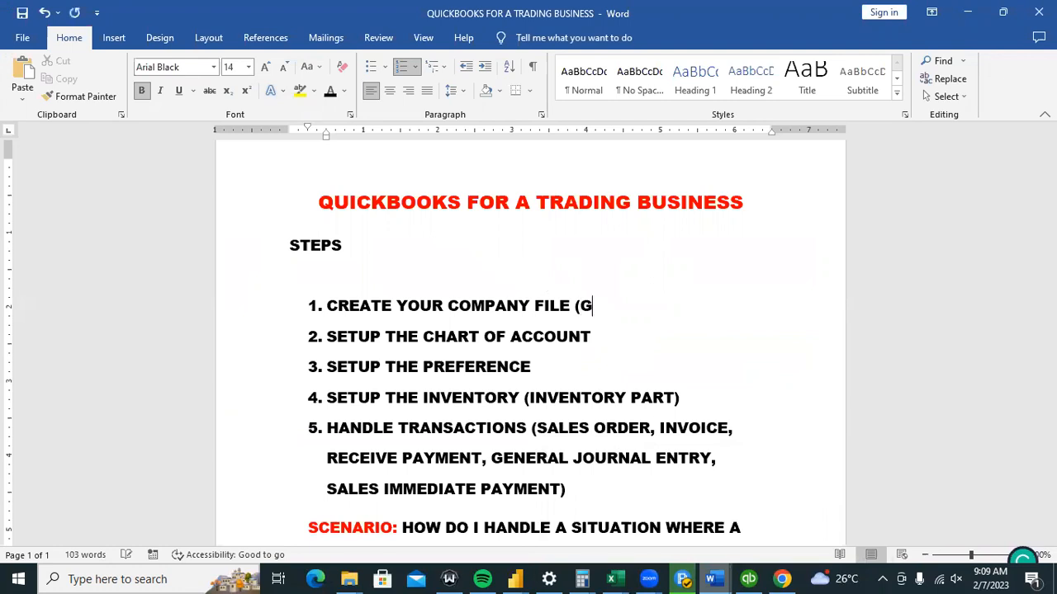
{"action": "key", "text": "BackSpace"}
{"action": "key", "text": "BackSpace"}
{"action": "key", "text": "BackSpace"}
{"action": "key", "text": "BackSpace"}
{"action": "type", "text": "DONE)"}
Open Accountant > Chart of Accounts and bring up options for Accumulated Depreciation.
{"action": "left_click", "coordinate": [749, 576]}
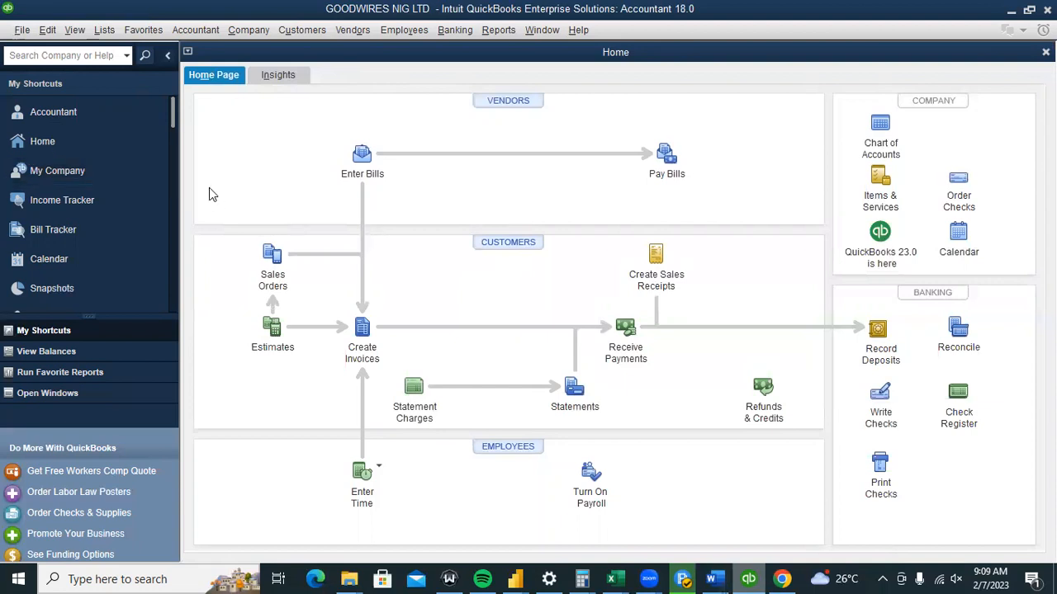
{"action": "left_click", "coordinate": [210, 32]}
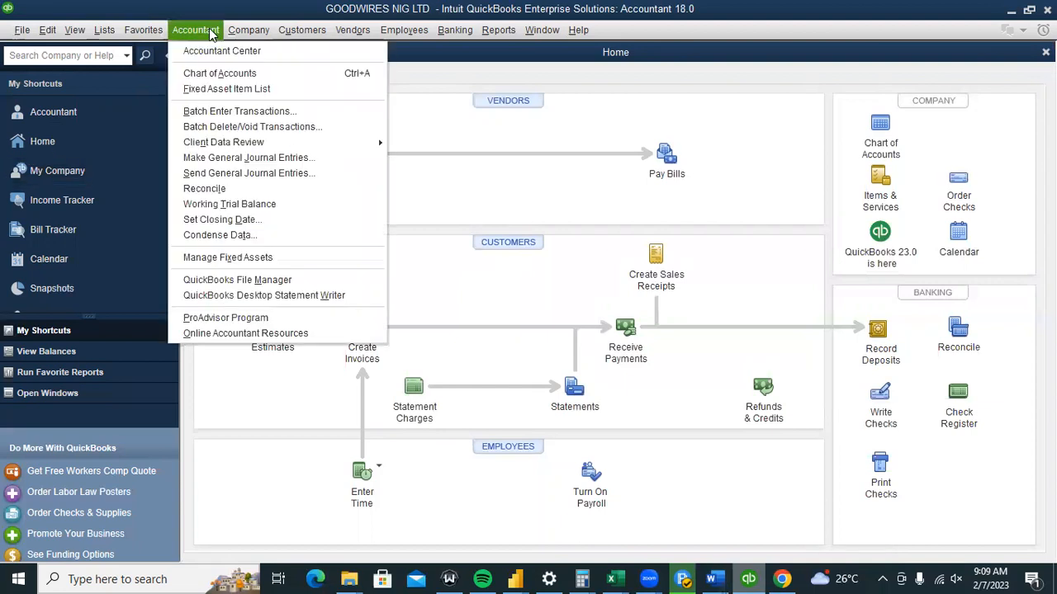
{"action": "left_click", "coordinate": [213, 73]}
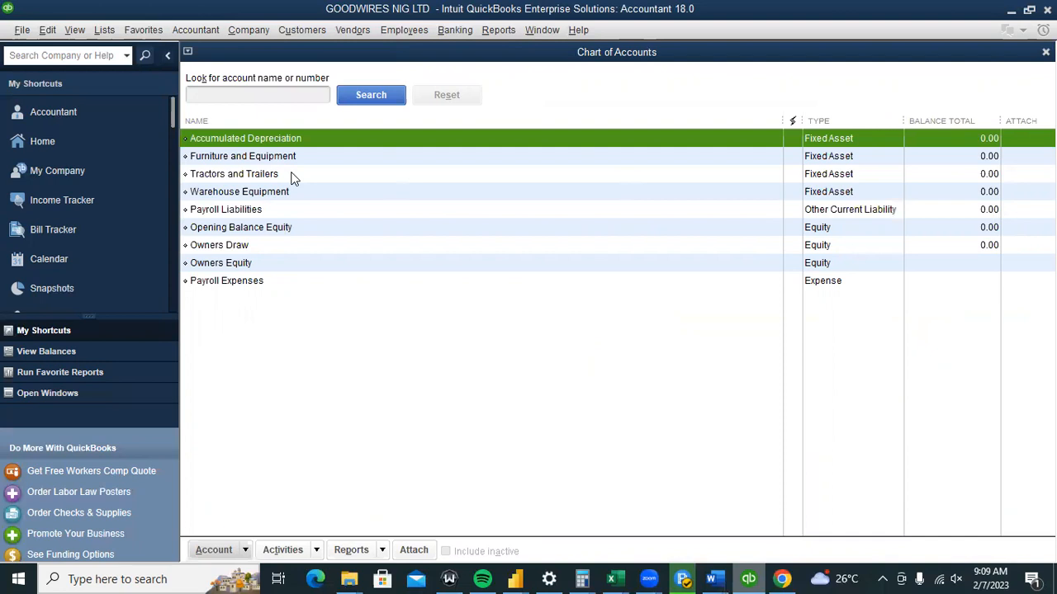
{"action": "right_click", "coordinate": [235, 140]}
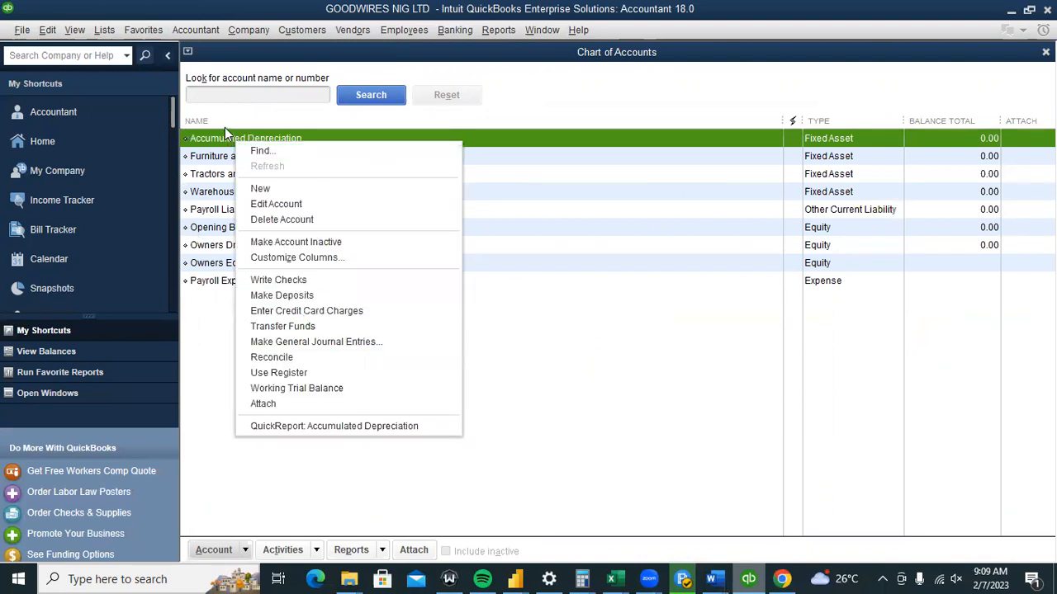
{"action": "left_click", "coordinate": [340, 242]}
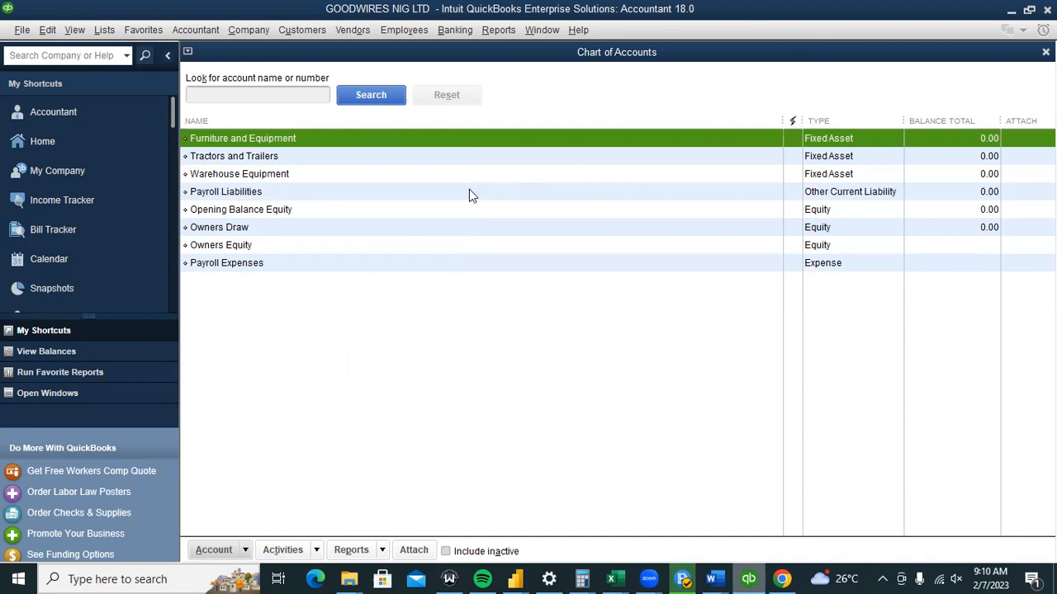
{"action": "left_click", "coordinate": [244, 553]}
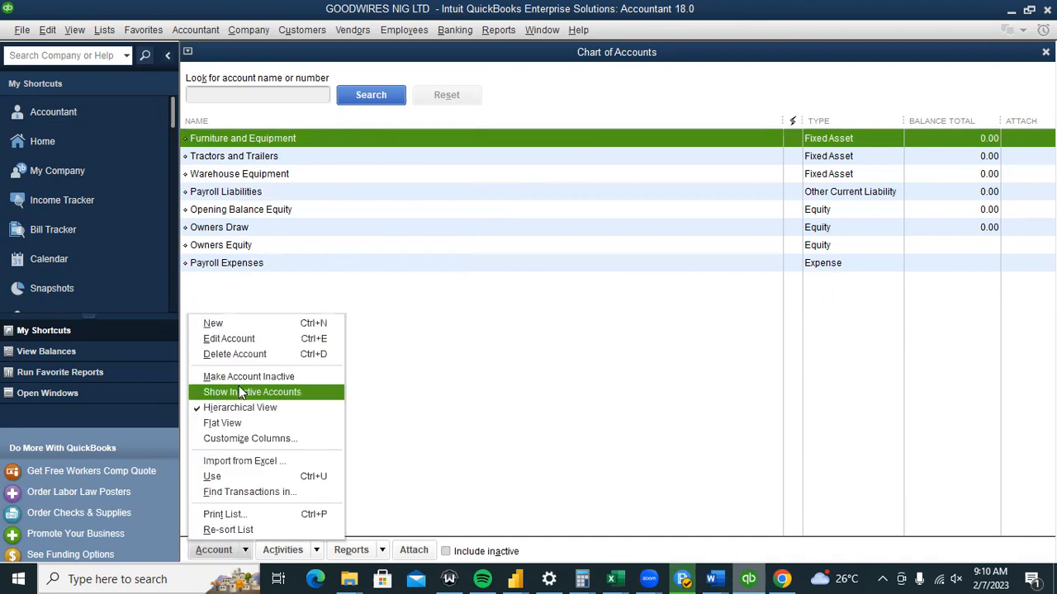
{"action": "left_click", "coordinate": [241, 392]}
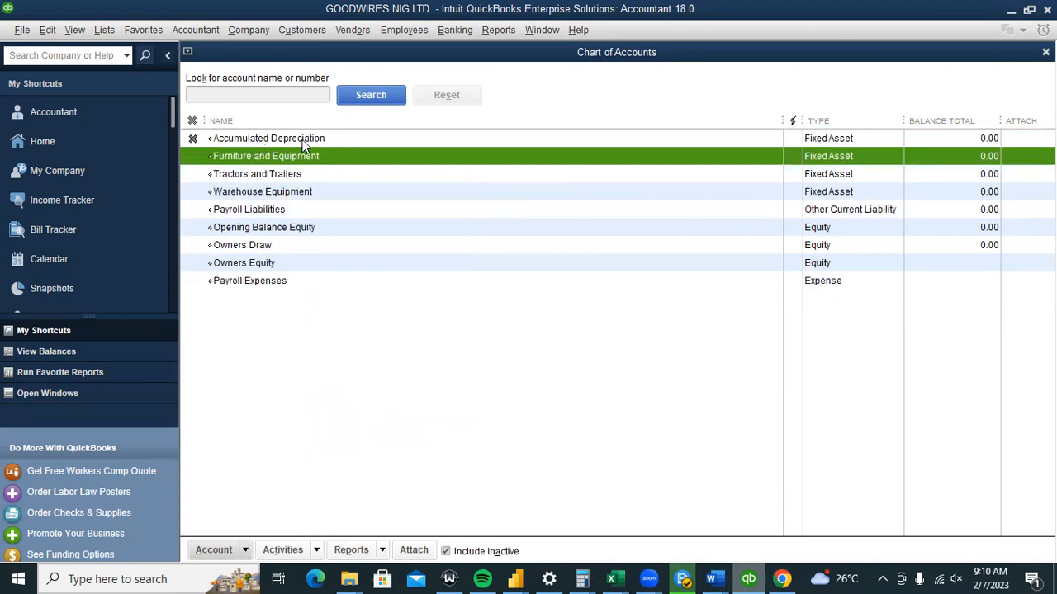
{"action": "left_click", "coordinate": [195, 139]}
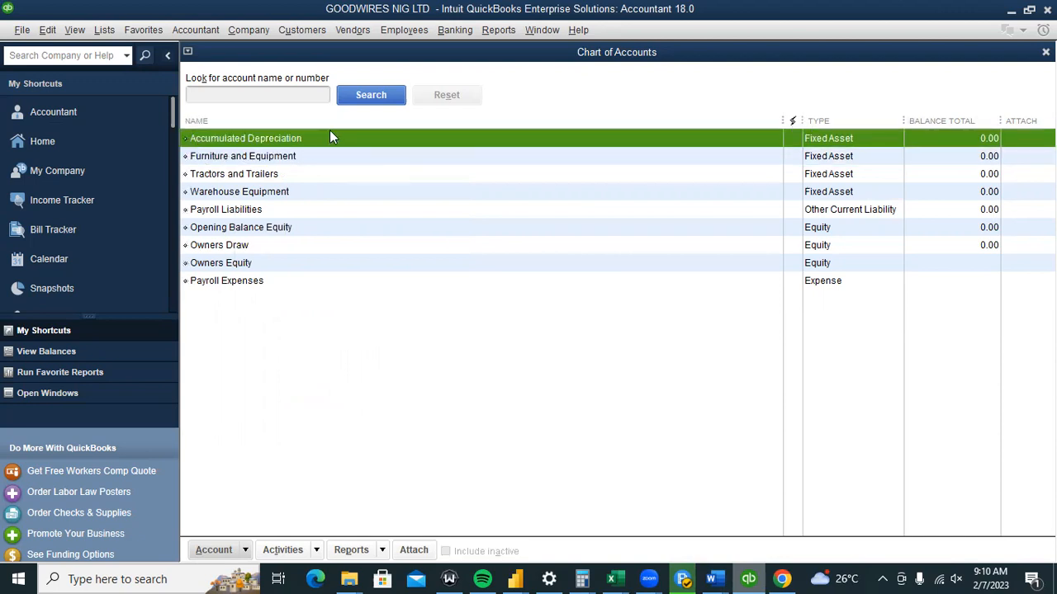
Make Accumulated Depreciation, Furniture and Equipment, Tractors and Trailers, and Warehouse Equipment inactive.
{"action": "right_click", "coordinate": [279, 138]}
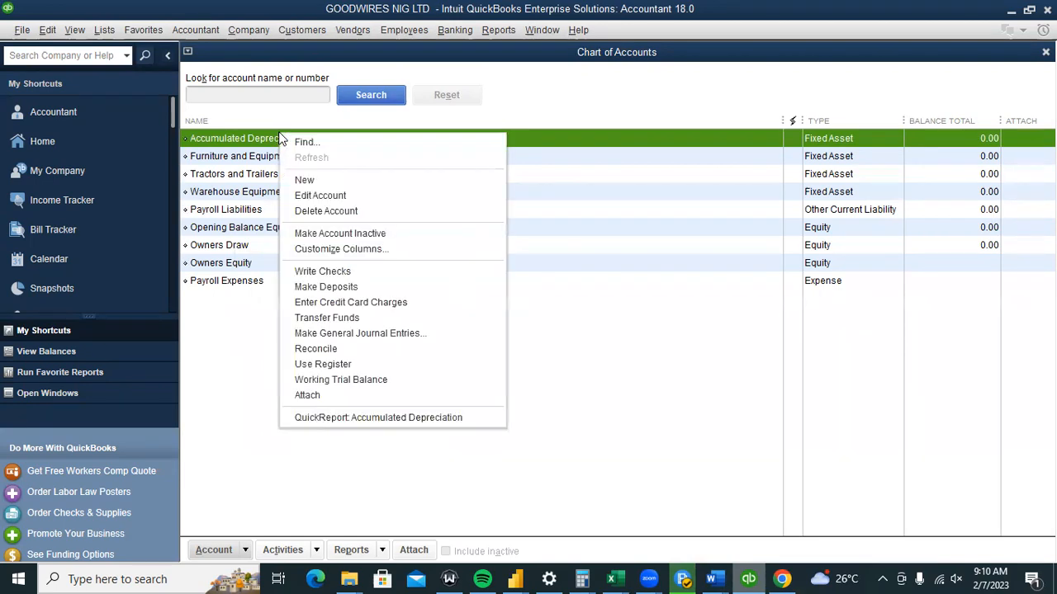
{"action": "left_click", "coordinate": [330, 237]}
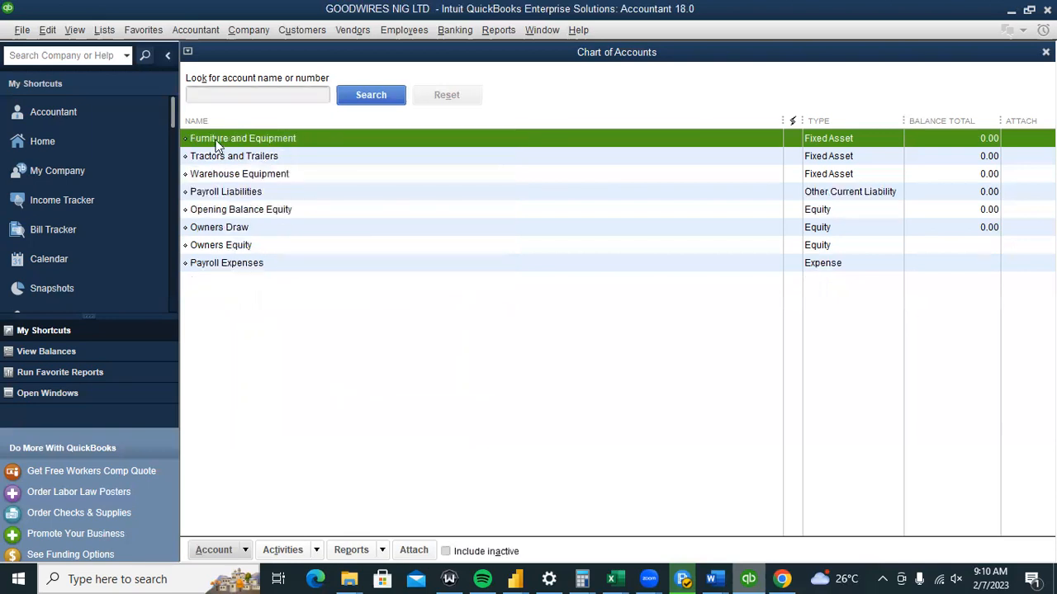
{"action": "right_click", "coordinate": [217, 145]}
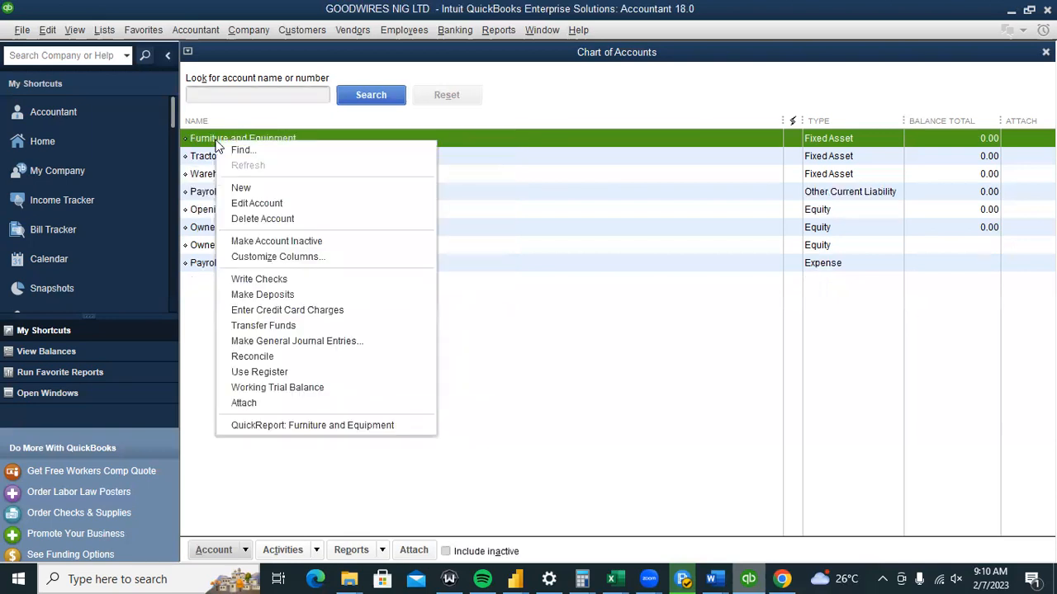
{"action": "left_click", "coordinate": [251, 245]}
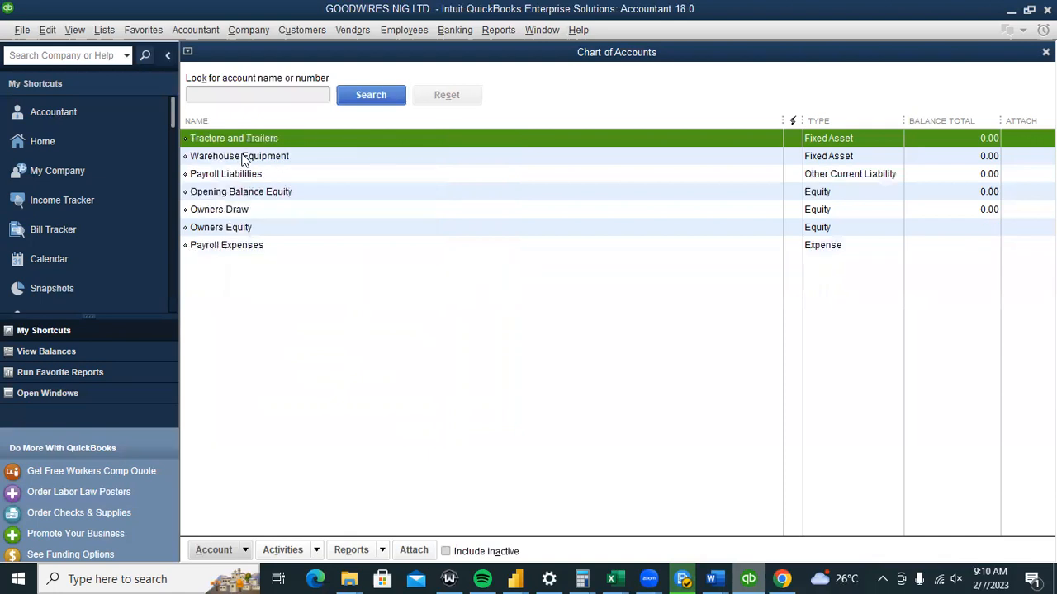
{"action": "right_click", "coordinate": [235, 142]}
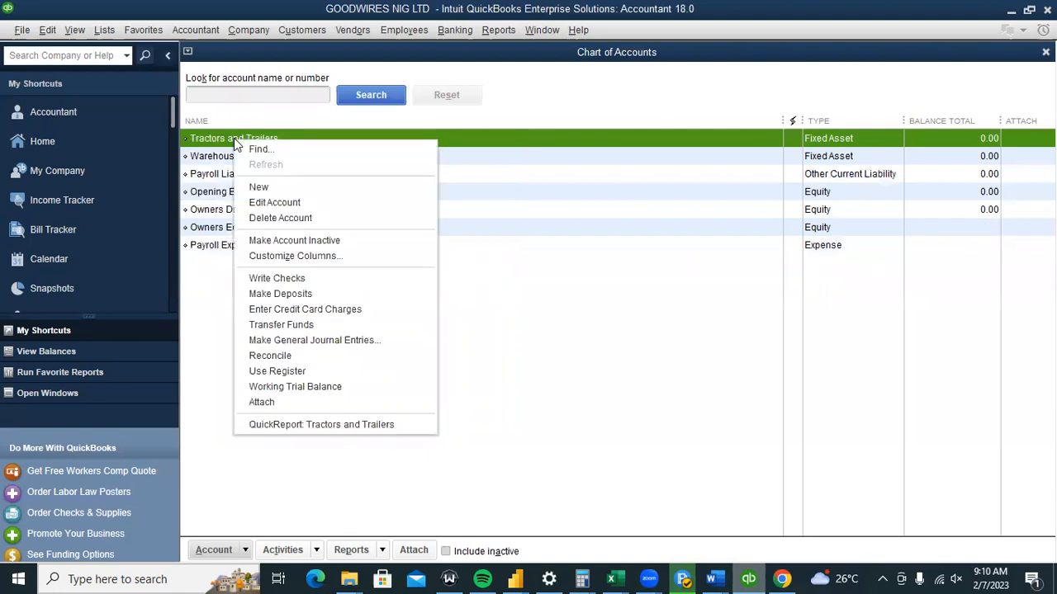
{"action": "left_click", "coordinate": [295, 241]}
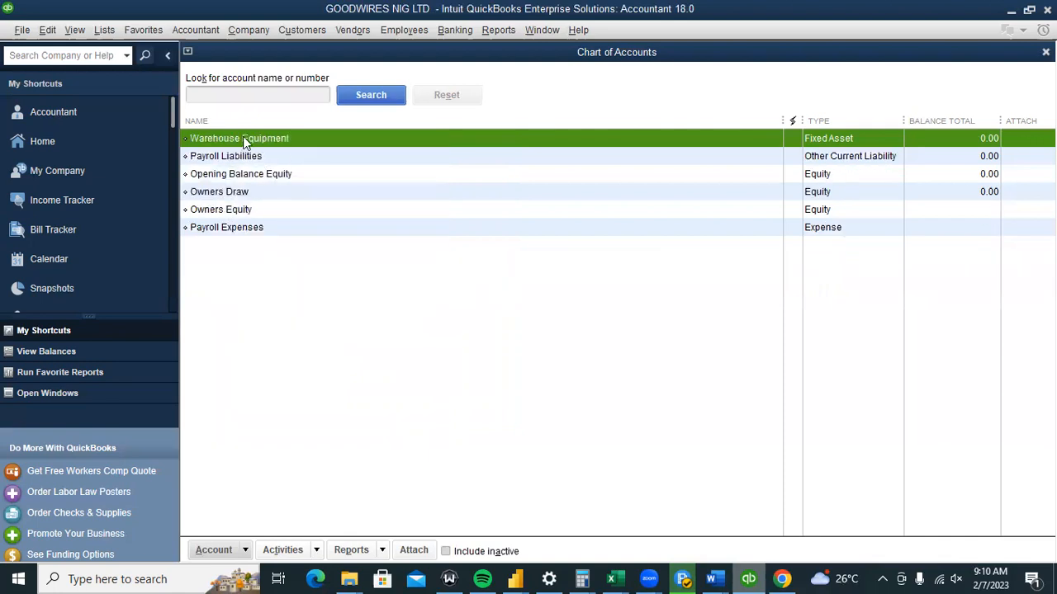
{"action": "right_click", "coordinate": [244, 137]}
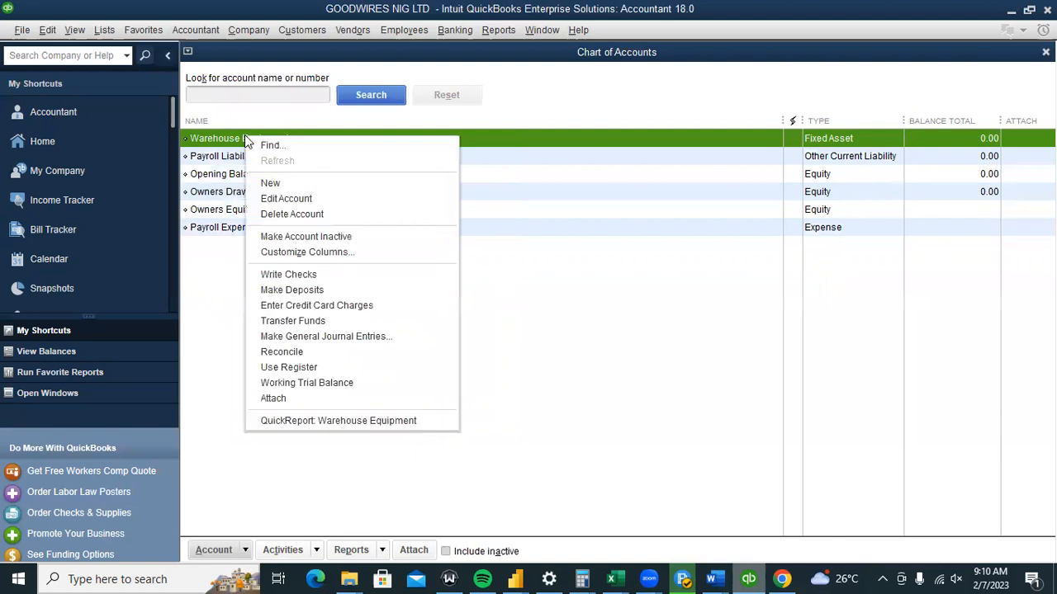
{"action": "left_click", "coordinate": [295, 237]}
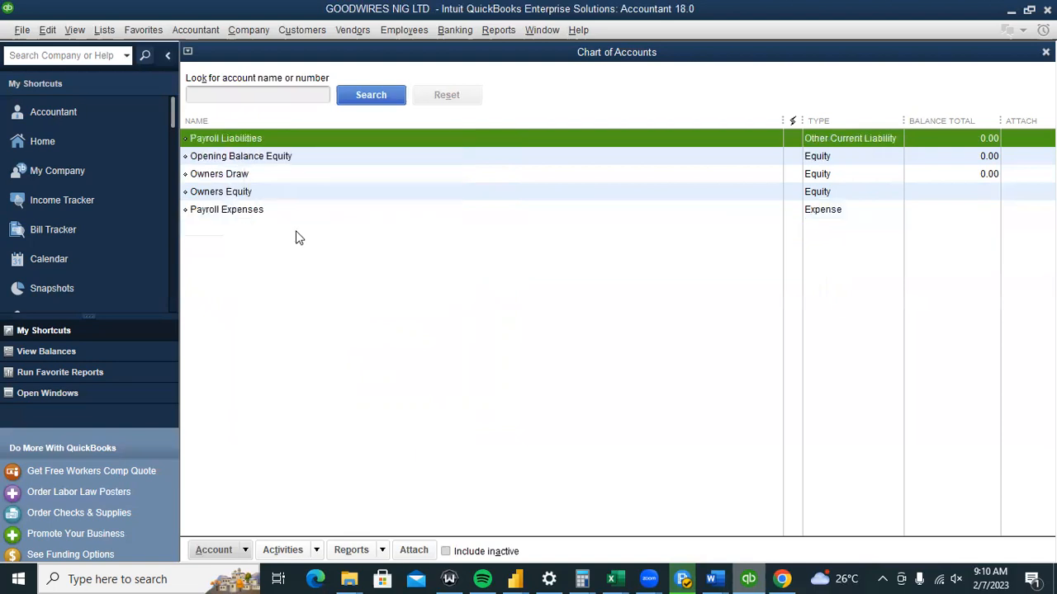
Select Owners Draw and Owners Equity, then start a new Bank account.
{"action": "left_click", "coordinate": [255, 178]}
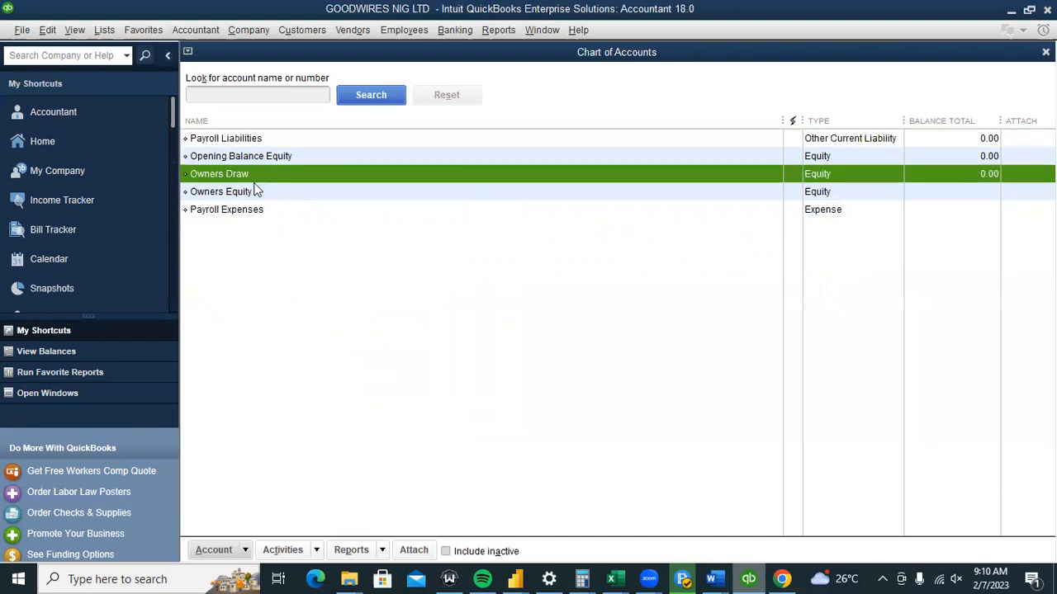
{"action": "left_click", "coordinate": [262, 192]}
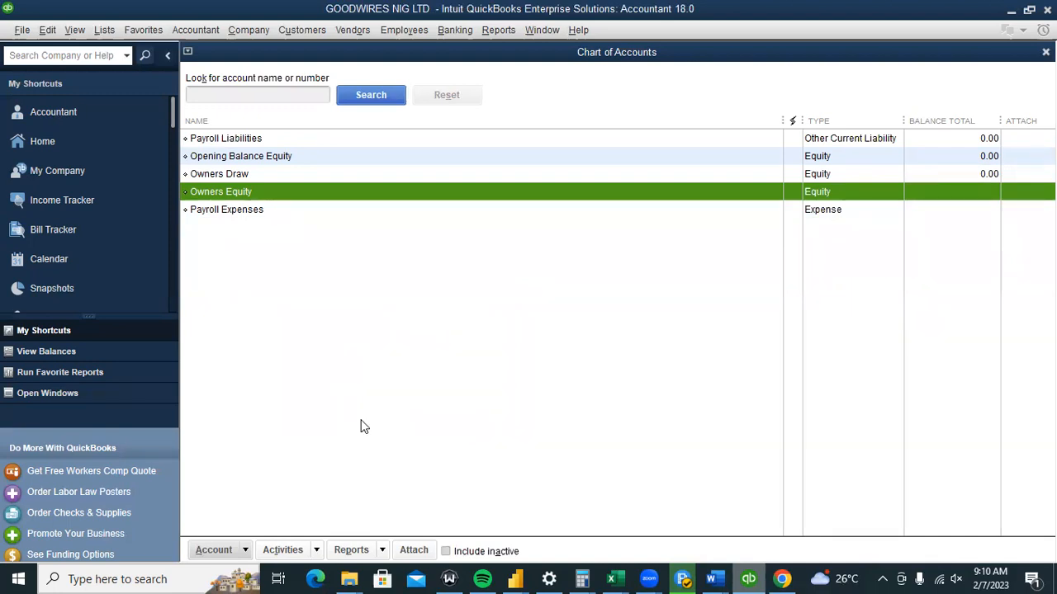
{"action": "left_click", "coordinate": [245, 551]}
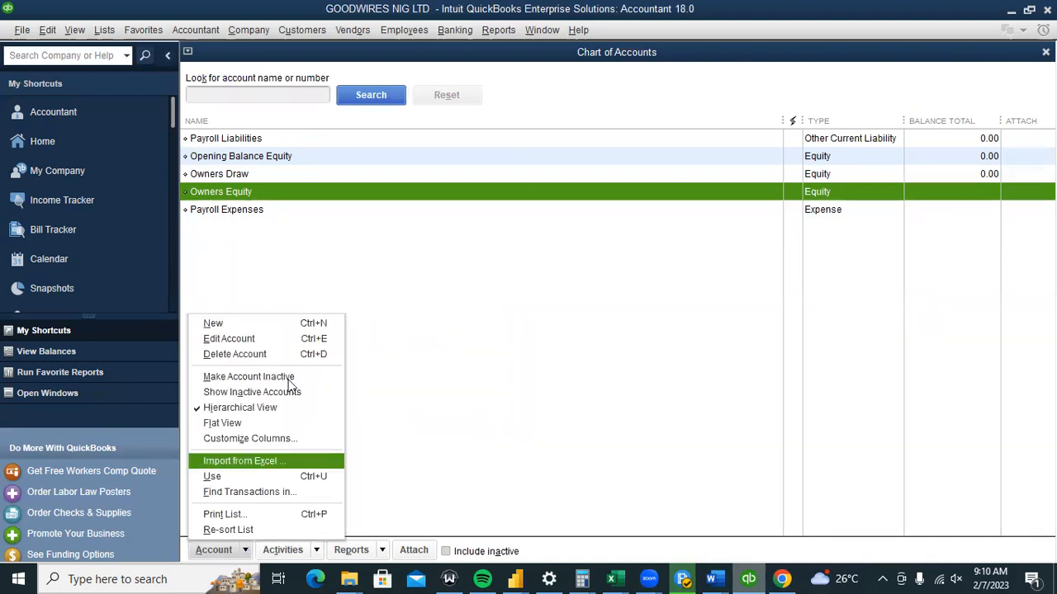
{"action": "left_click", "coordinate": [290, 325]}
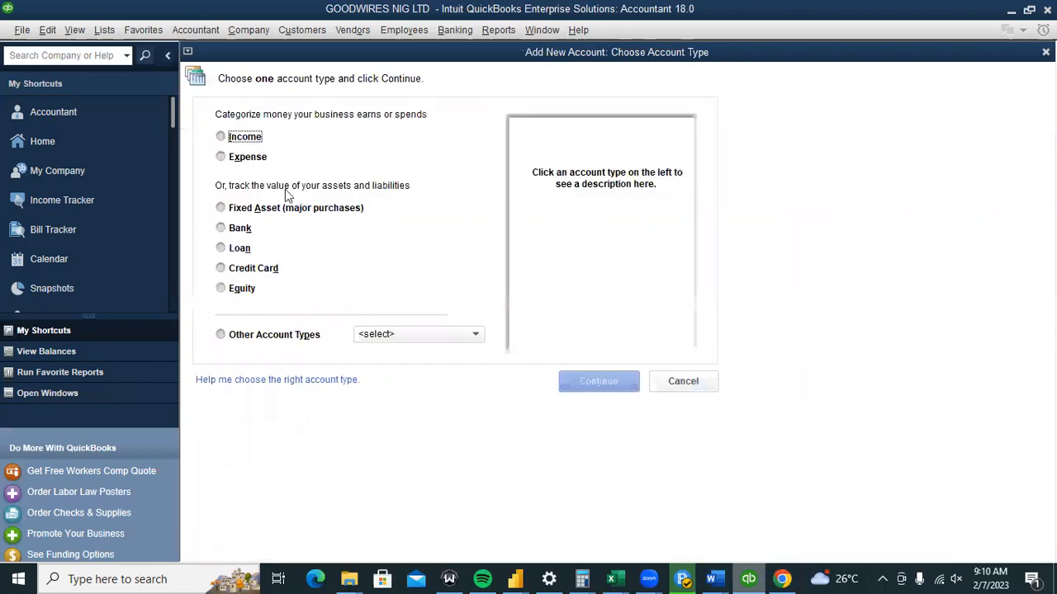
{"action": "left_click", "coordinate": [237, 232]}
Name the new bank account ACCESS BANK and enter its bank account number.
{"action": "left_click", "coordinate": [575, 384]}
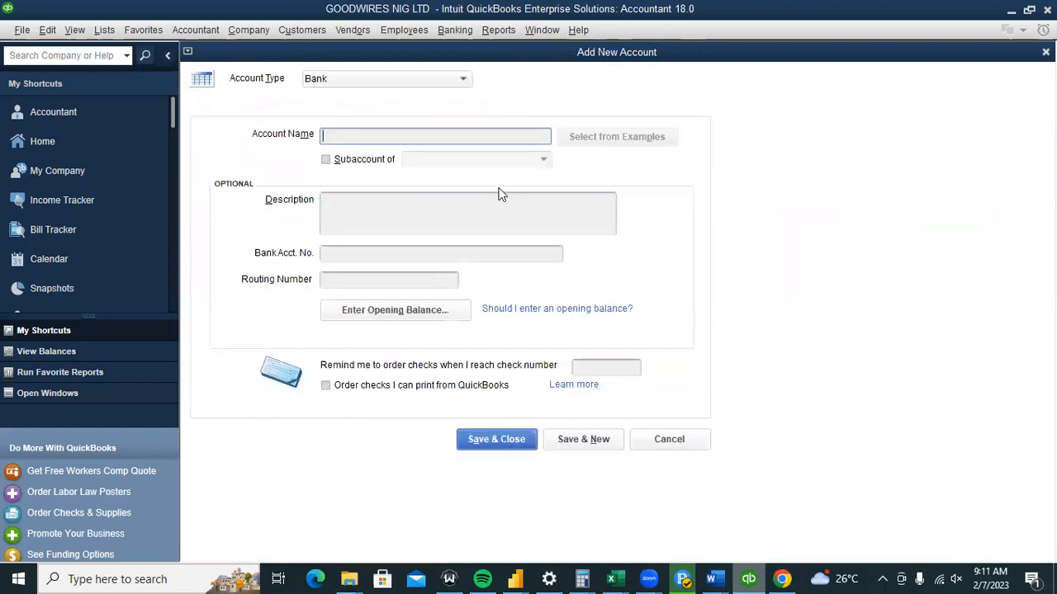
{"action": "left_click", "coordinate": [376, 134]}
{"action": "type", "text": "ACCESS BANK"}
{"action": "left_click", "coordinate": [342, 250]}
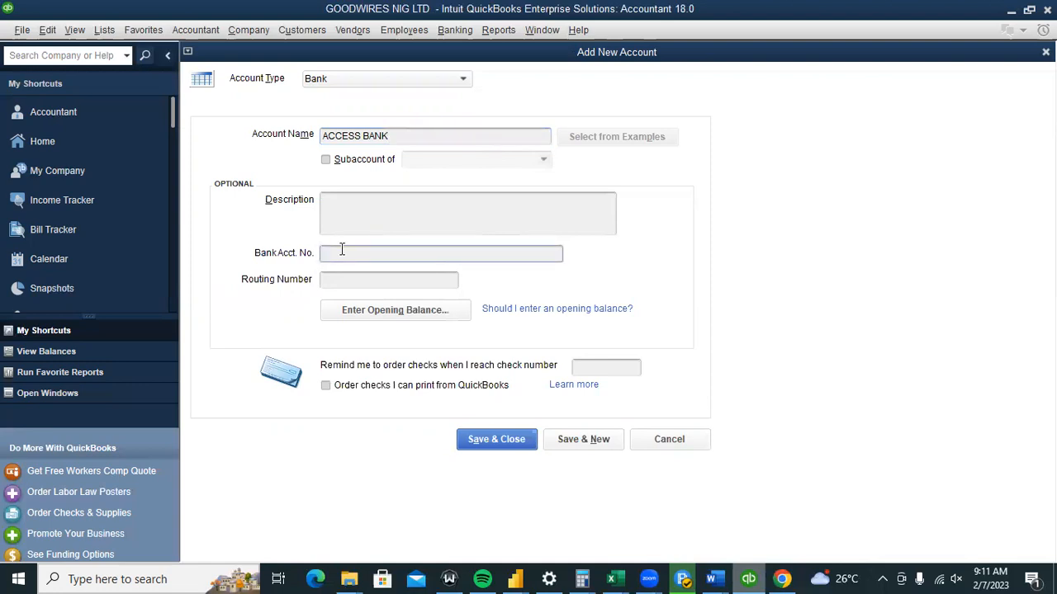
Give it a 500,000.00 opening balance dated 02/07/2023, save it, and decline bank feeds.
{"action": "left_click", "coordinate": [392, 307]}
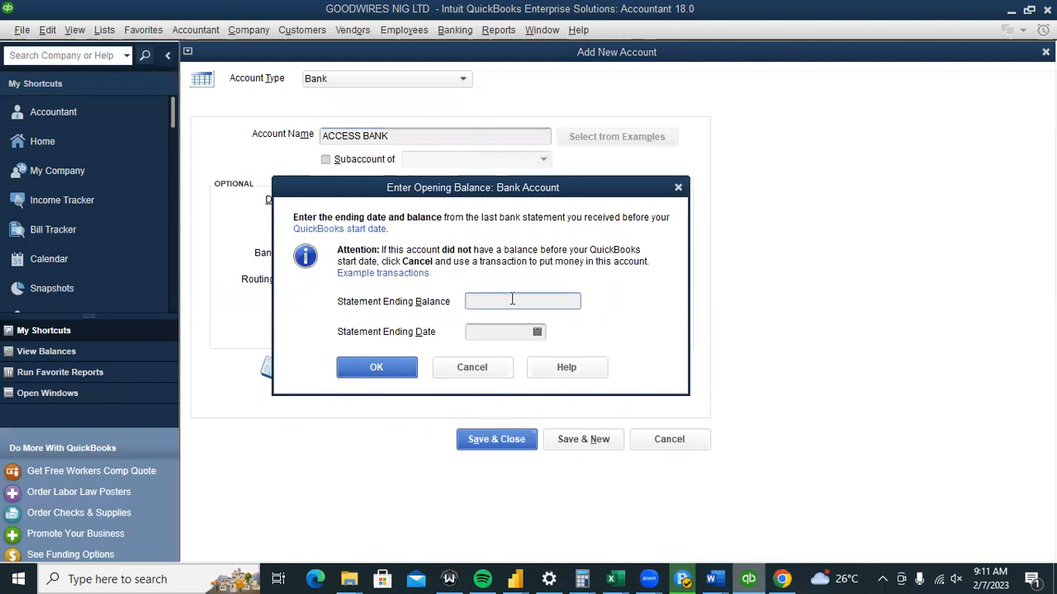
{"action": "type", "text": "500000"}
{"action": "left_click", "coordinate": [536, 332]}
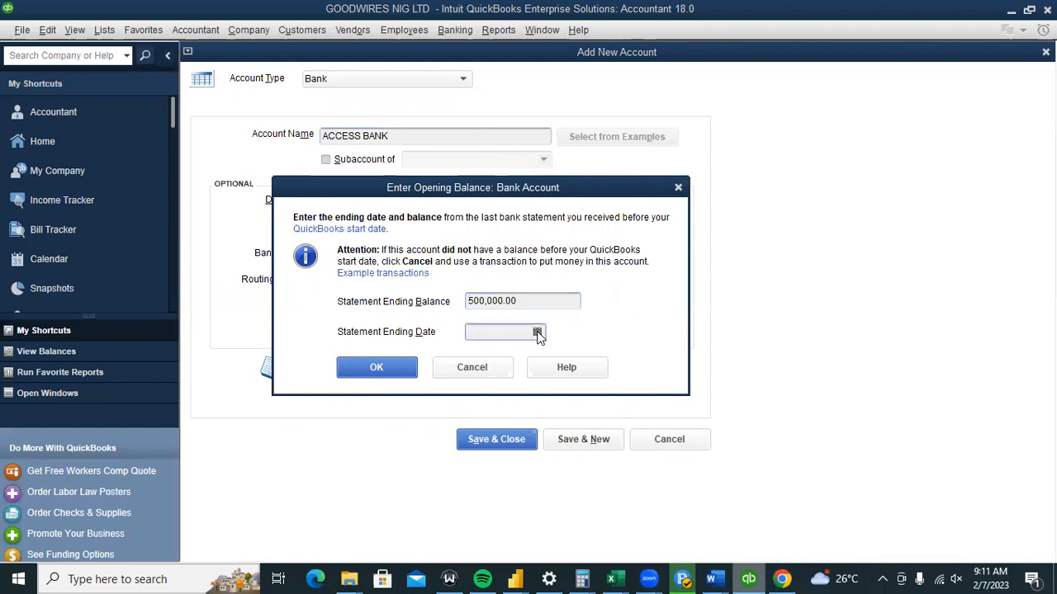
{"action": "left_click", "coordinate": [536, 331]}
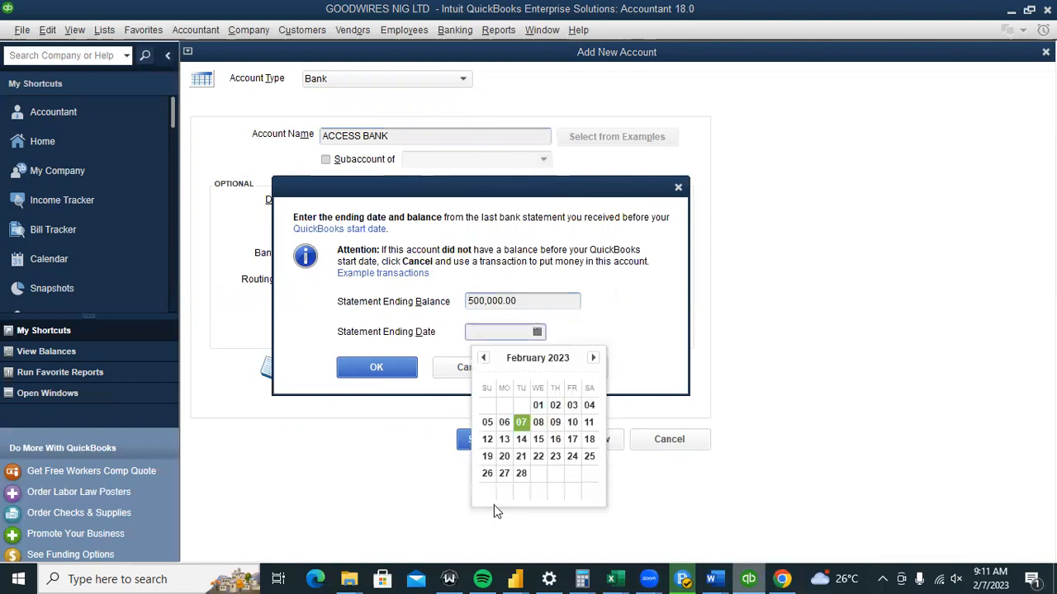
{"action": "left_click", "coordinate": [524, 421]}
{"action": "left_click", "coordinate": [401, 369]}
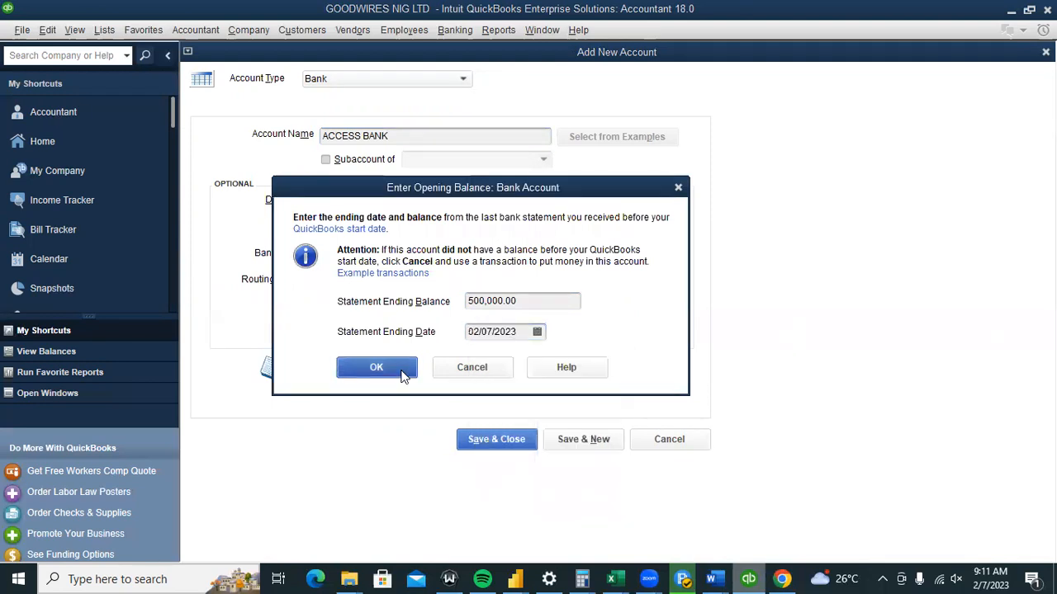
{"action": "left_click", "coordinate": [476, 444]}
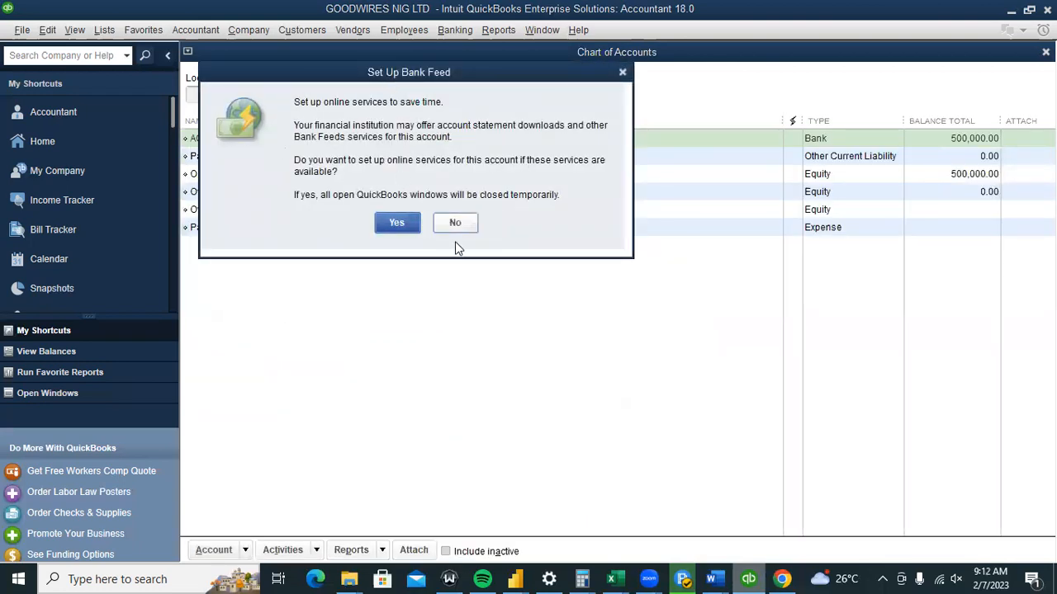
{"action": "left_click", "coordinate": [453, 224]}
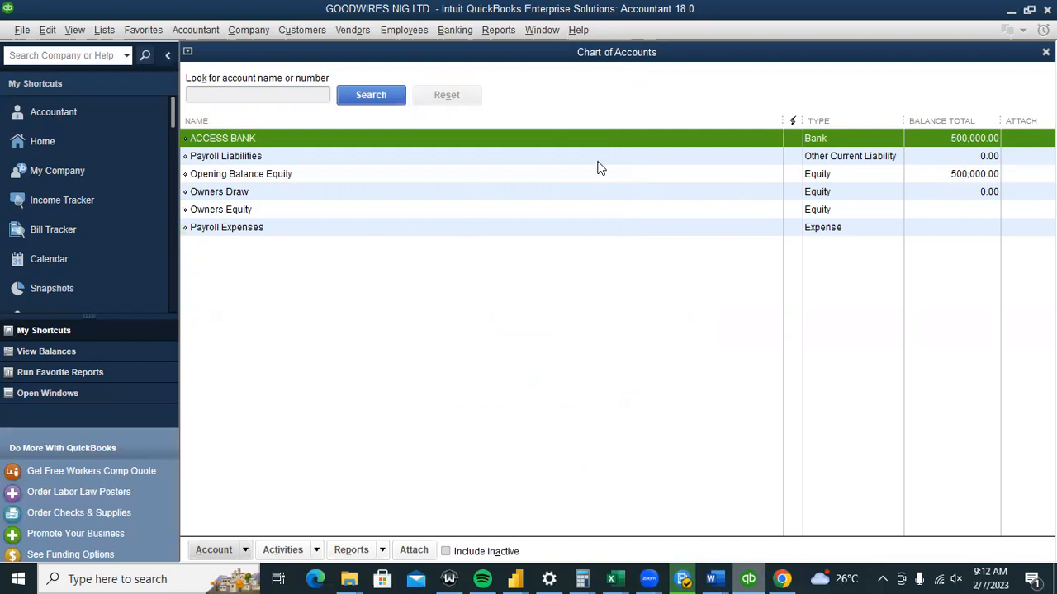
Create a new Income-type account named SALES and save it.
{"action": "left_click", "coordinate": [245, 550]}
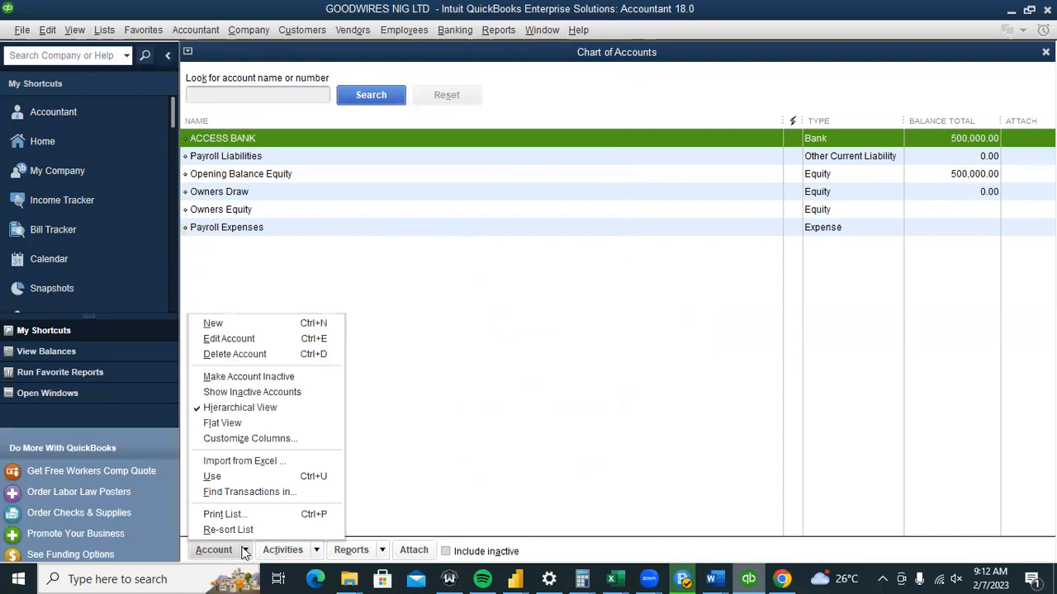
{"action": "left_click", "coordinate": [212, 326]}
{"action": "left_click", "coordinate": [244, 136]}
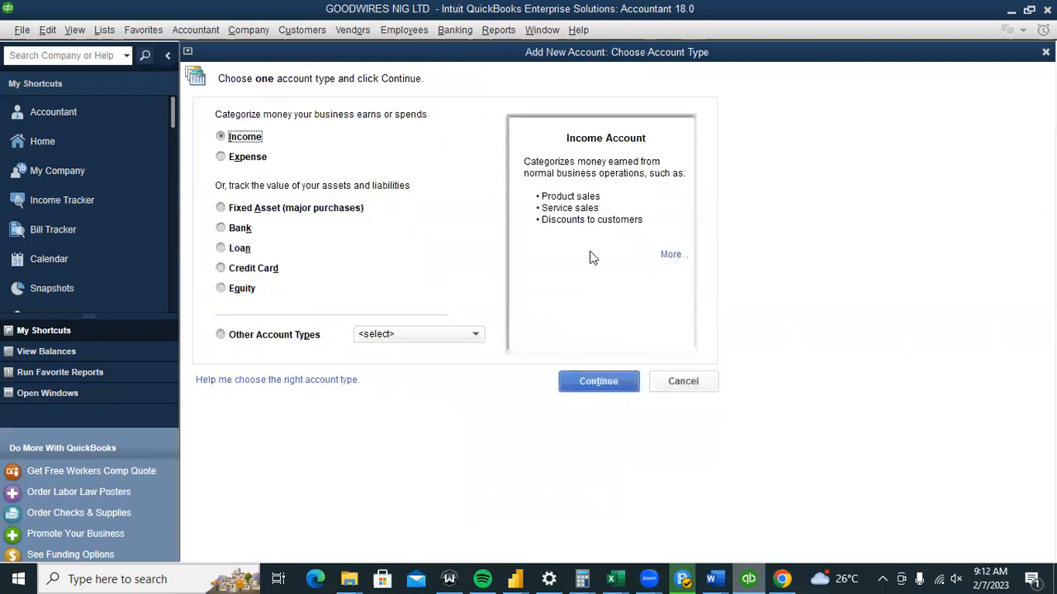
{"action": "left_click", "coordinate": [605, 383]}
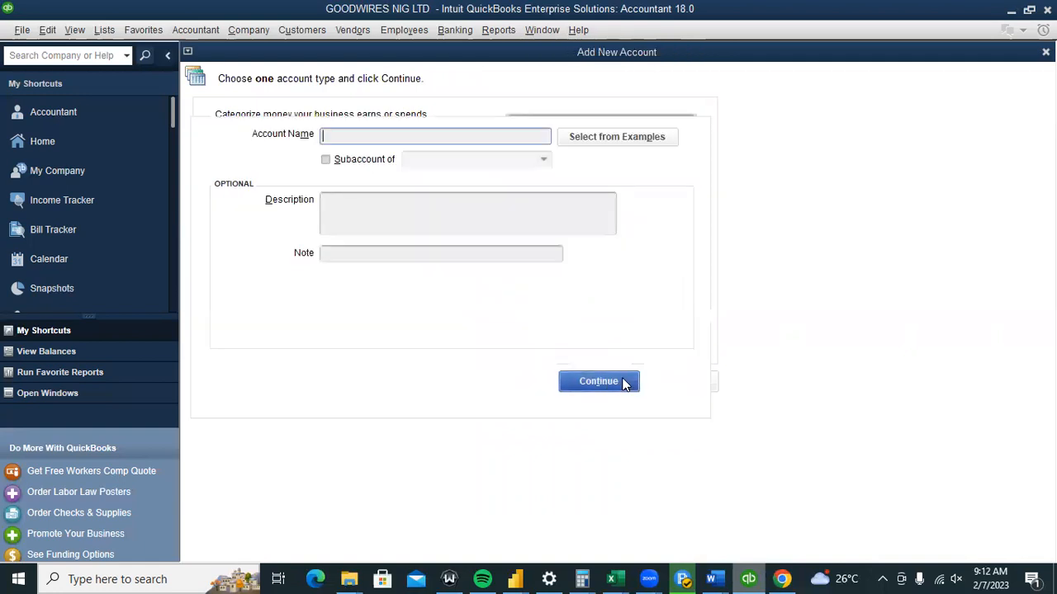
{"action": "type", "text": "SALES"}
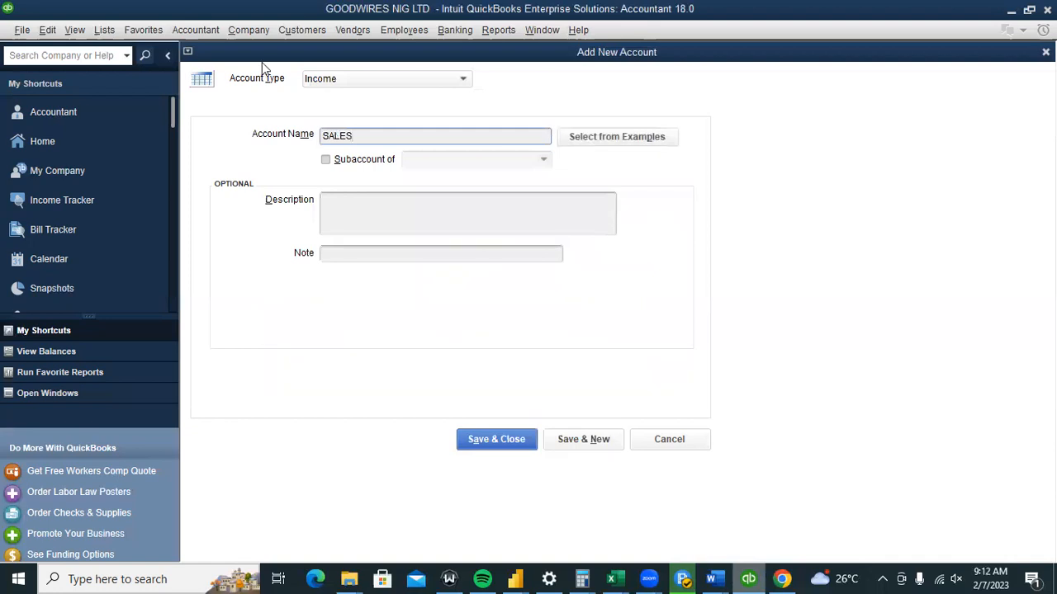
{"action": "left_click", "coordinate": [462, 80]}
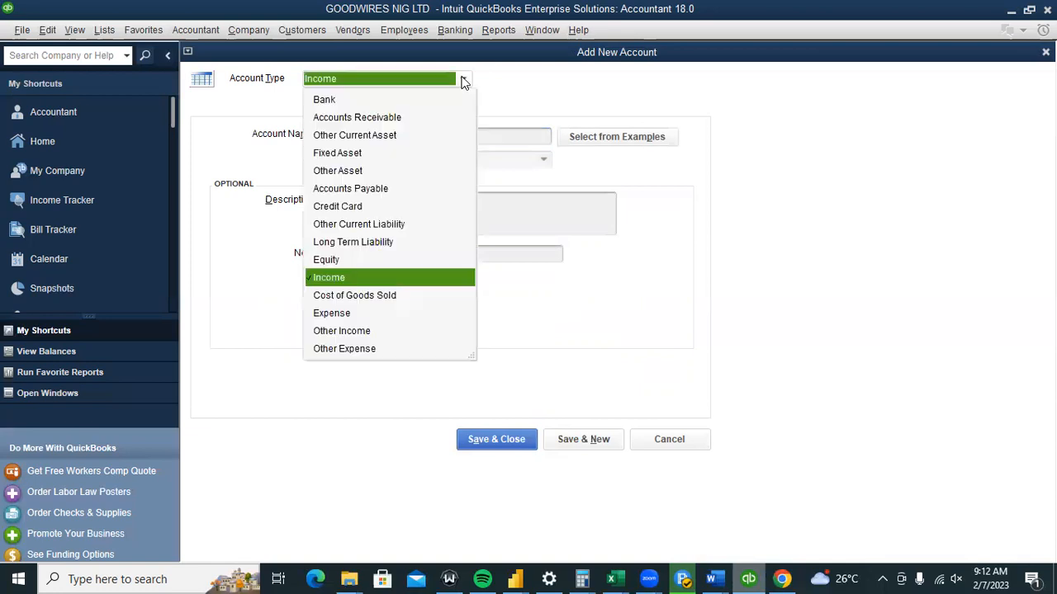
{"action": "left_click", "coordinate": [296, 86]}
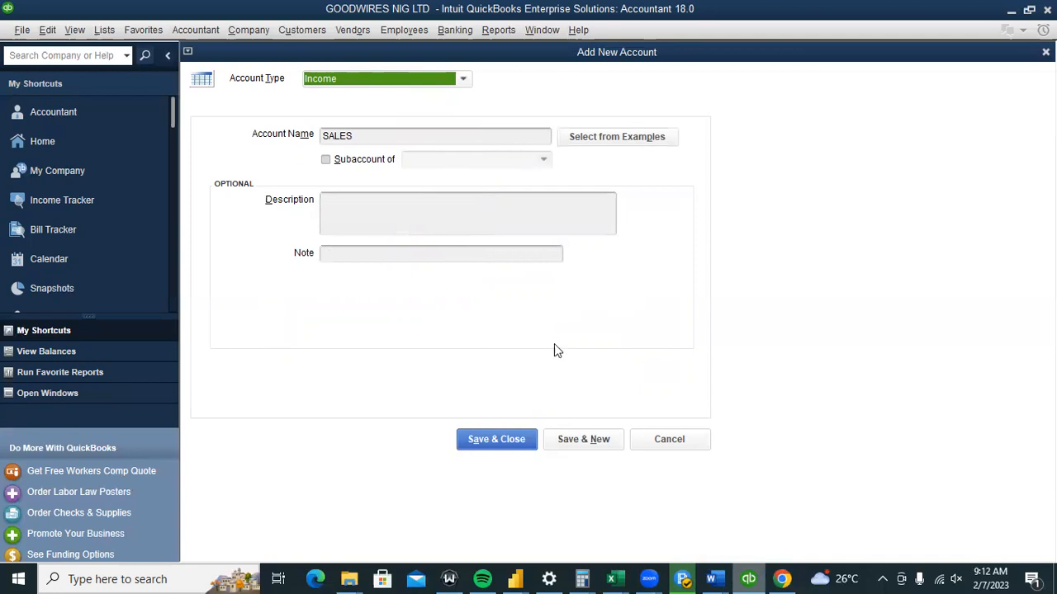
{"action": "left_click", "coordinate": [522, 436]}
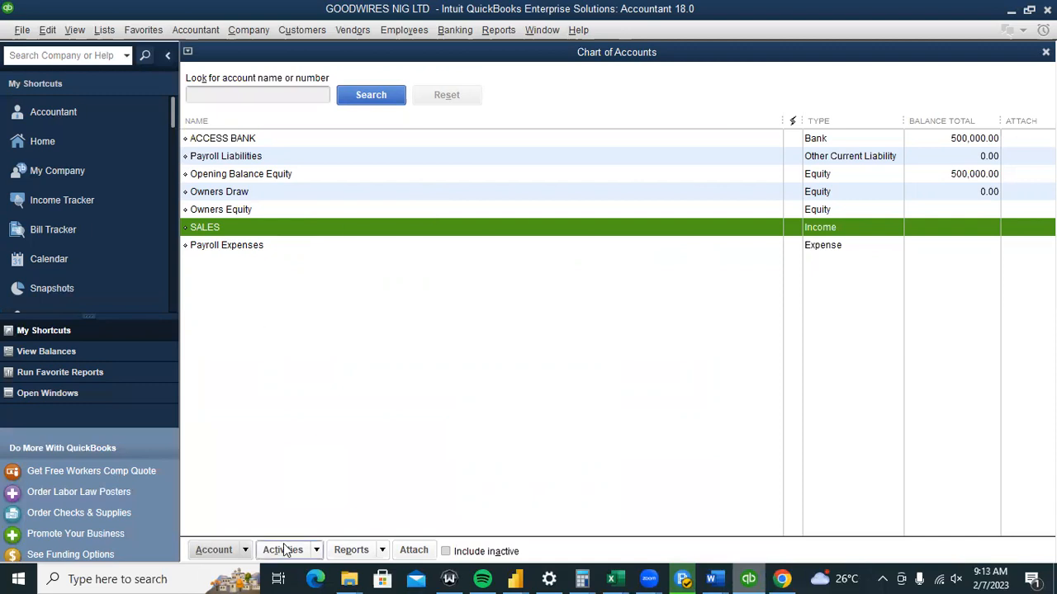
Create PURCHASES as a new Cost of Goods Sold account, chosen from Other Account Types.
{"action": "left_click", "coordinate": [214, 550]}
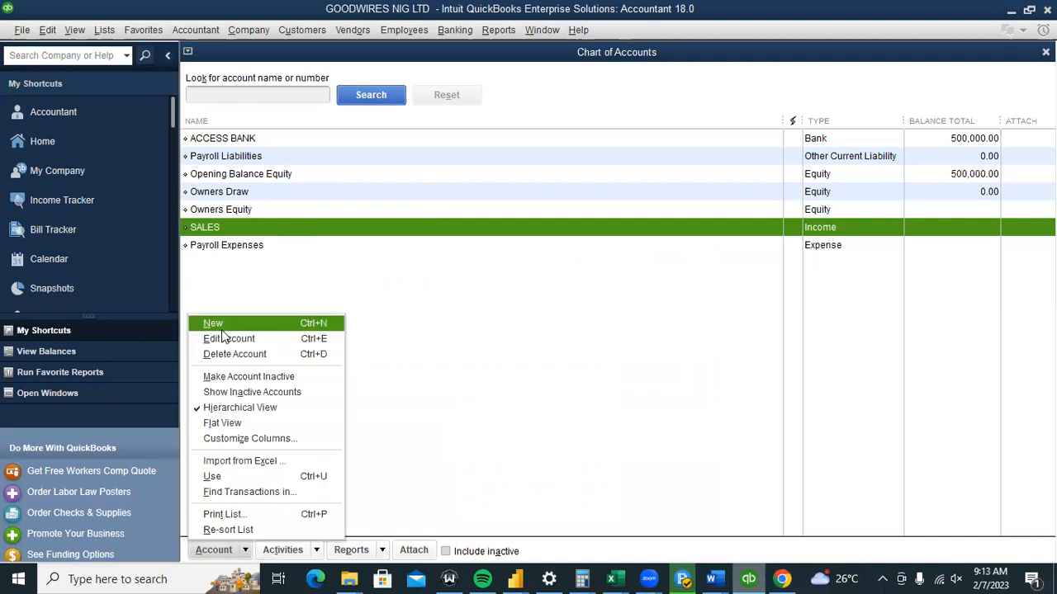
{"action": "left_click", "coordinate": [221, 329]}
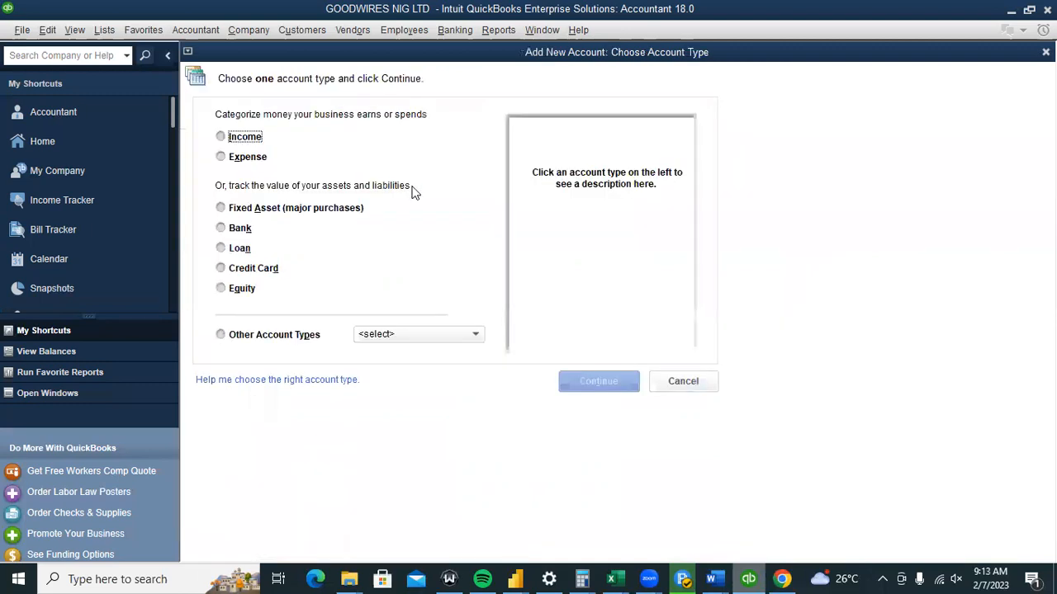
{"action": "left_click", "coordinate": [436, 336]}
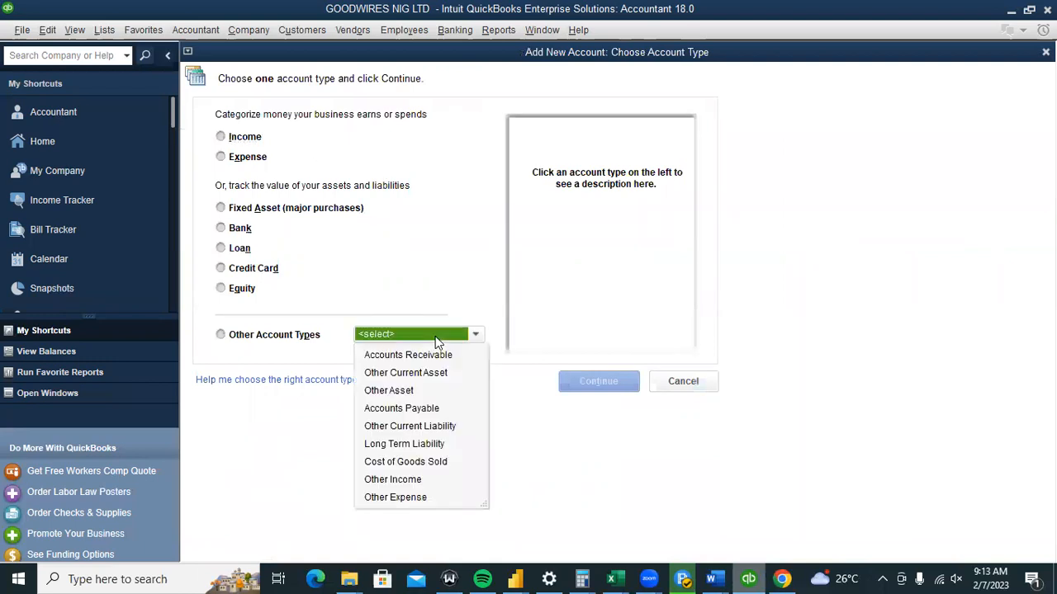
{"action": "left_click", "coordinate": [413, 462]}
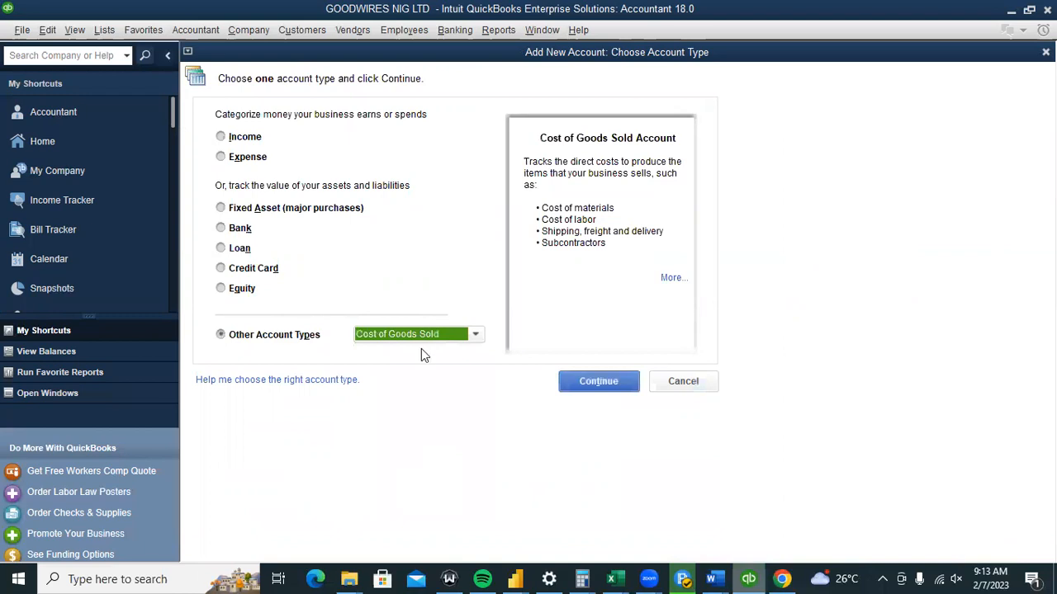
{"action": "left_click", "coordinate": [589, 388]}
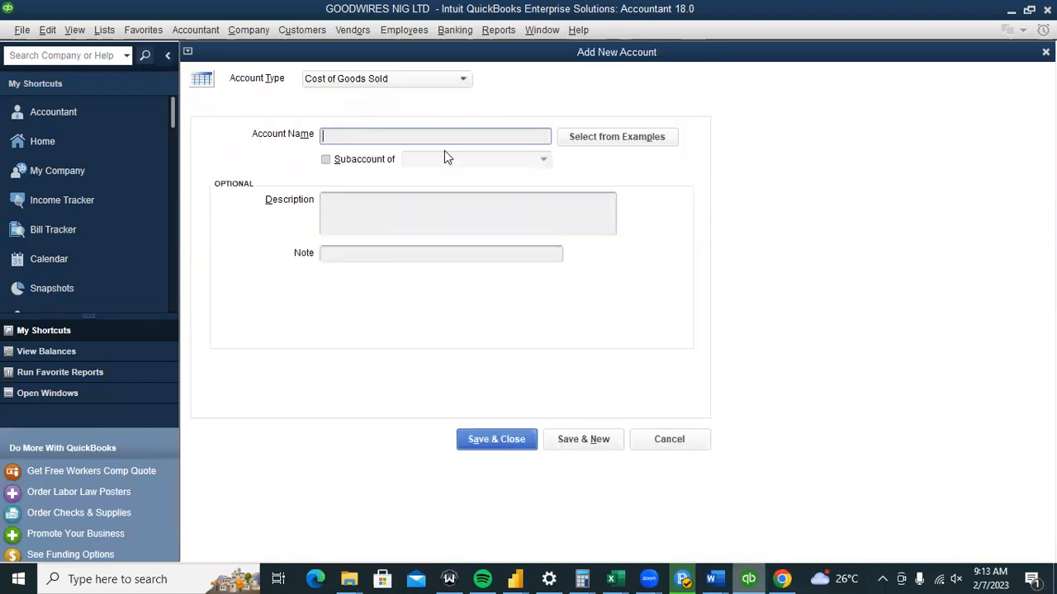
{"action": "type", "text": "PURCHASES"}
{"action": "left_click", "coordinate": [530, 440]}
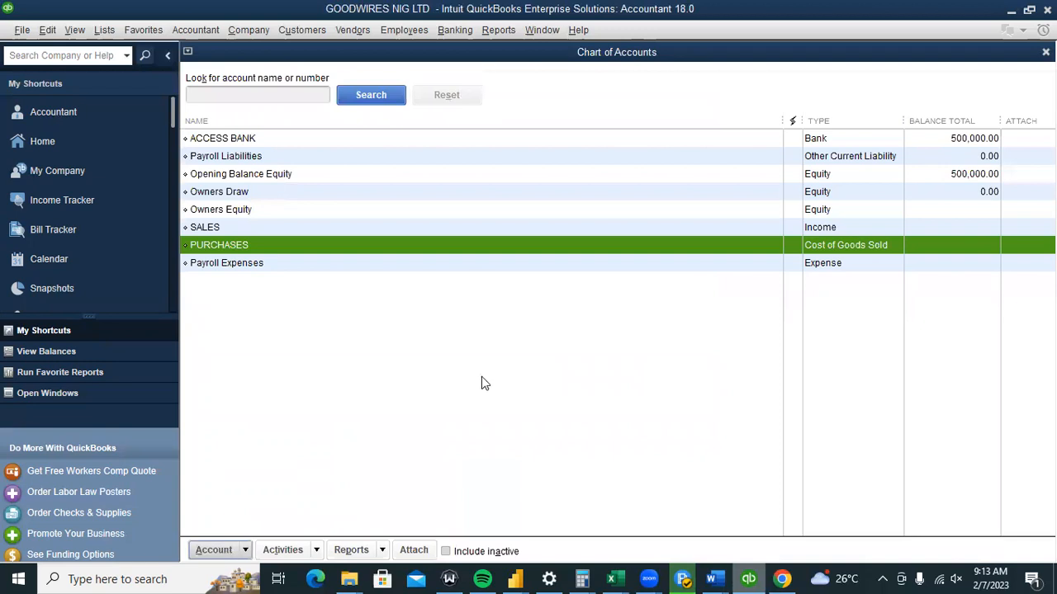
Create a new Expense-type account named REPAIRS & MAINTENANCE and save it.
{"action": "left_click", "coordinate": [240, 555]}
{"action": "left_click", "coordinate": [232, 328]}
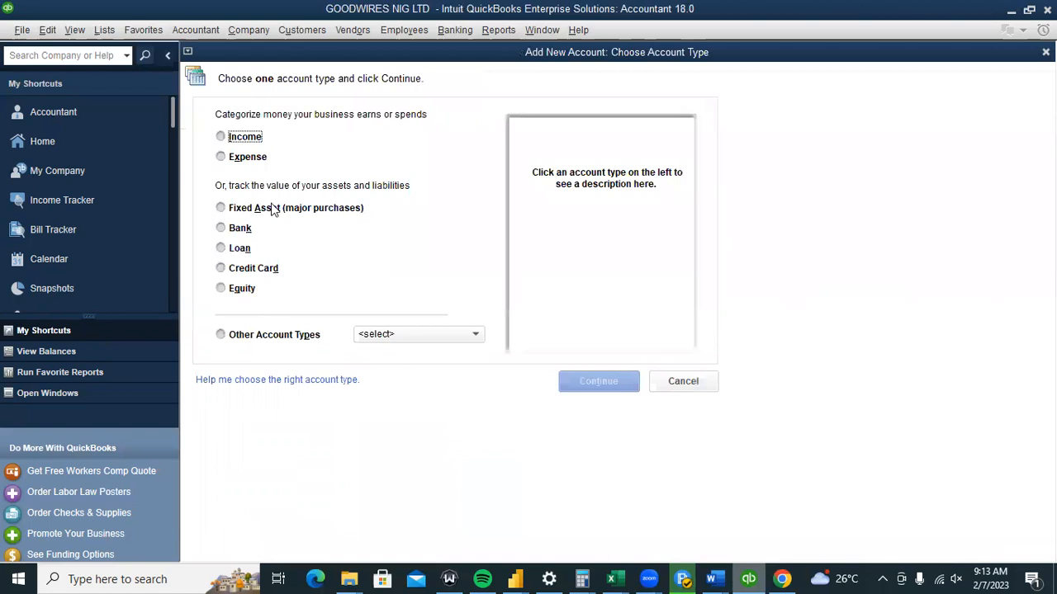
{"action": "left_click", "coordinate": [257, 157]}
{"action": "left_click", "coordinate": [588, 381]}
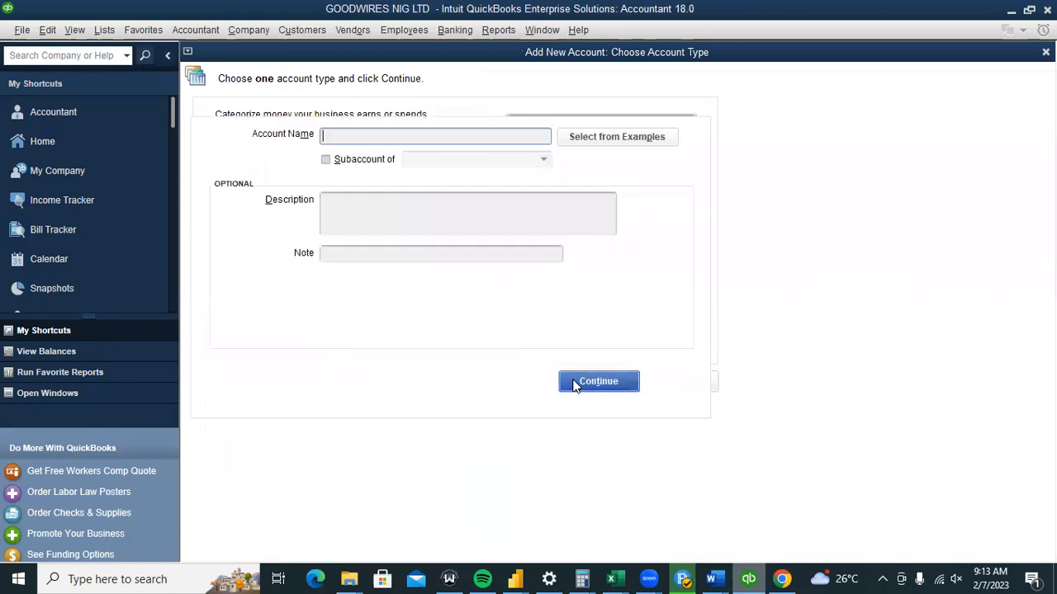
{"action": "type", "text": "RE"}
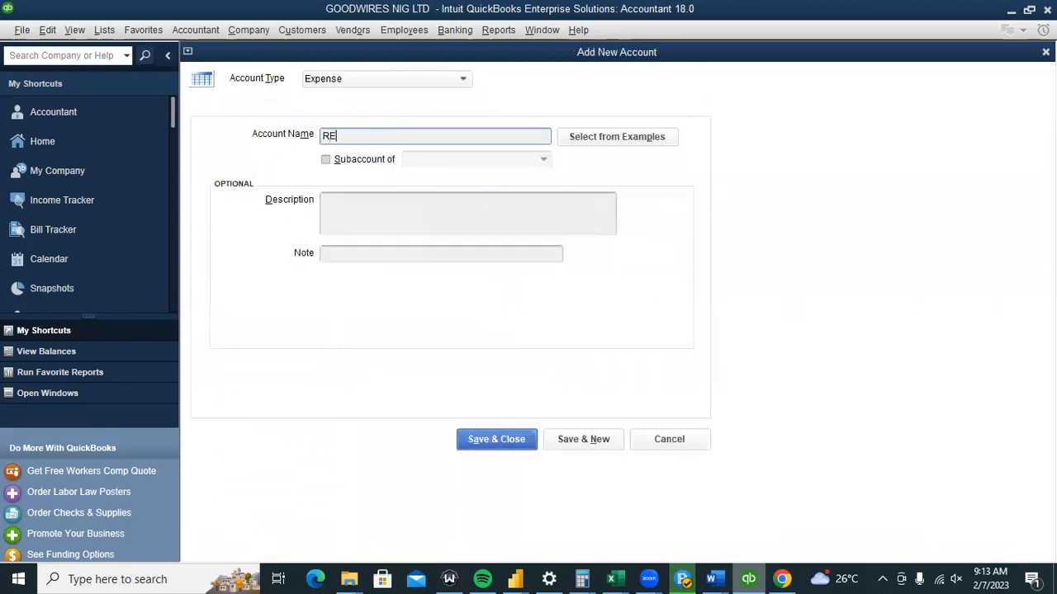
{"action": "type", "text": "PAIRS & MAINTENANCE"}
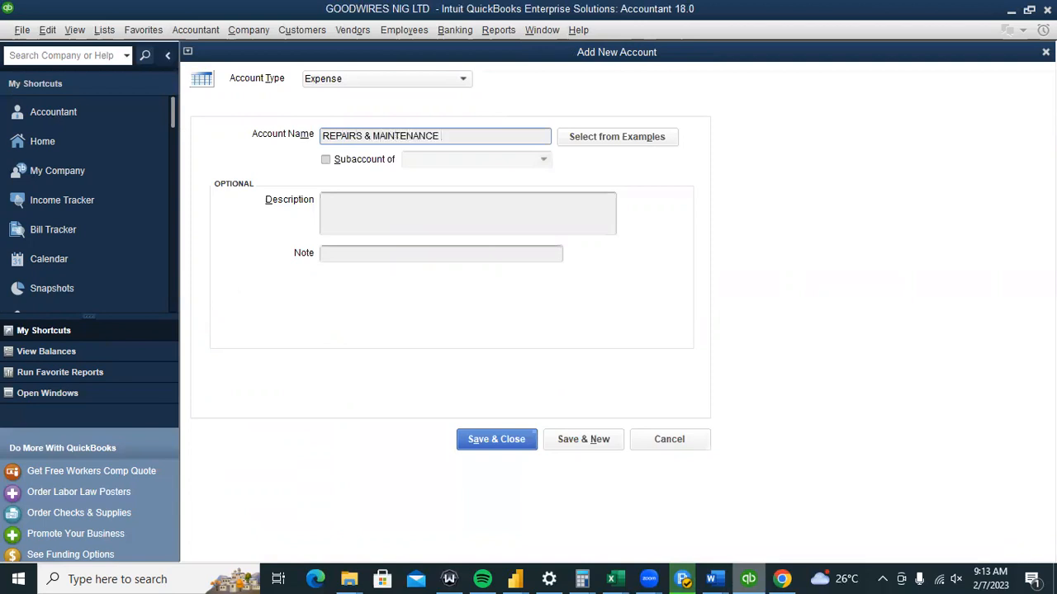
{"action": "left_click", "coordinate": [483, 438]}
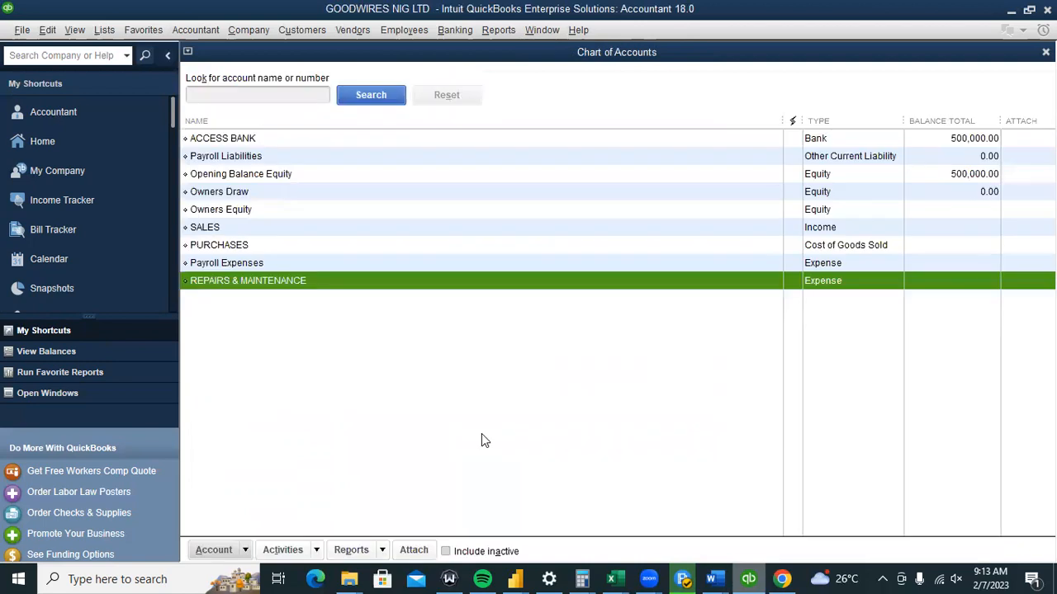
{"action": "left_click", "coordinate": [465, 307]}
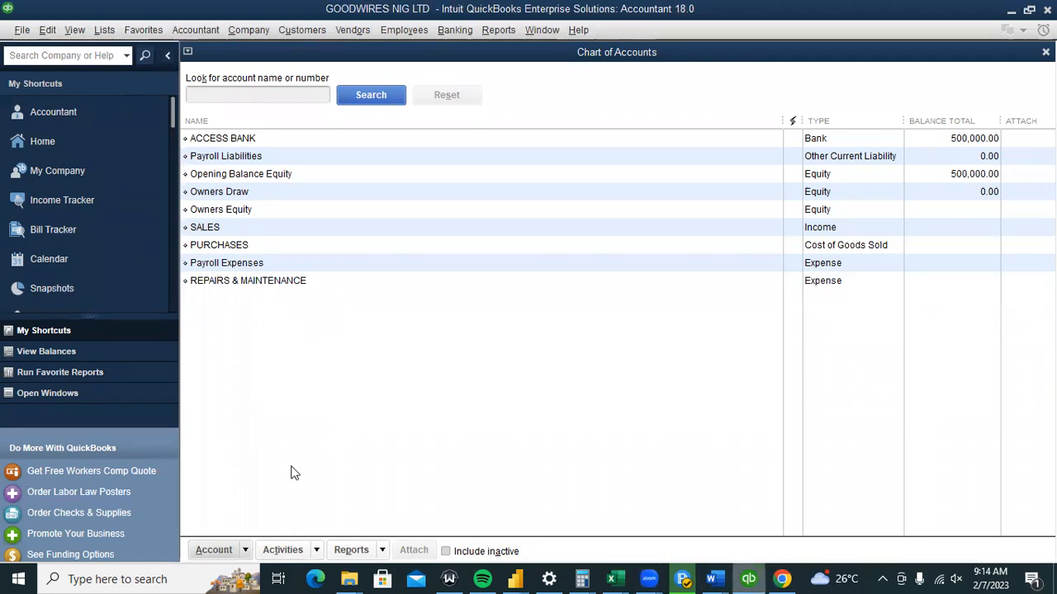
Save GENERATOR REPAIRS as an Expense subaccount of REPAIRS & MAINTENANCE, using Save & New.
{"action": "left_click", "coordinate": [245, 550]}
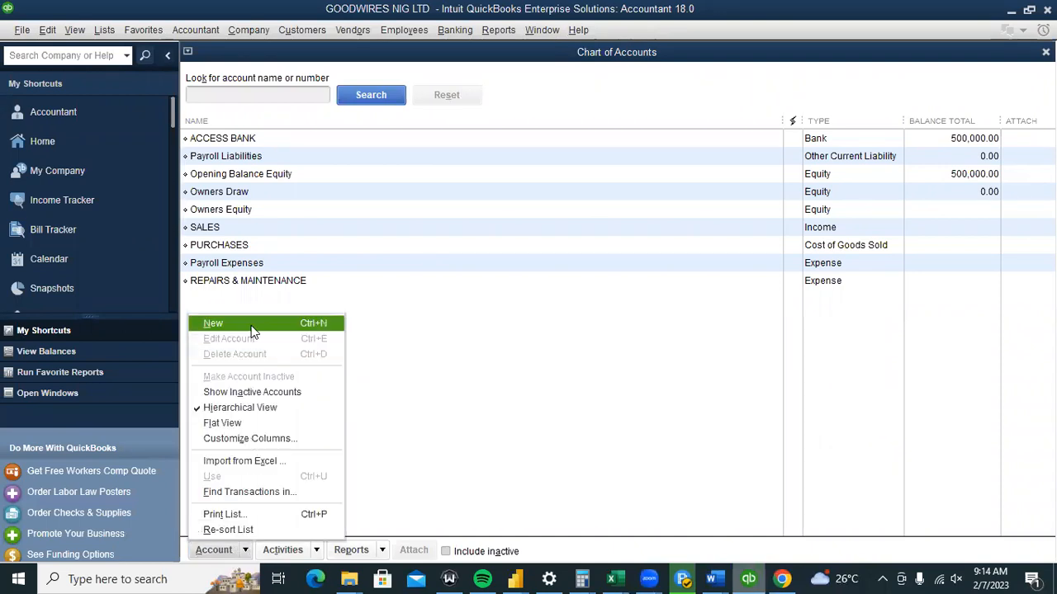
{"action": "left_click", "coordinate": [254, 324]}
{"action": "left_click", "coordinate": [248, 157]}
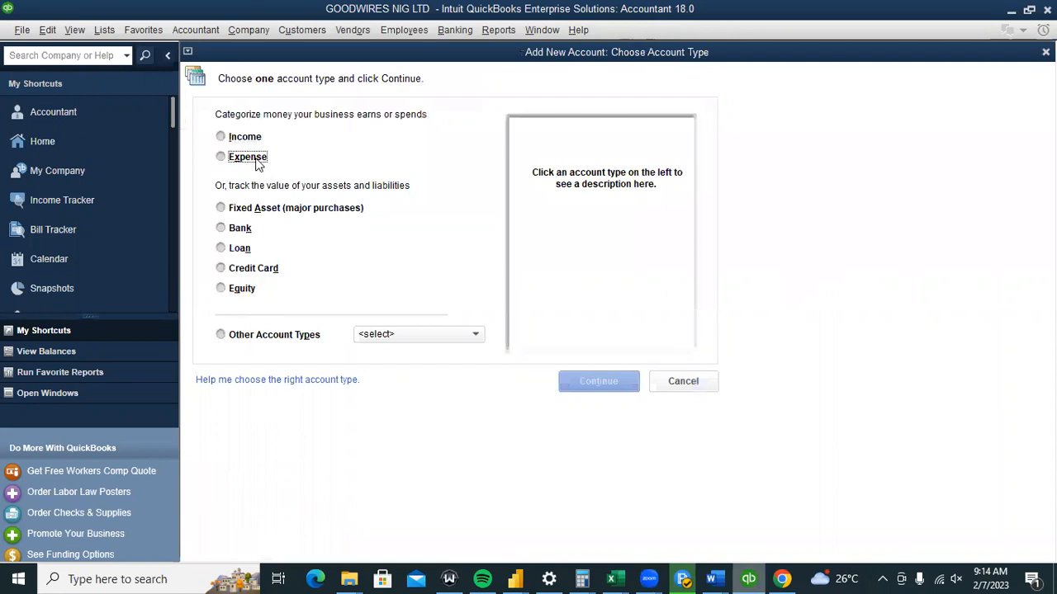
{"action": "key", "text": "Return"}
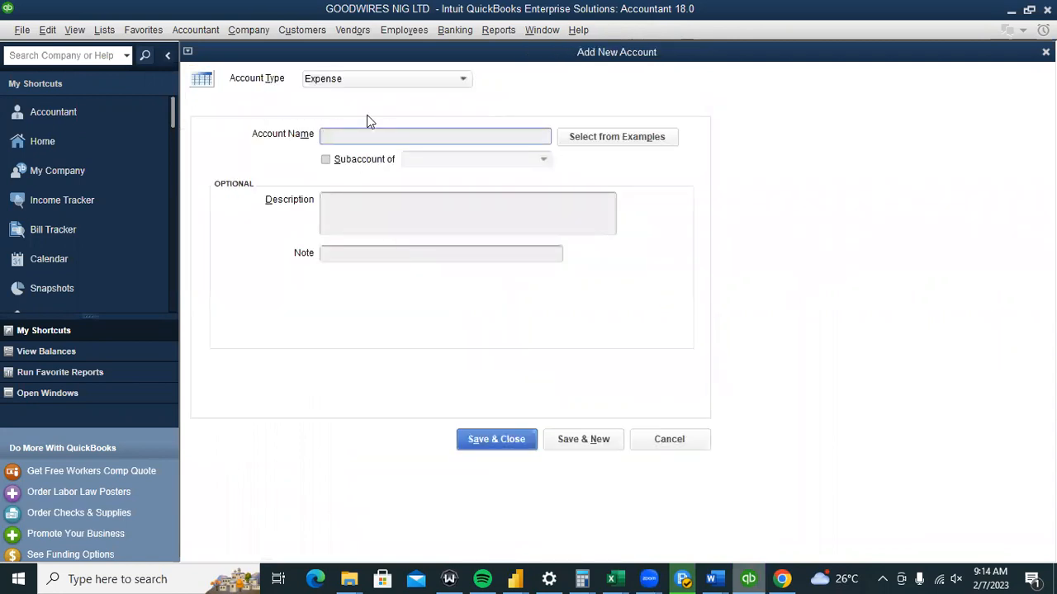
{"action": "type", "text": "GENERATOR REPAIRS"}
{"action": "left_click", "coordinate": [347, 160]}
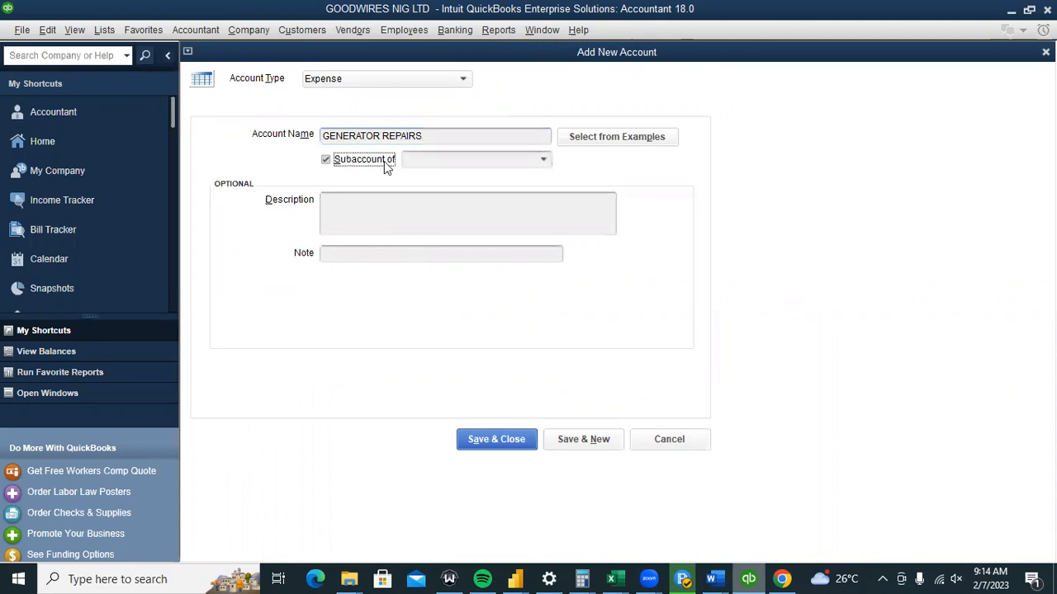
{"action": "left_click", "coordinate": [431, 158]}
{"action": "type", "text": "REPAIRS & MAINTENANCE"}
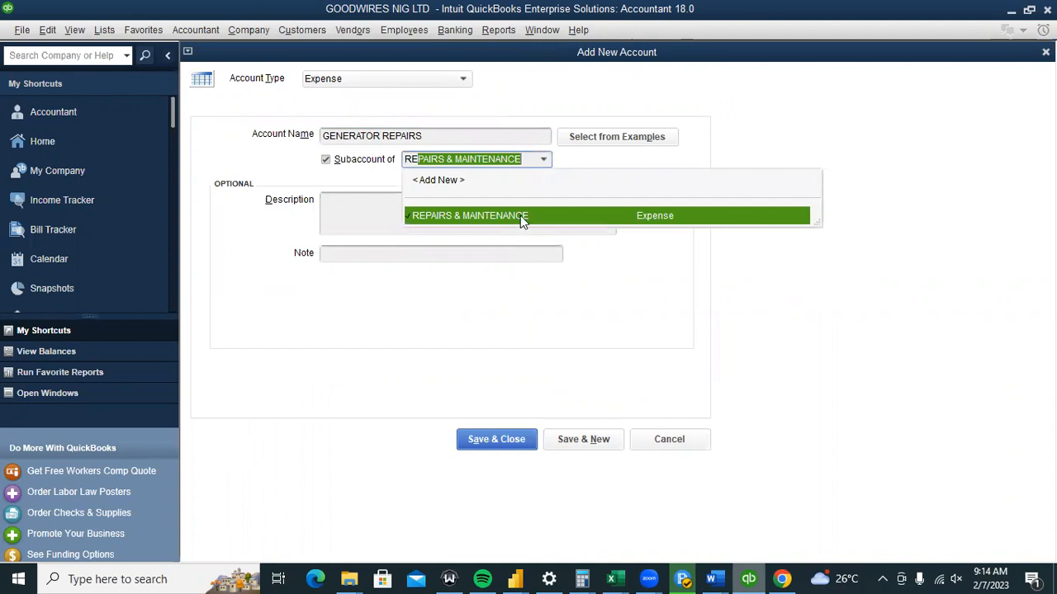
{"action": "left_click", "coordinate": [520, 216]}
{"action": "left_click", "coordinate": [558, 440]}
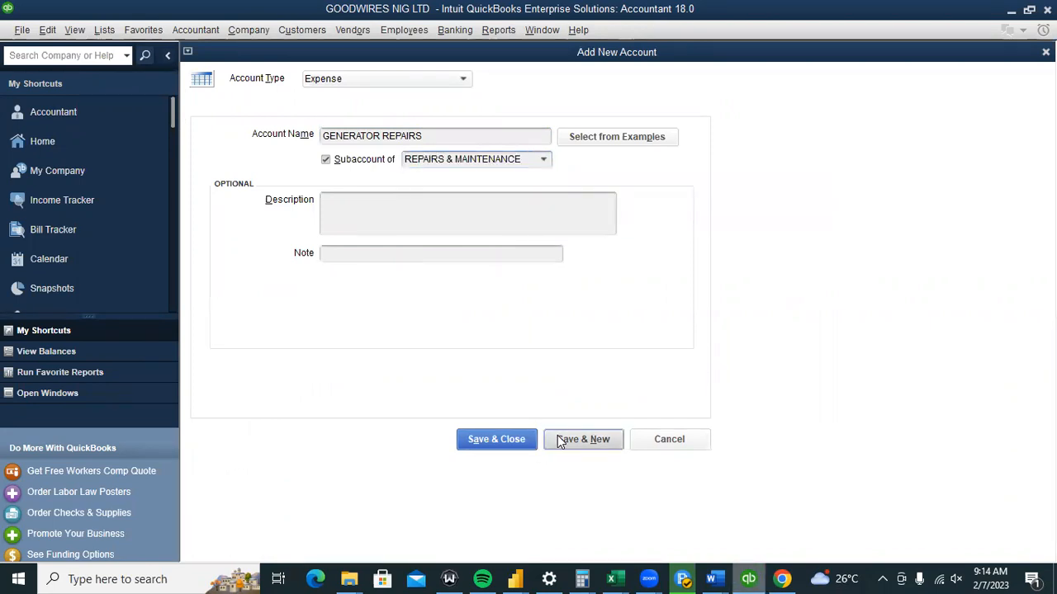
Start the next expense account by entering the name VEHICLE REPAIRS.
{"action": "type", "text": "O"}
{"action": "key", "text": "BackSpace"}
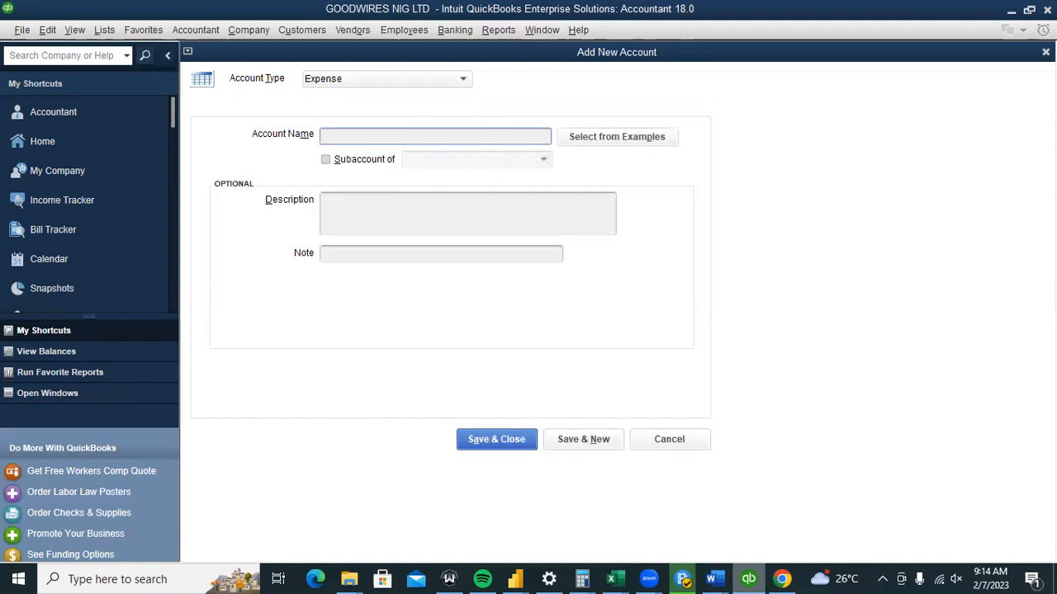
{"action": "type", "text": "VEHICL"}
{"action": "type", "text": "E"}
{"action": "type", "text": " REAPIRS"}
{"action": "key", "text": "BackSpace"}
{"action": "key", "text": "BackSpace"}
{"action": "key", "text": "BackSpace"}
{"action": "key", "text": "BackSpace"}
{"action": "key", "text": "BackSpace"}
Fix the name to VEHICLE REPAIRS, make it a subaccount of REPAIRS & MAINTENANCE, and save.
{"action": "type", "text": "PAIR"}
{"action": "key", "text": "BackSpace"}
{"action": "type", "text": "IRS"}
{"action": "left_click", "coordinate": [385, 161]}
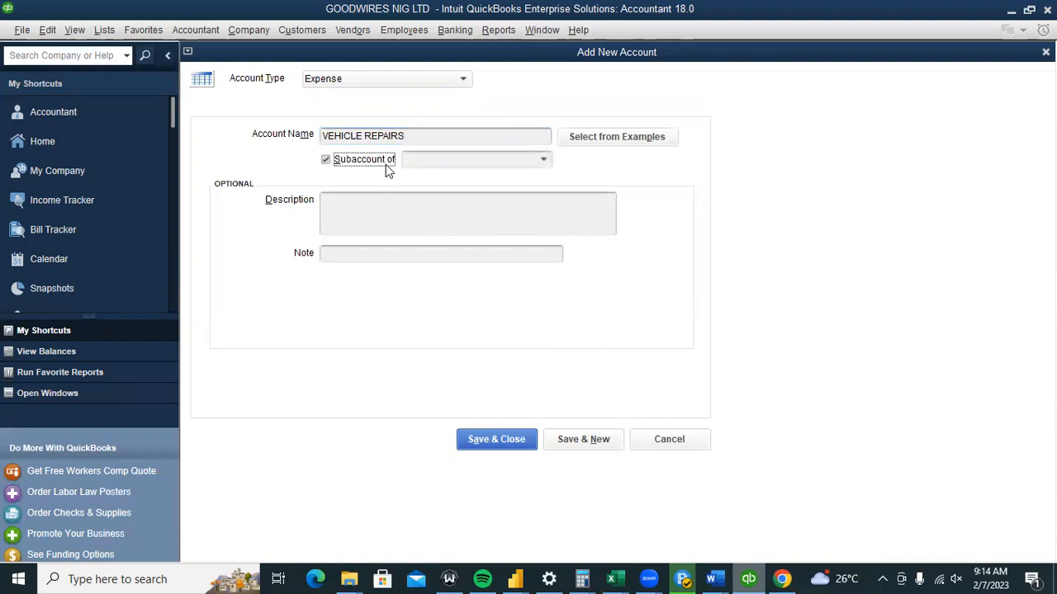
{"action": "left_click", "coordinate": [419, 160]}
{"action": "type", "text": "REPAIRS & MAINTENANCE"}
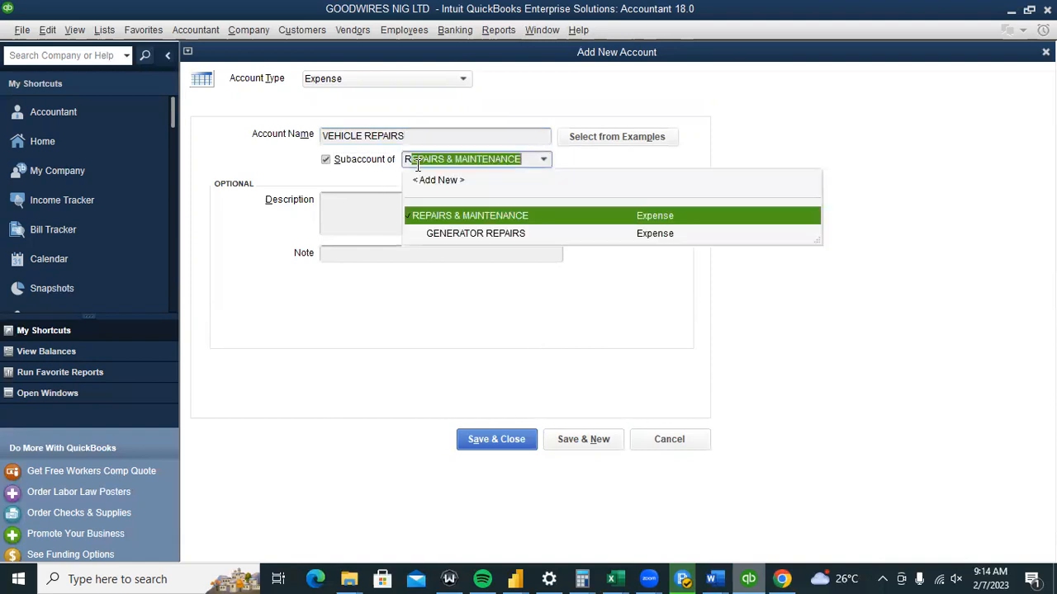
{"action": "left_click", "coordinate": [489, 213]}
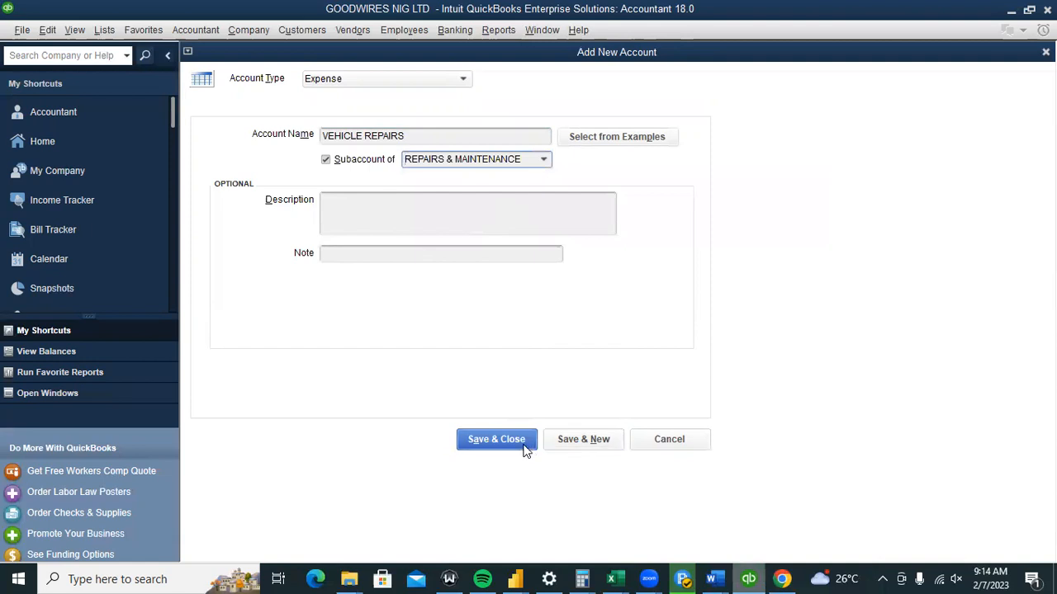
{"action": "left_click", "coordinate": [523, 446]}
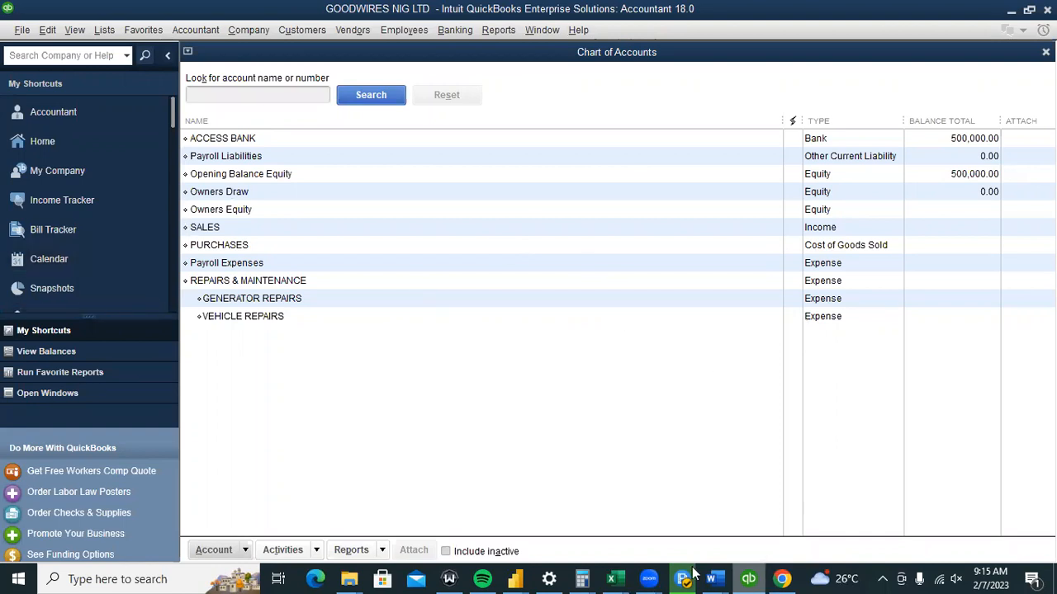
In the Word checklist, append (DONE) to SETUP THE CHART OF ACCOUNT, then return to QuickBooks.
{"action": "mouse_move", "coordinate": [712, 578]}
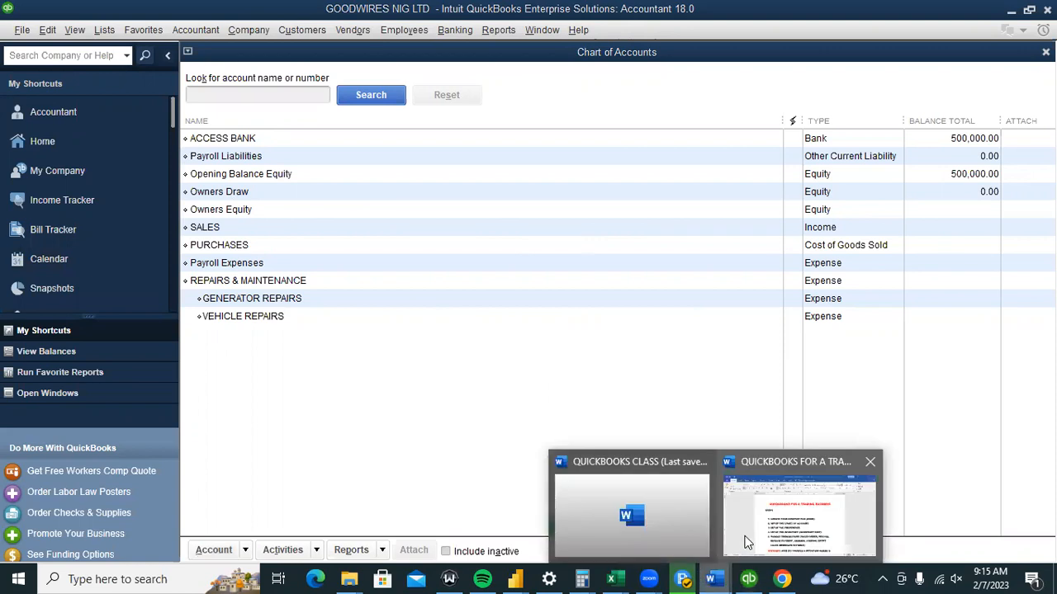
{"action": "left_click", "coordinate": [745, 542]}
{"action": "left_click", "coordinate": [610, 335]}
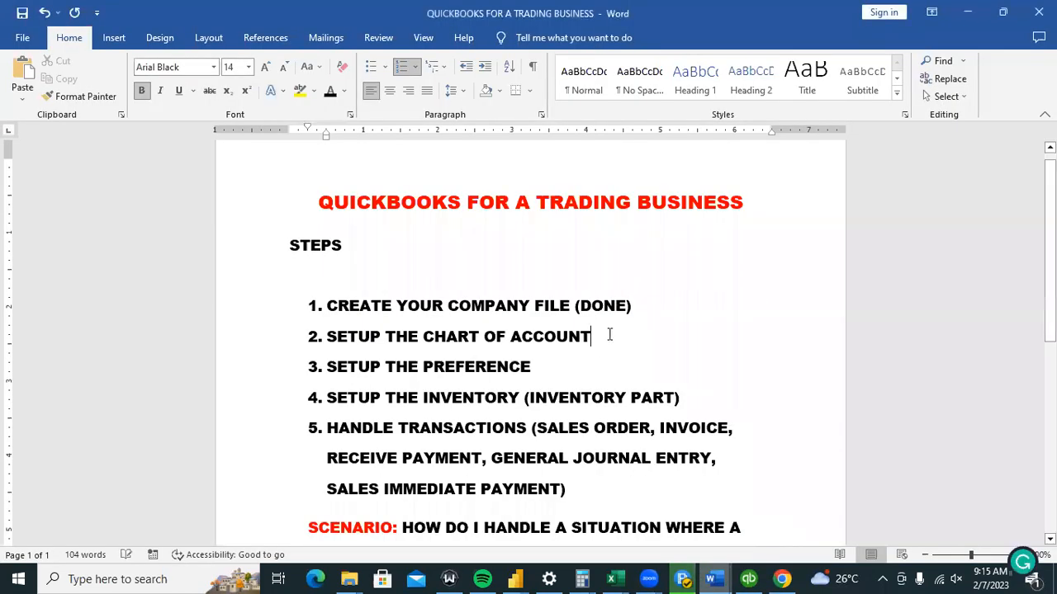
{"action": "type", "text": "(DONE"}
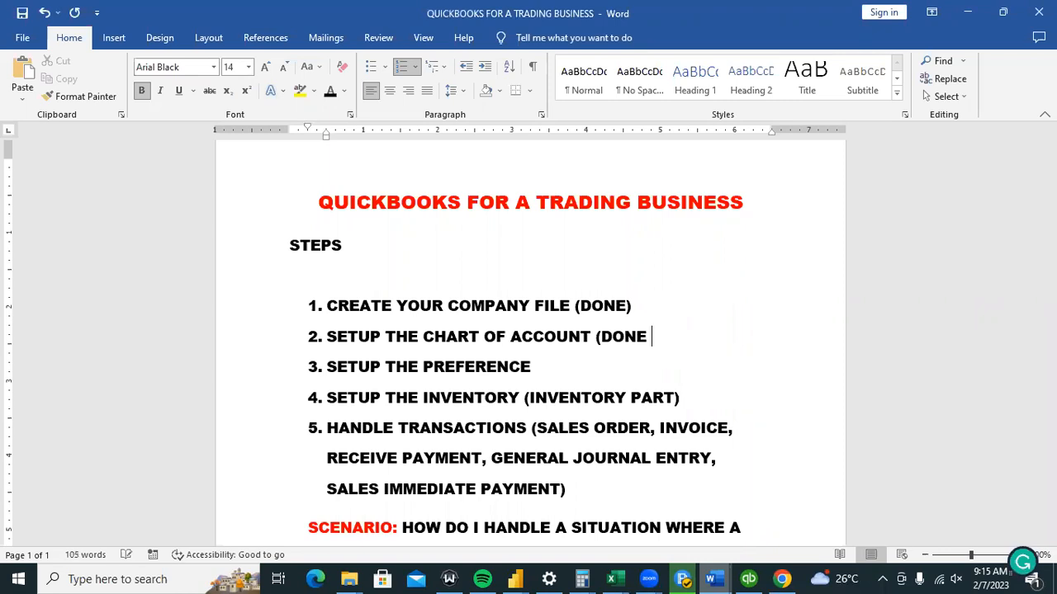
{"action": "key", "text": "BackSpace"}
{"action": "type", "text": ")"}
{"action": "left_click", "coordinate": [748, 579]}
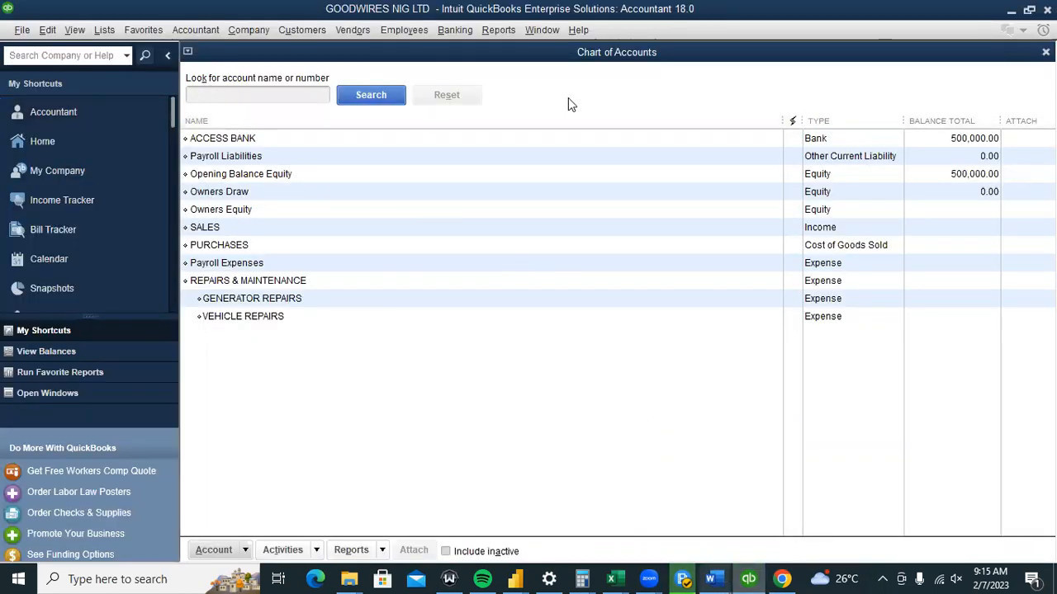
In Multiple Currencies company preferences, select 'Yes, I use more than one currency'.
{"action": "left_click", "coordinate": [83, 139]}
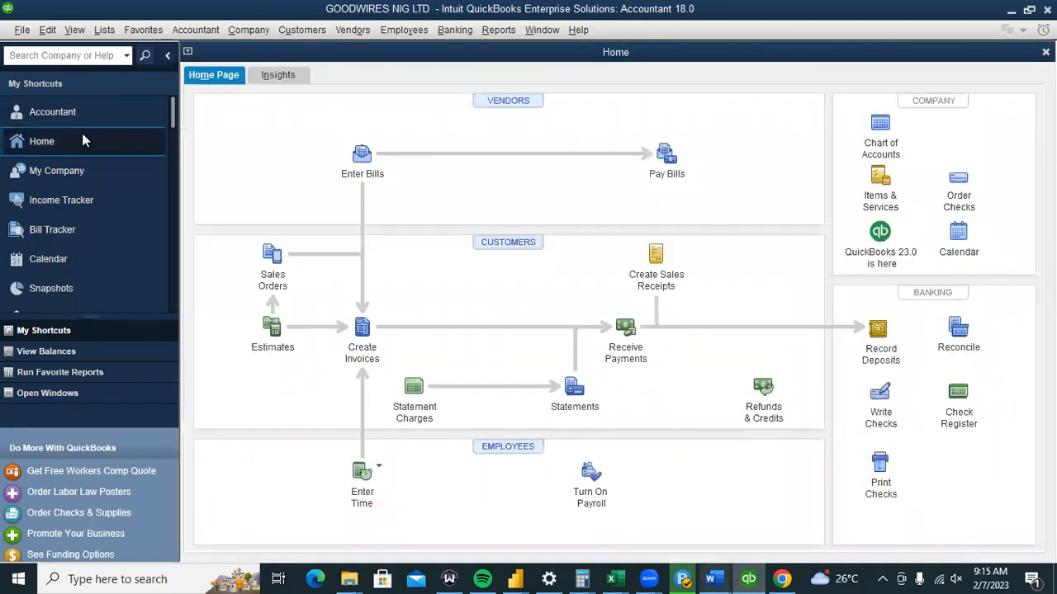
{"action": "left_click", "coordinate": [45, 31]}
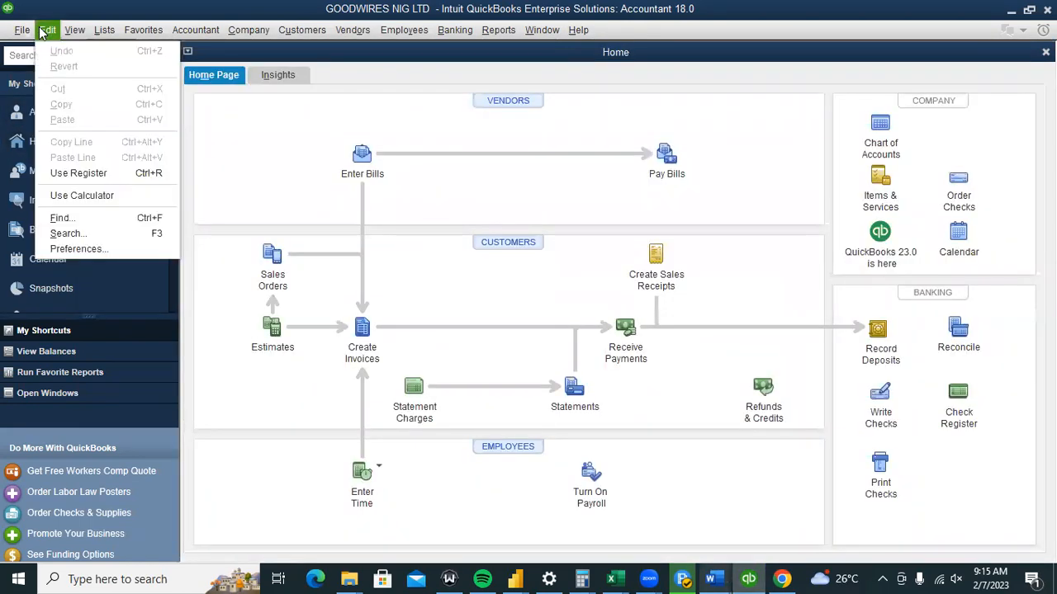
{"action": "left_click", "coordinate": [95, 249]}
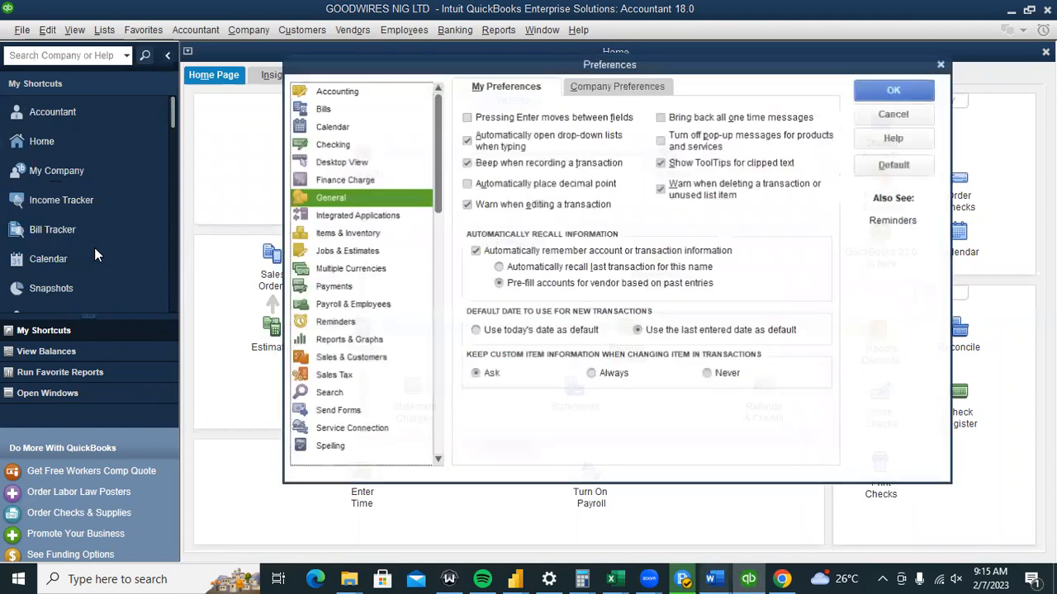
{"action": "left_click", "coordinate": [324, 271]}
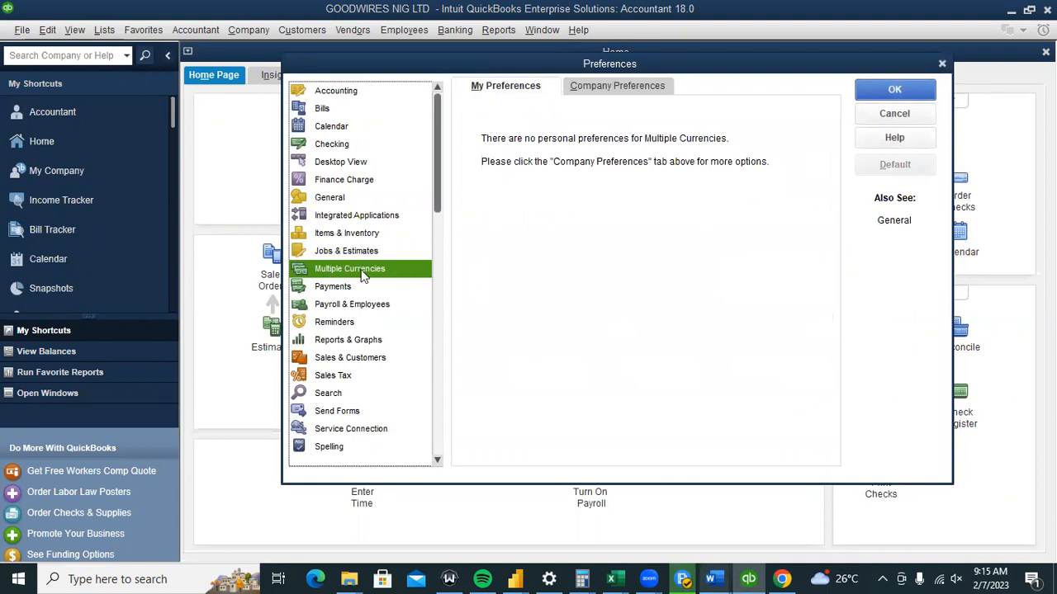
{"action": "left_click", "coordinate": [629, 88]}
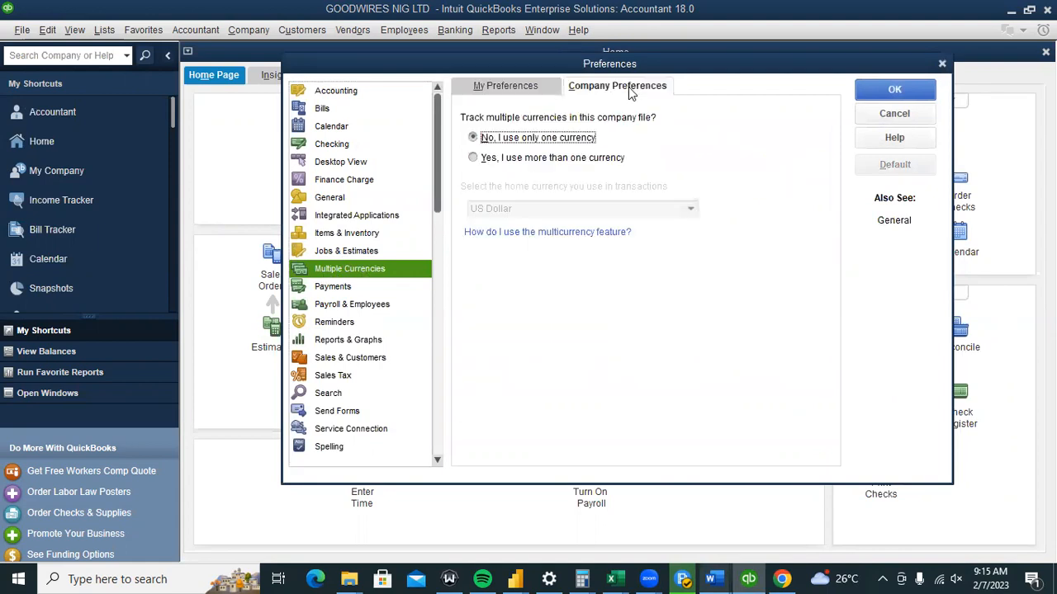
{"action": "left_click", "coordinate": [528, 159]}
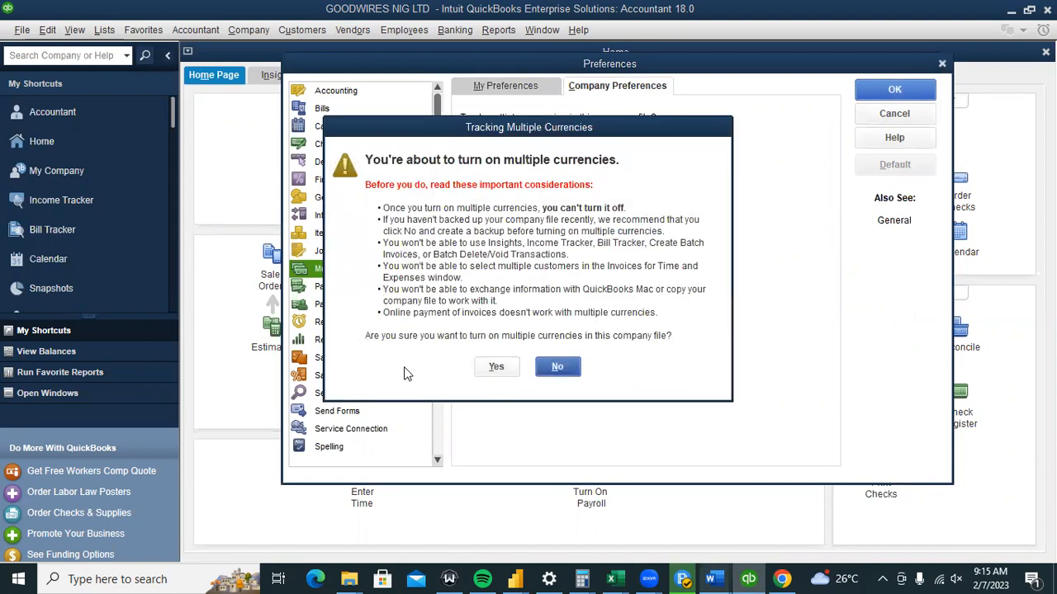
Confirm multicurrency, make Nigerian Naira the active home currency, and save the preferences.
{"action": "left_click", "coordinate": [493, 368]}
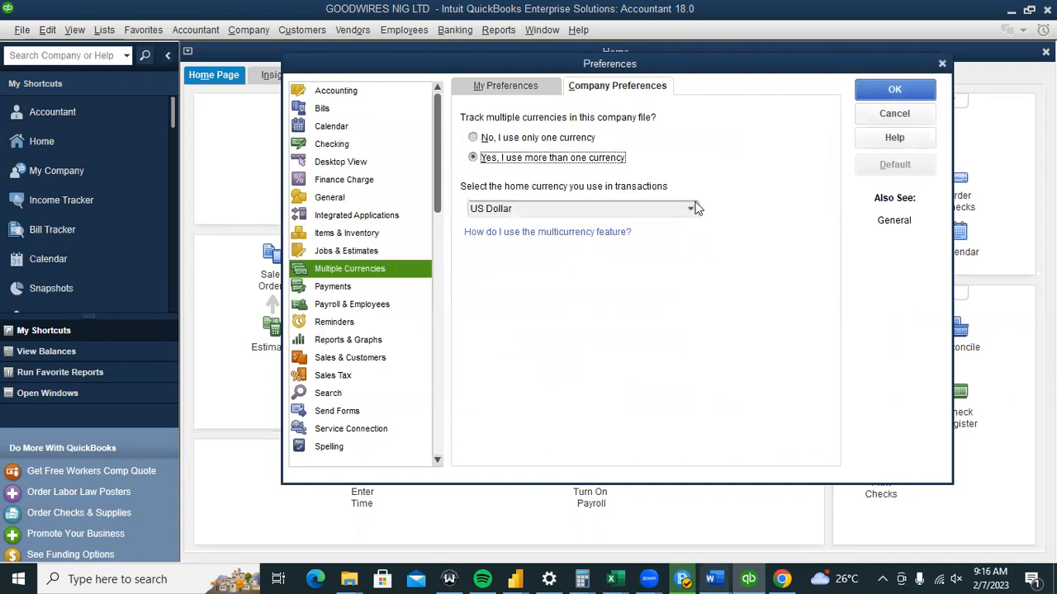
{"action": "left_click", "coordinate": [692, 209]}
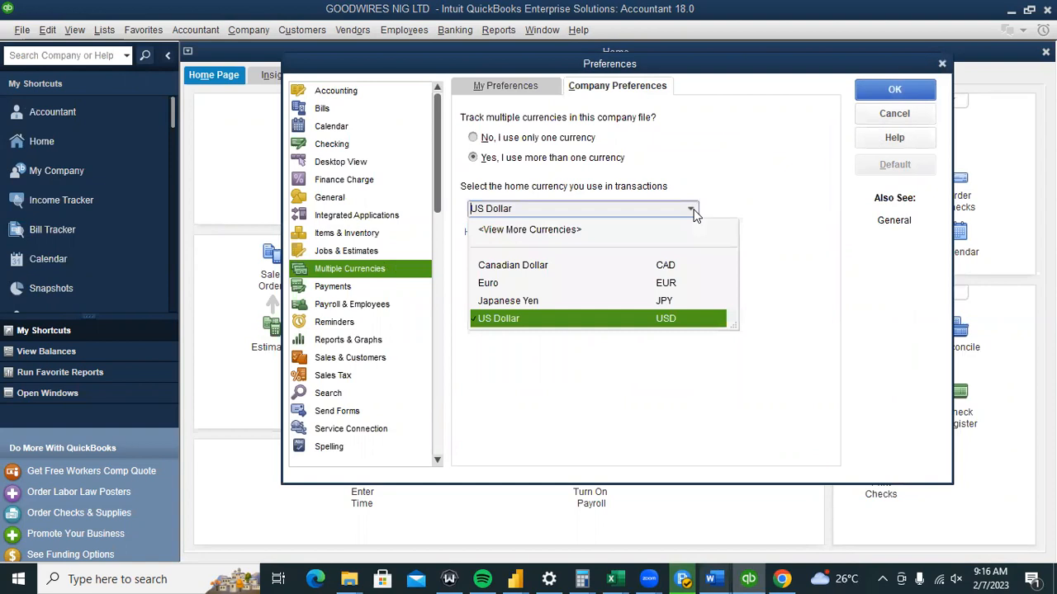
{"action": "left_click", "coordinate": [541, 233]}
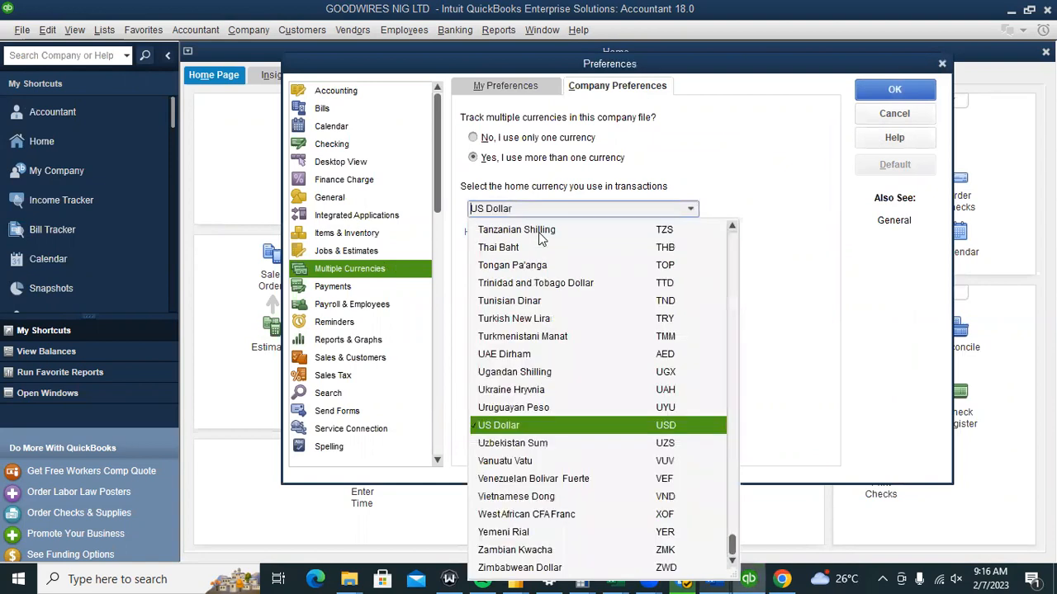
{"action": "left_click", "coordinate": [518, 208]}
{"action": "type", "text": "Nicaraguan Cordoba"}
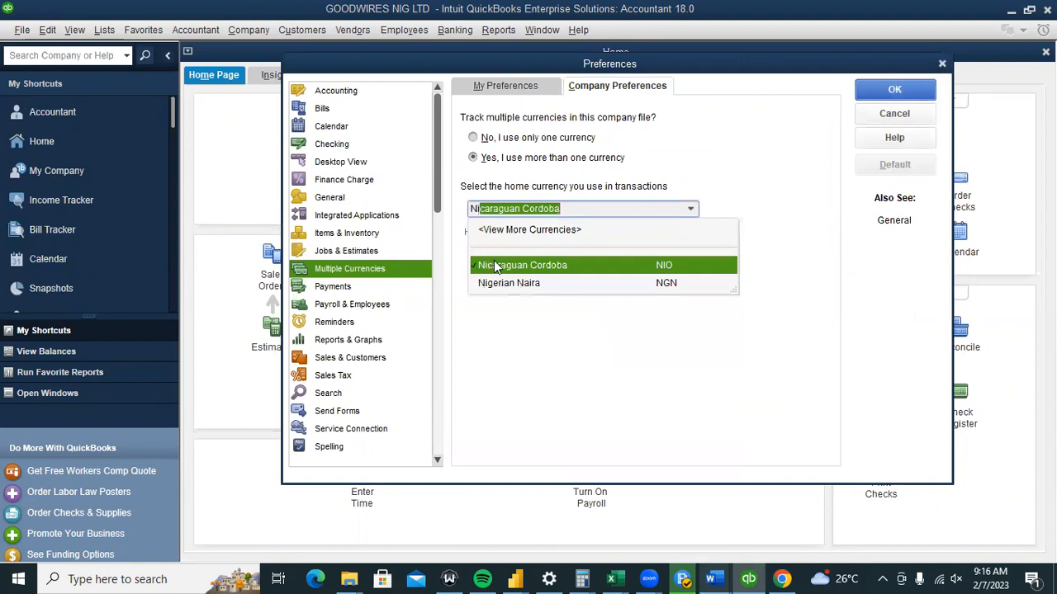
{"action": "left_click", "coordinate": [504, 284]}
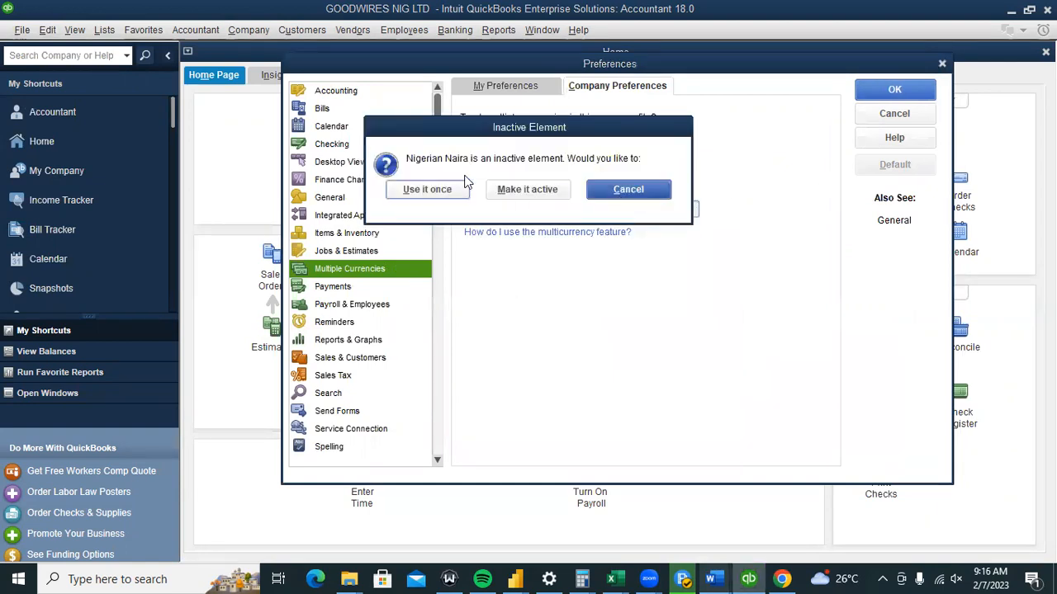
{"action": "left_click", "coordinate": [499, 189]}
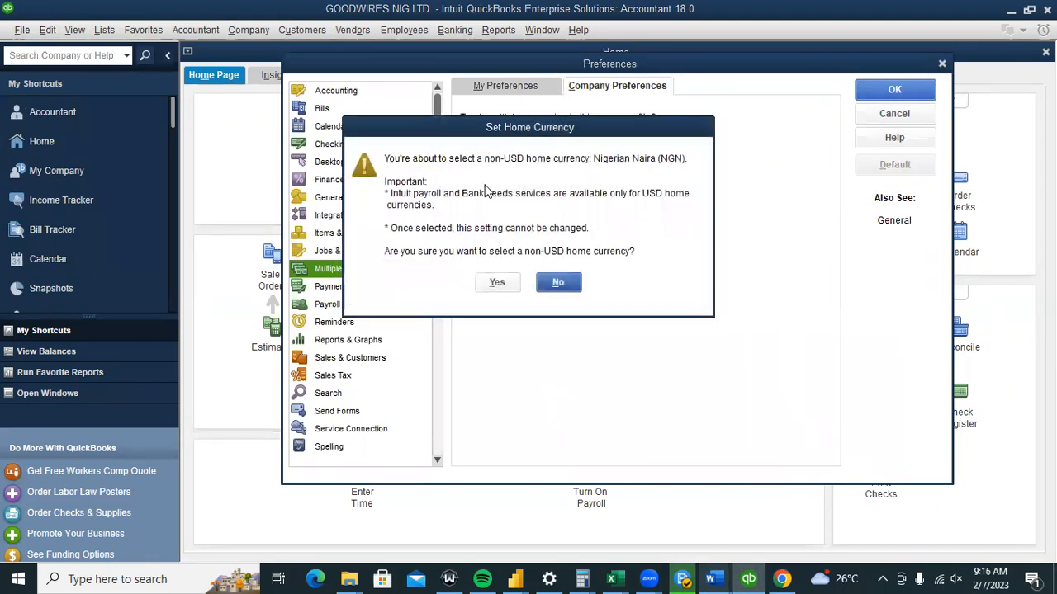
{"action": "left_click", "coordinate": [497, 283]}
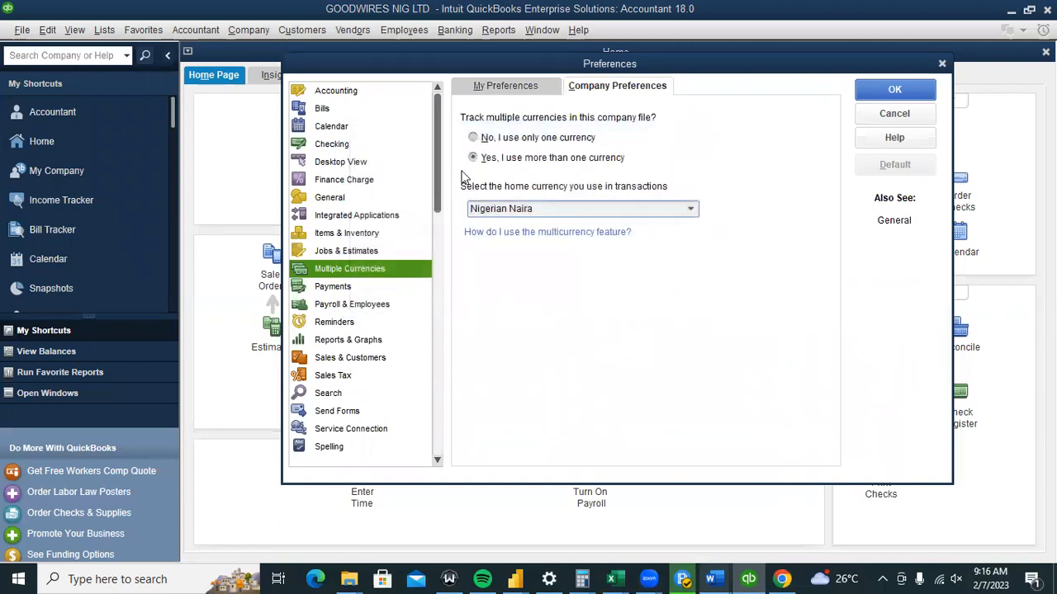
{"action": "left_click", "coordinate": [883, 92]}
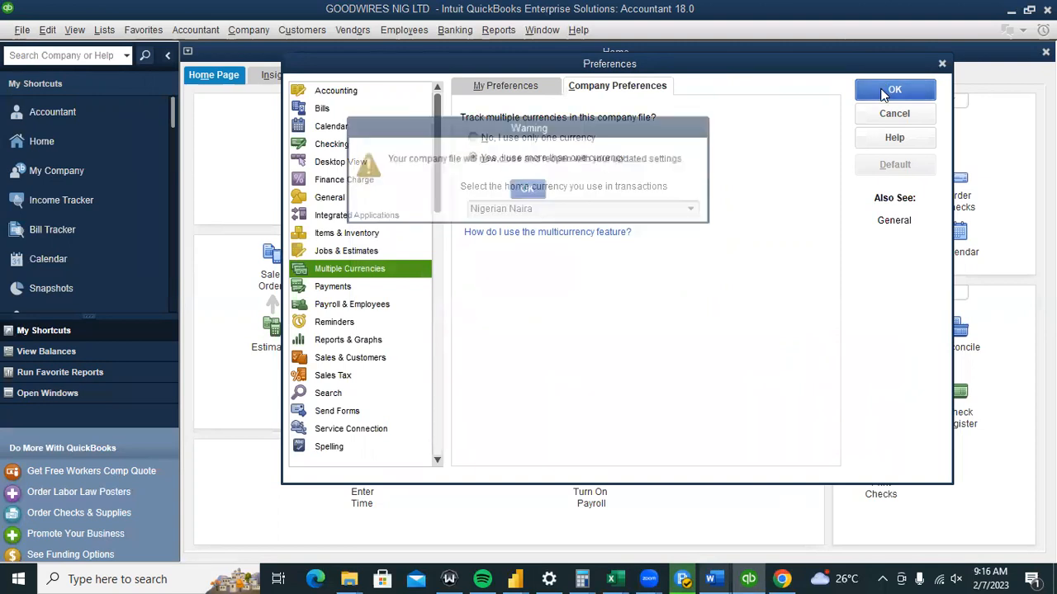
{"action": "left_click", "coordinate": [527, 191]}
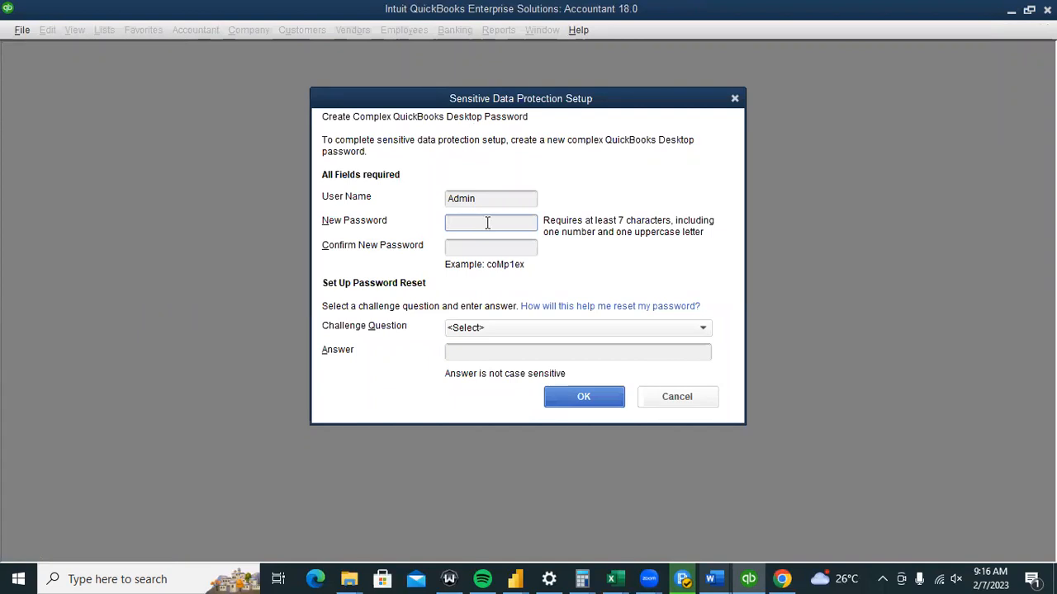
Set and confirm a new complex admin password with 'Name of oldest nephew' as challenge question and its answer.
{"action": "type", "text": "•••••••••••"}
{"action": "key", "text": "Tab"}
{"action": "type", "text": "••••••••"}
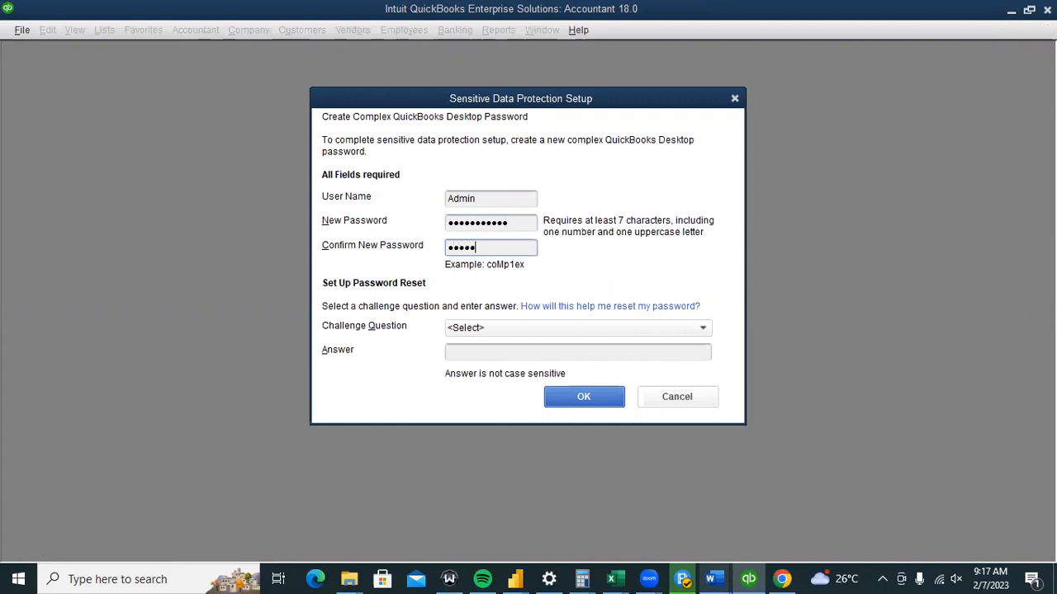
{"action": "type", "text": "•••"}
{"action": "left_click", "coordinate": [678, 329]}
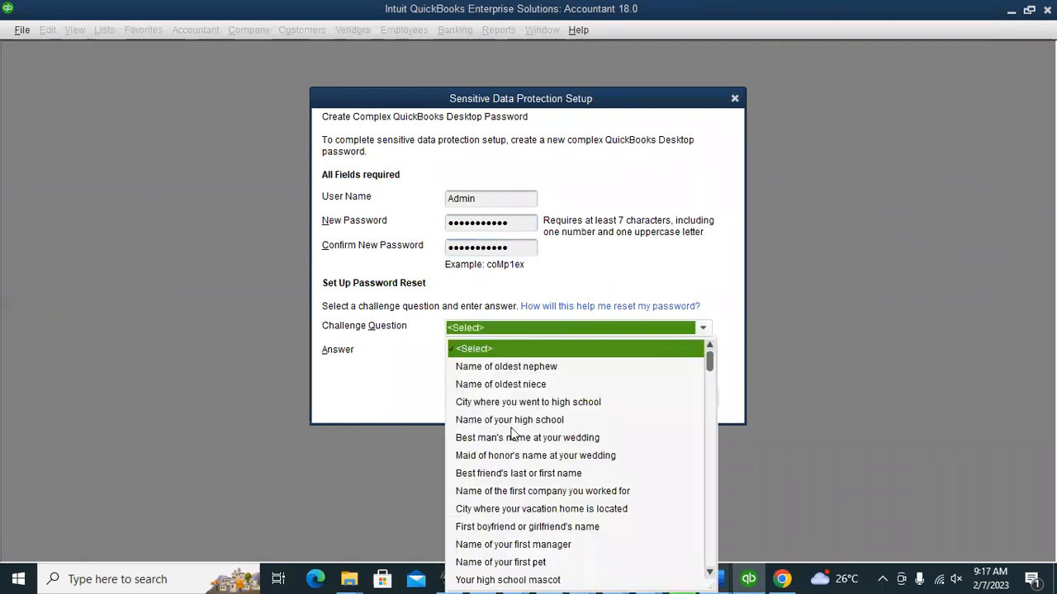
{"action": "left_click", "coordinate": [508, 367]}
{"action": "left_click", "coordinate": [479, 353]}
{"action": "type", "text": "••••••"}
{"action": "key", "text": "Return"}
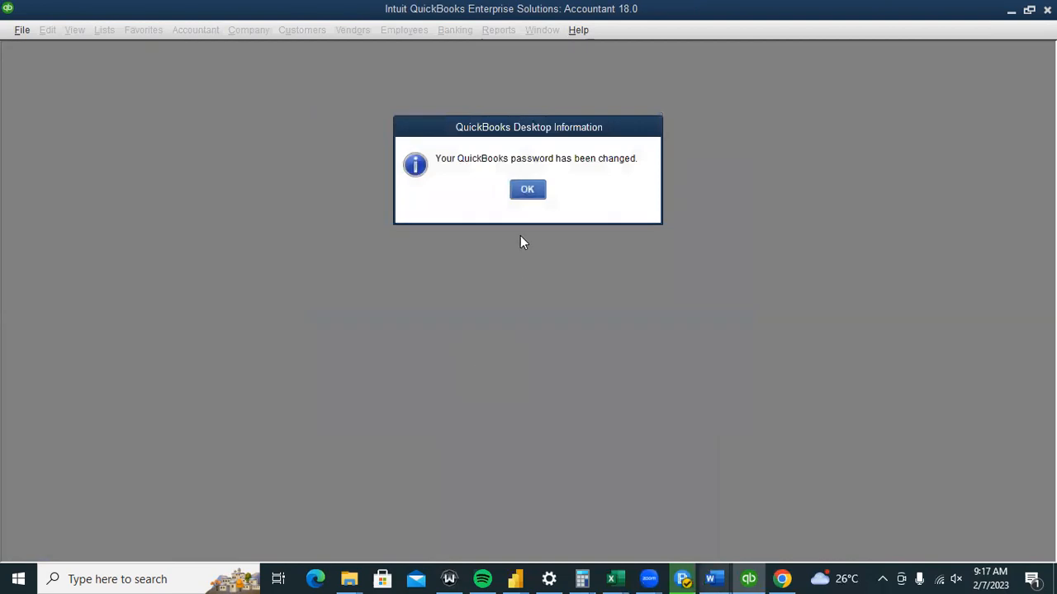
{"action": "left_click", "coordinate": [525, 192]}
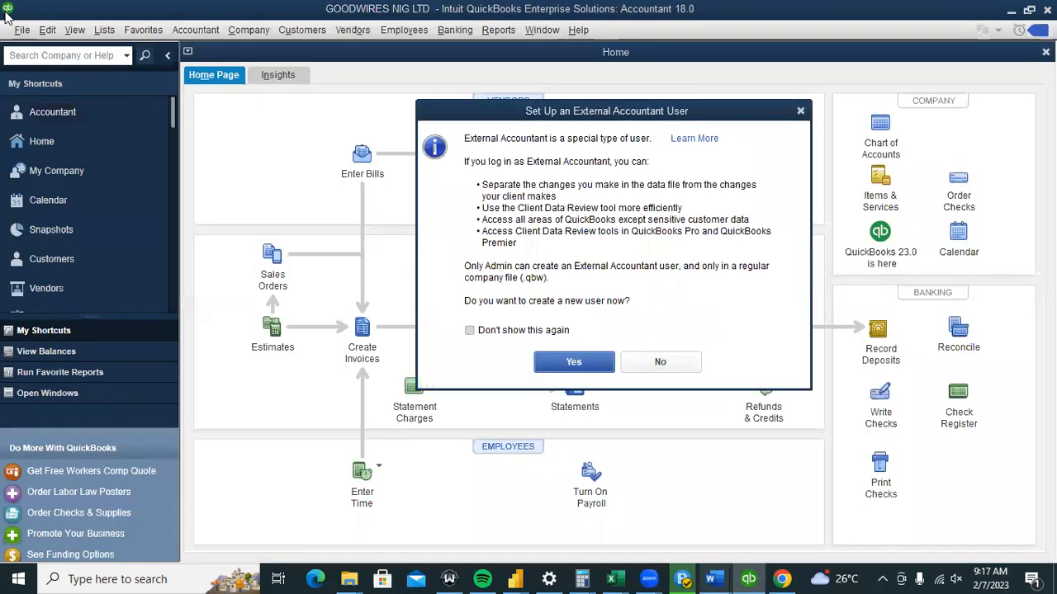
Decline setting up an external accountant user for GOODWIRES NIG LTD, then dismiss the window's system menu unused.
{"action": "left_click", "coordinate": [799, 115]}
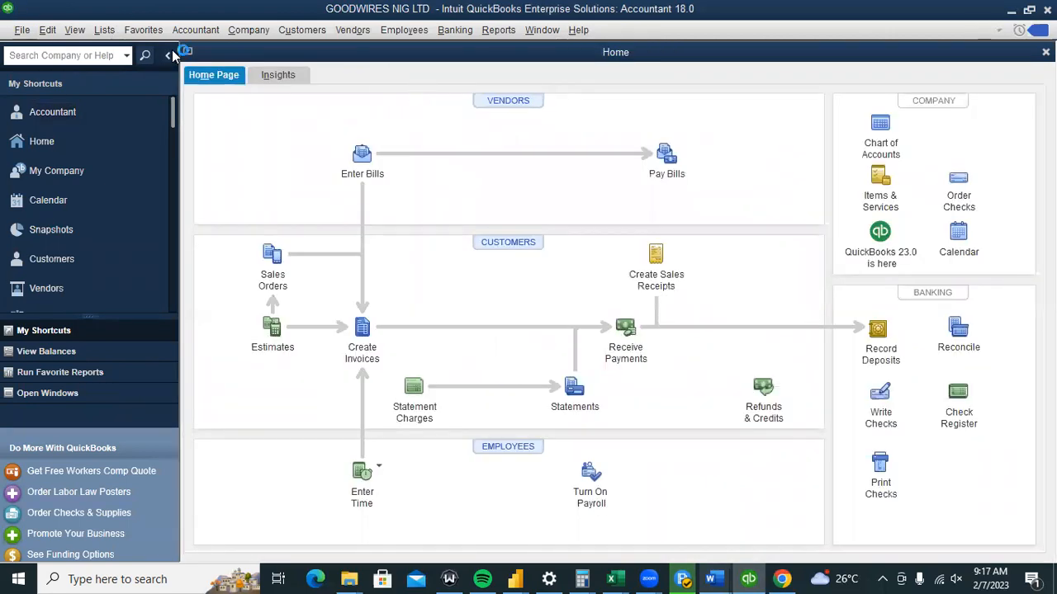
{"action": "left_click", "coordinate": [10, 12]}
{"action": "left_click", "coordinate": [10, 11]}
{"action": "left_click", "coordinate": [10, 11]}
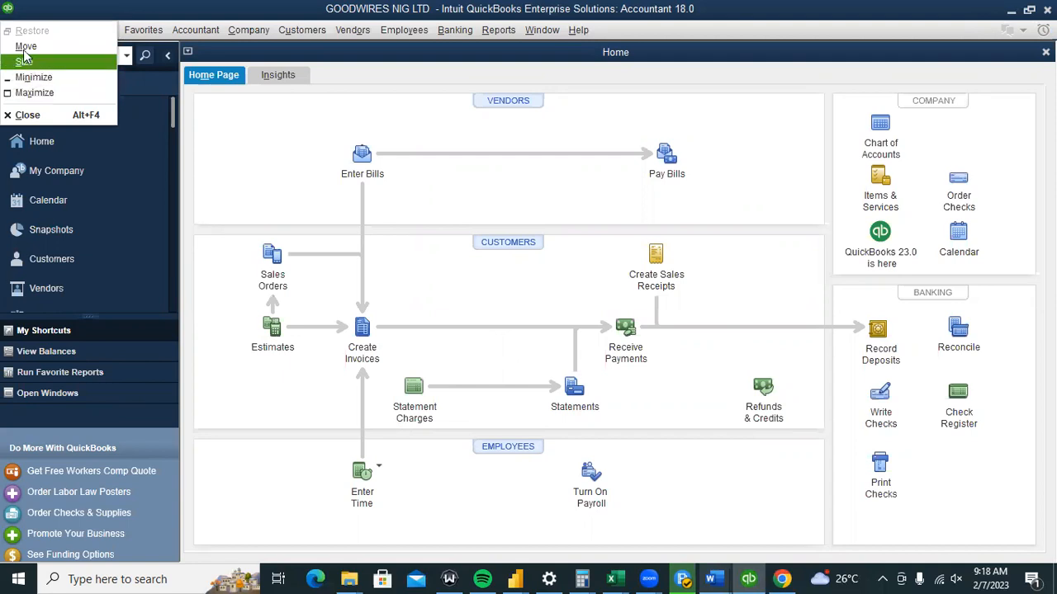
{"action": "left_click", "coordinate": [302, 177]}
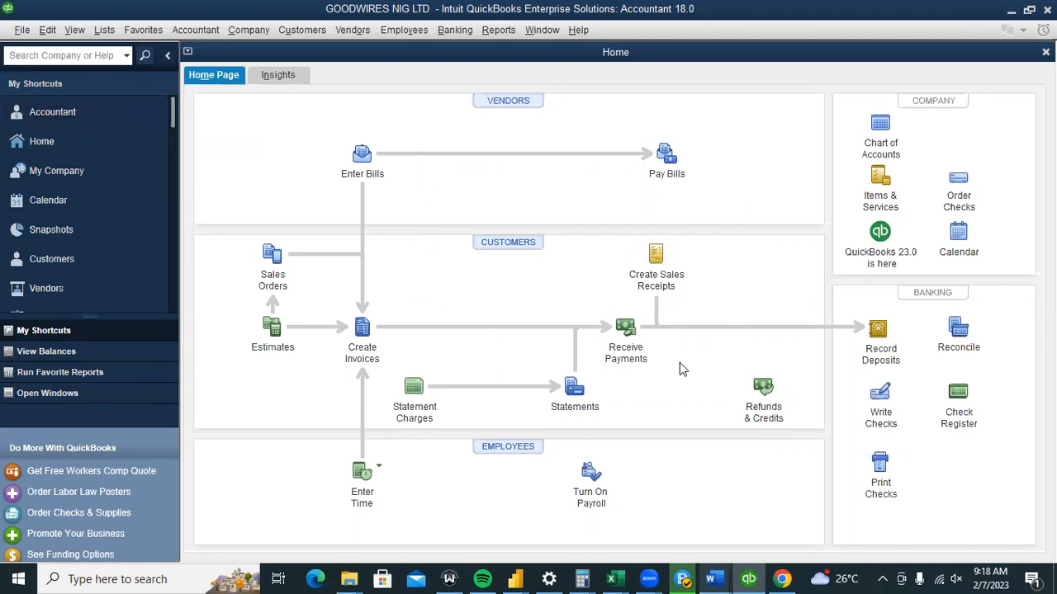
Bring up the Preferences window from the Edit menu at the Accounting category.
{"action": "left_click", "coordinate": [56, 31]}
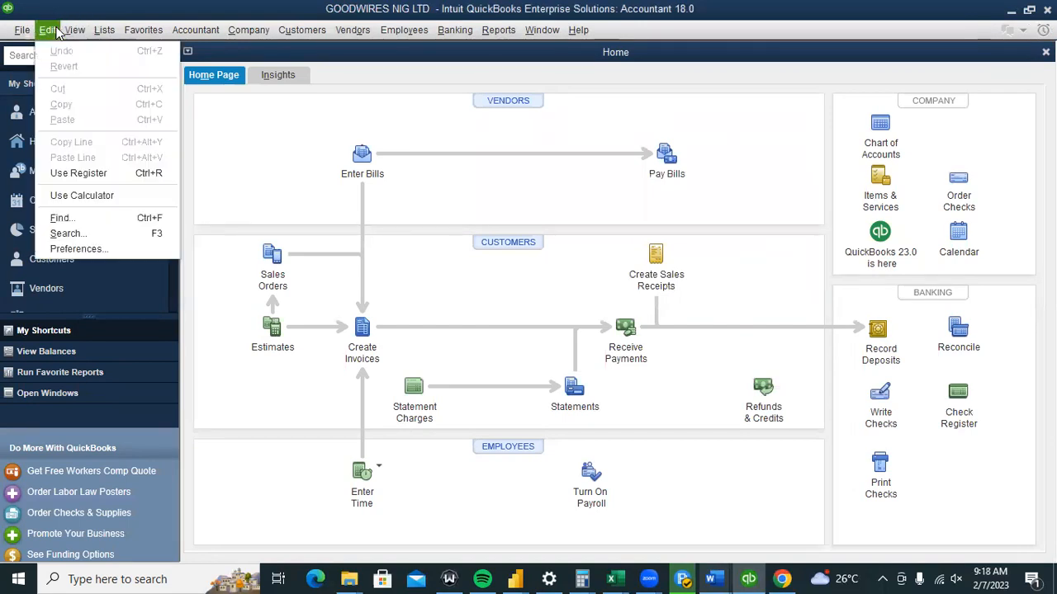
{"action": "left_click", "coordinate": [114, 245]}
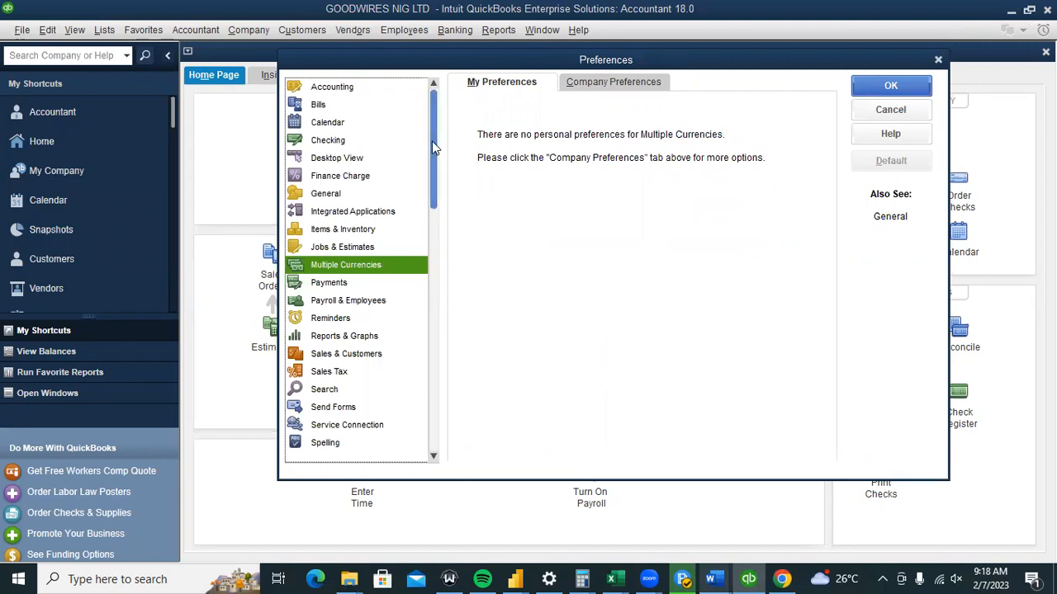
{"action": "left_click", "coordinate": [338, 91]}
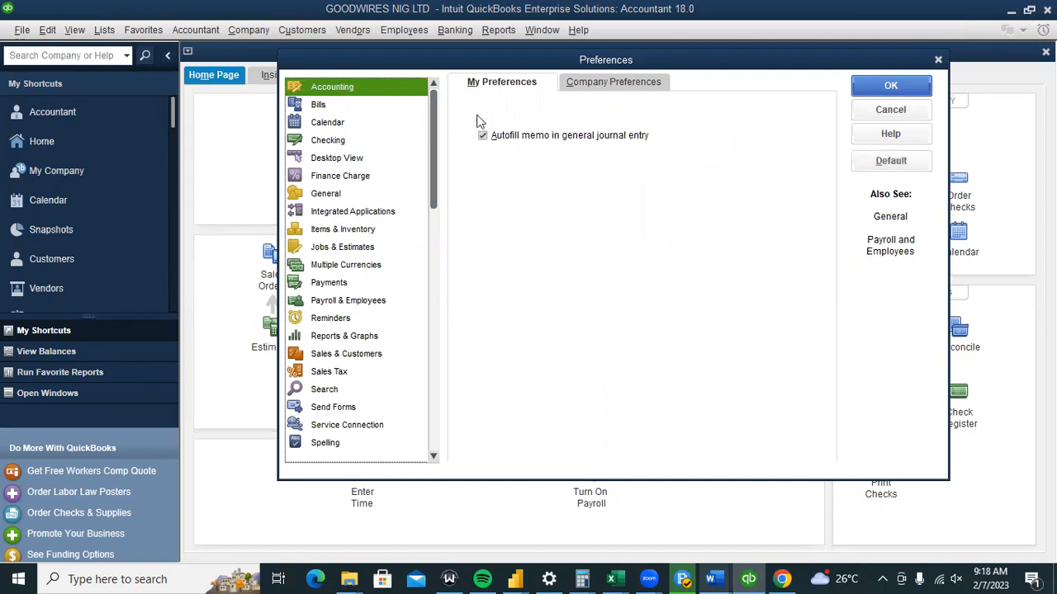
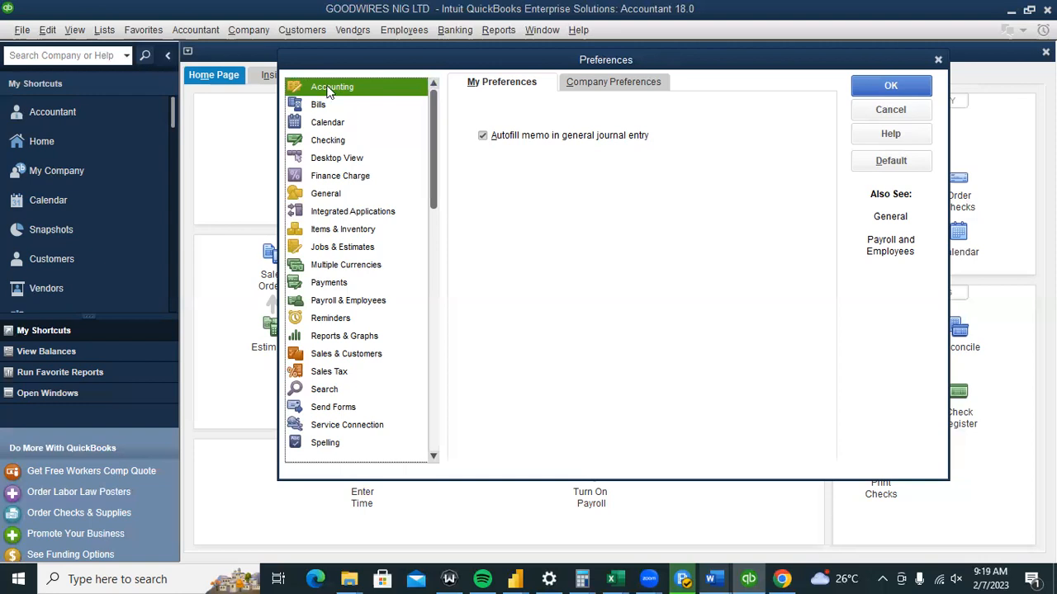
In Accounting company preferences, enable class tracking with prompts, assign classes to Items, and save.
{"action": "left_click", "coordinate": [625, 87]}
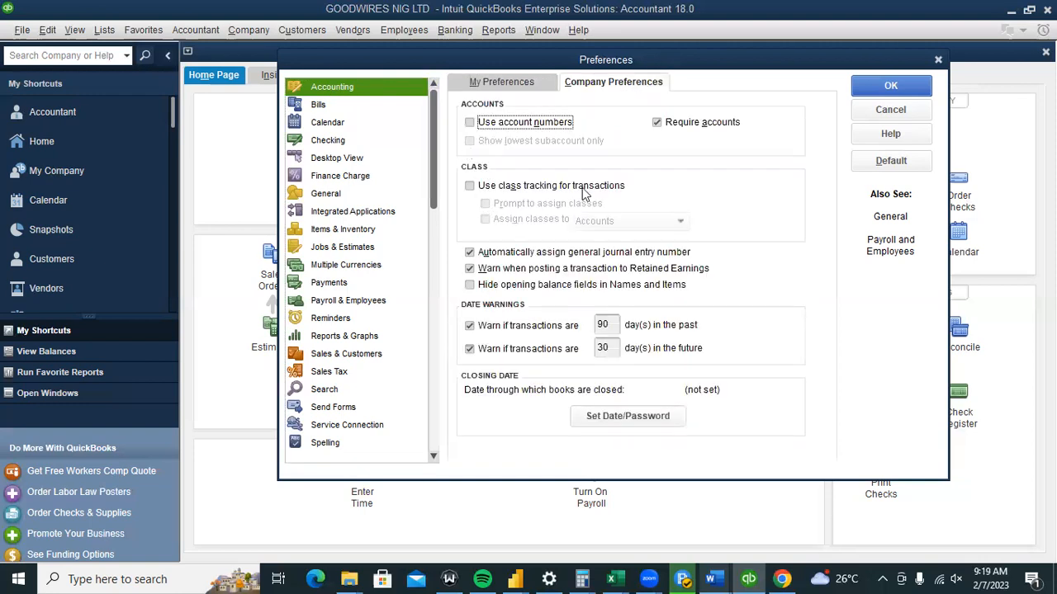
{"action": "left_click", "coordinate": [469, 186]}
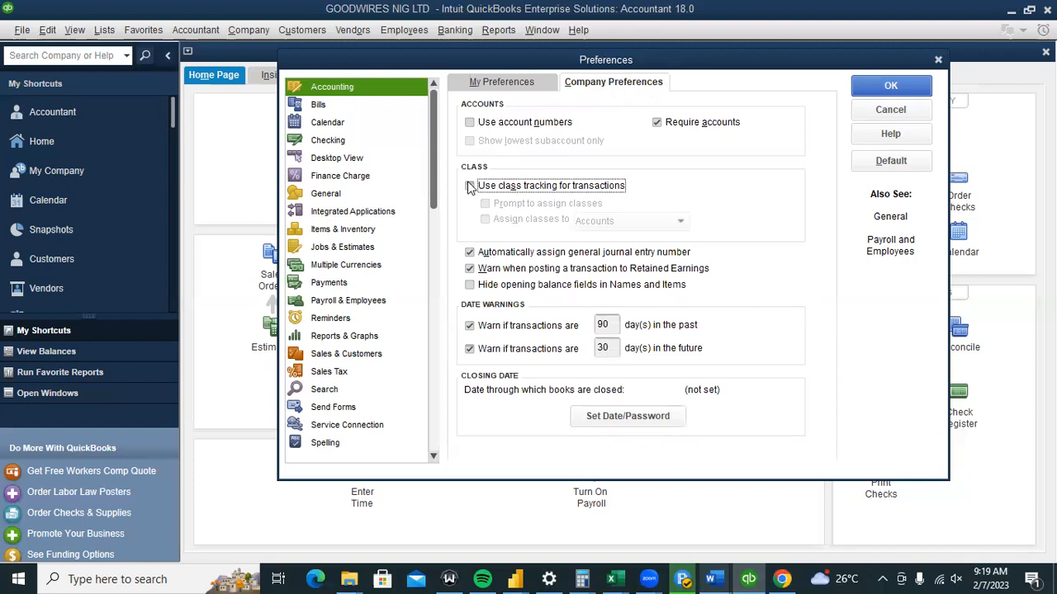
{"action": "left_click", "coordinate": [545, 223]}
{"action": "left_click", "coordinate": [586, 226]}
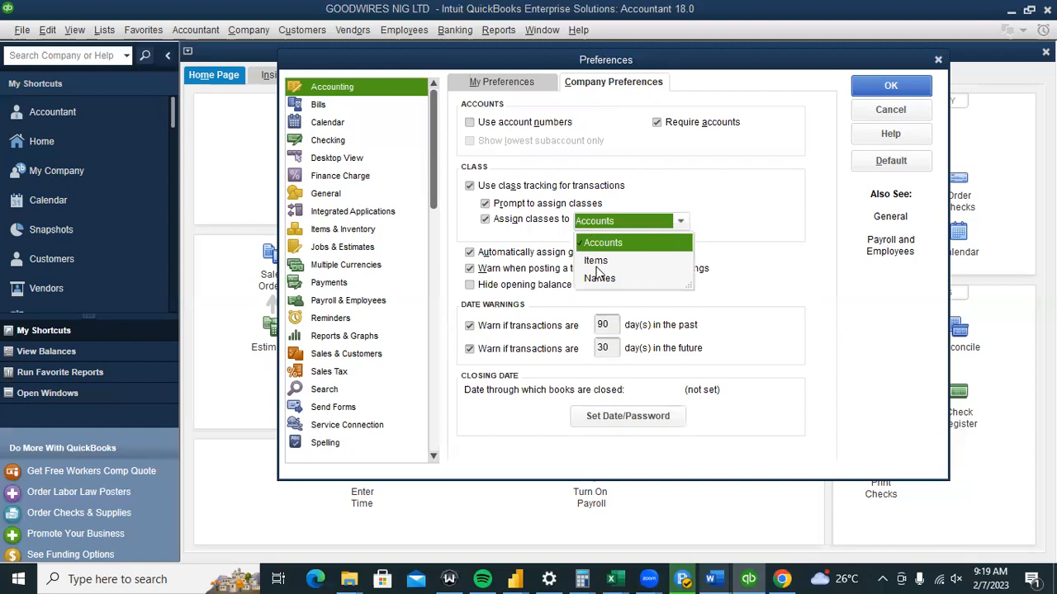
{"action": "left_click", "coordinate": [596, 261]}
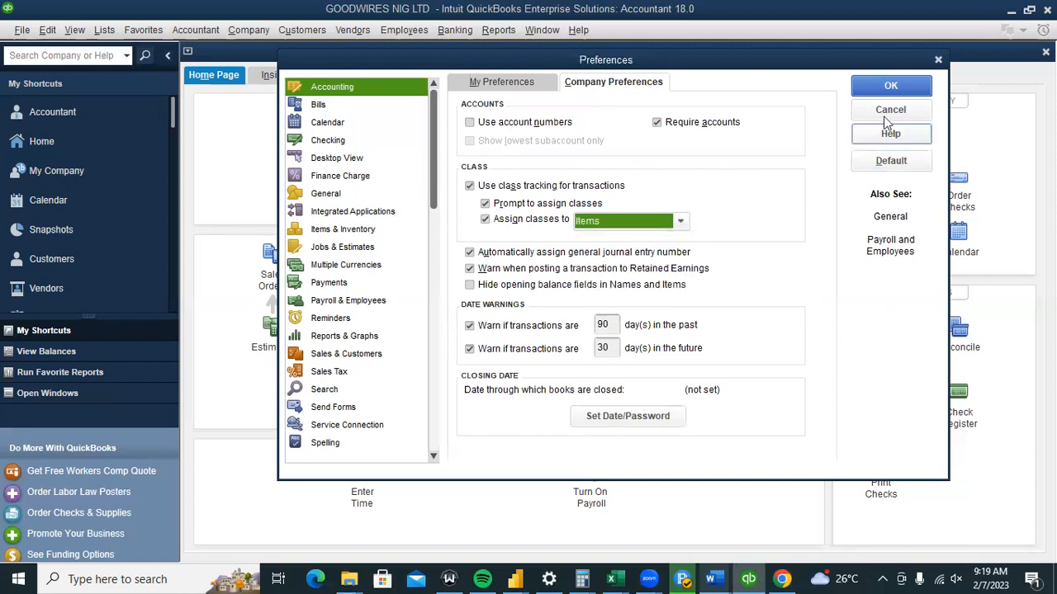
{"action": "left_click", "coordinate": [876, 87]}
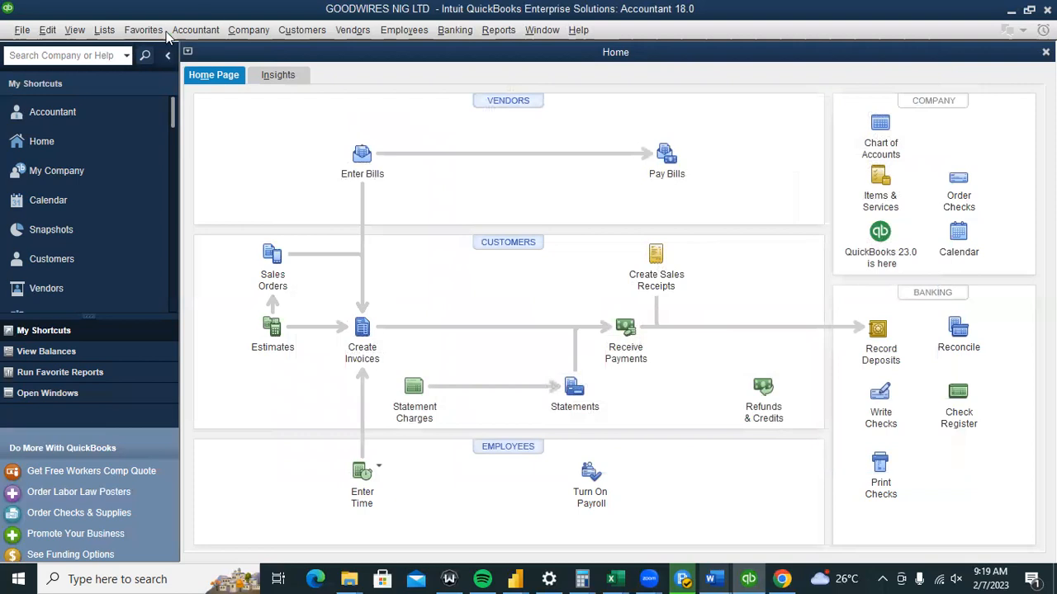
Open Preferences from the Edit menu, then close it without changes.
{"action": "left_click", "coordinate": [100, 30]}
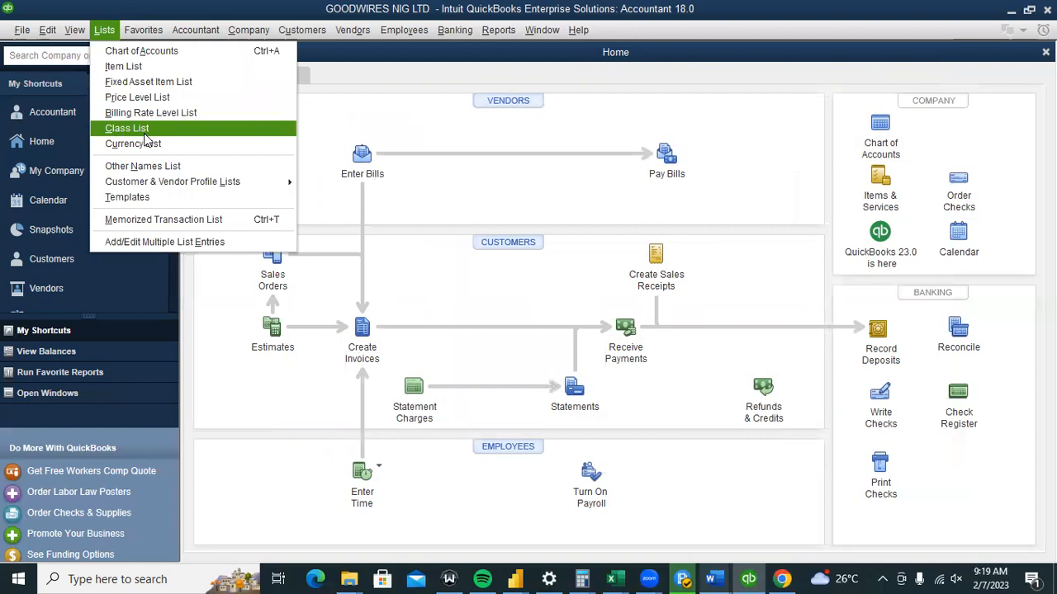
{"action": "left_click", "coordinate": [47, 31]}
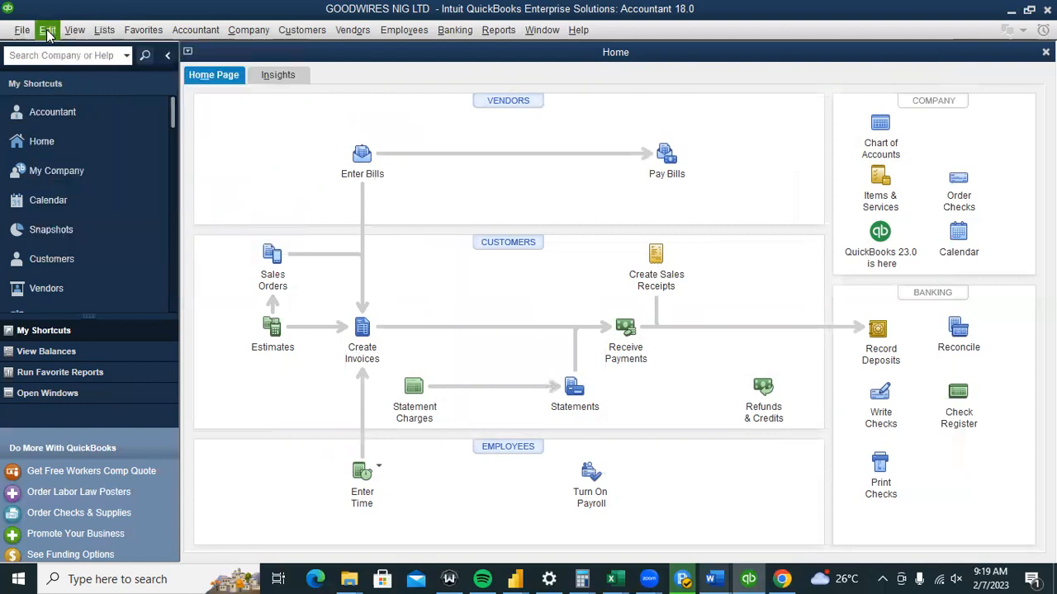
{"action": "left_click", "coordinate": [47, 30]}
{"action": "left_click", "coordinate": [105, 249]}
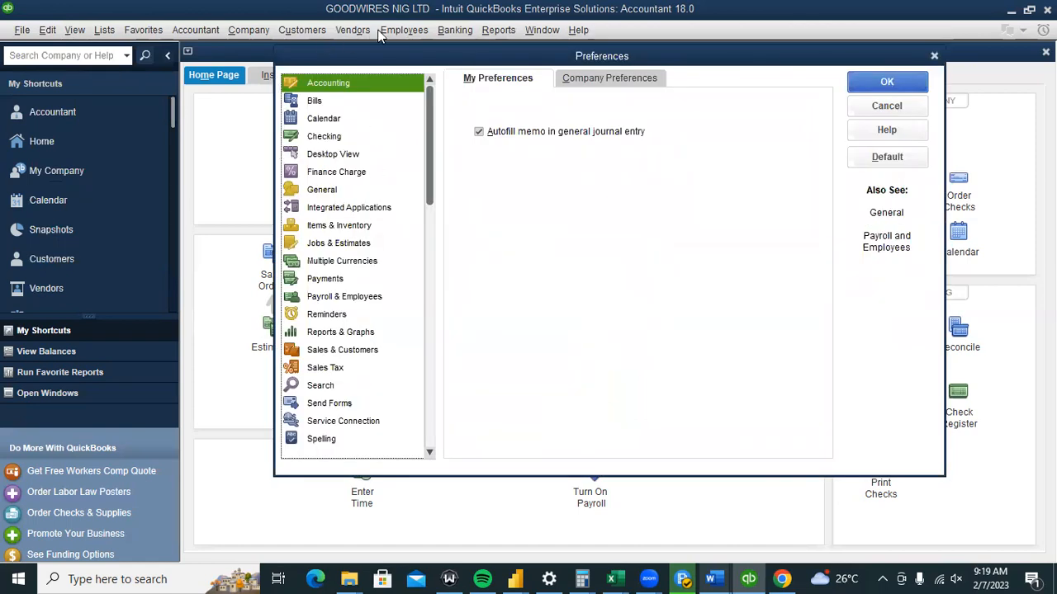
{"action": "left_click", "coordinate": [935, 57]}
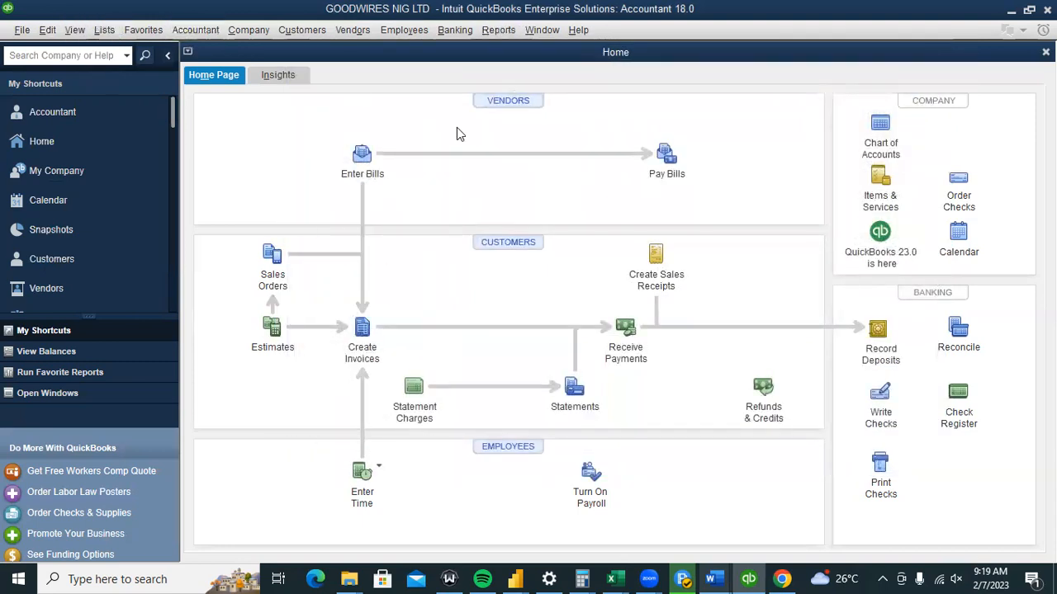
Open the Item List from the Lists menu.
{"action": "left_click", "coordinate": [115, 31]}
{"action": "left_click", "coordinate": [115, 31]}
{"action": "left_click", "coordinate": [105, 31]}
{"action": "left_click", "coordinate": [124, 65]}
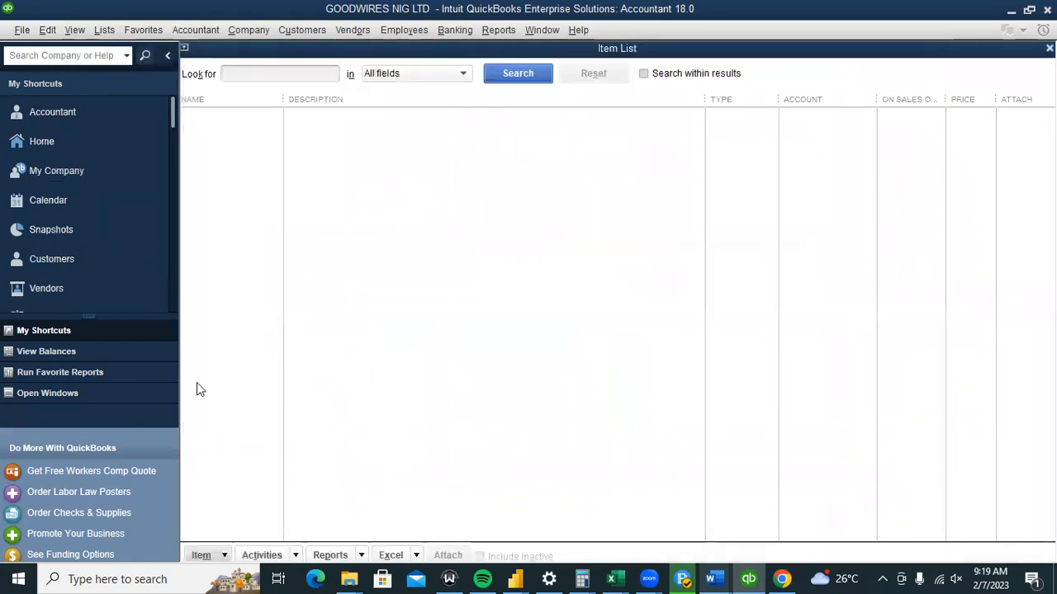
Start a new item, then view the company Items & Inventory preferences.
{"action": "left_click", "coordinate": [201, 555]}
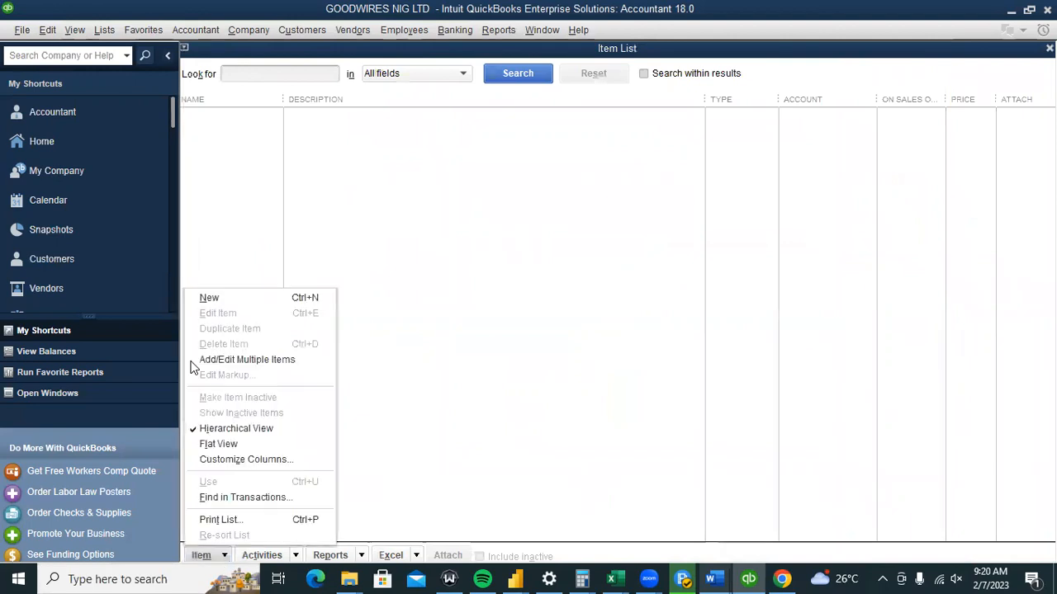
{"action": "left_click", "coordinate": [220, 294]}
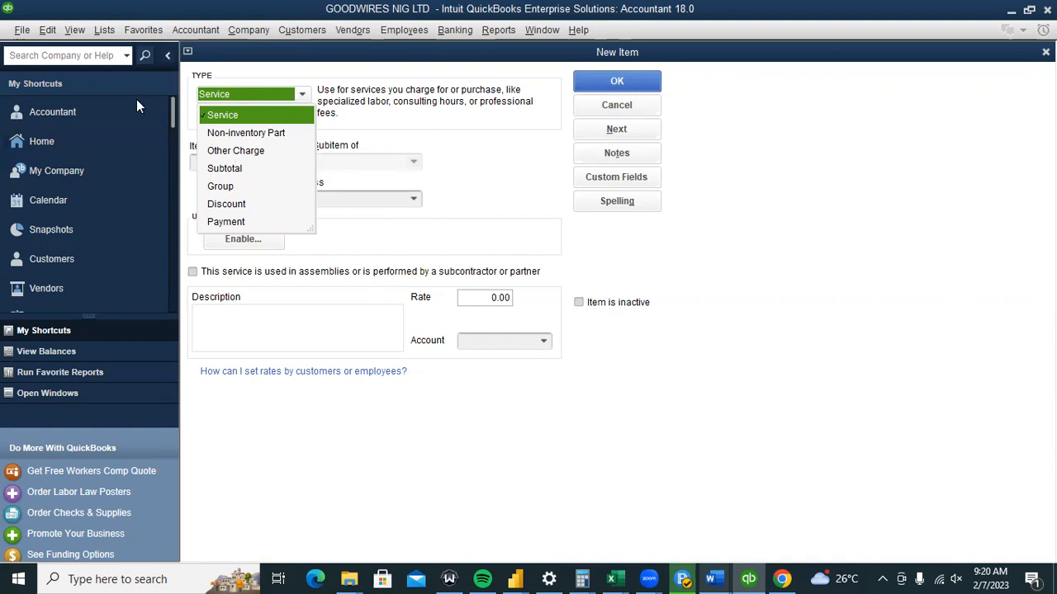
{"action": "left_click", "coordinate": [48, 29]}
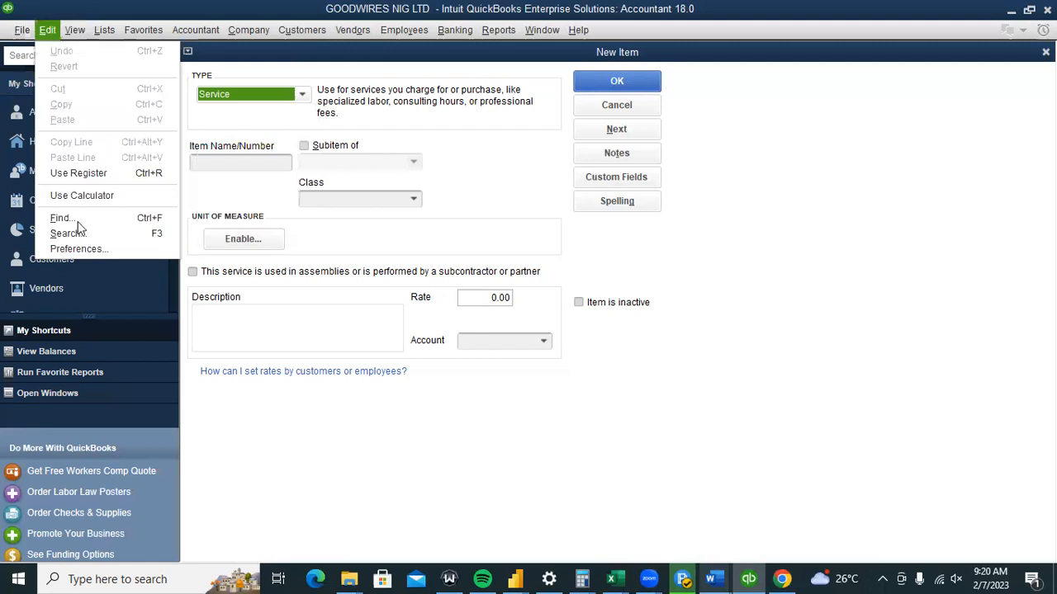
{"action": "left_click", "coordinate": [77, 247]}
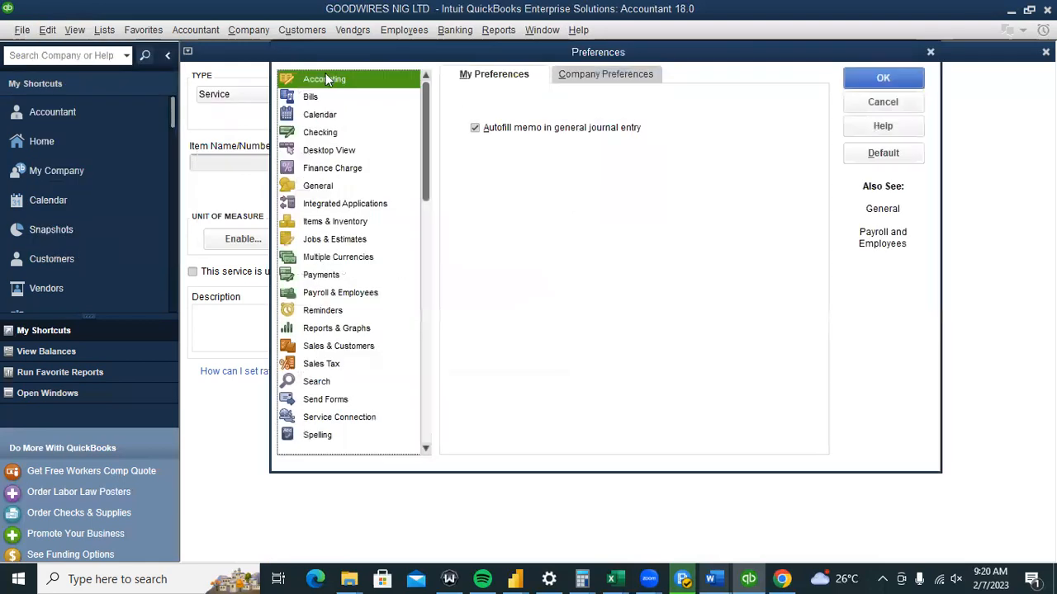
{"action": "left_click", "coordinate": [336, 222]}
{"action": "left_click", "coordinate": [632, 74]}
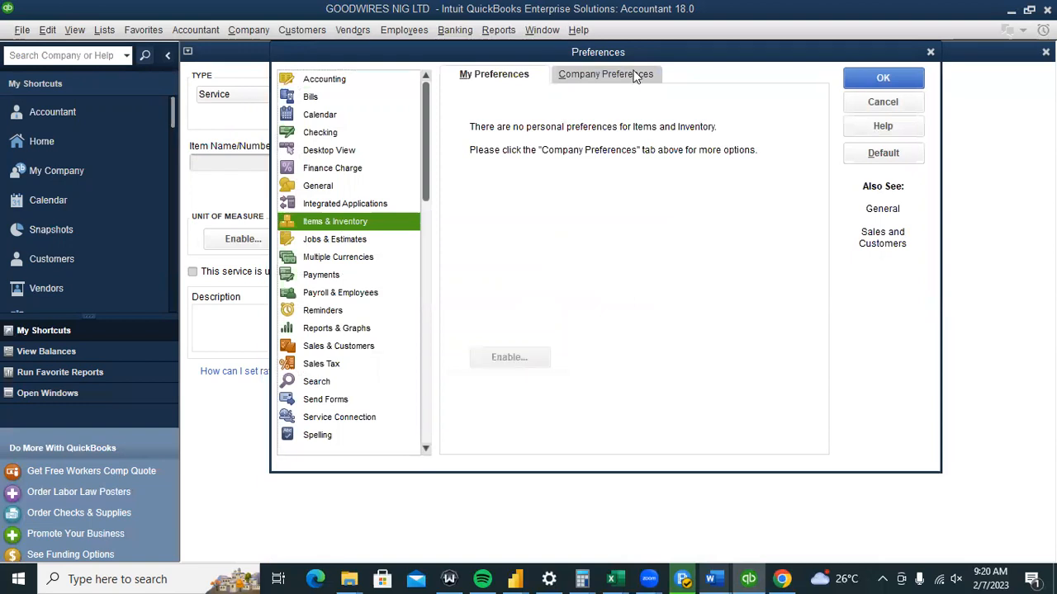
Try activating inventory, dismiss the editing warnings, cancel, and close New Item and Item List.
{"action": "left_click", "coordinate": [466, 116]}
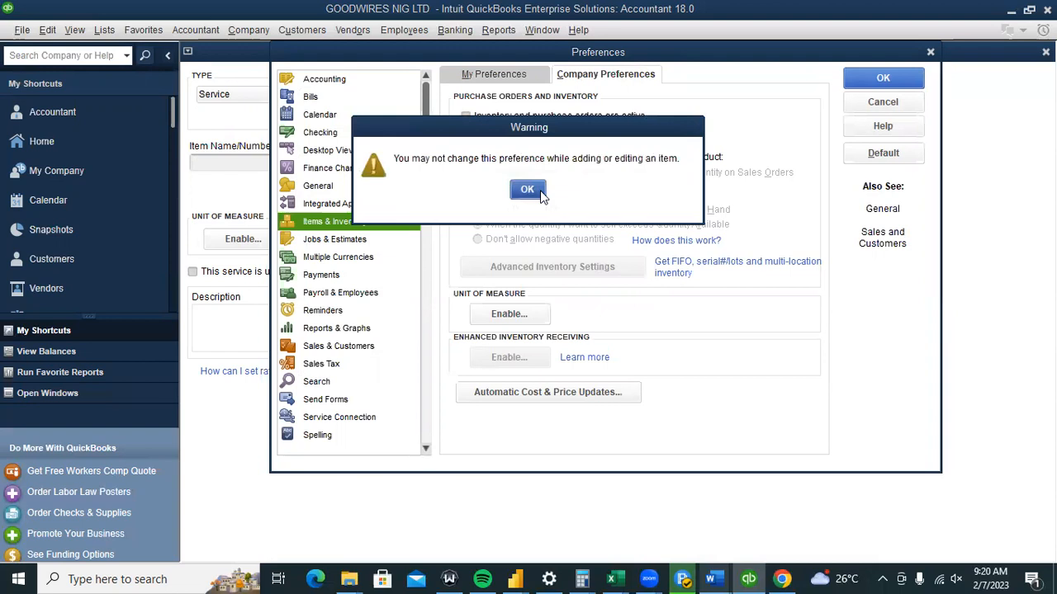
{"action": "left_click", "coordinate": [541, 193]}
{"action": "left_click", "coordinate": [466, 117]}
{"action": "left_click", "coordinate": [528, 189]}
{"action": "left_click", "coordinate": [883, 102]}
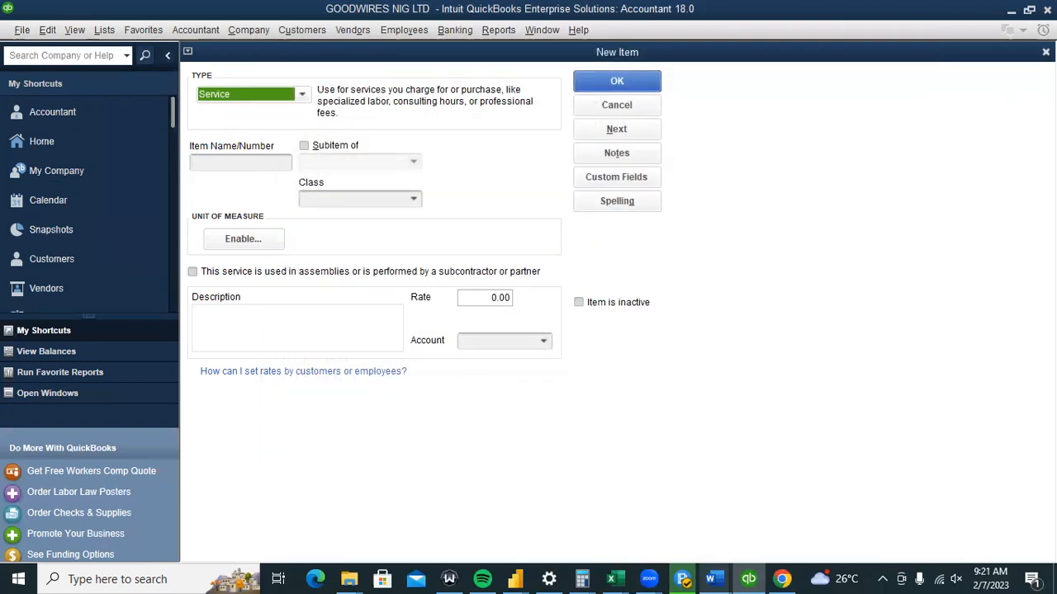
{"action": "left_click", "coordinate": [1046, 52]}
{"action": "left_click", "coordinate": [1046, 52]}
Activate inventory and purchase orders in company Items & Inventory preferences, accepting closing all windows.
{"action": "left_click", "coordinate": [1045, 52]}
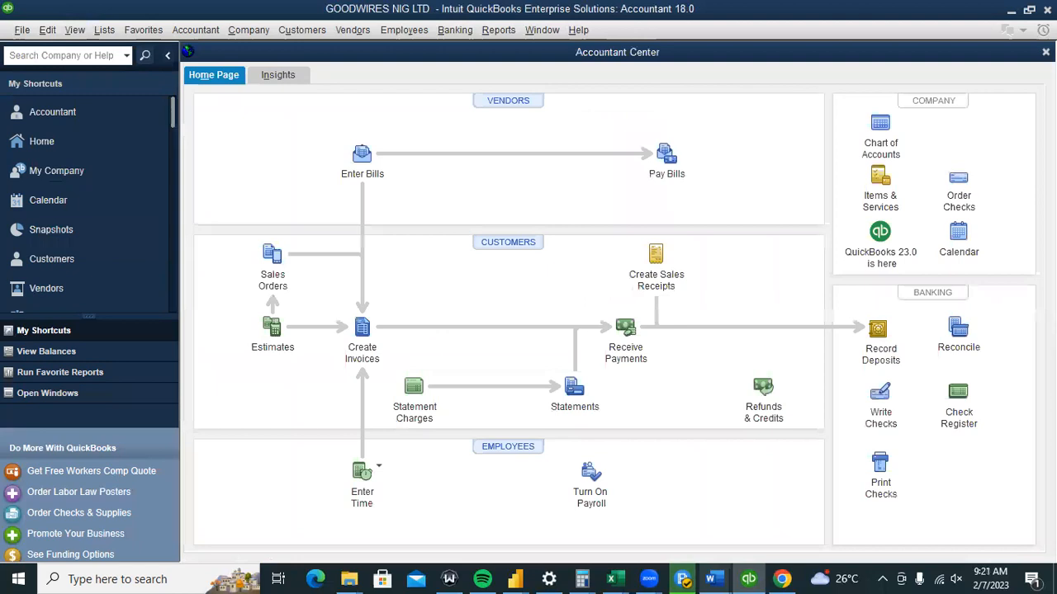
{"action": "left_click", "coordinate": [48, 31]}
{"action": "left_click", "coordinate": [75, 249]}
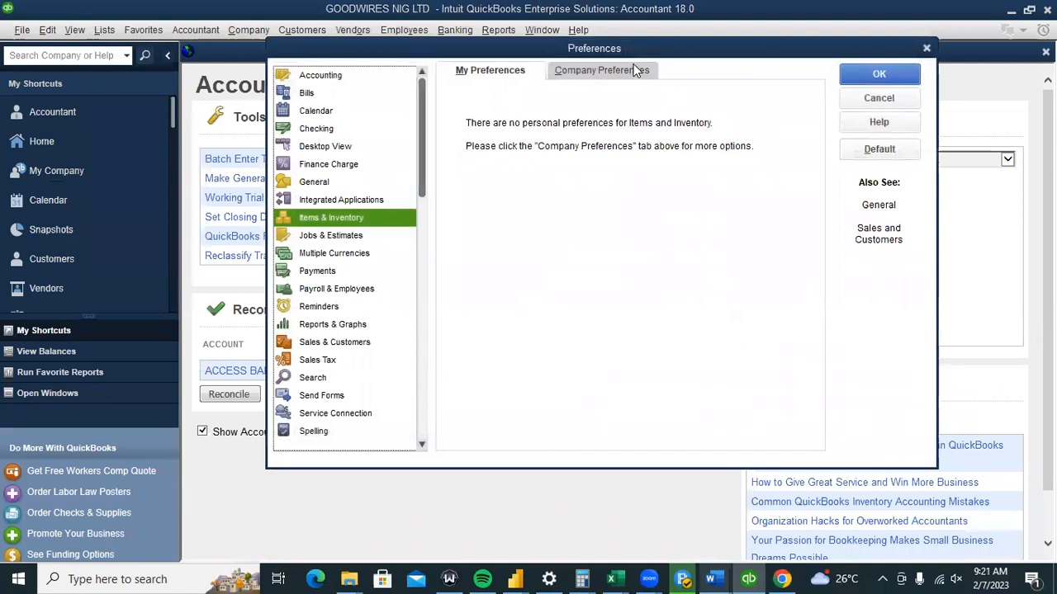
{"action": "left_click", "coordinate": [637, 69]}
{"action": "left_click", "coordinate": [468, 116]}
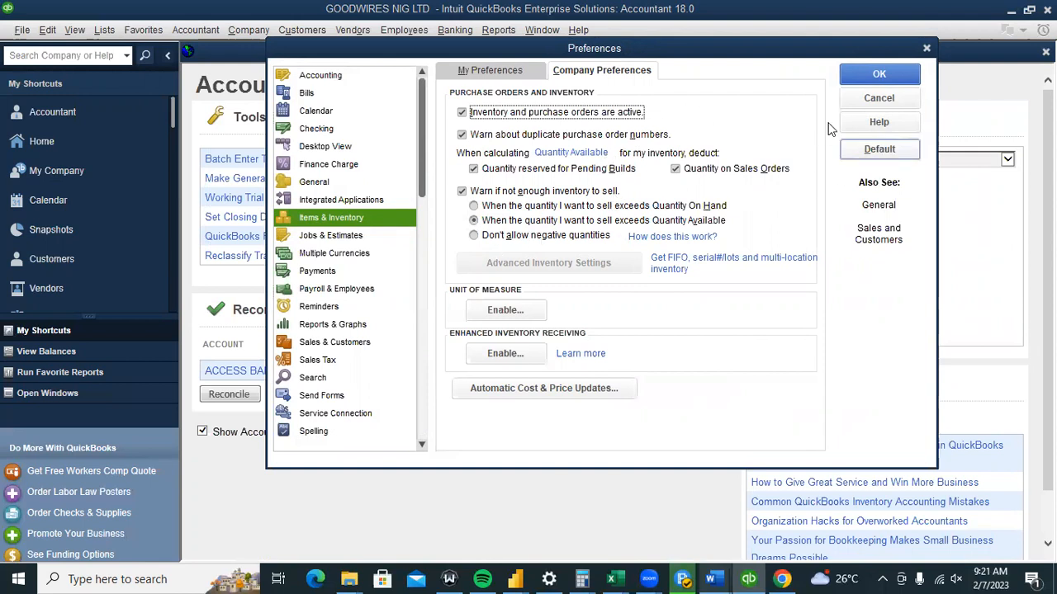
{"action": "left_click", "coordinate": [896, 77]}
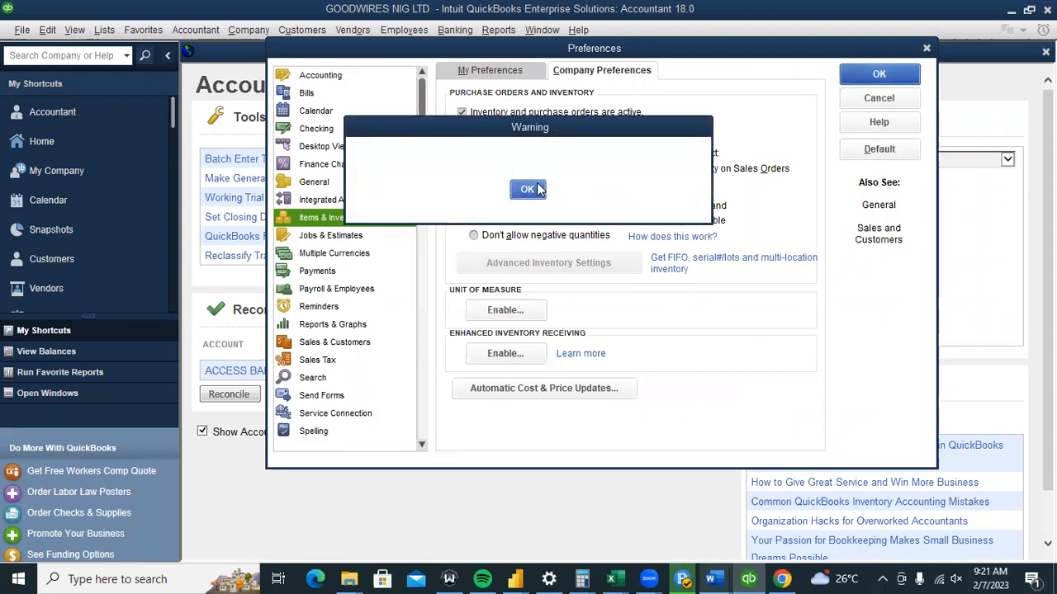
{"action": "left_click", "coordinate": [545, 190]}
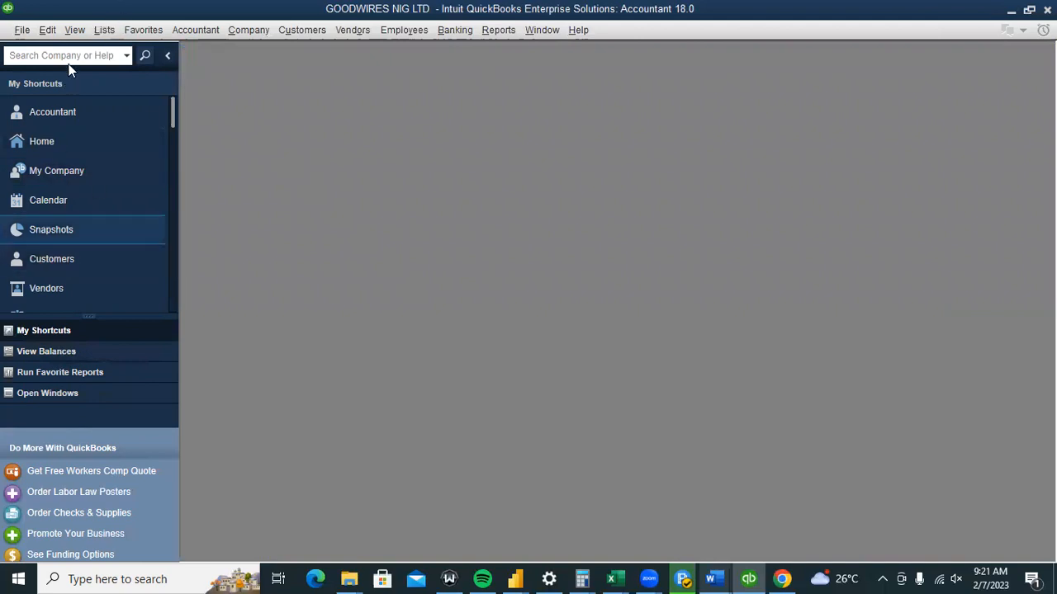
Switch to the Top Icon Bar and show the Home page.
{"action": "left_click", "coordinate": [74, 30]}
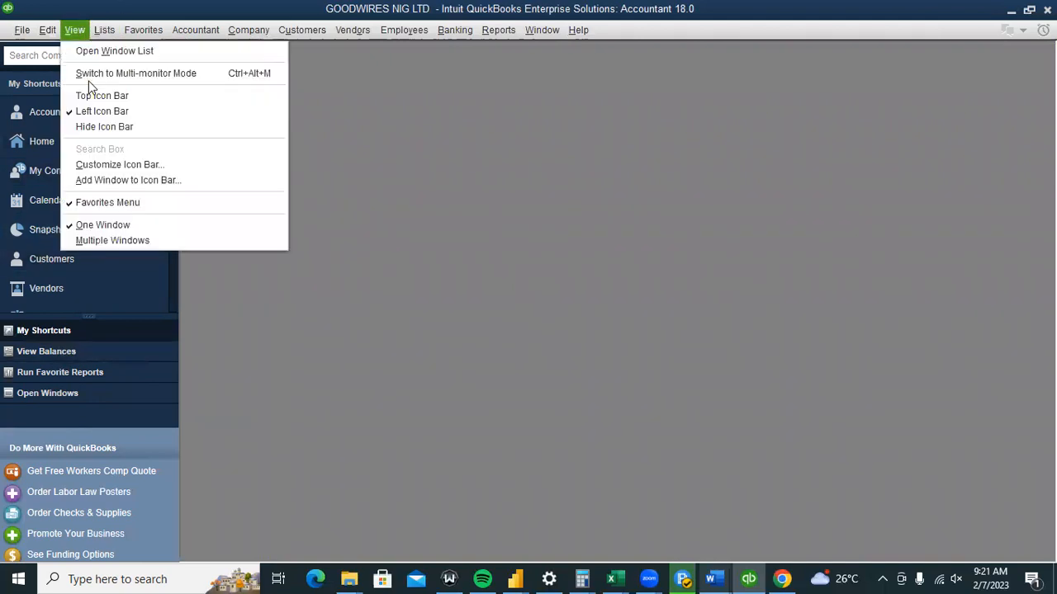
{"action": "left_click", "coordinate": [93, 98]}
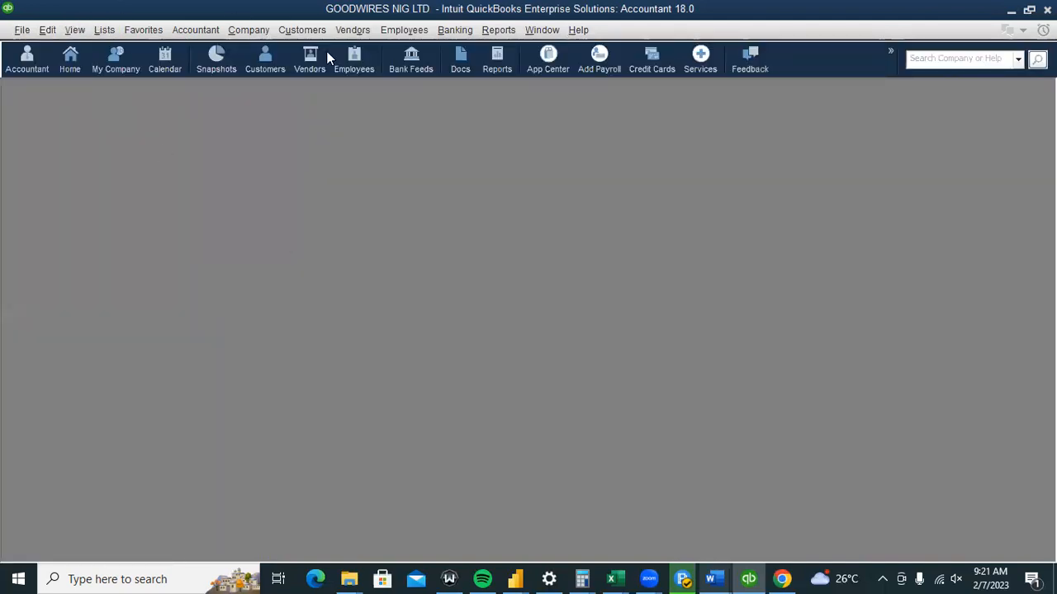
{"action": "left_click", "coordinate": [71, 60]}
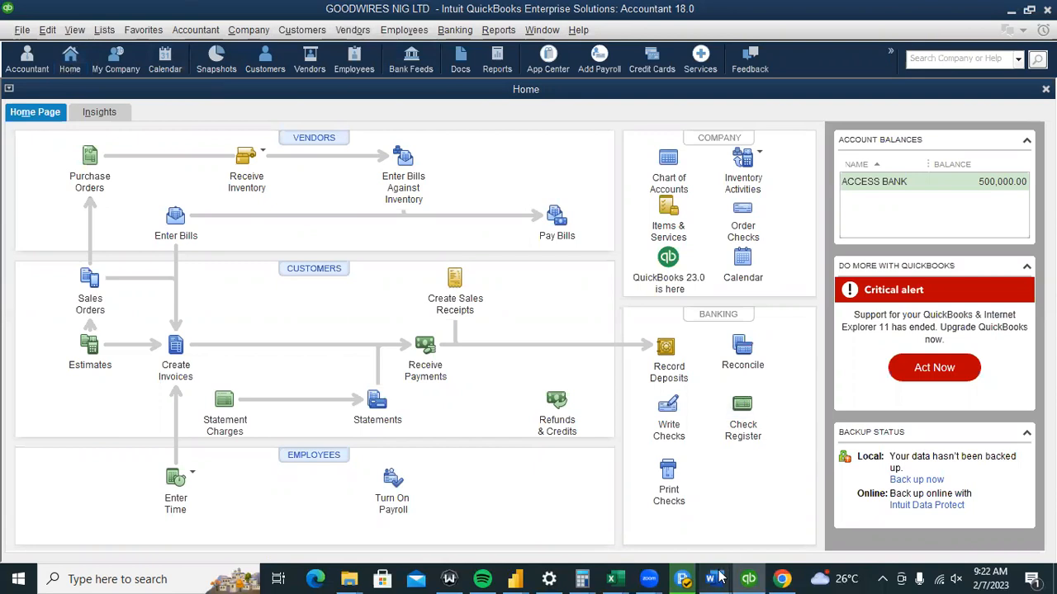
Mark SETUP THE PREFERENCE as (DONE) in the Word step list.
{"action": "mouse_move", "coordinate": [720, 578]}
{"action": "left_click", "coordinate": [793, 524]}
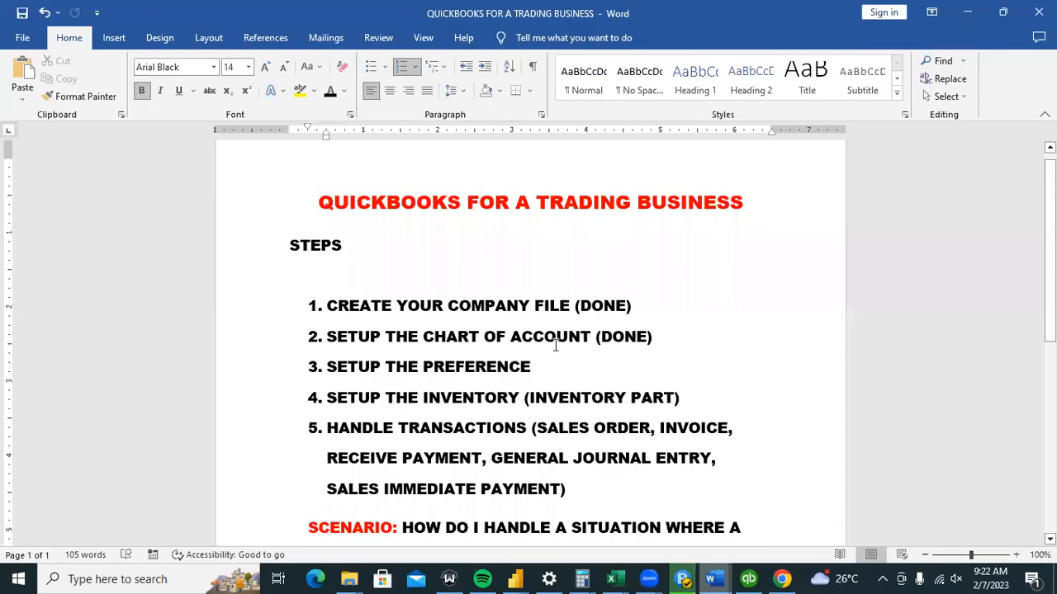
{"action": "left_click", "coordinate": [556, 362]}
{"action": "type", "text": "(done"}
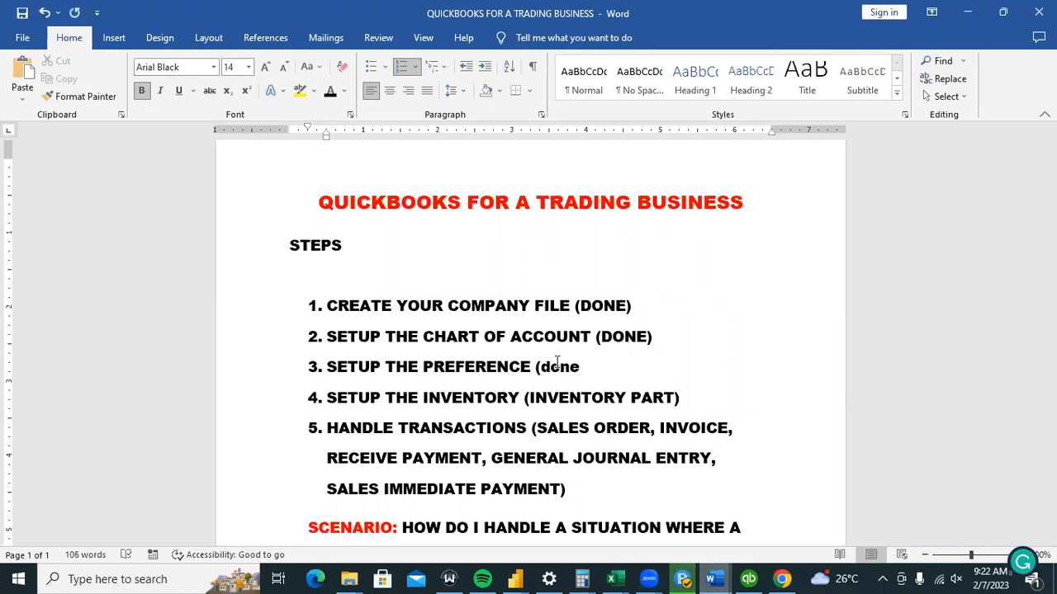
{"action": "key", "text": "BackSpace"}
{"action": "key", "text": "BackSpace"}
{"action": "key", "text": "BackSpace"}
{"action": "key", "text": "BackSpace"}
{"action": "type", "text": "DONE)"}
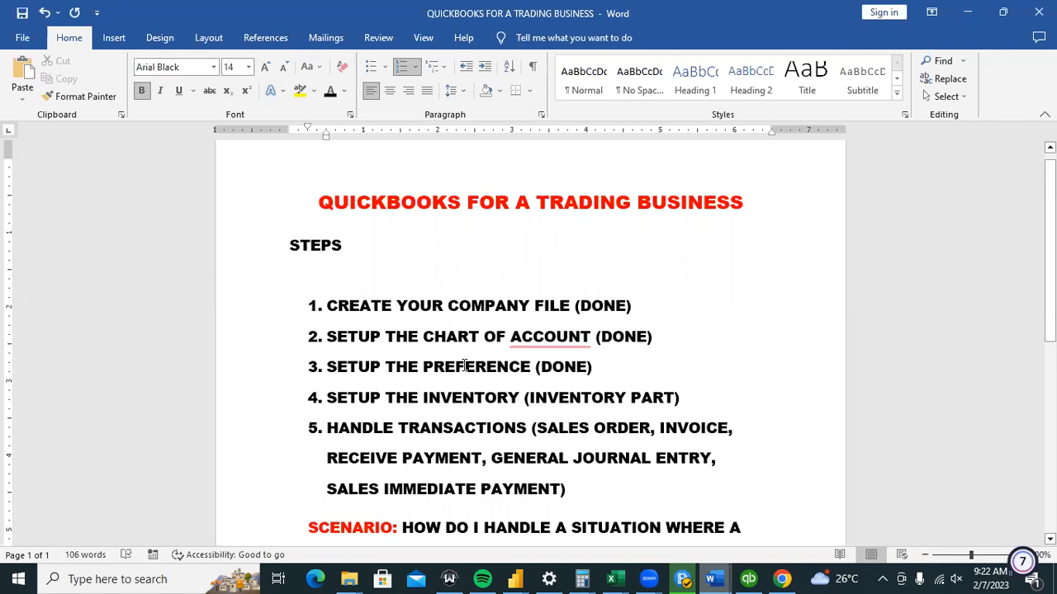
Insert 'CLASSES &' before INVENTORY in step 4, then return to QuickBooks.
{"action": "left_click", "coordinate": [423, 398]}
{"action": "type", "text": "CL"}
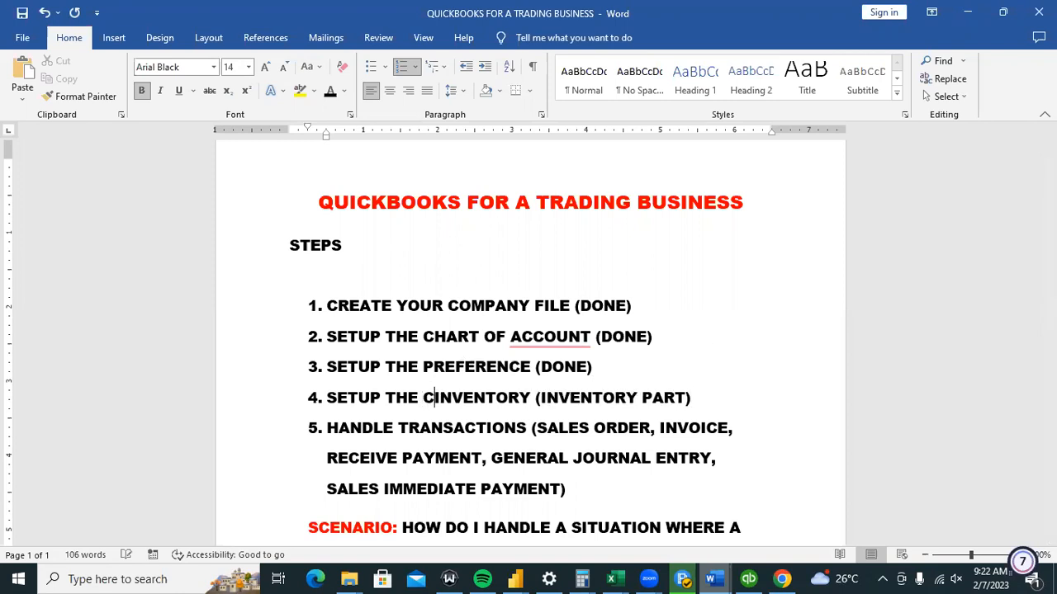
{"action": "type", "text": "ASSES A"}
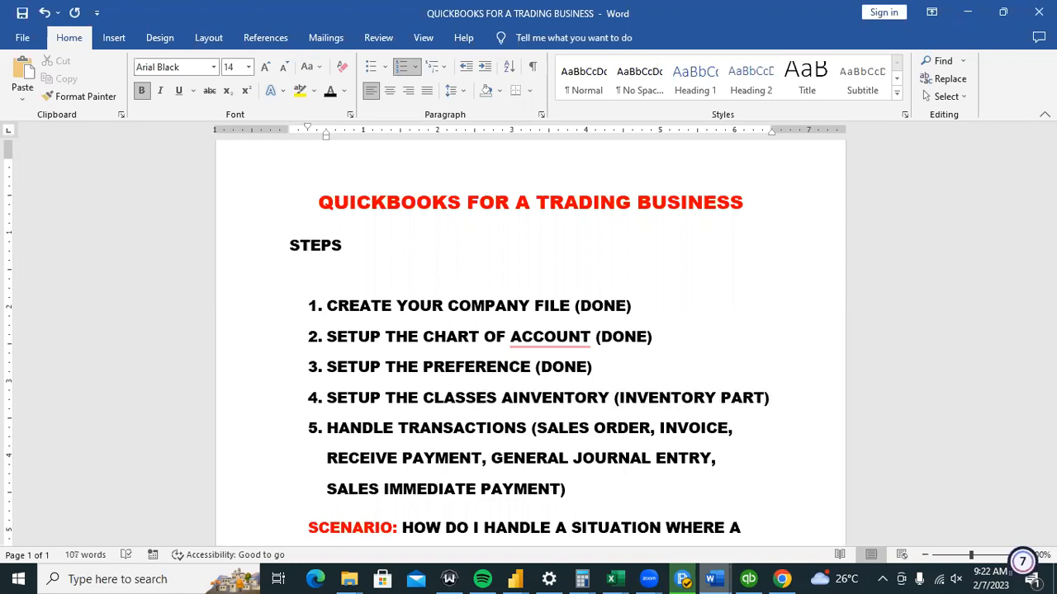
{"action": "key", "text": "BackSpace"}
{"action": "type", "text": "&"}
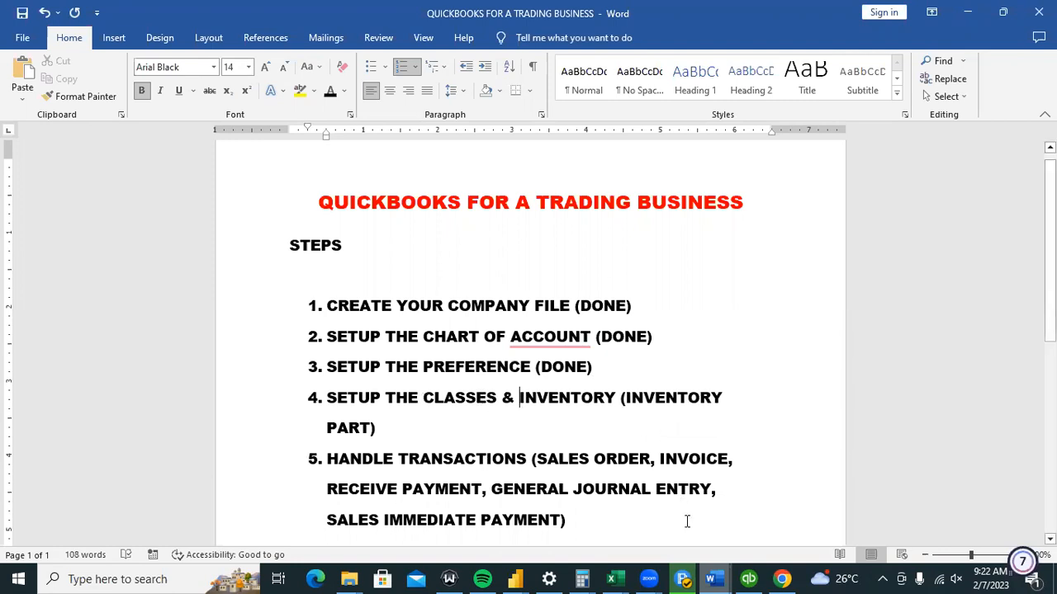
{"action": "left_click", "coordinate": [747, 578]}
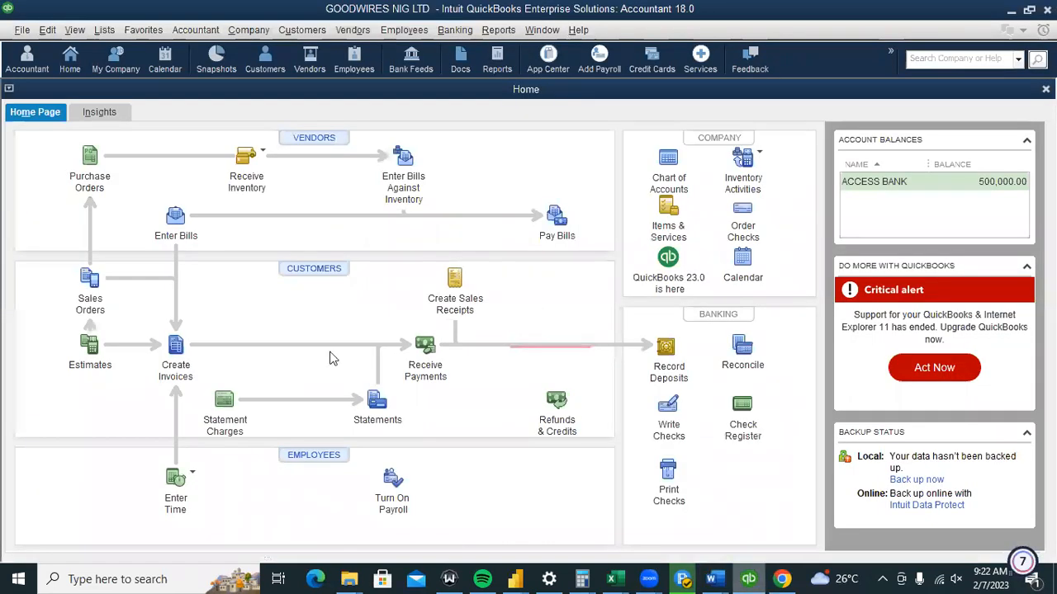
Dismiss the tray popup, open Lists > Class List, and choose Class > New.
{"action": "left_click", "coordinate": [883, 579]}
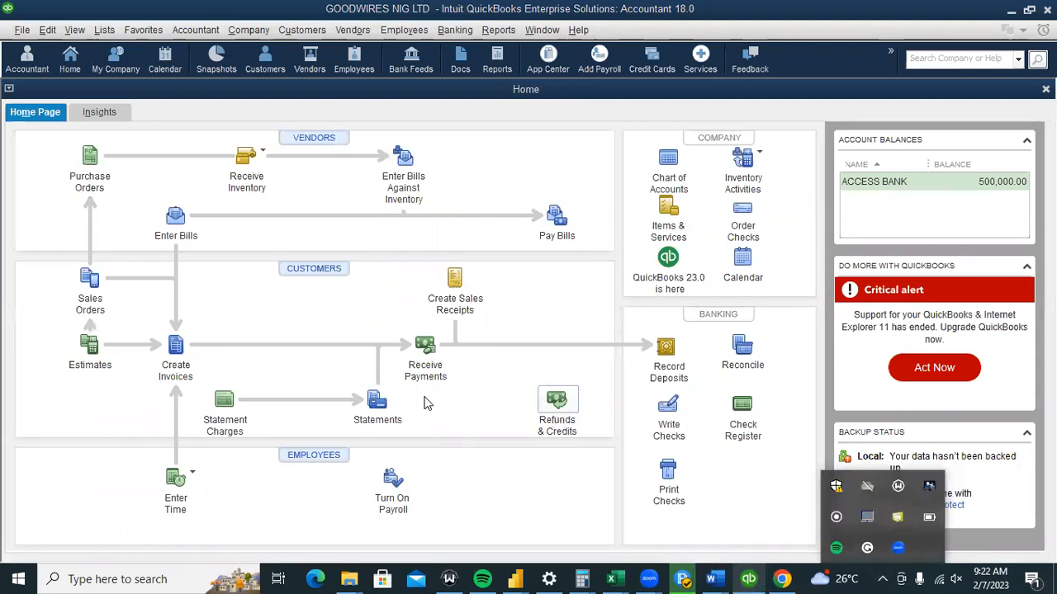
{"action": "left_click", "coordinate": [715, 305]}
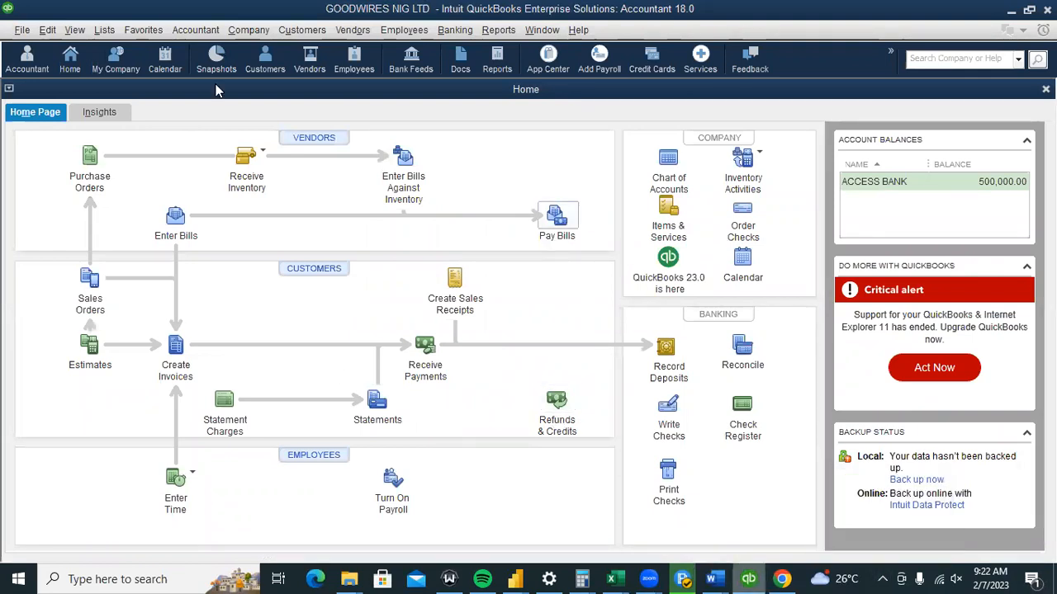
{"action": "left_click", "coordinate": [104, 29]}
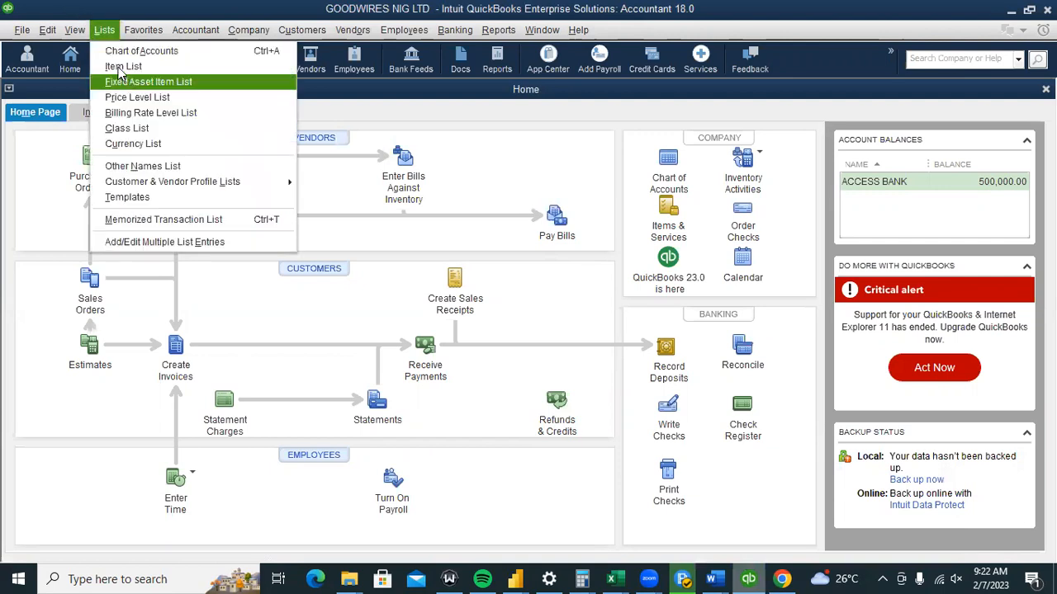
{"action": "left_click", "coordinate": [132, 128]}
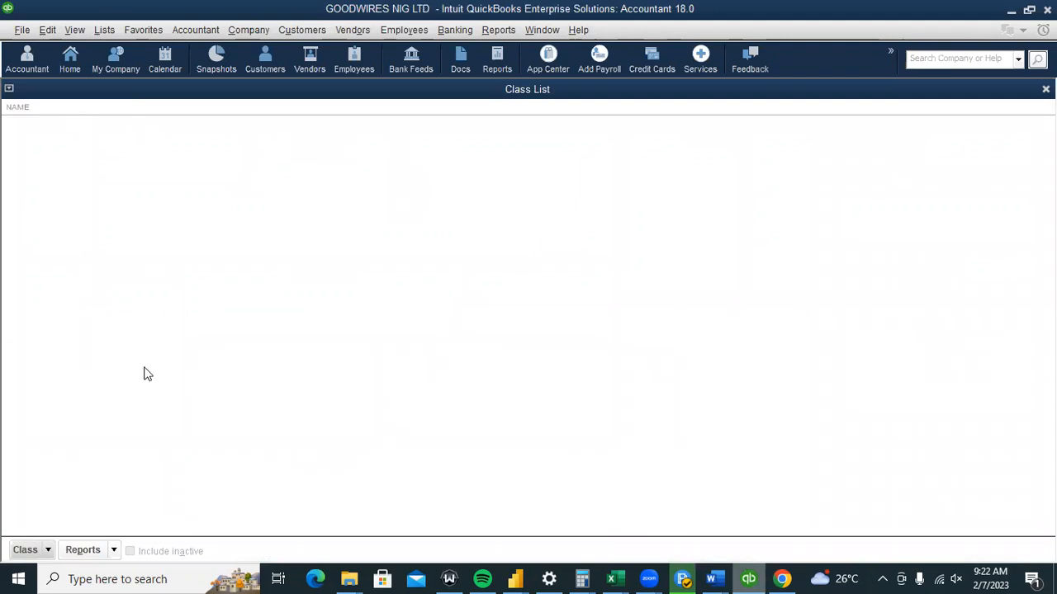
{"action": "left_click", "coordinate": [35, 553]}
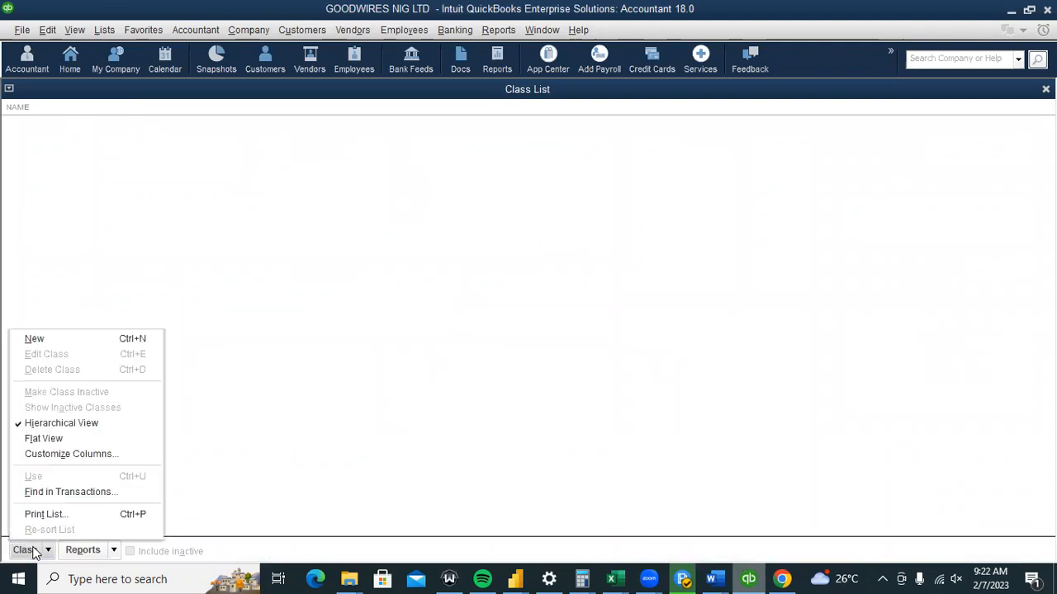
{"action": "left_click", "coordinate": [34, 339]}
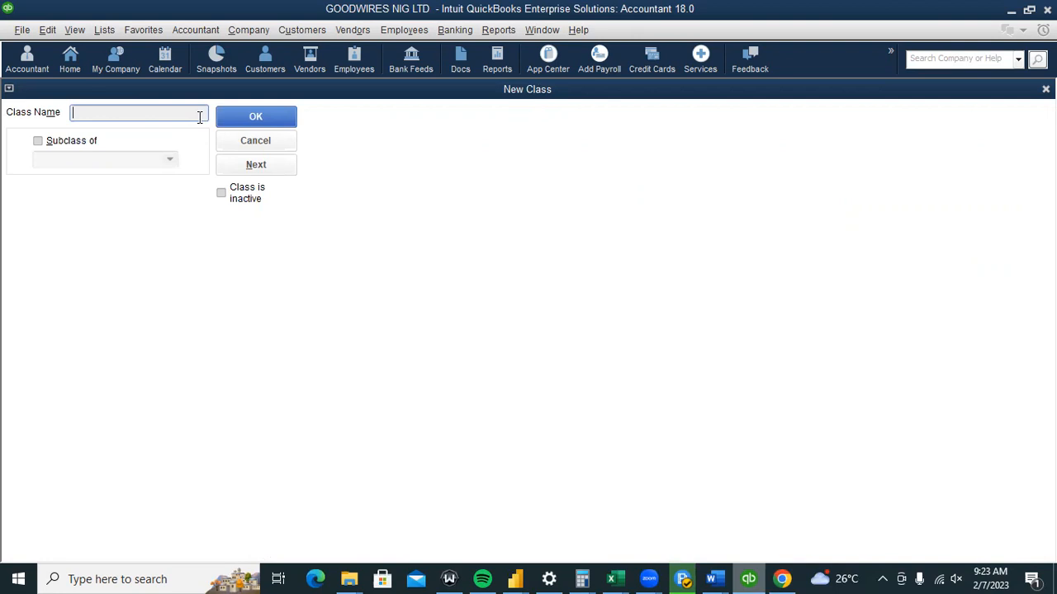
Save a class named 1MM WIRES, then start another new class.
{"action": "type", "text": "1MM WIRES"}
{"action": "left_click", "coordinate": [252, 120]}
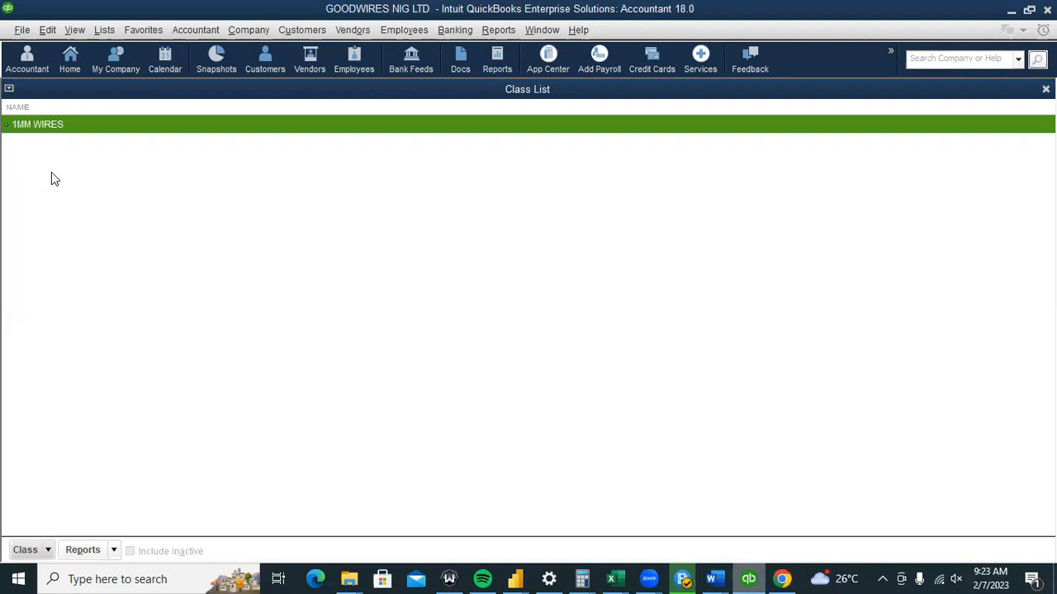
{"action": "left_click", "coordinate": [46, 551]}
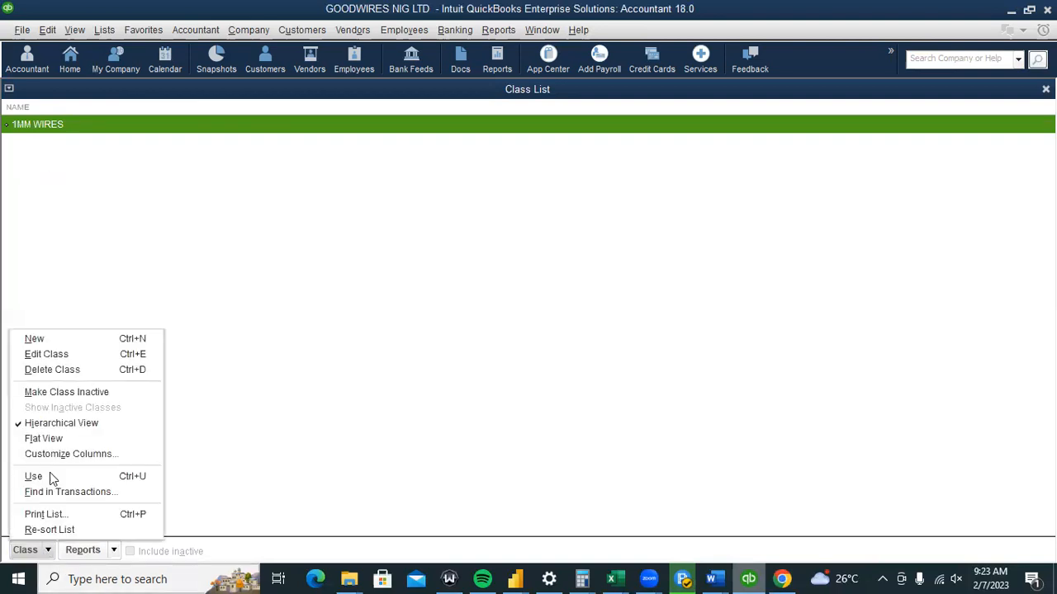
{"action": "left_click", "coordinate": [69, 343]}
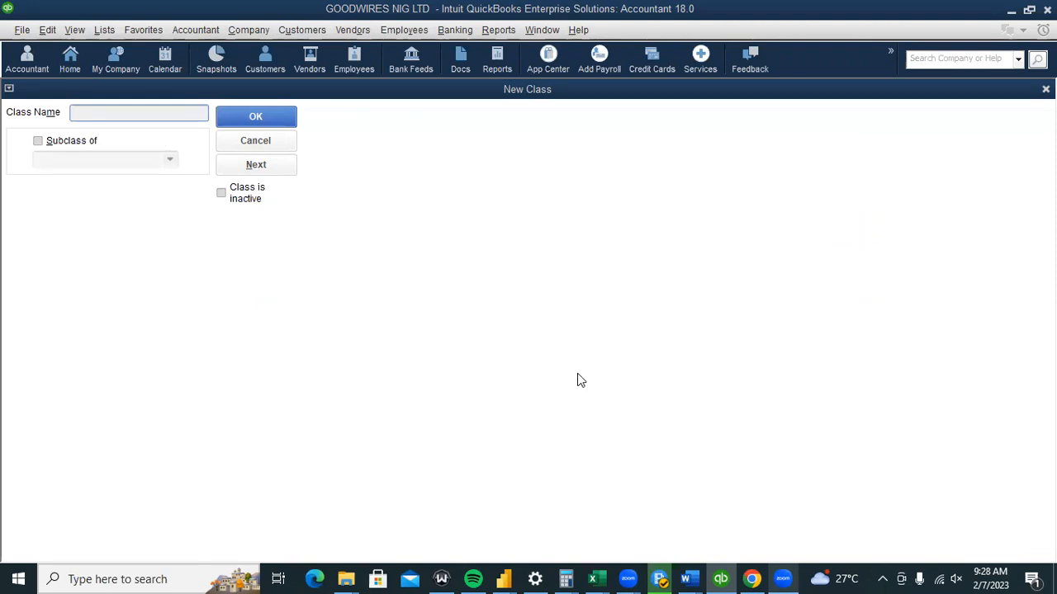
Add 1MM WIRE RED as a subclass of 1MM WIRES.
{"action": "left_click", "coordinate": [884, 577]}
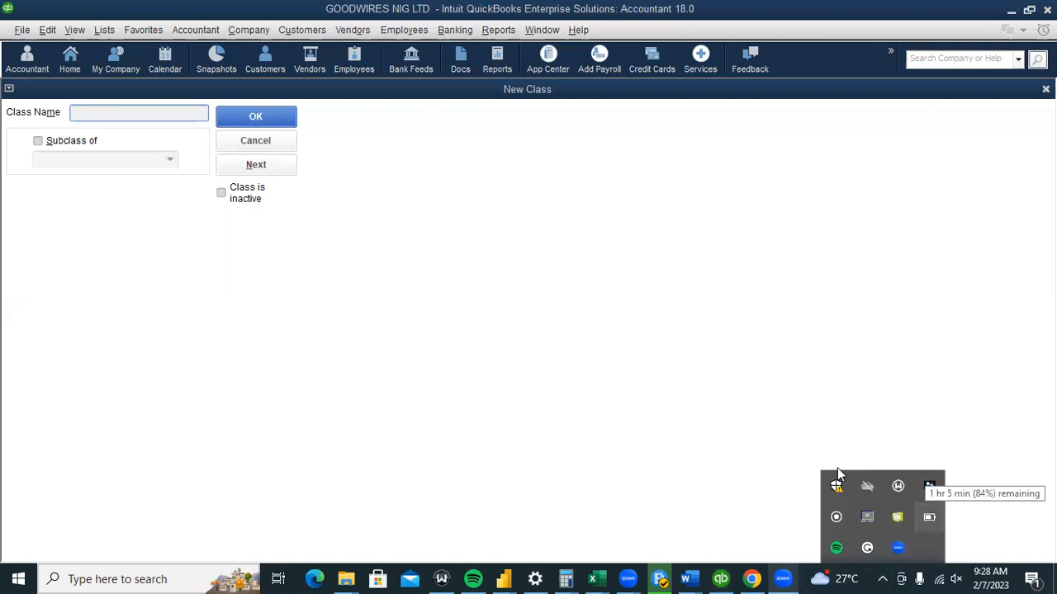
{"action": "left_click", "coordinate": [630, 346]}
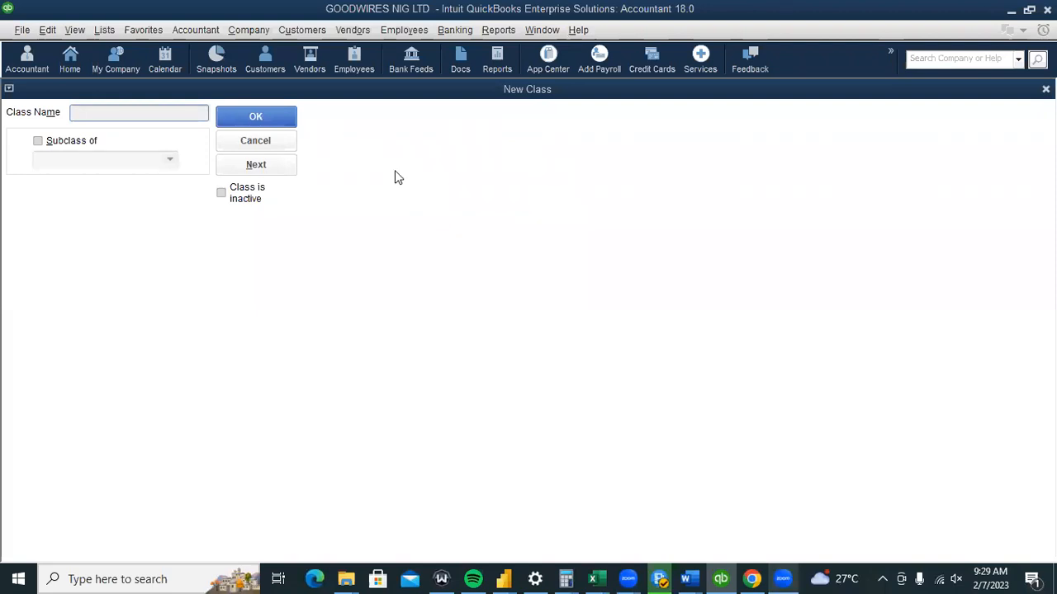
{"action": "left_click", "coordinate": [198, 114]}
{"action": "type", "text": "1MM "}
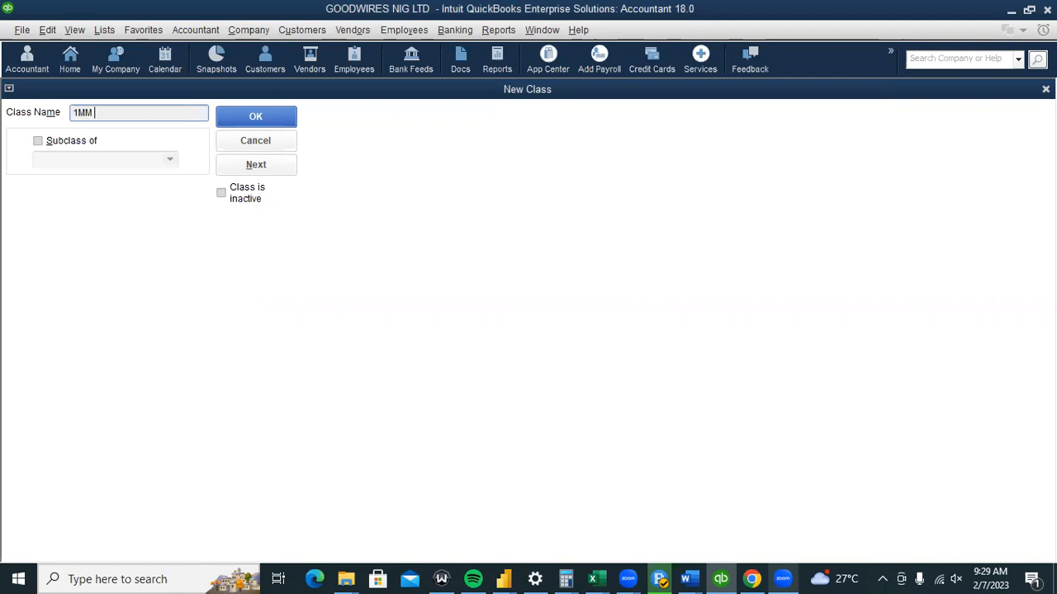
{"action": "type", "text": "WIRE REDD"}
{"action": "key", "text": "BackSpace"}
{"action": "left_click", "coordinate": [106, 153]}
{"action": "left_click", "coordinate": [169, 160]}
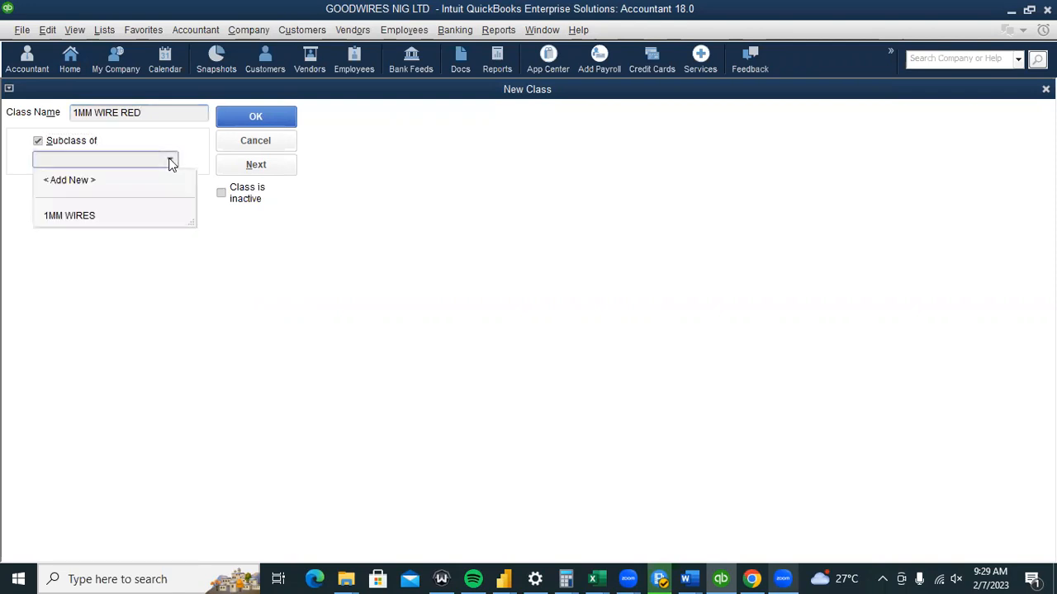
{"action": "left_click", "coordinate": [299, 105]}
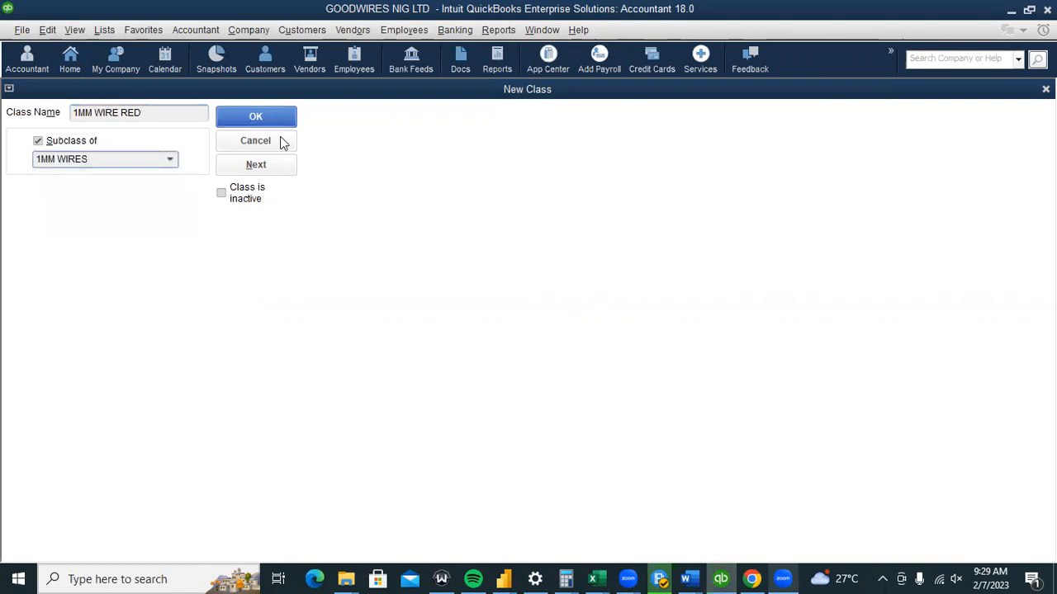
{"action": "left_click", "coordinate": [279, 169]}
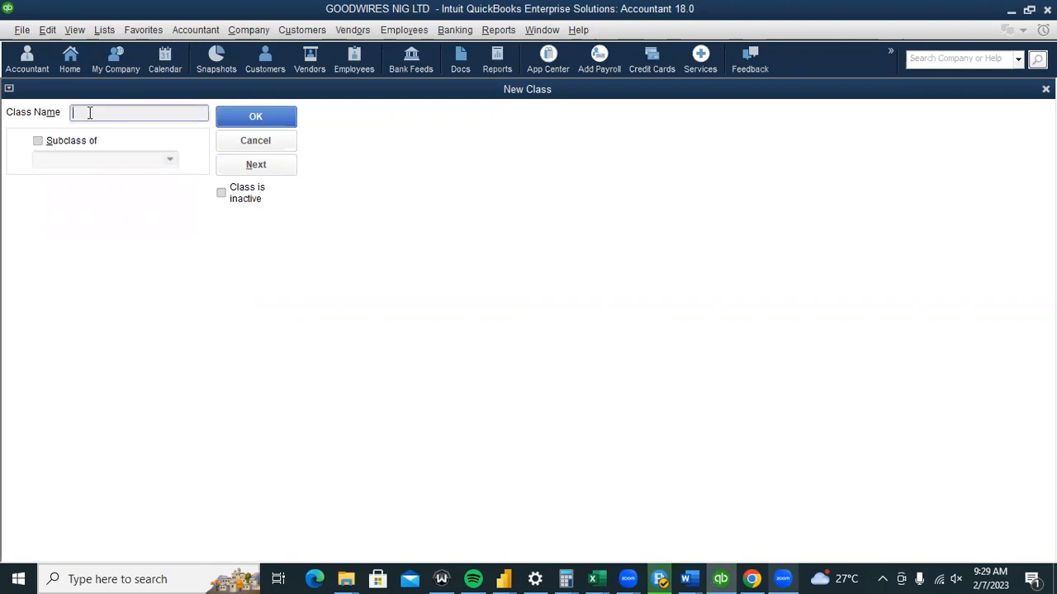
Add 1MM WIRE GREEN as a subclass of 1MM WIRES.
{"action": "type", "text": "1MM WIRE"}
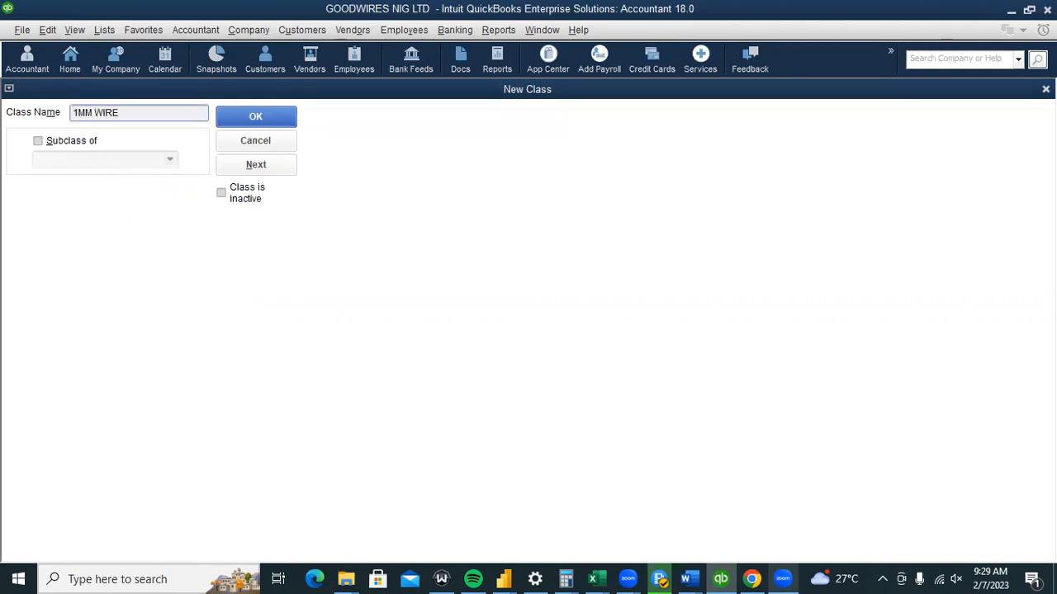
{"action": "type", "text": " GREEN"}
{"action": "left_click", "coordinate": [78, 144]}
{"action": "left_click", "coordinate": [92, 159]}
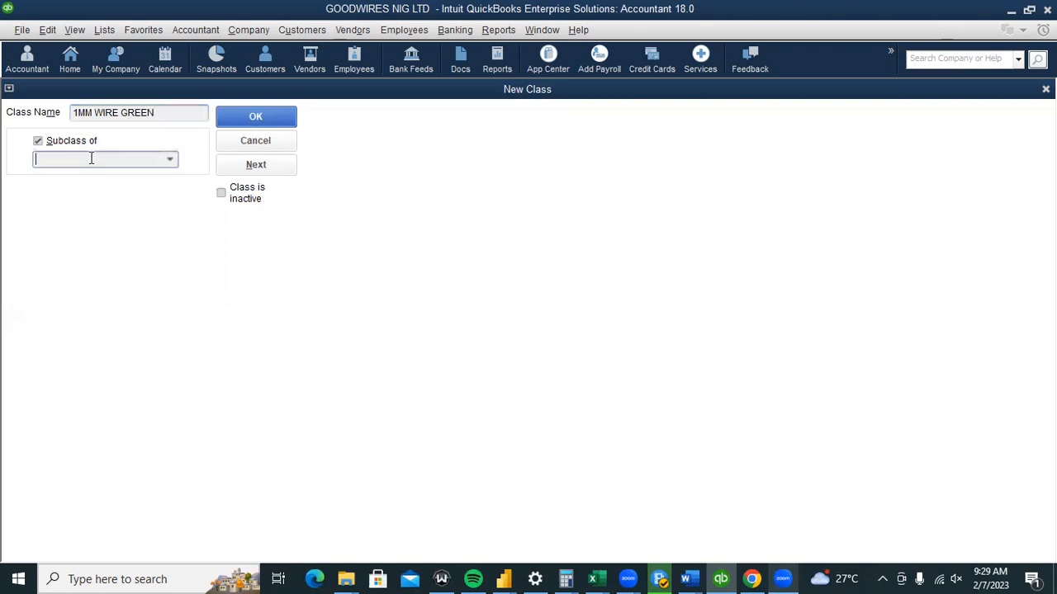
{"action": "type", "text": "1MM WIRES"}
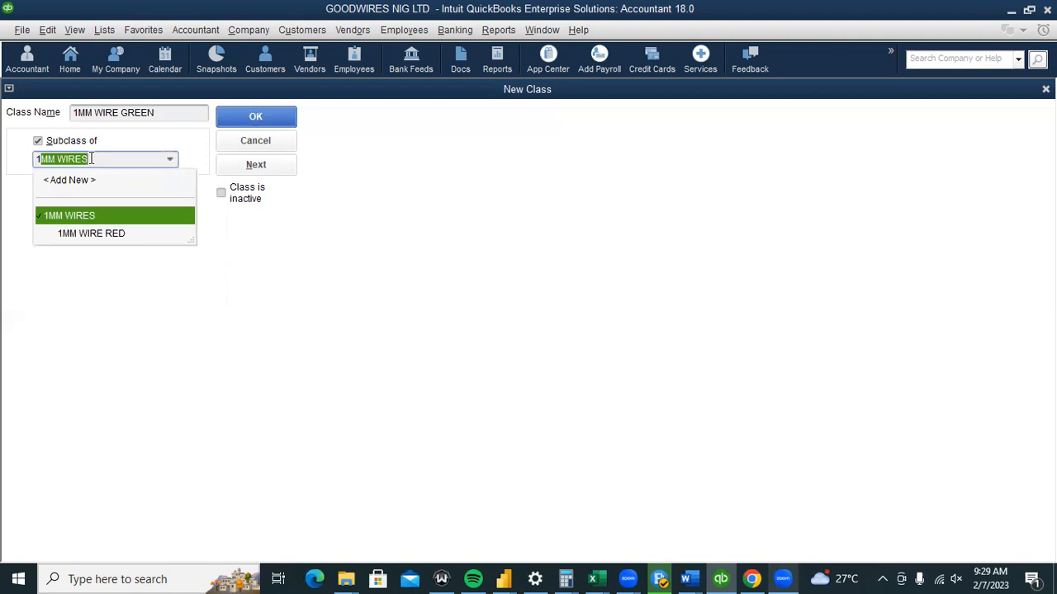
{"action": "left_click", "coordinate": [256, 164]}
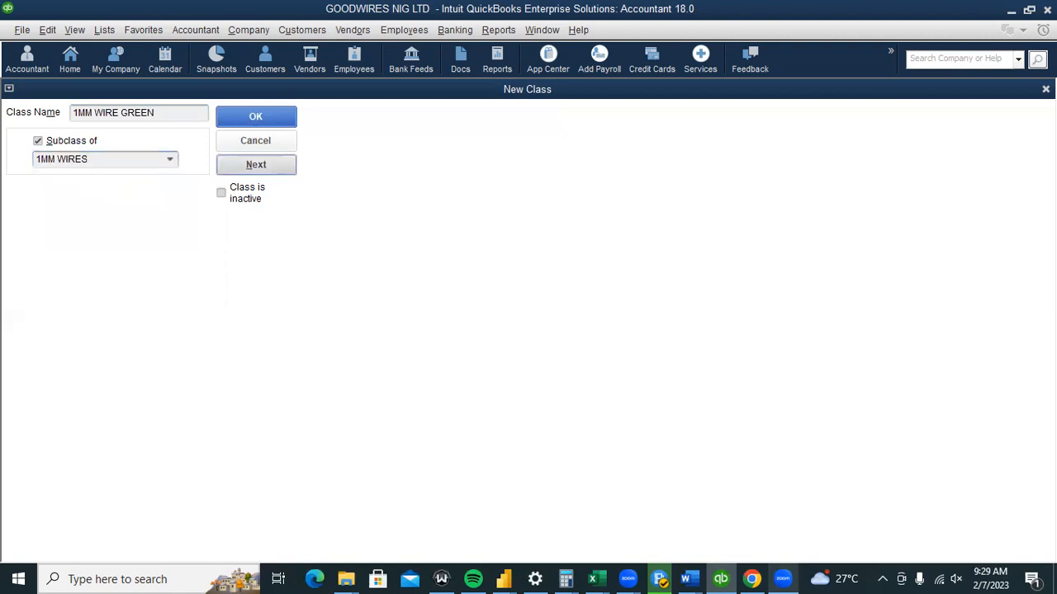
Add 1MM WIRE BLACK as a subclass of 1MM WIRES and finish.
{"action": "type", "text": "1"}
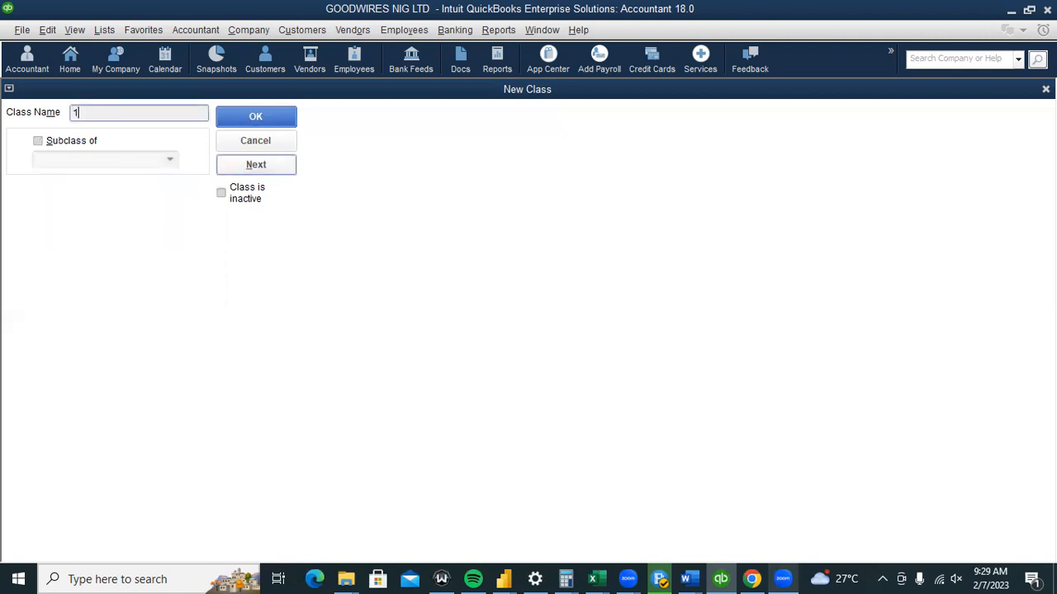
{"action": "type", "text": "MM WIRE BLACK"}
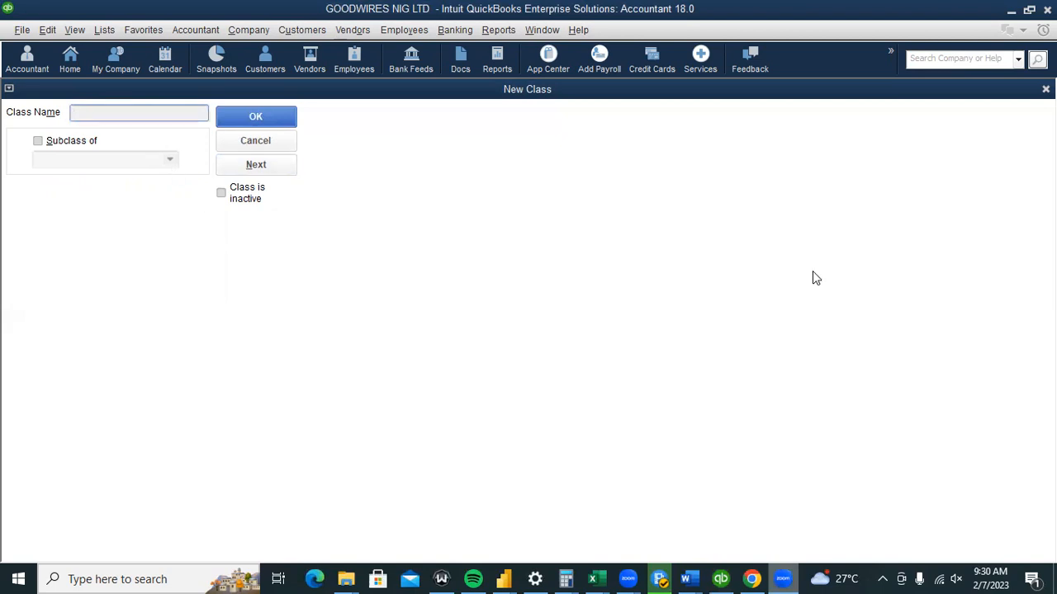
{"action": "left_click", "coordinate": [86, 142]}
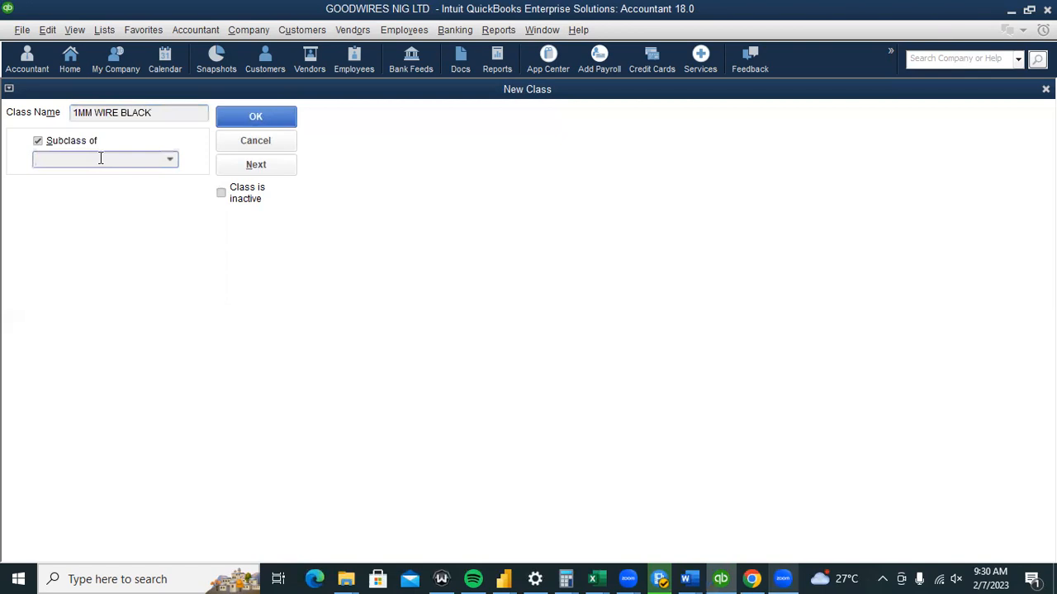
{"action": "type", "text": "1MM WIRES"}
{"action": "left_click", "coordinate": [101, 159]}
{"action": "left_click", "coordinate": [261, 117]}
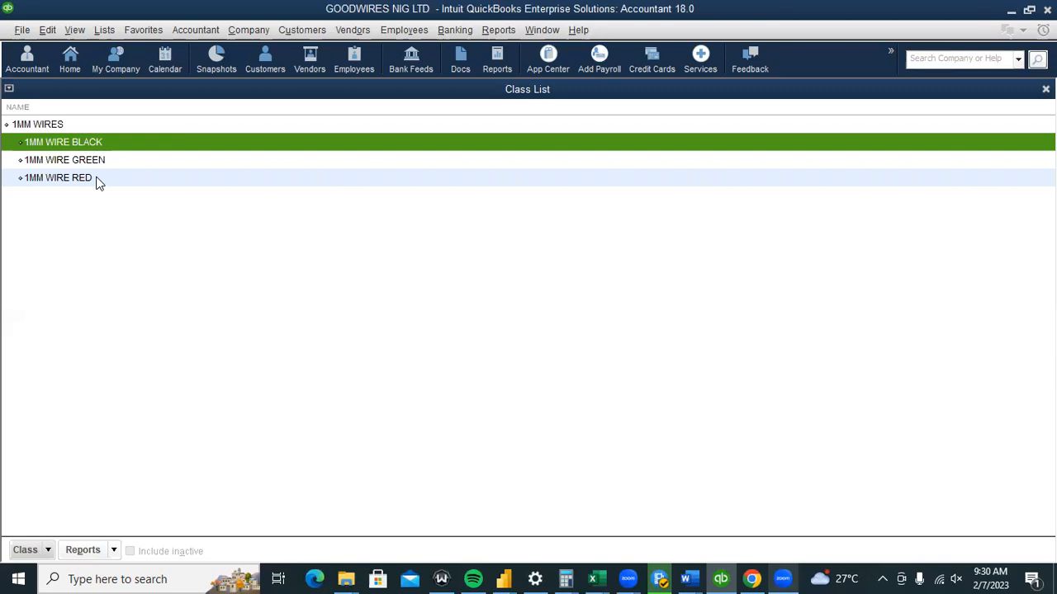
{"action": "left_click", "coordinate": [270, 263]}
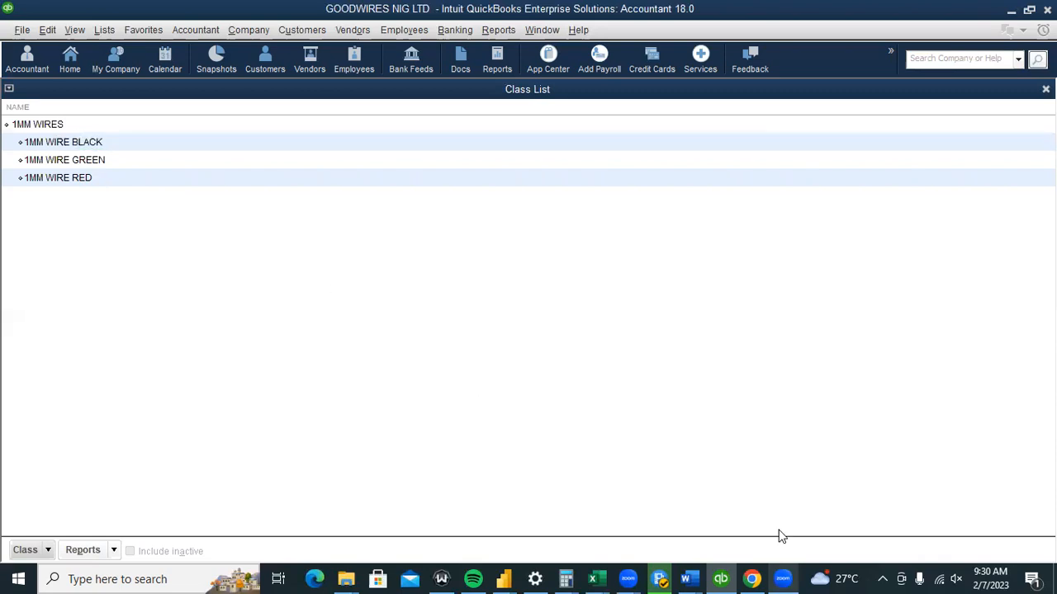
{"action": "mouse_move", "coordinate": [690, 572]}
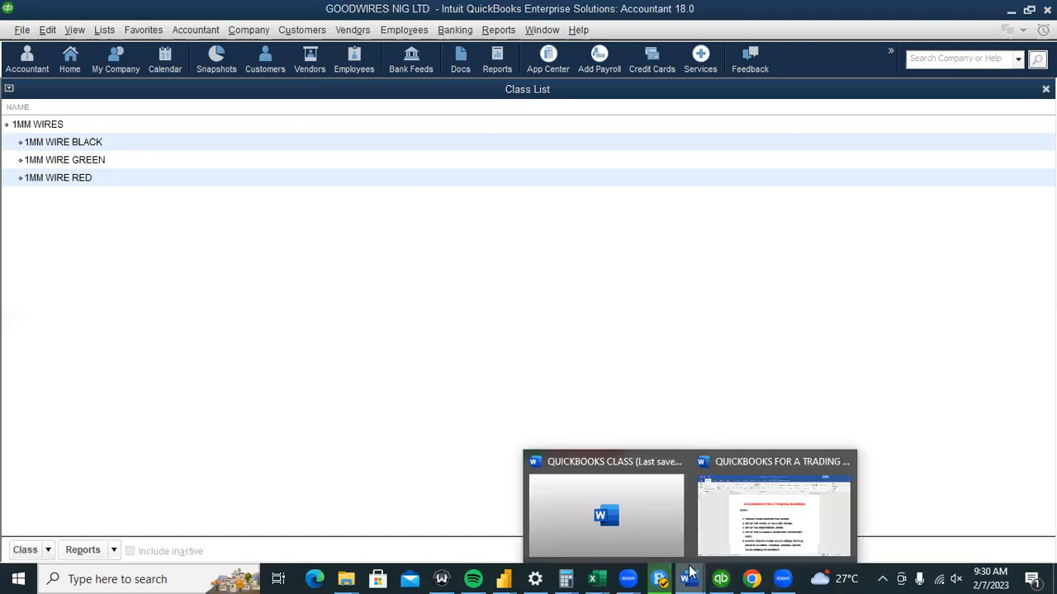
{"action": "left_click", "coordinate": [717, 546]}
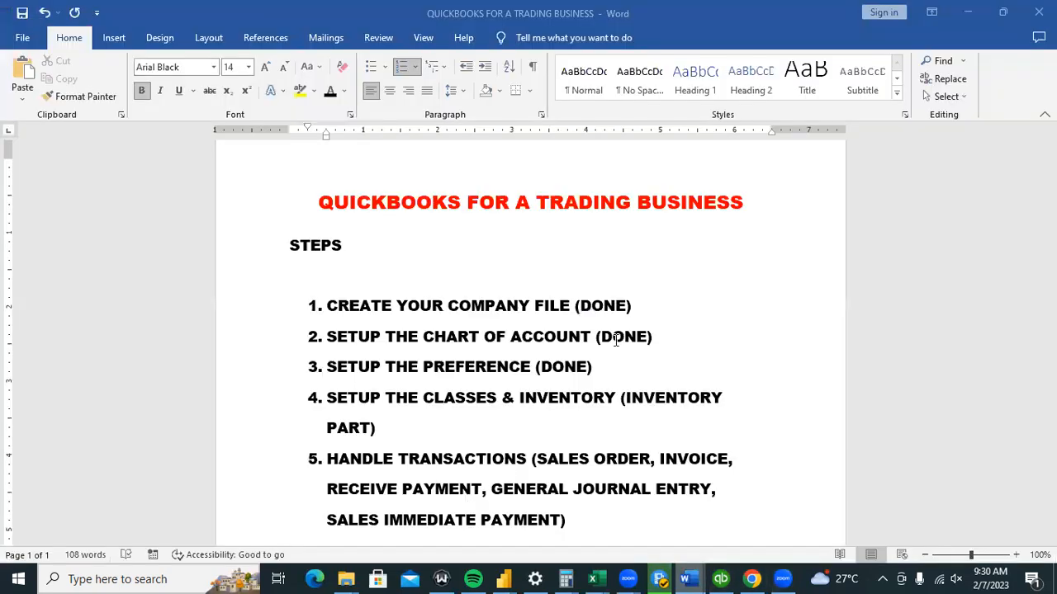
{"action": "left_click", "coordinate": [720, 578]}
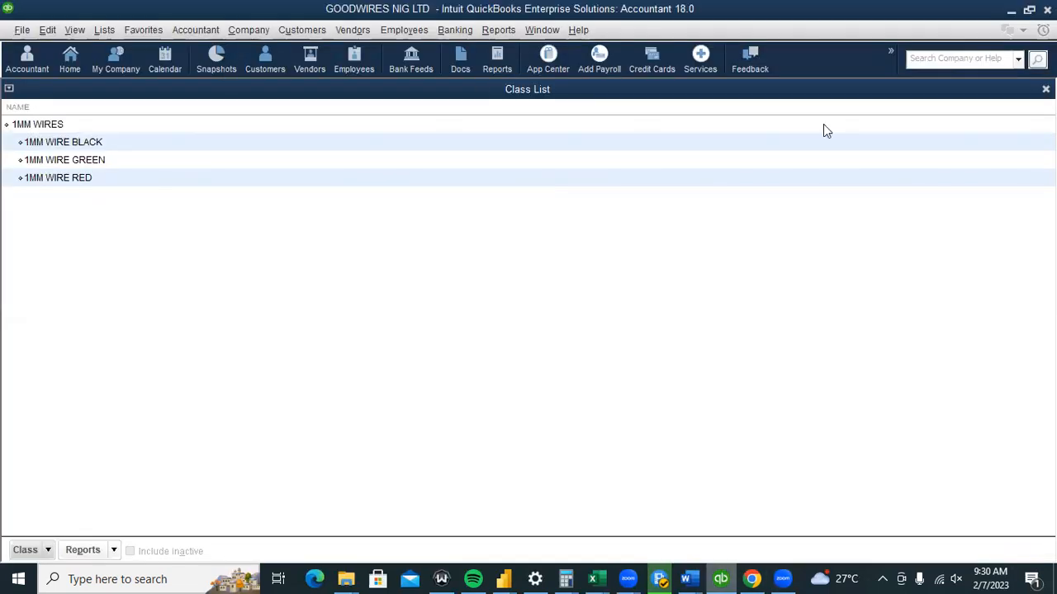
{"action": "key", "text": "Escape"}
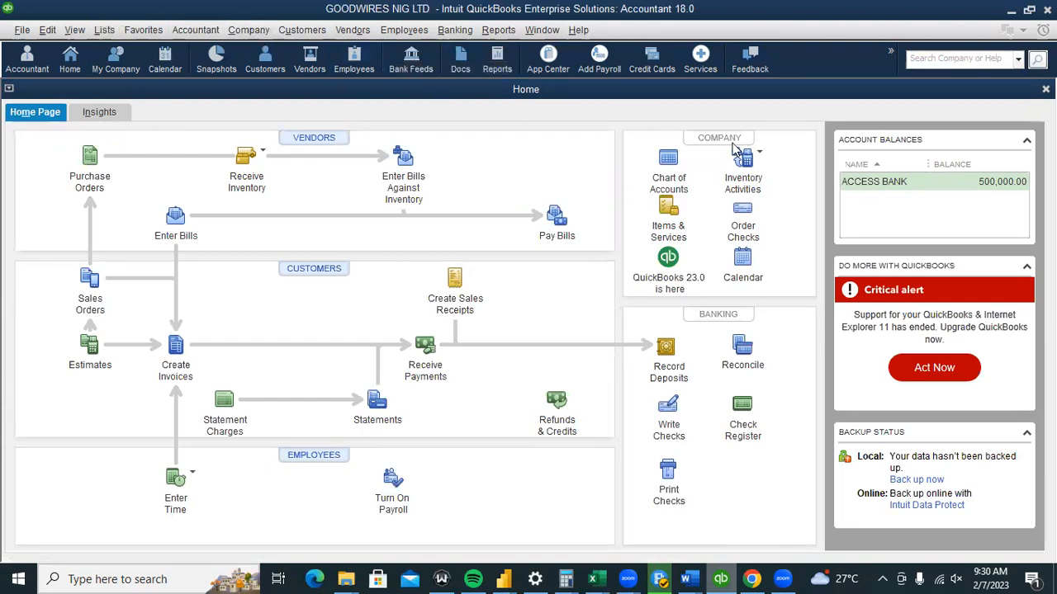
From Items & Services, create a new item of type Inventory Part and focus Item Name.
{"action": "left_click", "coordinate": [670, 213]}
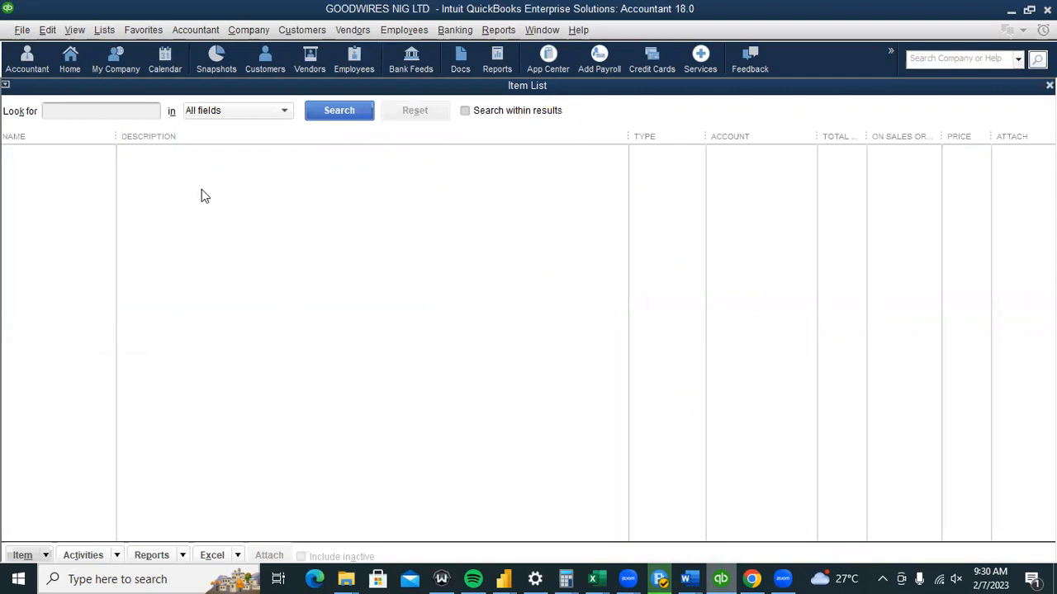
{"action": "left_click", "coordinate": [154, 110]}
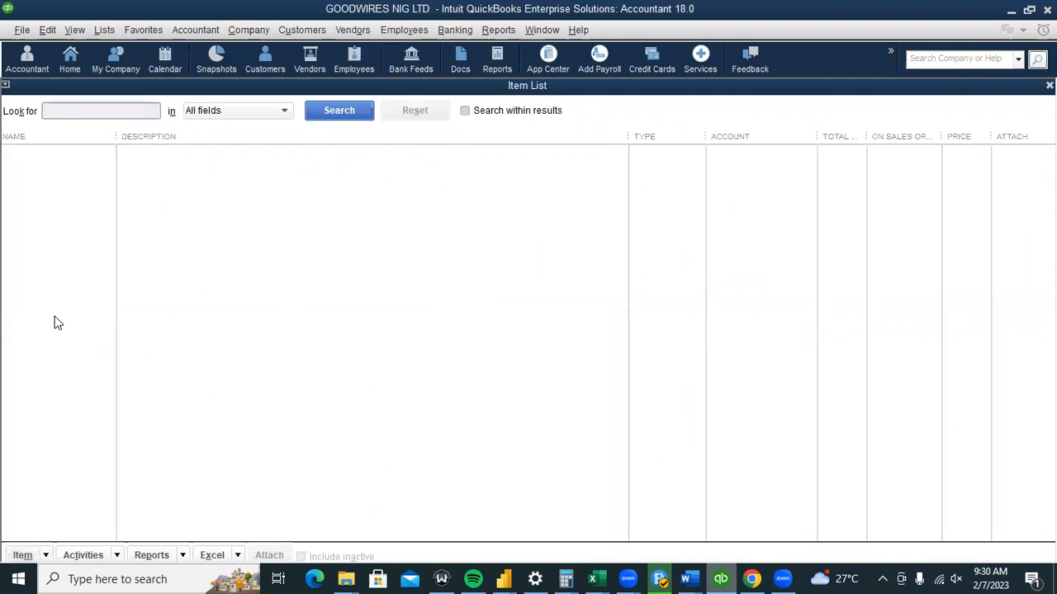
{"action": "left_click", "coordinate": [45, 555]}
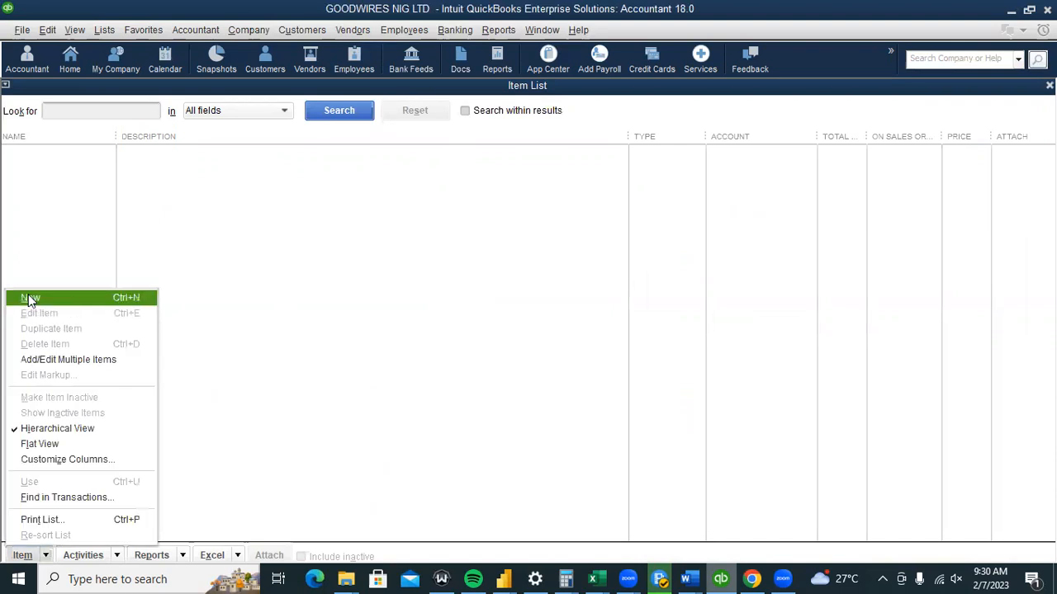
{"action": "left_click", "coordinate": [30, 300]}
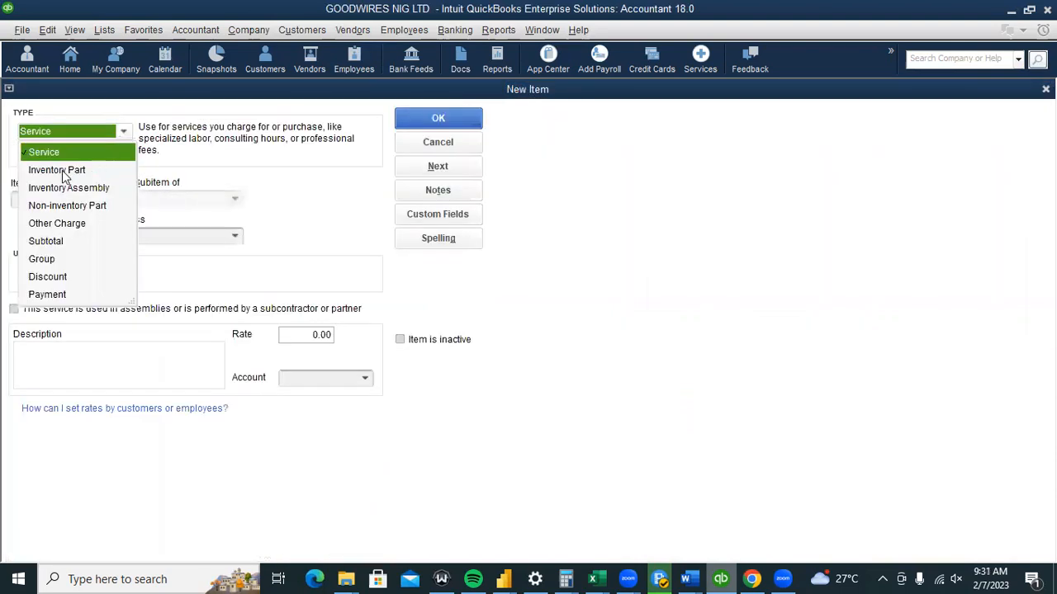
{"action": "left_click", "coordinate": [56, 171]}
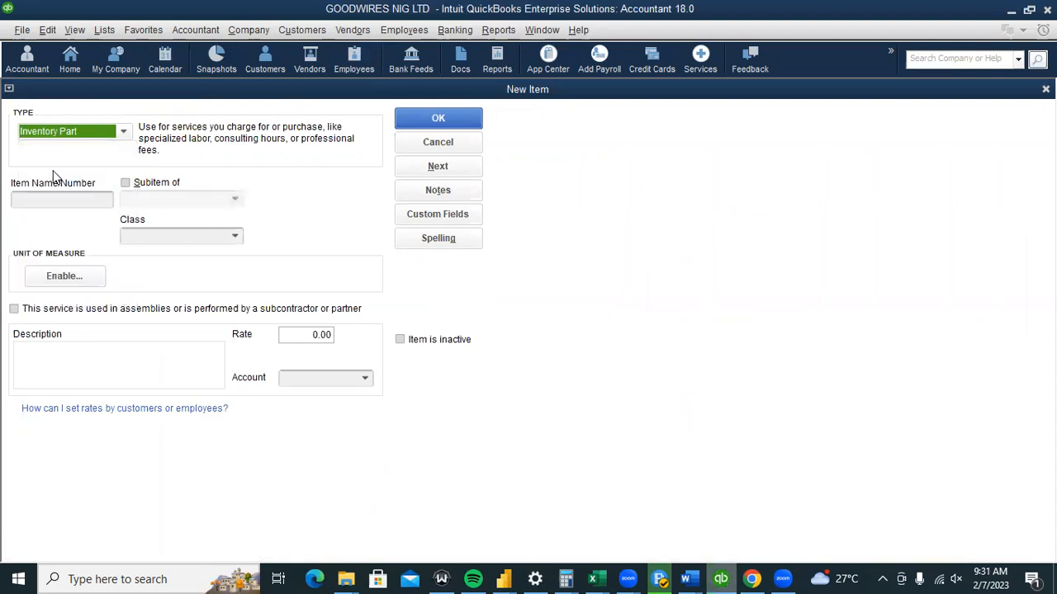
{"action": "left_click", "coordinate": [70, 199]}
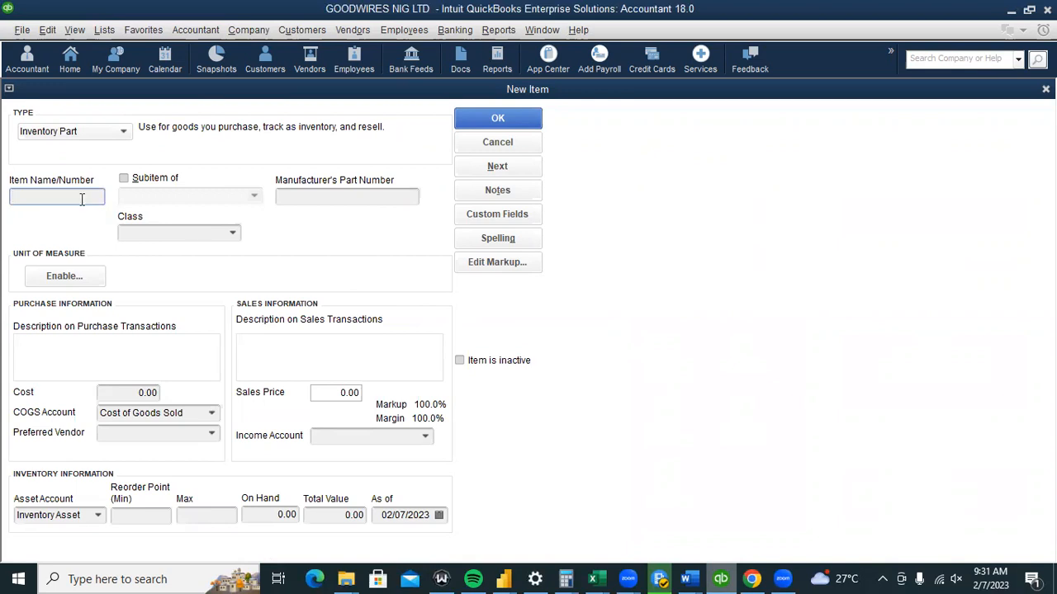
Name the item 1MM WIRE RED, set class 1MM WIRES:1MM WIRE RED, and start enabling units of measure.
{"action": "type", "text": "1"}
{"action": "key", "text": "BackSpace"}
{"action": "type", "text": "1MM WIRES RED"}
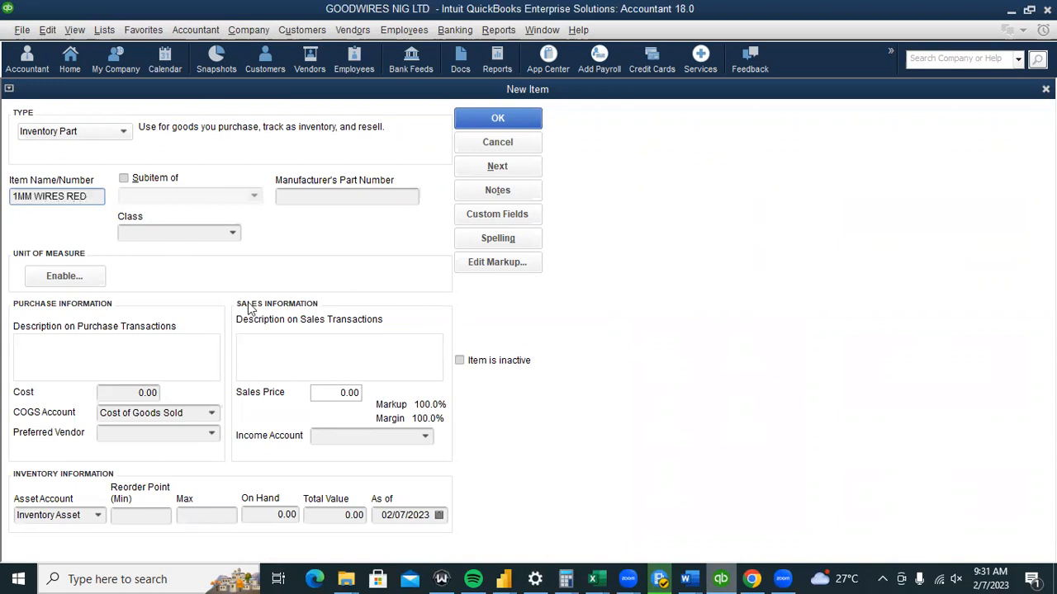
{"action": "left_click", "coordinate": [232, 234]}
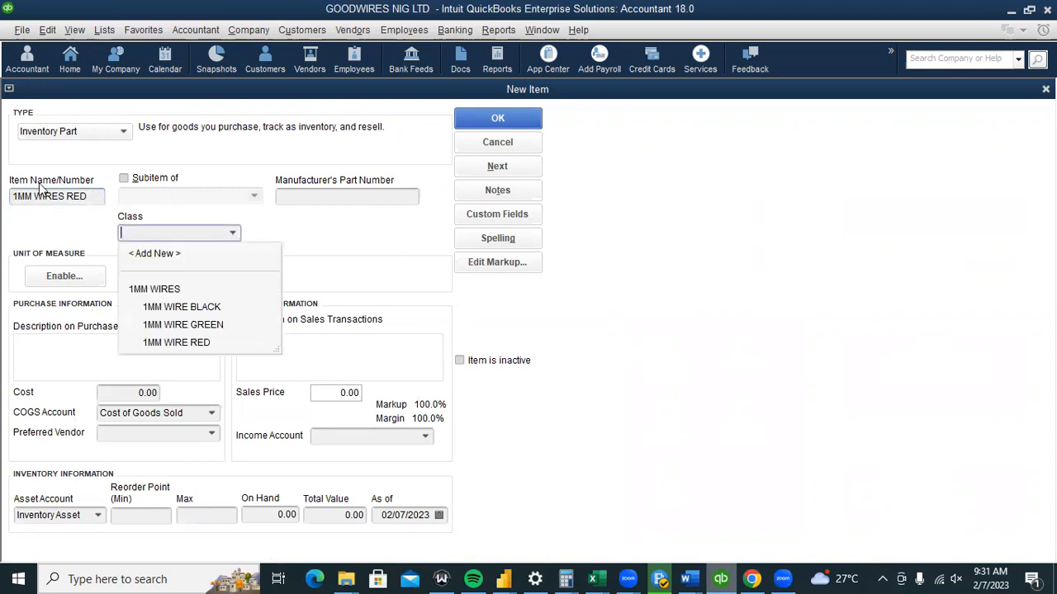
{"action": "left_click", "coordinate": [186, 343]}
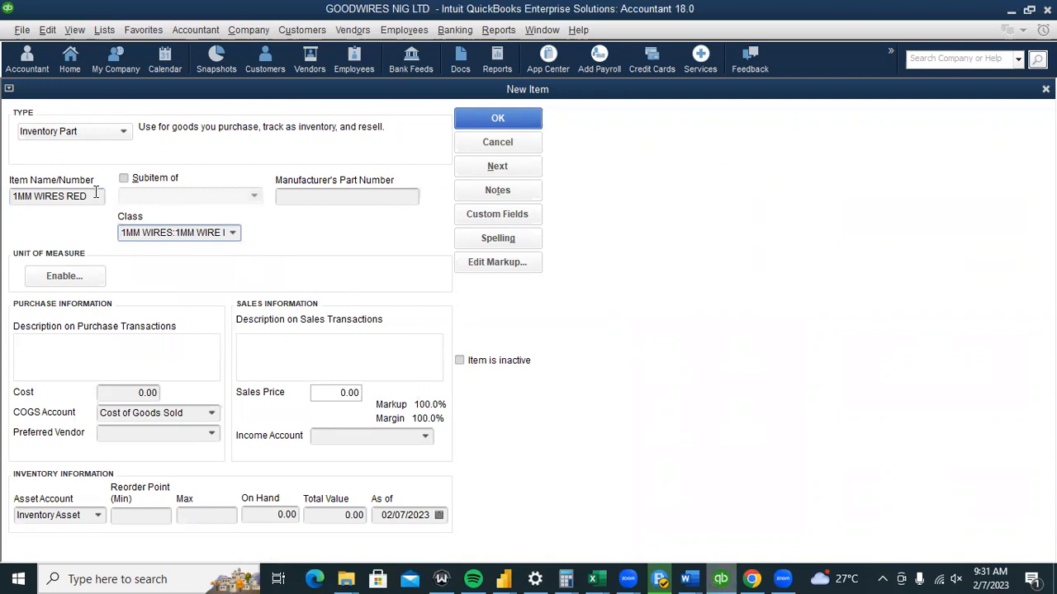
{"action": "left_click", "coordinate": [69, 195]}
{"action": "key", "text": "BackSpace"}
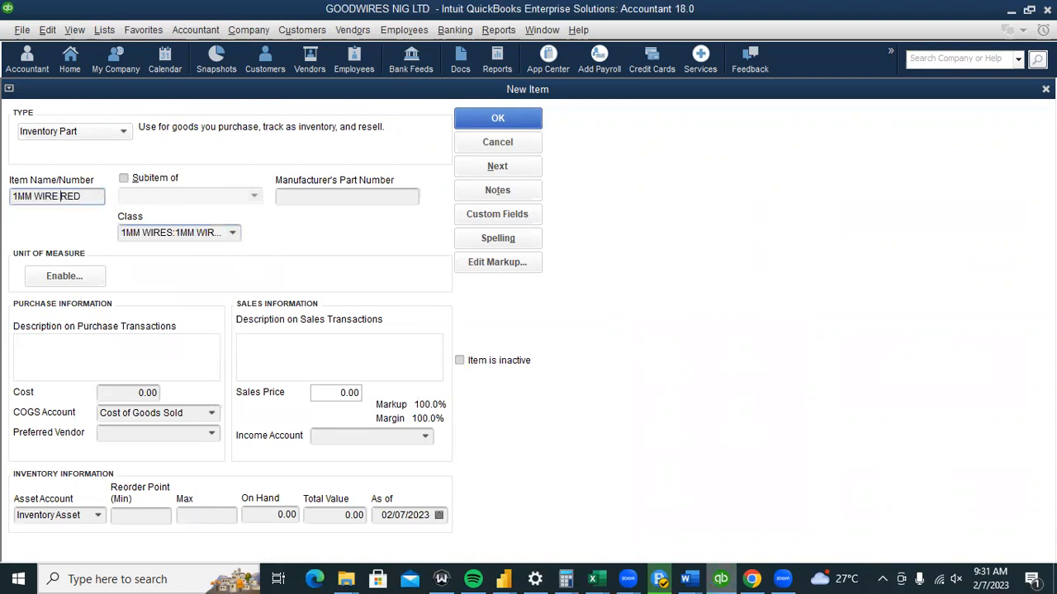
{"action": "left_click", "coordinate": [82, 278]}
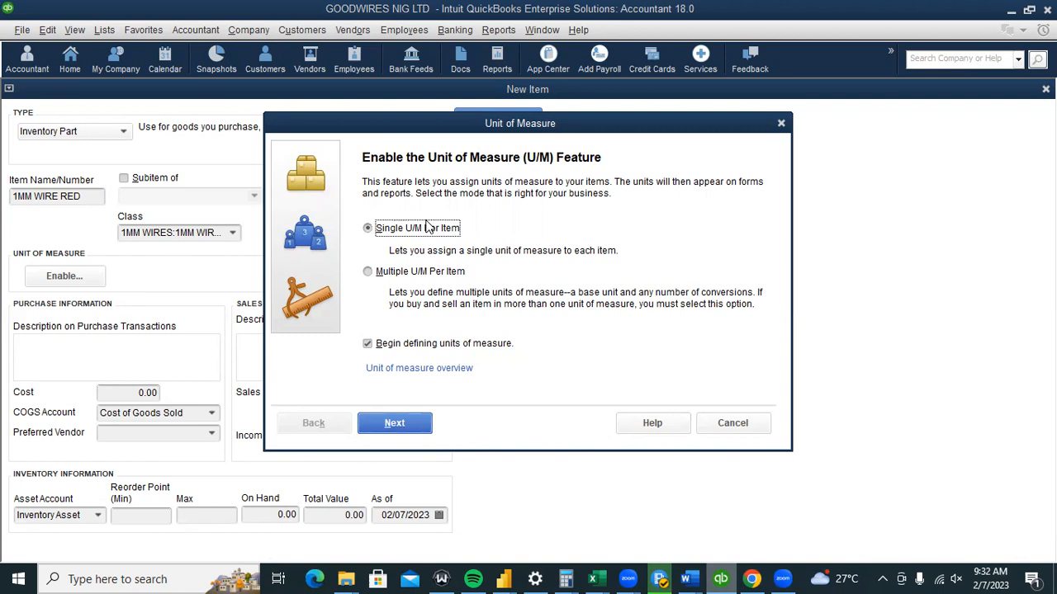
Choose a single unit of measure of type Length, using a custom Other unit.
{"action": "key", "text": "Return"}
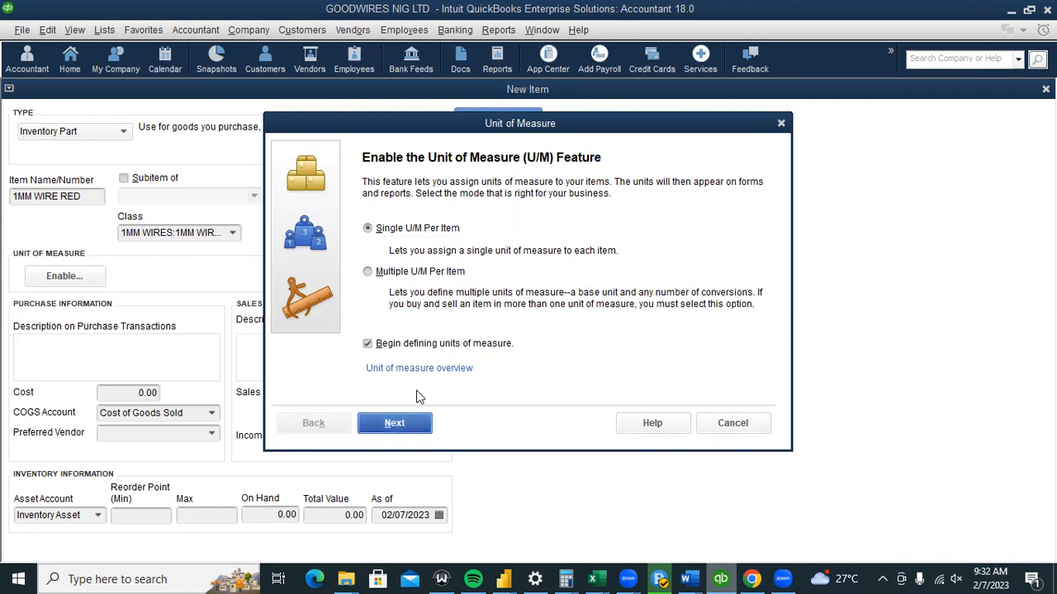
{"action": "left_click", "coordinate": [426, 227]}
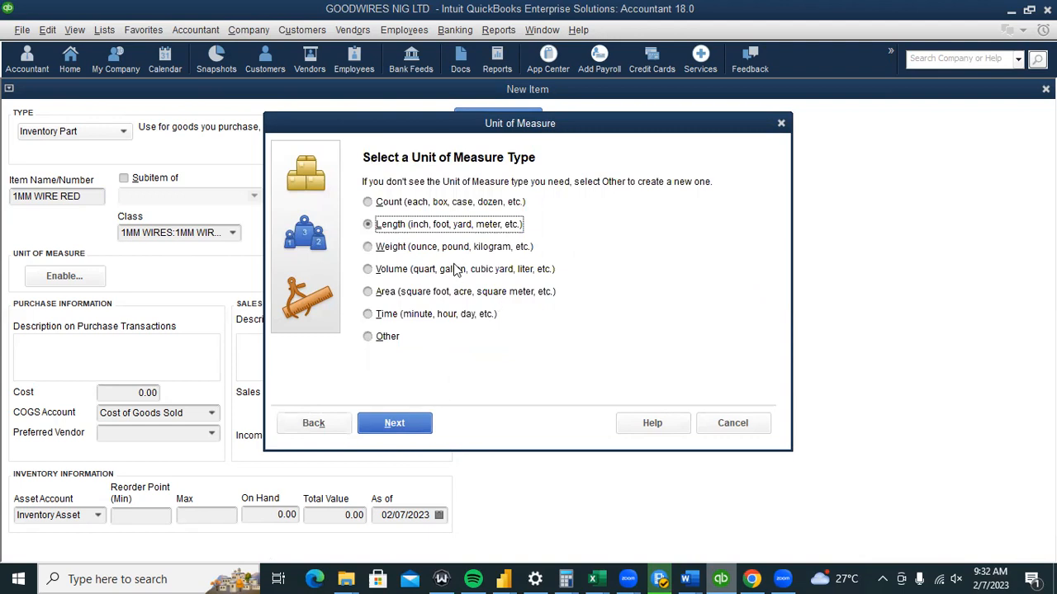
{"action": "key", "text": "Return"}
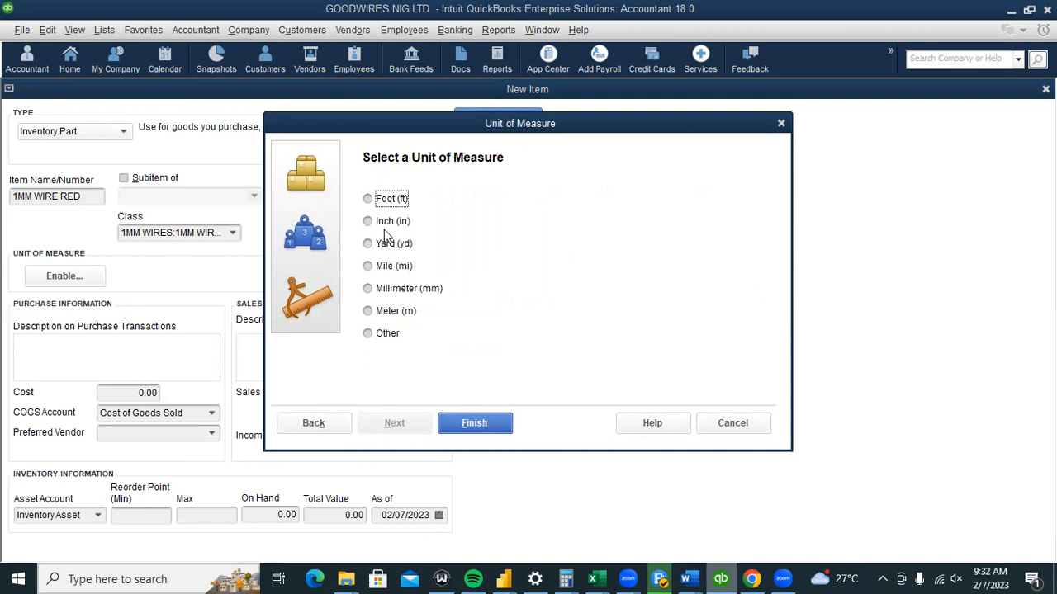
{"action": "left_click", "coordinate": [388, 334]}
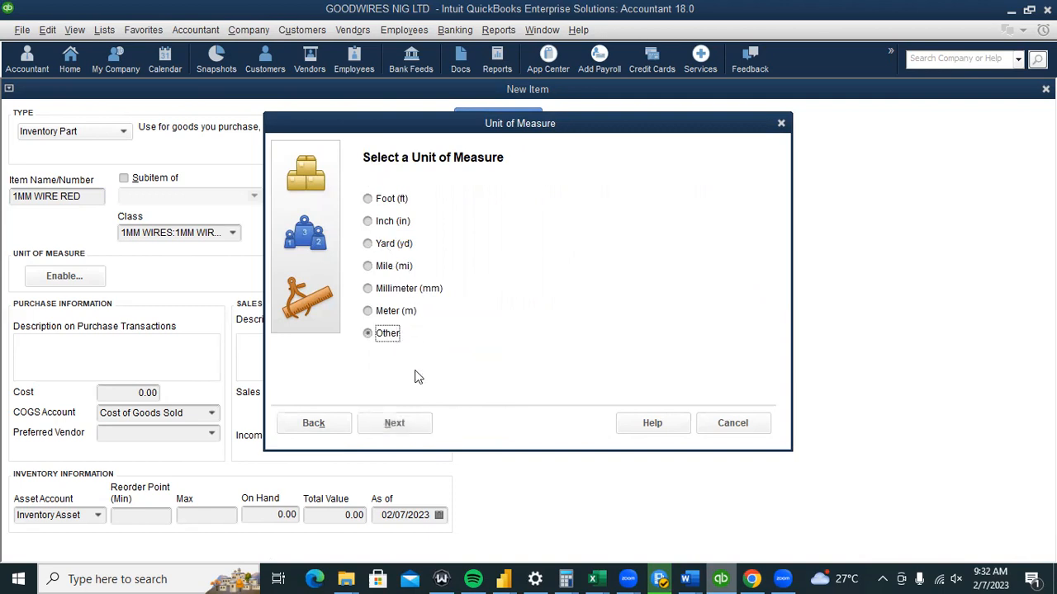
{"action": "key", "text": "Return"}
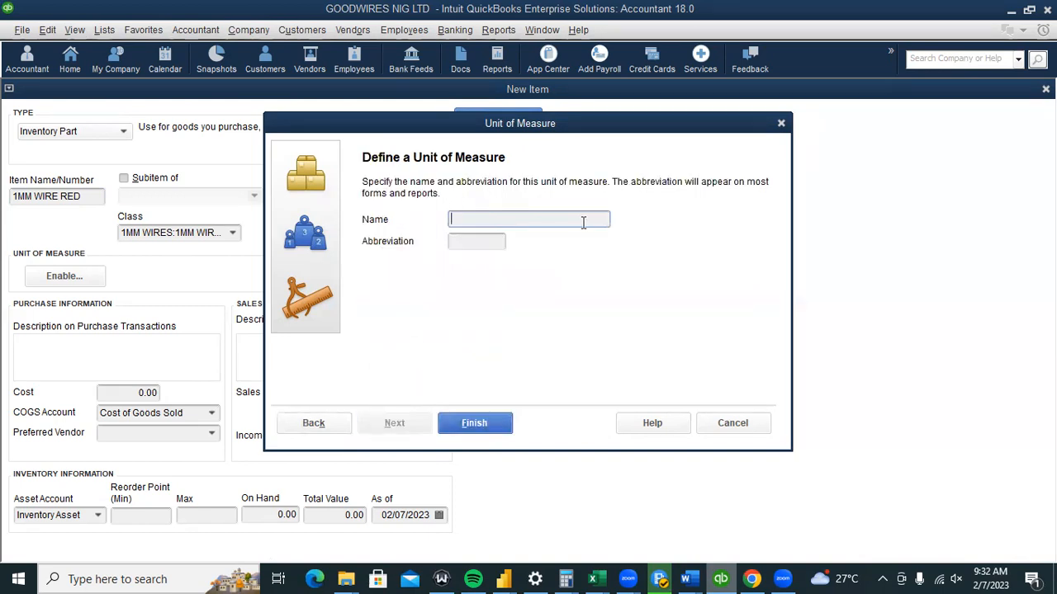
Name the custom unit COIL with abbreviation COIL and finish the wizard.
{"action": "type", "text": "COIL"}
{"action": "key", "text": "Return"}
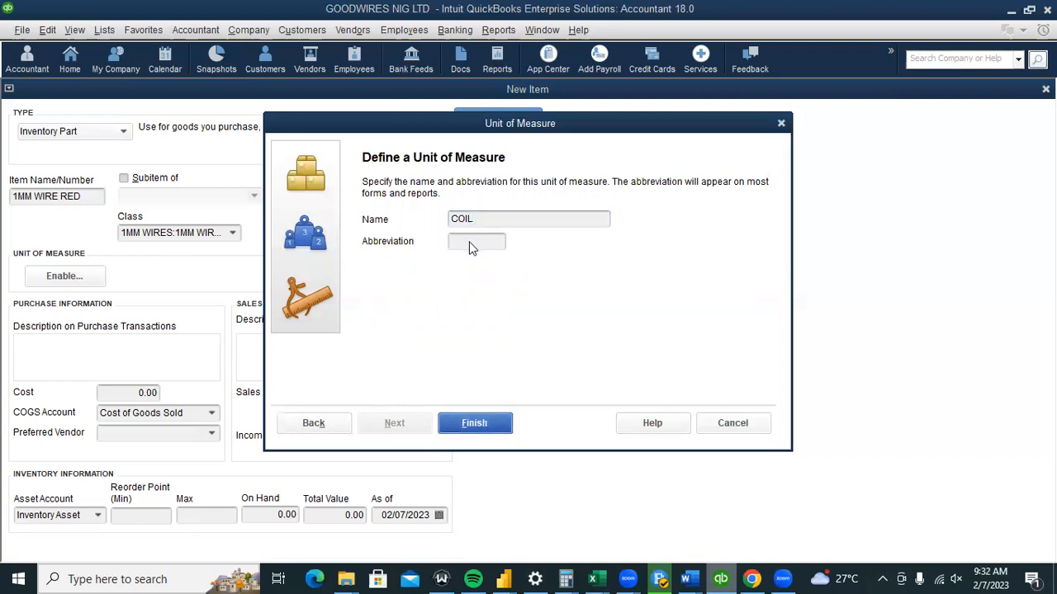
{"action": "left_click", "coordinate": [531, 190]}
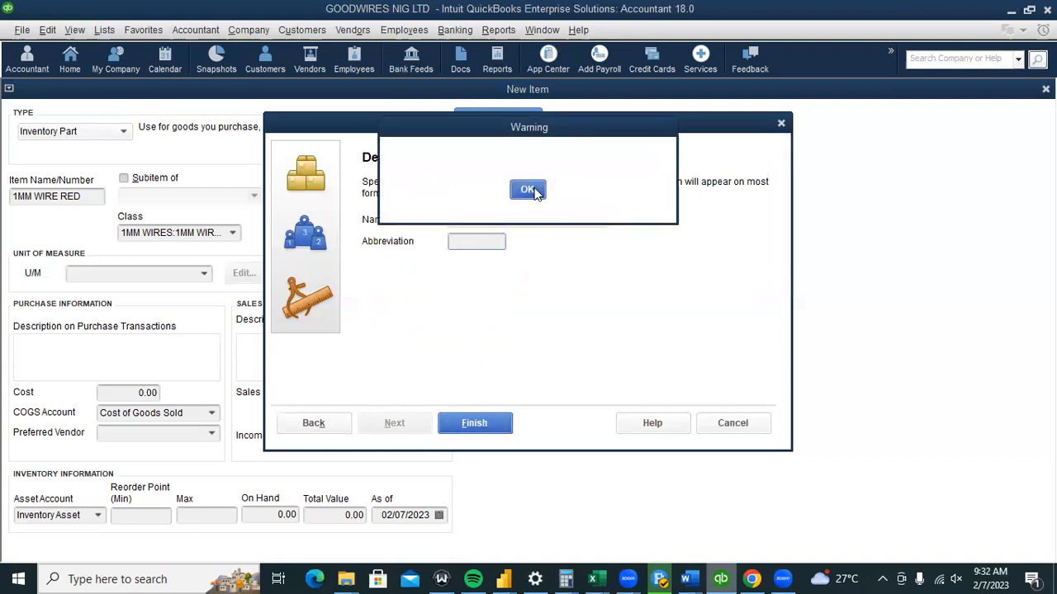
{"action": "type", "text": "COIL"}
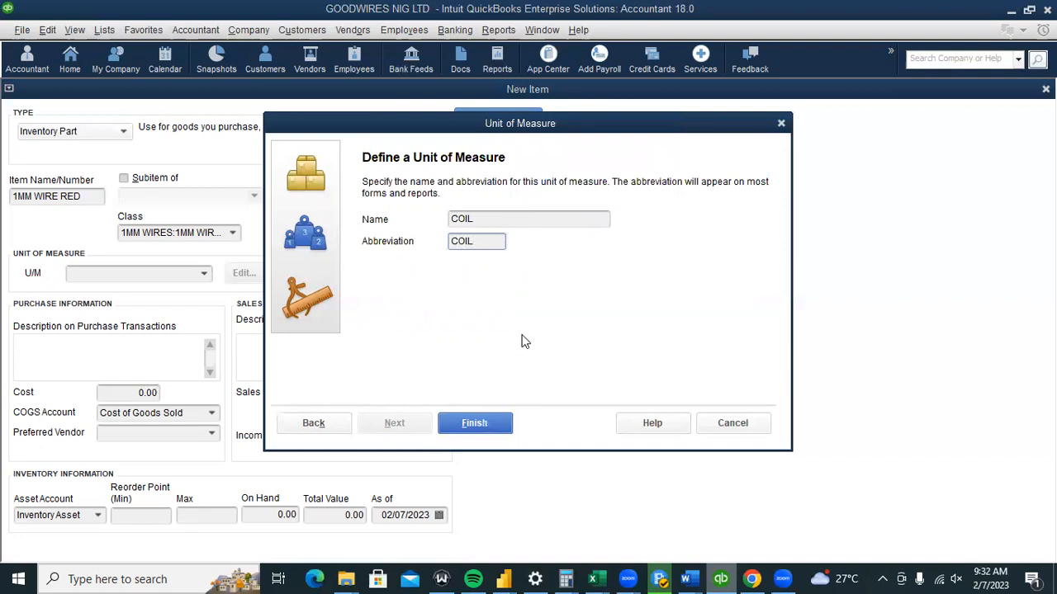
{"action": "key", "text": "Tab"}
{"action": "key", "text": "Return"}
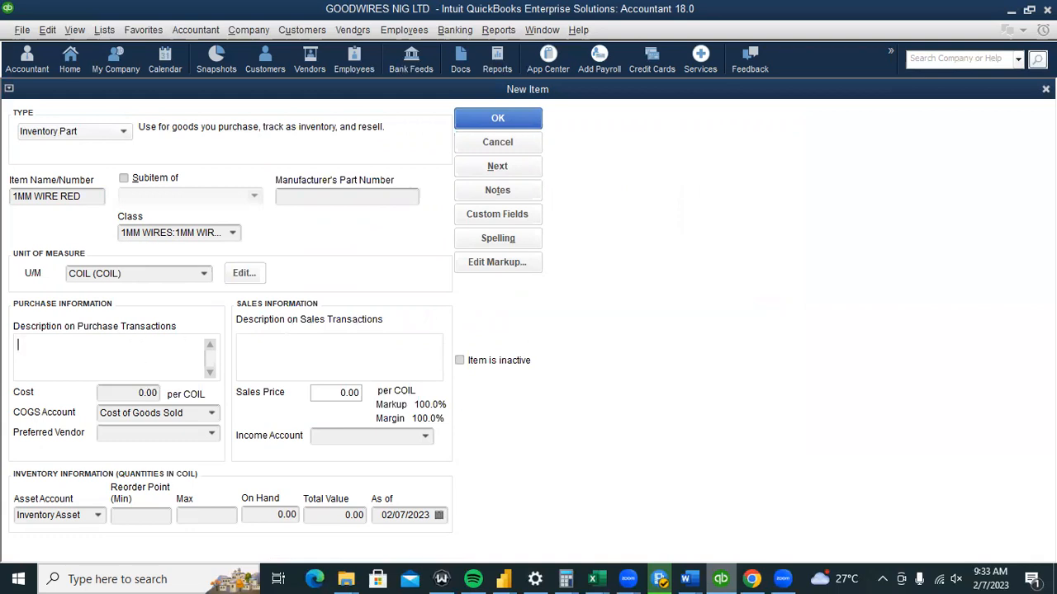
{"action": "left_click", "coordinate": [138, 392]}
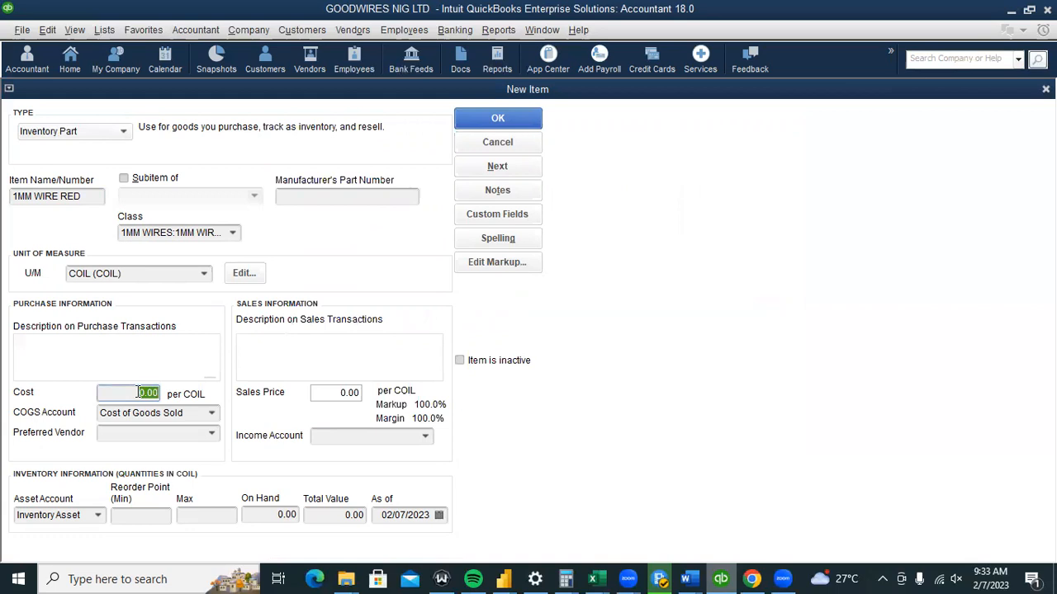
Enter a cost of 5,500.00 and keep Cost of Goods Sold as the COGS account.
{"action": "type", "text": "8000"}
{"action": "key", "text": "BackSpace"}
{"action": "key", "text": "BackSpace"}
{"action": "key", "text": "BackSpace"}
{"action": "key", "text": "BackSpace"}
{"action": "type", "text": "5500"}
{"action": "key", "text": "Tab"}
{"action": "key", "text": "alt+Down"}
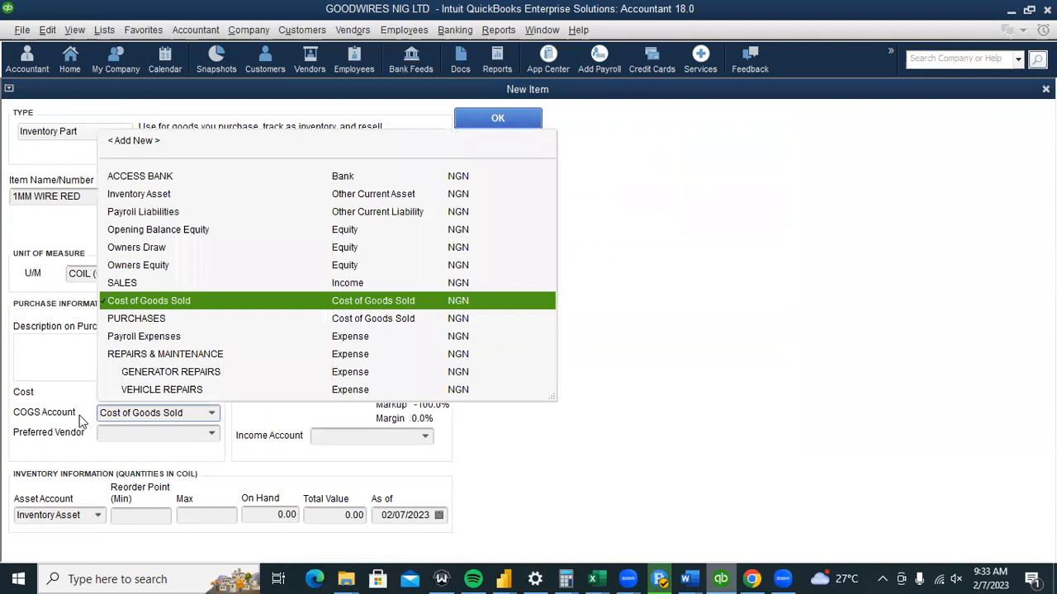
{"action": "key", "text": "Return"}
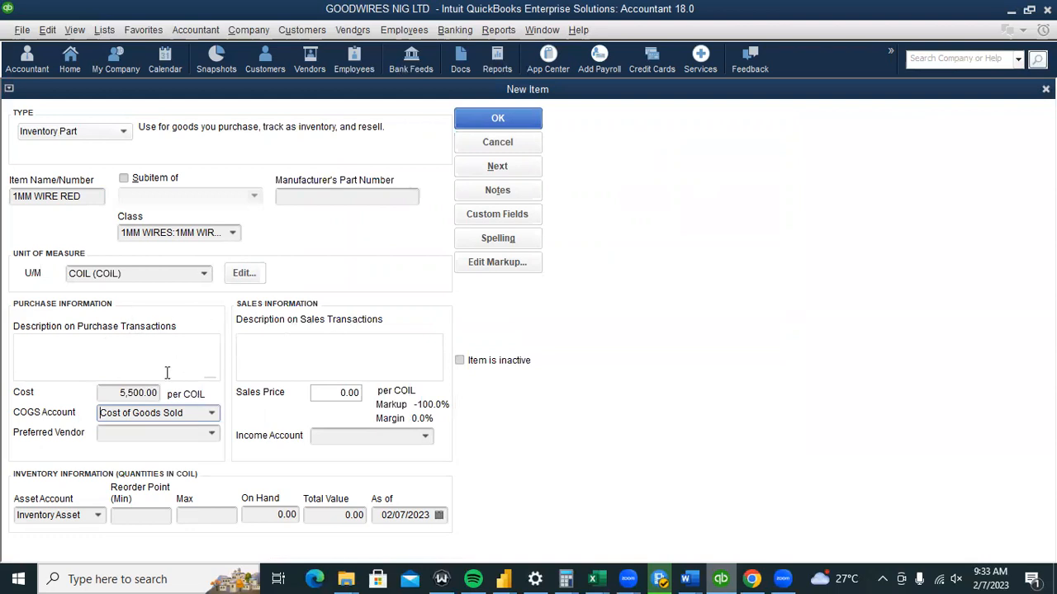
{"action": "key", "text": "Tab"}
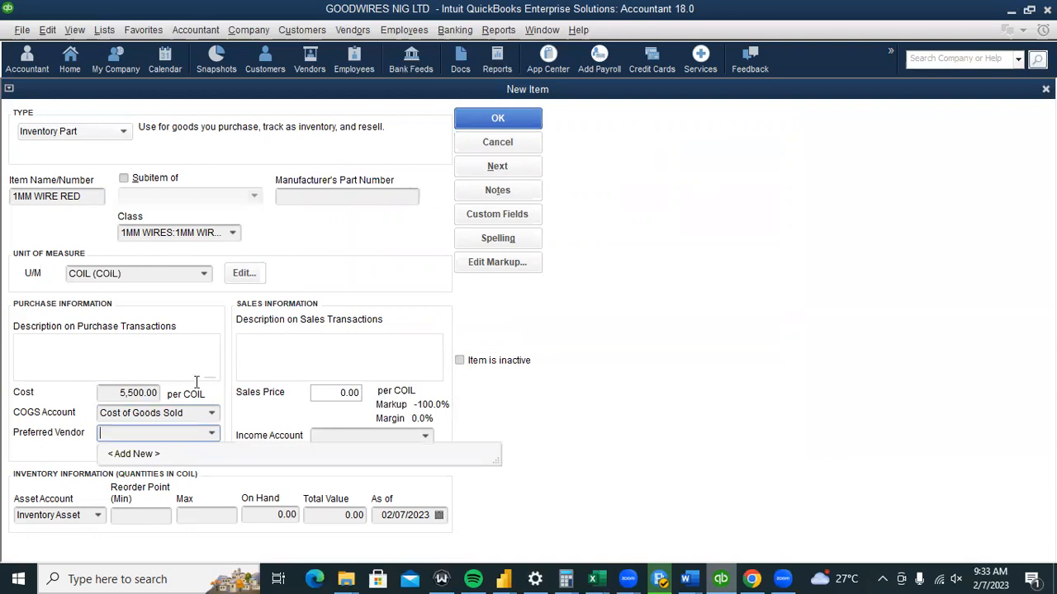
Enter CHINA WIRES LTD as the vendor name in the New Vendor form.
{"action": "left_click", "coordinate": [148, 458]}
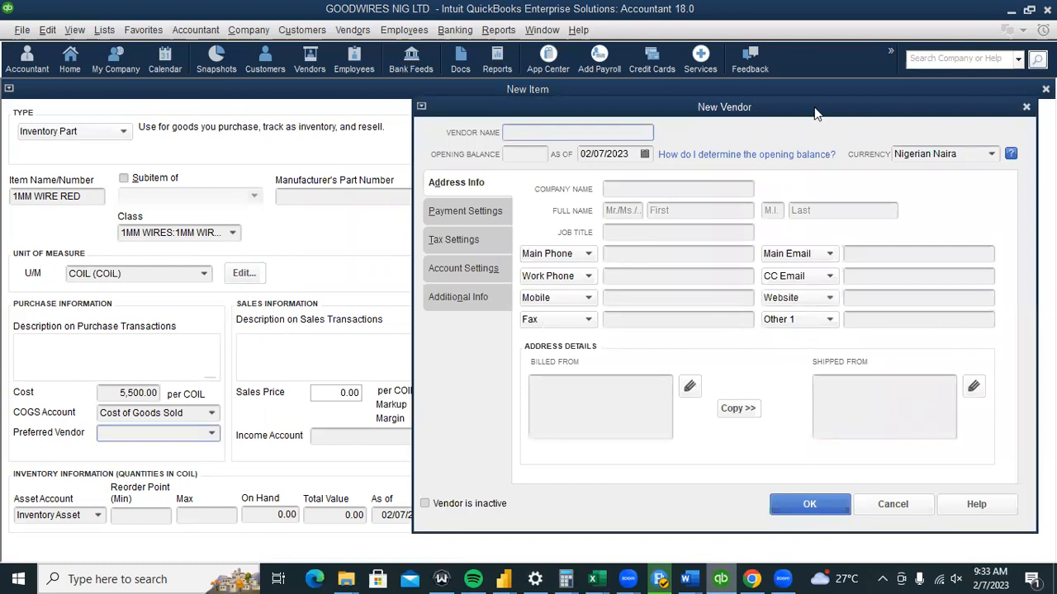
{"action": "left_click_drag", "start_coordinate": [798, 126], "coordinate": [783, 137]}
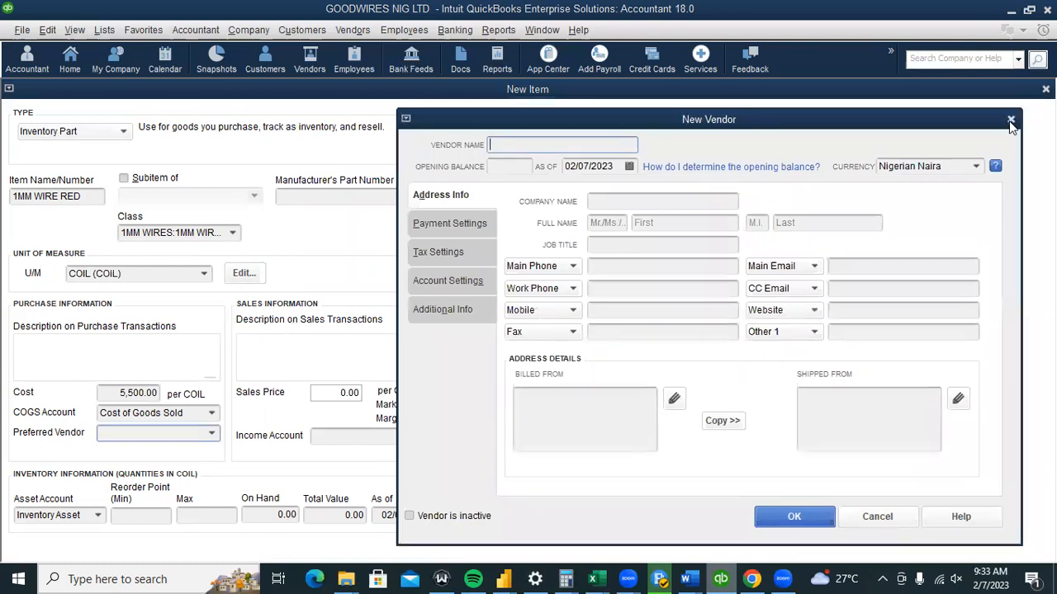
{"action": "left_click", "coordinate": [1011, 118]}
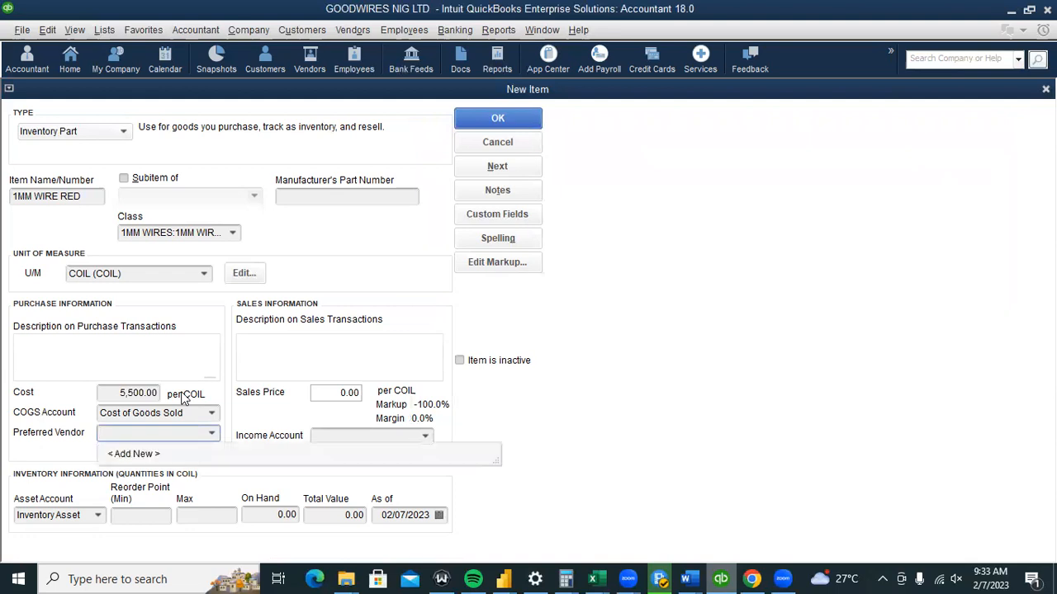
{"action": "left_click", "coordinate": [162, 455]}
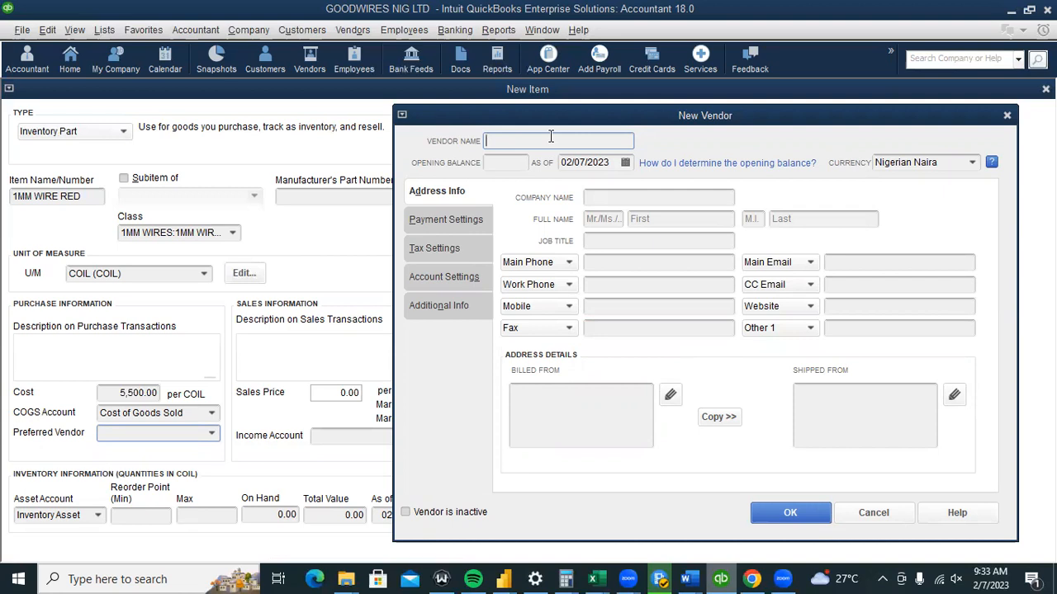
{"action": "type", "text": "CHINA WIRES LTD"}
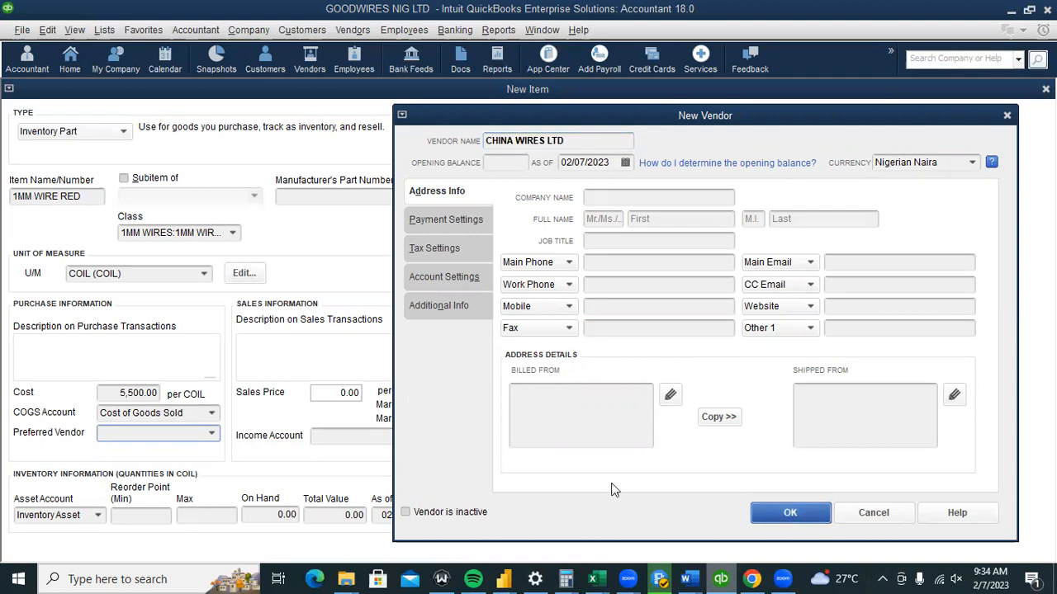
{"action": "key", "text": "Return"}
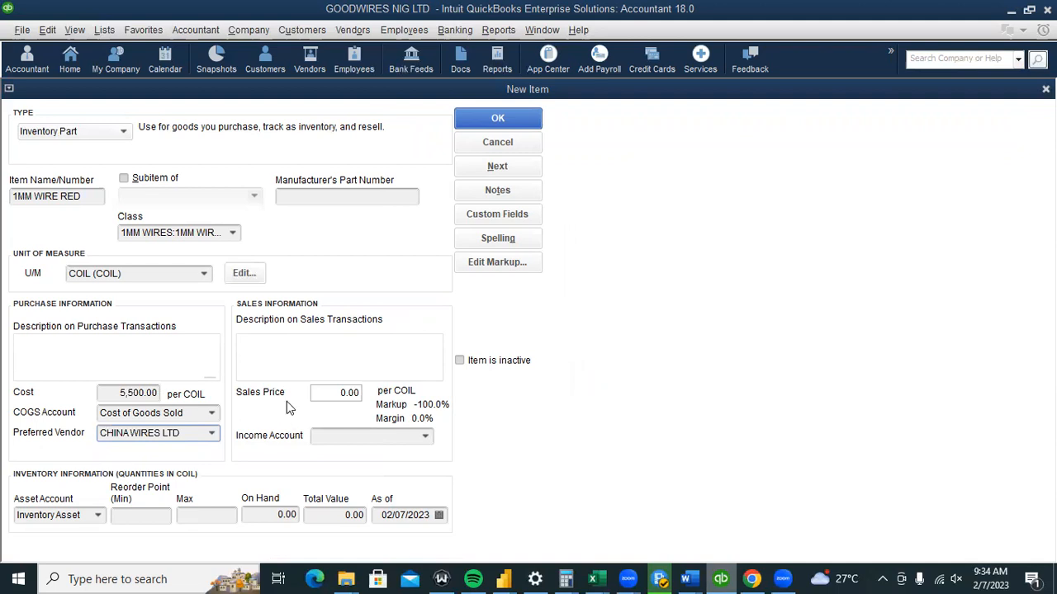
Set the item's sales price to 8,500.00.
{"action": "left_click_drag", "start_coordinate": [323, 394], "coordinate": [402, 408]}
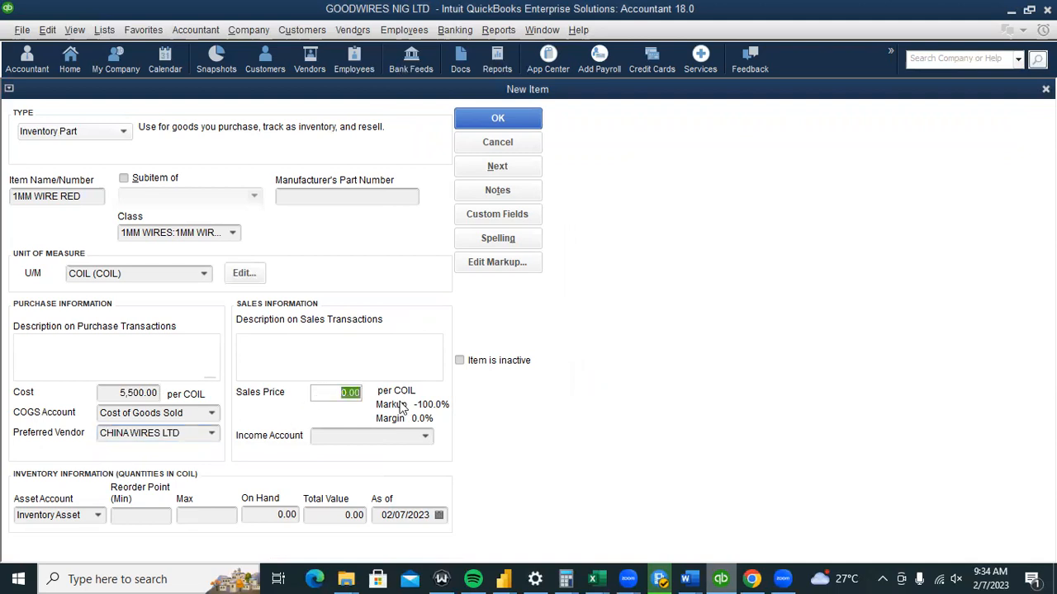
{"action": "type", "text": "85-00"}
{"action": "key", "text": "BackSpace"}
{"action": "key", "text": "BackSpace"}
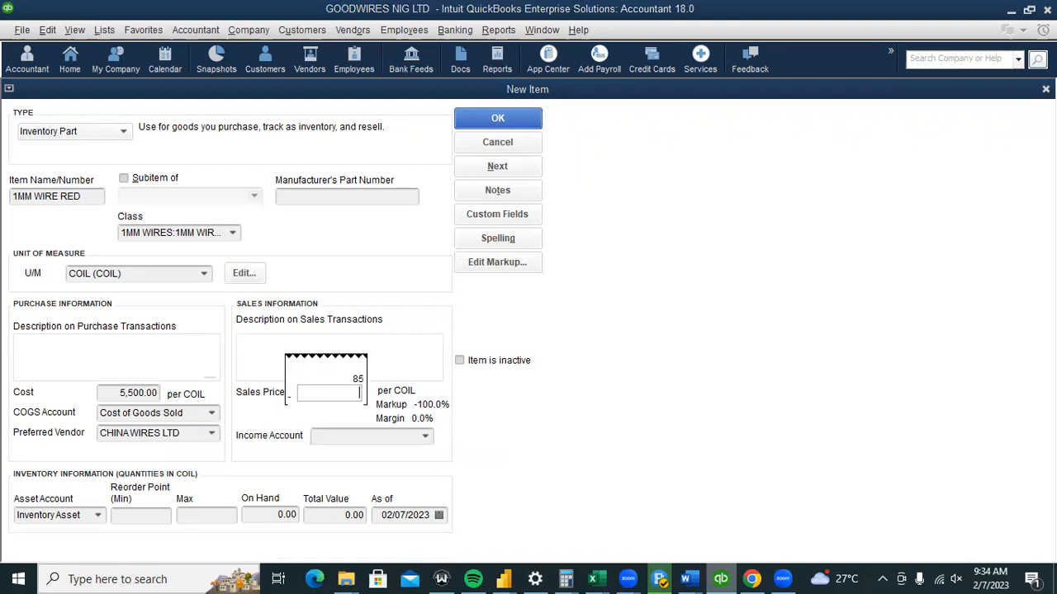
{"action": "type", "text": "8500"}
{"action": "key", "text": "Return"}
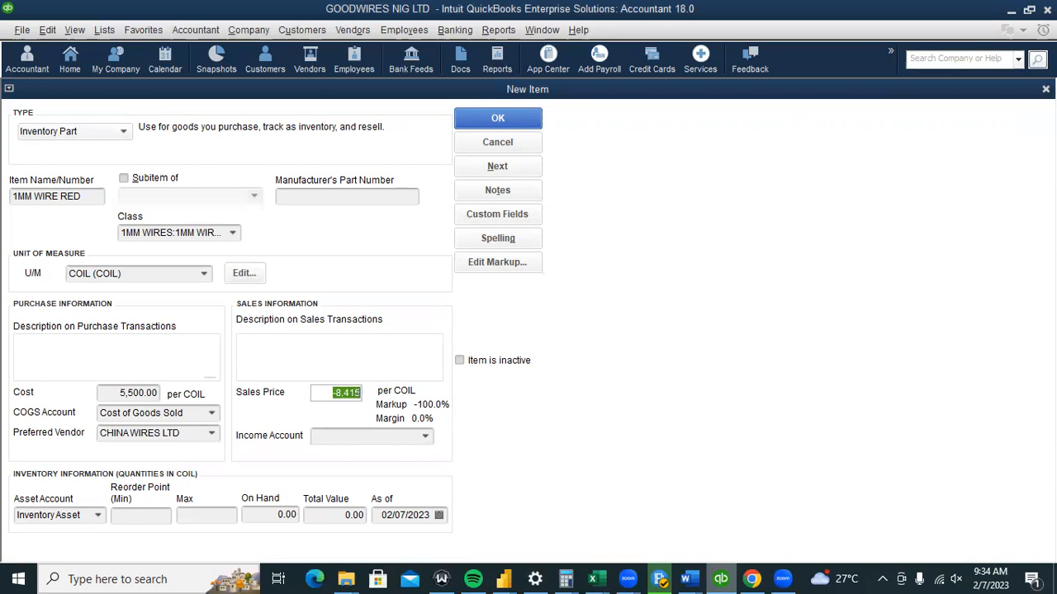
{"action": "type", "text": "8500"}
{"action": "left_click", "coordinate": [405, 347]}
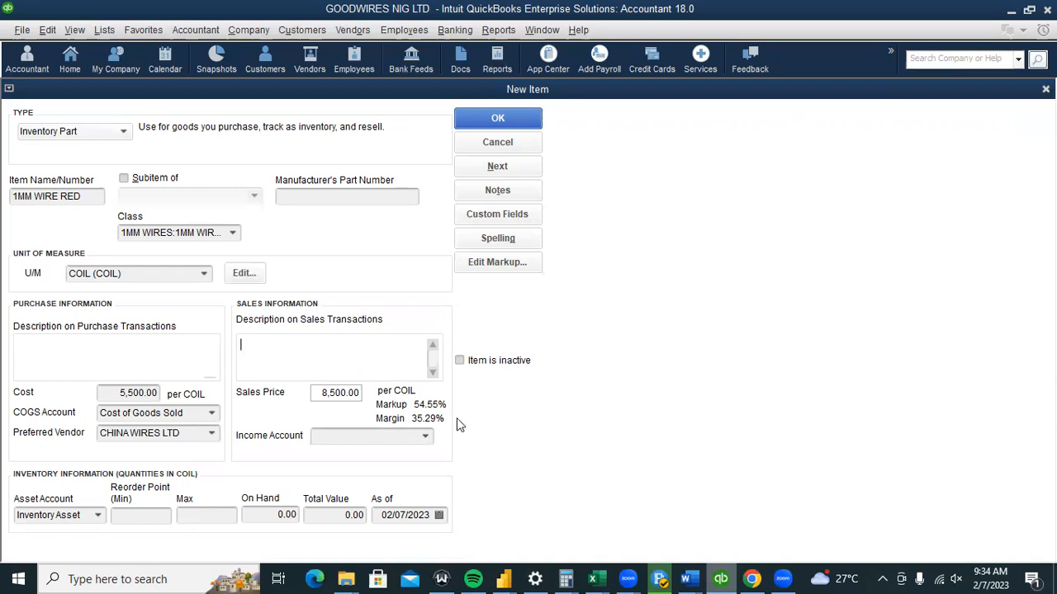
Choose SALES as the item's income account.
{"action": "left_click", "coordinate": [417, 437]}
{"action": "type", "text": "SALES"}
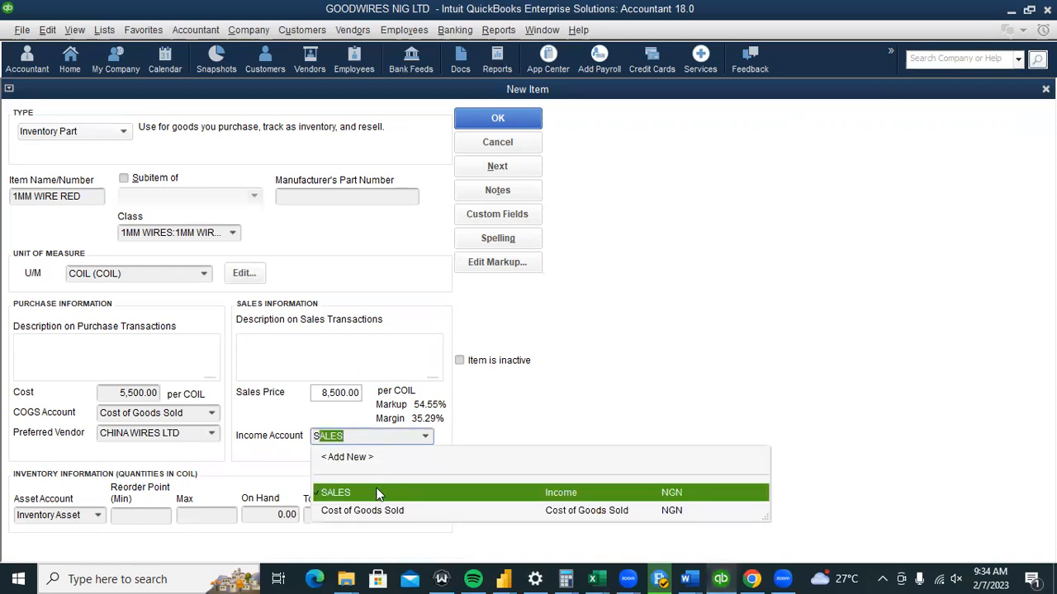
{"action": "left_click", "coordinate": [377, 494]}
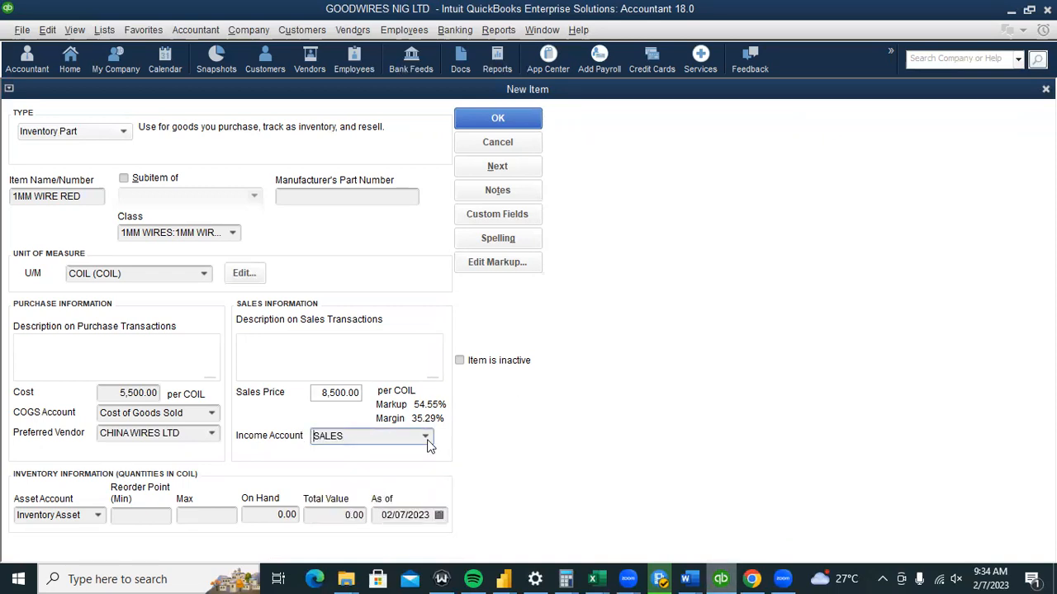
{"action": "key", "text": "Tab"}
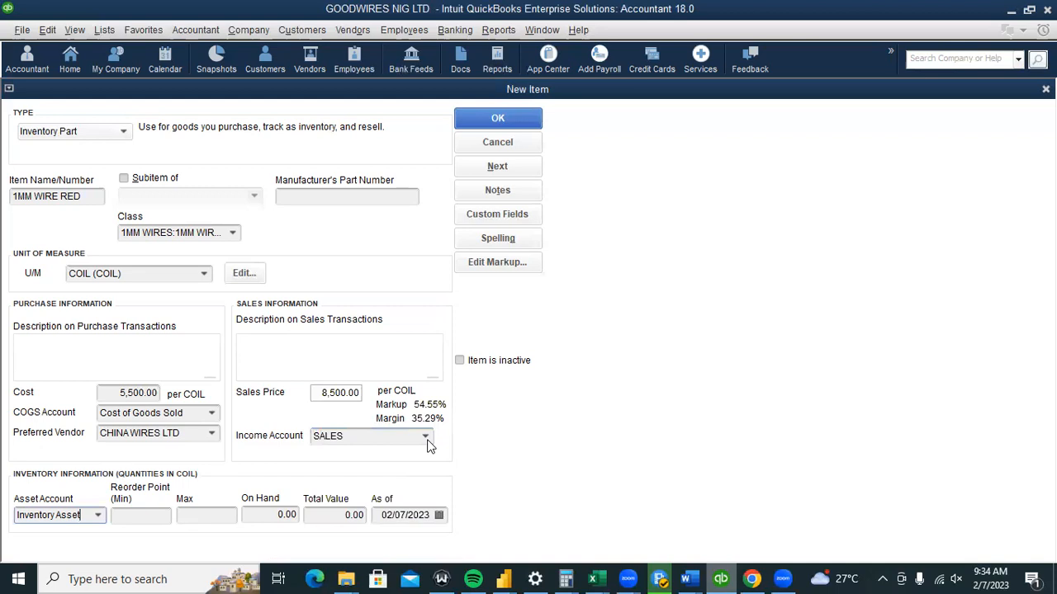
{"action": "left_click", "coordinate": [98, 515]}
Keep Inventory Asset, then enter reorder point 50, max 60 and 6,000 on hand.
{"action": "left_click", "coordinate": [98, 515]}
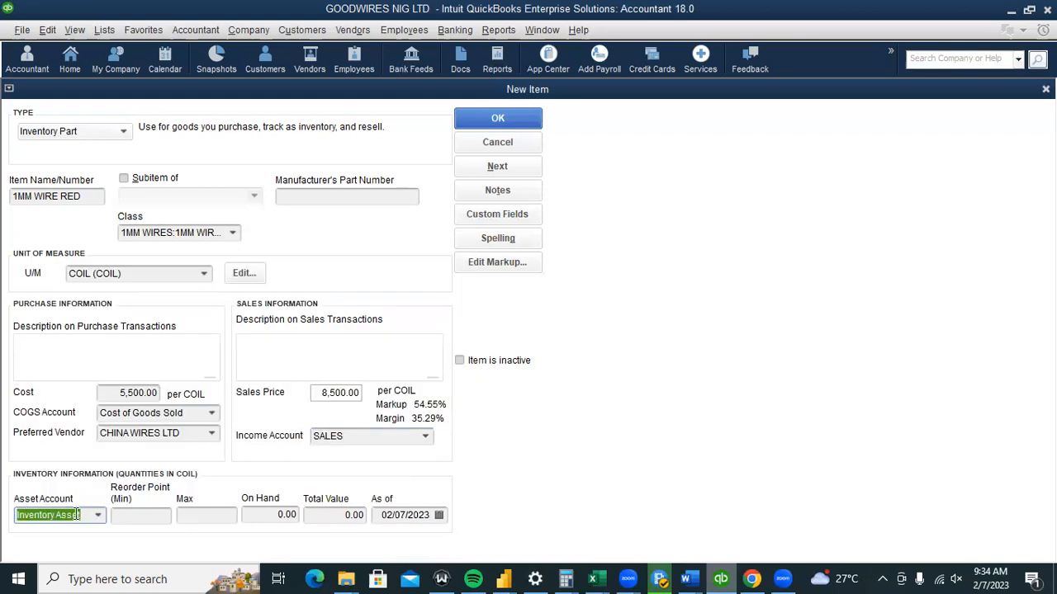
{"action": "left_click", "coordinate": [128, 519]}
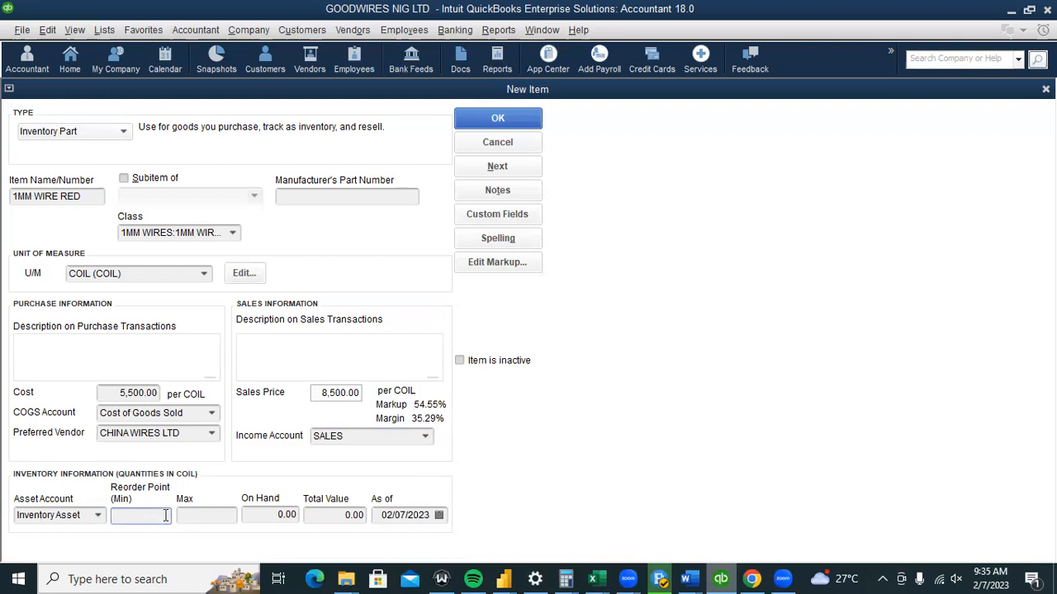
{"action": "type", "text": "50"}
{"action": "left_click", "coordinate": [229, 517]}
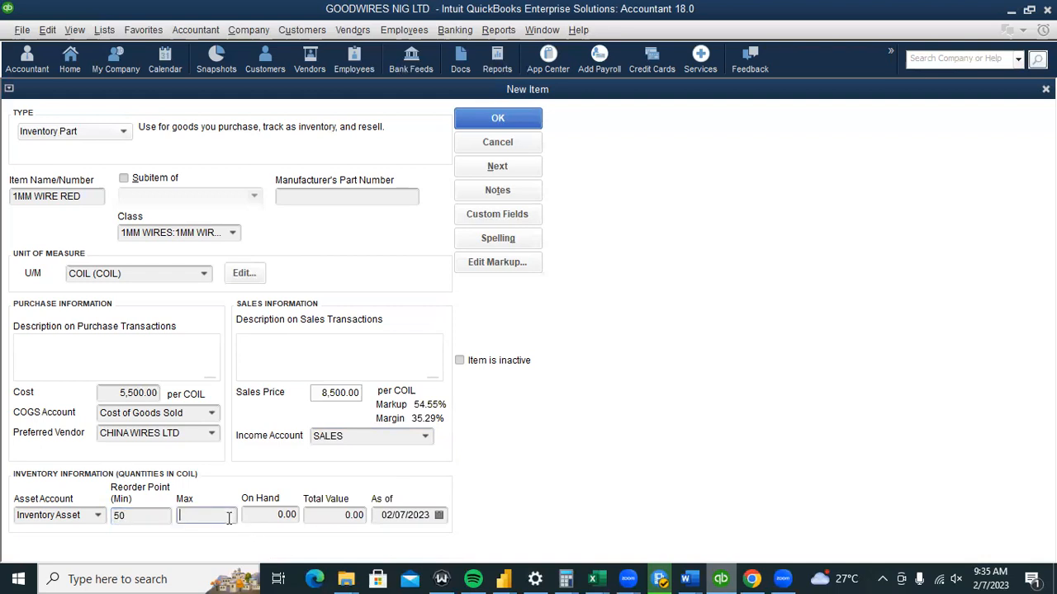
{"action": "type", "text": "60"}
{"action": "left_click", "coordinate": [281, 515]}
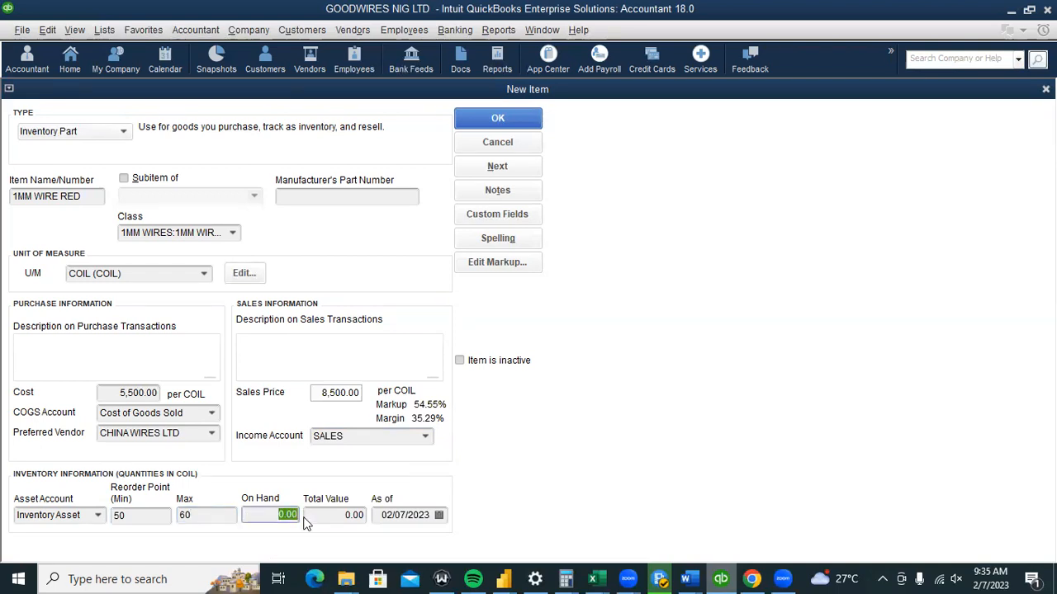
{"action": "type", "text": "1000"}
{"action": "key", "text": "BackSpace"}
{"action": "key", "text": "BackSpace"}
{"action": "key", "text": "BackSpace"}
{"action": "key", "text": "BackSpace"}
{"action": "type", "text": "6000"}
{"action": "left_click", "coordinate": [350, 522]}
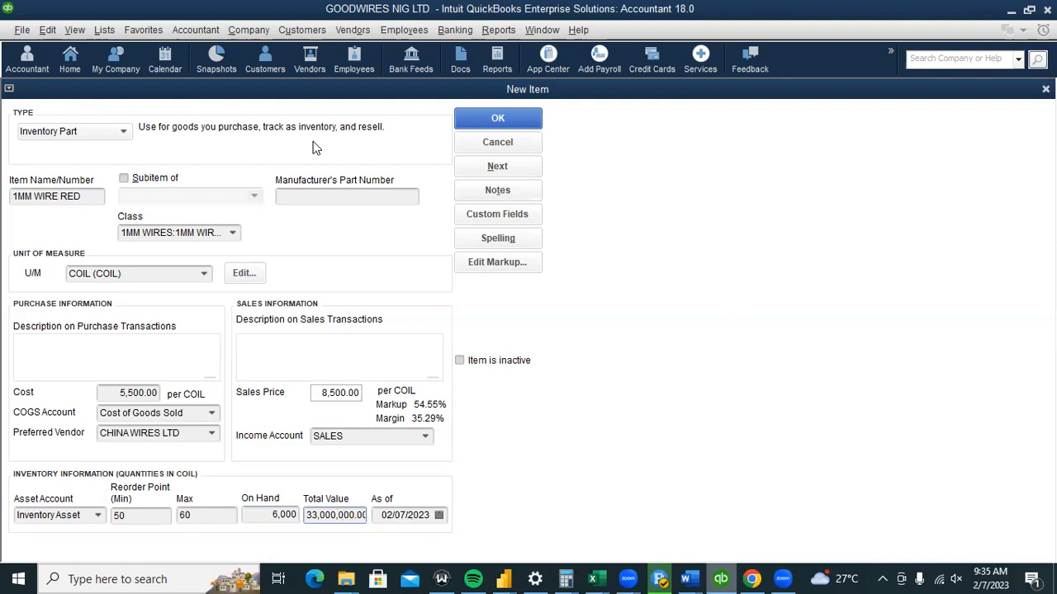
{"action": "left_click", "coordinate": [492, 125]}
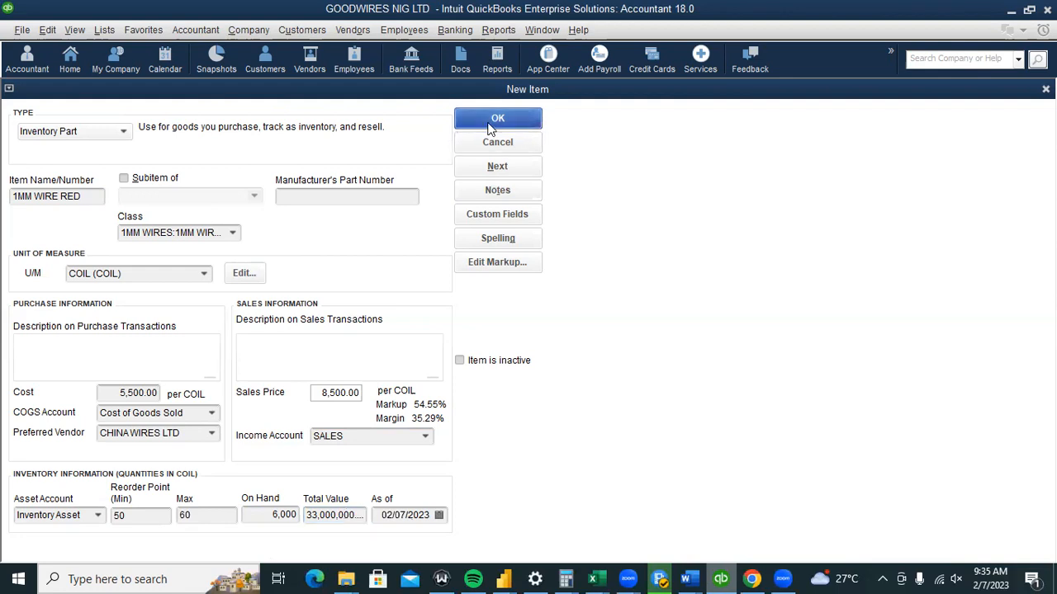
Save 1MM WIRE RED, then add a Class column and remove On Sales Order in the Item List.
{"action": "left_click", "coordinate": [491, 125]}
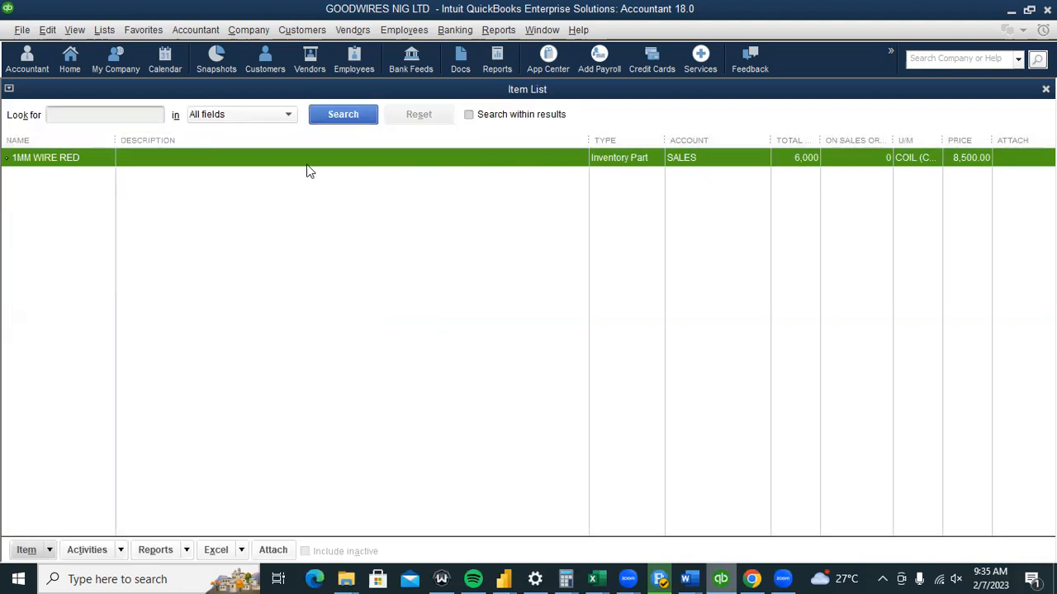
{"action": "left_click", "coordinate": [289, 182]}
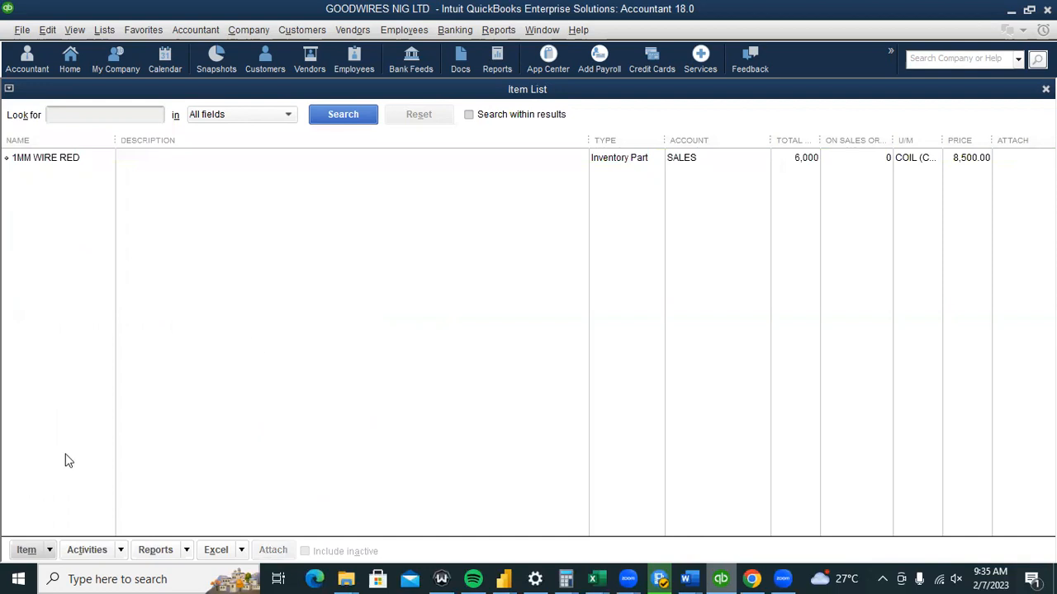
{"action": "left_click", "coordinate": [49, 548]}
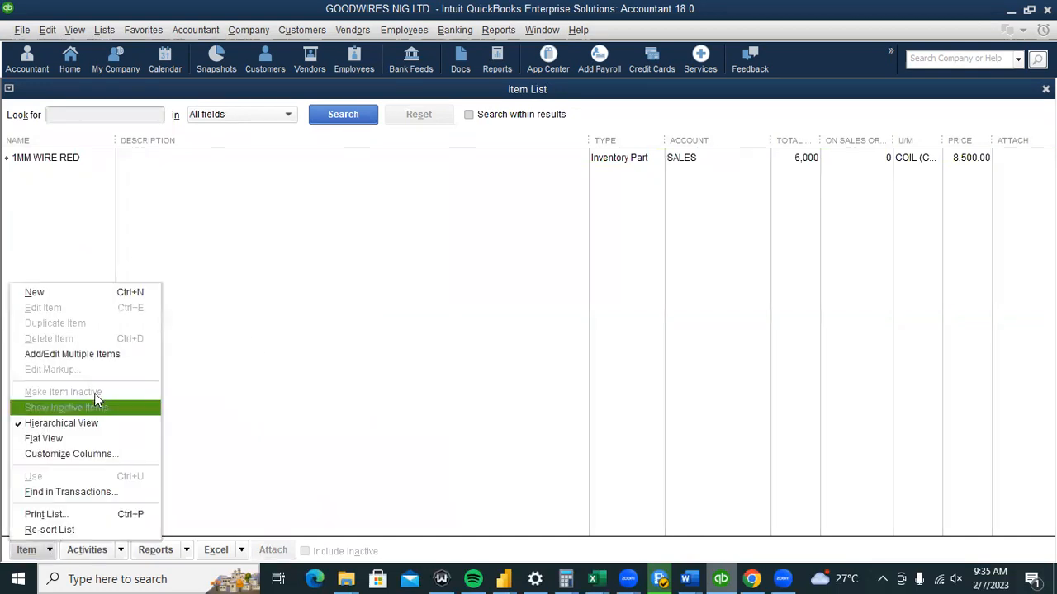
{"action": "left_click", "coordinate": [97, 459]}
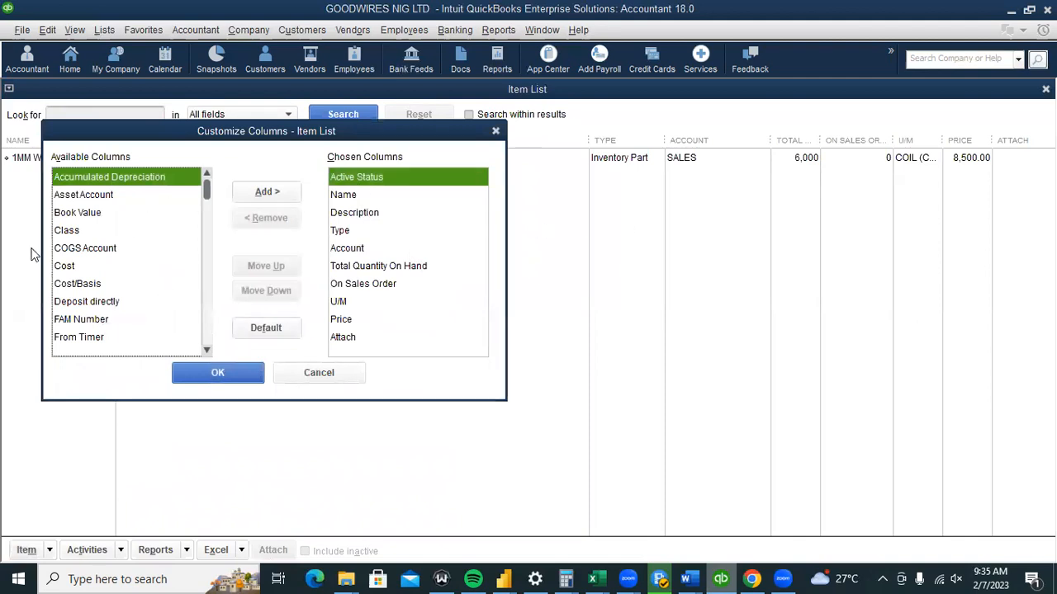
{"action": "left_click", "coordinate": [82, 233]}
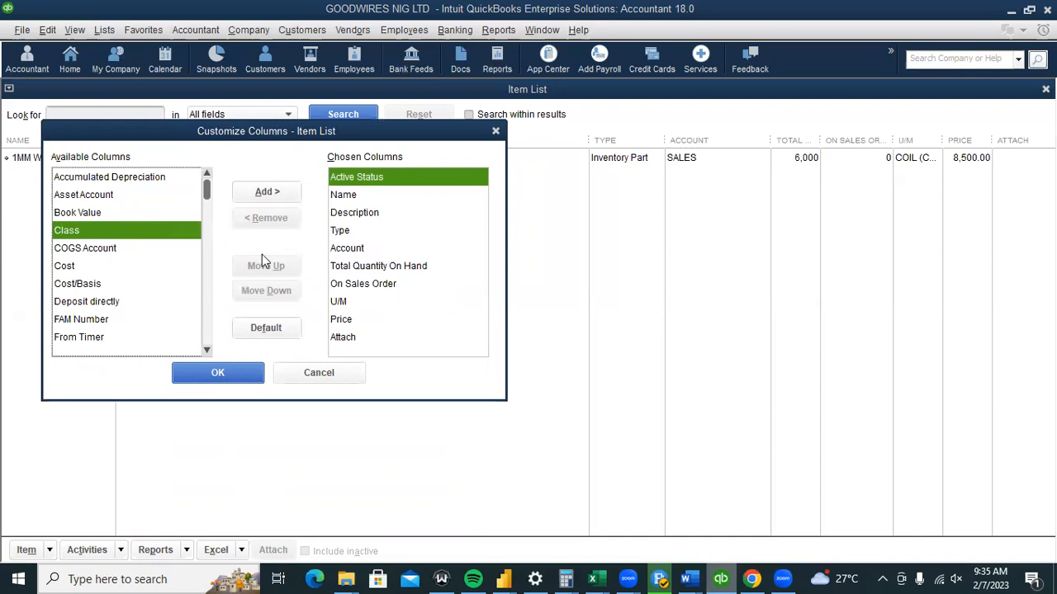
{"action": "left_click", "coordinate": [278, 191]}
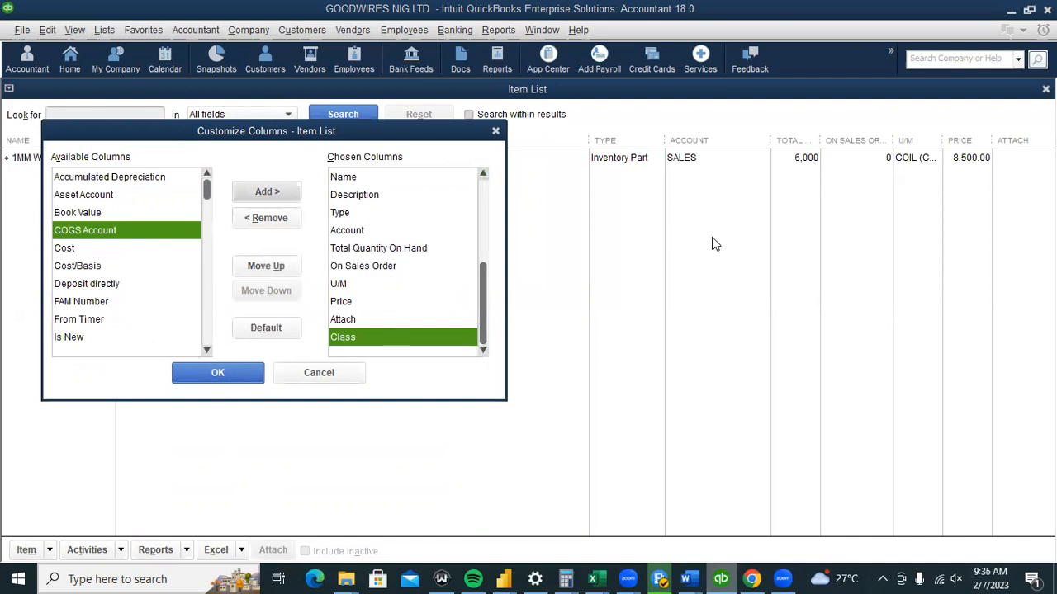
{"action": "left_click", "coordinate": [360, 303]}
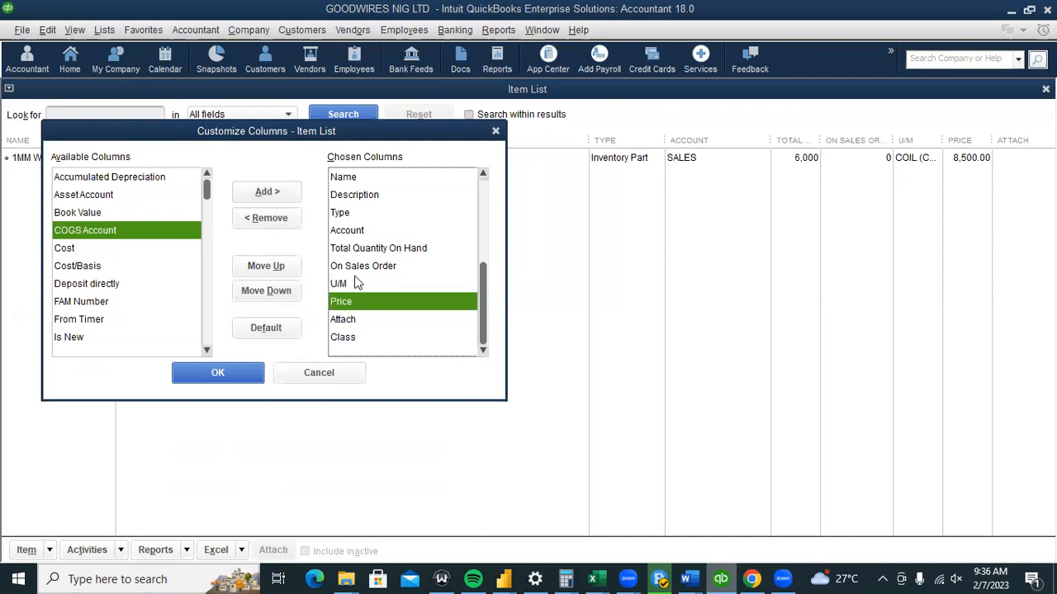
{"action": "left_click", "coordinate": [360, 266]}
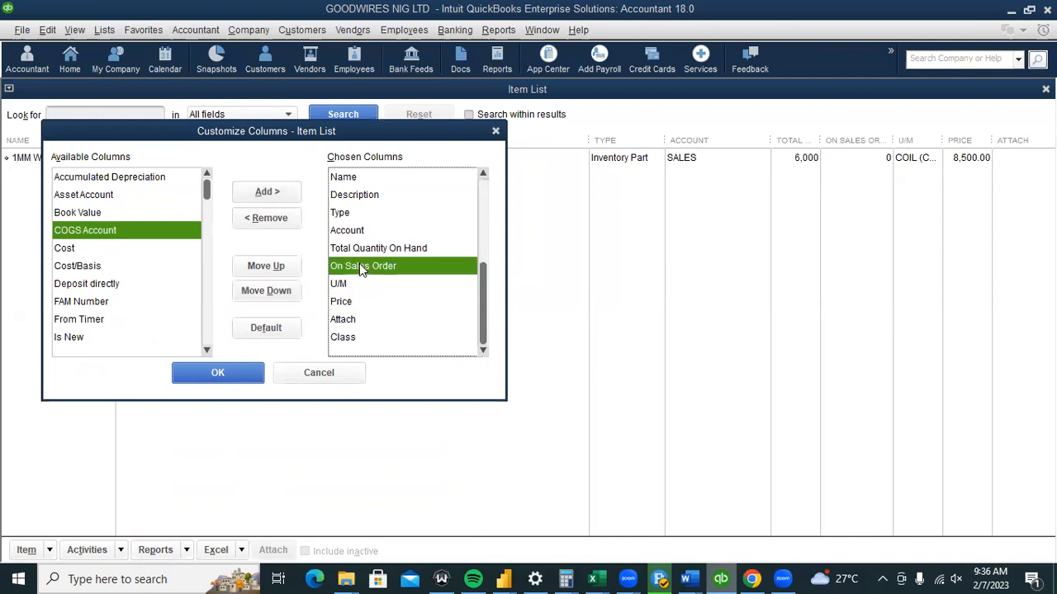
{"action": "left_click", "coordinate": [277, 223]}
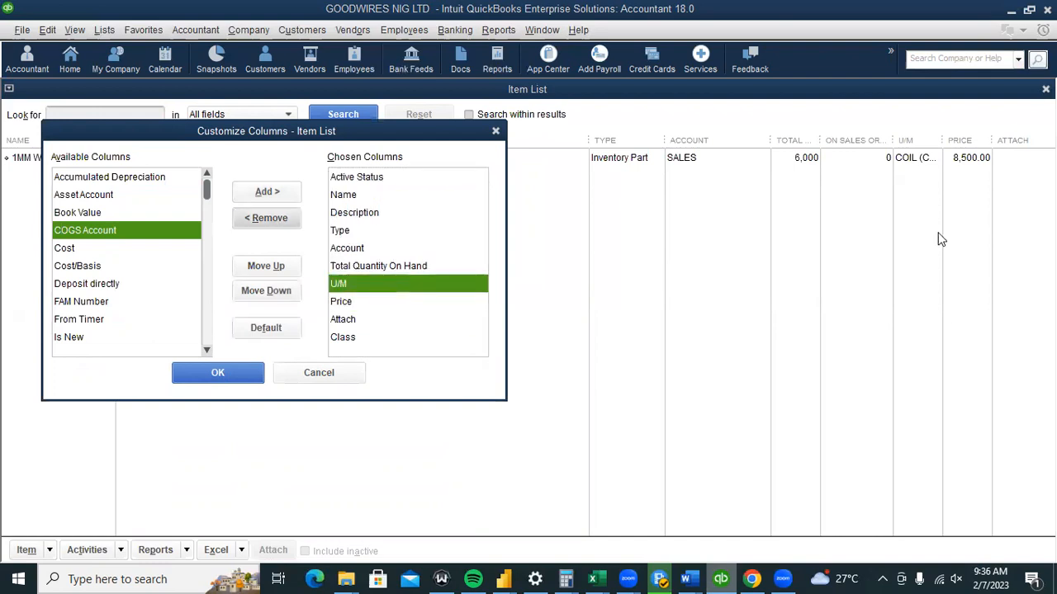
{"action": "left_click", "coordinate": [183, 379]}
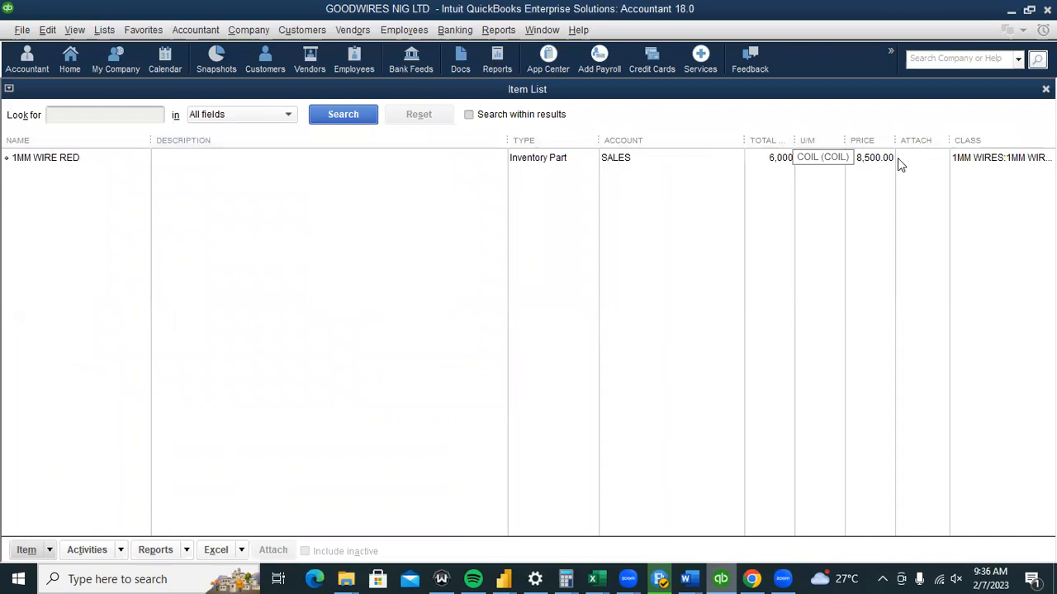
Select the 1MM WIRE RED row in the Item List.
{"action": "left_click", "coordinate": [935, 158]}
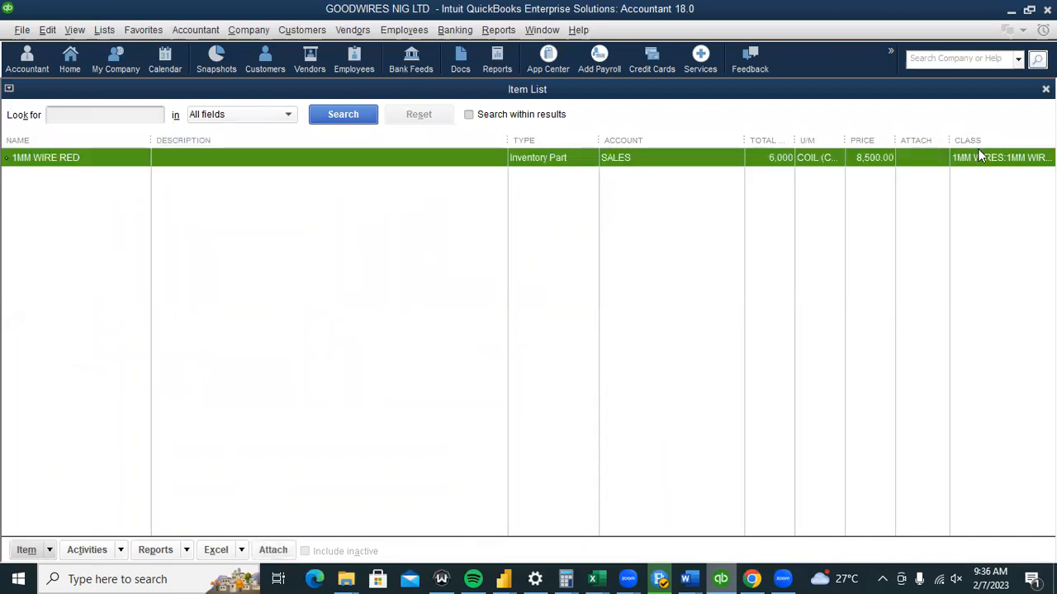
{"action": "left_click", "coordinate": [735, 219]}
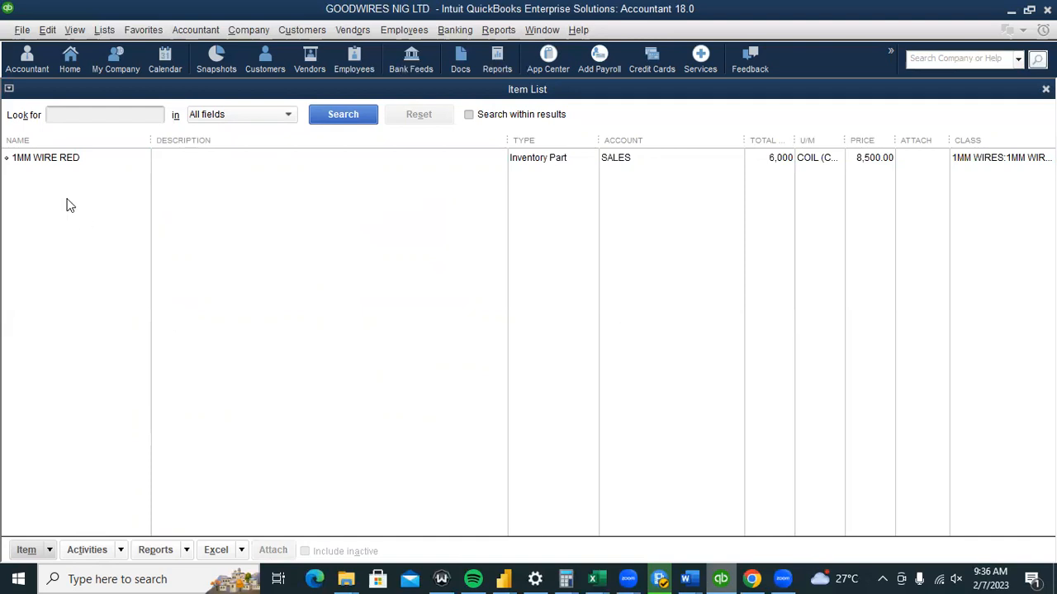
{"action": "left_click", "coordinate": [65, 162]}
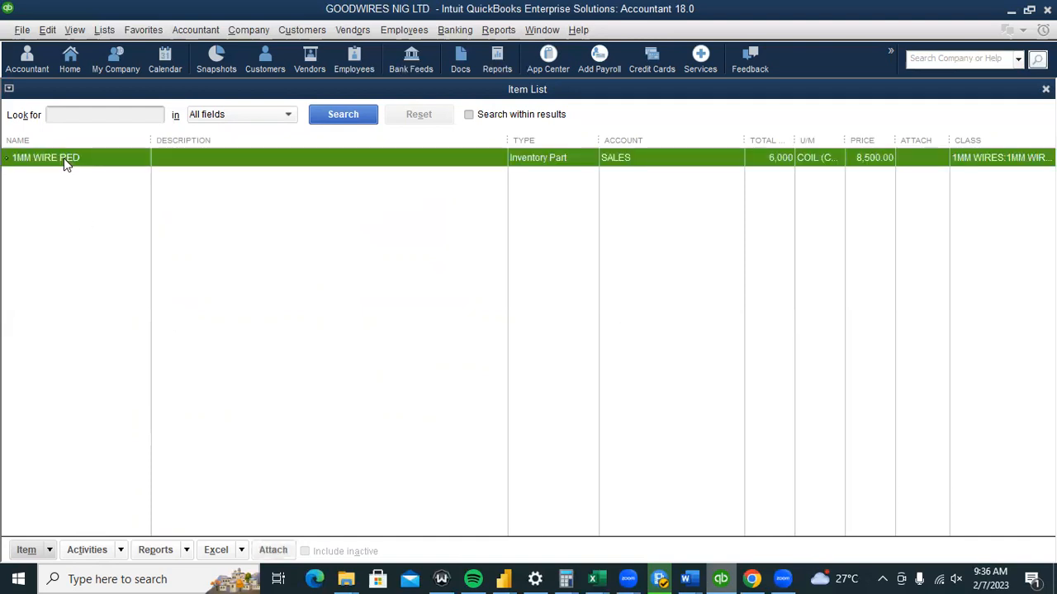
Duplicate 1MM WIRE RED as 1MM WIRE BLACK in class 1MM WIRES:1MM WIRE BLACK.
{"action": "right_click", "coordinate": [63, 160]}
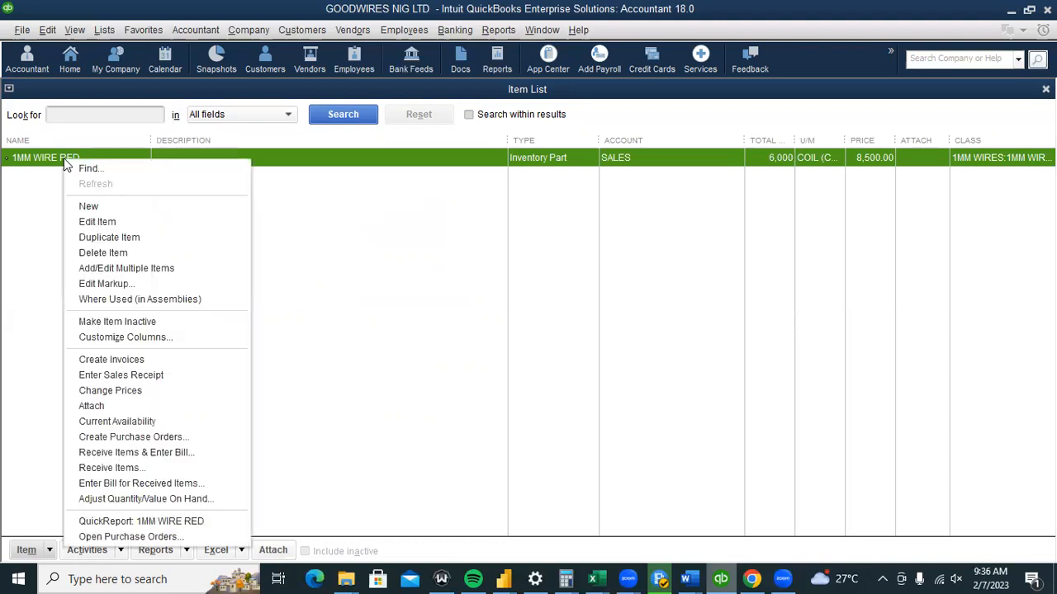
{"action": "left_click", "coordinate": [90, 237]}
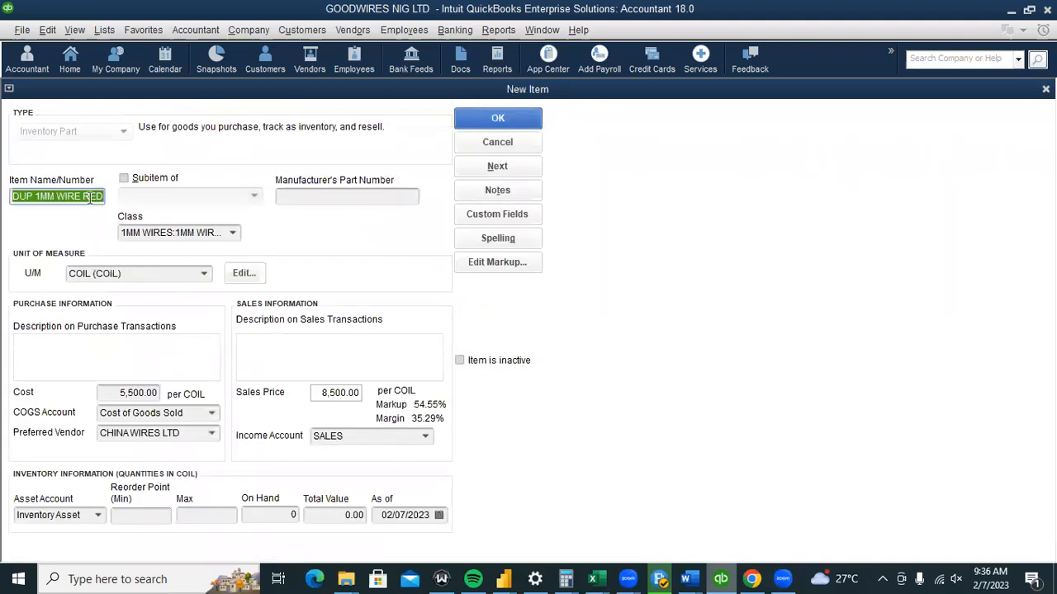
{"action": "left_click", "coordinate": [34, 197]}
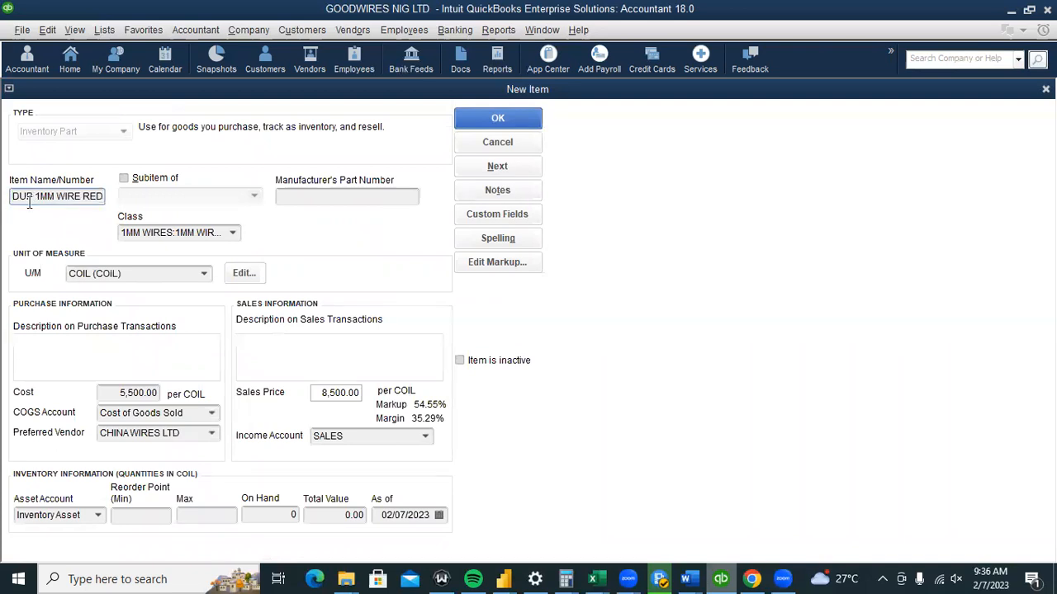
{"action": "key", "text": "BackSpace"}
{"action": "key", "text": "BackSpace"}
{"action": "key", "text": "BackSpace"}
{"action": "key", "text": "BackSpace"}
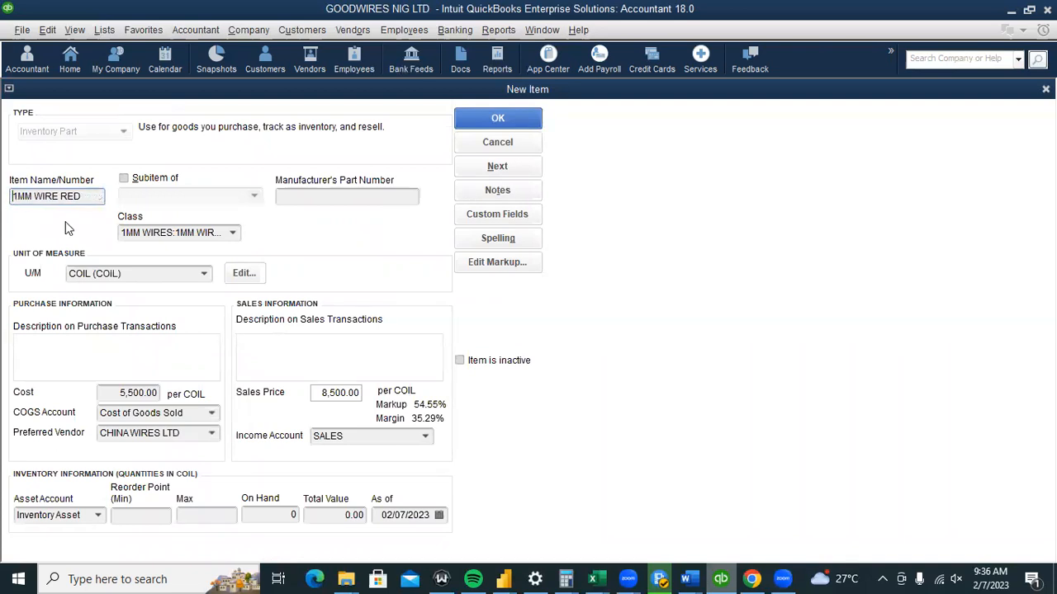
{"action": "left_click", "coordinate": [90, 194]}
{"action": "key", "text": "BackSpace"}
{"action": "key", "text": "BackSpace"}
{"action": "key", "text": "BackSpace"}
{"action": "key", "text": "BackSpace"}
{"action": "key", "text": "BackSpace"}
{"action": "key", "text": "BackSpace"}
{"action": "key", "text": "BackSpace"}
{"action": "key", "text": "BackSpace"}
{"action": "key", "text": "BackSpace"}
{"action": "key", "text": "BackSpace"}
{"action": "key", "text": "BackSpace"}
{"action": "key", "text": "BackSpace"}
{"action": "type", "text": "1MM WIRE RED"}
{"action": "key", "text": "BackSpace"}
{"action": "key", "text": "BackSpace"}
{"action": "key", "text": "BackSpace"}
{"action": "type", "text": "BLACK"}
{"action": "left_click", "coordinate": [233, 233]}
{"action": "left_click", "coordinate": [216, 309]}
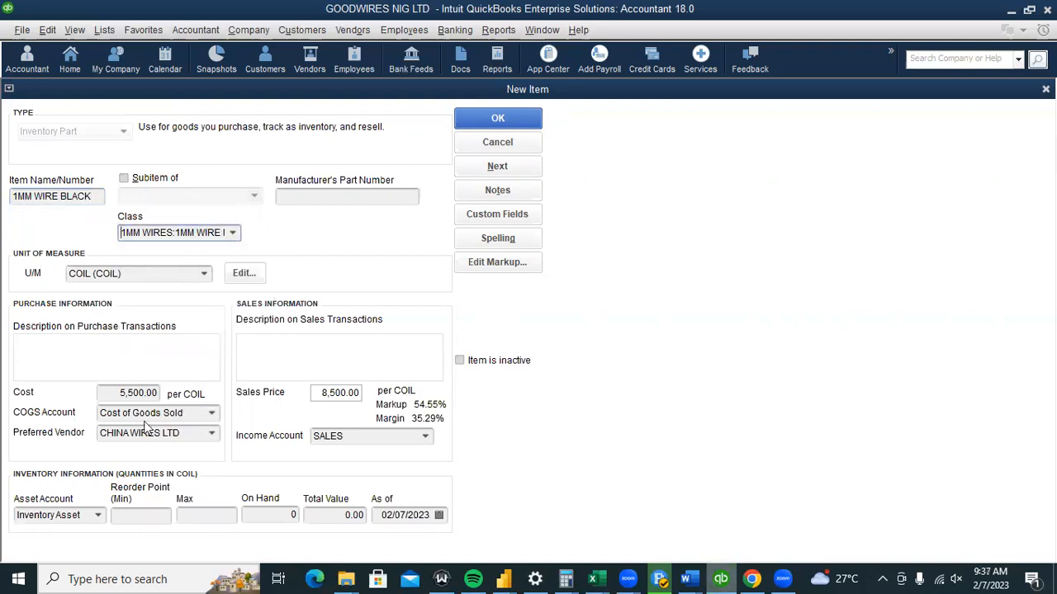
Change the cost to 4,500 and the sales price to 7,500.
{"action": "left_click", "coordinate": [132, 393]}
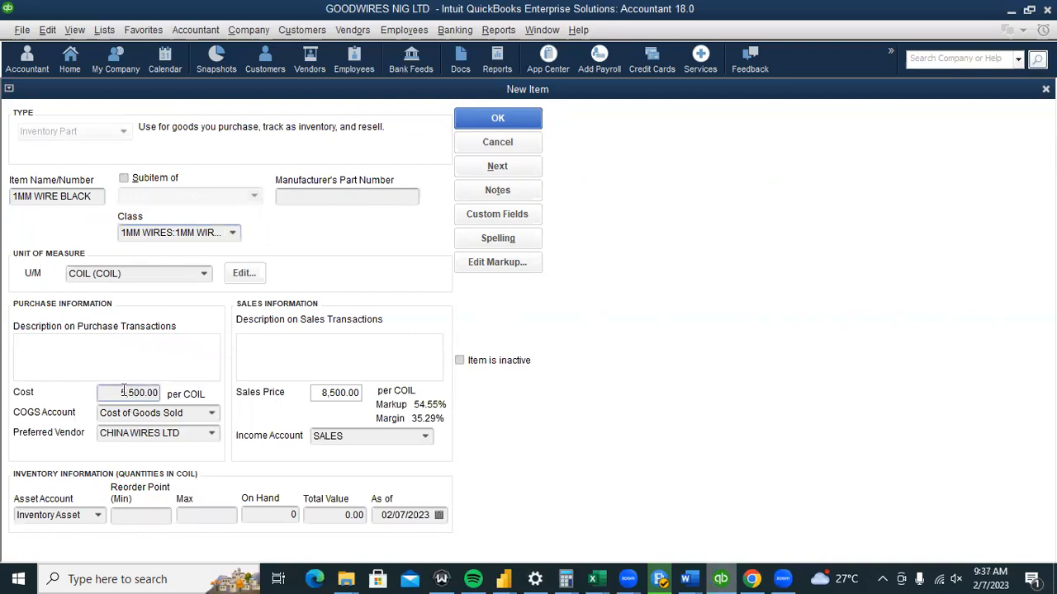
{"action": "key", "text": "BackSpace"}
{"action": "type", "text": "4"}
{"action": "left_click", "coordinate": [328, 395]}
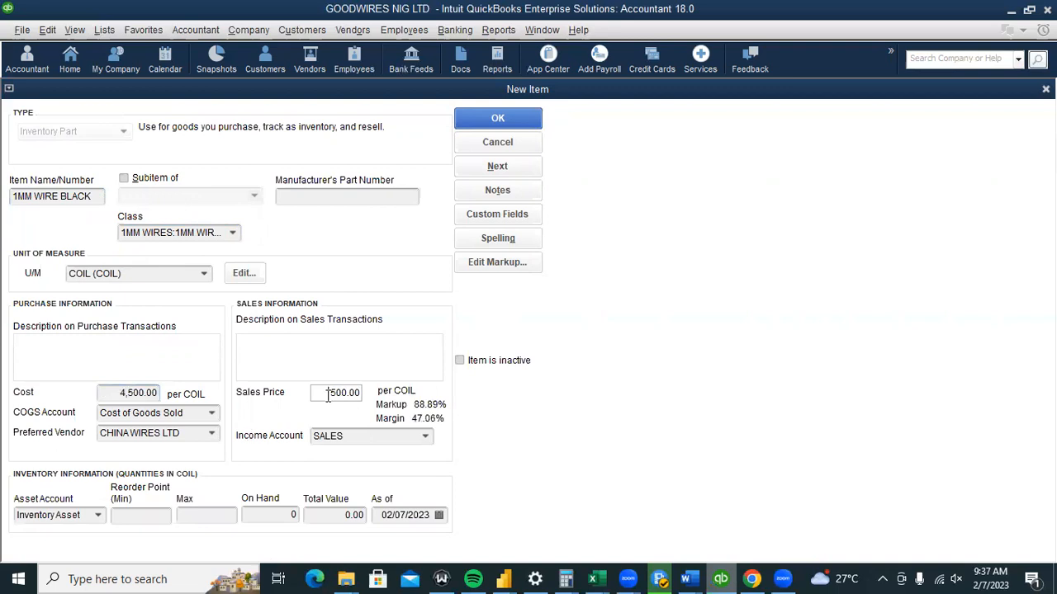
{"action": "type", "text": "7"}
Set reorder point 40, max 50 and 4,000 on hand, then save the item.
{"action": "left_click", "coordinate": [128, 517]}
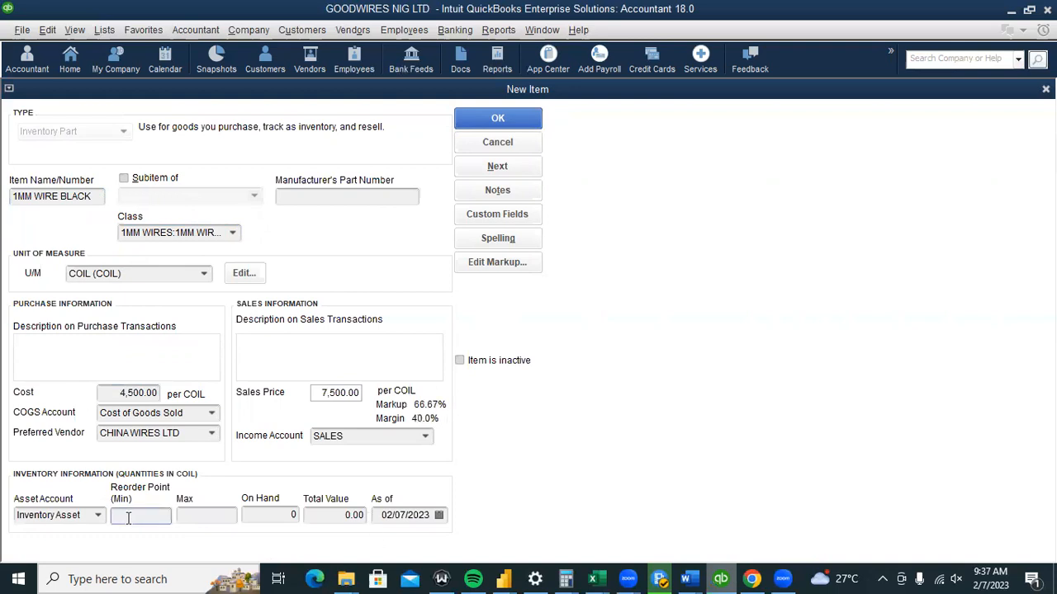
{"action": "type", "text": "40"}
{"action": "key", "text": "Tab"}
{"action": "type", "text": "50"}
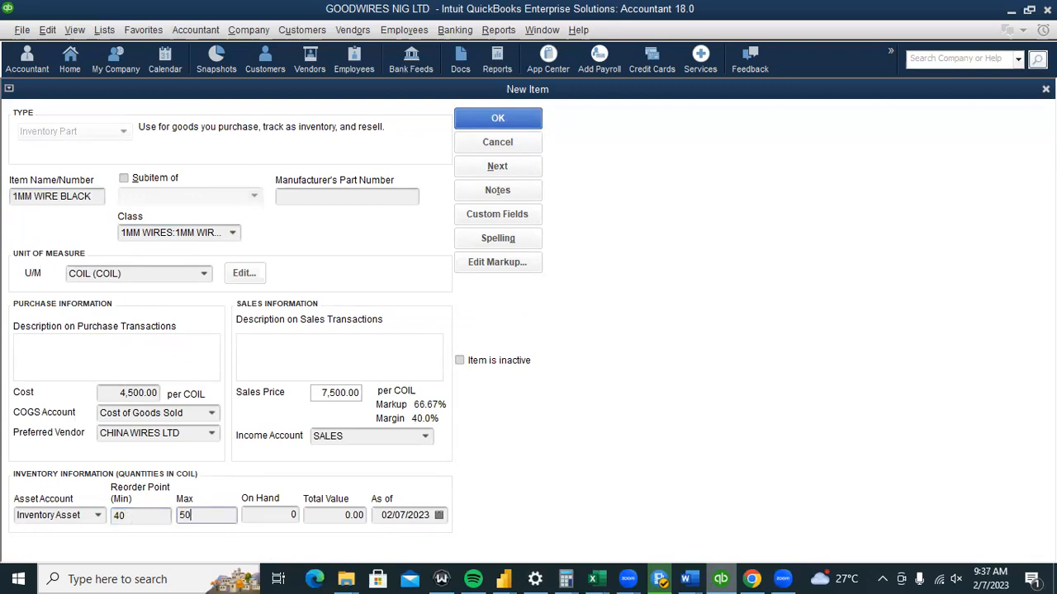
{"action": "key", "text": "Tab"}
{"action": "type", "text": "4000"}
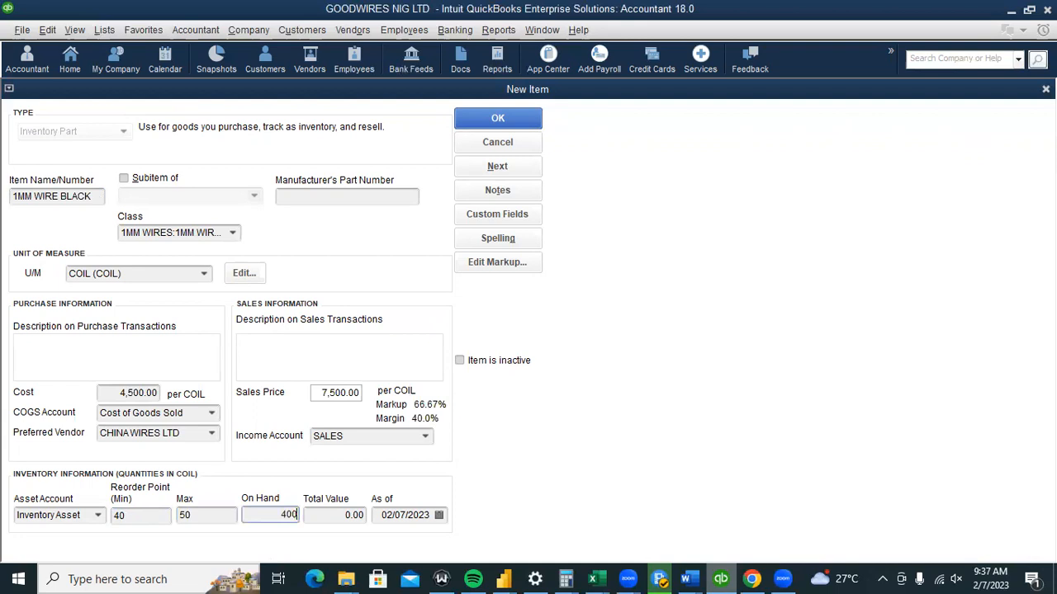
{"action": "left_click", "coordinate": [337, 516]}
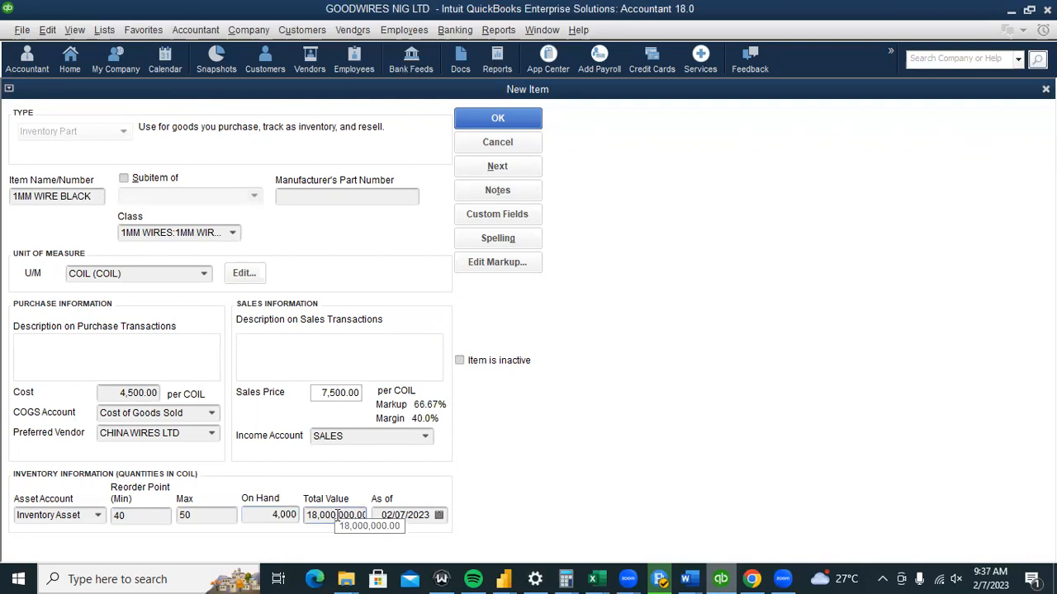
{"action": "left_click", "coordinate": [496, 120]}
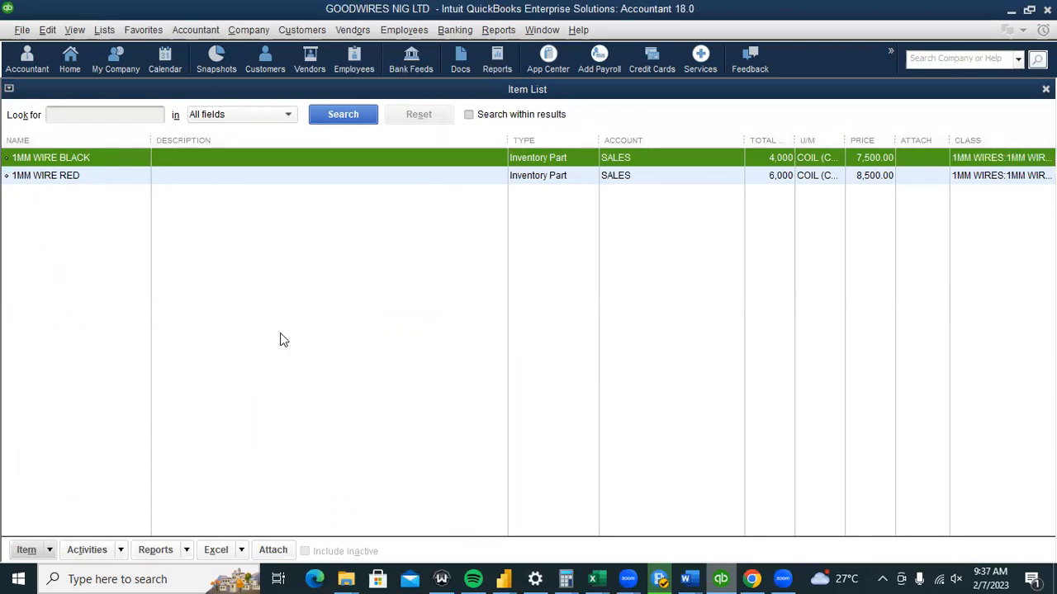
Duplicate the 1MM WIRE BLACK item from the Item List.
{"action": "right_click", "coordinate": [51, 176]}
{"action": "left_click", "coordinate": [1, 246]}
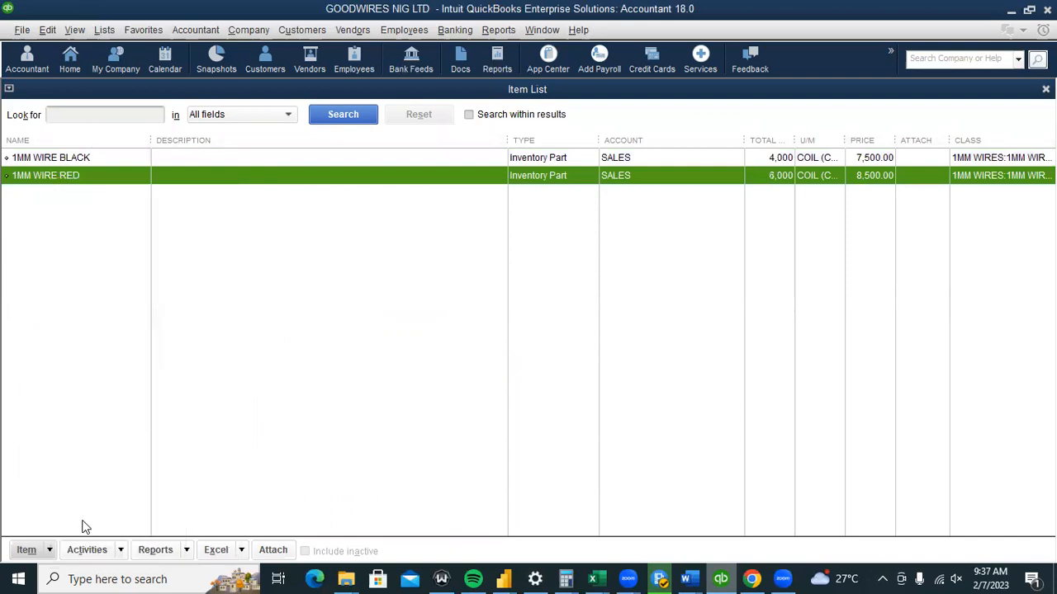
{"action": "left_click", "coordinate": [48, 550]}
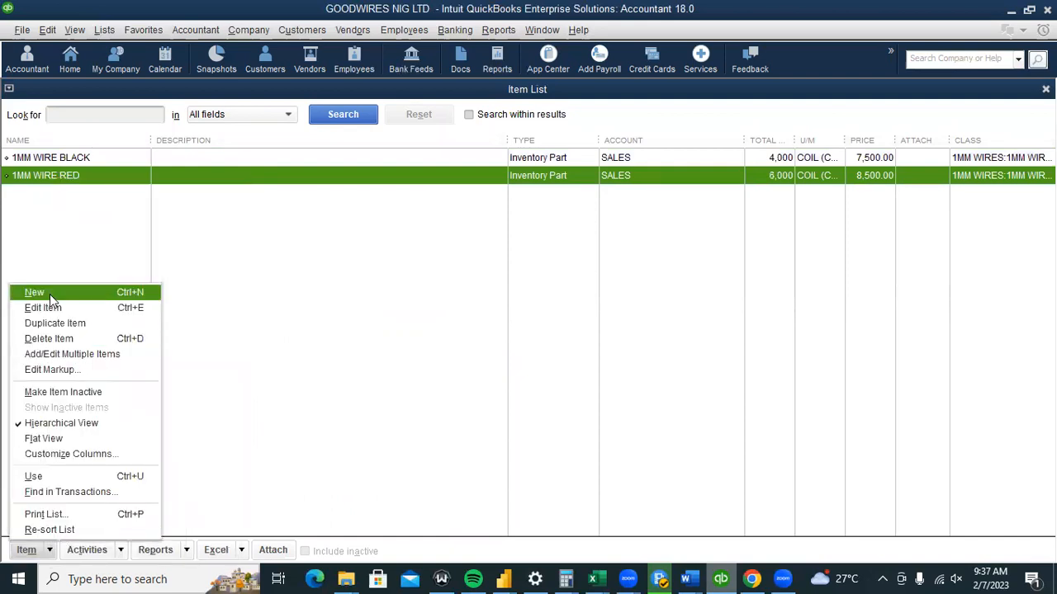
{"action": "left_click", "coordinate": [147, 170]}
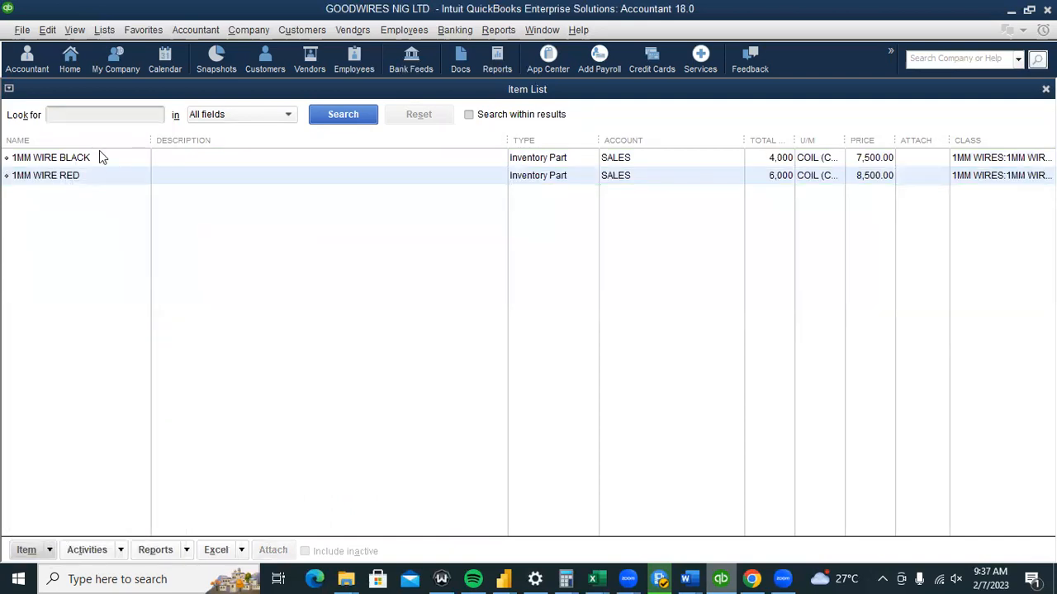
{"action": "left_click", "coordinate": [87, 161]}
{"action": "right_click", "coordinate": [87, 161]}
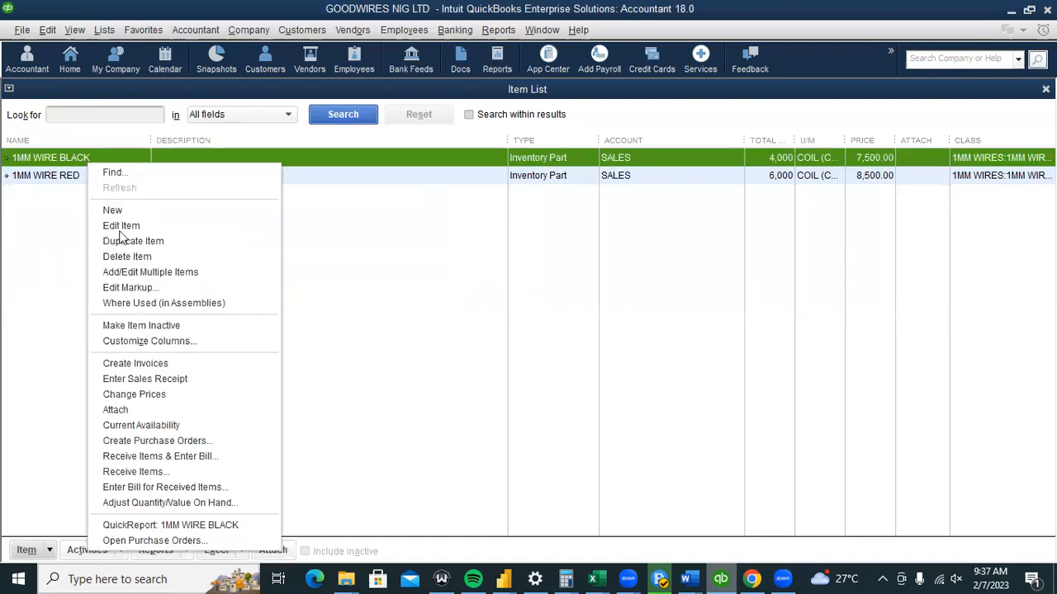
{"action": "left_click", "coordinate": [127, 241]}
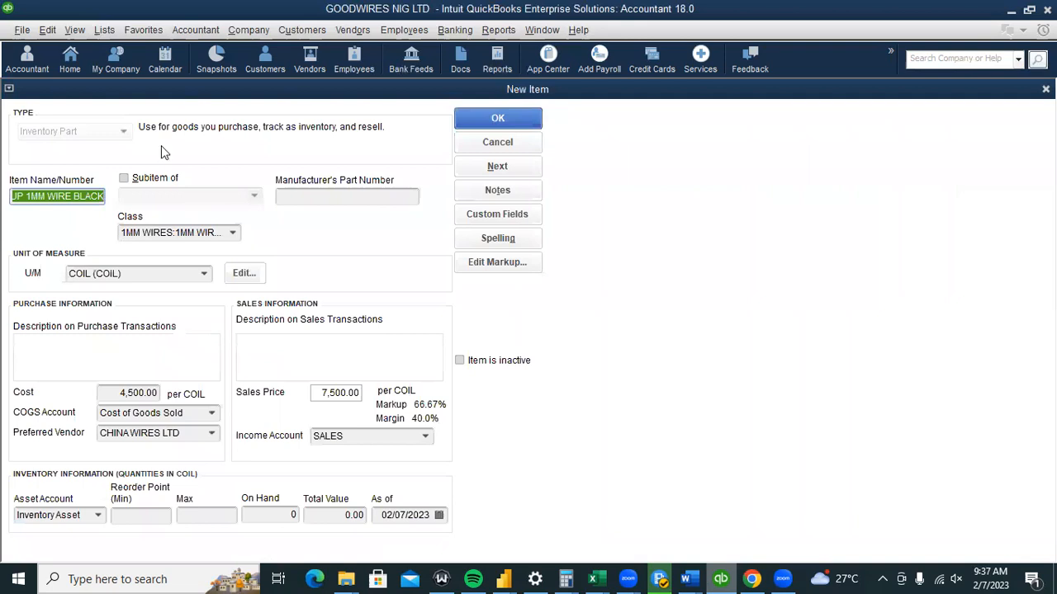
Rename the copy to 1MM WIRE GREEN and assign the 1MM WIRE GREEN class.
{"action": "left_click", "coordinate": [73, 197]}
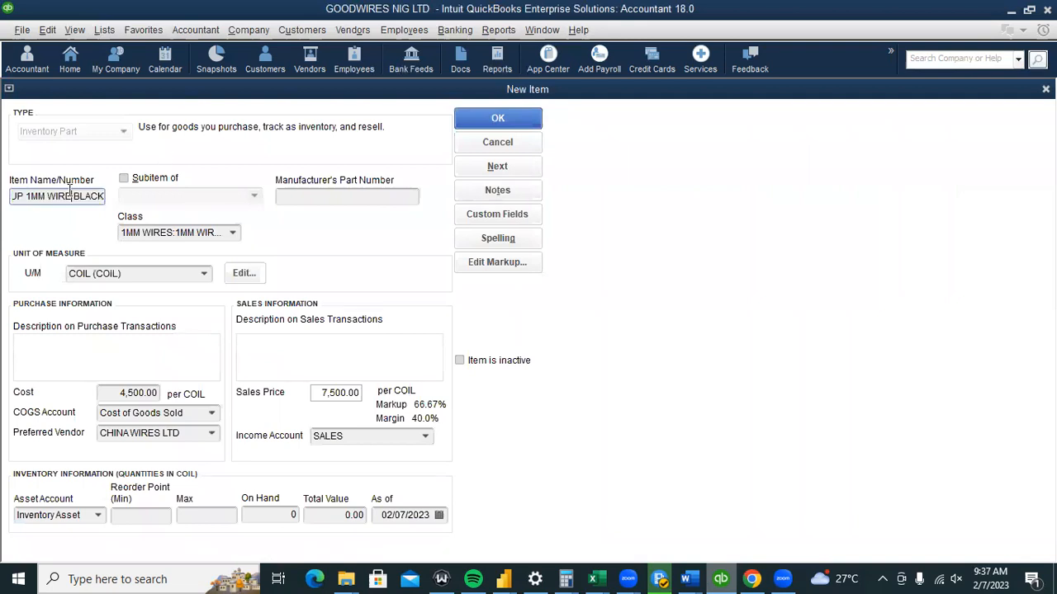
{"action": "left_click", "coordinate": [27, 196]}
{"action": "key", "text": "BackSpace"}
{"action": "key", "text": "BackSpace"}
{"action": "key", "text": "BackSpace"}
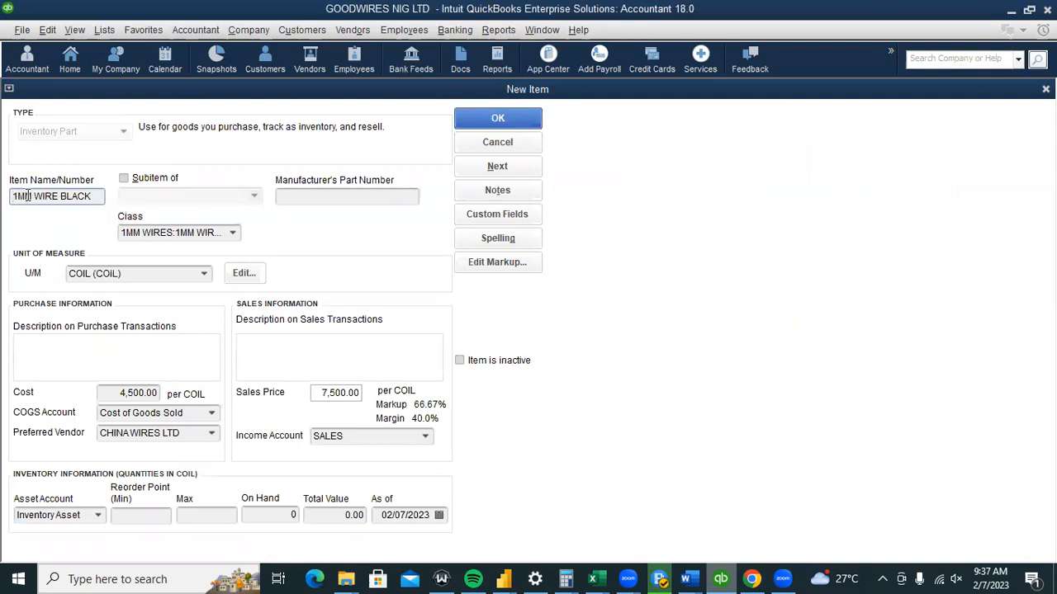
{"action": "left_click", "coordinate": [95, 195]}
{"action": "key", "text": "BackSpace"}
{"action": "key", "text": "BackSpace"}
{"action": "key", "text": "BackSpace"}
{"action": "key", "text": "BackSpace"}
{"action": "key", "text": "BackSpace"}
{"action": "type", "text": "GREEN"}
{"action": "left_click", "coordinate": [236, 232]}
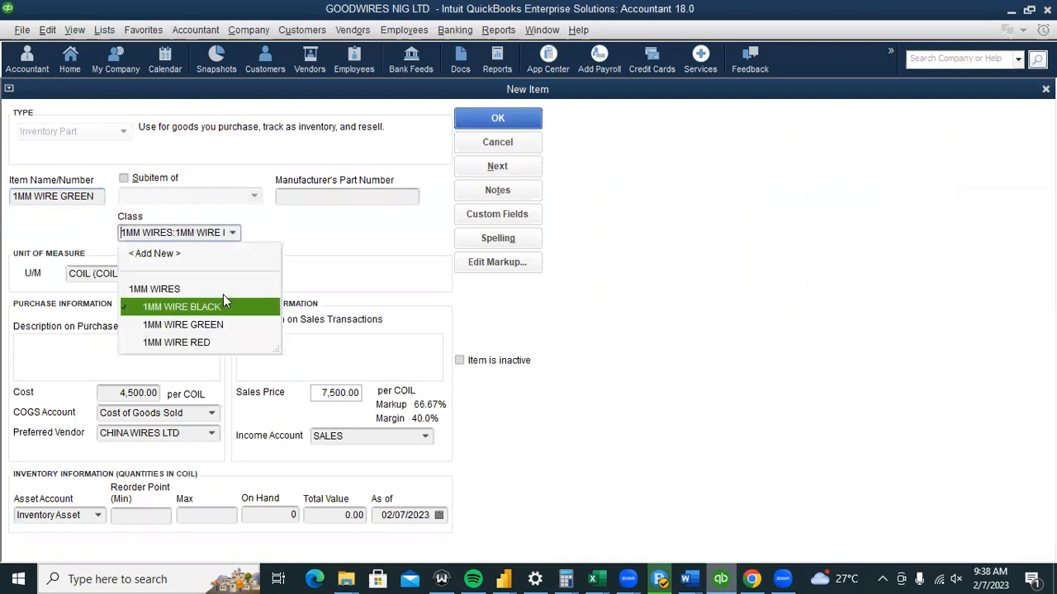
{"action": "left_click", "coordinate": [220, 328]}
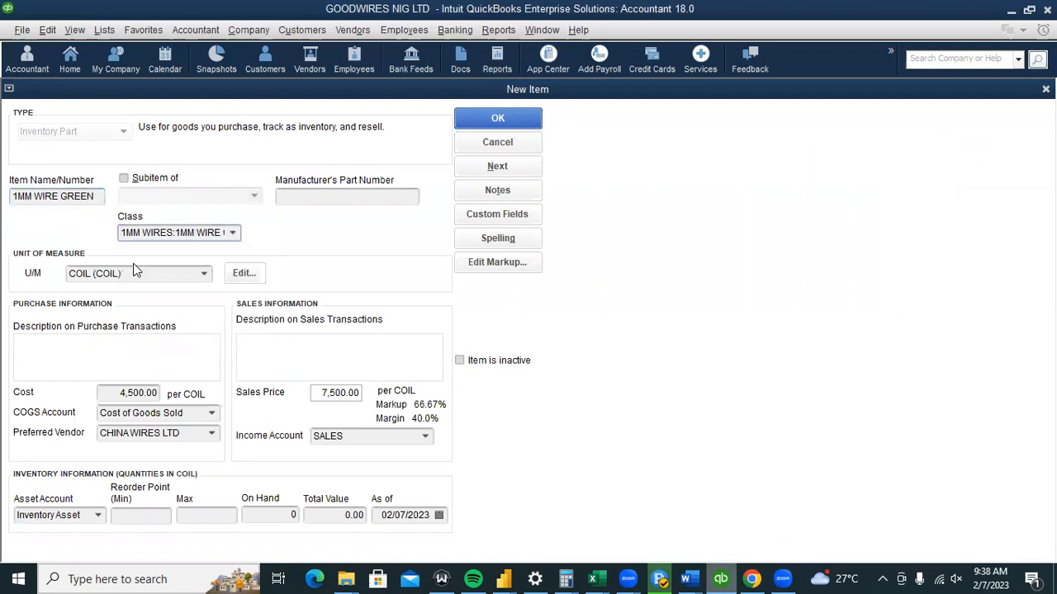
Change the cost to 6,500 and the sales price to 9,500.
{"action": "left_click", "coordinate": [124, 394]}
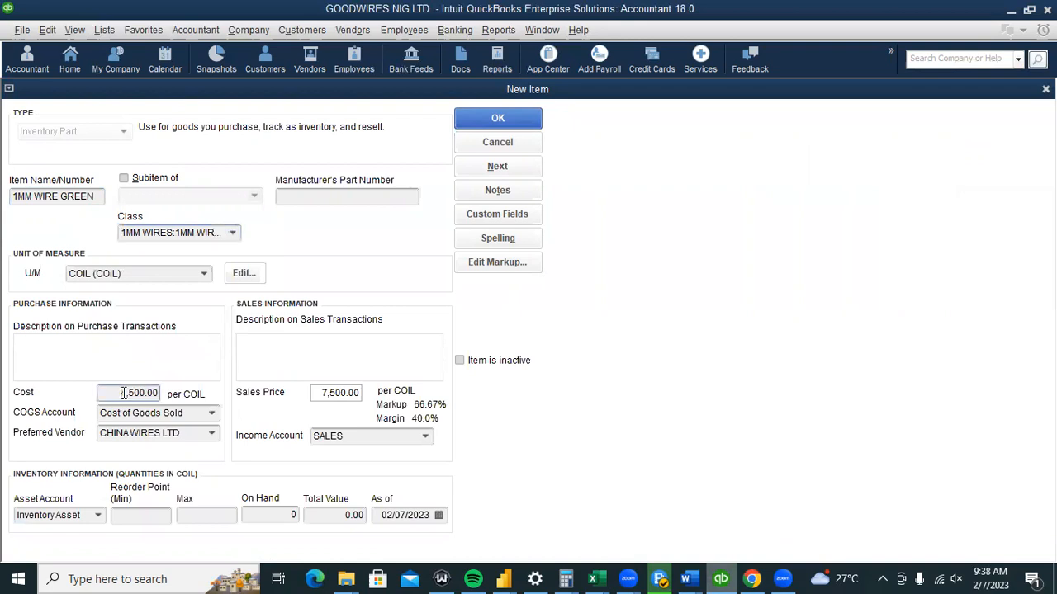
{"action": "type", "text": "6"}
{"action": "left_click_drag", "start_coordinate": [322, 394], "coordinate": [328, 394]}
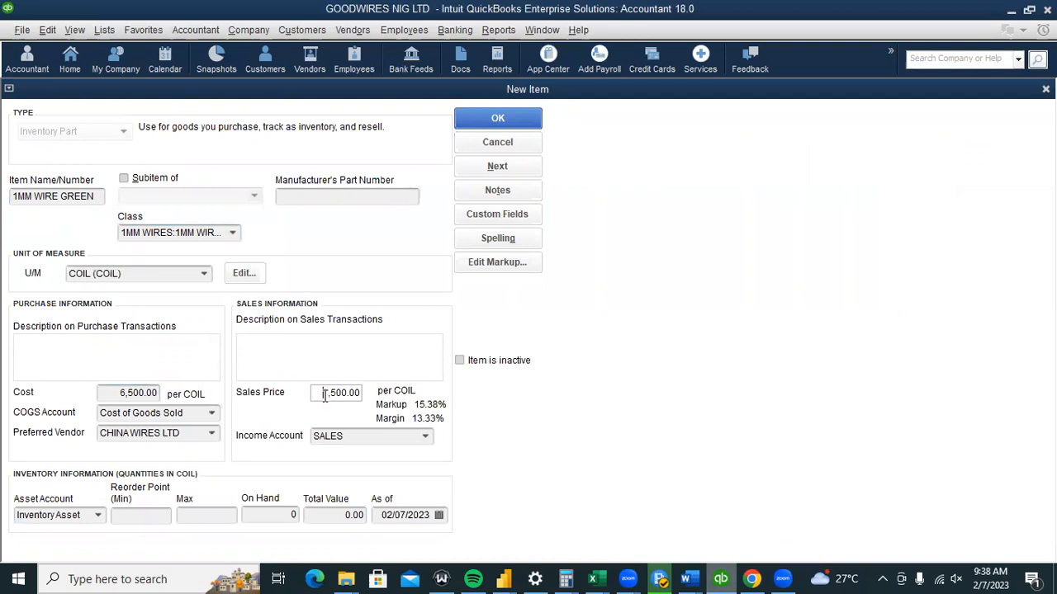
{"action": "type", "text": "9"}
{"action": "left_click", "coordinate": [212, 436]}
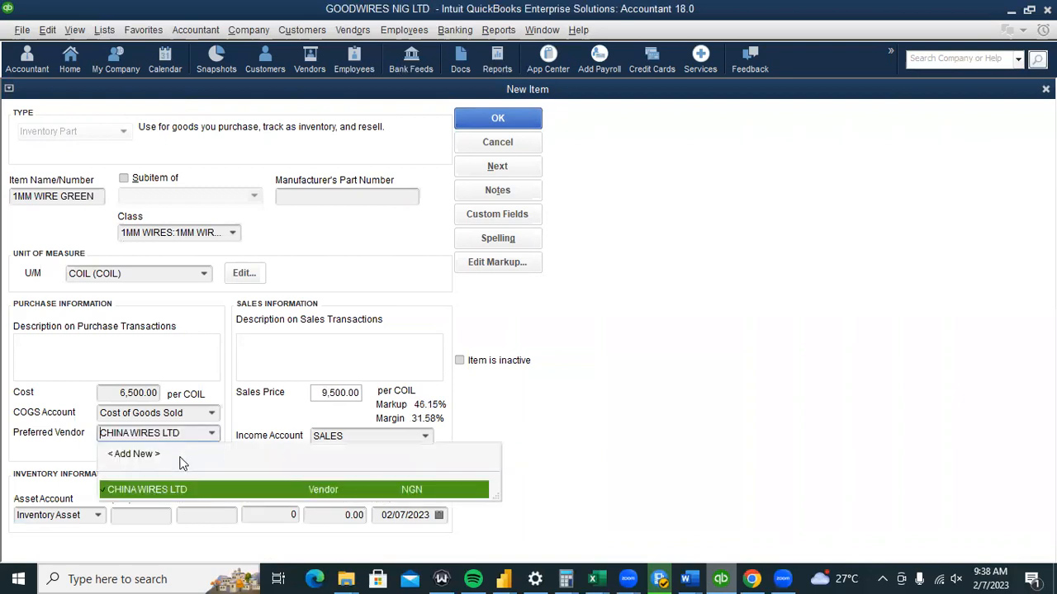
Enter RRB INDUSTRIES as the vendor name in the New Vendor form and save it.
{"action": "left_click", "coordinate": [157, 456]}
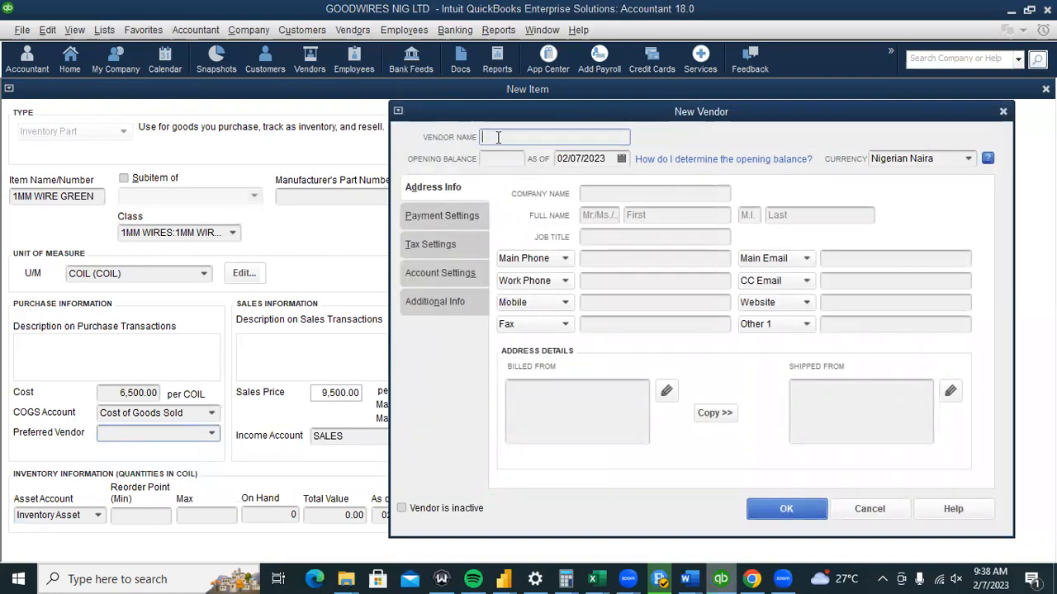
{"action": "type", "text": "RR"}
{"action": "type", "text": "B"}
{"action": "type", "text": " E"}
{"action": "type", "text": "L"}
{"action": "key", "text": "BackSpace"}
{"action": "key", "text": "BackSpace"}
{"action": "type", "text": "MANU"}
{"action": "type", "text": "ACT"}
{"action": "key", "text": "BackSpace"}
{"action": "key", "text": "BackSpace"}
{"action": "key", "text": "BackSpace"}
{"action": "key", "text": "BackSpace"}
{"action": "key", "text": "BackSpace"}
{"action": "key", "text": "BackSpace"}
{"action": "key", "text": "BackSpace"}
{"action": "key", "text": "BackSpace"}
{"action": "type", "text": "INDUSTRIES"}
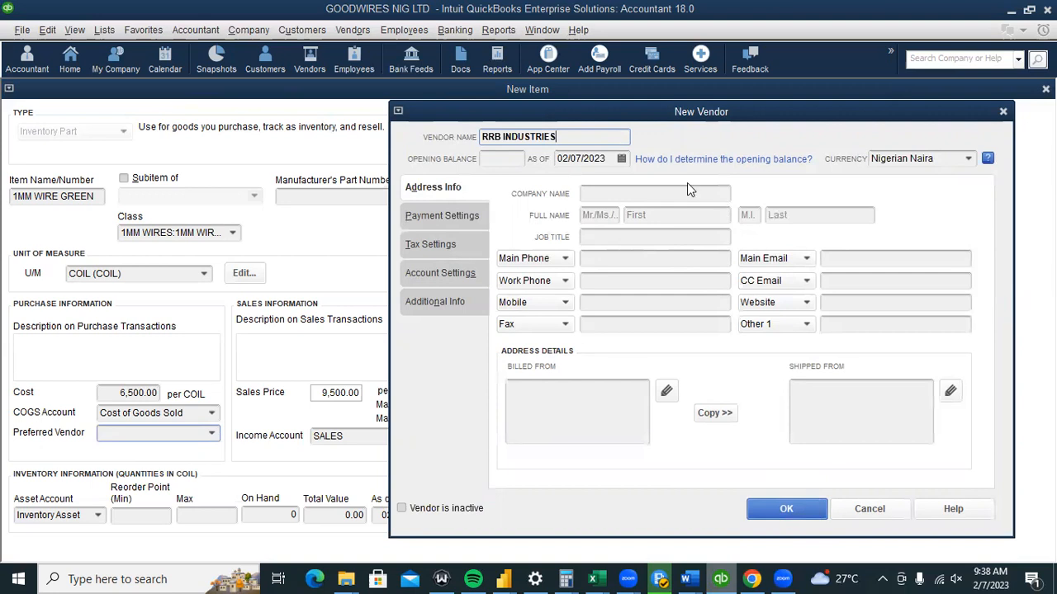
{"action": "left_click", "coordinate": [487, 159]}
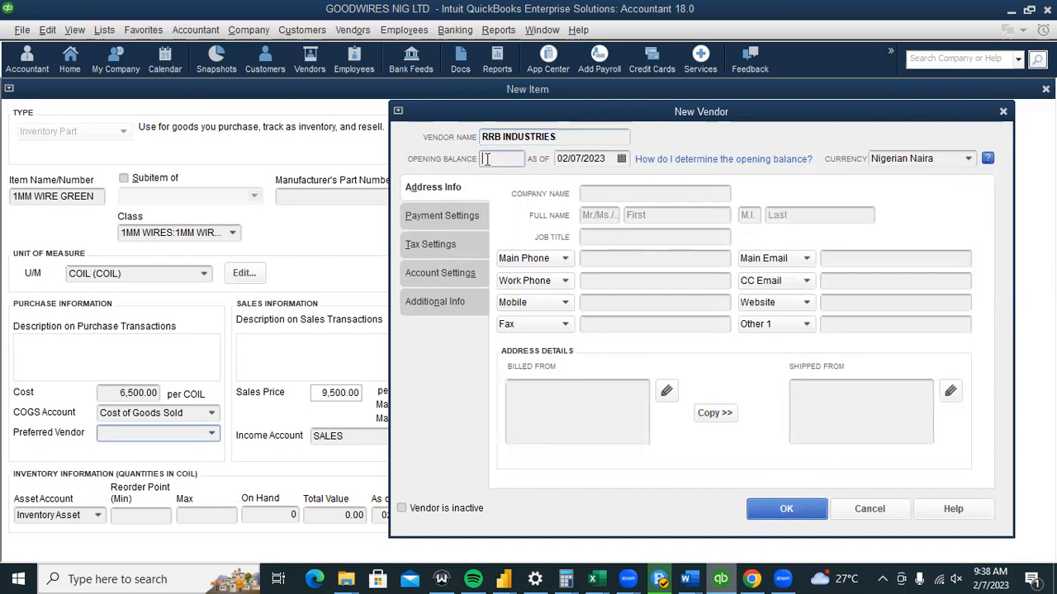
{"action": "left_click", "coordinate": [786, 508]}
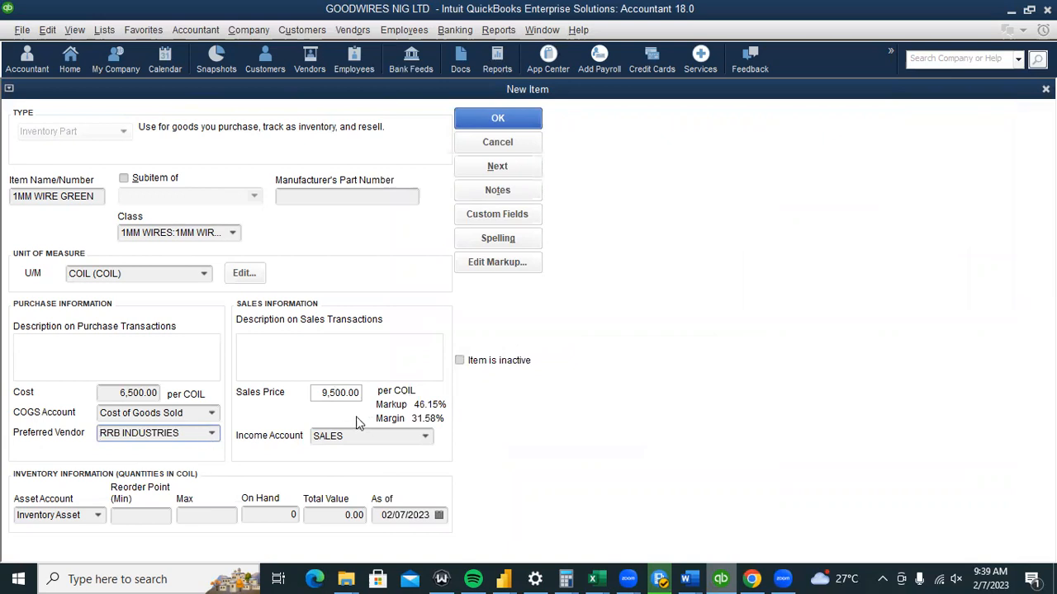
Set the item's sales price to 10,000 and its cost to 7,900.
{"action": "left_click", "coordinate": [323, 394]}
{"action": "left_click_drag", "start_coordinate": [324, 394], "coordinate": [328, 396]}
{"action": "type", "text": "10"}
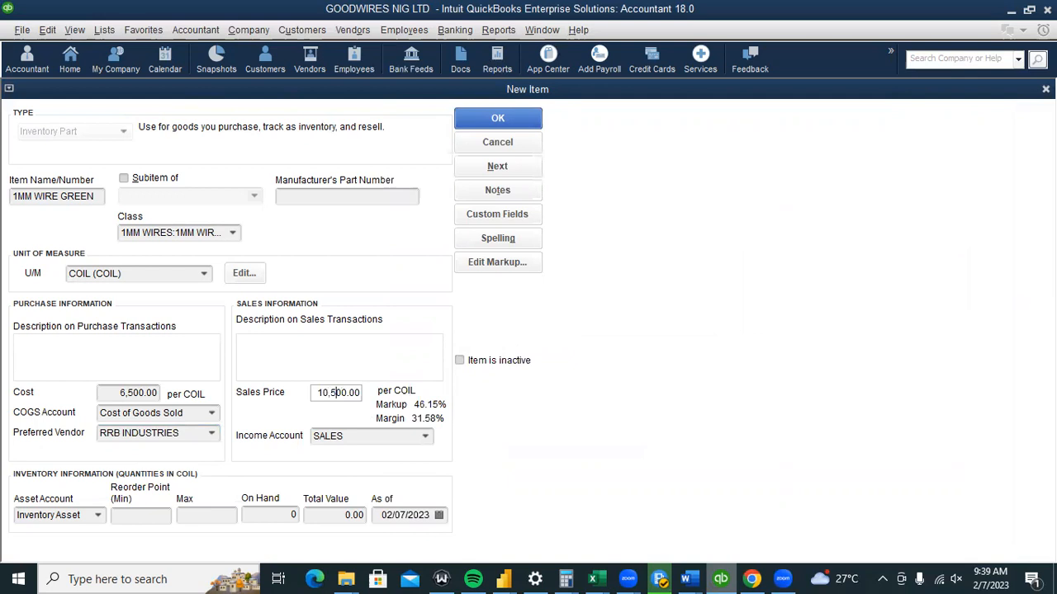
{"action": "key", "text": "BackSpace"}
{"action": "type", "text": "0"}
{"action": "left_click", "coordinate": [126, 392]}
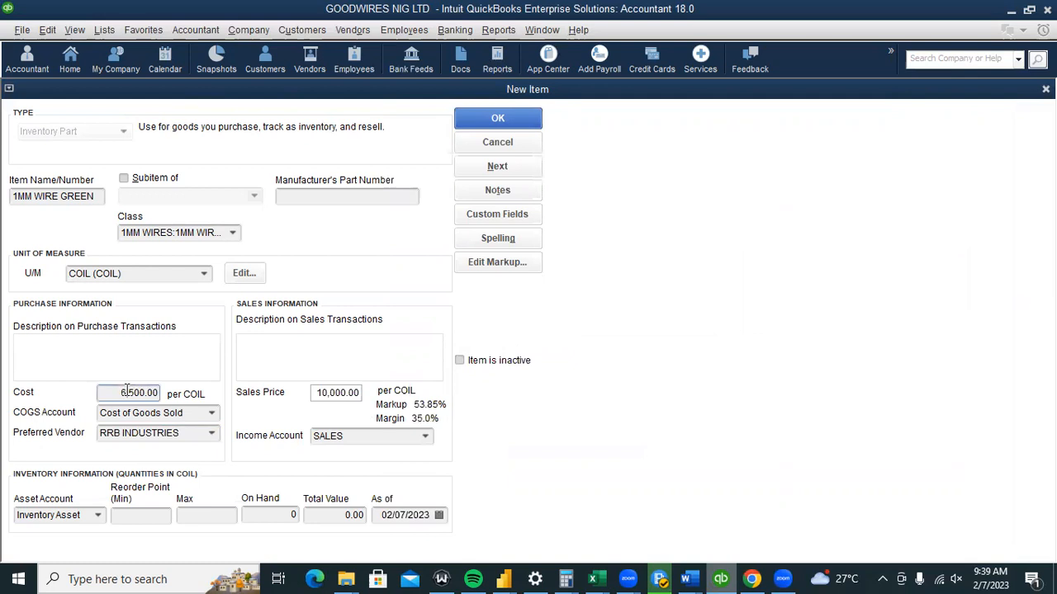
{"action": "type", "text": "7"}
{"action": "key", "text": "Delete"}
{"action": "type", "text": "9"}
{"action": "left_click", "coordinate": [146, 516]}
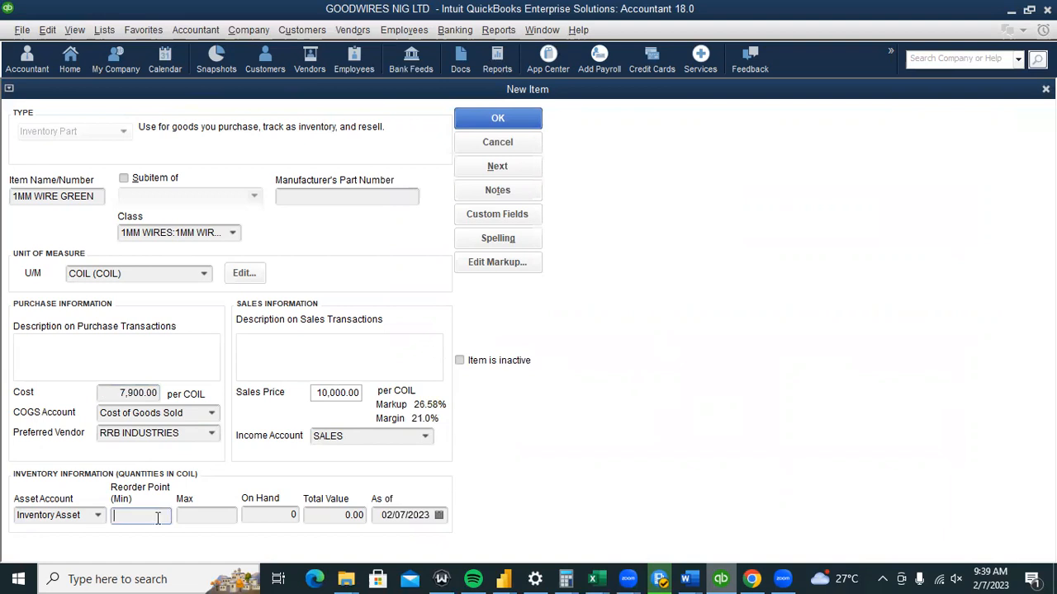
Enter a reorder point of 50, maximum of 100, and 8,000 on hand.
{"action": "left_click", "coordinate": [189, 520]}
{"action": "left_click", "coordinate": [253, 517]}
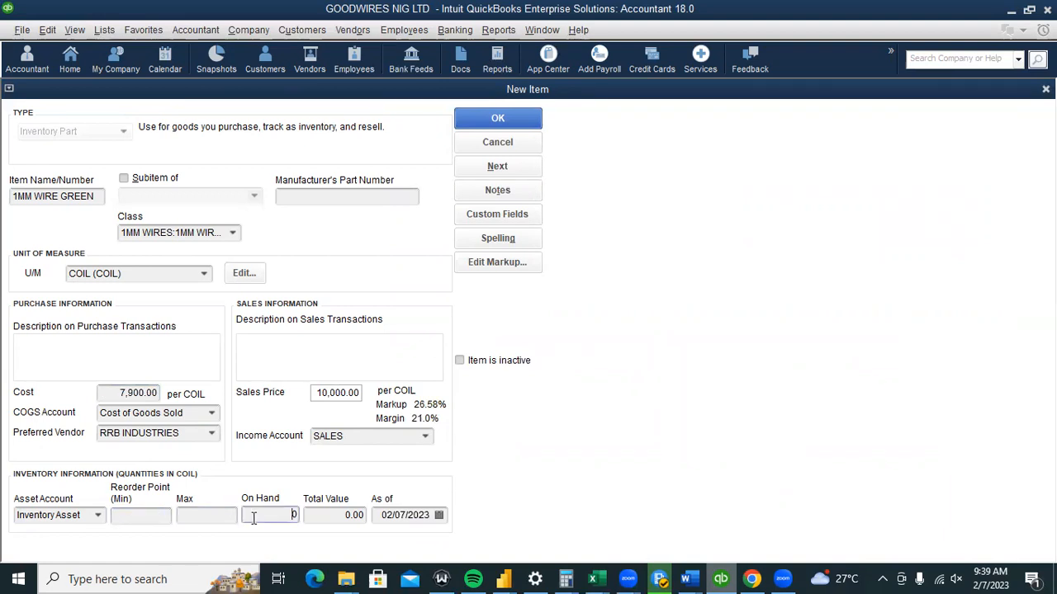
{"action": "left_click", "coordinate": [131, 517]}
{"action": "type", "text": "50"}
{"action": "left_click", "coordinate": [220, 514]}
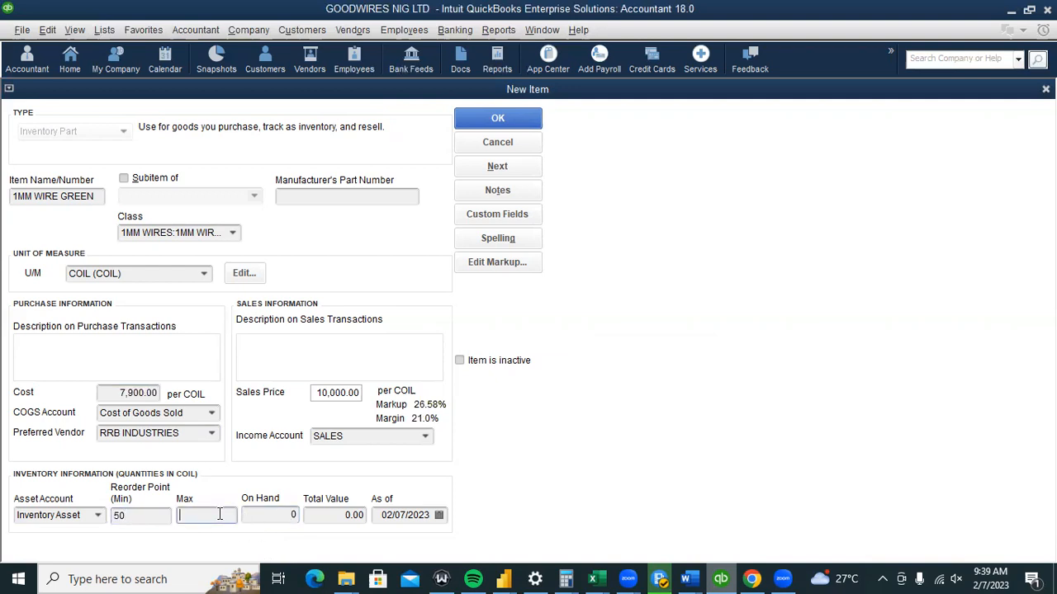
{"action": "type", "text": "100"}
{"action": "key", "text": "Tab"}
{"action": "type", "text": "8"}
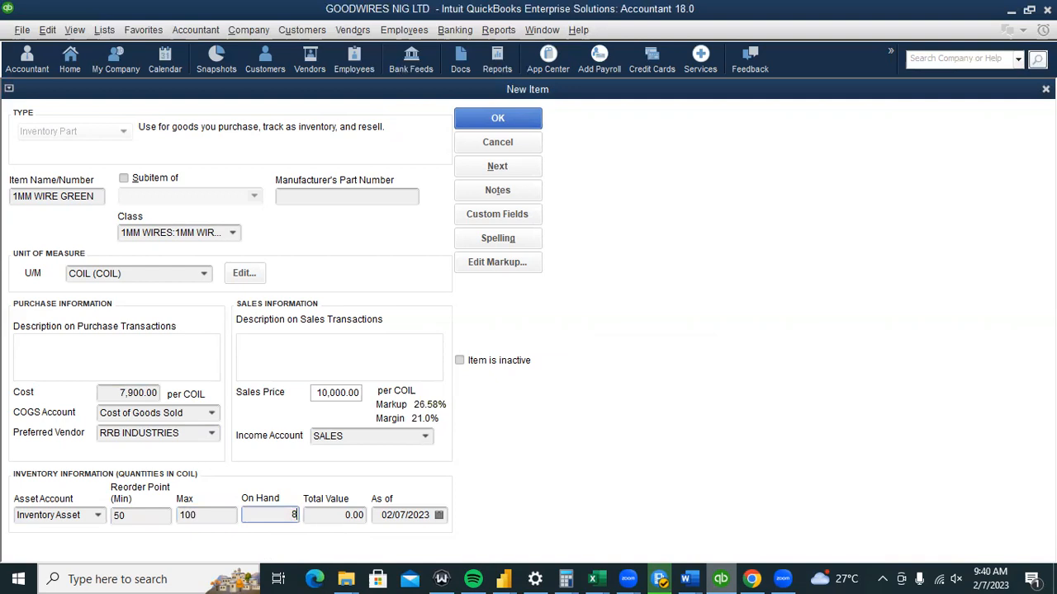
{"action": "type", "text": "000"}
{"action": "left_click", "coordinate": [347, 520]}
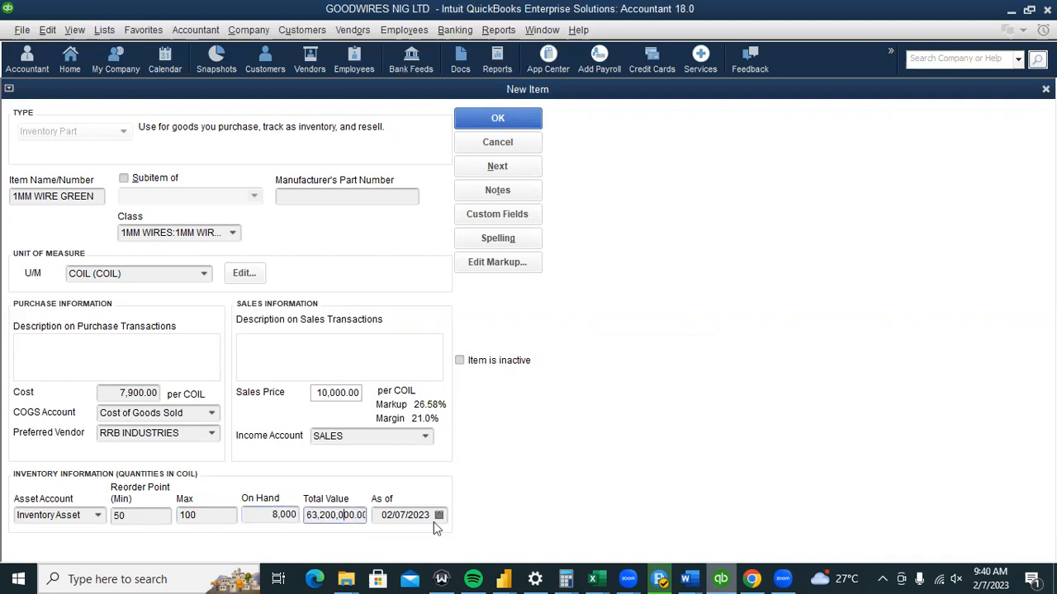
Assign the 1MM WIRE GREEN class and save the new item.
{"action": "left_click", "coordinate": [232, 236]}
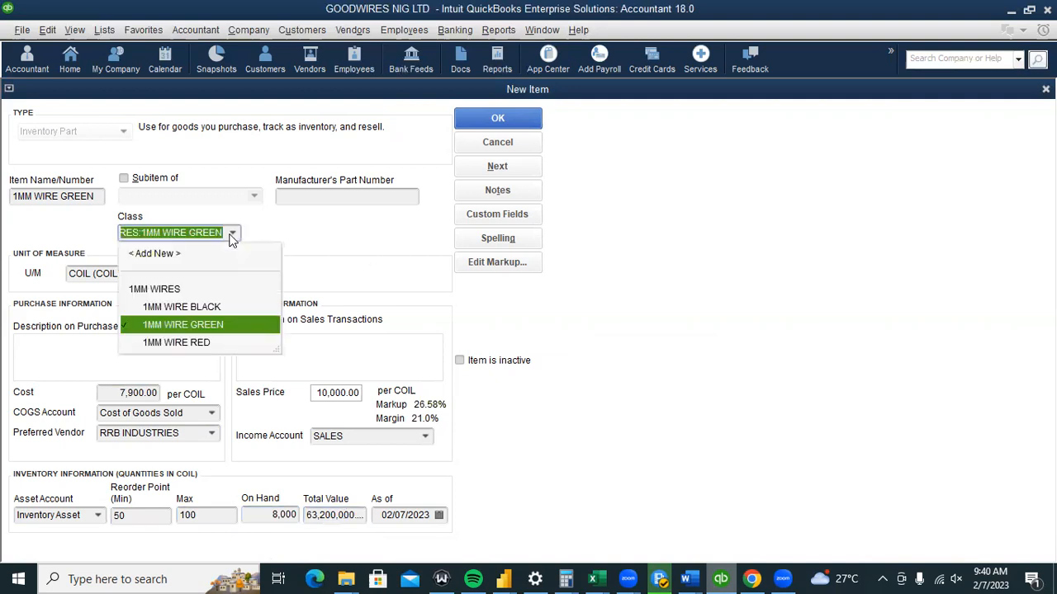
{"action": "left_click", "coordinate": [213, 327]}
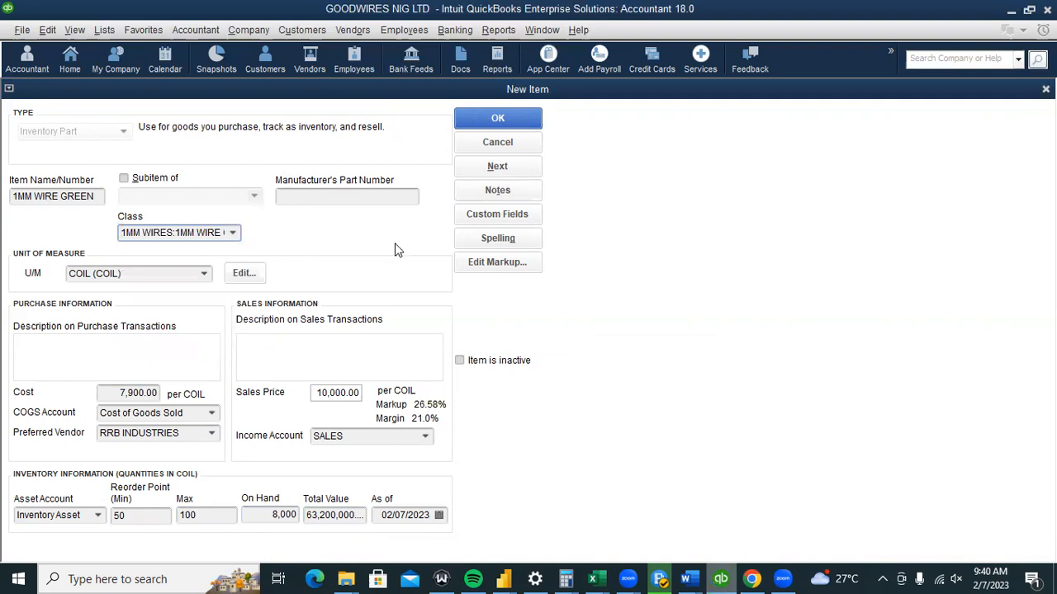
{"action": "left_click", "coordinate": [490, 119]}
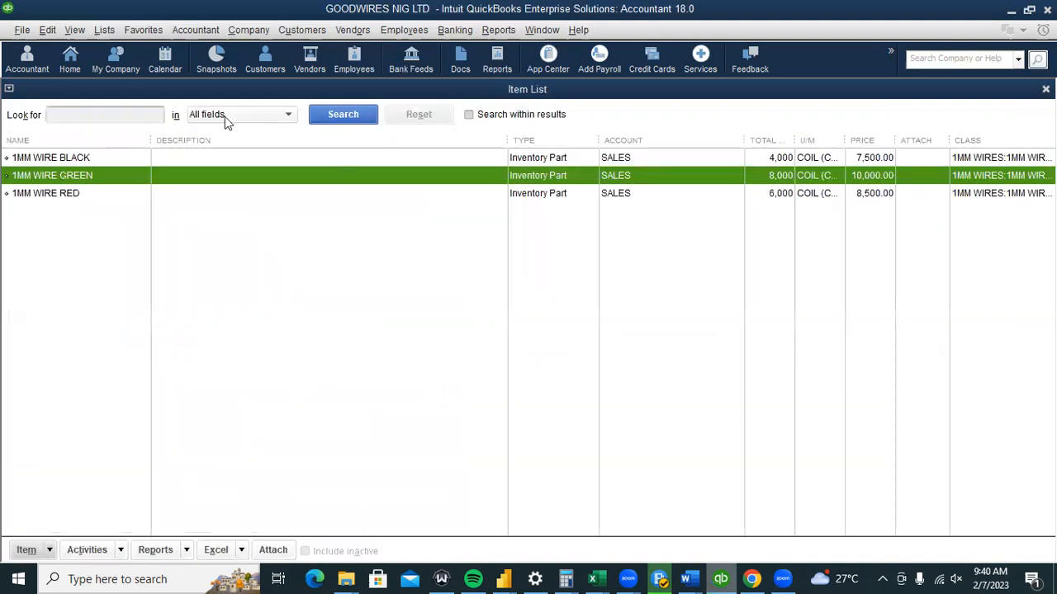
{"action": "left_click", "coordinate": [420, 285]}
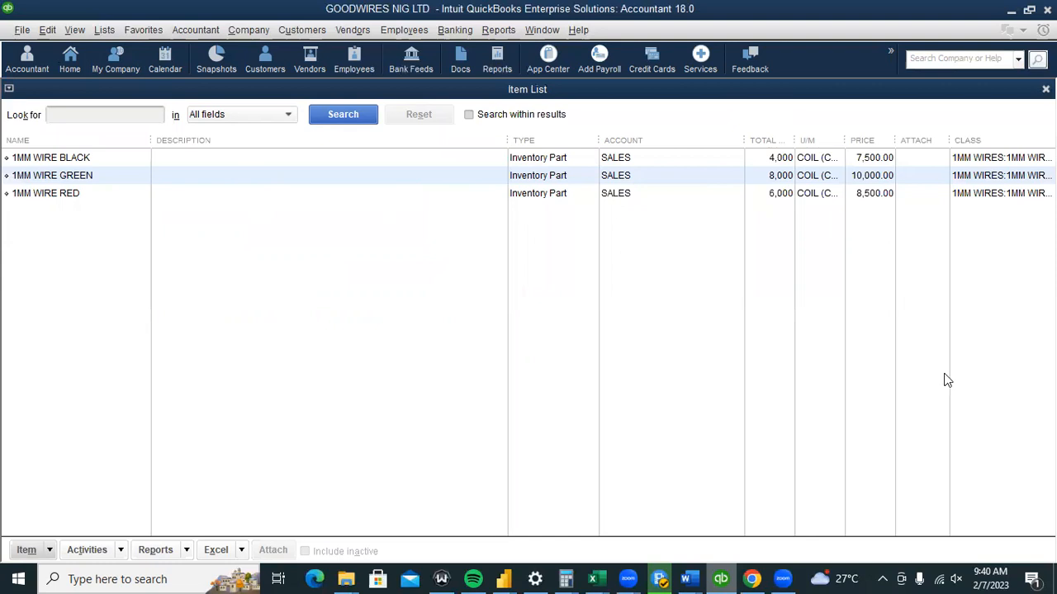
{"action": "left_click", "coordinate": [883, 579]}
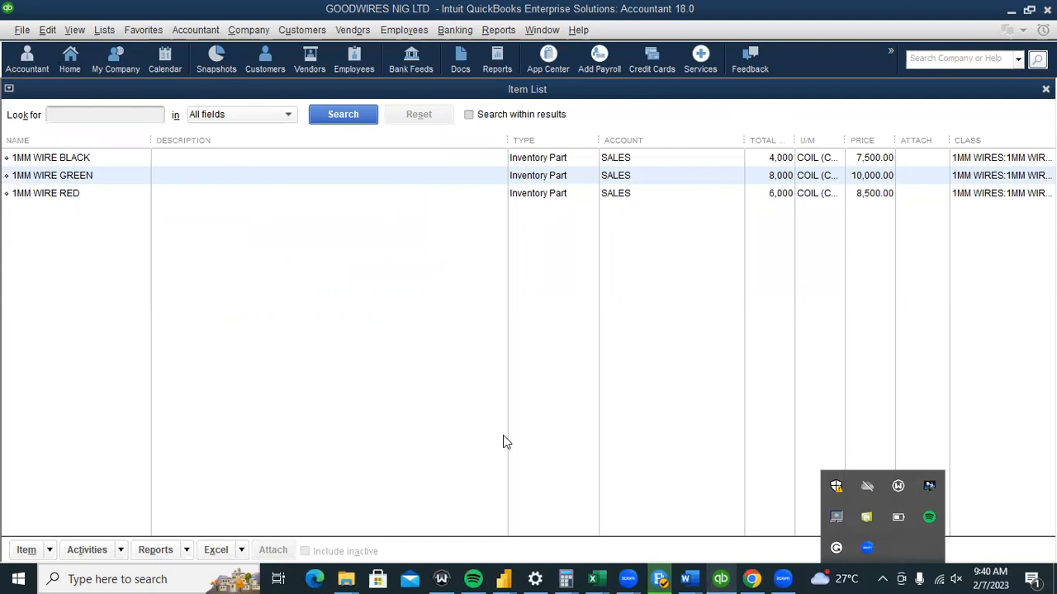
{"action": "left_click", "coordinate": [851, 264]}
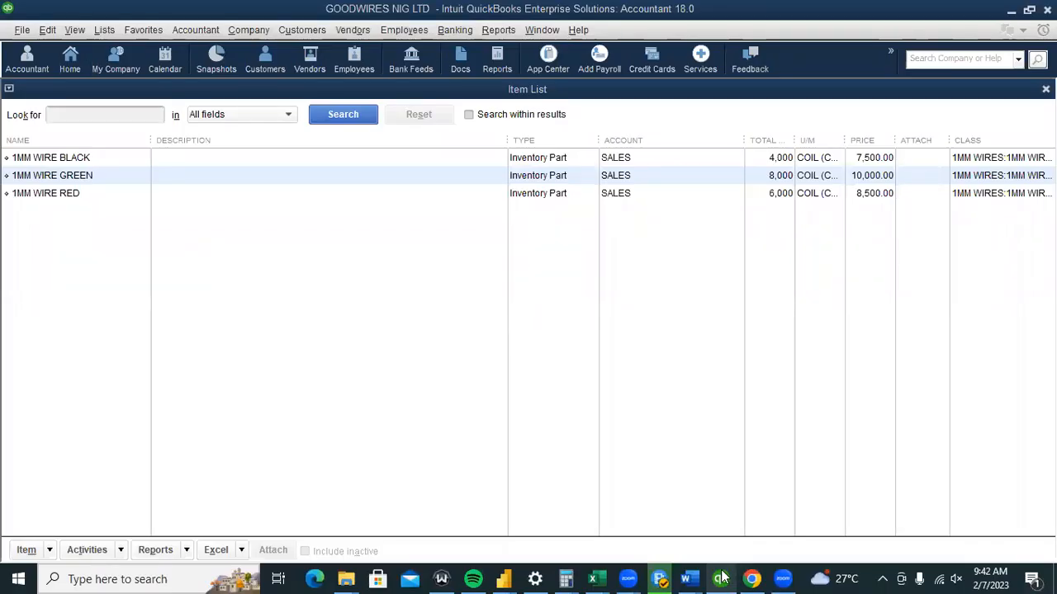
{"action": "mouse_move", "coordinate": [687, 578]}
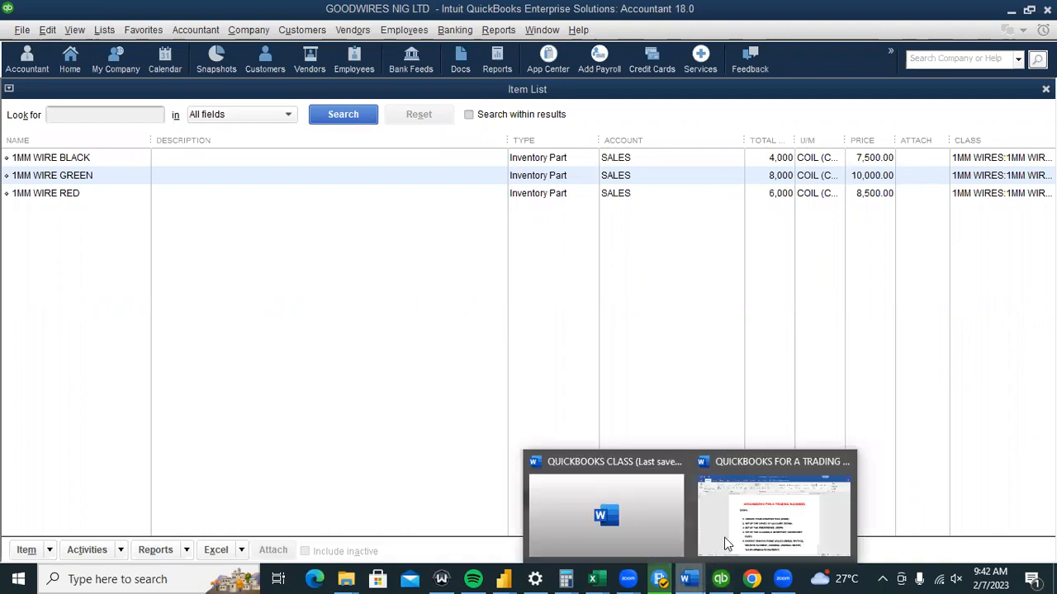
In the Word step list, mark step 4 as (DONE).
{"action": "left_click", "coordinate": [727, 529]}
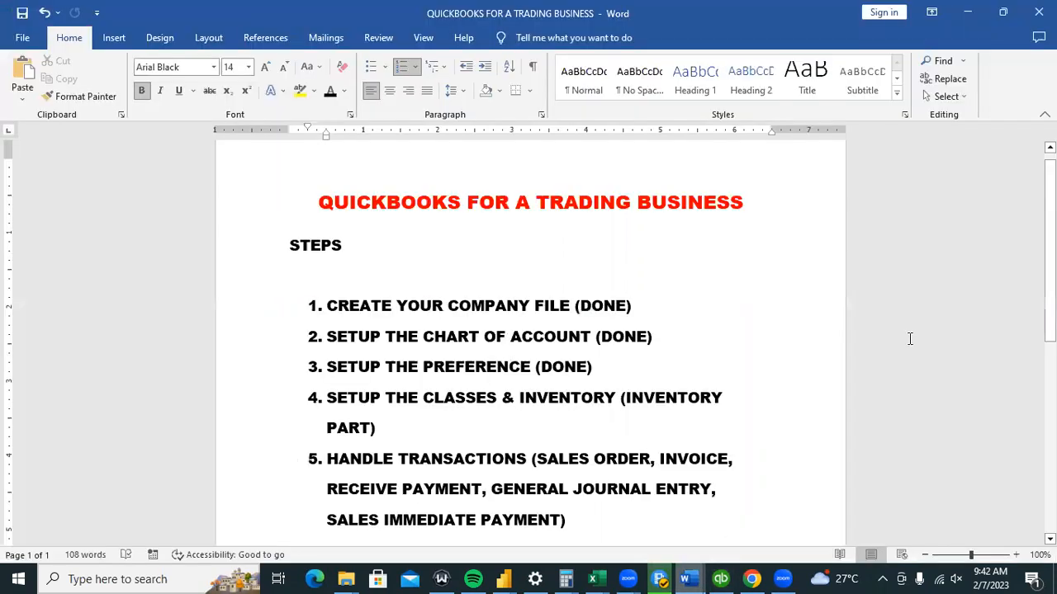
{"action": "left_click", "coordinate": [520, 398]}
{"action": "scroll", "coordinate": [529, 389], "scroll_direction": "down", "scroll_amount": 1}
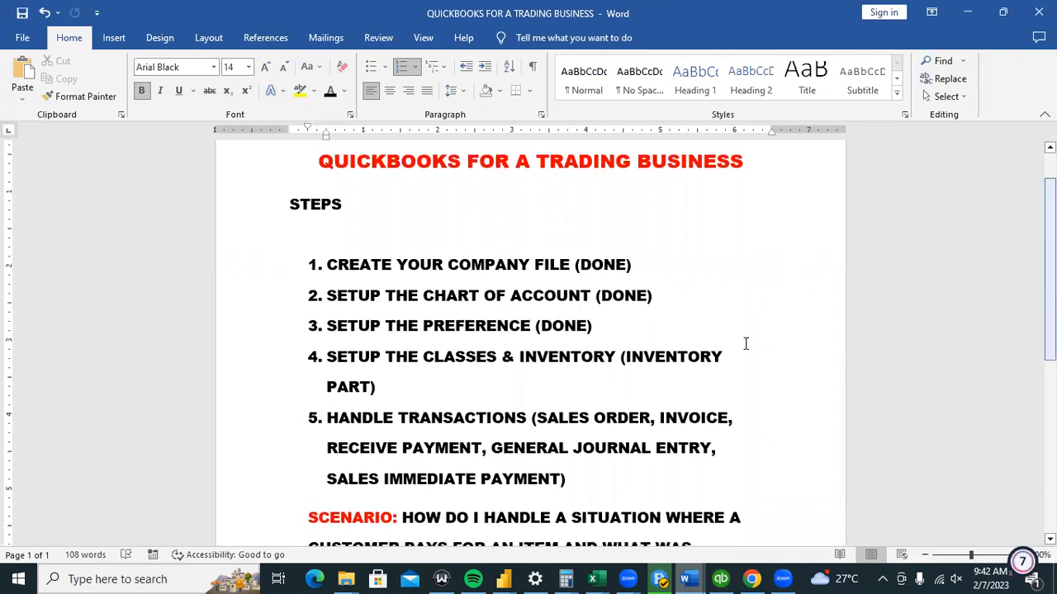
{"action": "type", "text": "(DONE )"}
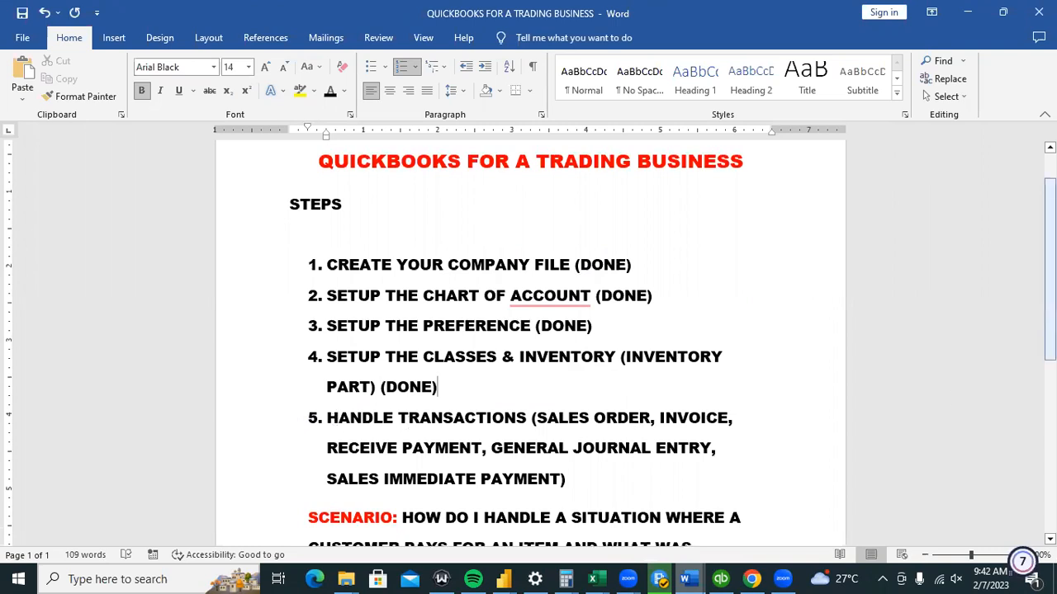
{"action": "scroll", "coordinate": [618, 234], "scroll_direction": "down", "scroll_amount": 3}
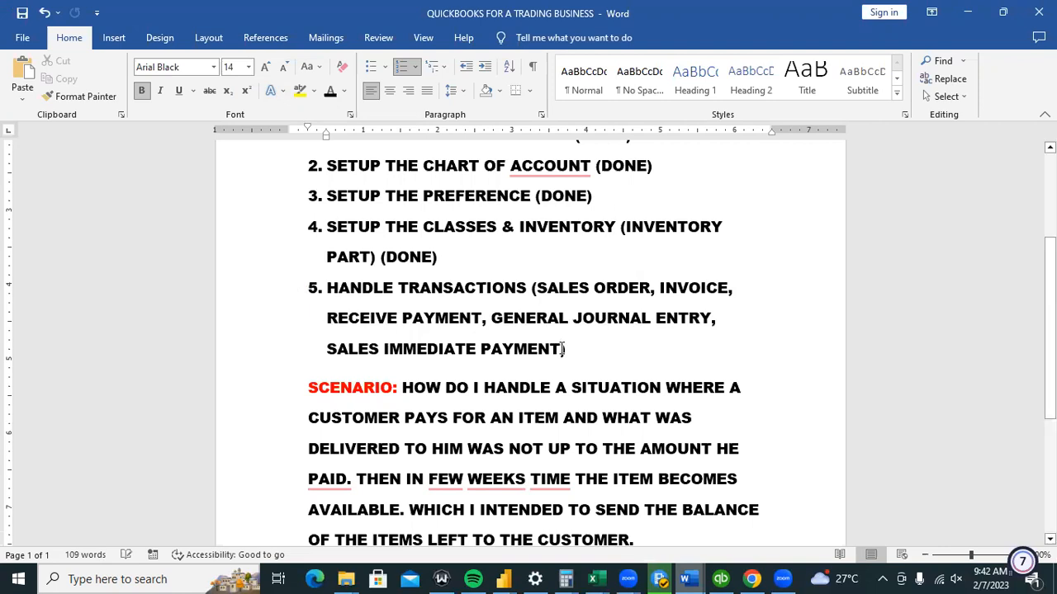
Add PURCHASE ORDER, ENTER BILLS and PAY BILLS to step 5's transactions.
{"action": "left_click", "coordinate": [561, 349]}
{"action": "type", "text": ", PURCHAS"}
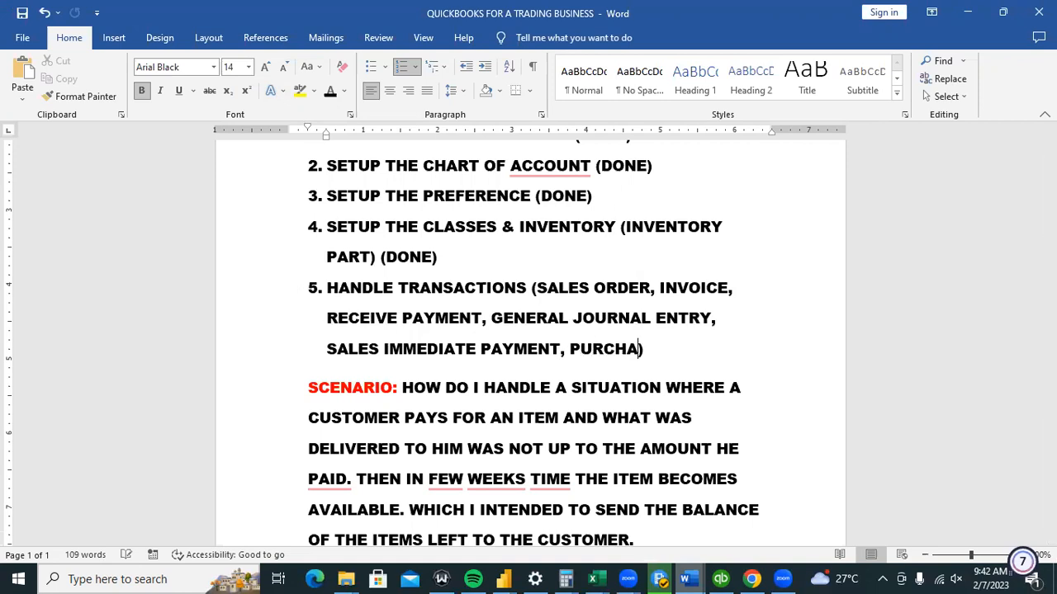
{"action": "type", "text": "E ORDER"}
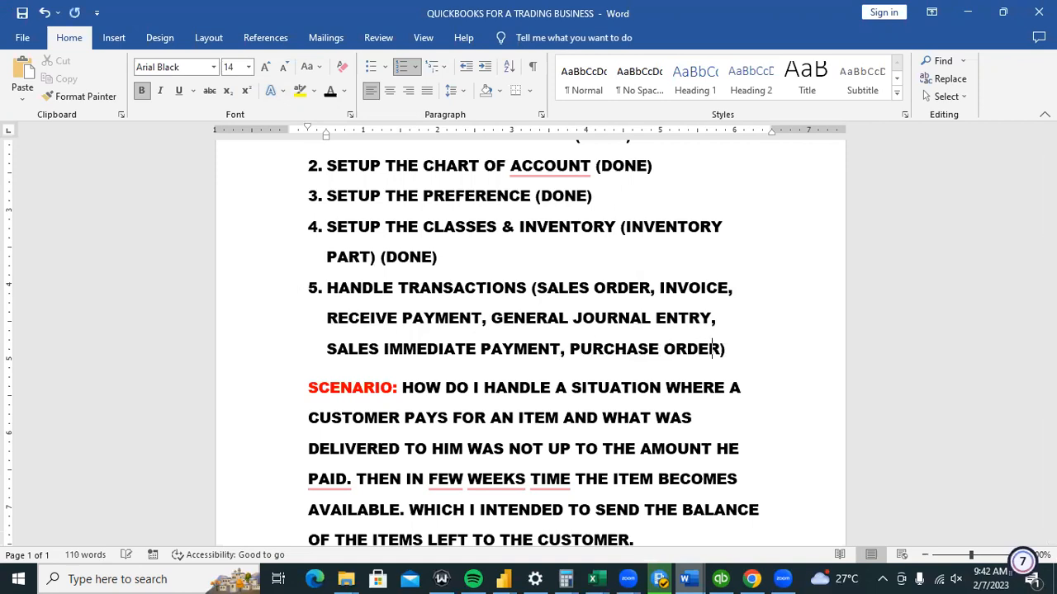
{"action": "key", "text": "BackSpace"}
{"action": "type", "text": ", ENTER BI"}
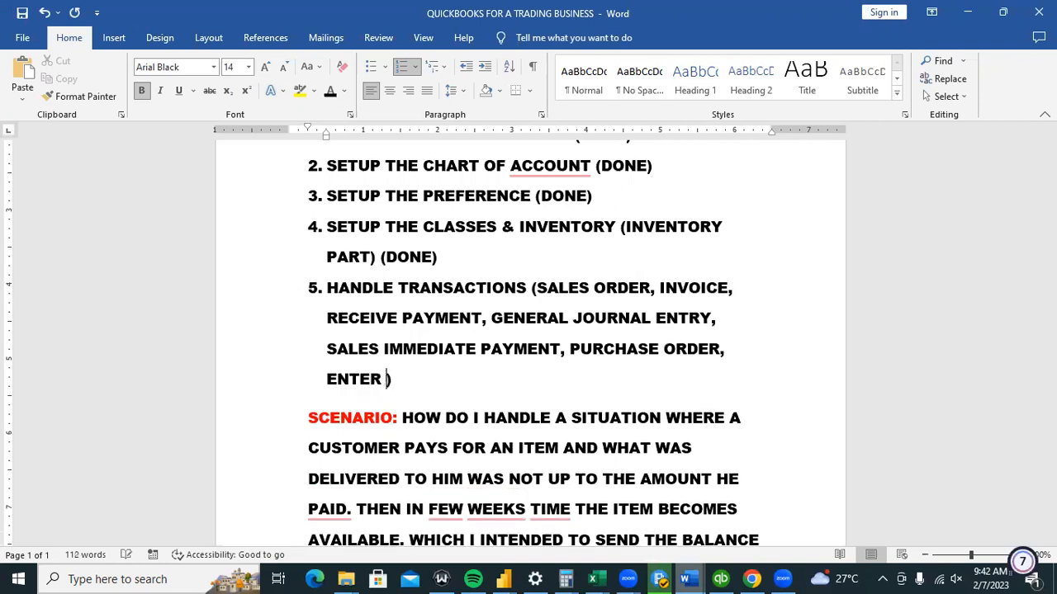
{"action": "type", "text": "LLS, "}
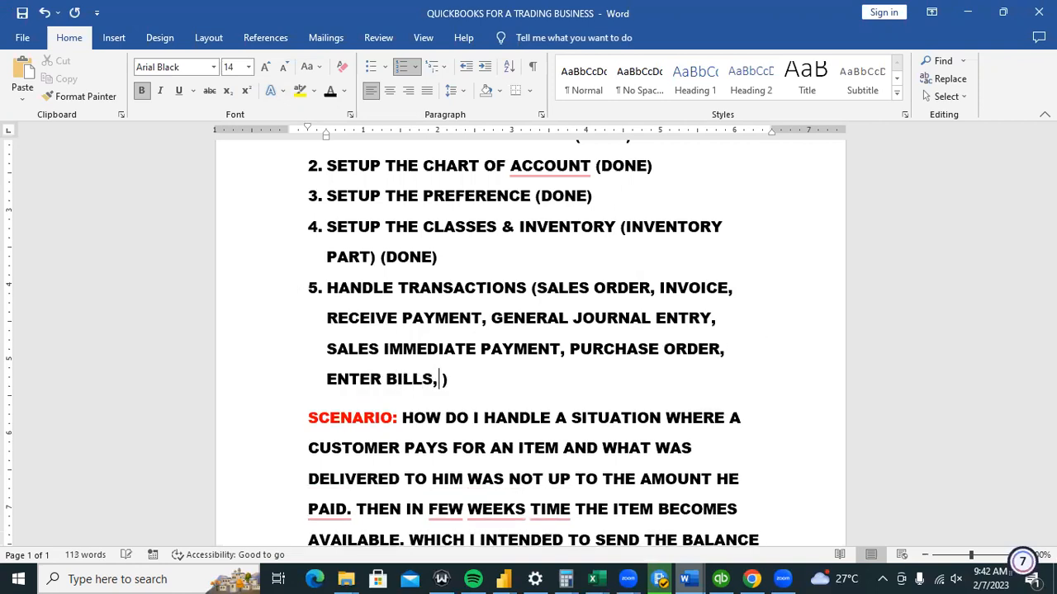
{"action": "type", "text": "PAY "}
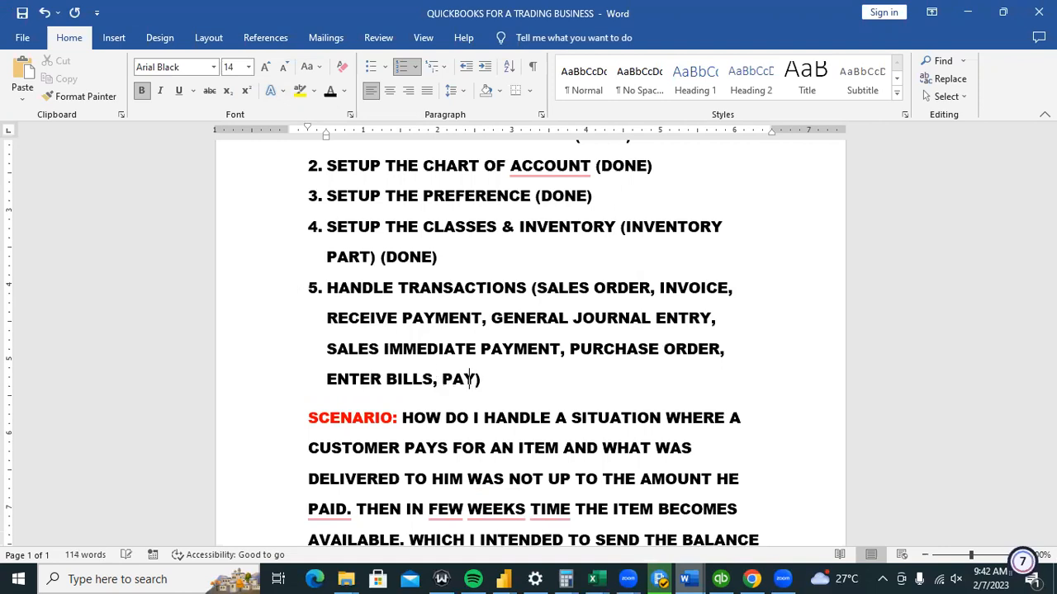
{"action": "type", "text": "BILLS"}
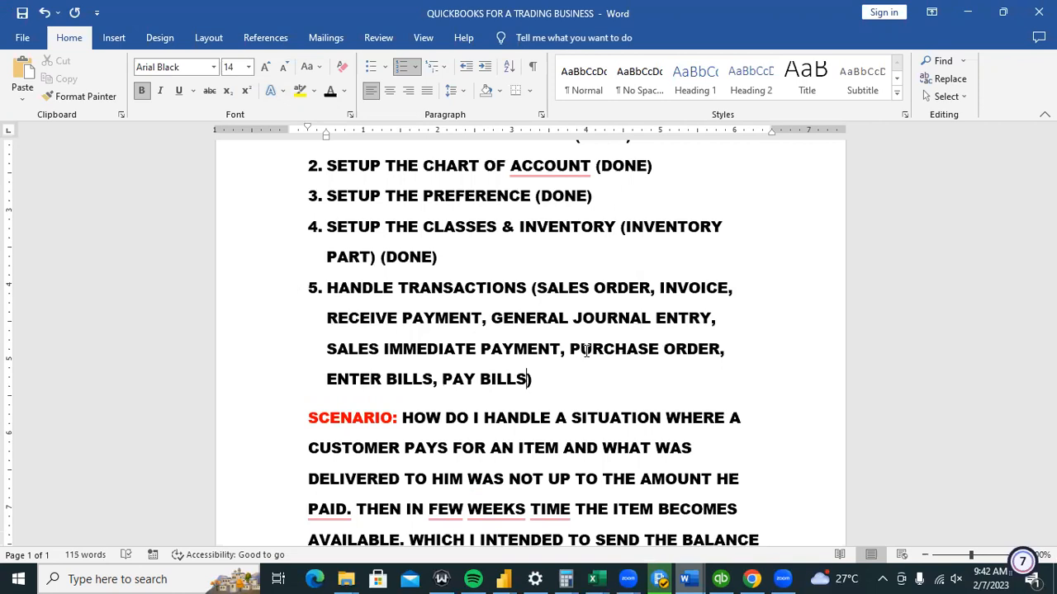
{"action": "left_click", "coordinate": [590, 376]}
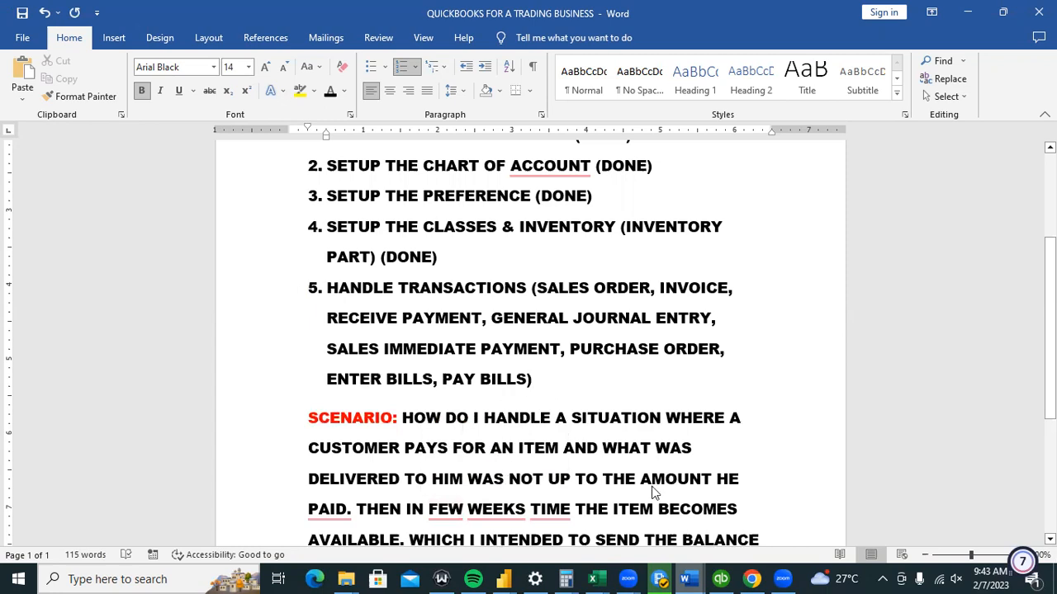
{"action": "left_click", "coordinate": [494, 533]}
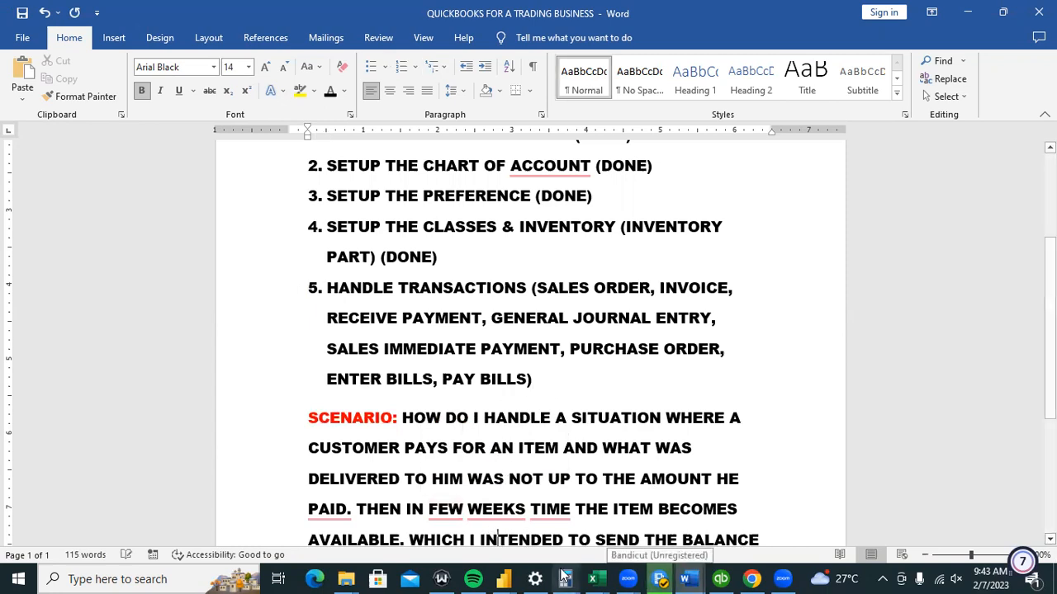
Select 1MM WIRE BLACK in the Item List, show the QuickBooks Home page, then return to Word.
{"action": "left_click", "coordinate": [720, 579]}
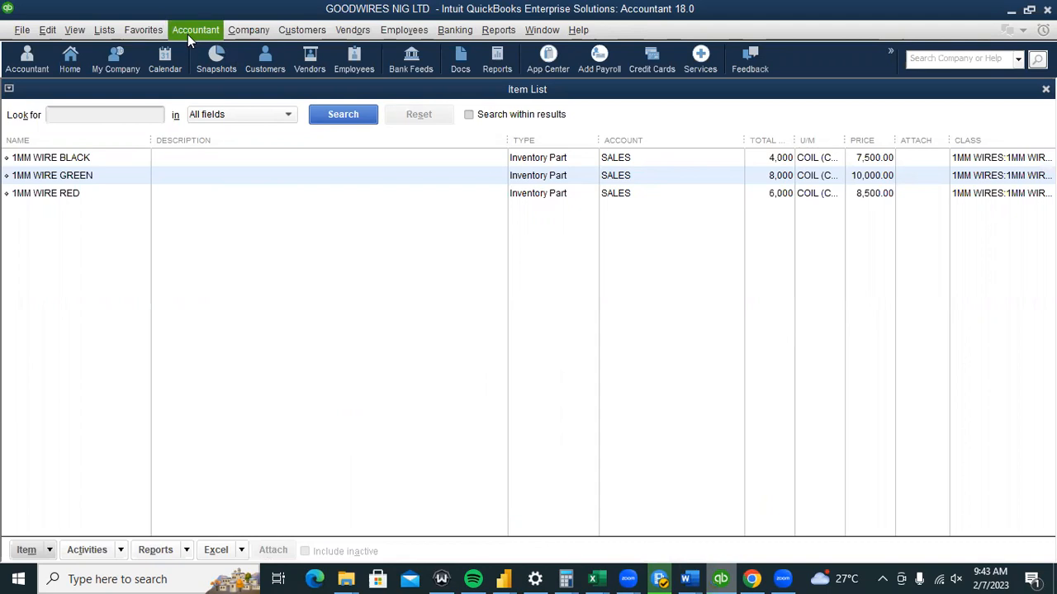
{"action": "left_click", "coordinate": [627, 161]}
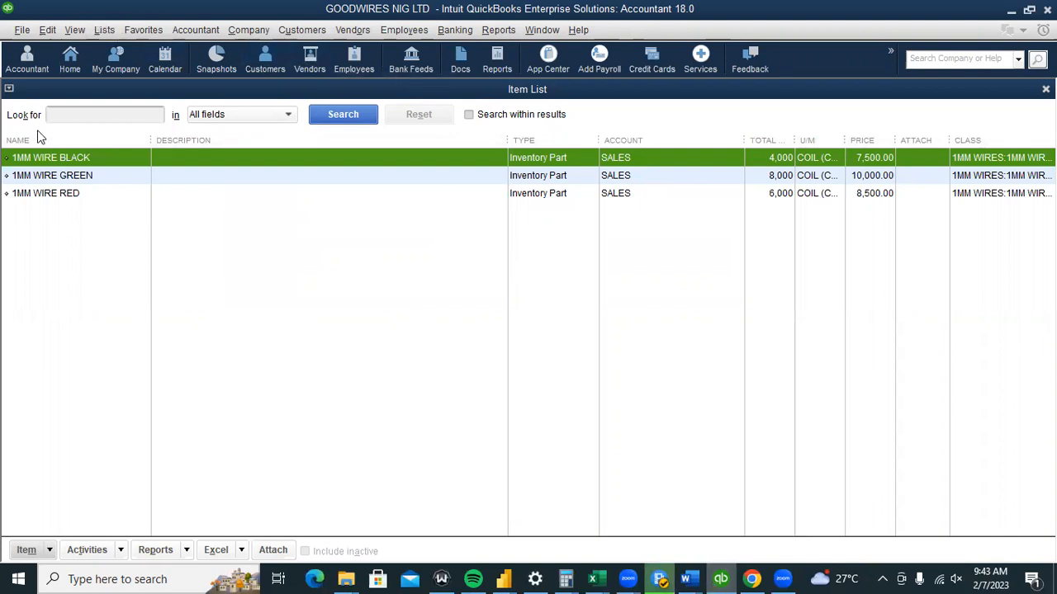
{"action": "left_click", "coordinate": [66, 63]}
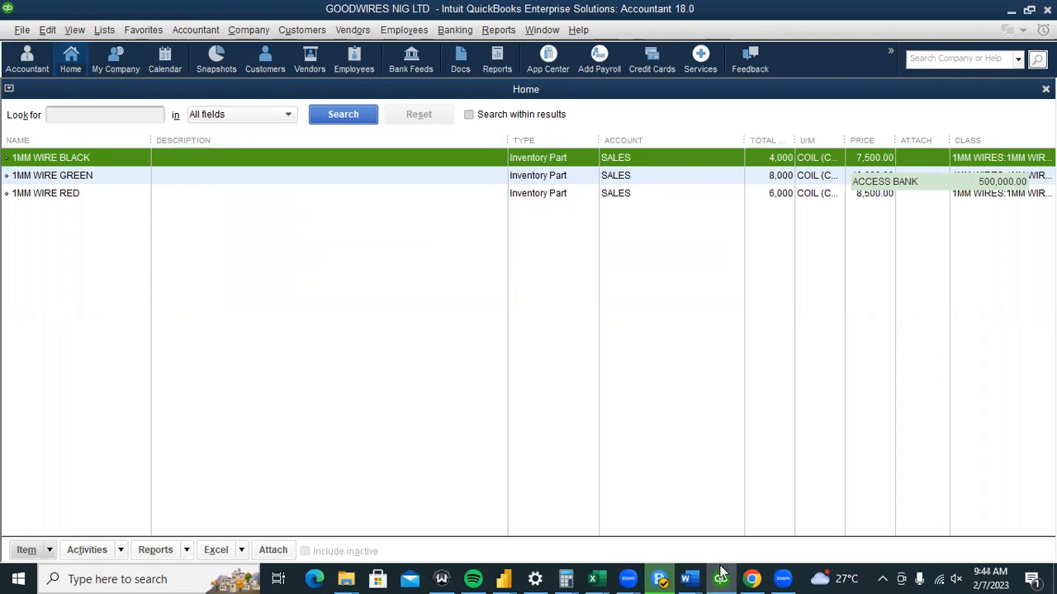
{"action": "left_click", "coordinate": [685, 579]}
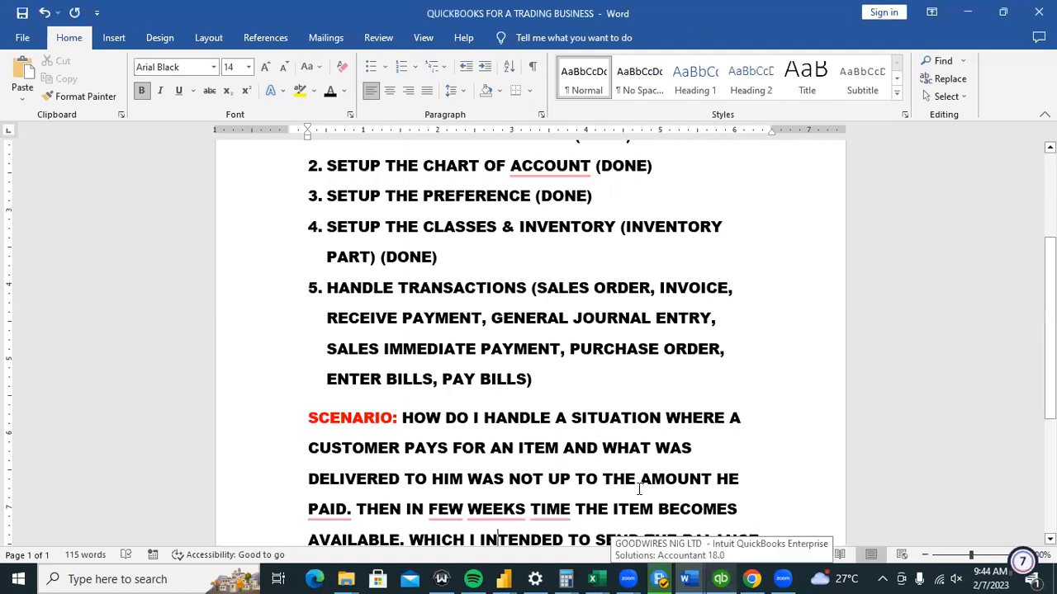
{"action": "left_click", "coordinate": [720, 578]}
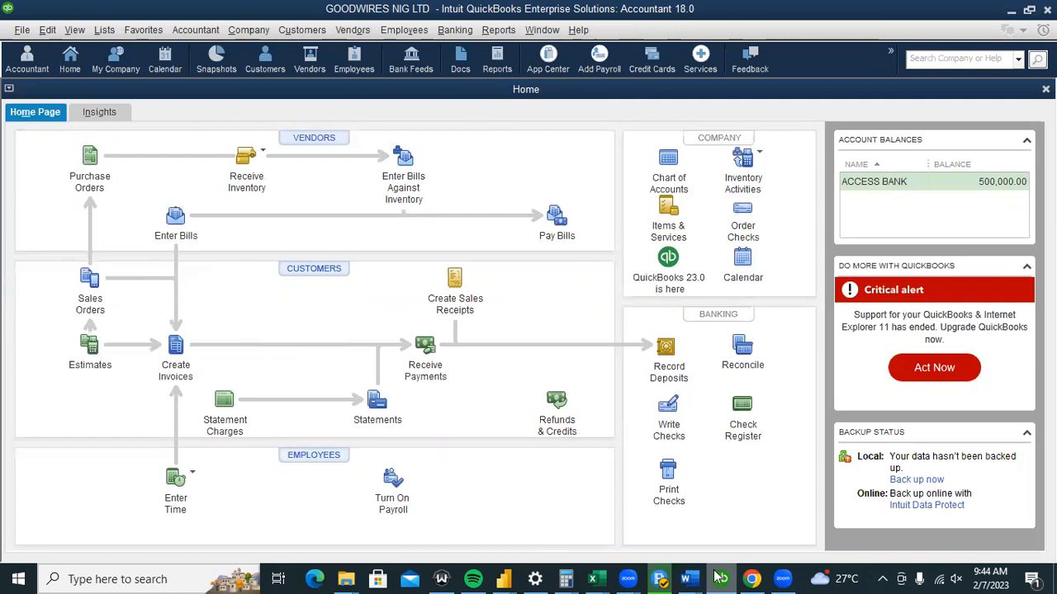
{"action": "left_click", "coordinate": [688, 579]}
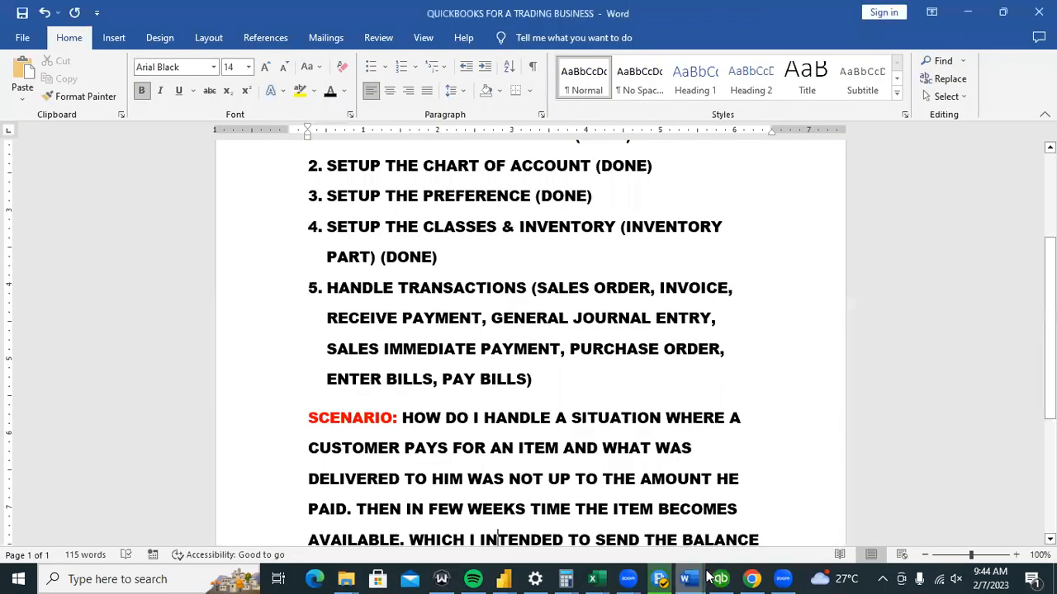
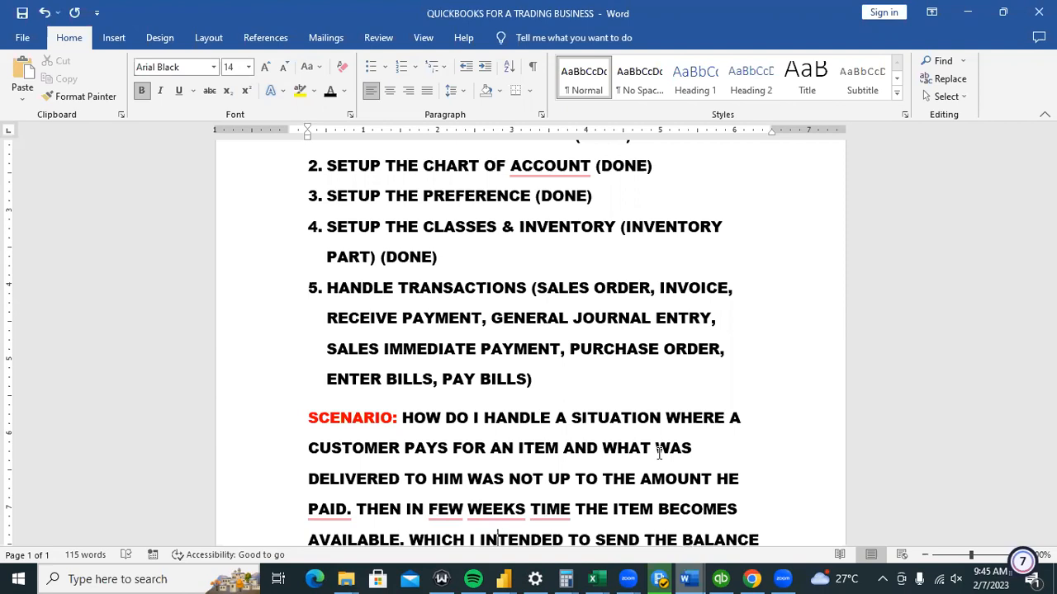
Bring QuickBooks back full-screen and start a blank invoice from the Home page.
{"action": "left_click", "coordinate": [728, 576]}
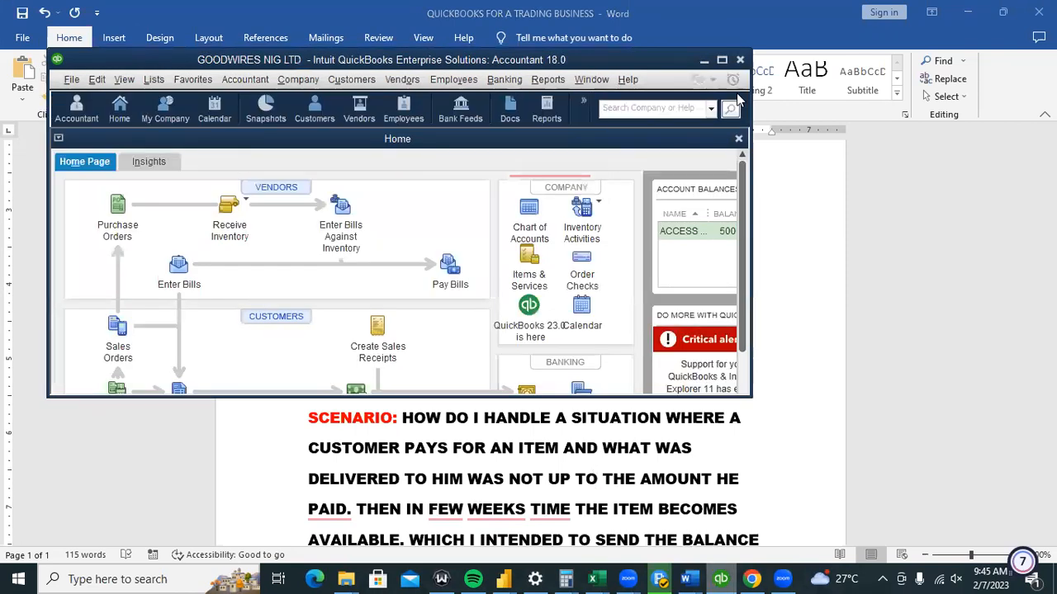
{"action": "left_click", "coordinate": [721, 59]}
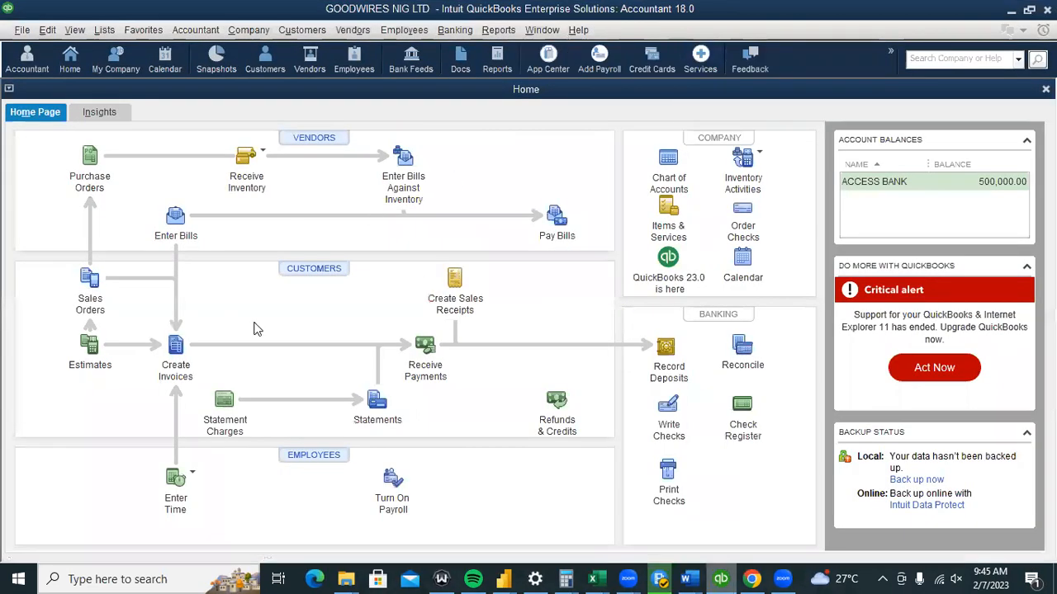
{"action": "left_click", "coordinate": [177, 347]}
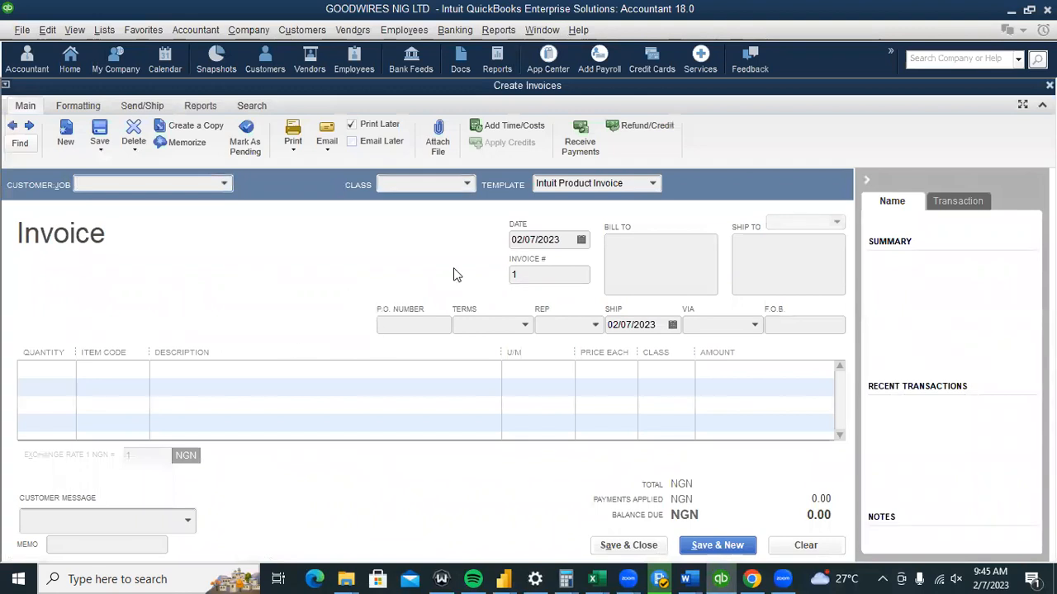
Copy the locked Intuit Product Invoice template through Formatting > Customize Data Layout.
{"action": "left_click", "coordinate": [195, 183]}
{"action": "left_click", "coordinate": [83, 106]}
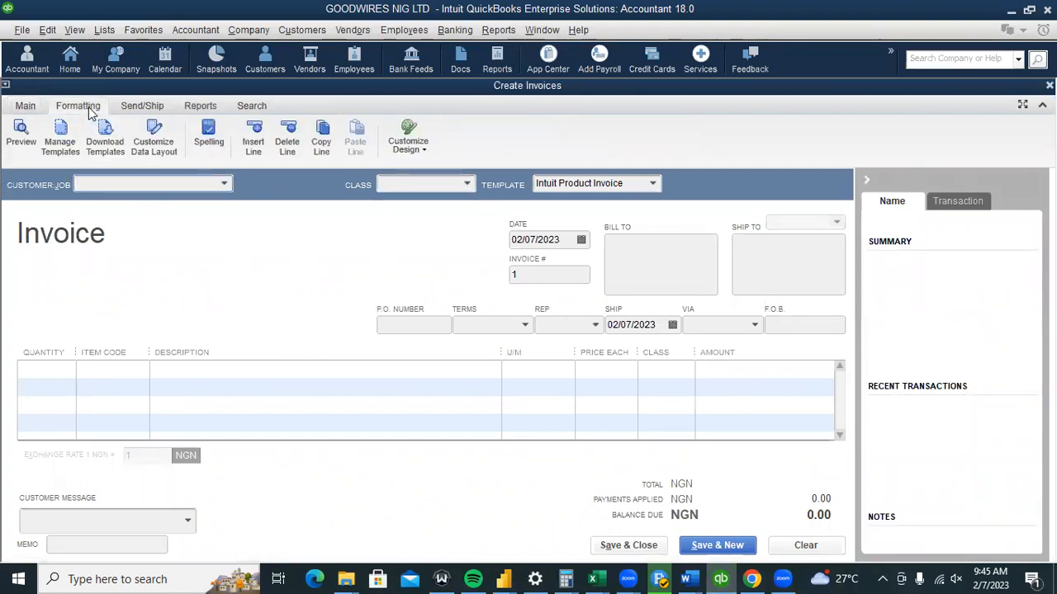
{"action": "left_click", "coordinate": [153, 142]}
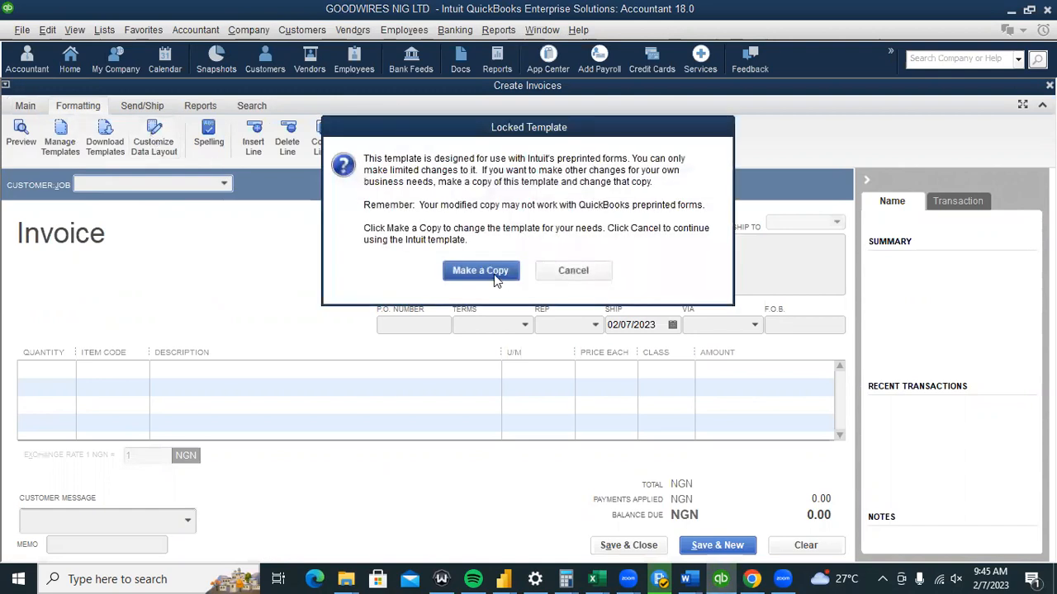
{"action": "left_click", "coordinate": [481, 271]}
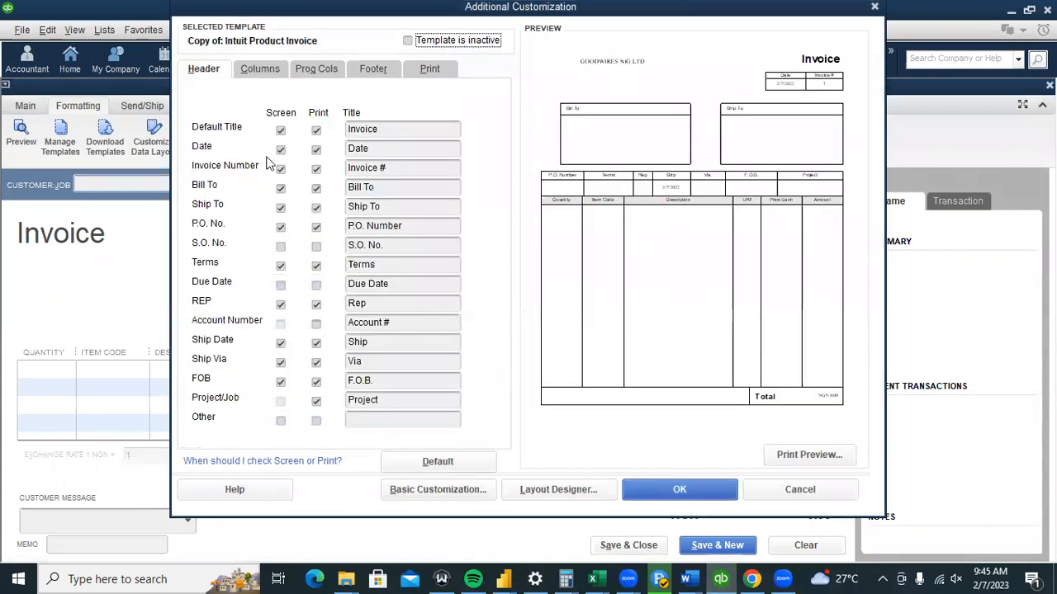
Change the template's default title to 'Customers Sales Invoice'.
{"action": "left_click", "coordinate": [348, 132]}
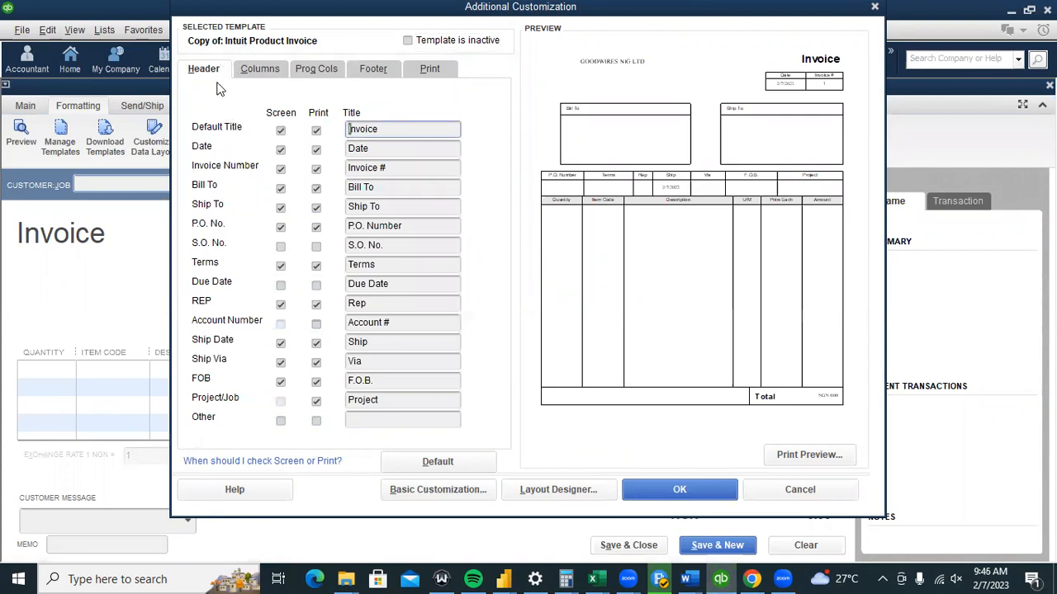
{"action": "left_click", "coordinate": [347, 129]}
{"action": "type", "text": "Sales"}
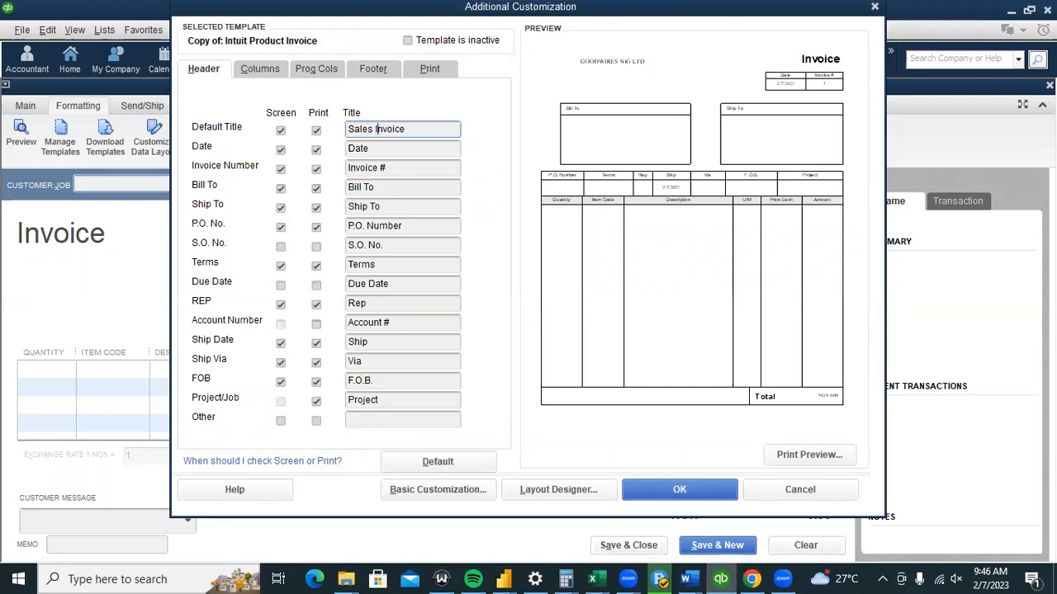
{"action": "key", "text": "Home"}
{"action": "type", "text": "Customers"}
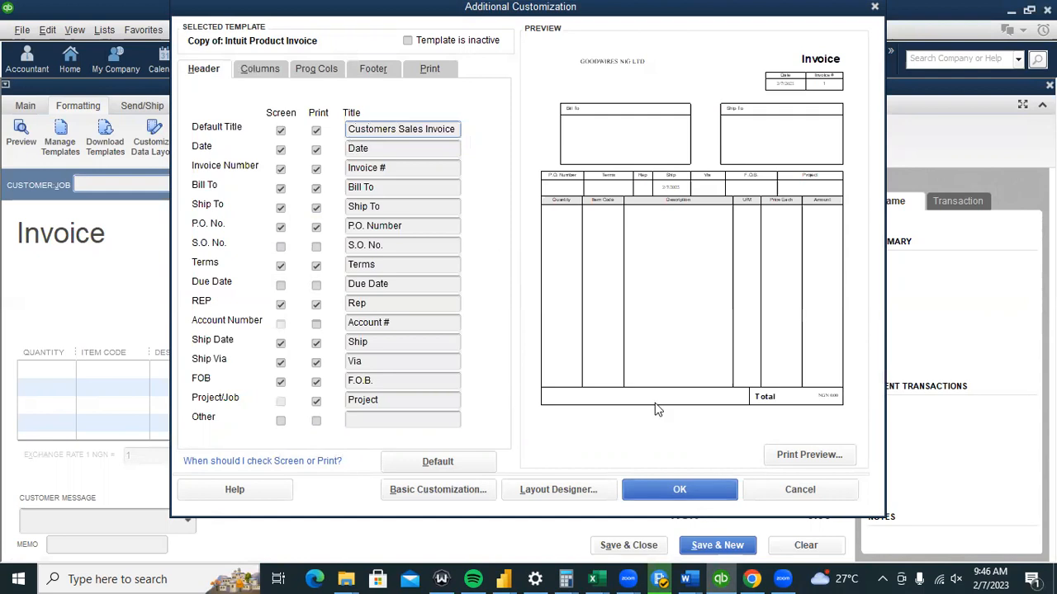
Turn off the F.O.B. field for both Print and Screen and apply the customization.
{"action": "left_click", "coordinate": [273, 74]}
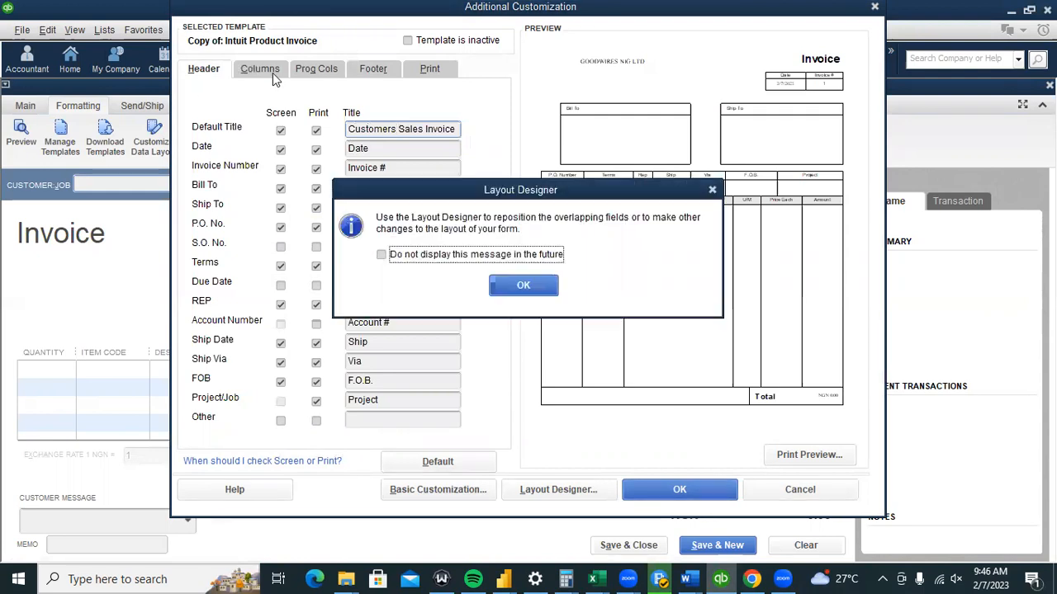
{"action": "left_click", "coordinate": [543, 287]}
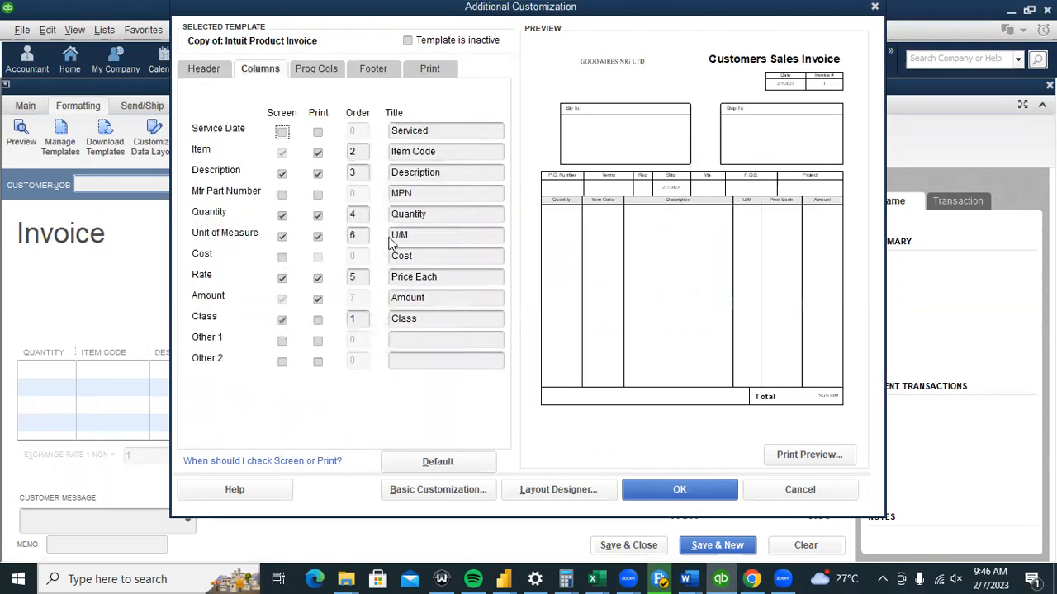
{"action": "left_click", "coordinate": [207, 69]}
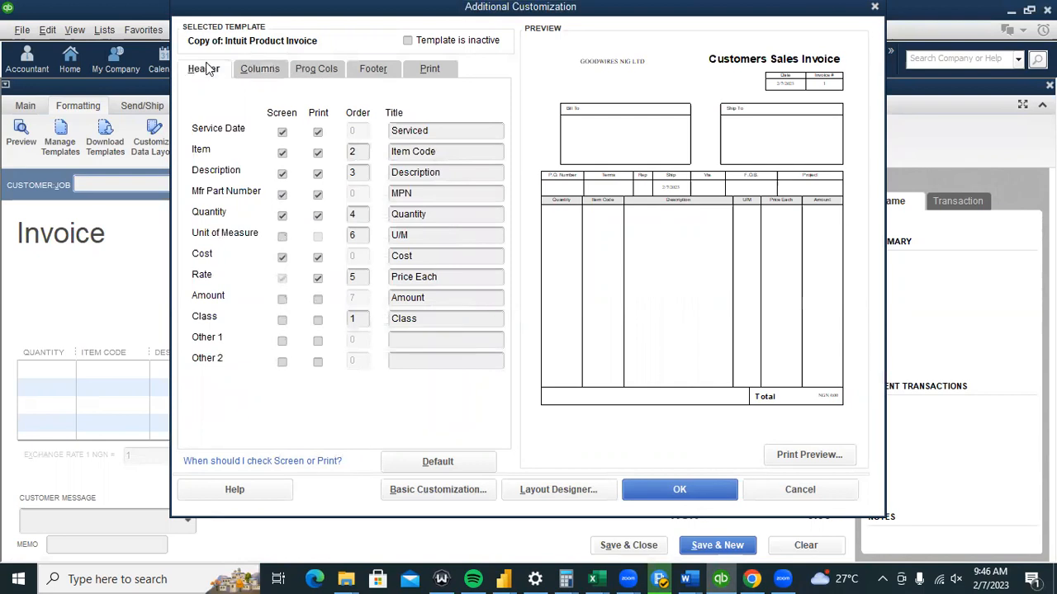
{"action": "left_click", "coordinate": [316, 381]}
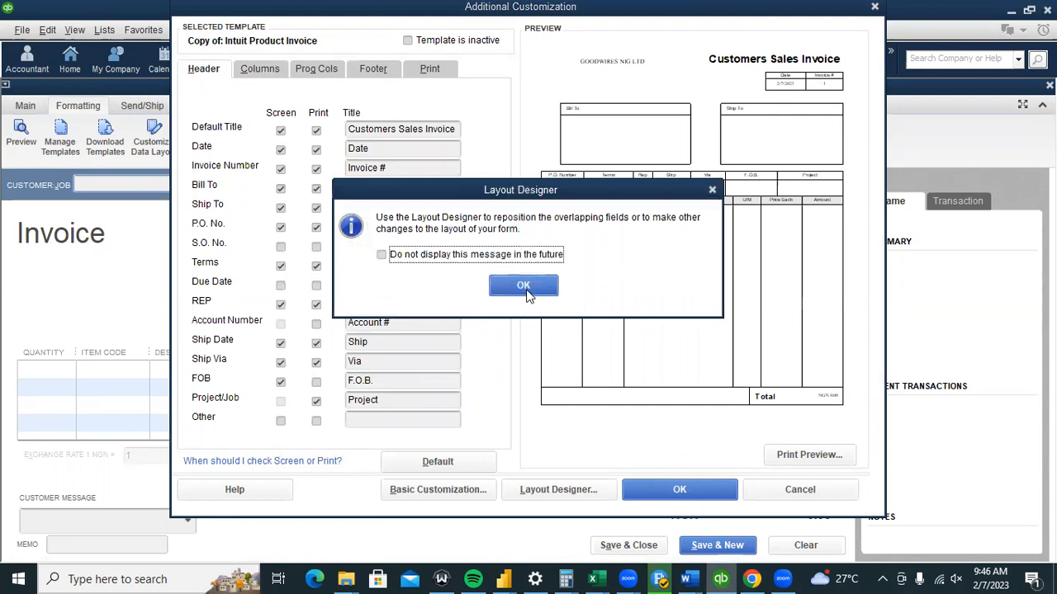
{"action": "left_click", "coordinate": [527, 293]}
{"action": "left_click", "coordinate": [281, 381]}
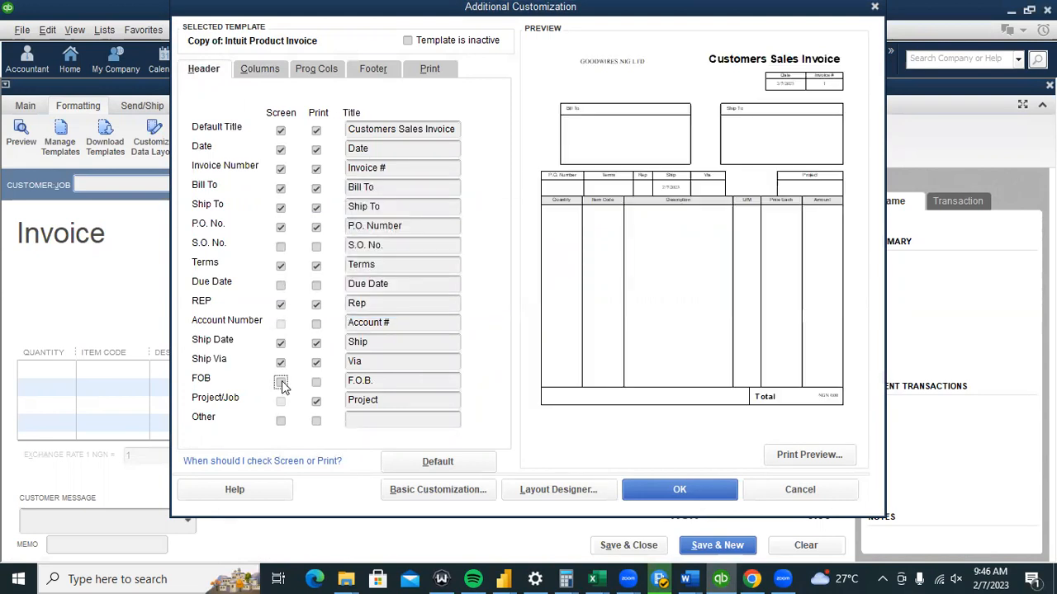
{"action": "left_click", "coordinate": [528, 293]}
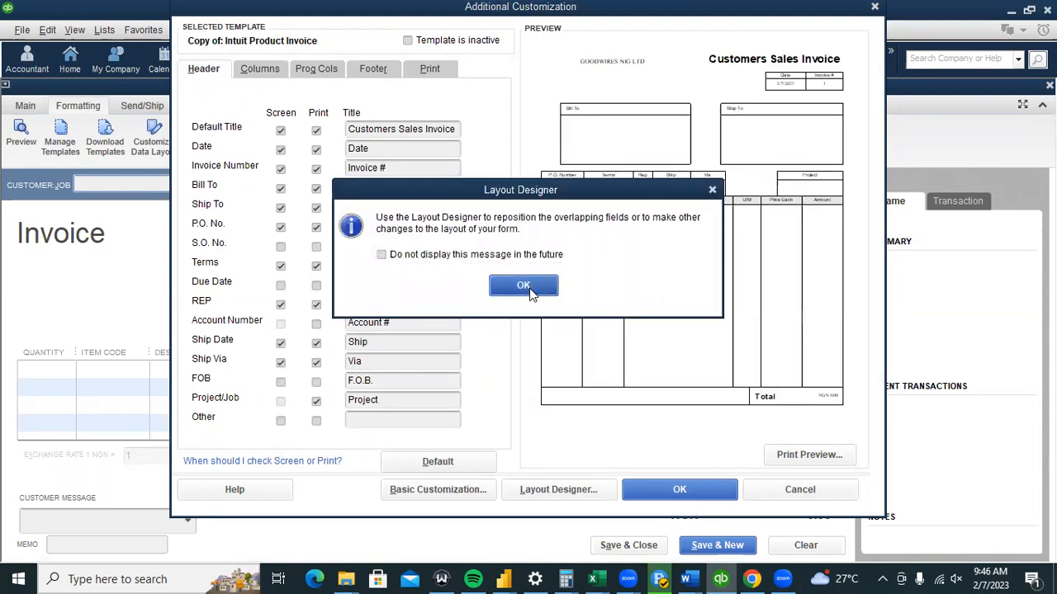
{"action": "key", "text": "Return"}
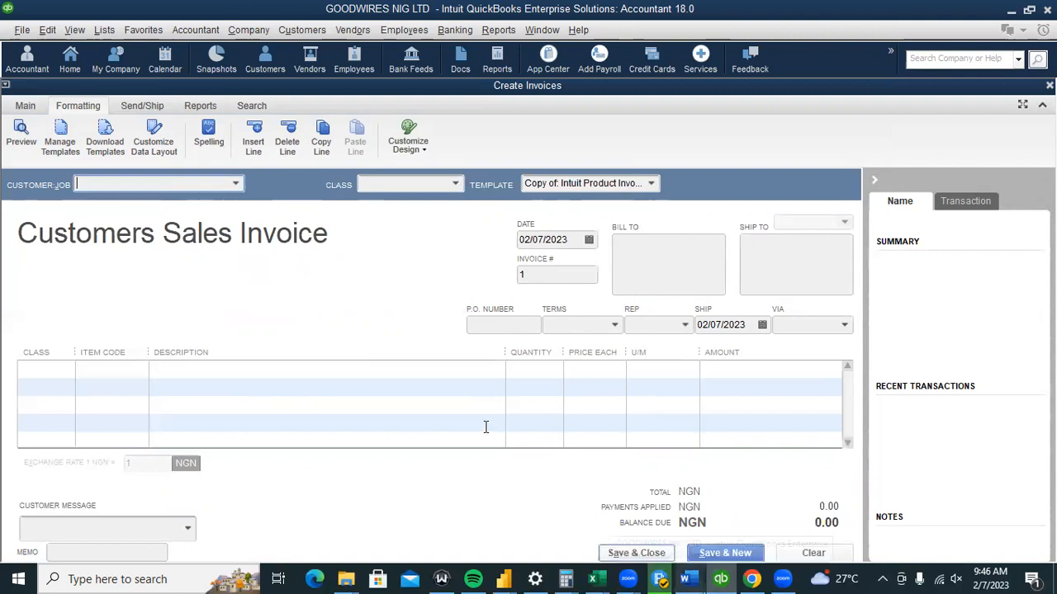
Open a blank New Customer form from the Customer Center.
{"action": "left_click", "coordinate": [304, 32]}
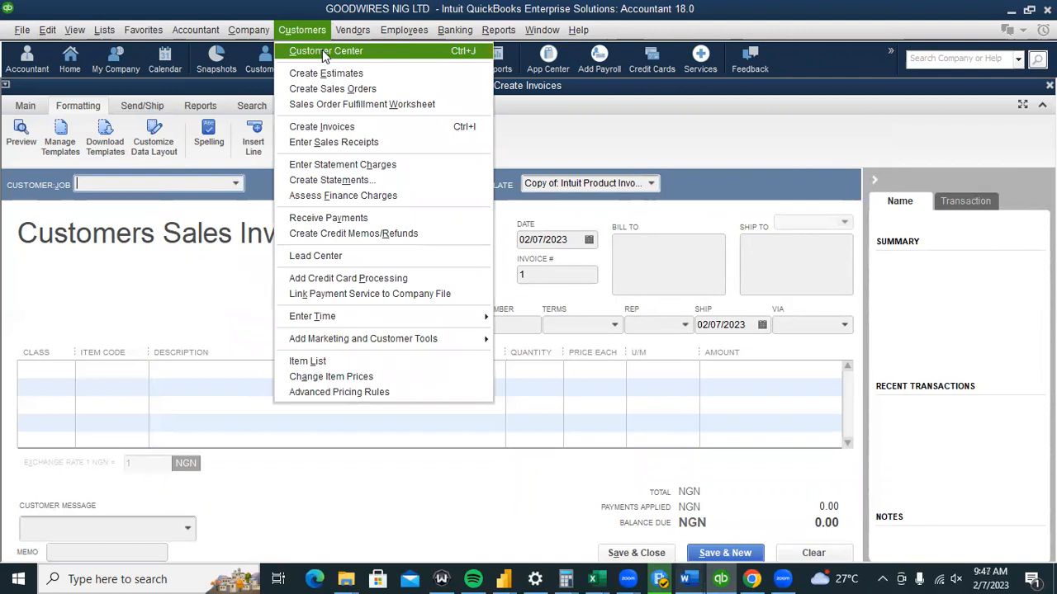
{"action": "left_click", "coordinate": [323, 52]}
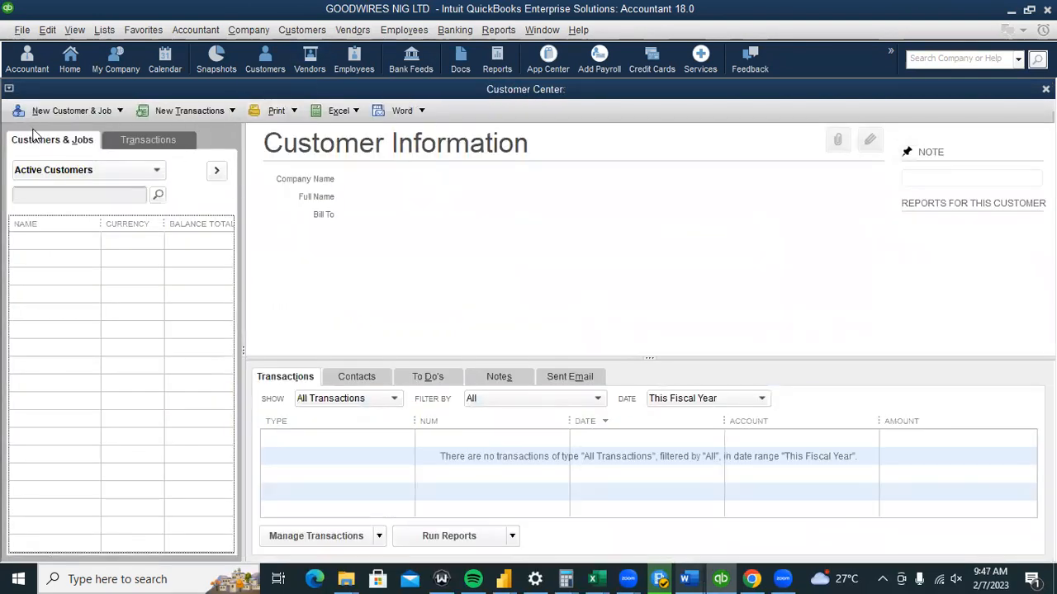
{"action": "left_click", "coordinate": [72, 114]}
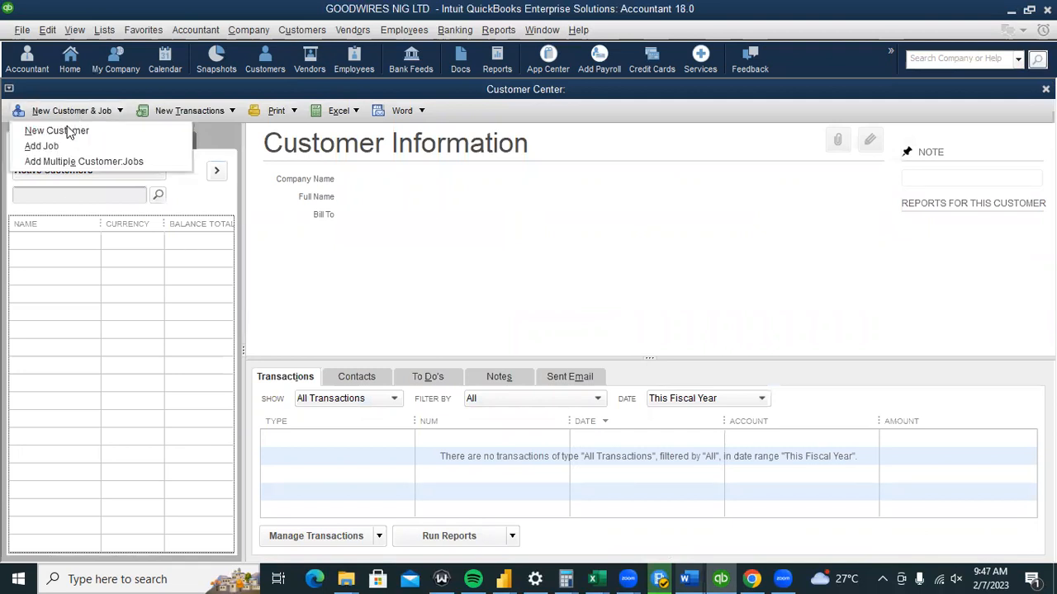
{"action": "left_click", "coordinate": [67, 132]}
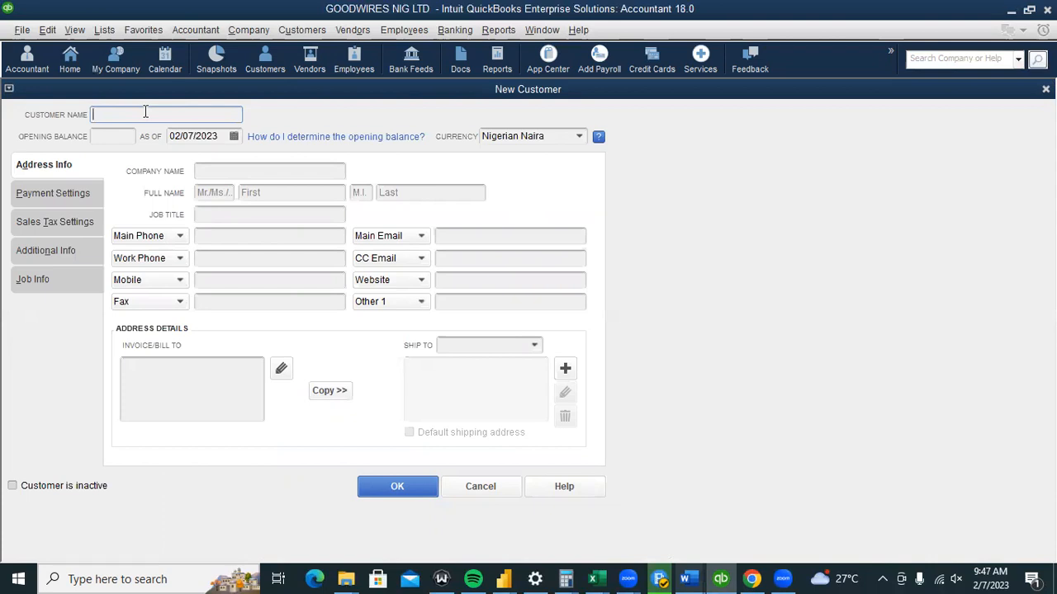
Enter the customer's full name, leaving Opening Balance empty and the As Of date at 02/07/2023.
{"action": "type", "text": "mr"}
{"action": "key", "text": "BackSpace"}
{"action": "key", "text": "BackSpace"}
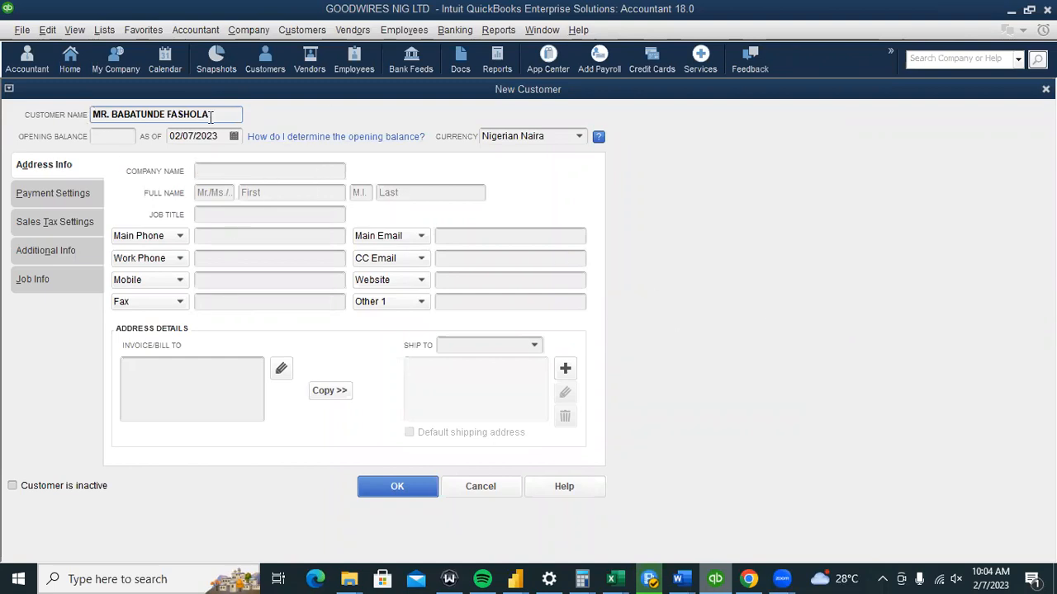
{"action": "left_click", "coordinate": [102, 137]}
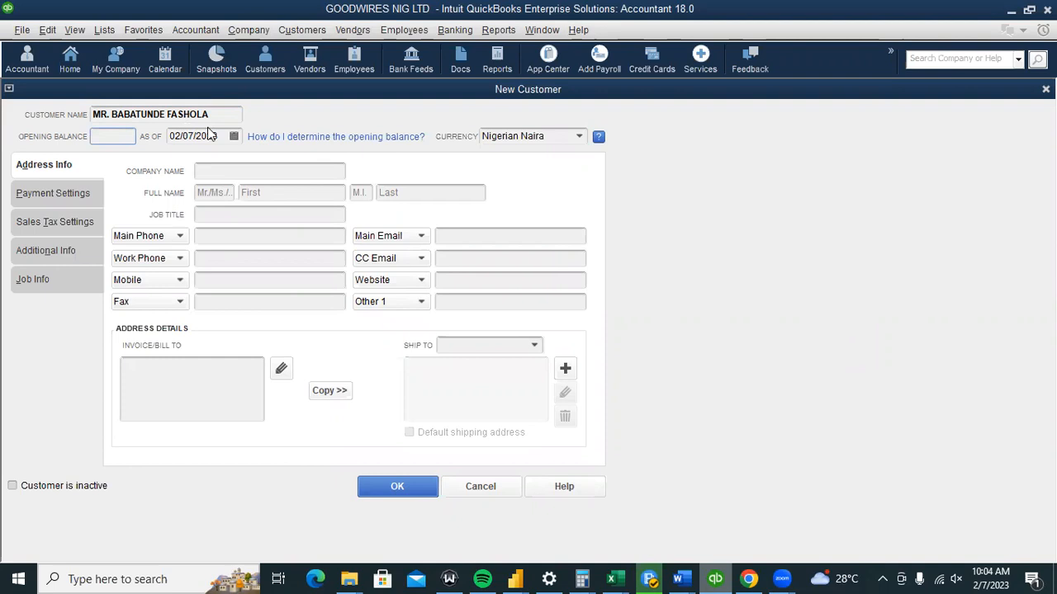
{"action": "left_click", "coordinate": [234, 137]}
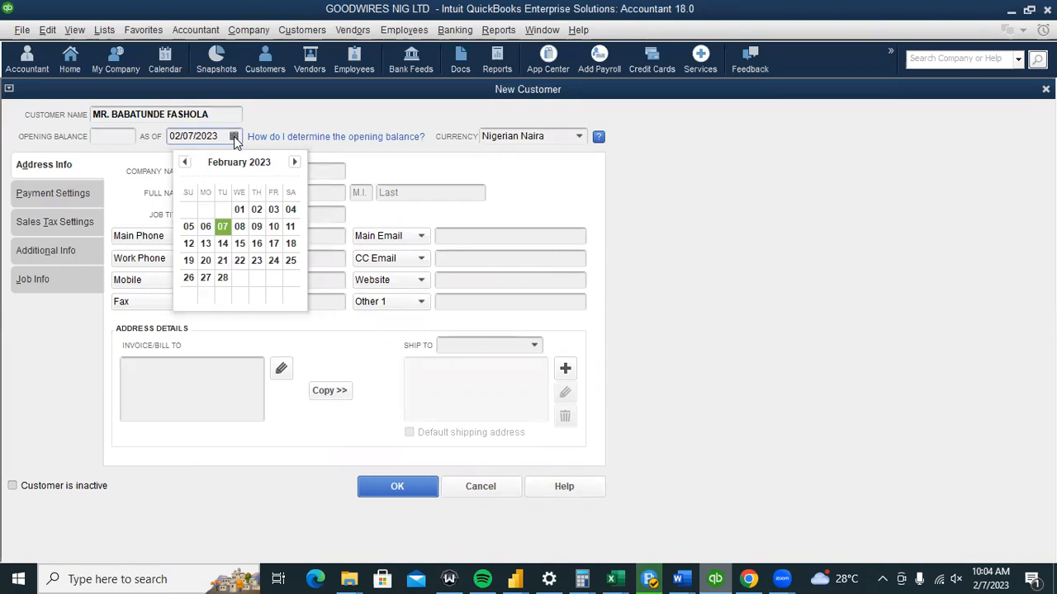
{"action": "left_click", "coordinate": [123, 138]}
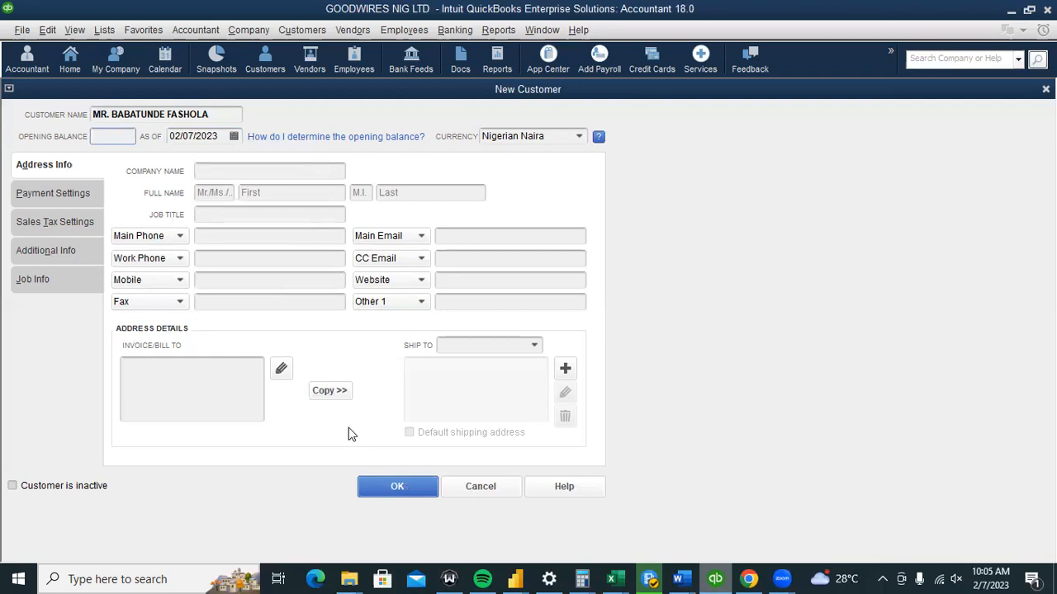
Save the new customer and review its transactions, filtered to sales, then to all.
{"action": "left_click", "coordinate": [396, 493]}
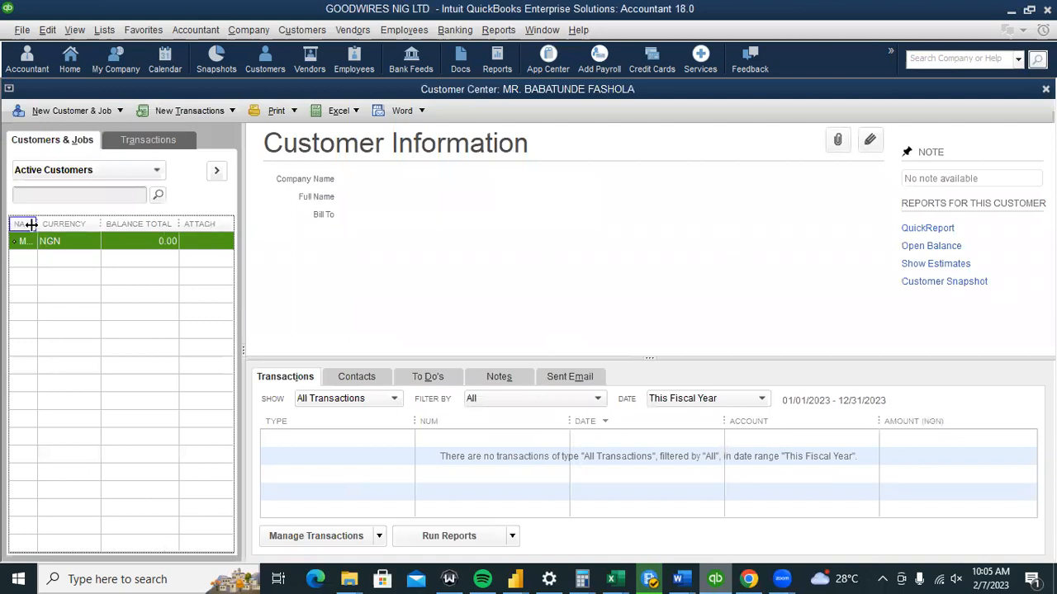
{"action": "left_click_drag", "start_coordinate": [31, 224], "coordinate": [109, 223]}
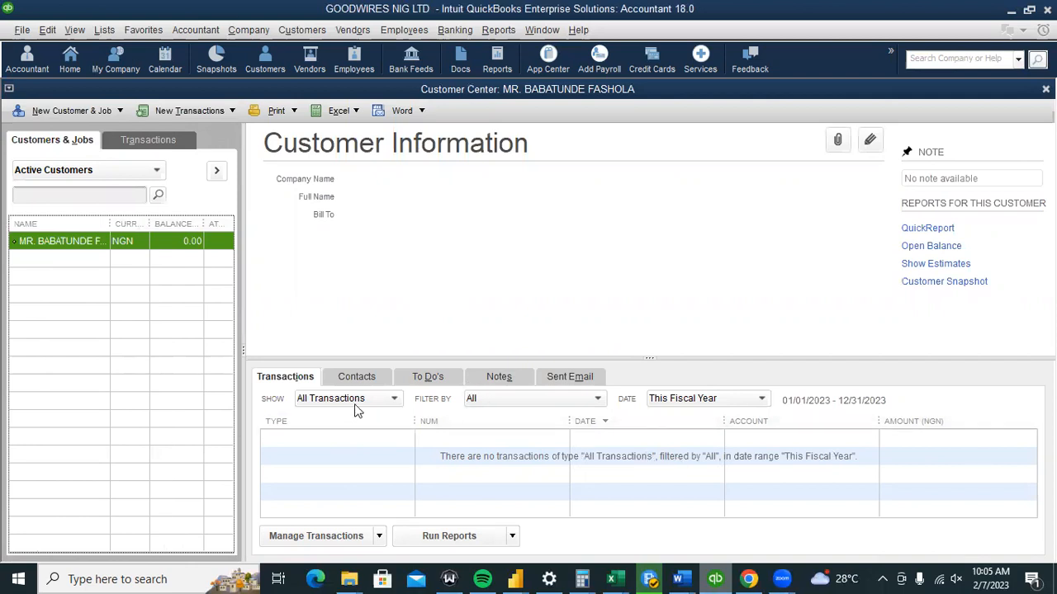
{"action": "left_click", "coordinate": [392, 401]}
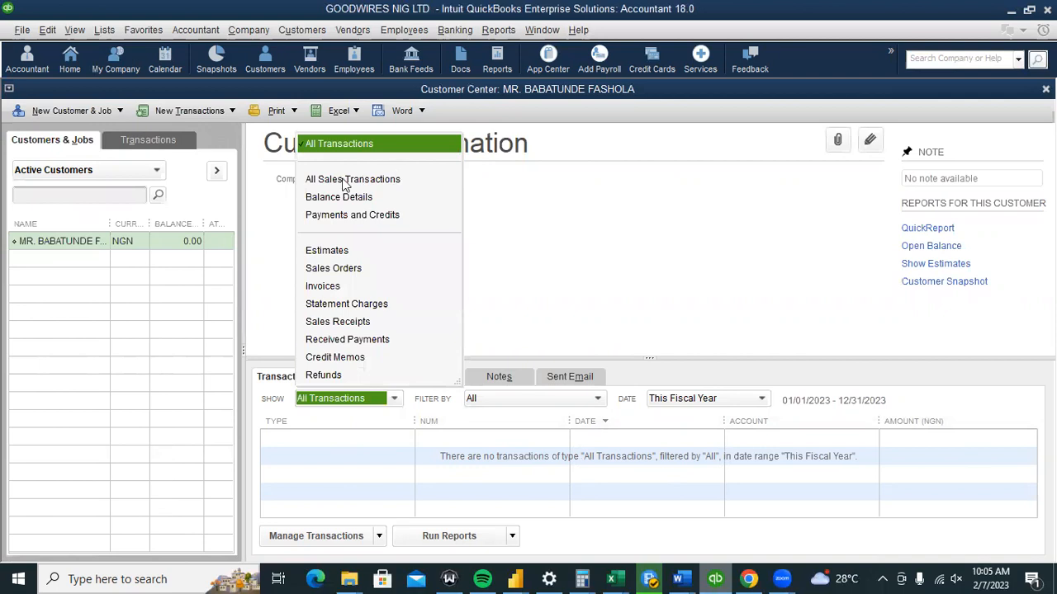
{"action": "left_click", "coordinate": [345, 181]}
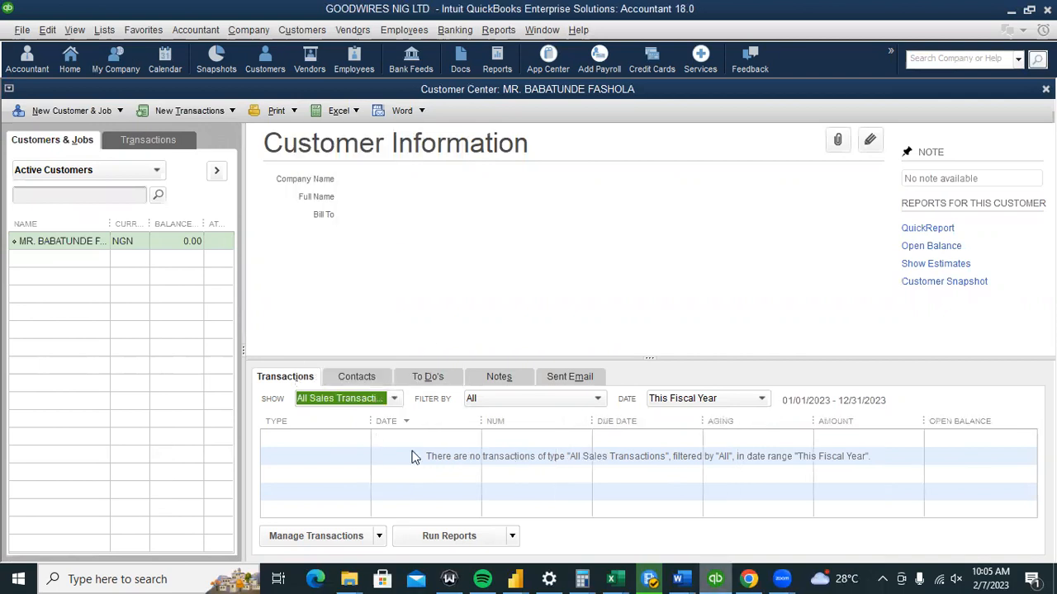
{"action": "left_click", "coordinate": [438, 423]}
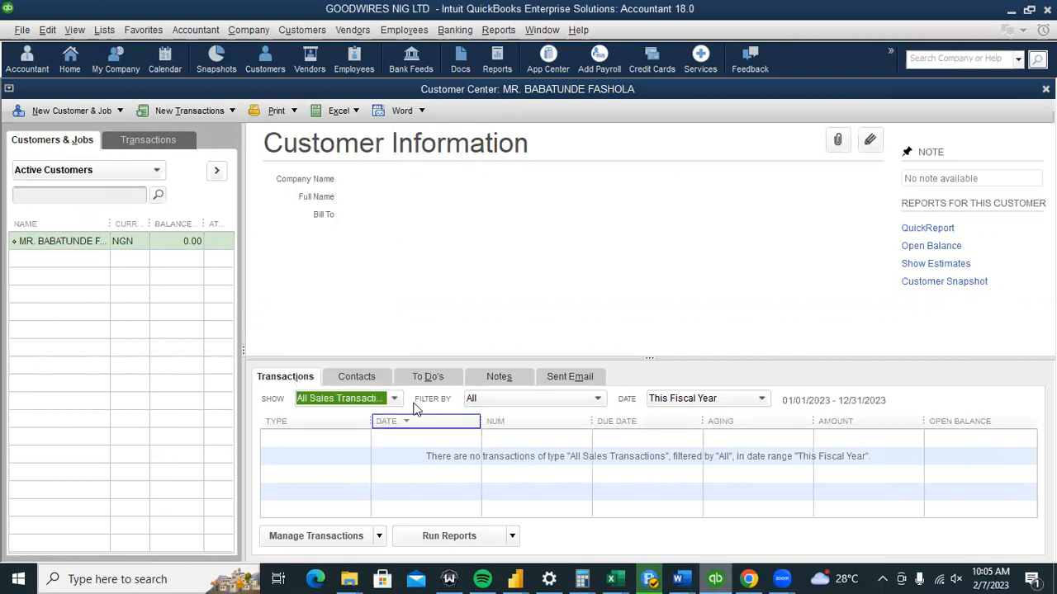
{"action": "left_click", "coordinate": [396, 399]}
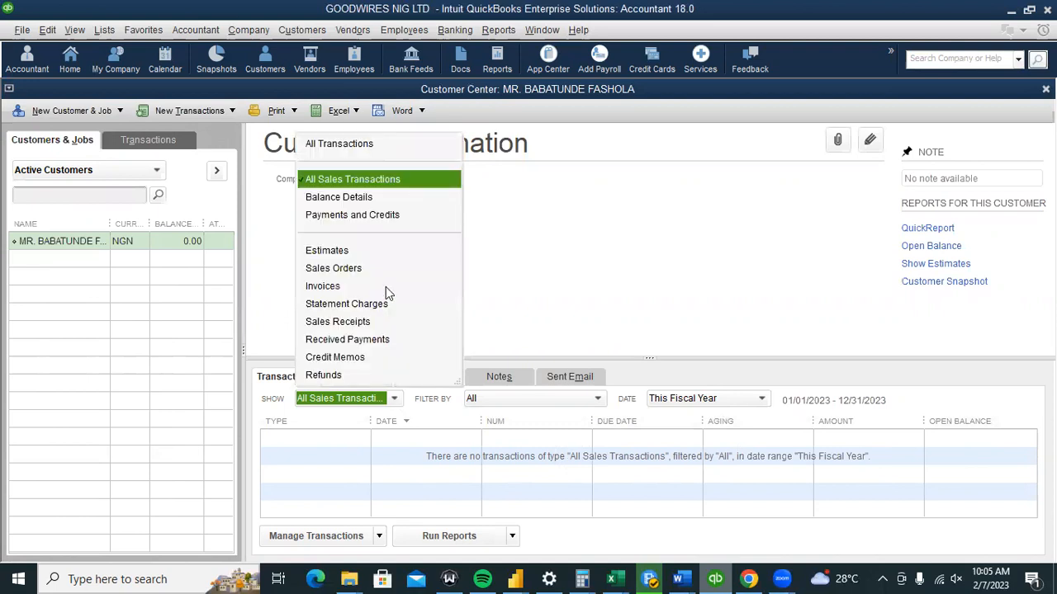
{"action": "left_click", "coordinate": [384, 150]}
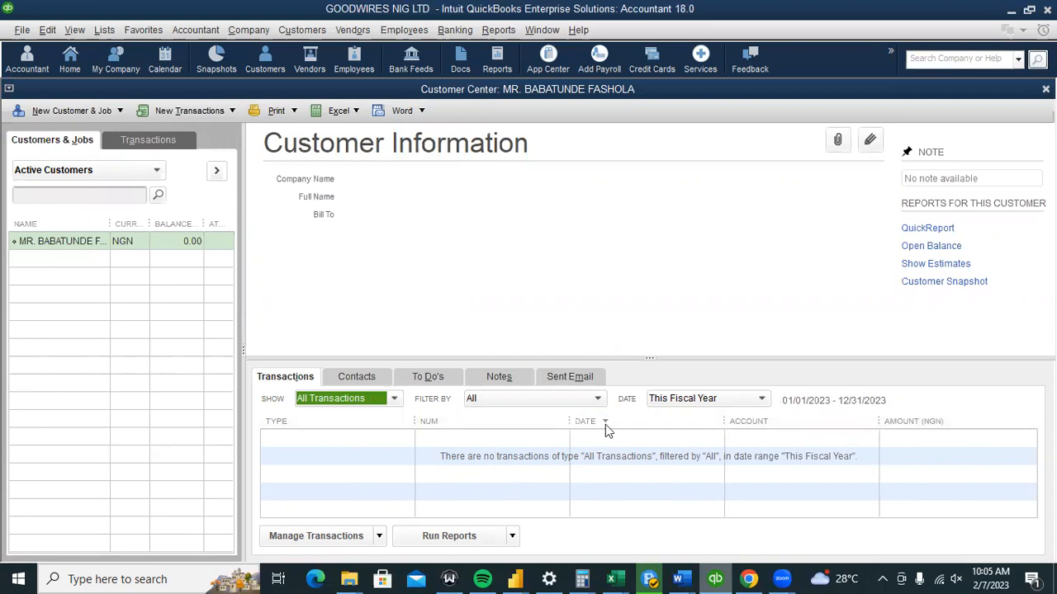
Keep the date range at This Fiscal Year and start a new invoice with Ctrl+I.
{"action": "left_click", "coordinate": [759, 401]}
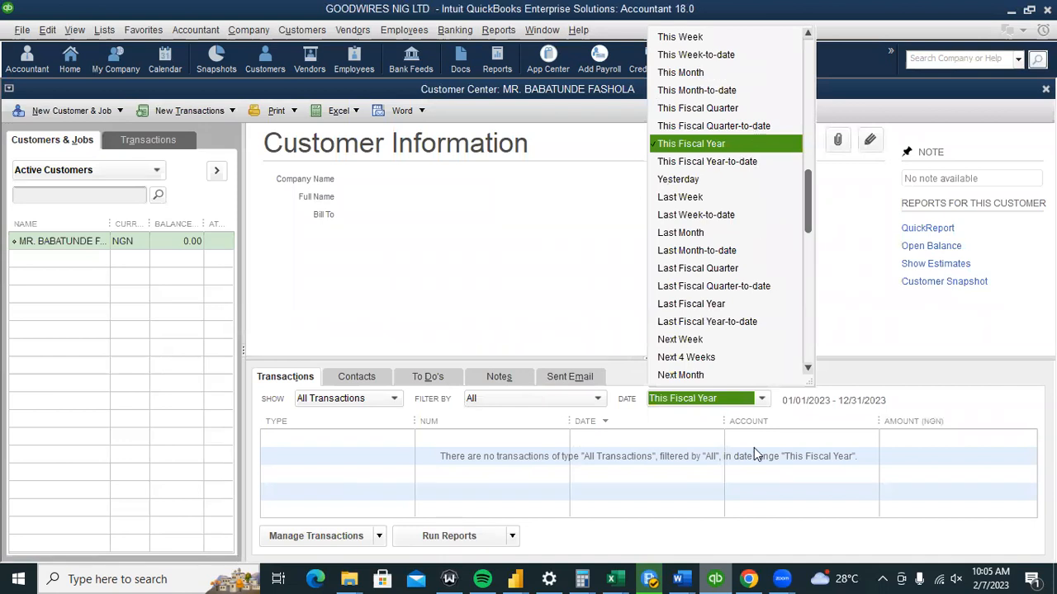
{"action": "left_click", "coordinate": [505, 331]}
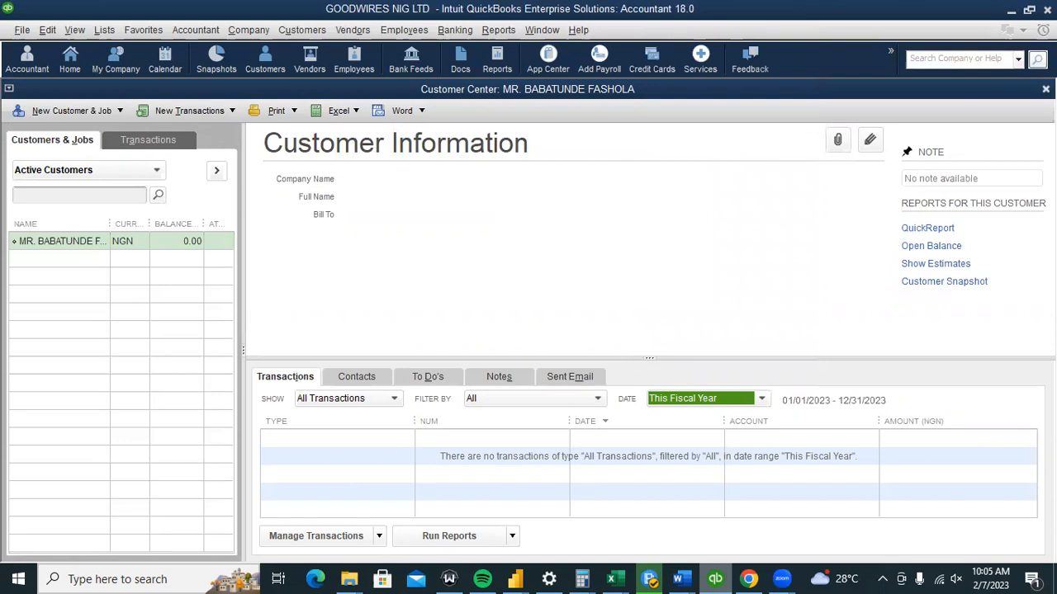
{"action": "key", "text": "ctrl+i"}
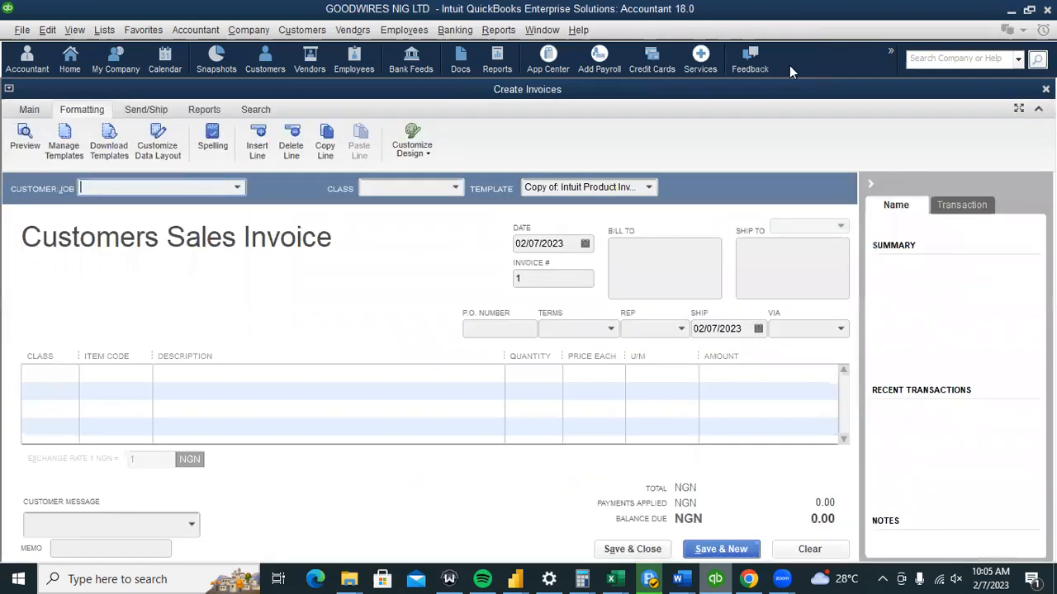
Bill the customer for 500 of 1MM WIRE BLACK, described 'BEING SALES OF 1MM WIRE BLACK'.
{"action": "left_click", "coordinate": [237, 188]}
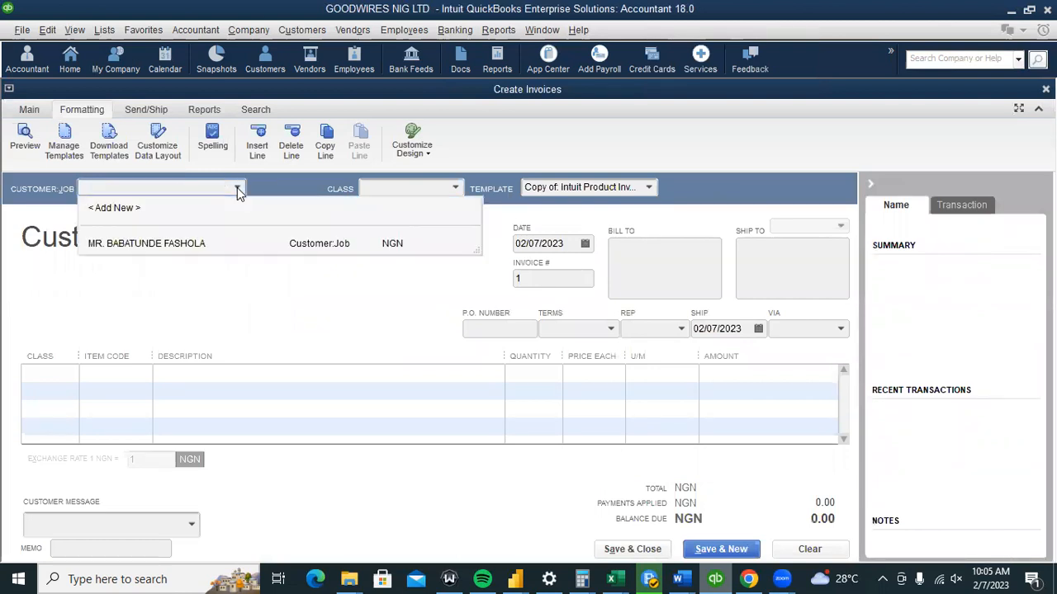
{"action": "left_click", "coordinate": [179, 243]}
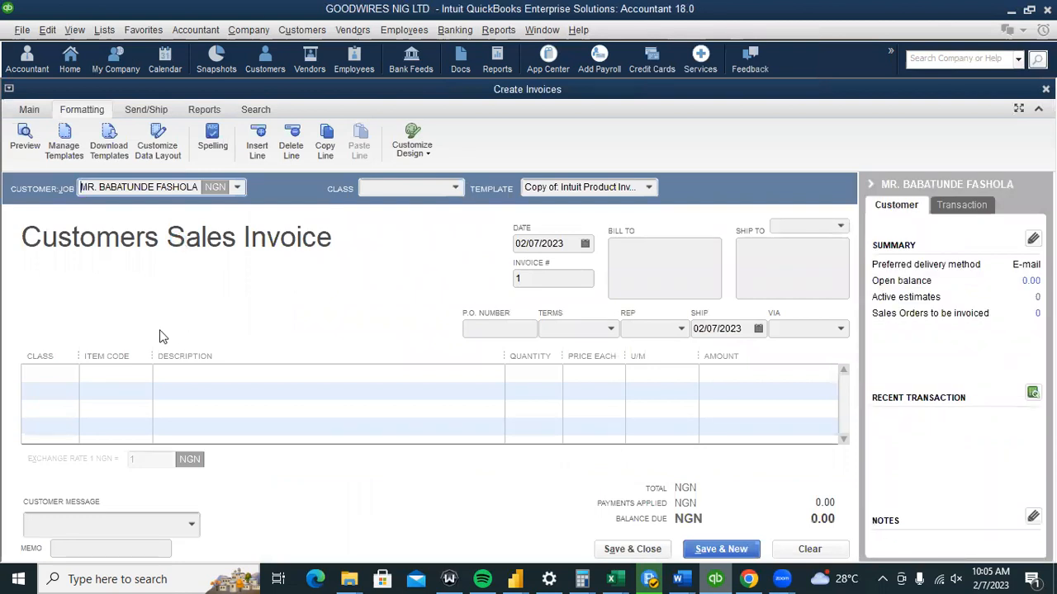
{"action": "left_click", "coordinate": [126, 371]}
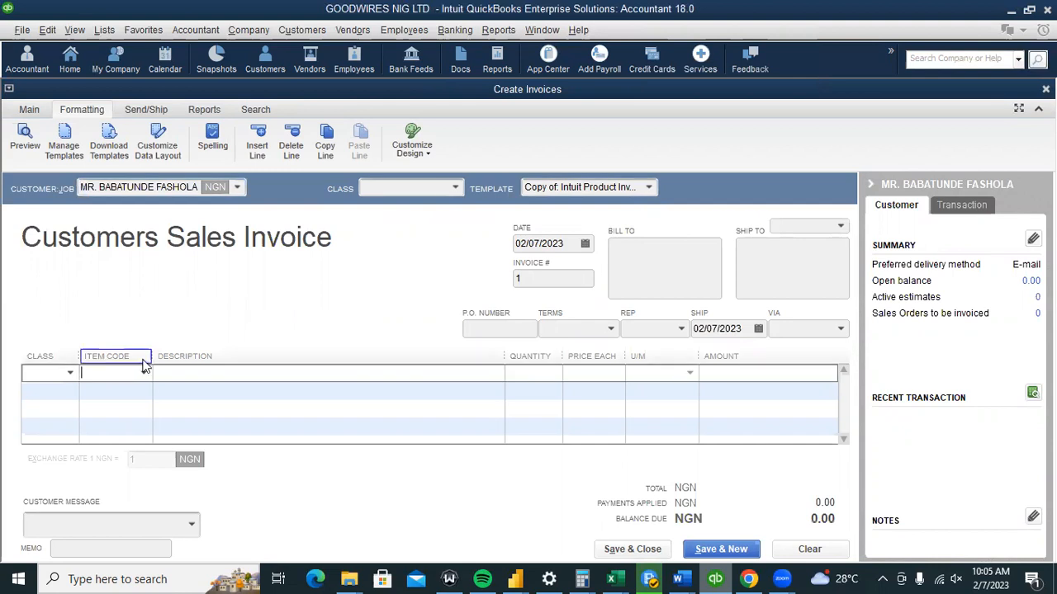
{"action": "left_click", "coordinate": [142, 374]}
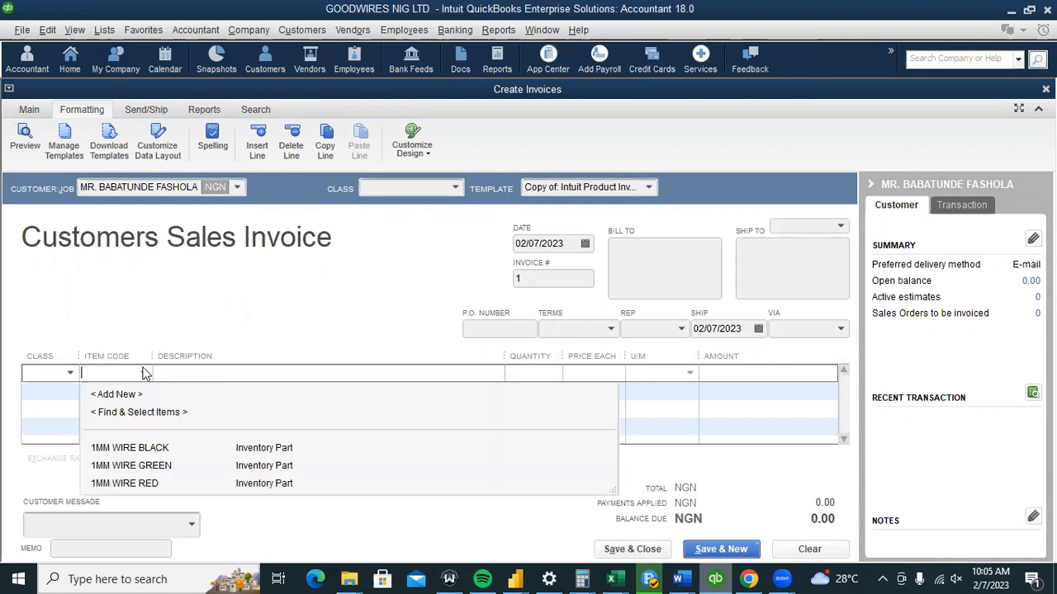
{"action": "left_click", "coordinate": [153, 453]}
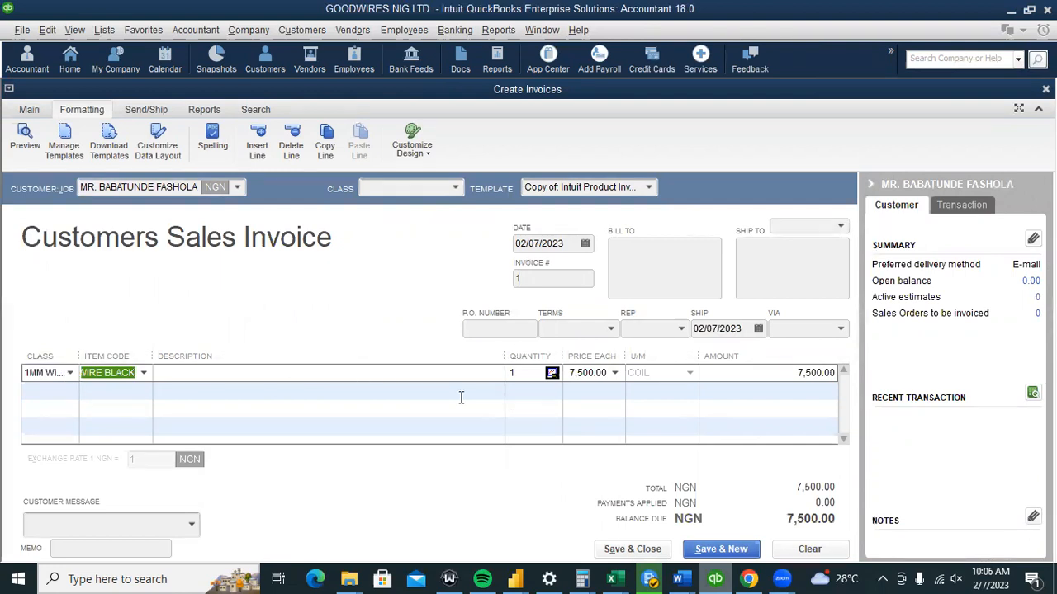
{"action": "left_click", "coordinate": [450, 375]}
{"action": "type", "text": "BEING SALES OF 1MM WIRE BLACK"}
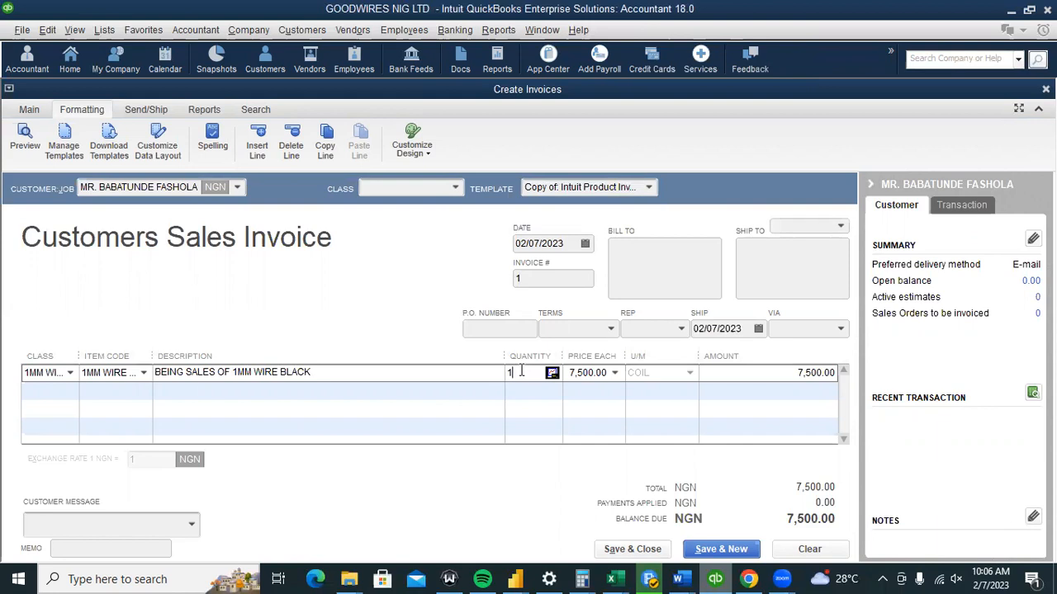
{"action": "type", "text": "1"}
{"action": "type", "text": "500"}
{"action": "left_click", "coordinate": [458, 368]}
{"action": "left_click", "coordinate": [468, 385]}
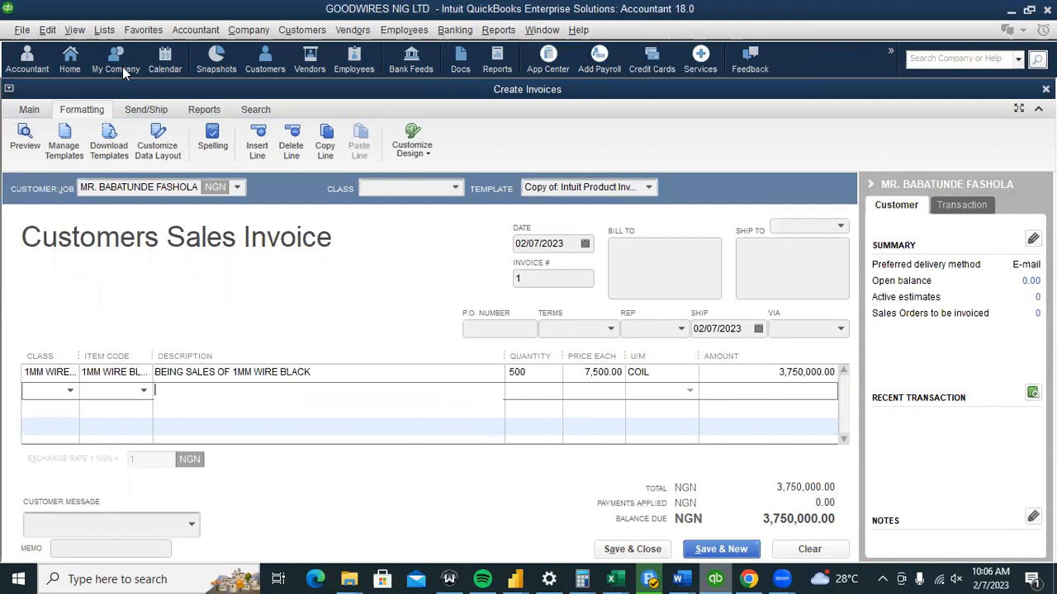
{"action": "left_click", "coordinate": [49, 31]}
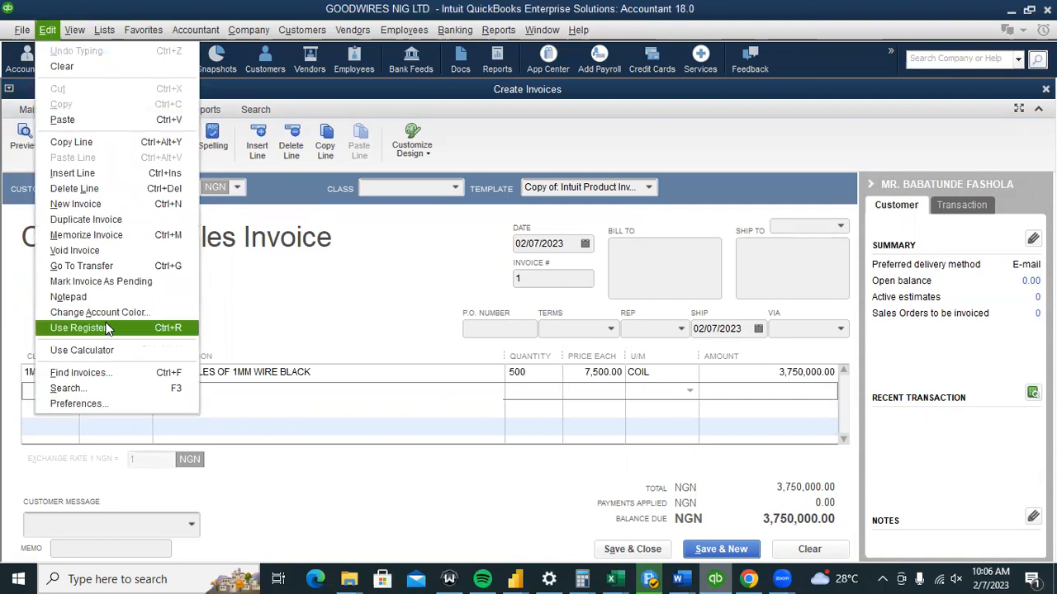
Turn on sales tax in Company Preferences and begin adding a new Sales Tax Item.
{"action": "left_click", "coordinate": [106, 404]}
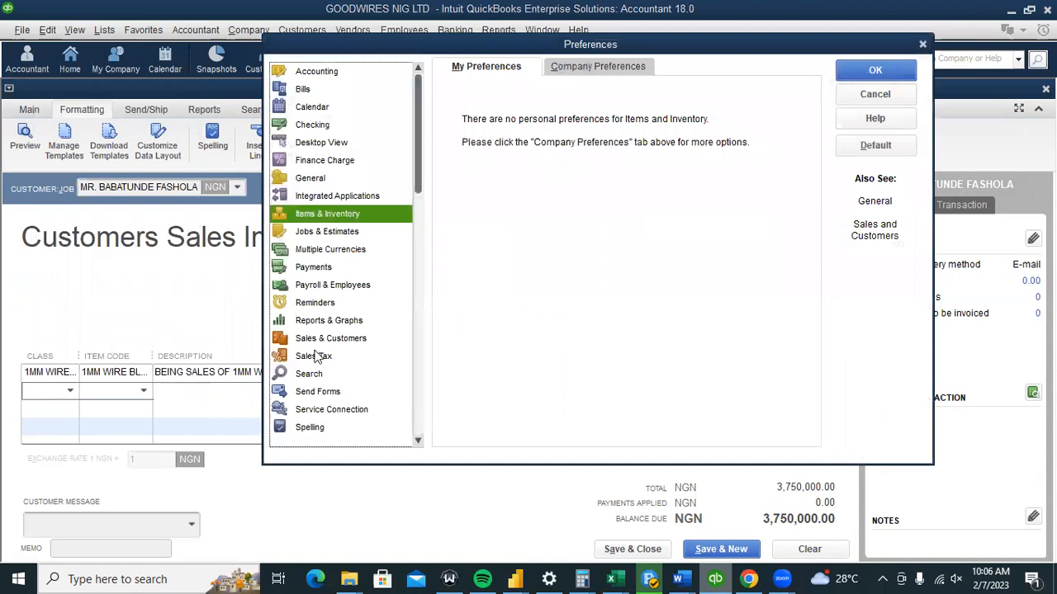
{"action": "left_click", "coordinate": [316, 356]}
{"action": "left_click", "coordinate": [617, 68]}
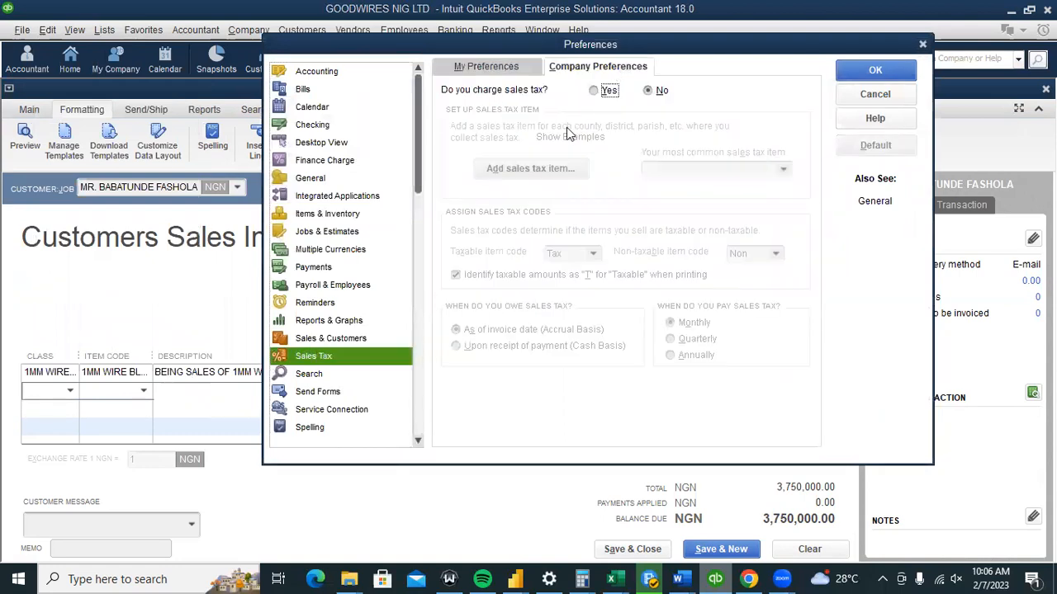
{"action": "left_click", "coordinate": [617, 92]}
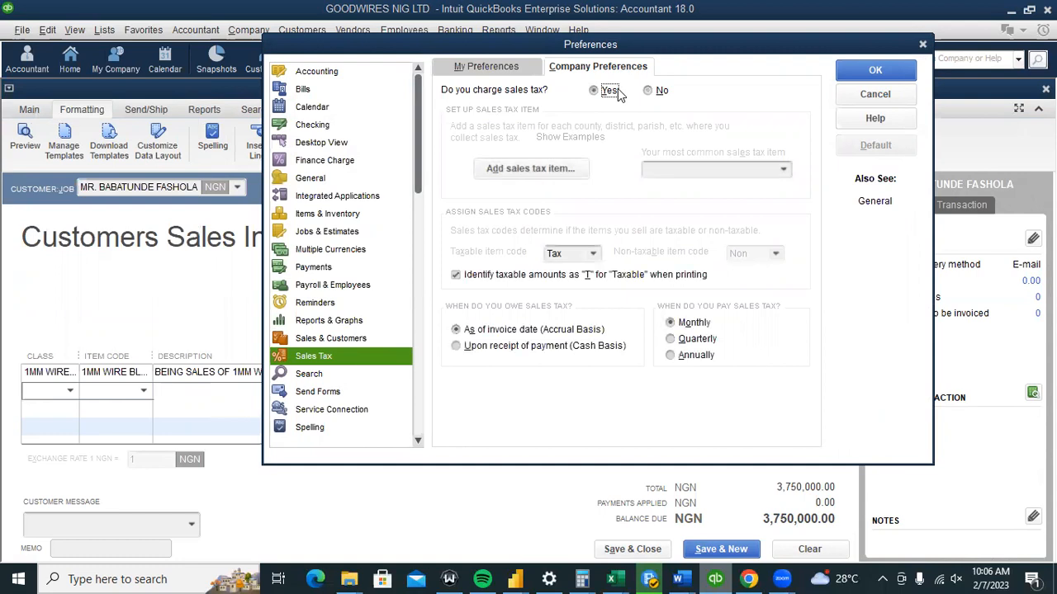
{"action": "left_click", "coordinate": [514, 170]}
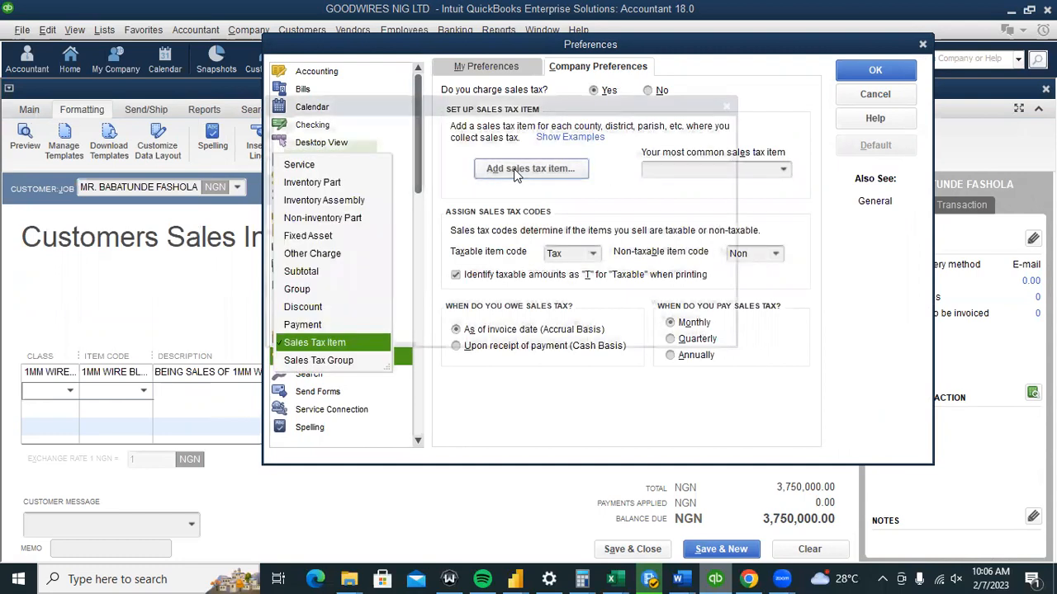
{"action": "left_click", "coordinate": [340, 343]}
Name the tax item VAT with description VALUE ADDED TAX and a 7.5% rate.
{"action": "left_click", "coordinate": [331, 209]}
{"action": "type", "text": "VAT"}
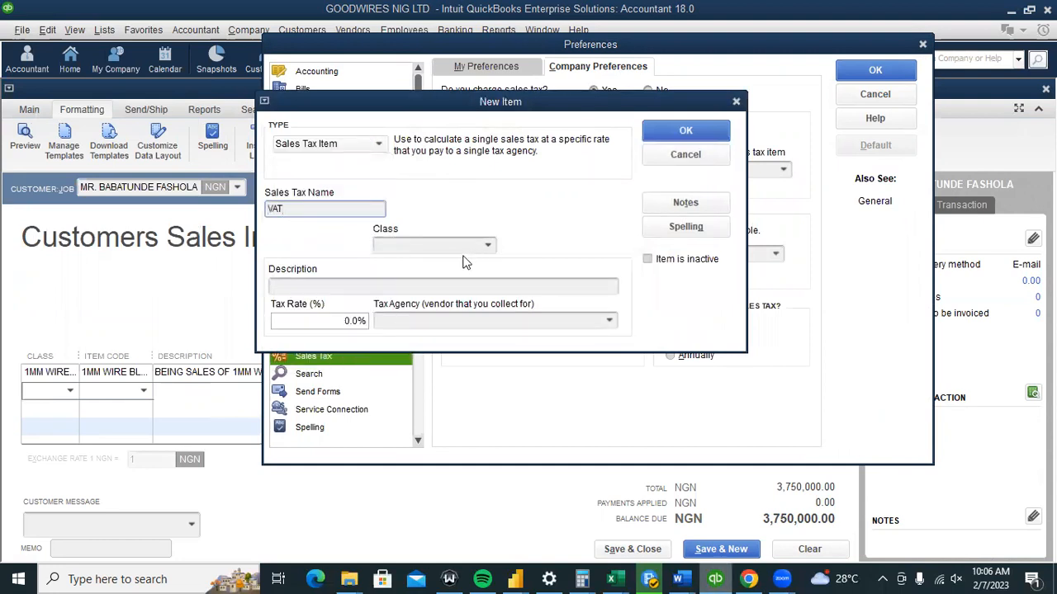
{"action": "left_click", "coordinate": [326, 287]}
{"action": "key", "text": "BackSpace"}
{"action": "key", "text": "BackSpace"}
{"action": "key", "text": "BackSpace"}
{"action": "key", "text": "BackSpace"}
{"action": "key", "text": "BackSpace"}
{"action": "key", "text": "BackSpace"}
{"action": "key", "text": "BackSpace"}
{"action": "key", "text": "BackSpace"}
{"action": "key", "text": "BackSpace"}
{"action": "type", "text": "VALUE ADDED TAX"}
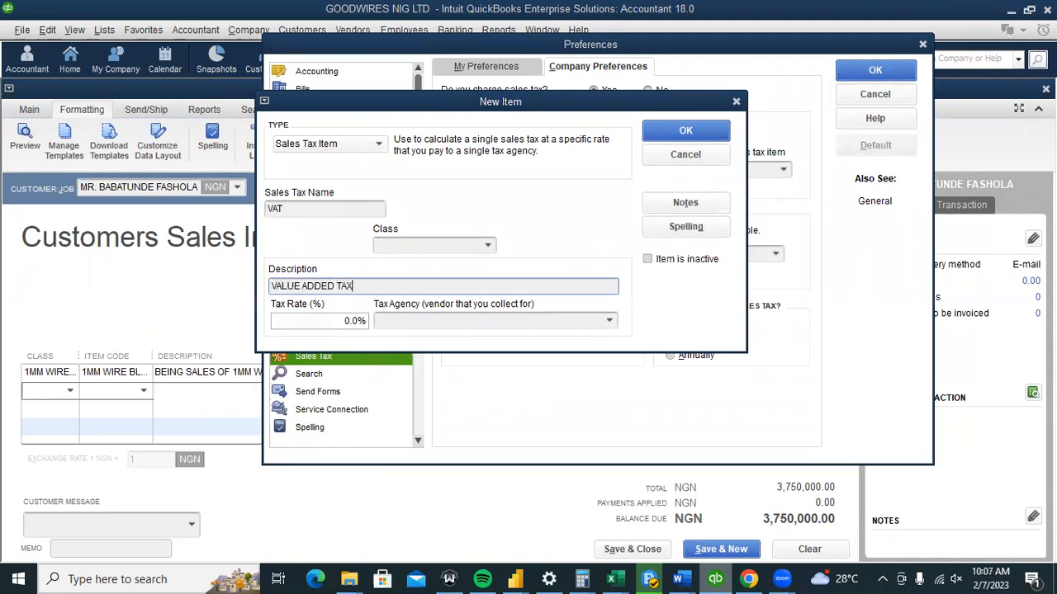
{"action": "left_click", "coordinate": [356, 321]}
{"action": "type", "text": "7"}
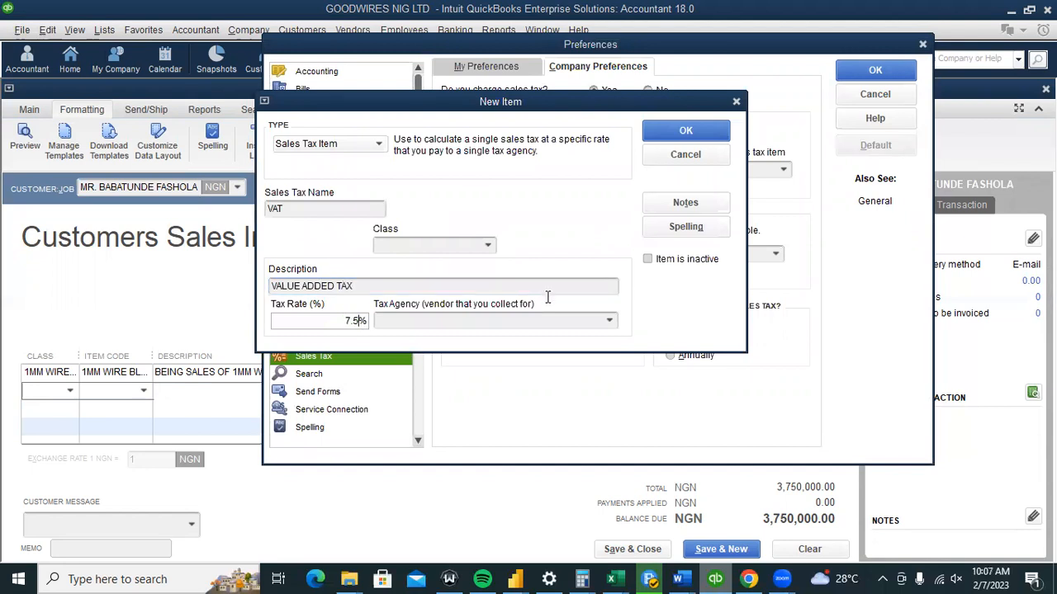
Assign a new tax agency FIRS and save the VAT item without a class.
{"action": "left_click", "coordinate": [607, 325]}
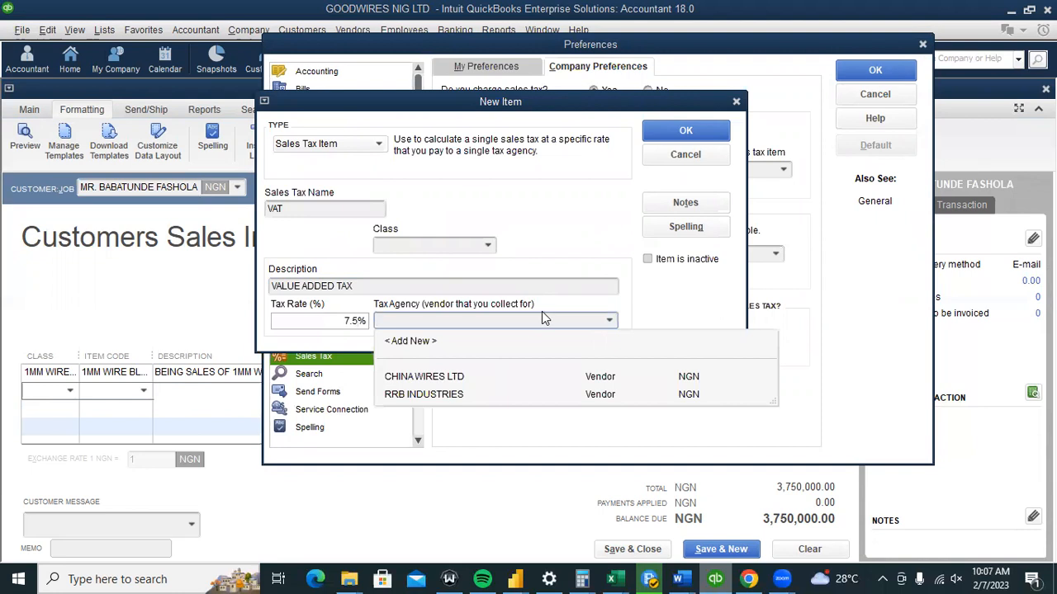
{"action": "left_click", "coordinate": [412, 343]}
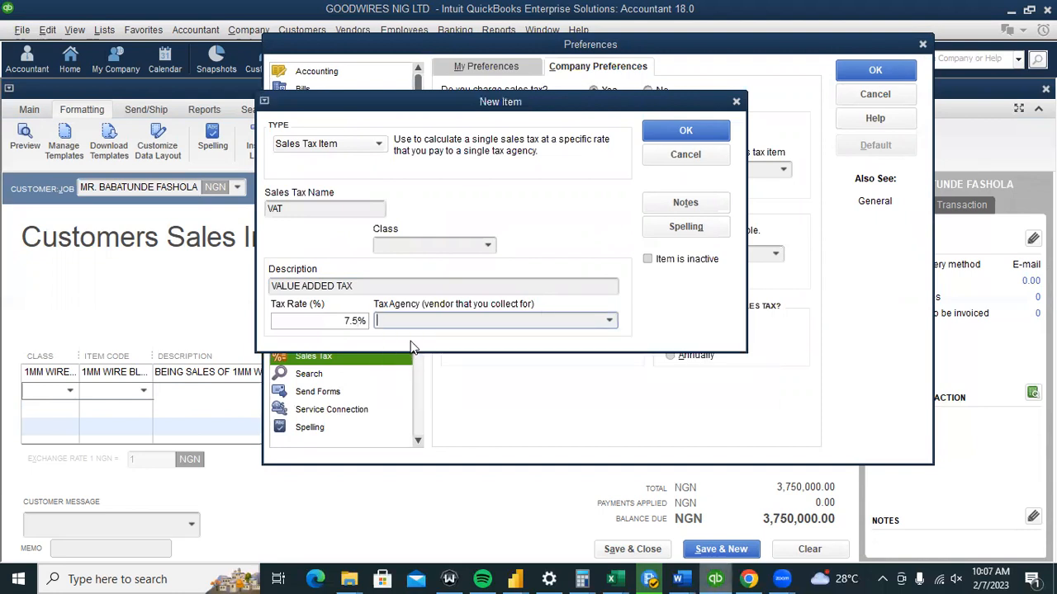
{"action": "type", "text": "FIRS"}
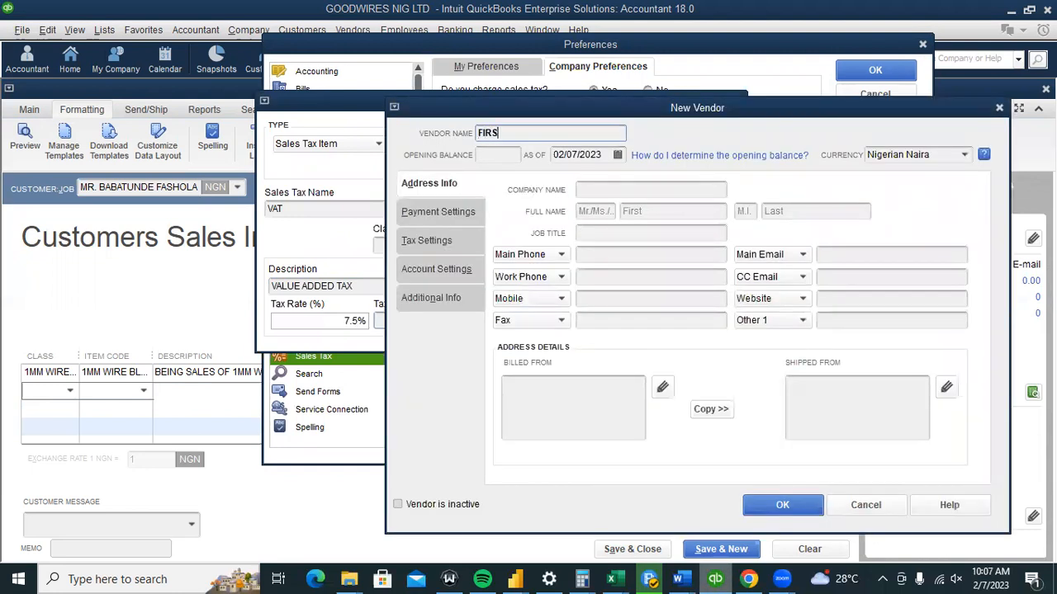
{"action": "left_click", "coordinate": [785, 504]}
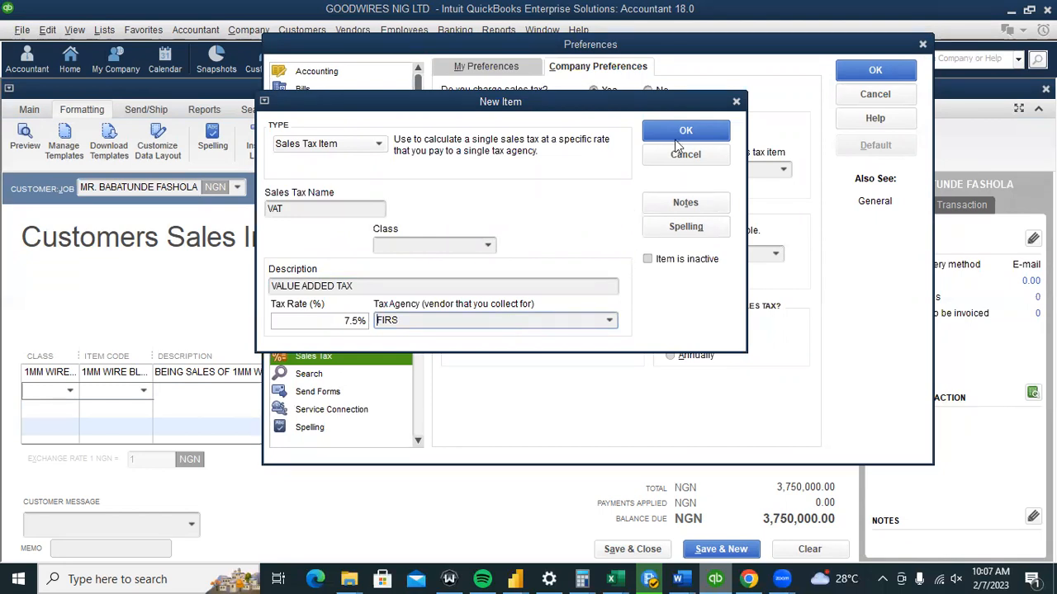
{"action": "left_click", "coordinate": [488, 248]}
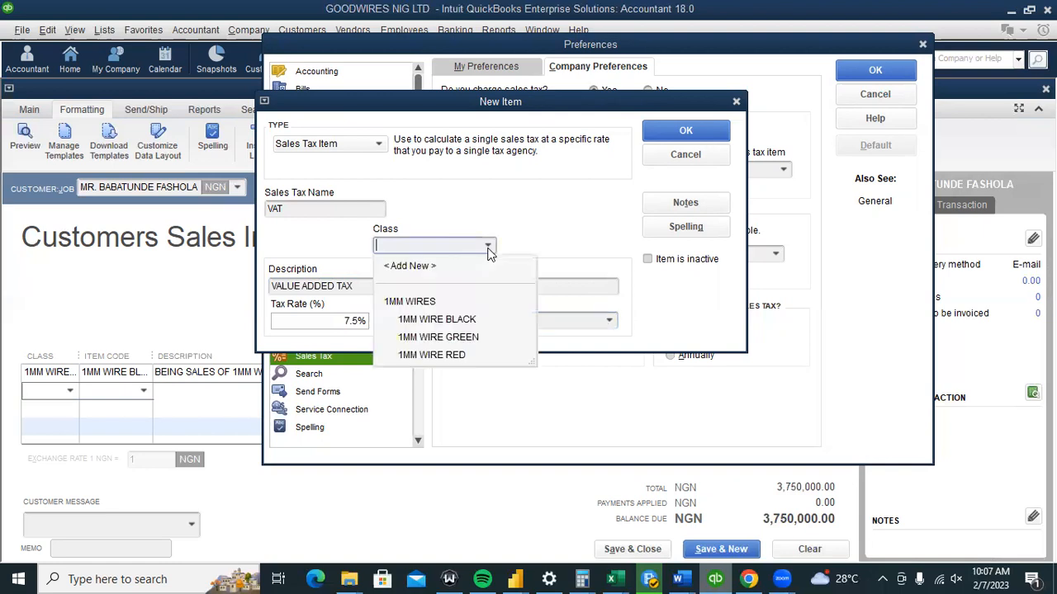
{"action": "left_click", "coordinate": [523, 204]}
{"action": "left_click", "coordinate": [692, 133]}
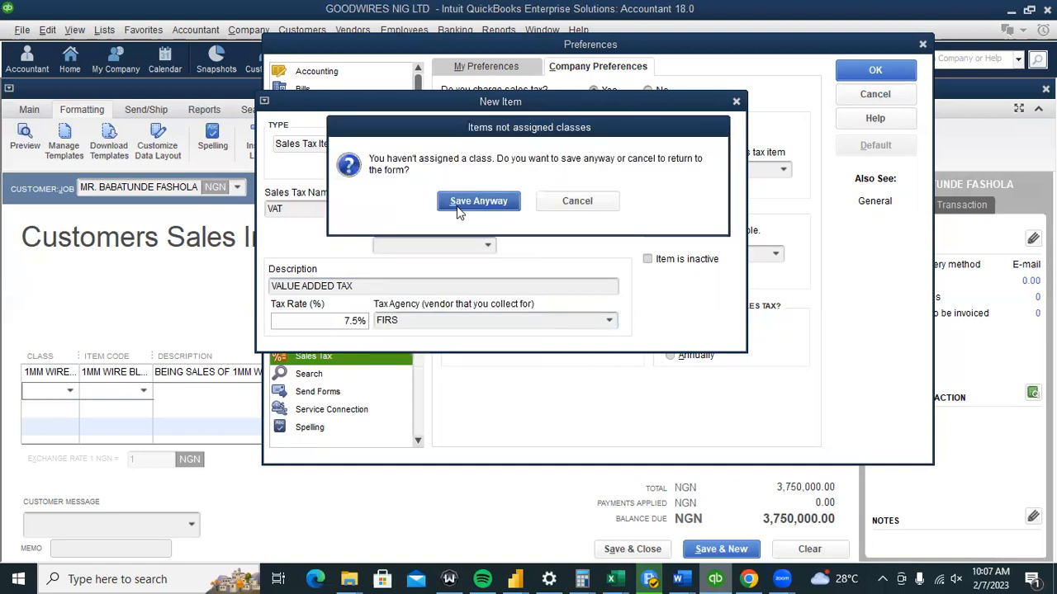
{"action": "left_click", "coordinate": [459, 207]}
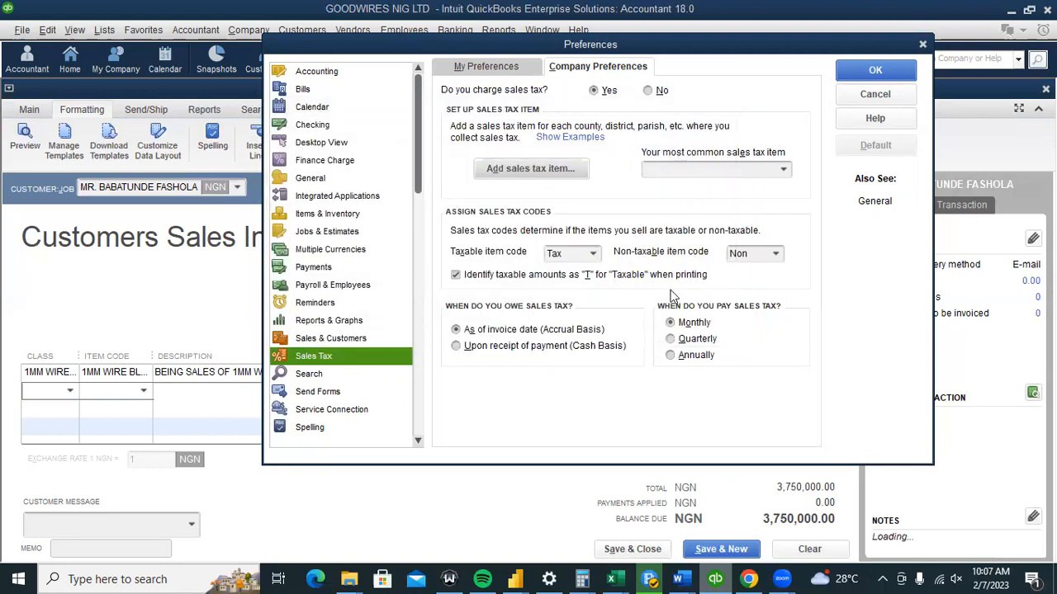
Save the sales tax preferences, make existing customers and parts taxable, and discard the unrecorded invoice.
{"action": "left_click", "coordinate": [867, 74]}
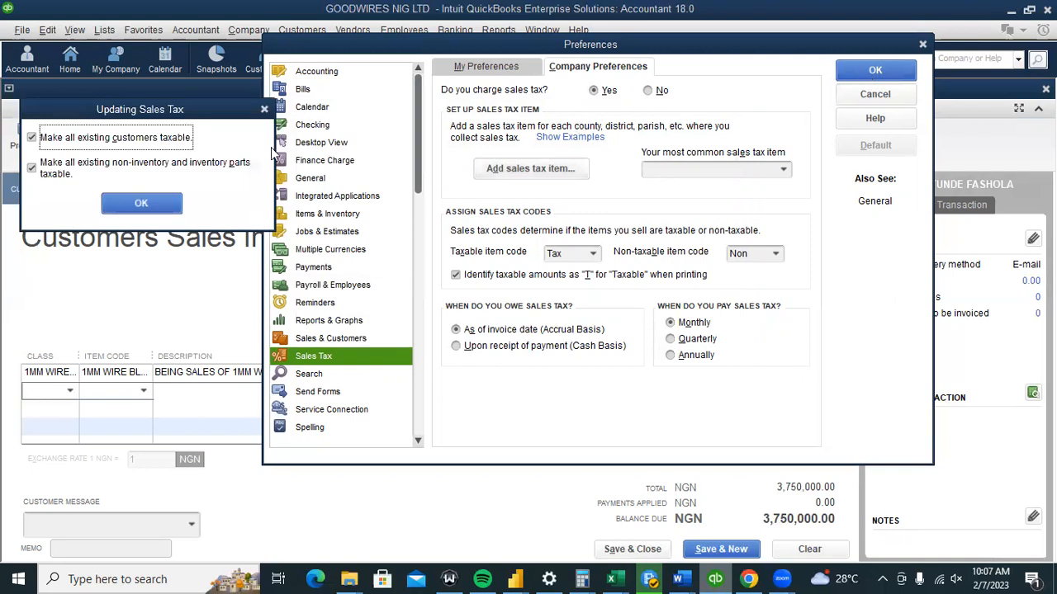
{"action": "left_click", "coordinate": [142, 203]}
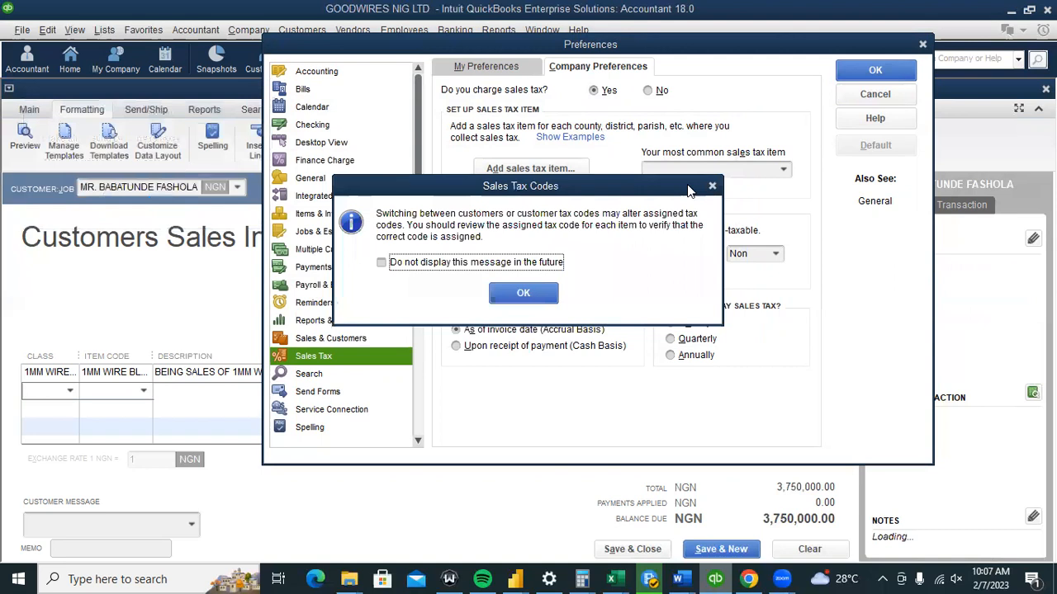
{"action": "left_click", "coordinate": [550, 290]}
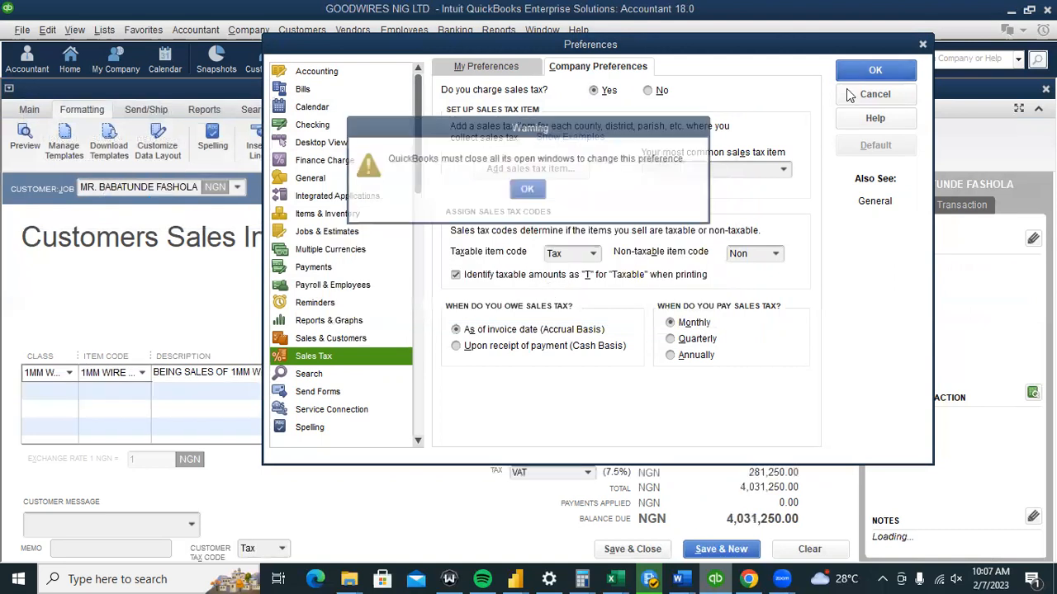
{"action": "left_click", "coordinate": [529, 189]}
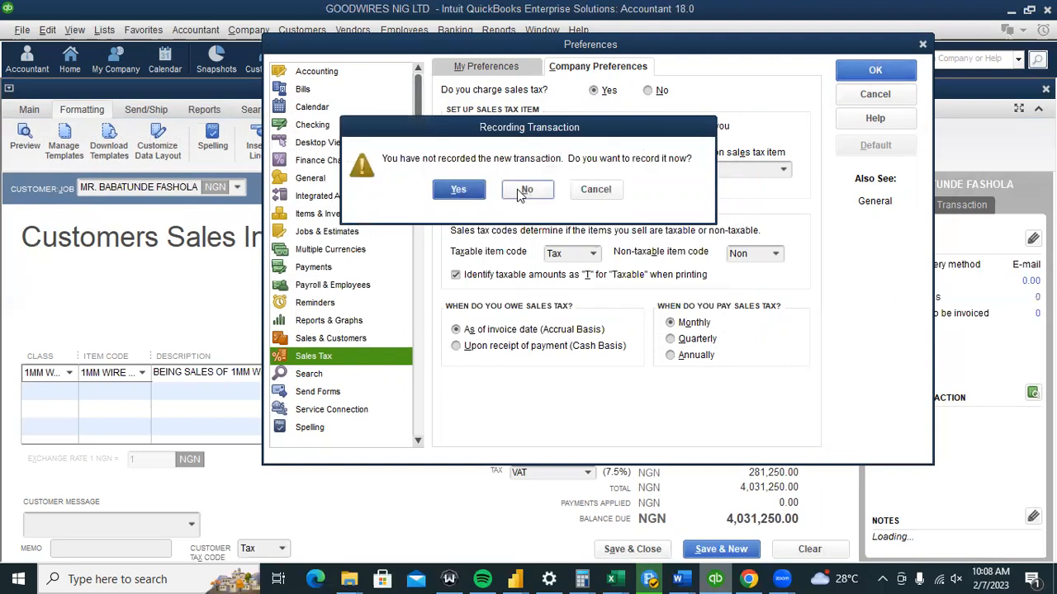
{"action": "left_click", "coordinate": [517, 189]}
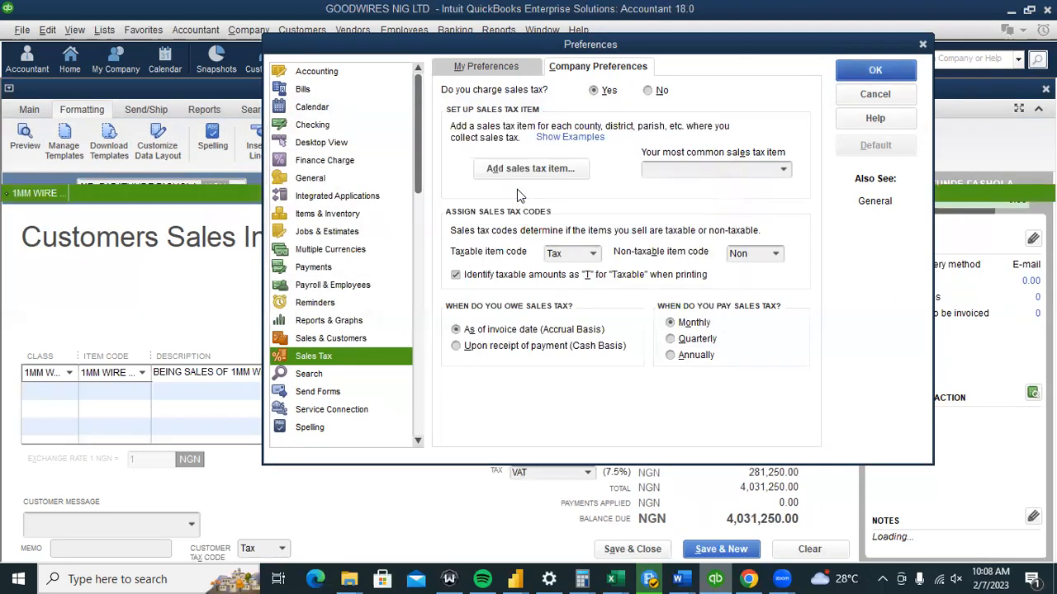
{"action": "left_click", "coordinate": [898, 72]}
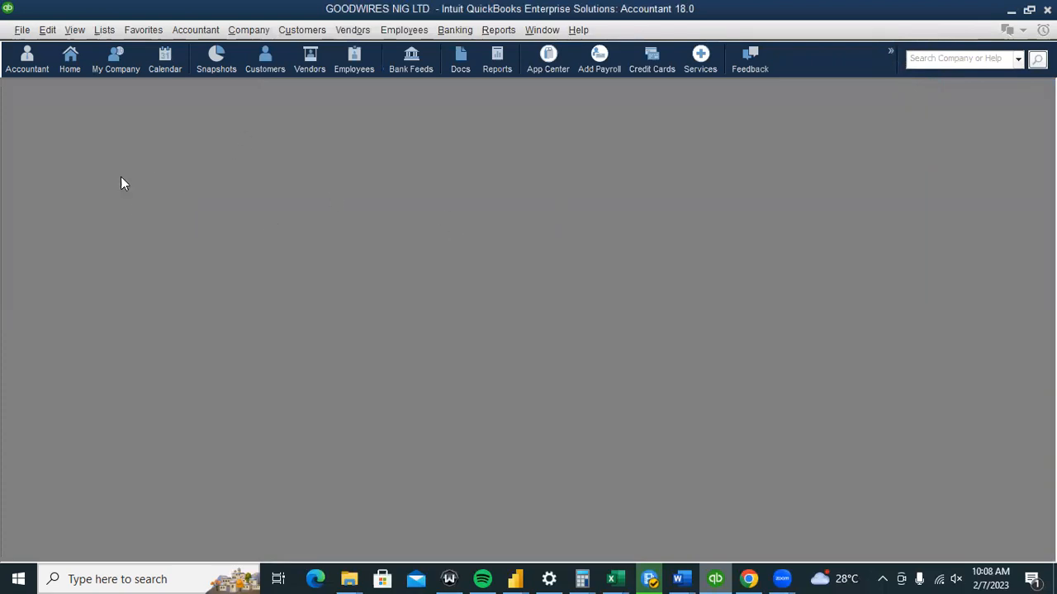
Open Manage Sales Tax from the Home page, then close it.
{"action": "left_click", "coordinate": [76, 66]}
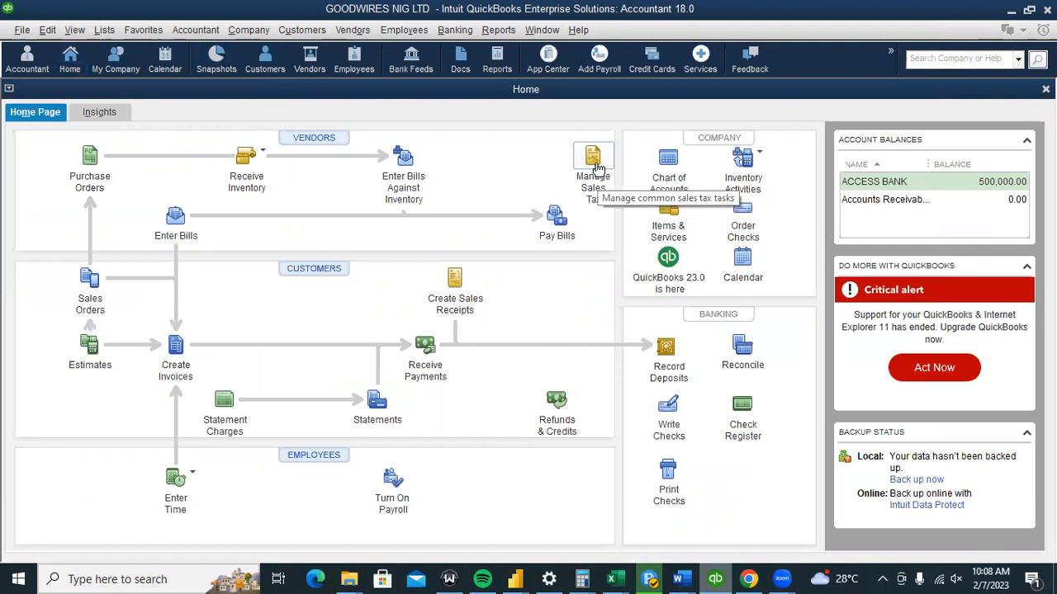
{"action": "left_click", "coordinate": [599, 168]}
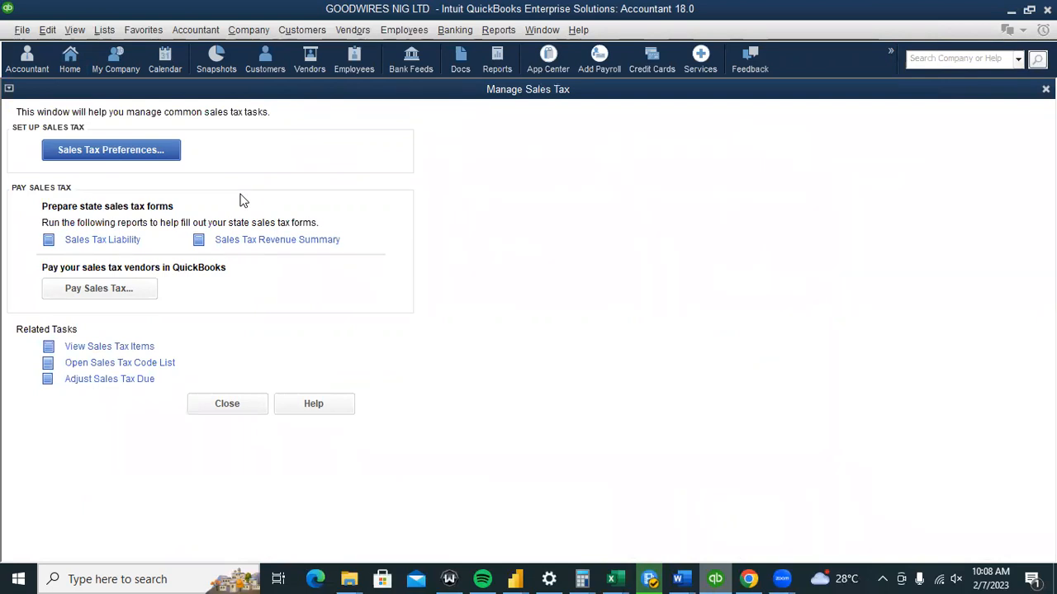
{"action": "left_click", "coordinate": [366, 33]}
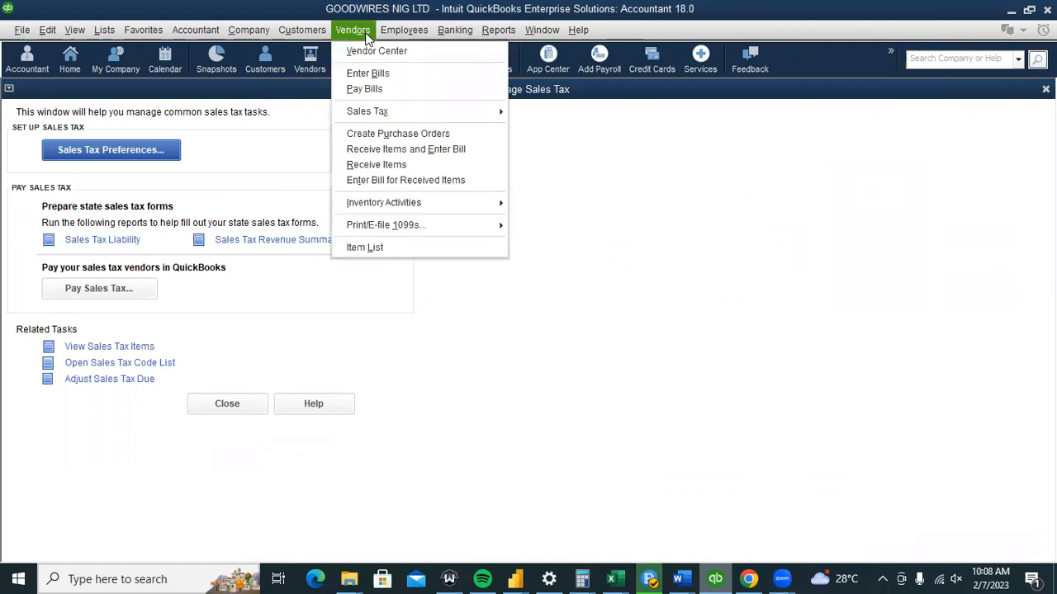
{"action": "left_click", "coordinate": [352, 339]}
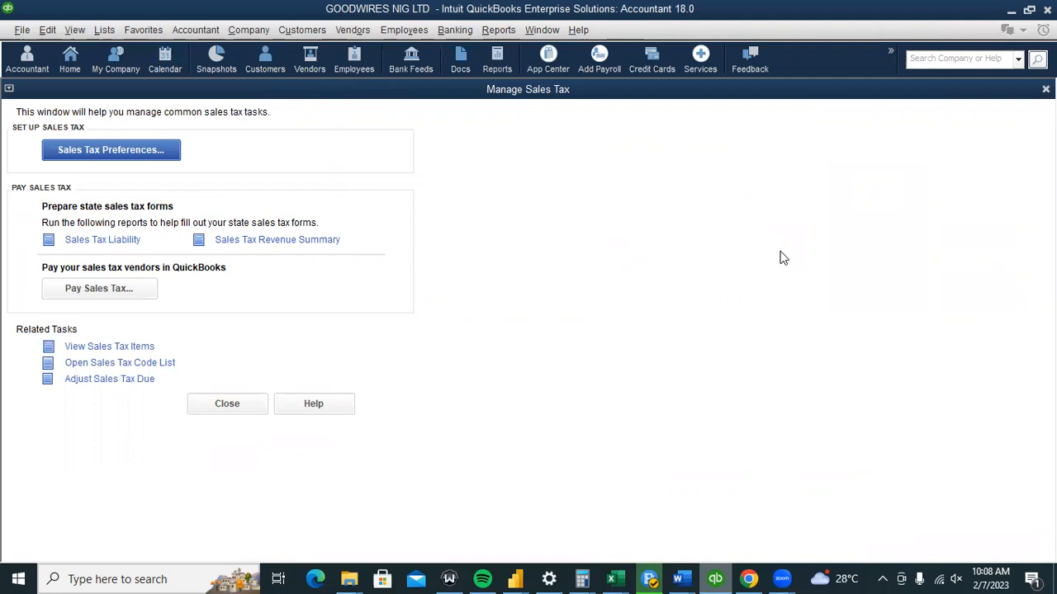
{"action": "left_click", "coordinate": [1045, 89]}
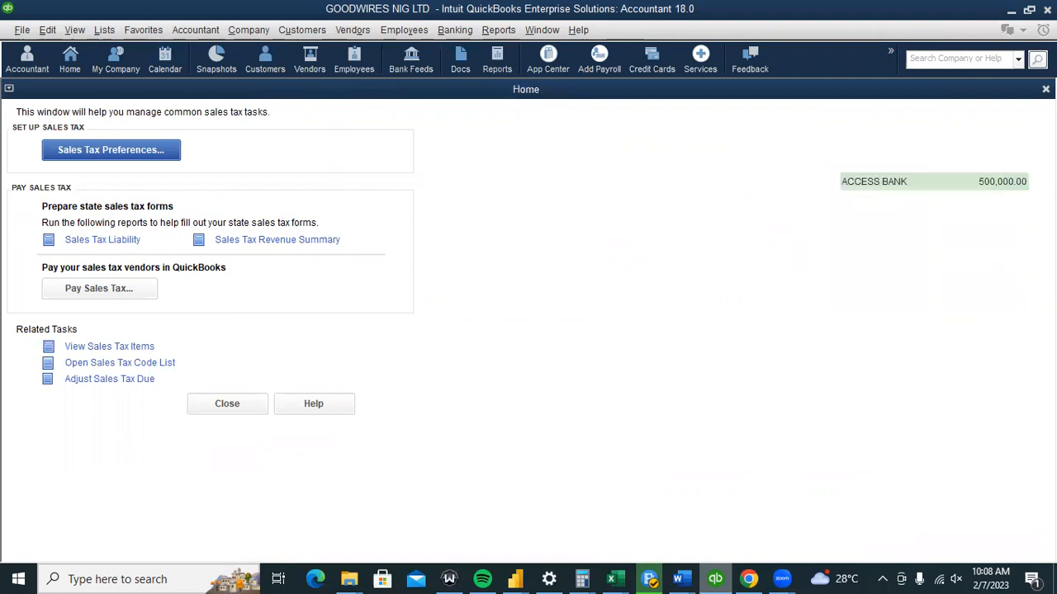
Start a fresh blank invoice from the Home page.
{"action": "left_click", "coordinate": [298, 32]}
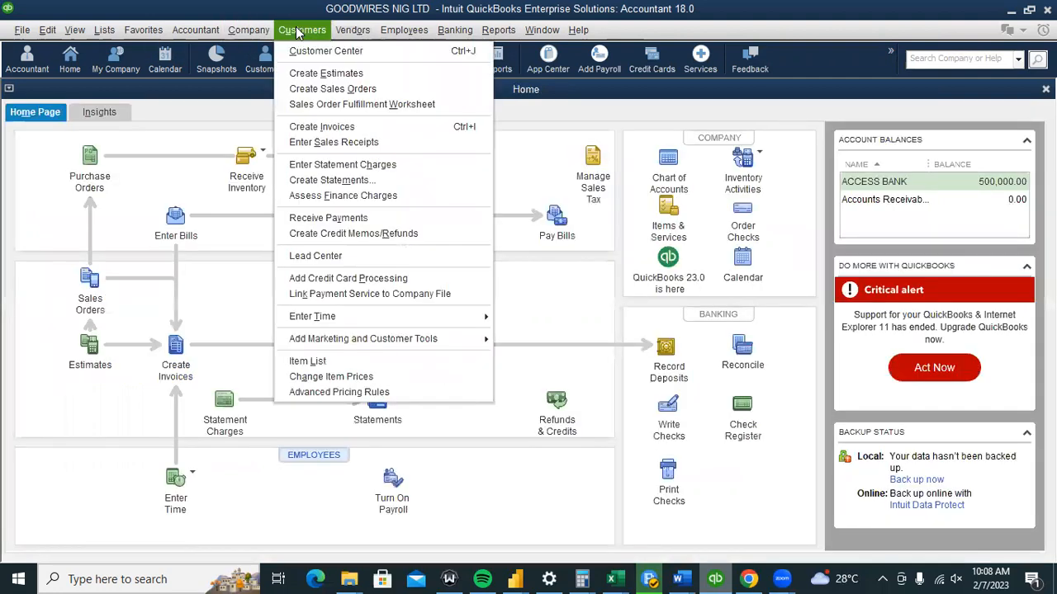
{"action": "left_click", "coordinate": [115, 198]}
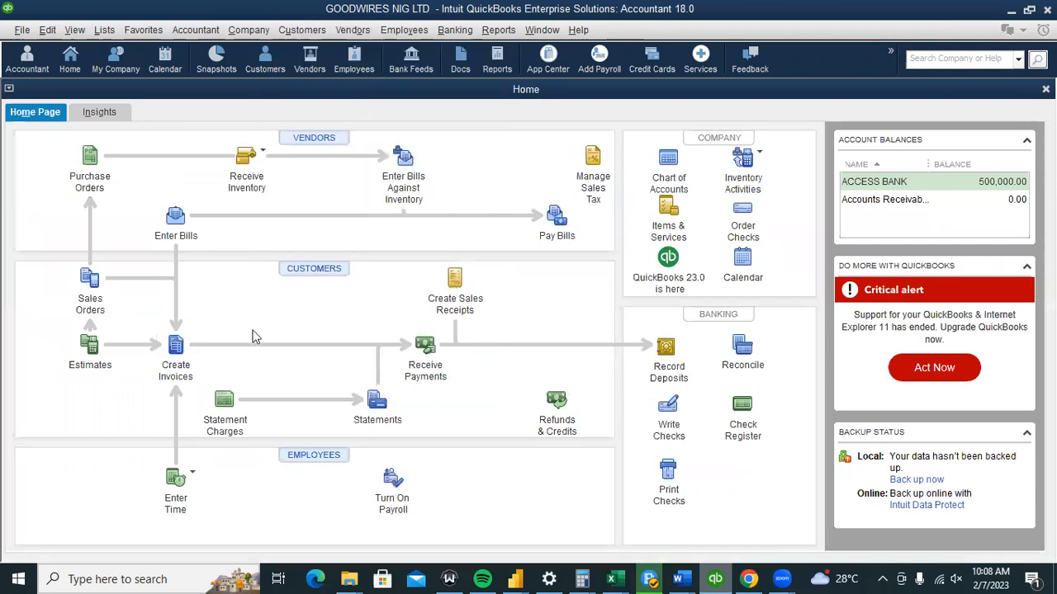
{"action": "left_click", "coordinate": [163, 351]}
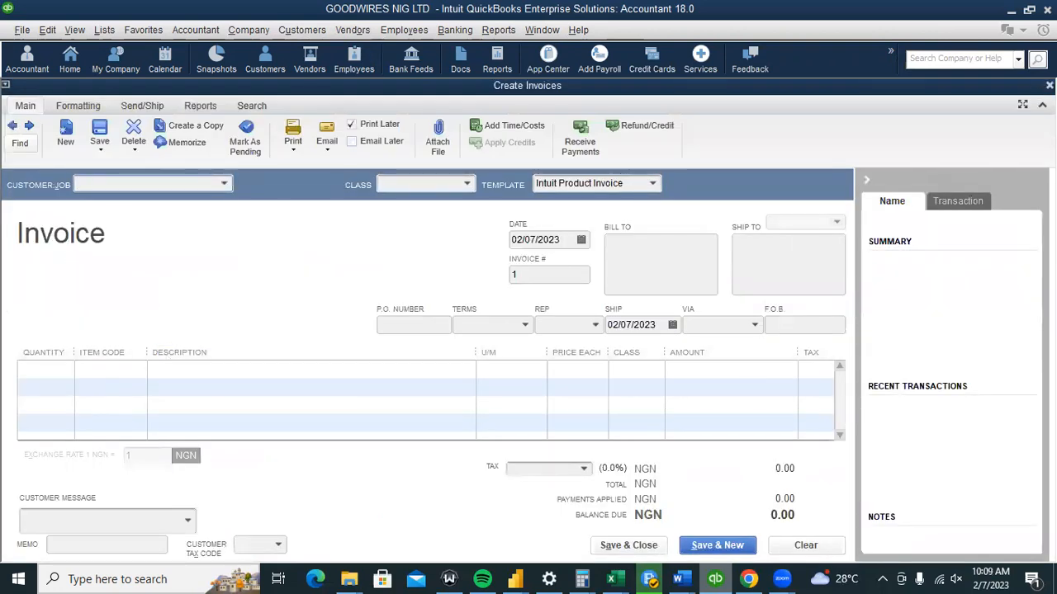
Select the customer in Customer:Job for the new invoice.
{"action": "type", "text": "BA"}
{"action": "left_click", "coordinate": [150, 239]}
{"action": "left_click", "coordinate": [151, 238]}
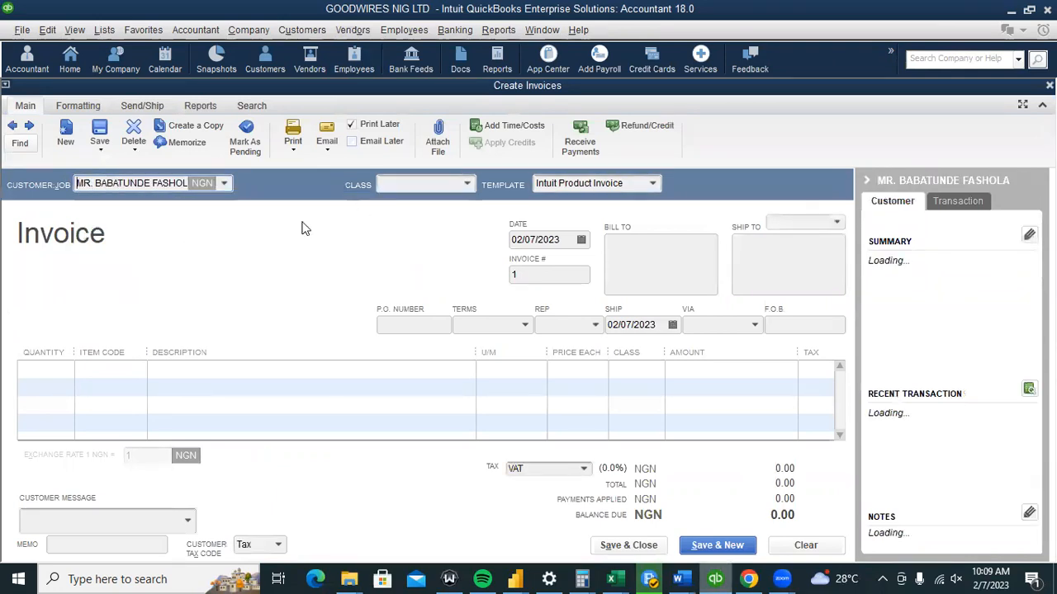
Set the first line's item to 1MM WIRE GREEN at 10,000.00, for a 10,750.00 total with VAT.
{"action": "left_click", "coordinate": [104, 374]}
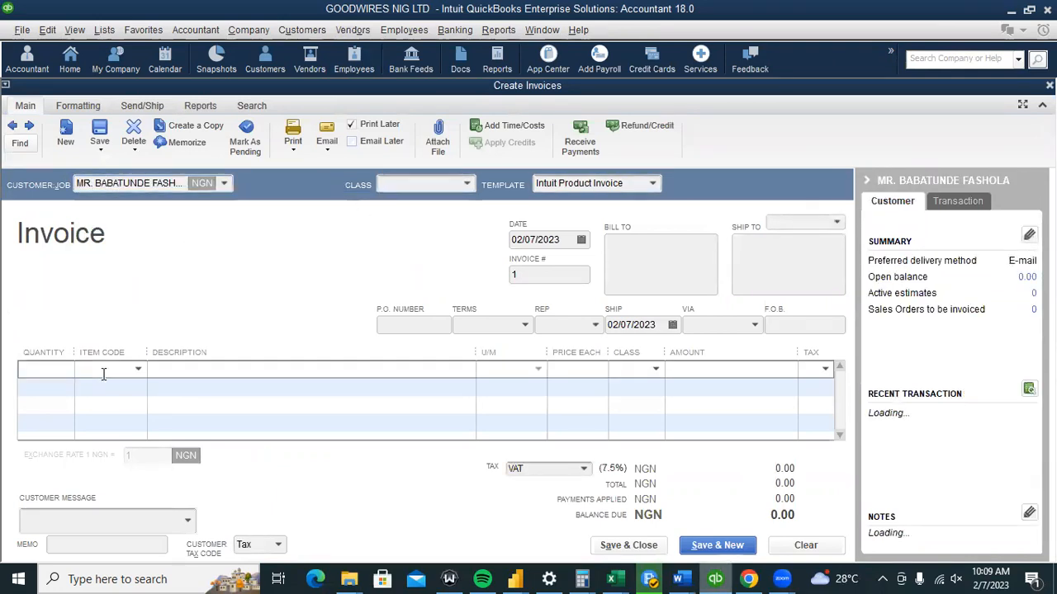
{"action": "type", "text": "B"}
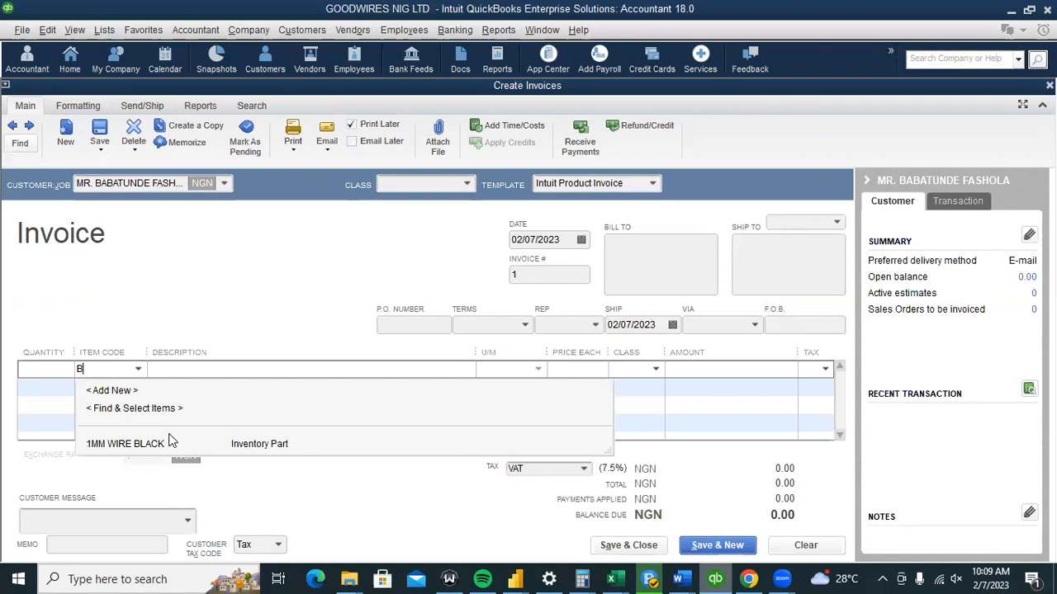
{"action": "key", "text": "Tab"}
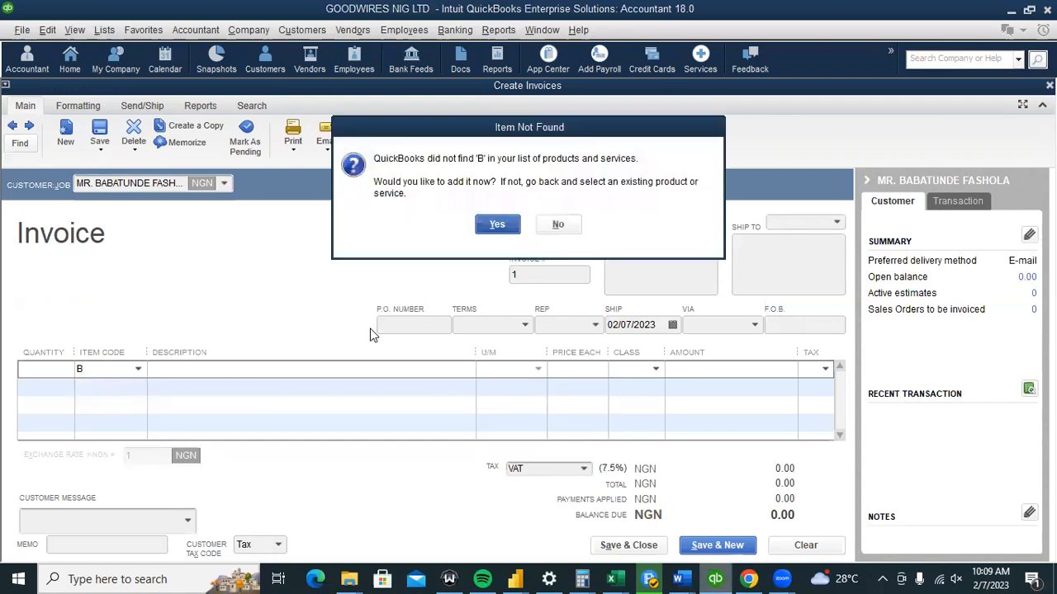
{"action": "left_click", "coordinate": [567, 224]}
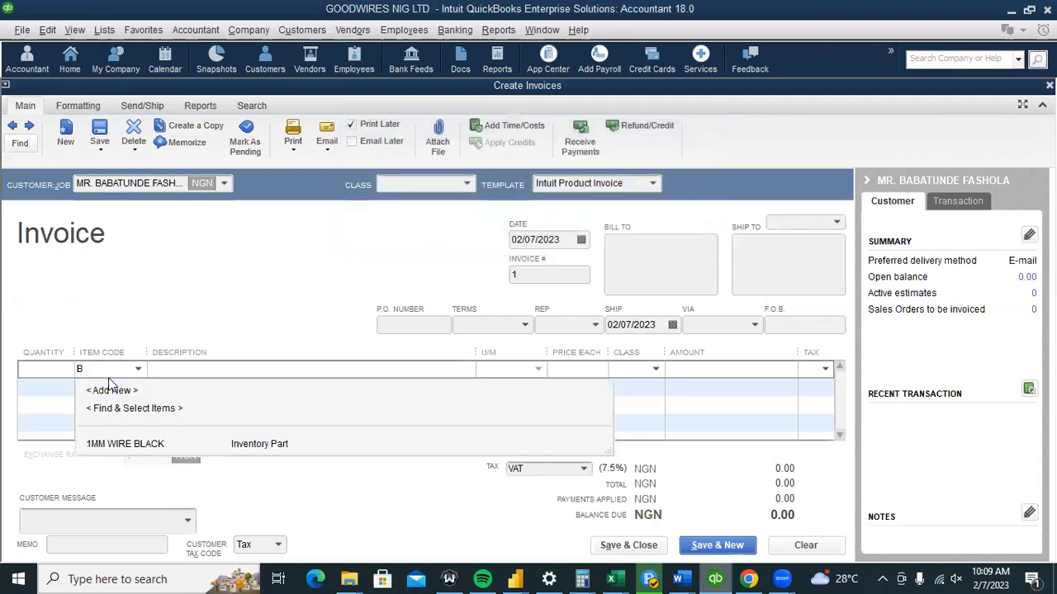
{"action": "left_click", "coordinate": [144, 443]}
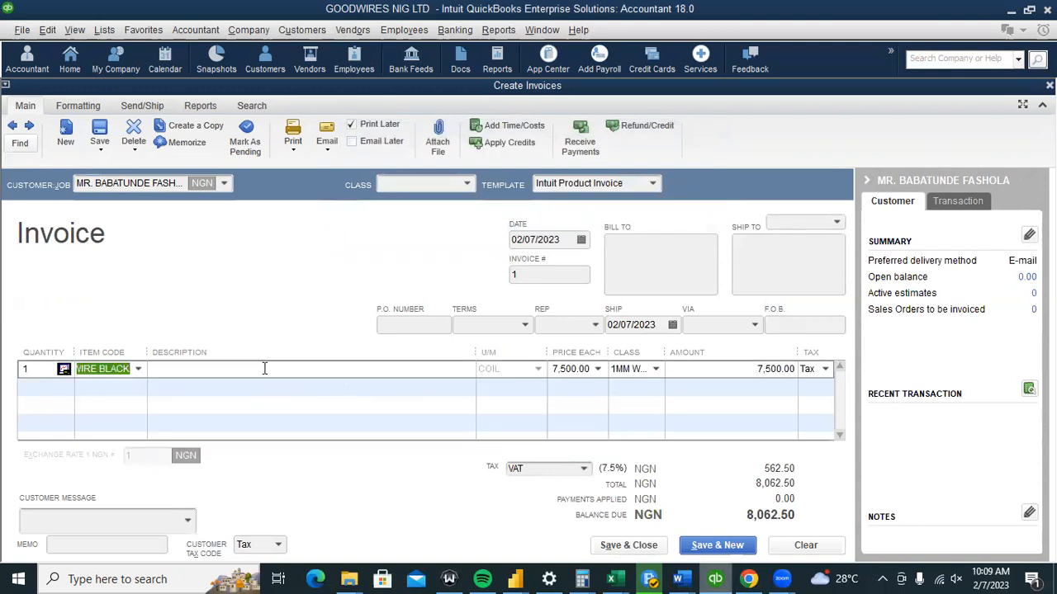
{"action": "left_click", "coordinate": [138, 369]}
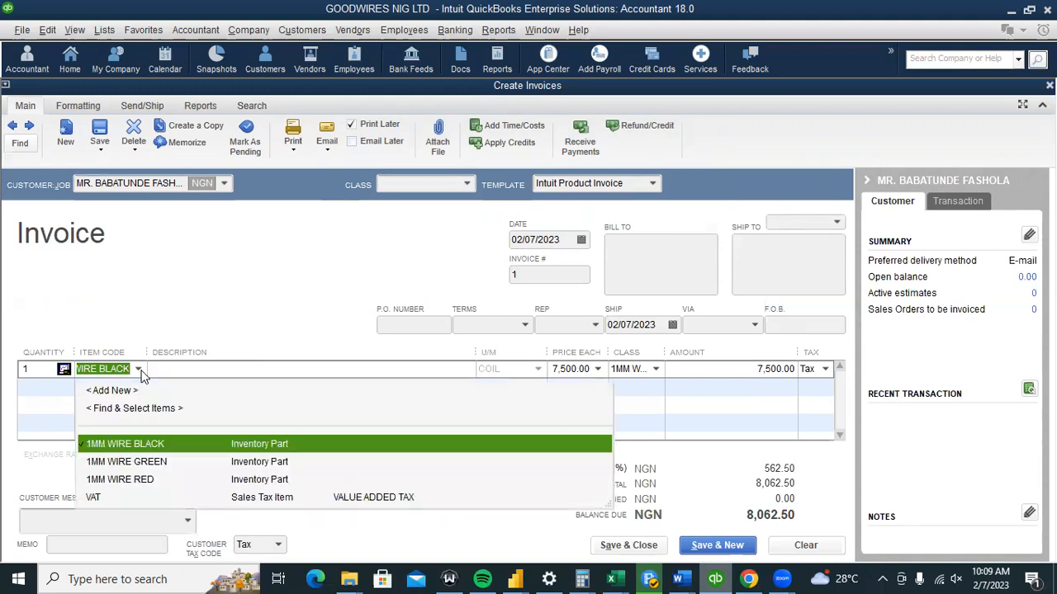
{"action": "left_click", "coordinate": [206, 462]}
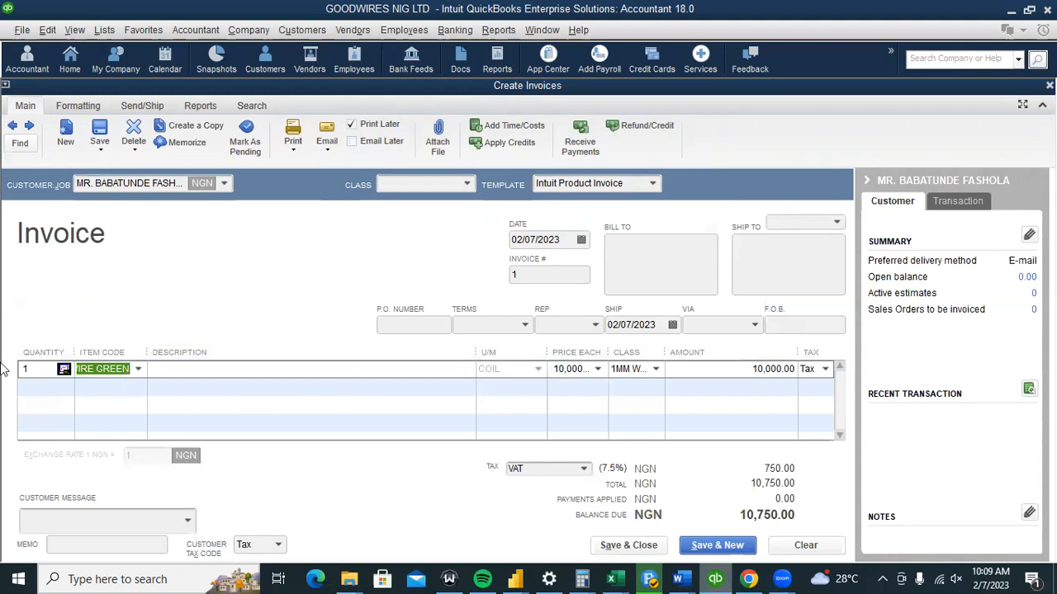
{"action": "left_click", "coordinate": [28, 370]}
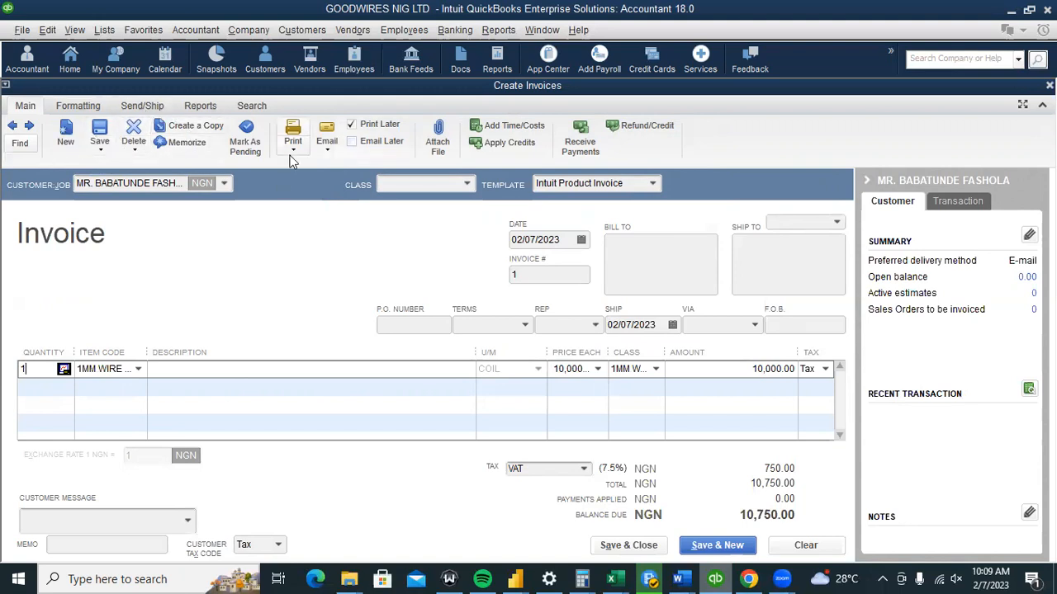
{"action": "left_click", "coordinate": [83, 112]}
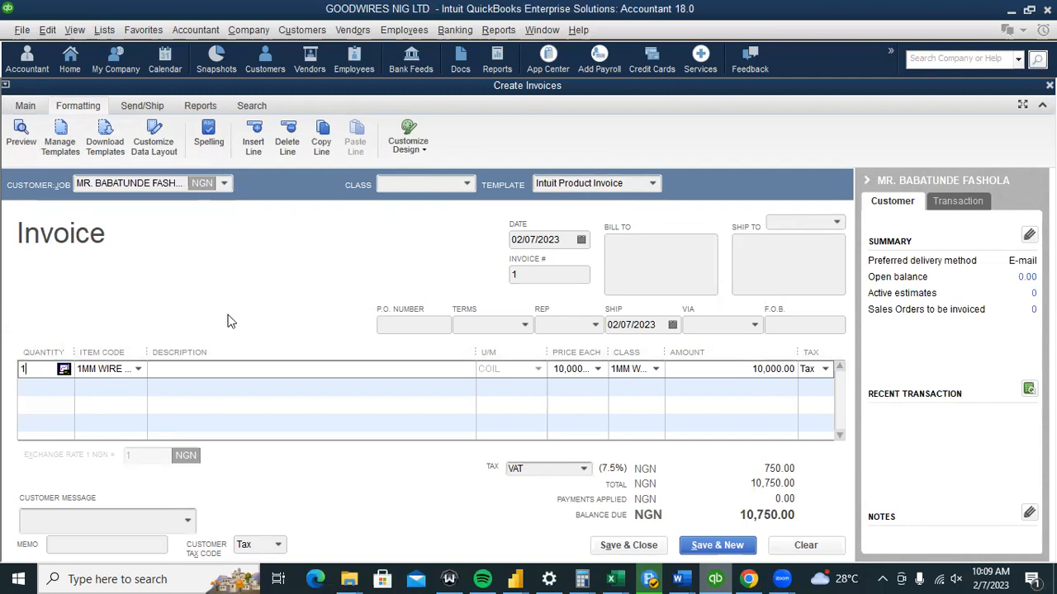
Enter quantity 1000 and a description of black-colour 1MM wire sales.
{"action": "type", "text": "1000"}
{"action": "left_click", "coordinate": [248, 368]}
{"action": "type", "text": "BE"}
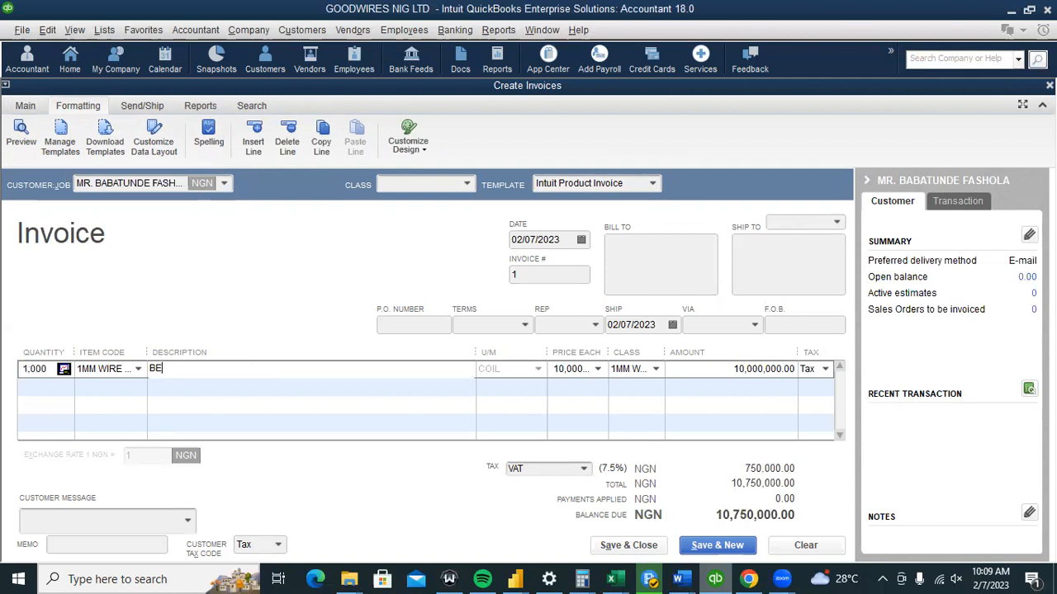
{"action": "type", "text": "ING SALES FOR 1MM"}
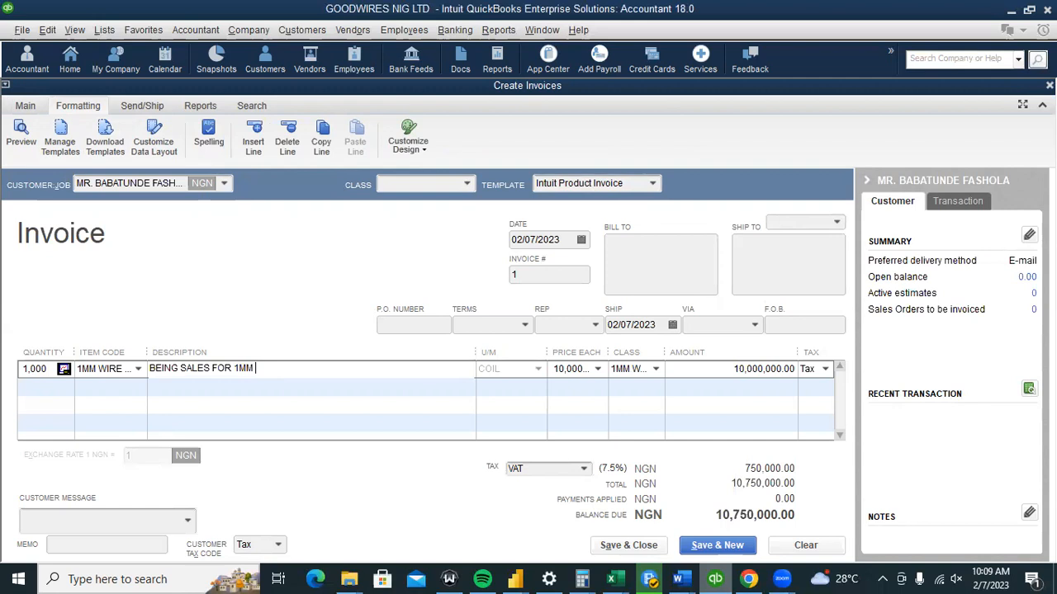
{"action": "type", "text": " WIRE "}
{"action": "type", "text": "BKL"}
{"action": "type", "text": "A"}
{"action": "key", "text": "BackSpace"}
{"action": "key", "text": "BackSpace"}
{"action": "key", "text": "BackSpace"}
{"action": "type", "text": "L"}
{"action": "key", "text": "BackSpace"}
{"action": "type", "text": "CK COLOUR"}
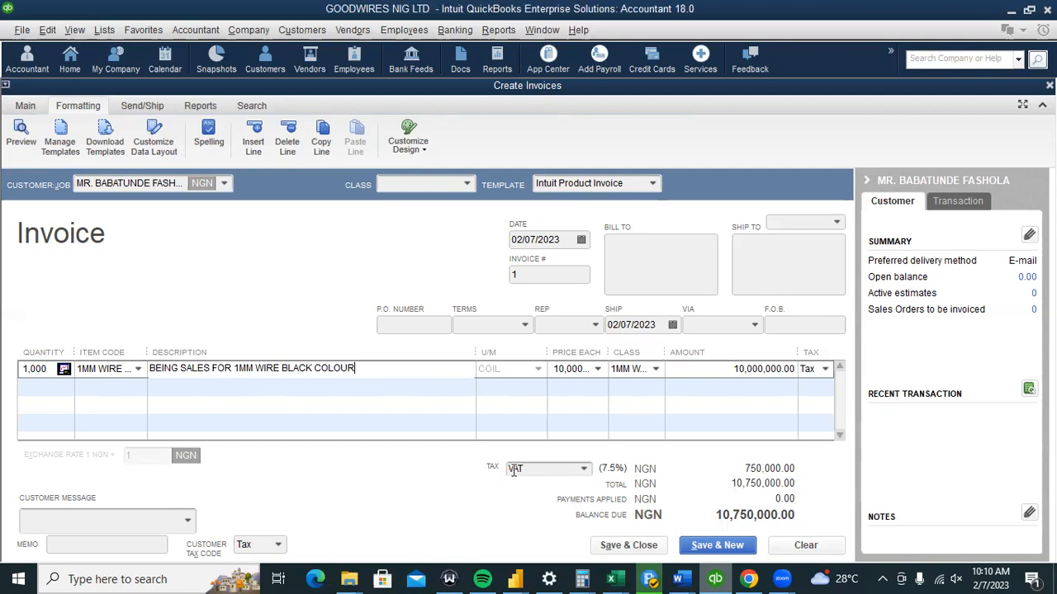
Apply VAT and switch the item back to 1MM WIRE BLACK, keeping the custom description and price.
{"action": "left_click", "coordinate": [584, 468]}
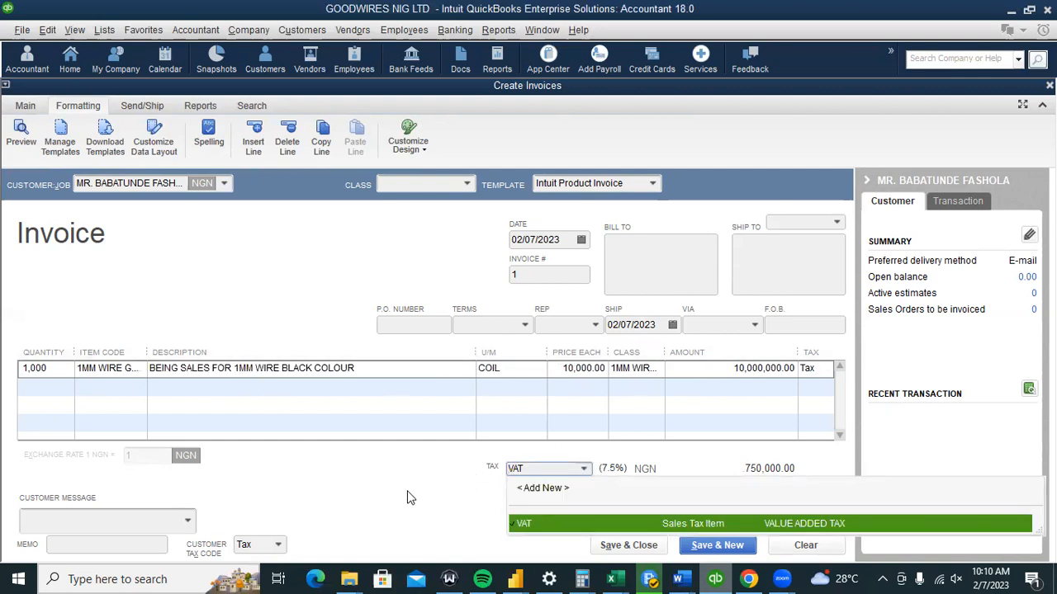
{"action": "left_click", "coordinate": [552, 524]}
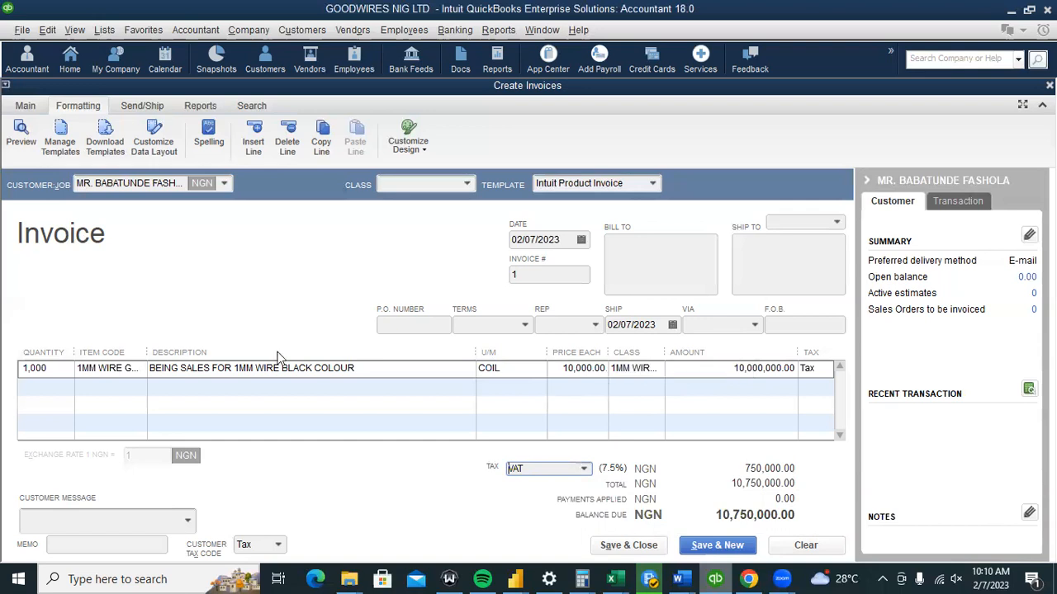
{"action": "left_click", "coordinate": [121, 371]}
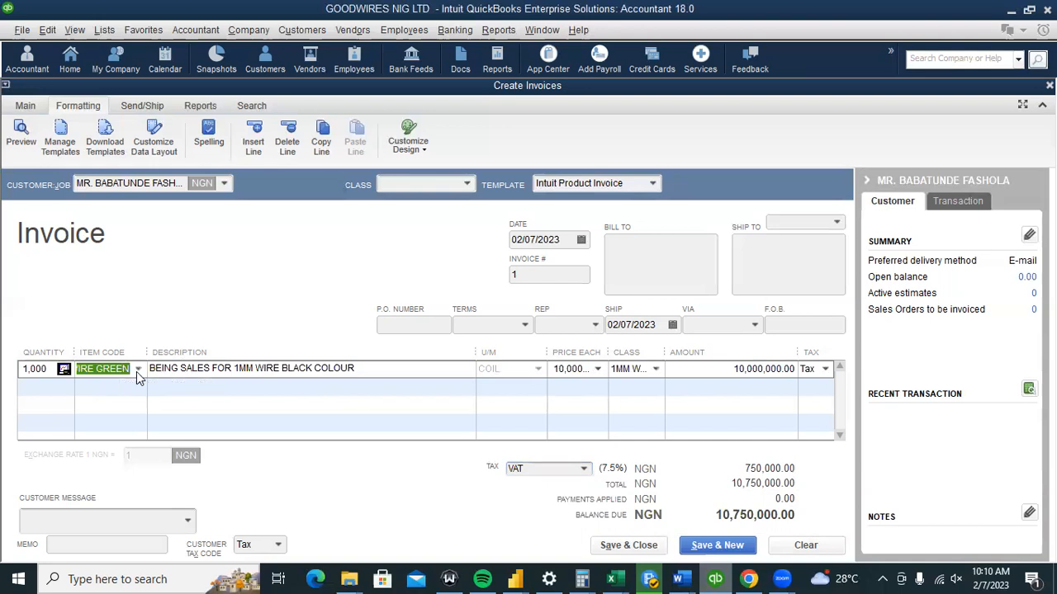
{"action": "left_click", "coordinate": [137, 369]}
{"action": "left_click", "coordinate": [169, 445]}
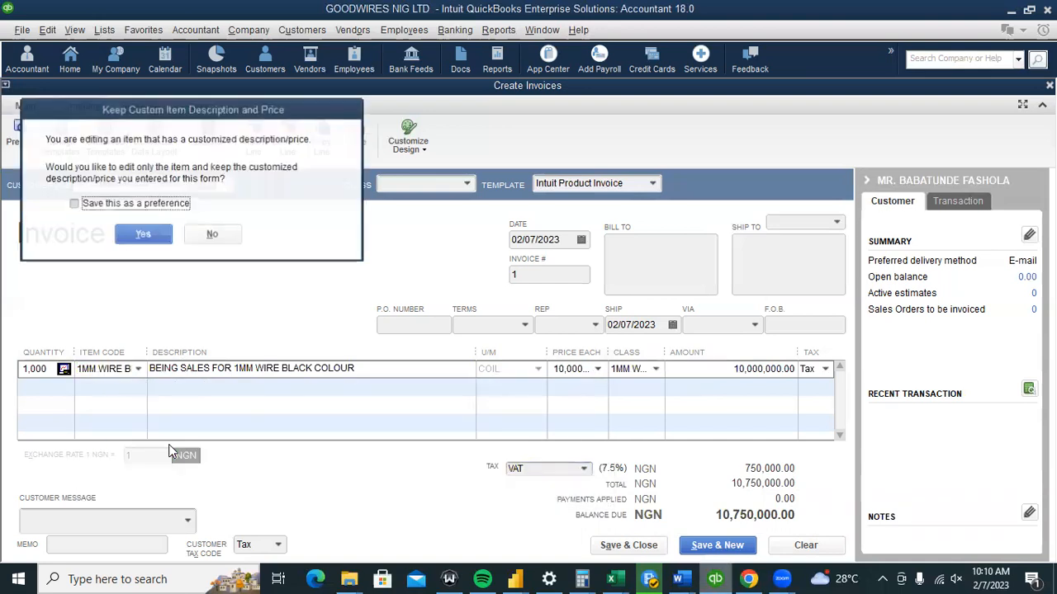
{"action": "left_click", "coordinate": [142, 236]}
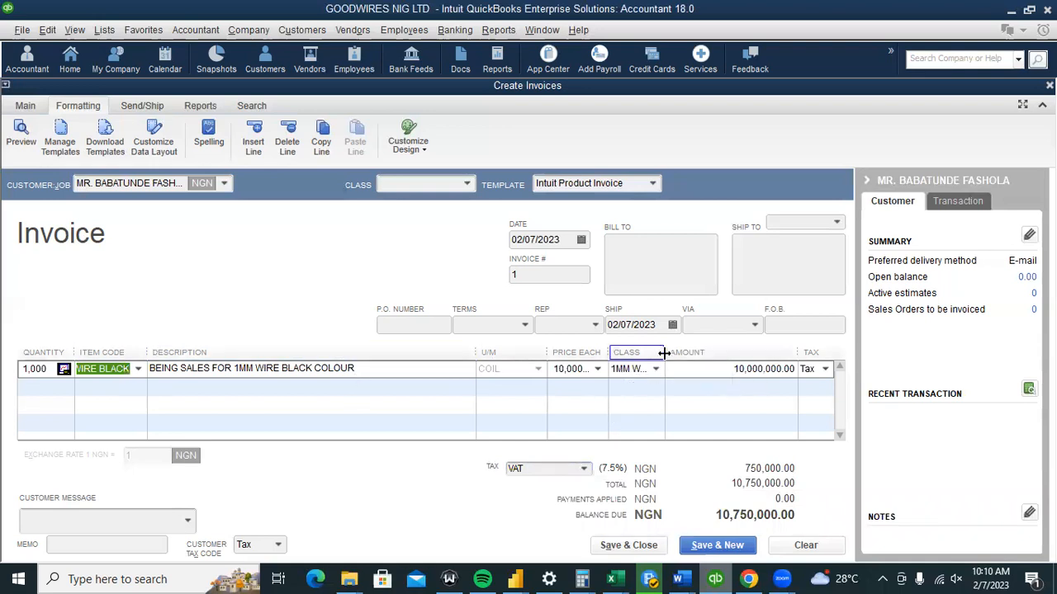
{"action": "left_click_drag", "start_coordinate": [663, 352], "coordinate": [691, 363]}
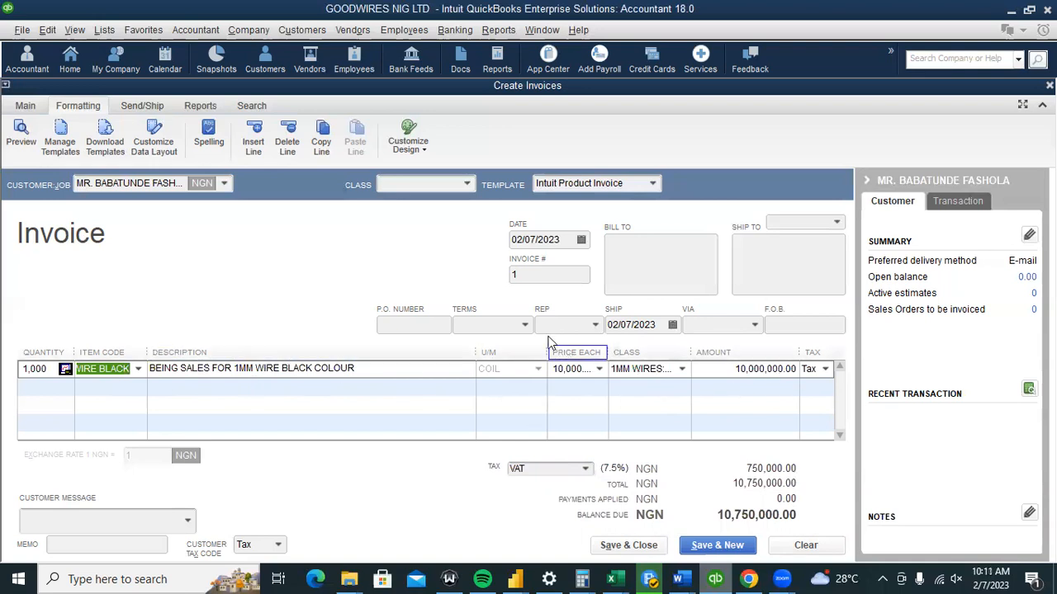
{"action": "left_click", "coordinate": [518, 326]}
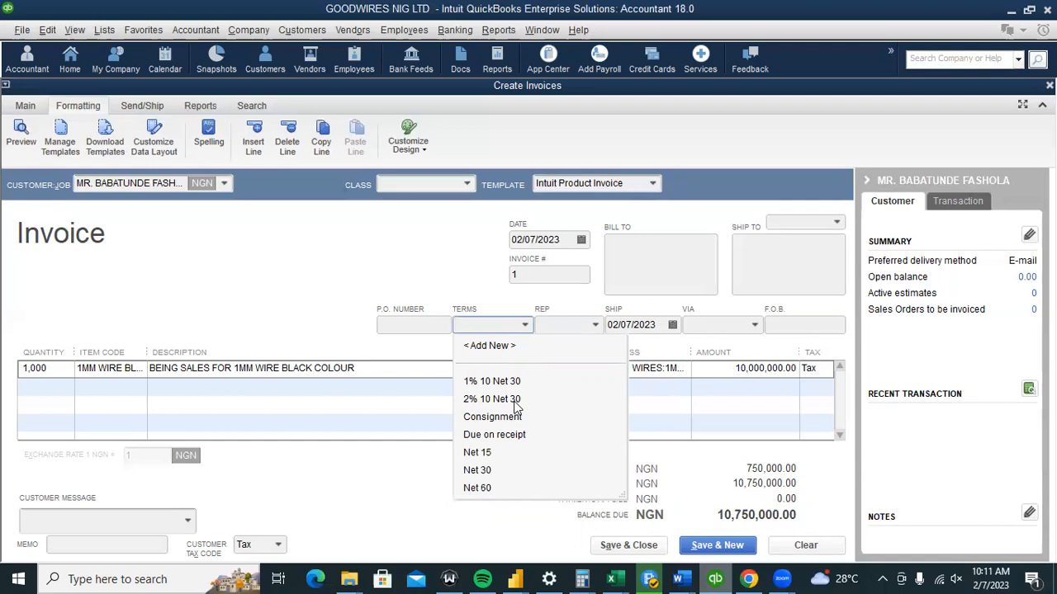
Create a new payment term with net due in 180 days.
{"action": "left_click", "coordinate": [492, 346]}
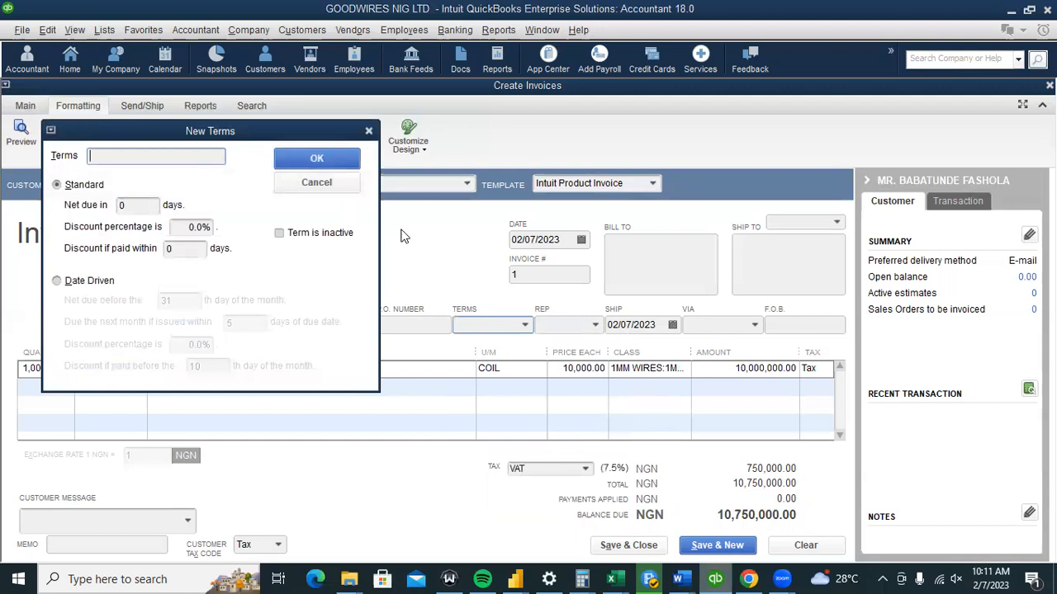
{"action": "type", "text": "180"}
{"action": "left_click", "coordinate": [125, 205]}
{"action": "type", "text": "180"}
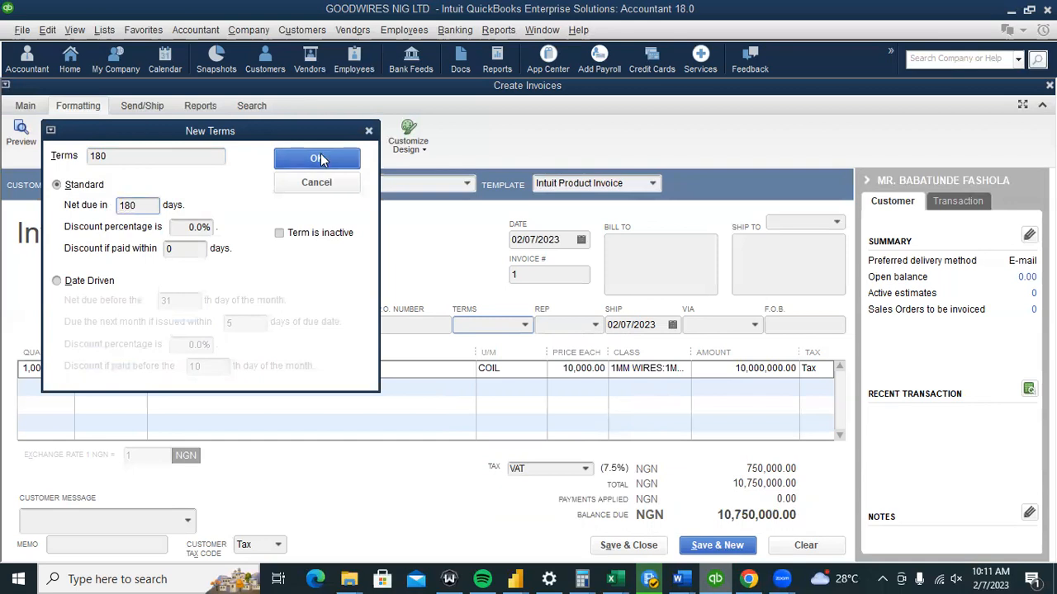
{"action": "left_click", "coordinate": [318, 159]}
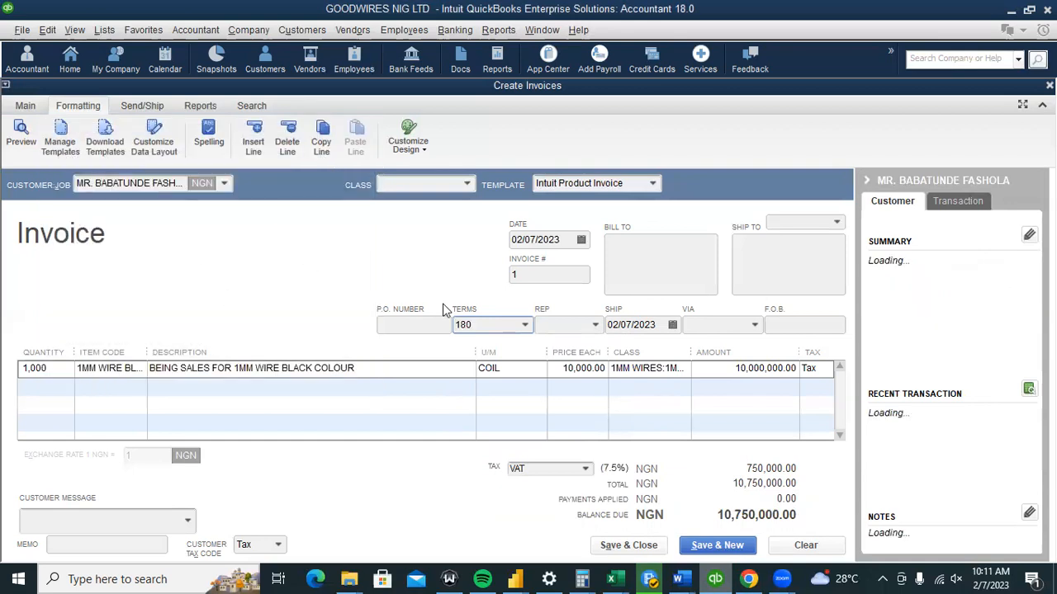
Try adding an unnamed term with a 2% discount within 30 days, then discard it.
{"action": "left_click", "coordinate": [526, 325]}
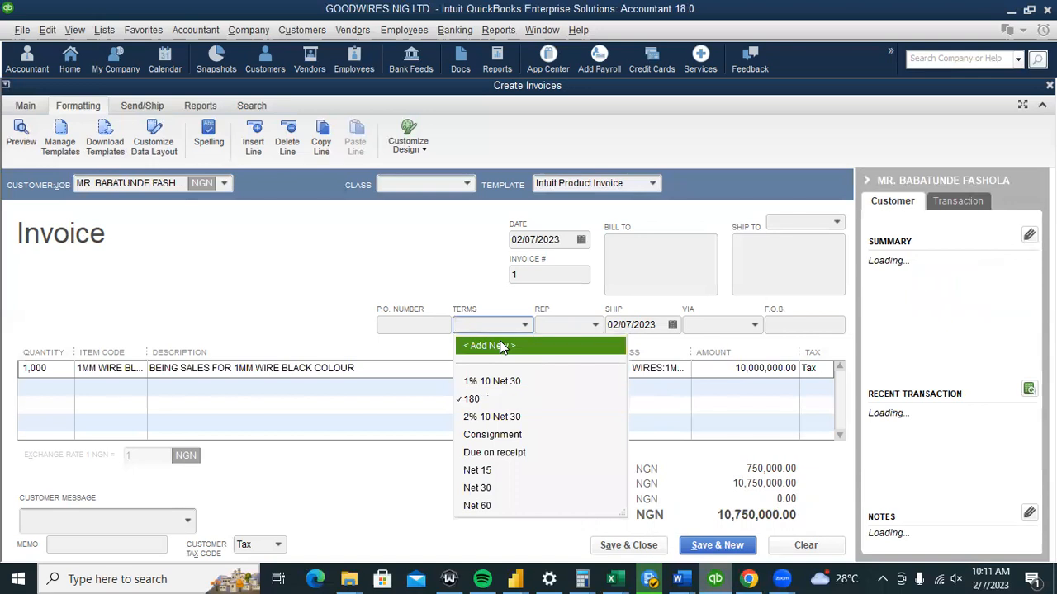
{"action": "left_click", "coordinate": [500, 345]}
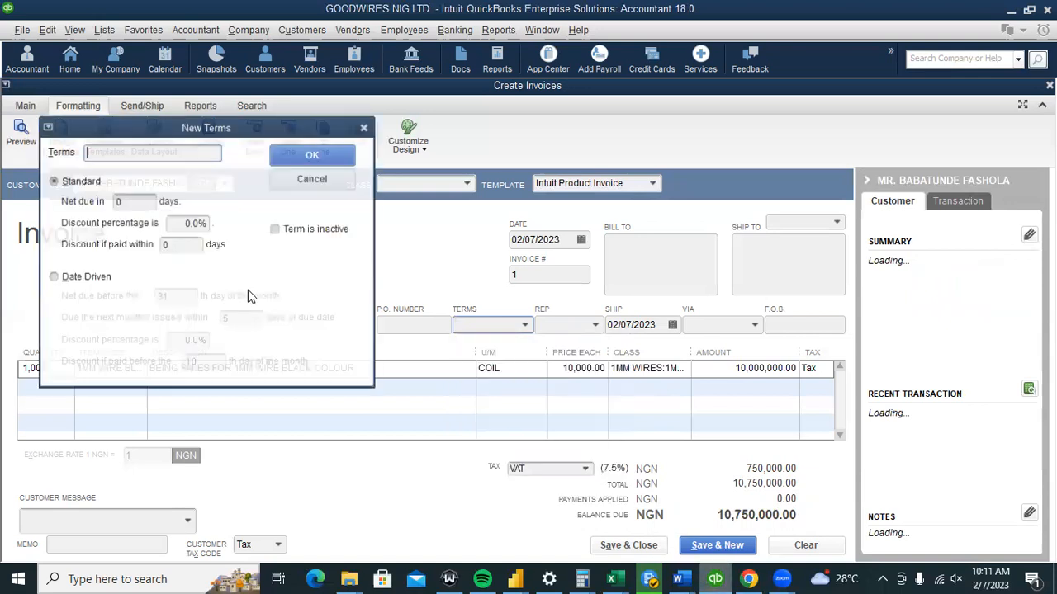
{"action": "left_click", "coordinate": [188, 224]}
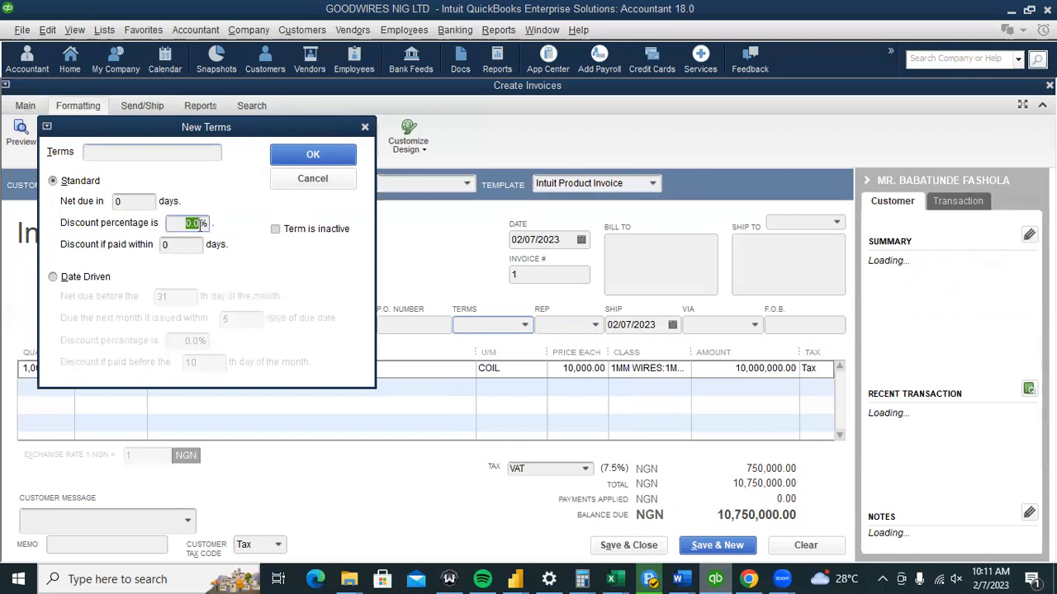
{"action": "type", "text": "2"}
{"action": "left_click", "coordinate": [164, 246]}
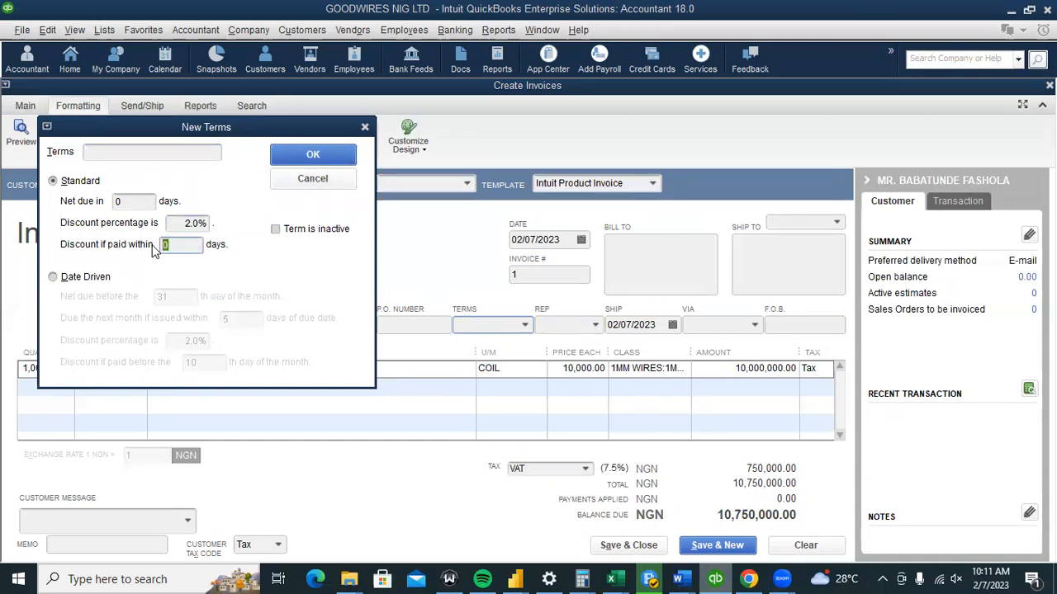
{"action": "type", "text": "30"}
{"action": "left_click", "coordinate": [190, 225]}
{"action": "left_click", "coordinate": [304, 161]}
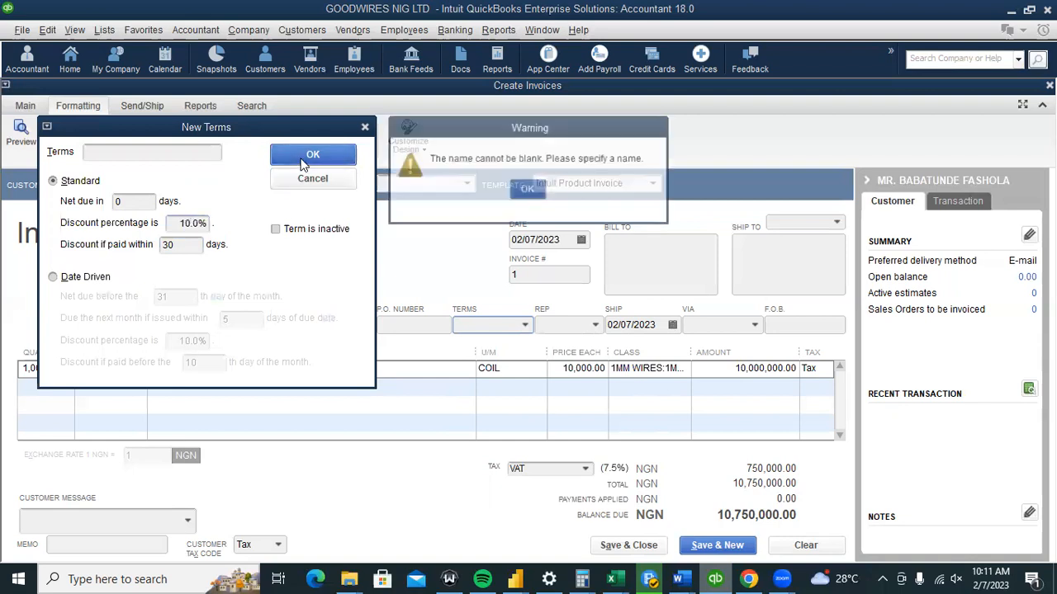
{"action": "left_click", "coordinate": [526, 192]}
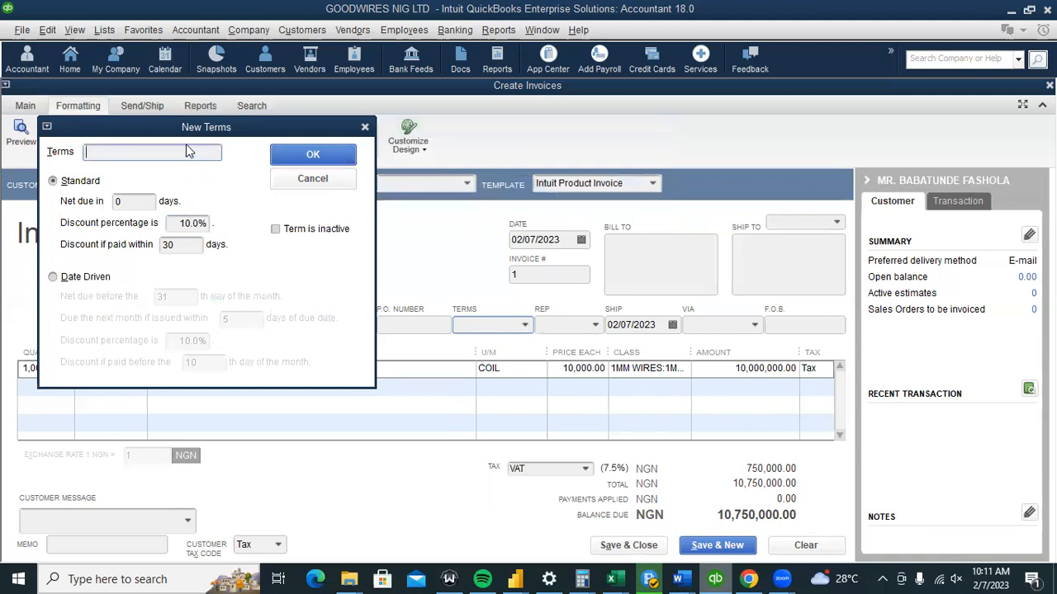
{"action": "left_click", "coordinate": [366, 127]}
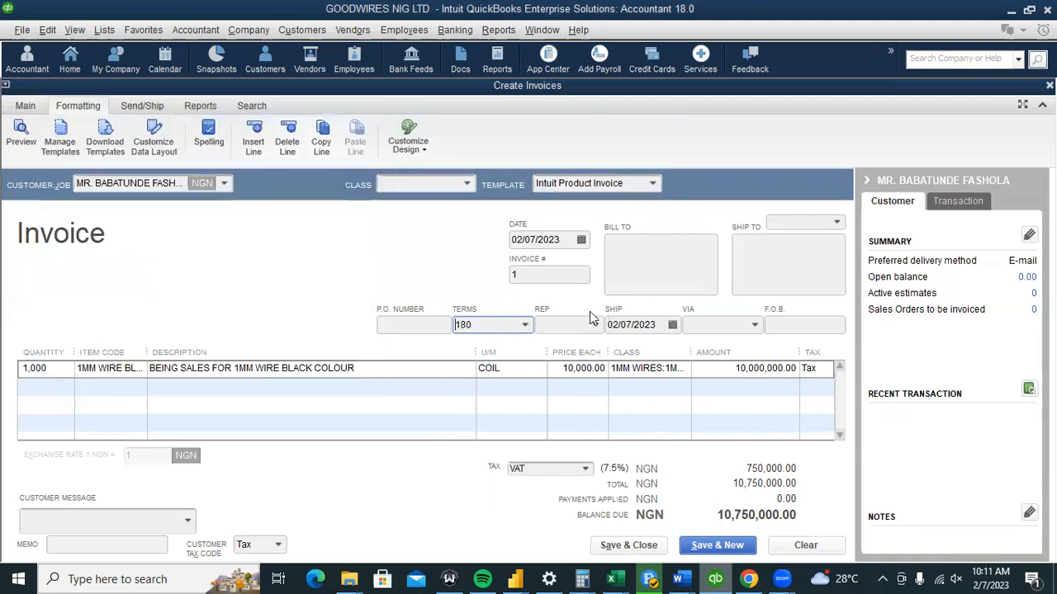
Delete 180 from the invoice's Terms field, leaving the terms blank.
{"action": "left_click", "coordinate": [525, 324]}
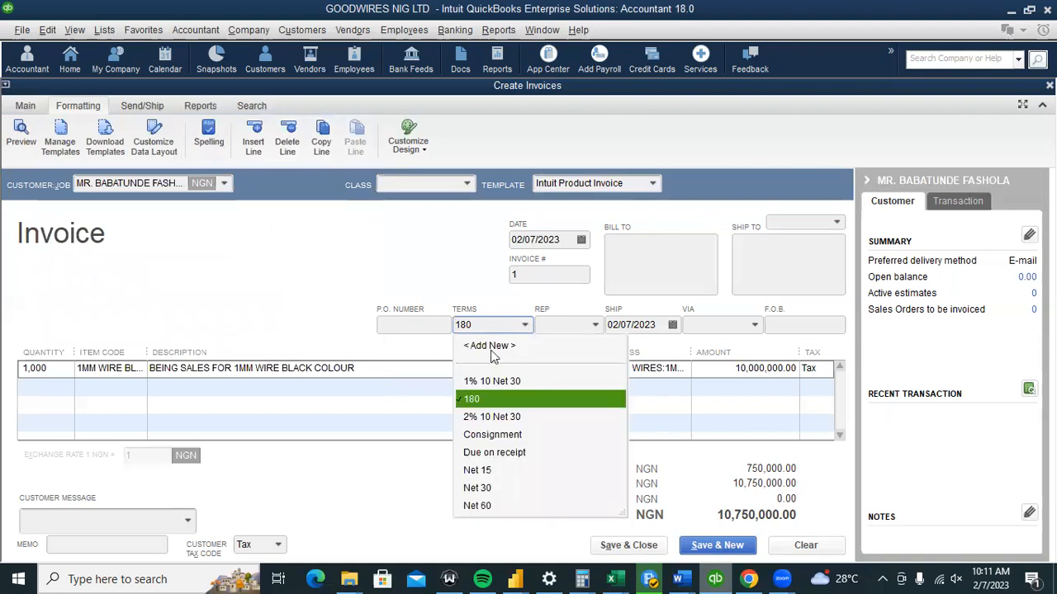
{"action": "left_click", "coordinate": [423, 258]}
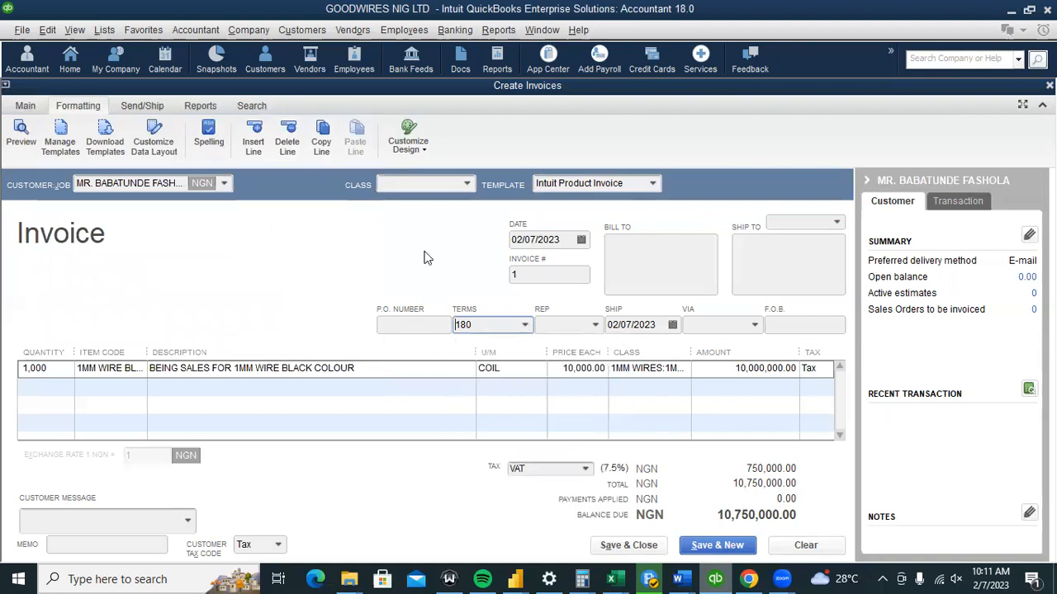
{"action": "double_click", "coordinate": [479, 324]}
{"action": "key", "text": "BackSpace"}
{"action": "key", "text": "Tab"}
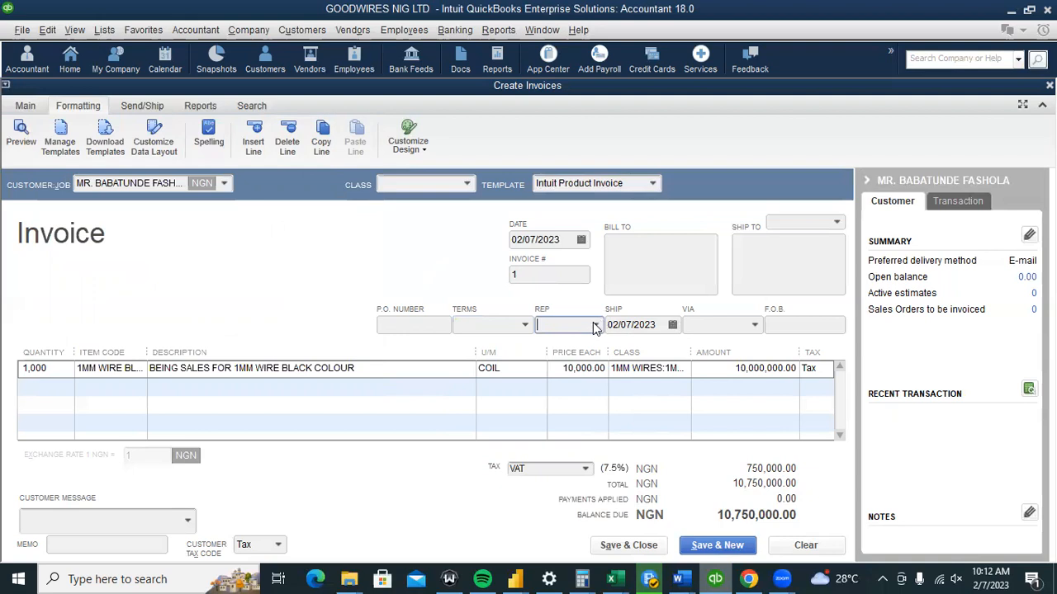
Quick Add the new sales rep's name as an Employee and assign the rep to the invoice.
{"action": "left_click", "coordinate": [595, 326]}
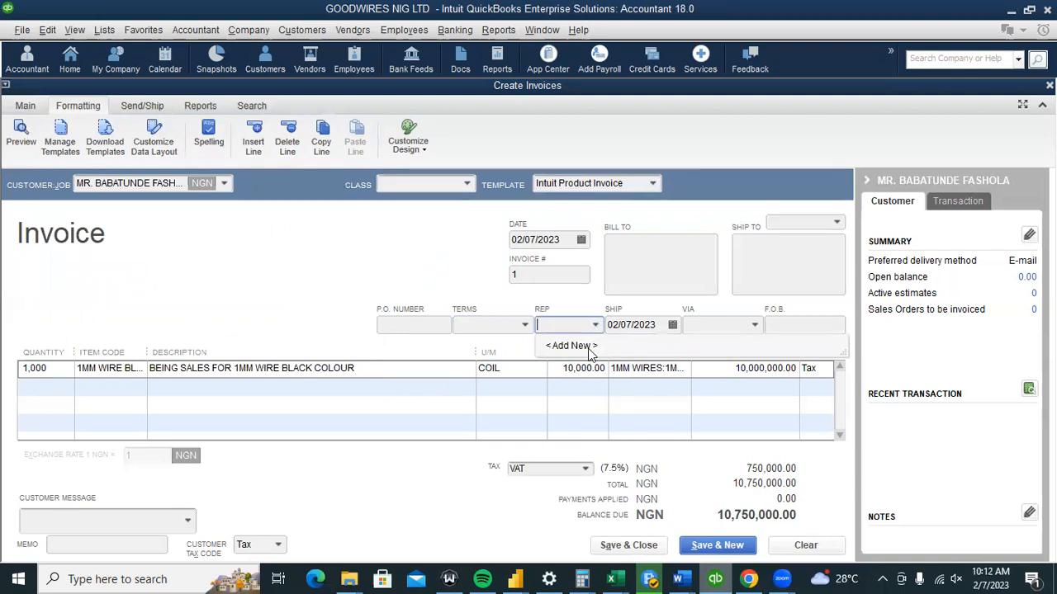
{"action": "left_click", "coordinate": [582, 346]}
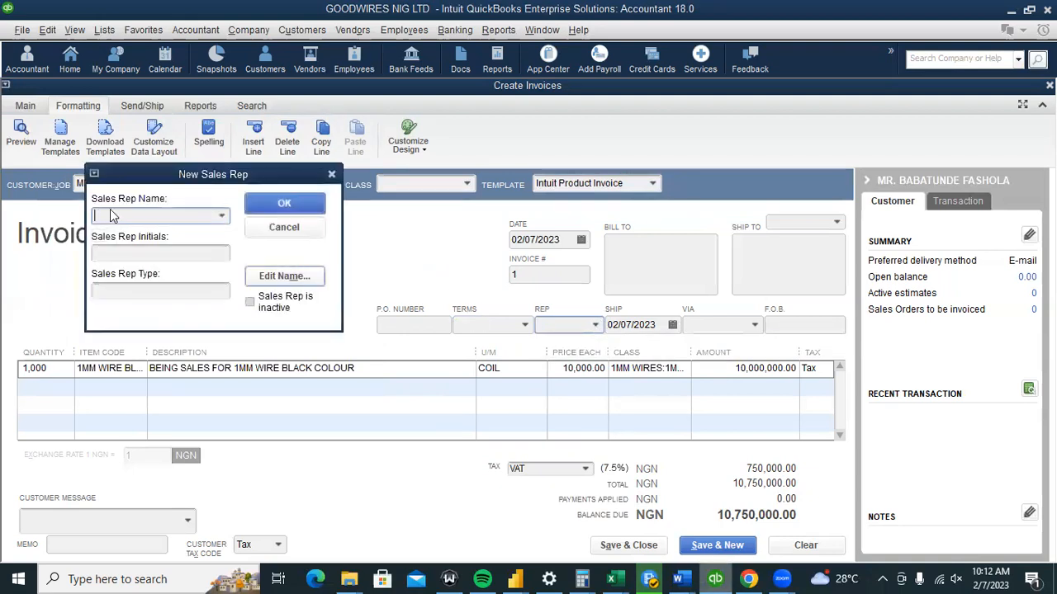
{"action": "type", "text": "EMMANUELLA"}
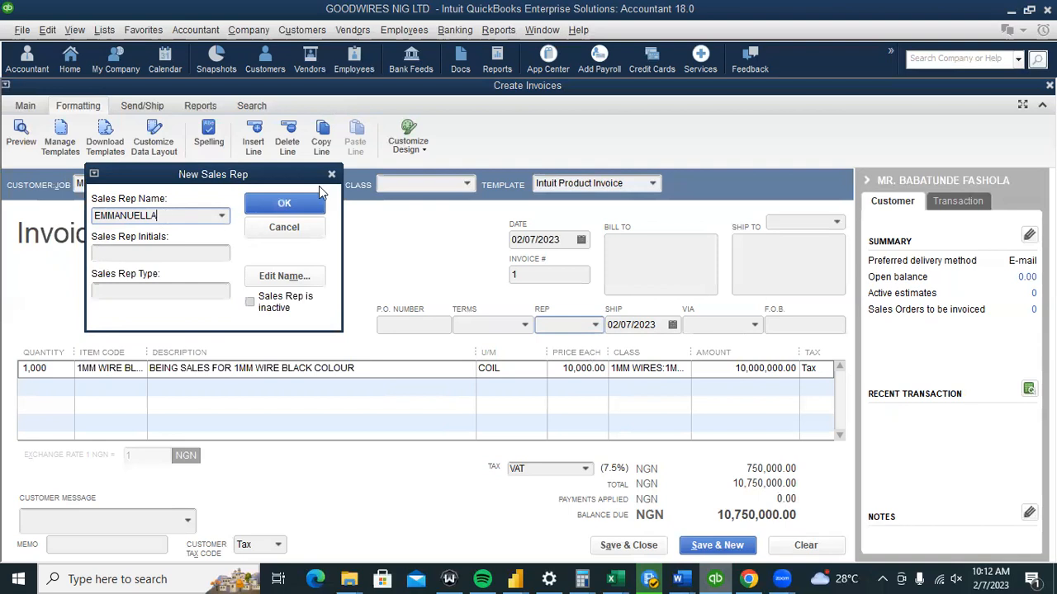
{"action": "left_click", "coordinate": [266, 209]}
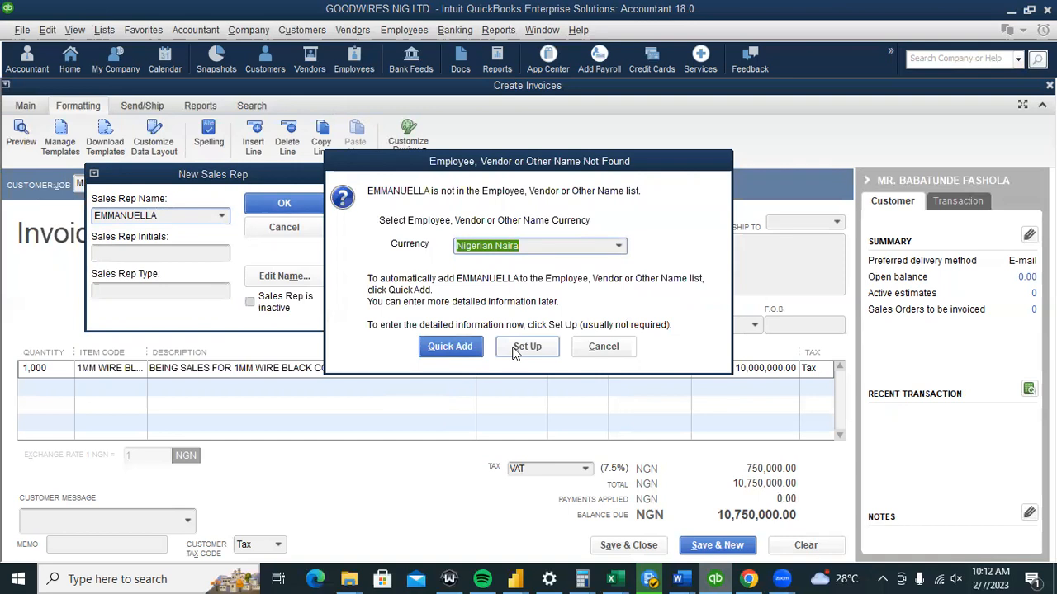
{"action": "left_click", "coordinate": [452, 347]}
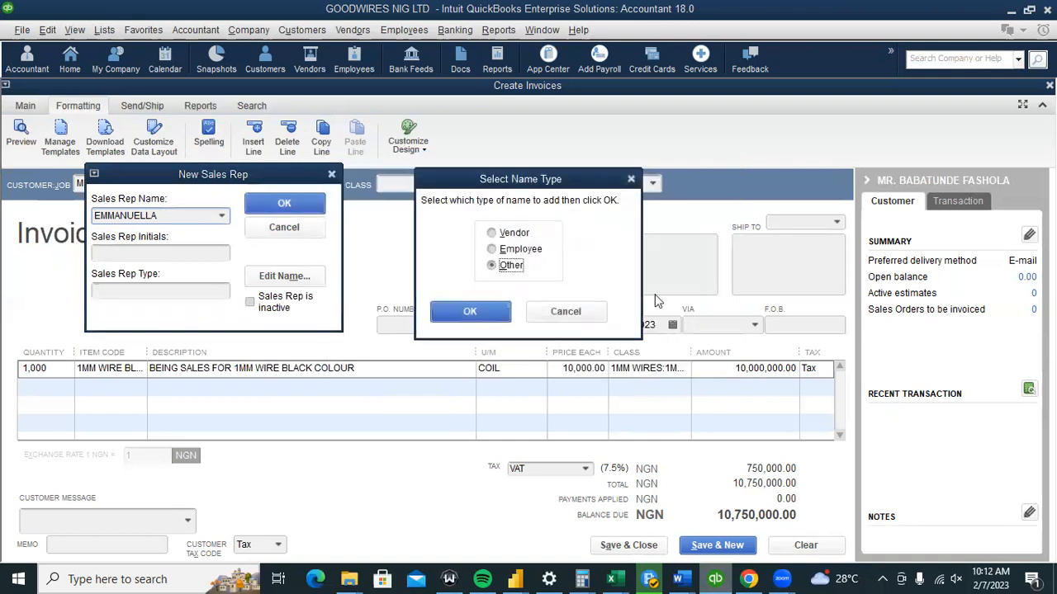
{"action": "left_click", "coordinate": [513, 251]}
{"action": "left_click", "coordinate": [470, 312]}
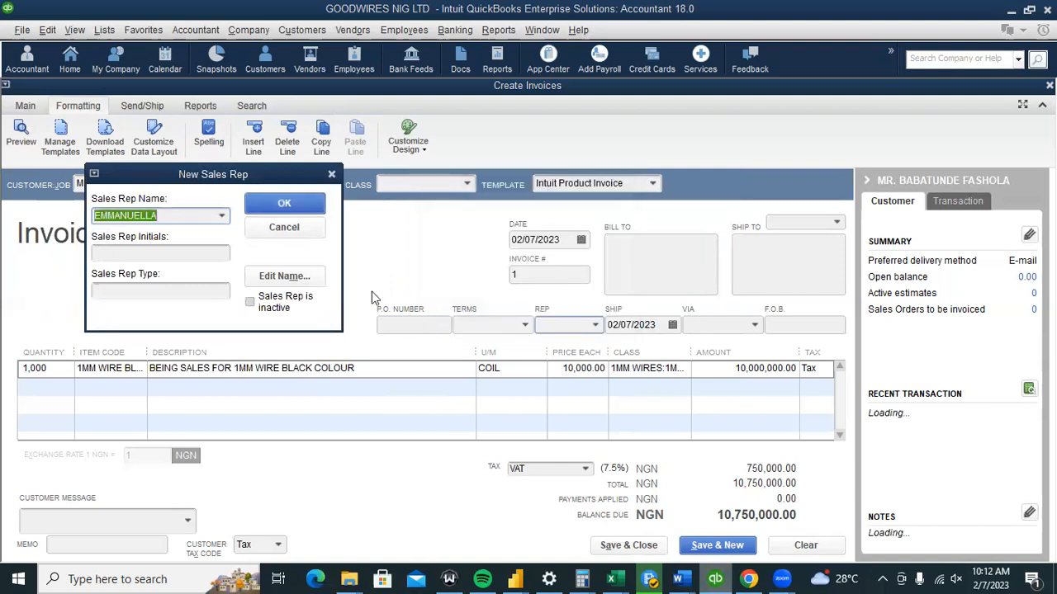
{"action": "left_click", "coordinate": [312, 198]}
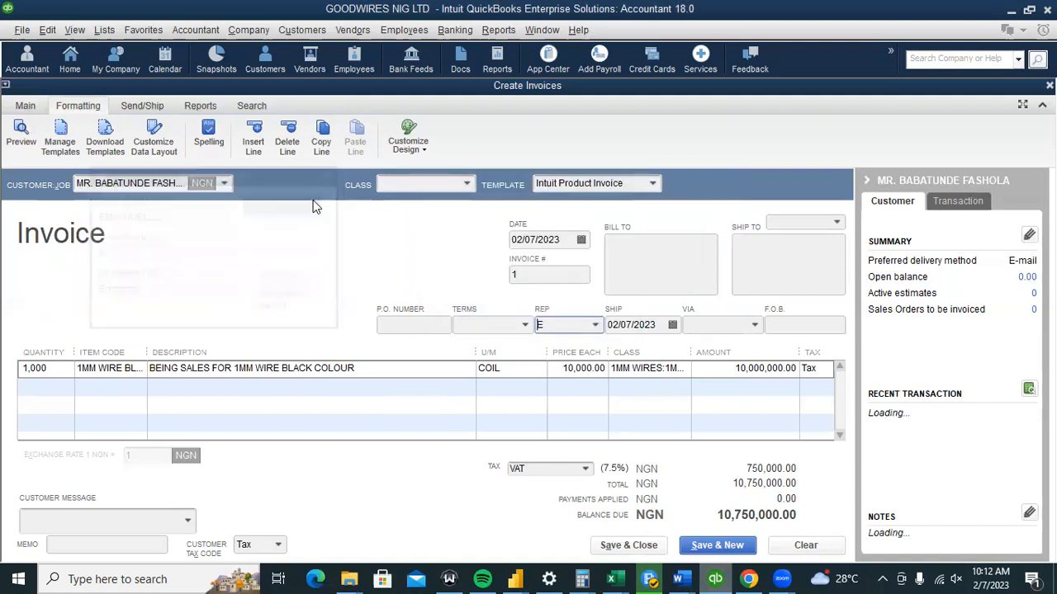
{"action": "left_click", "coordinate": [595, 325]}
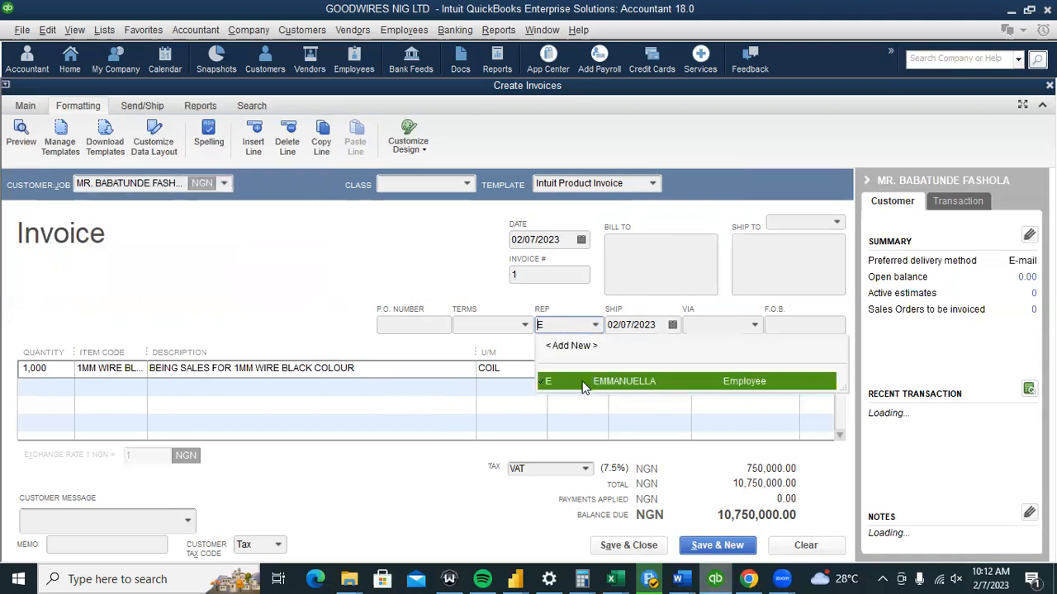
{"action": "left_click", "coordinate": [401, 280]}
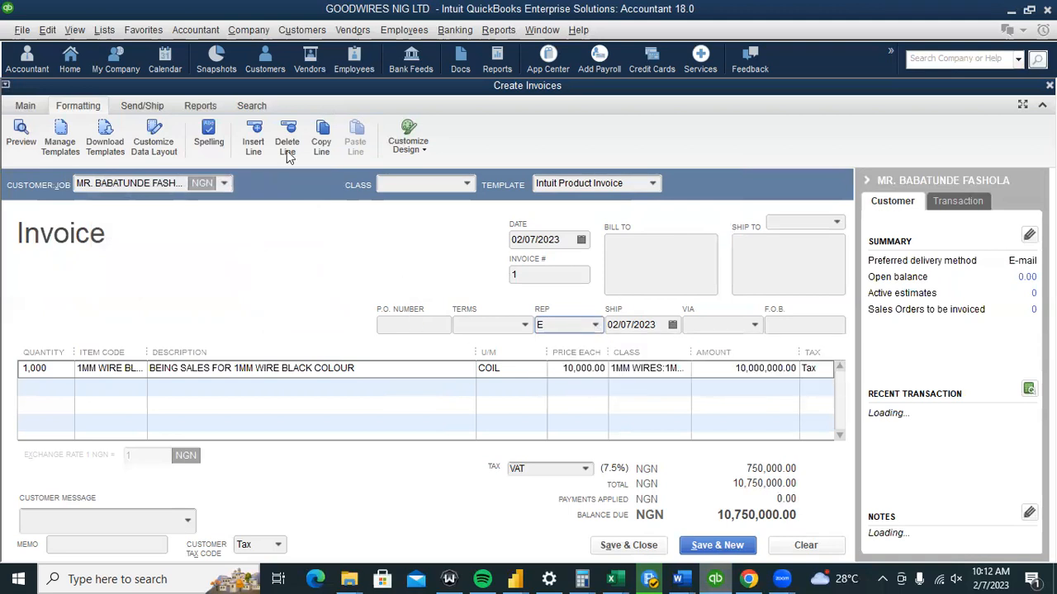
{"action": "left_click", "coordinate": [100, 30]}
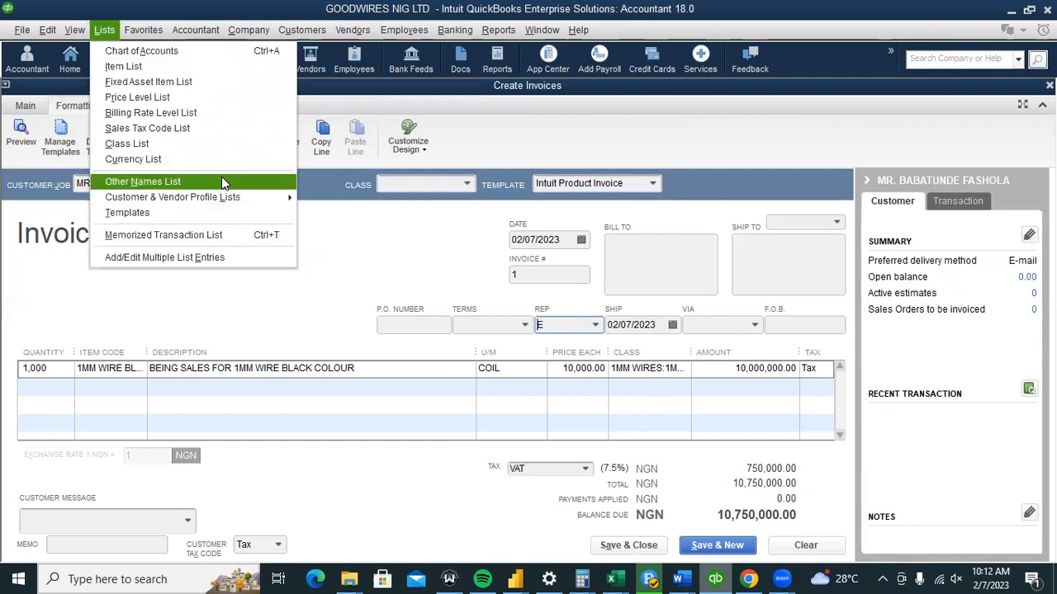
{"action": "mouse_move", "coordinate": [274, 202]}
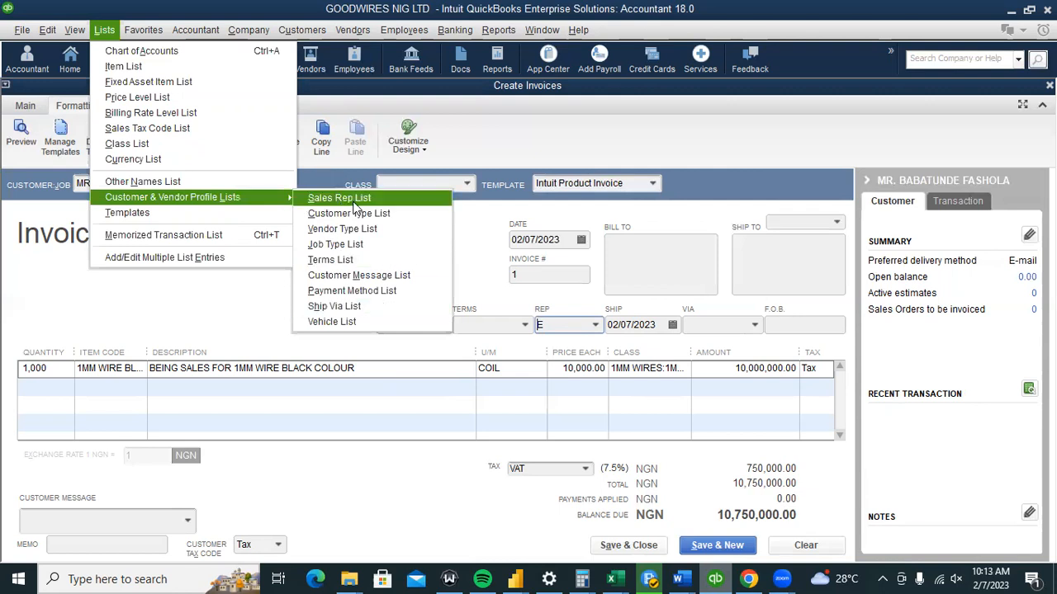
{"action": "left_click", "coordinate": [231, 303]}
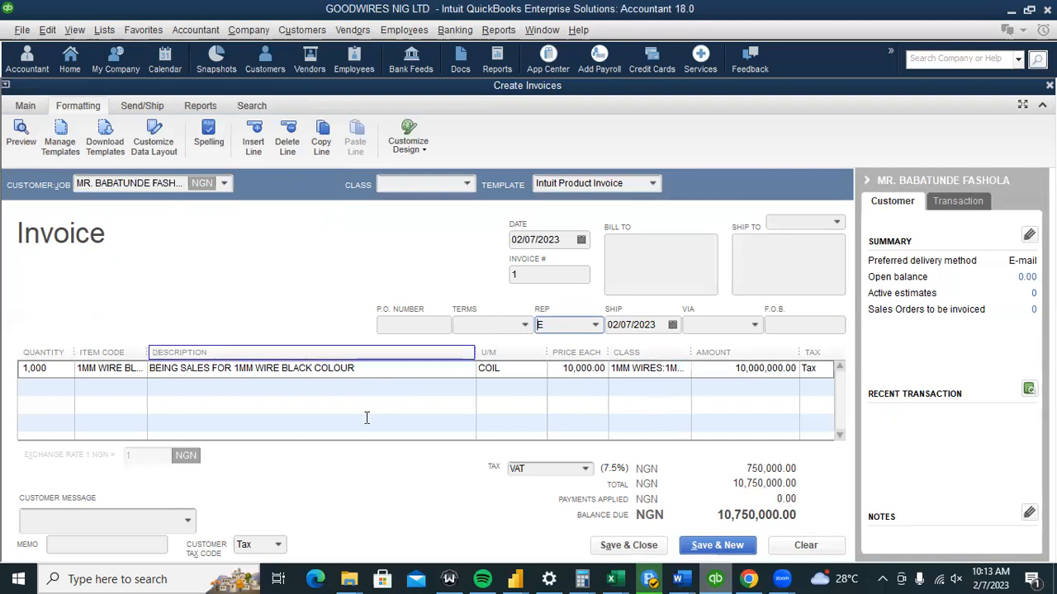
{"action": "mouse_move", "coordinate": [679, 579]}
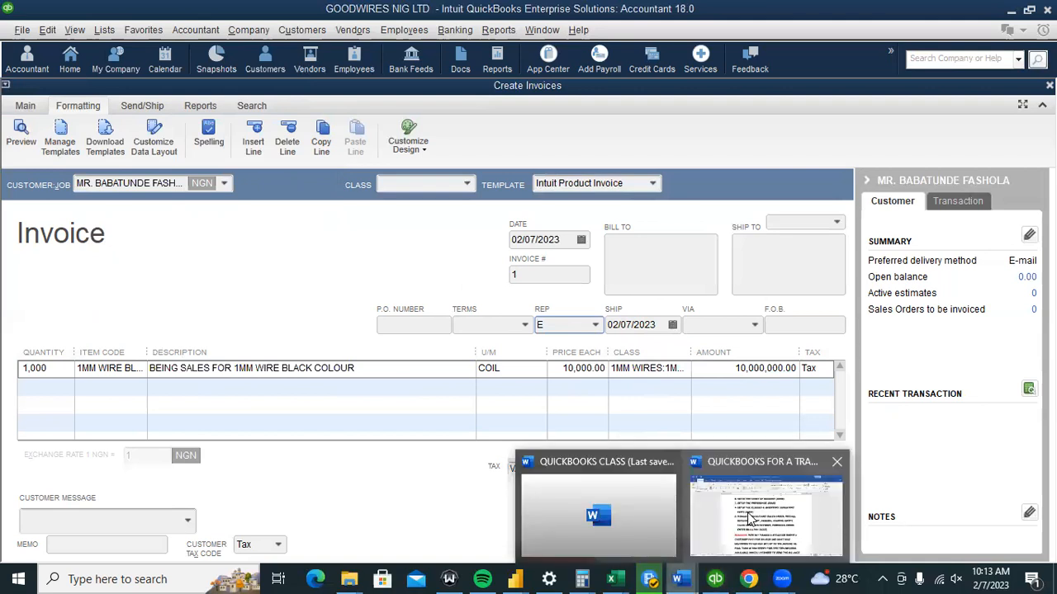
{"action": "left_click", "coordinate": [751, 518]}
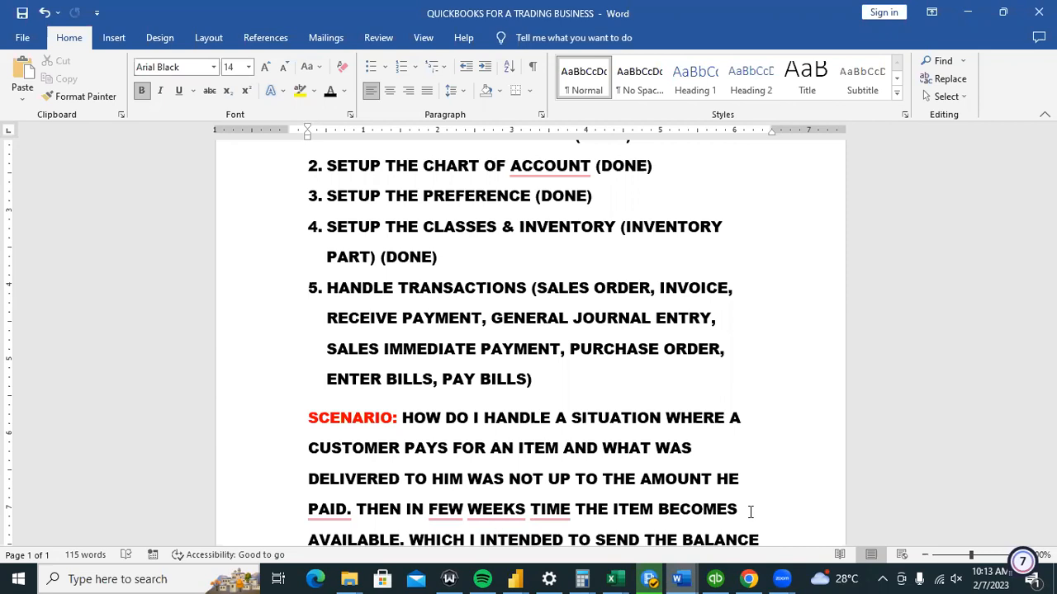
{"action": "scroll", "coordinate": [1049, 371], "scroll_direction": "down", "scroll_amount": 3}
{"action": "scroll", "coordinate": [512, 369], "scroll_direction": "down", "scroll_amount": 1}
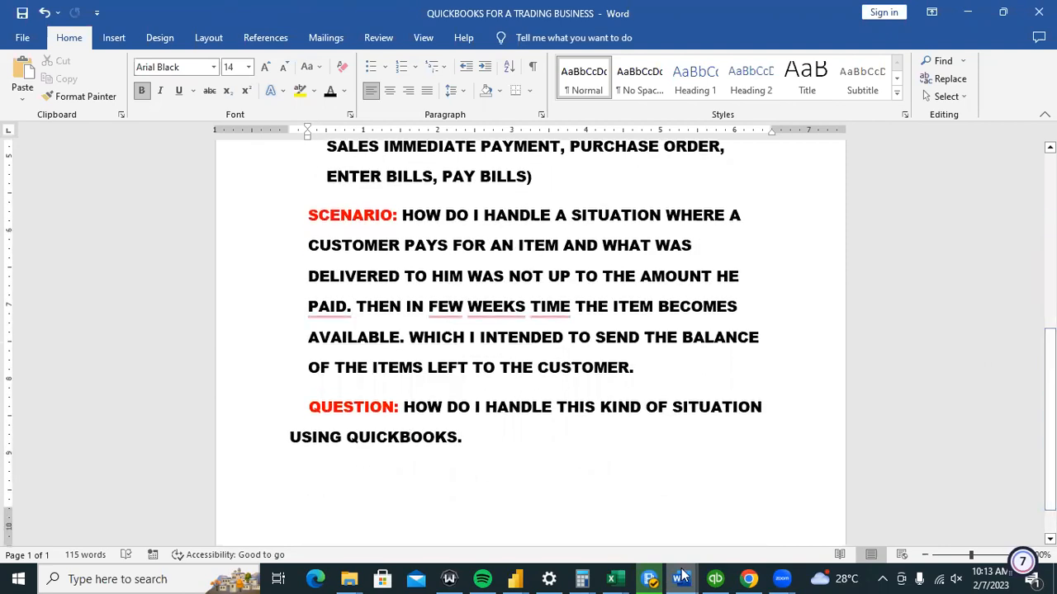
{"action": "left_click", "coordinate": [715, 578]}
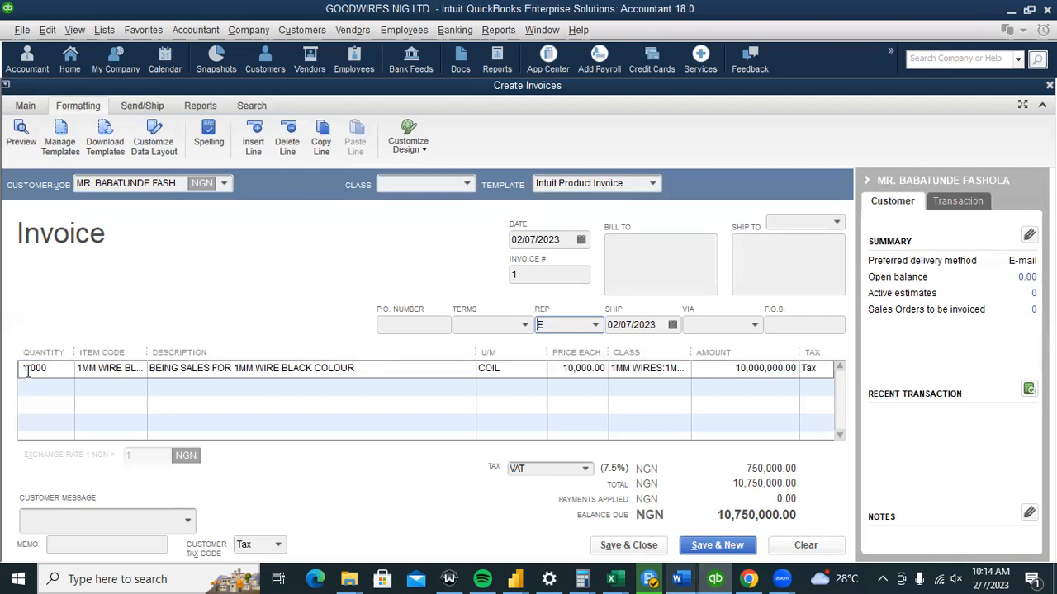
Browse the Employees and Vendors > Inventory Activities menus, then bring up the Lists menu.
{"action": "left_click", "coordinate": [27, 372]}
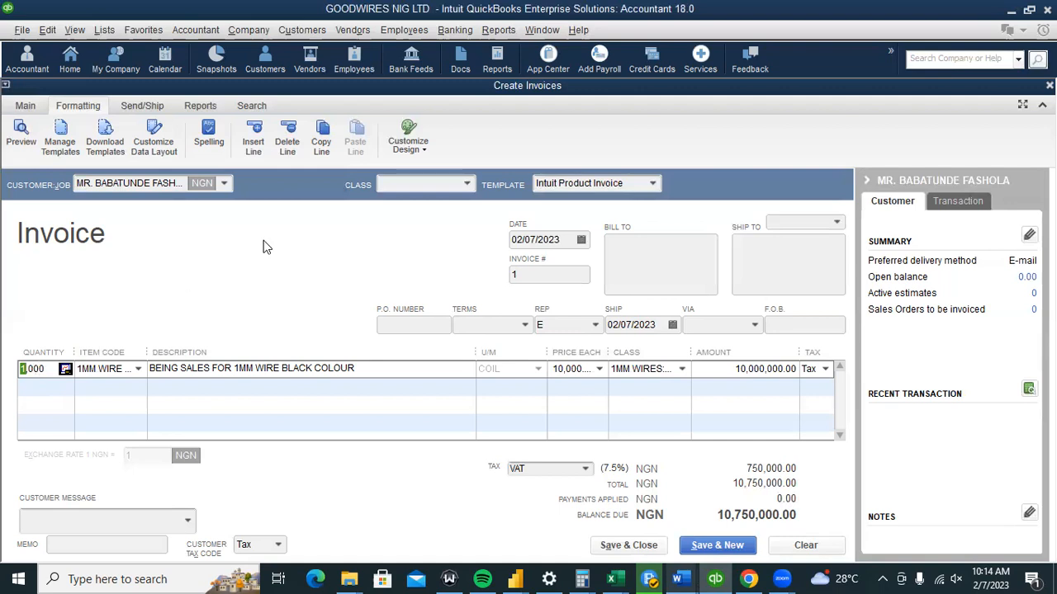
{"action": "left_click", "coordinate": [113, 30]}
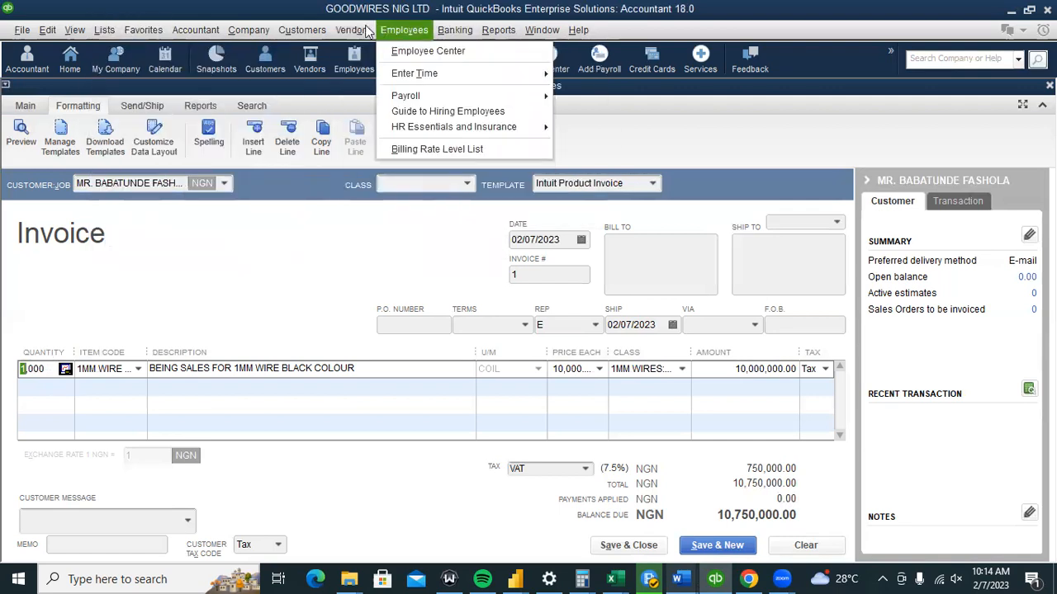
{"action": "mouse_move", "coordinate": [367, 30]}
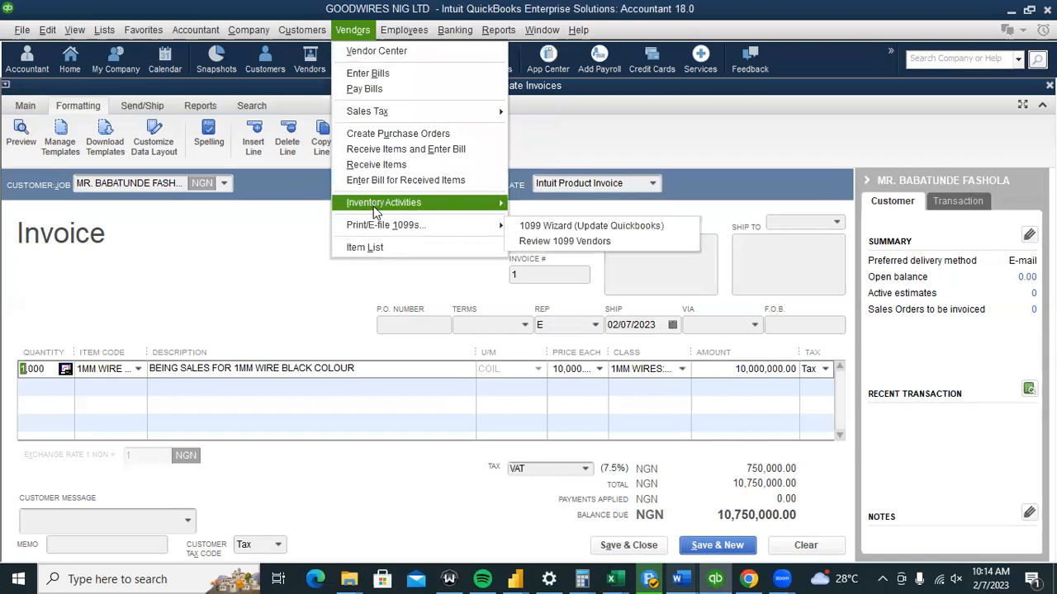
{"action": "mouse_move", "coordinate": [375, 213]}
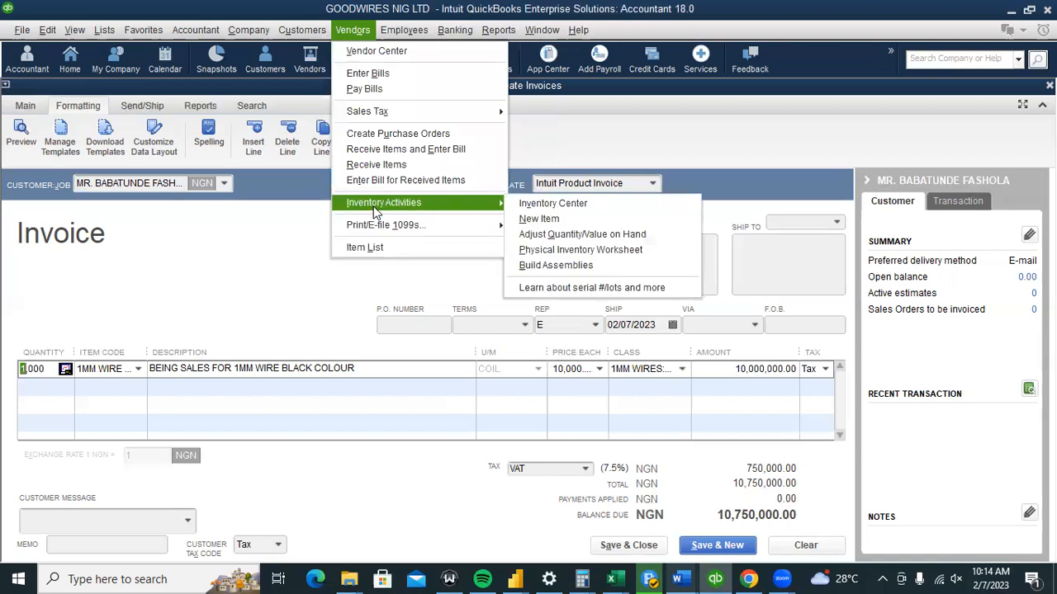
{"action": "left_click", "coordinate": [195, 255]}
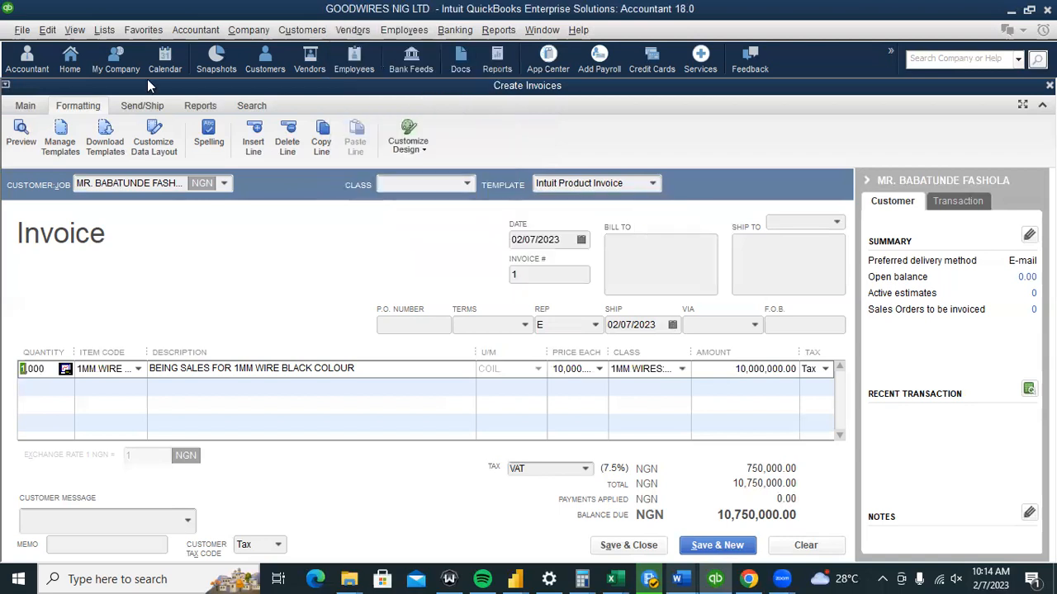
{"action": "left_click", "coordinate": [100, 31]}
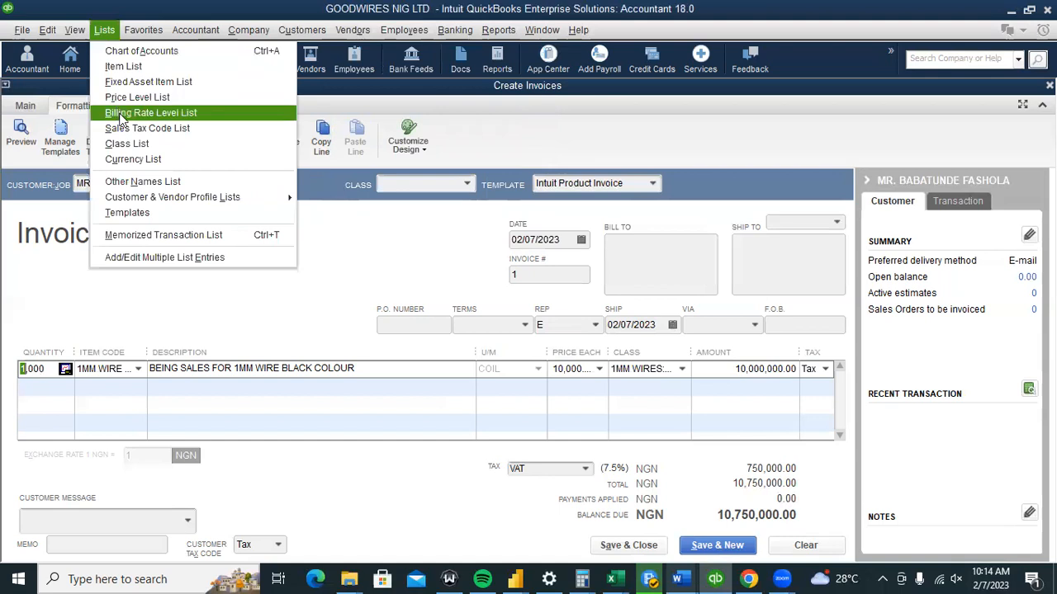
Check Item List stock on hand: 4,000 black, 8,000 green and 6,000 red 1MM wire coils.
{"action": "left_click", "coordinate": [124, 66]}
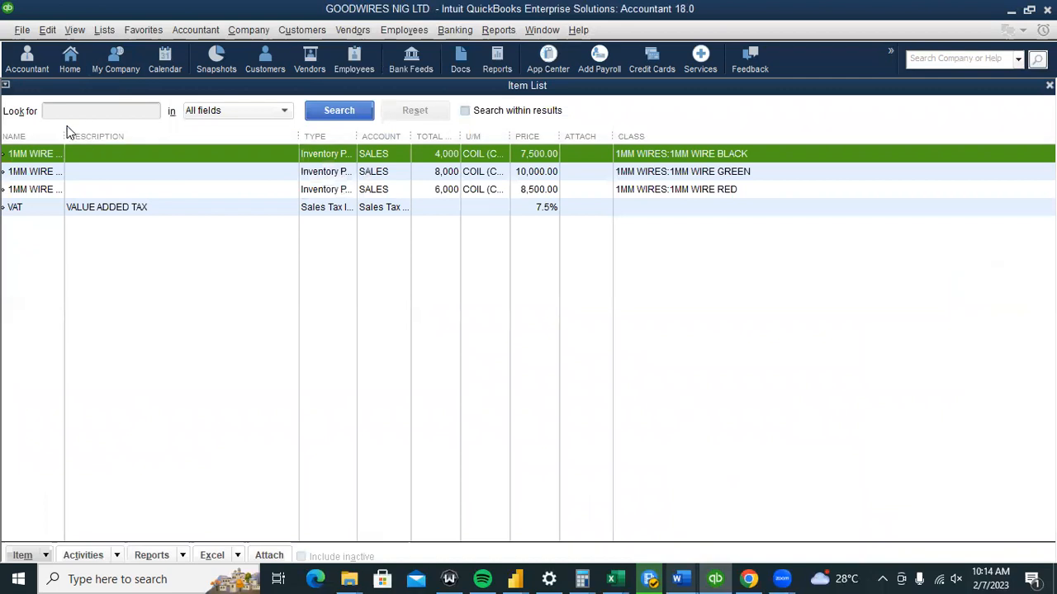
{"action": "left_click_drag", "start_coordinate": [65, 136], "coordinate": [246, 167]}
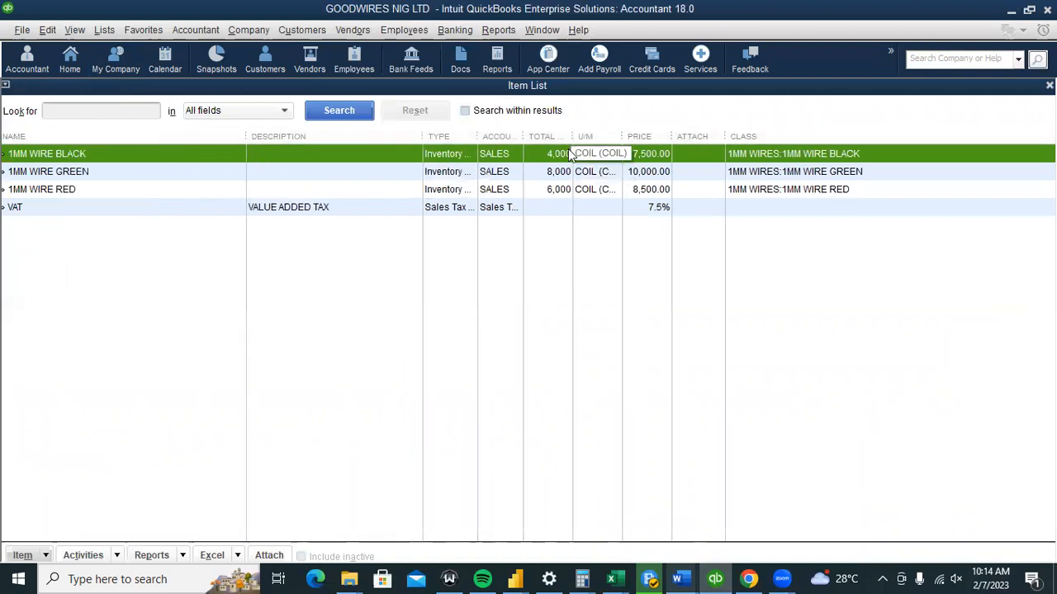
{"action": "left_click_drag", "start_coordinate": [570, 136], "coordinate": [654, 168]}
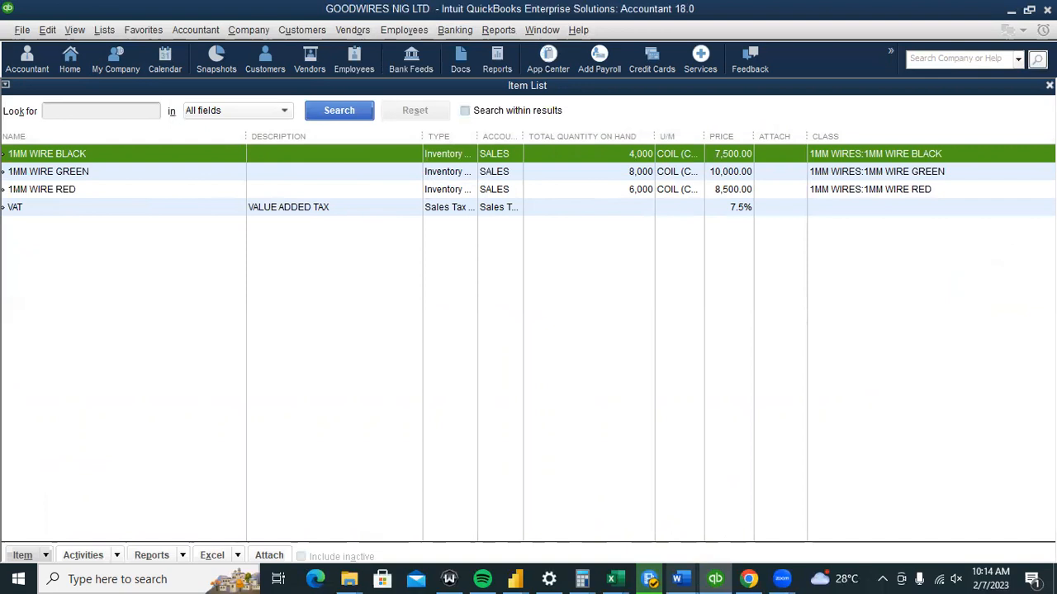
{"action": "left_click", "coordinate": [1049, 86]}
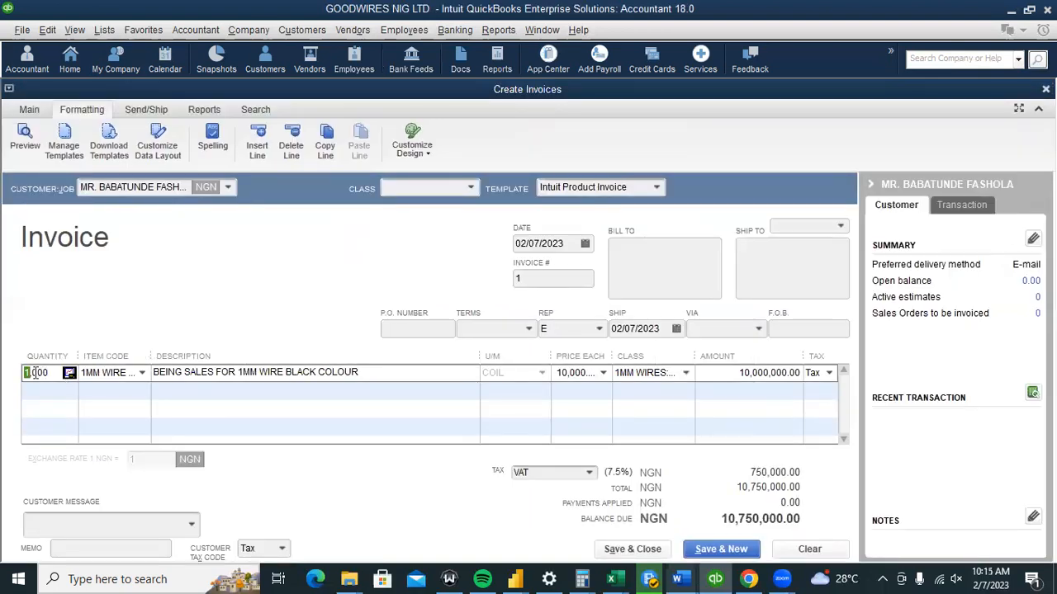
Try 5,000 coils, accept the Not Enough Quantity warning, then set the quantity to 4,000.
{"action": "type", "text": "5"}
{"action": "left_click", "coordinate": [60, 395]}
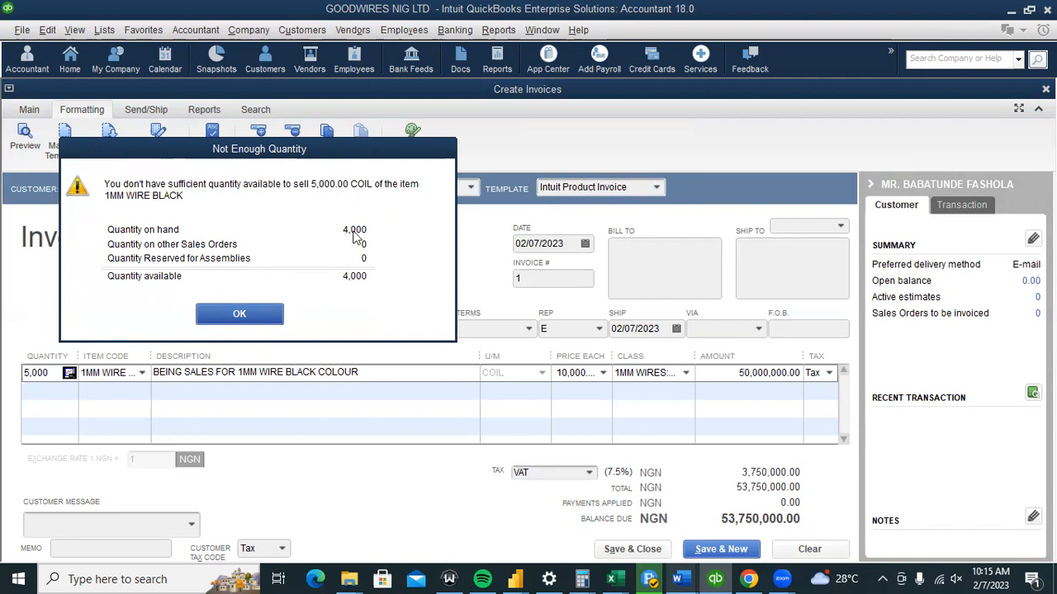
{"action": "left_click", "coordinate": [262, 314]}
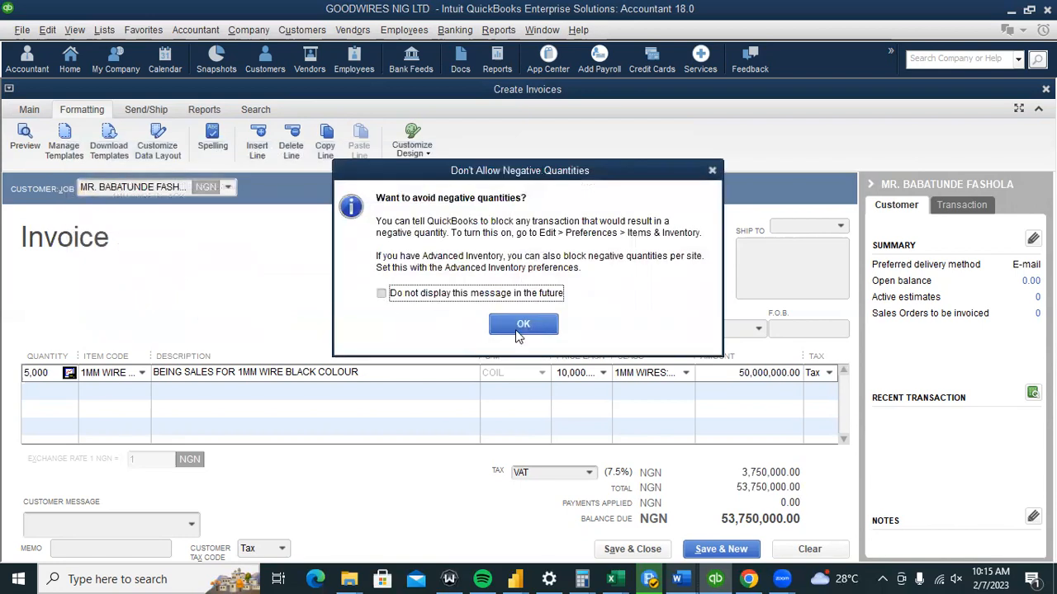
{"action": "left_click", "coordinate": [713, 172]}
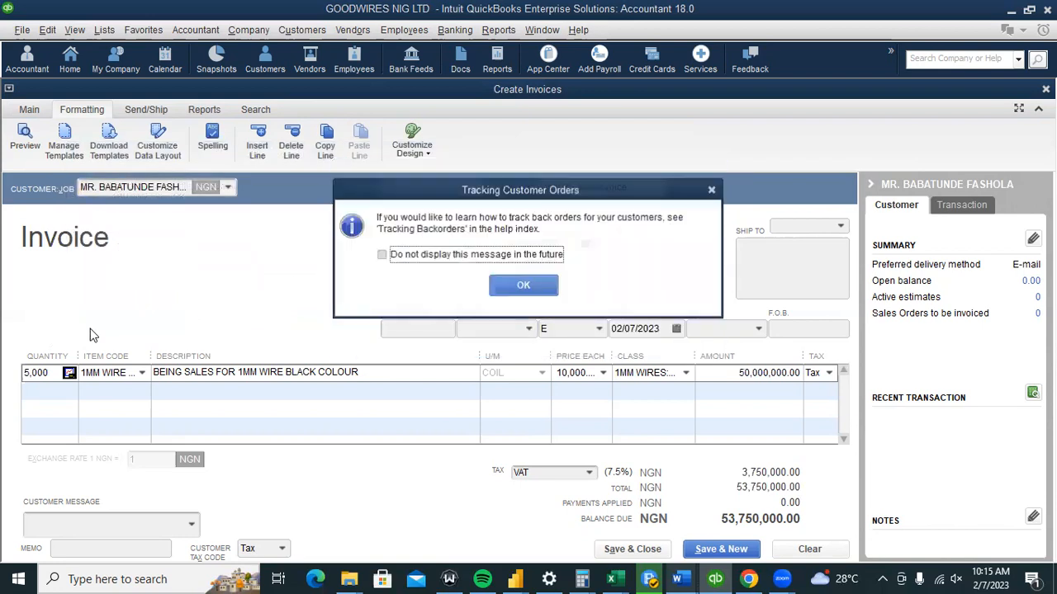
{"action": "left_click", "coordinate": [714, 190]}
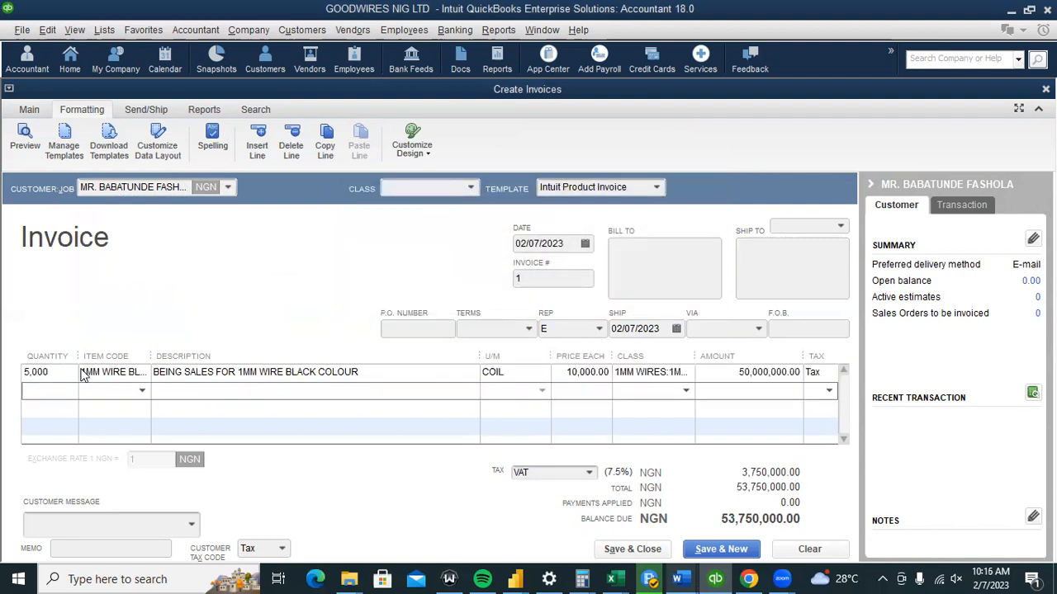
{"action": "left_click", "coordinate": [26, 373]}
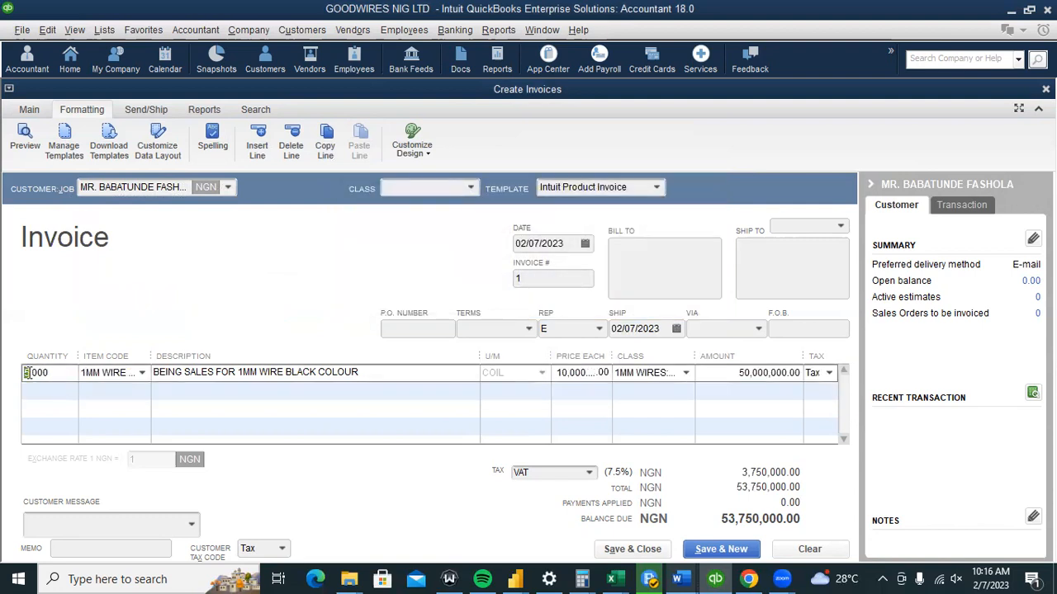
{"action": "type", "text": "4"}
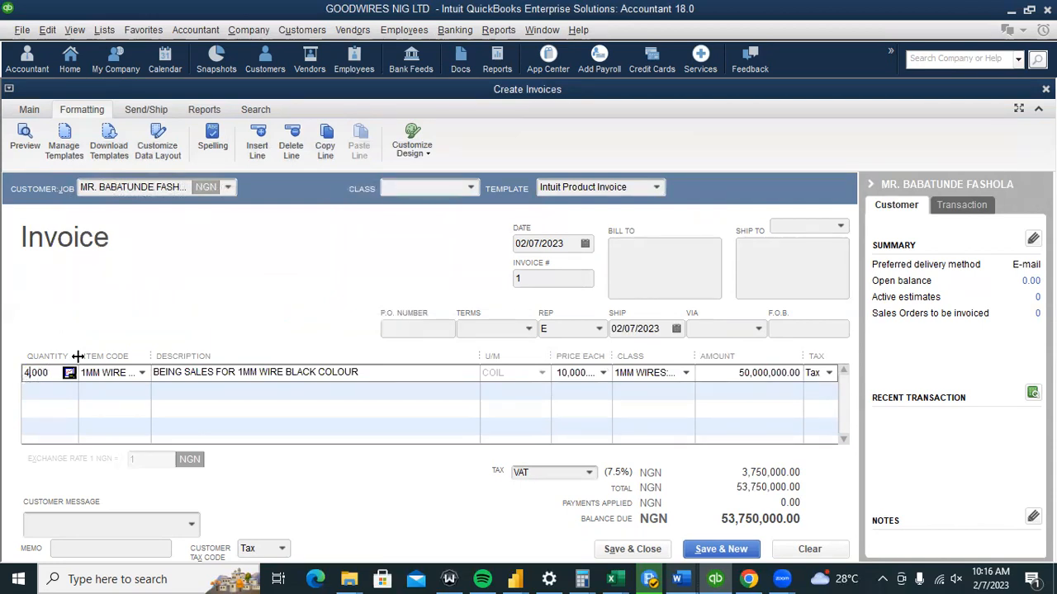
{"action": "left_click", "coordinate": [94, 390]}
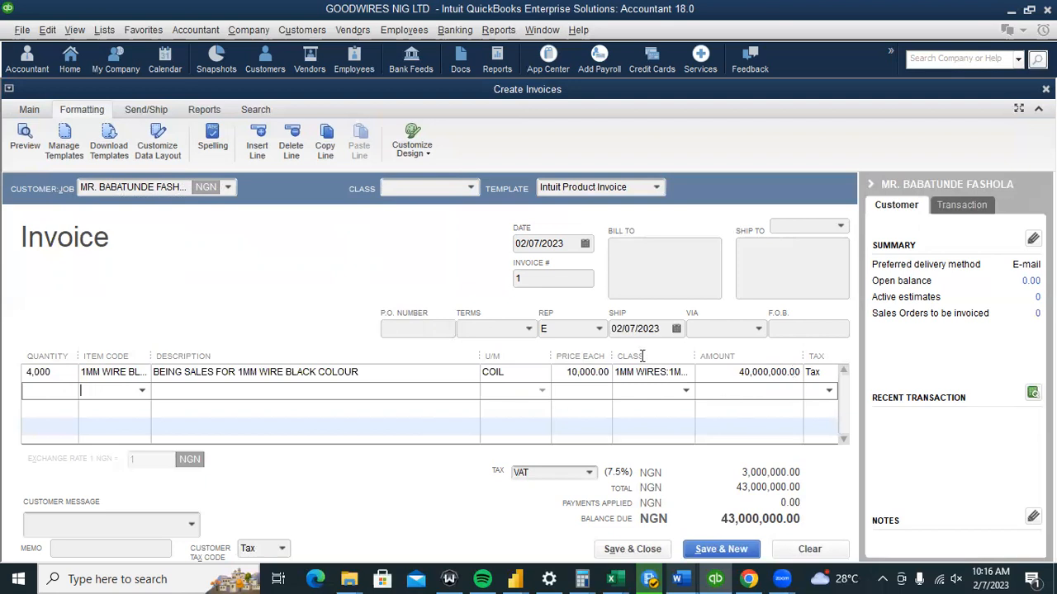
Set the customer tax code to Non and clear the VAT tax item, leaving 40,000,000.00 due.
{"action": "left_click", "coordinate": [590, 473]}
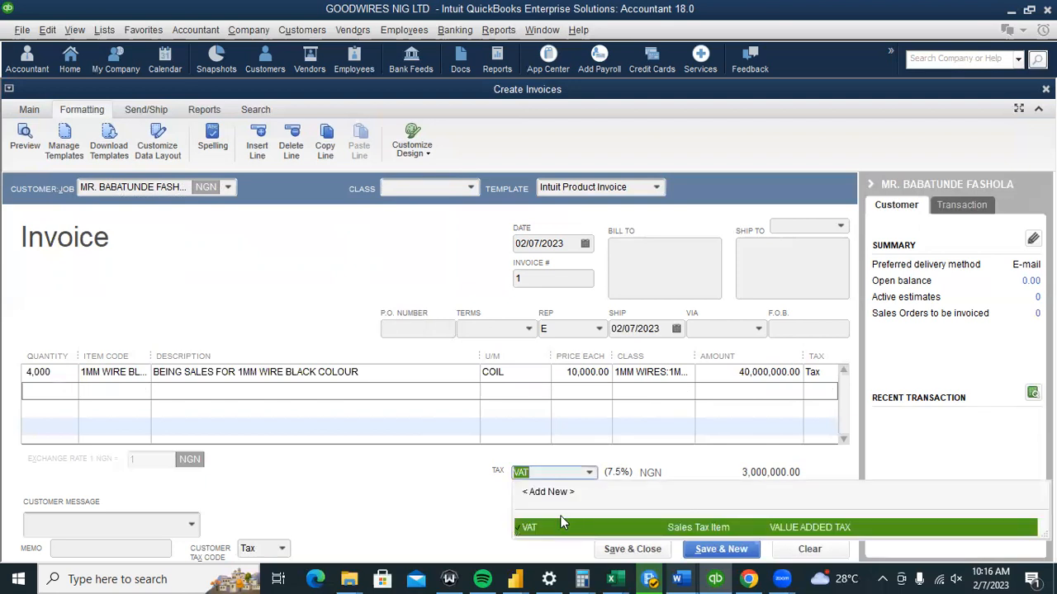
{"action": "left_click", "coordinate": [521, 527]}
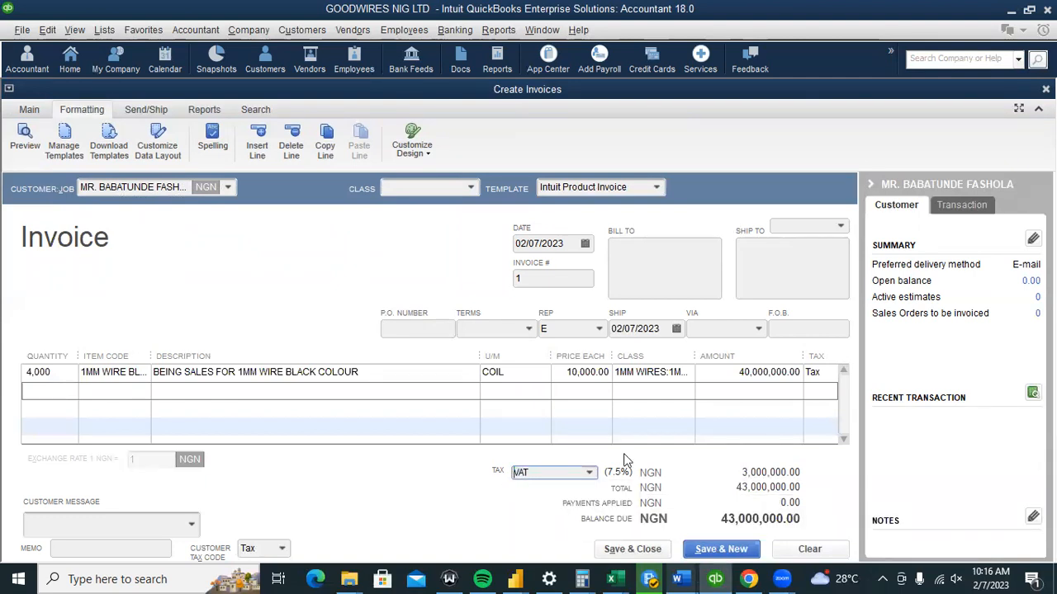
{"action": "left_click", "coordinate": [278, 537]}
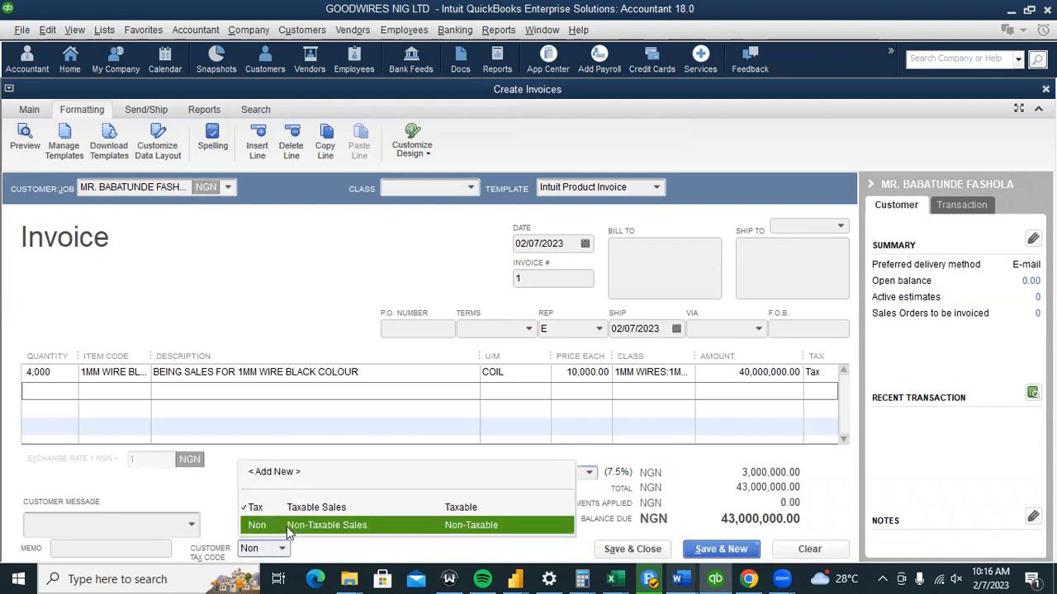
{"action": "left_click", "coordinate": [286, 527]}
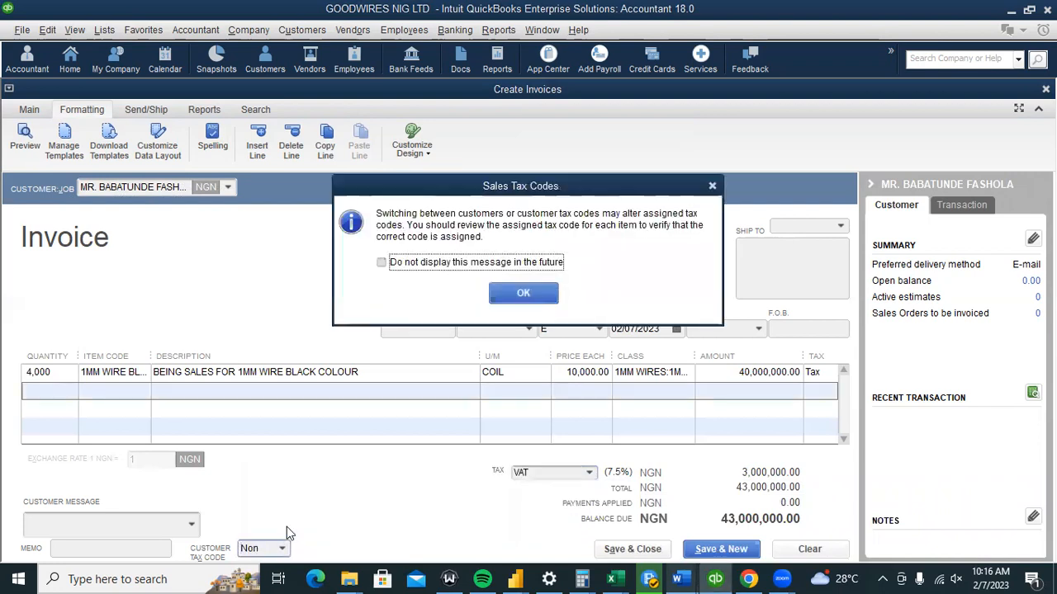
{"action": "left_click", "coordinate": [545, 297]}
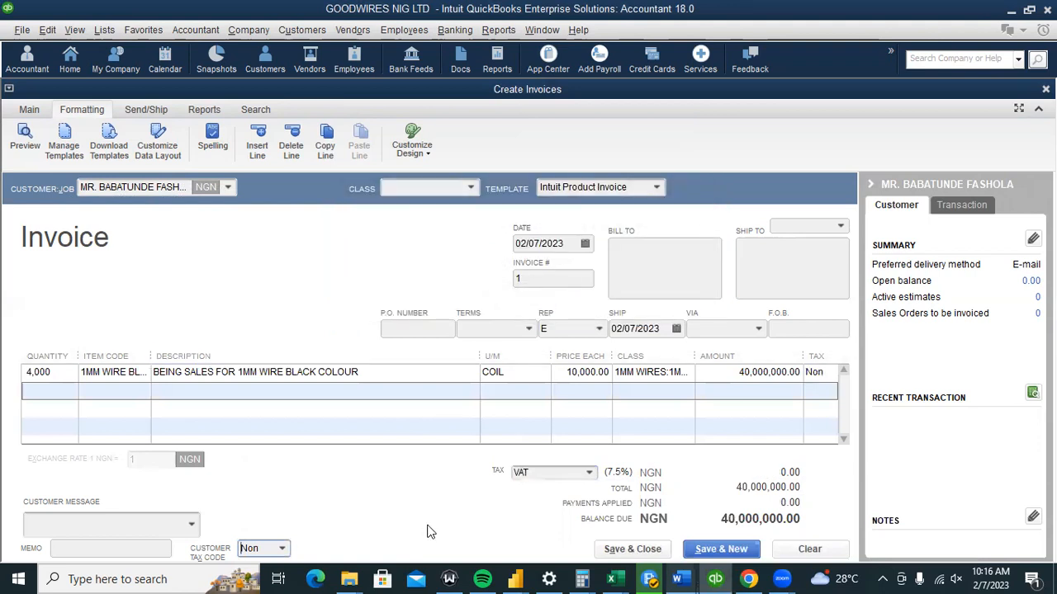
{"action": "left_click", "coordinate": [570, 477]}
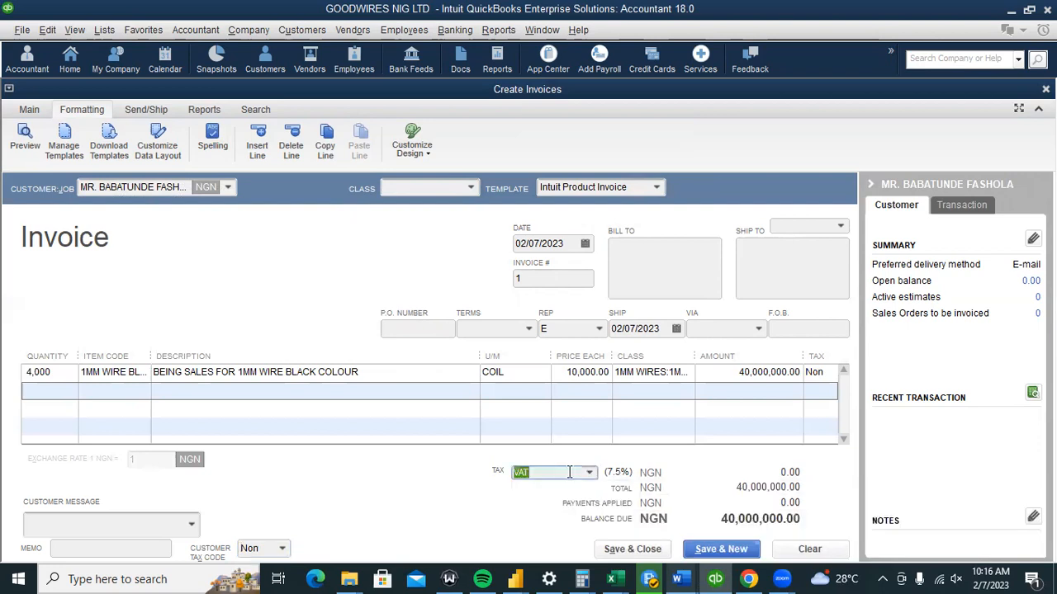
{"action": "key", "text": "BackSpace"}
{"action": "left_click", "coordinate": [155, 524]}
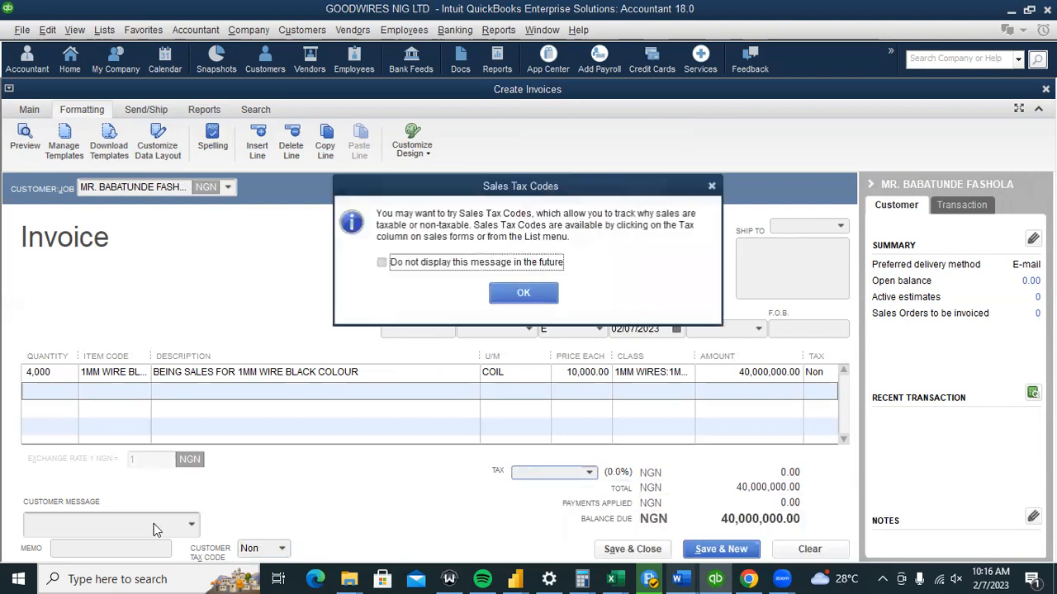
{"action": "left_click", "coordinate": [502, 295]}
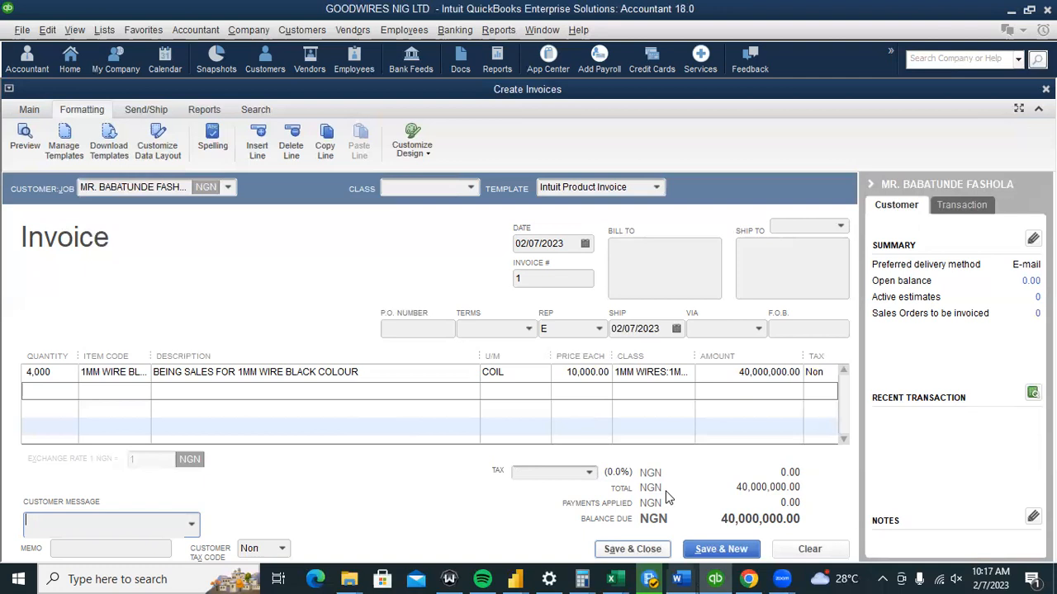
Attempt Save & Close twice, dismissing both blank Tax field warnings, and drop down the TAX list.
{"action": "key", "text": "alt+a"}
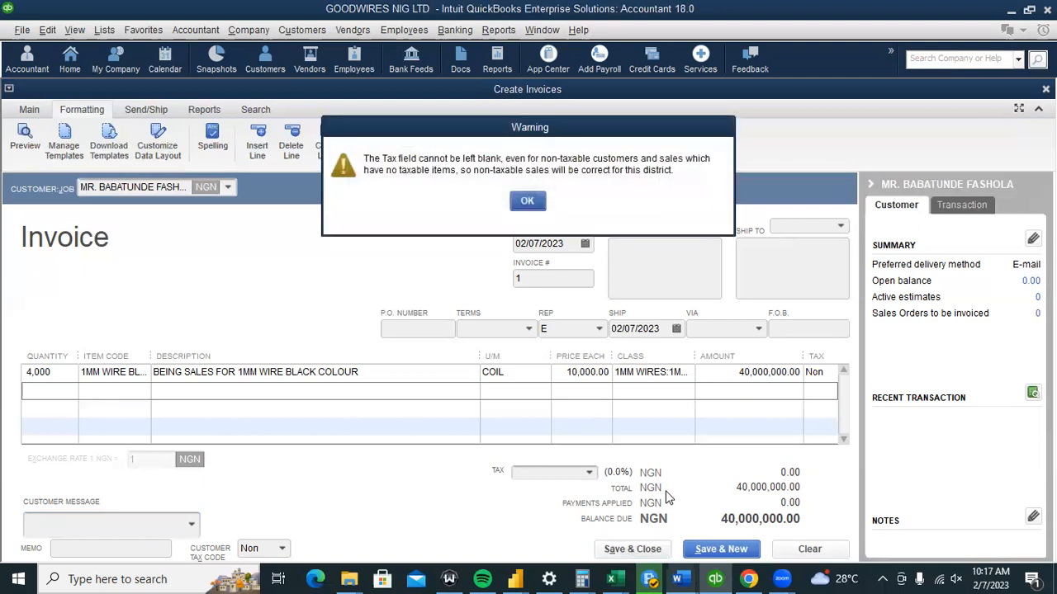
{"action": "left_click", "coordinate": [529, 202]}
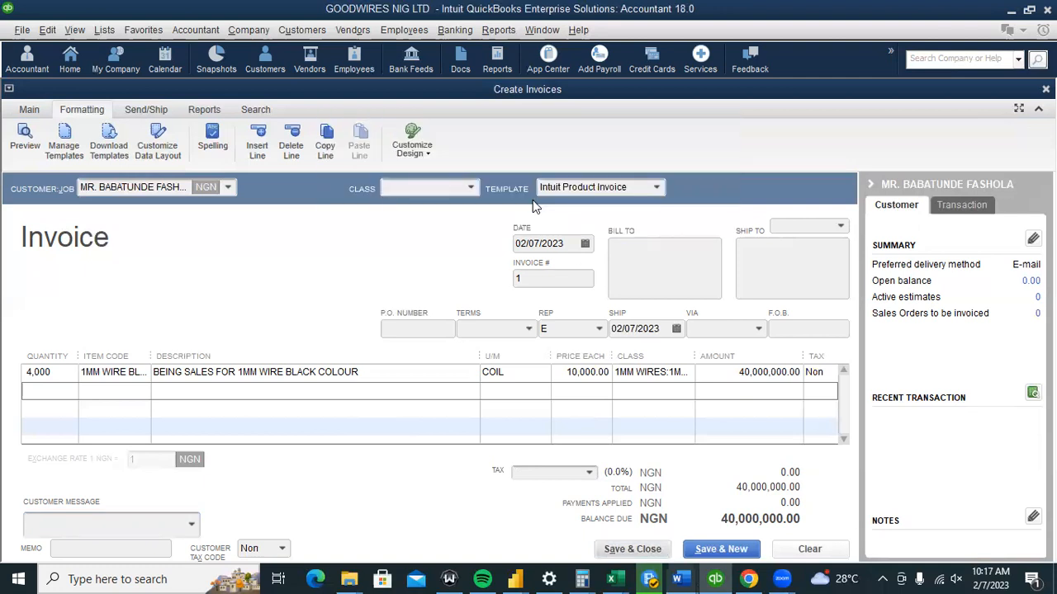
{"action": "left_click", "coordinate": [633, 549]}
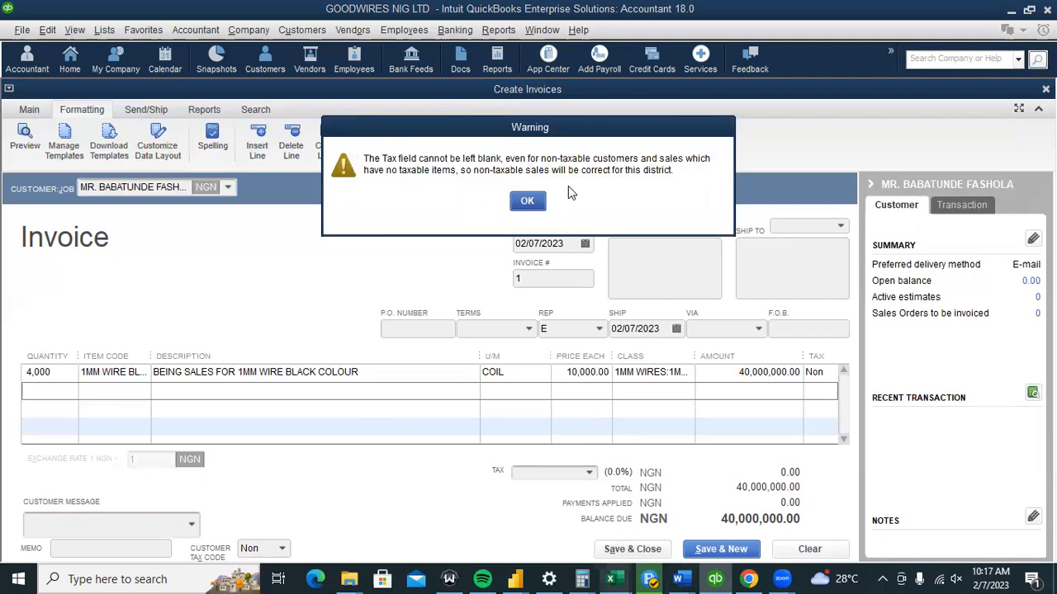
{"action": "left_click", "coordinate": [529, 204]}
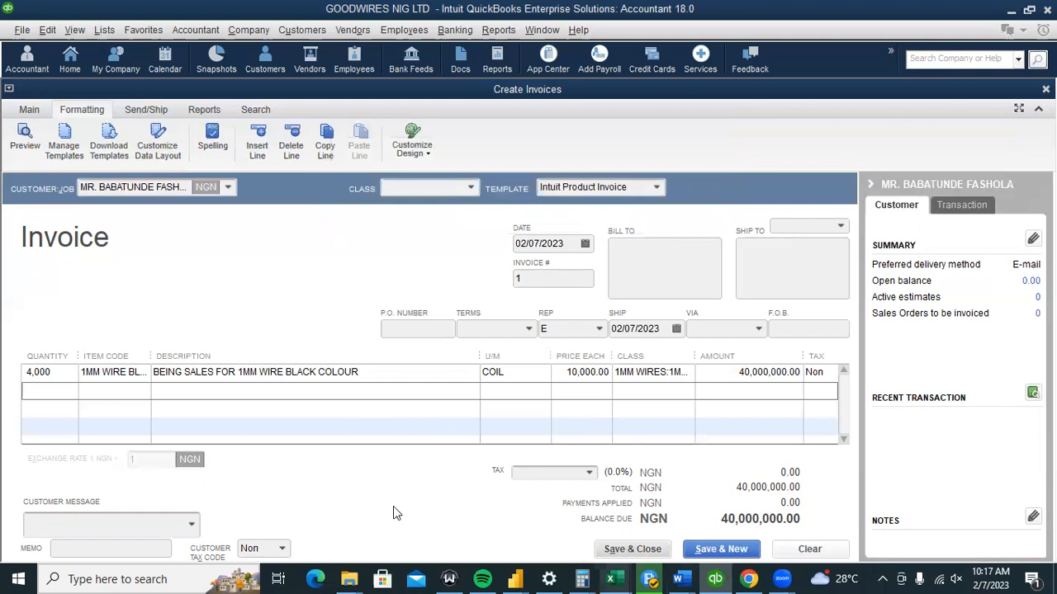
{"action": "left_click", "coordinate": [590, 467]}
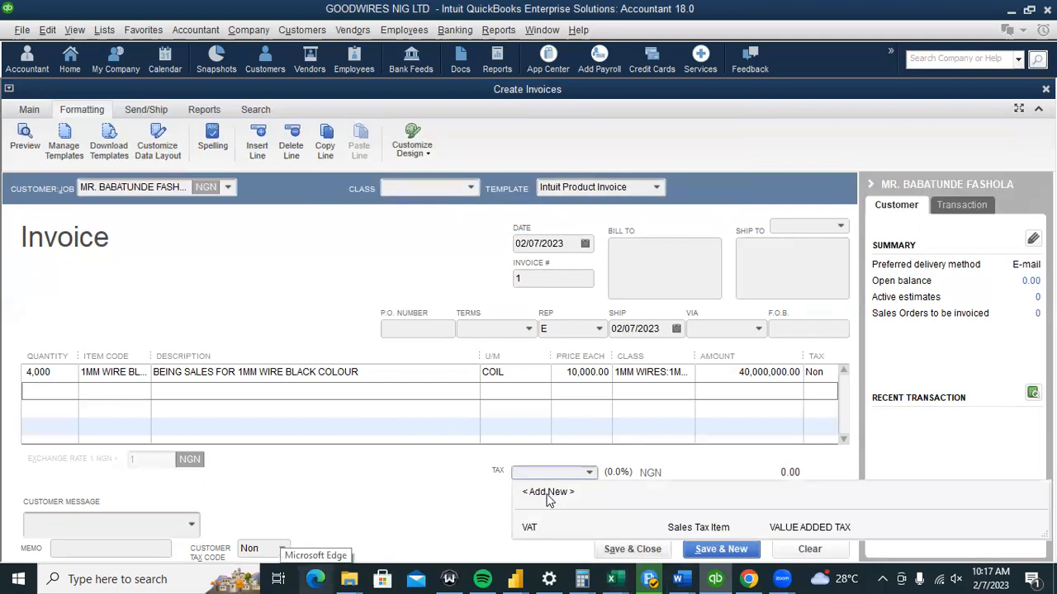
Add a Sales Tax Item named NON TAXABLE, save it anyway without a class, and apply it.
{"action": "left_click", "coordinate": [547, 494]}
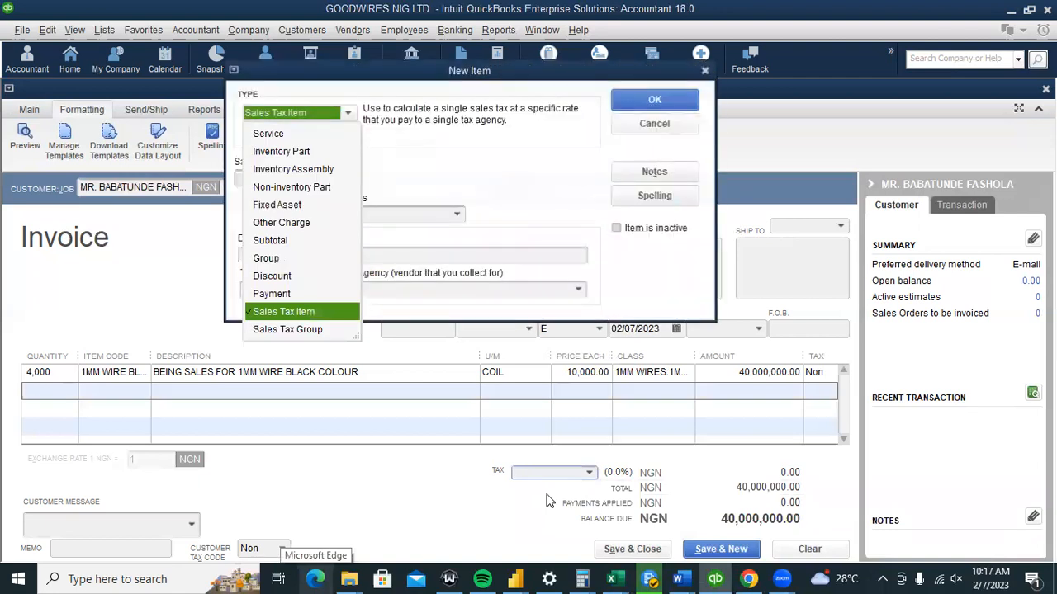
{"action": "left_click", "coordinate": [427, 236]}
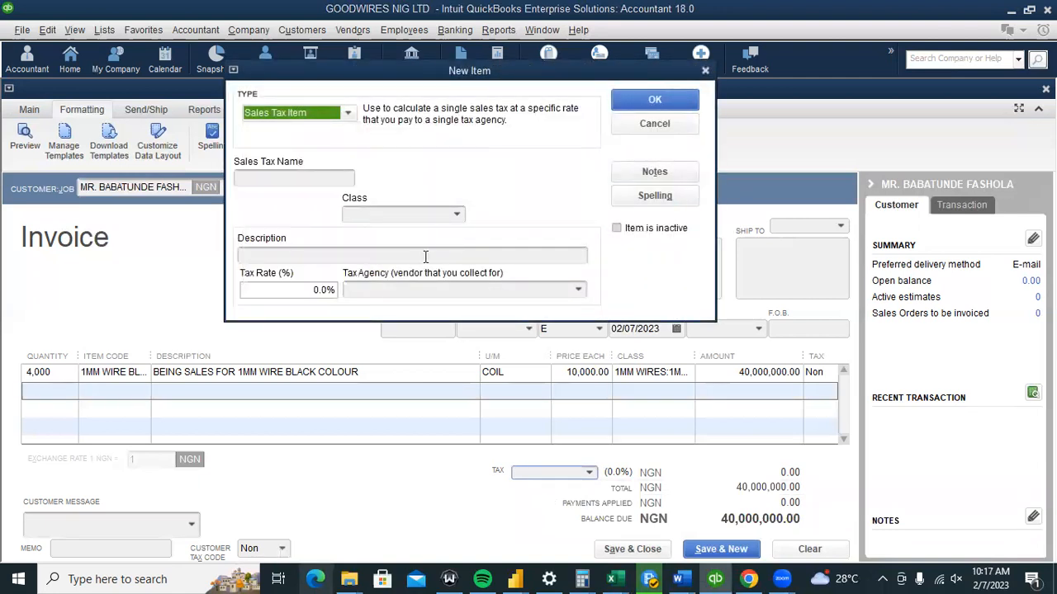
{"action": "left_click", "coordinate": [322, 175]}
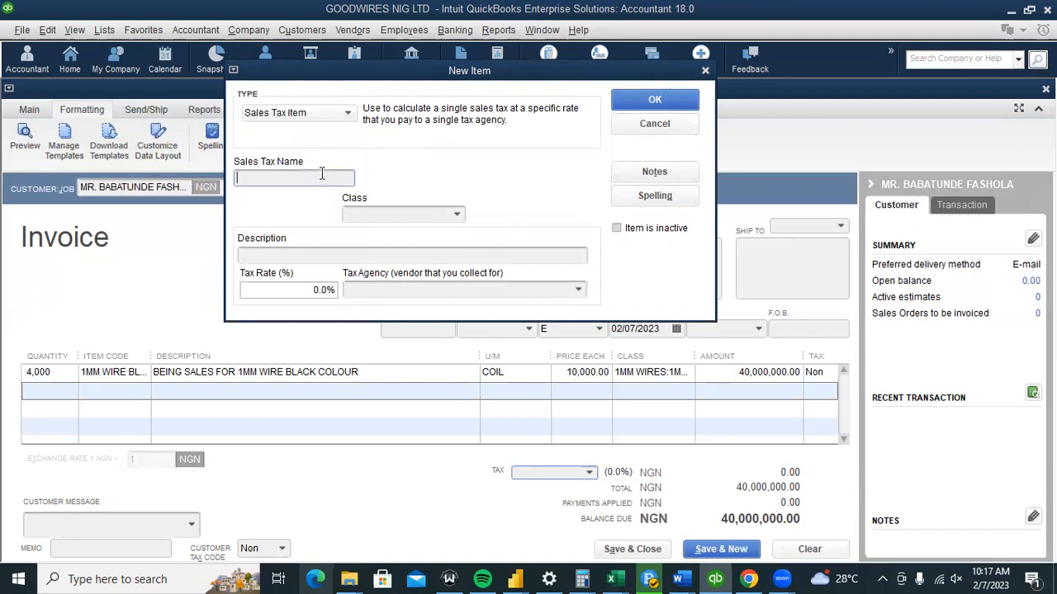
{"action": "type", "text": "NO TAXABLE"}
{"action": "left_click", "coordinate": [252, 177]}
{"action": "type", "text": "N"}
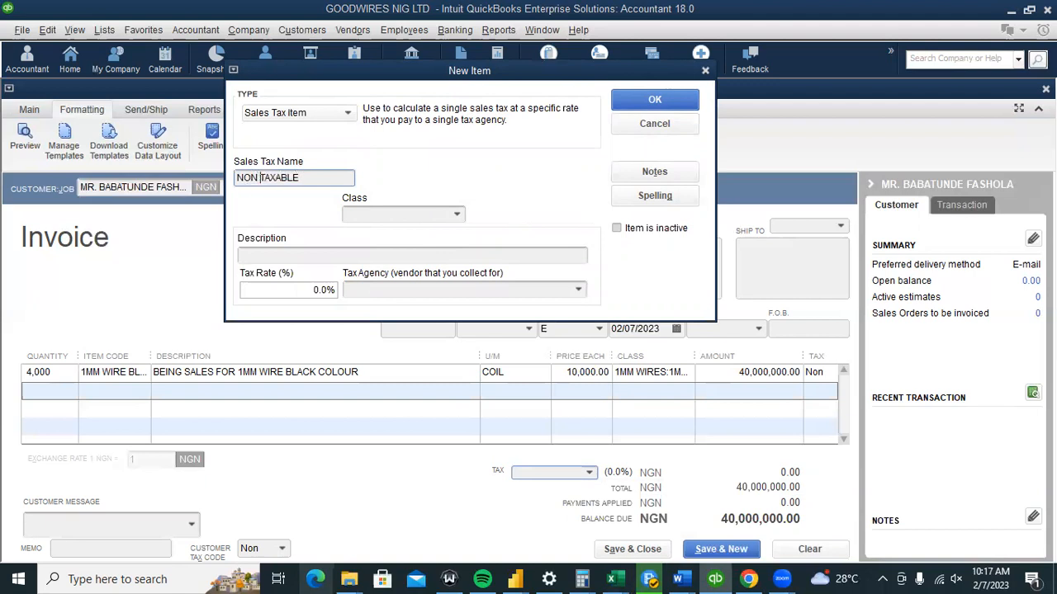
{"action": "left_click", "coordinate": [655, 100]}
{"action": "left_click", "coordinate": [518, 199]}
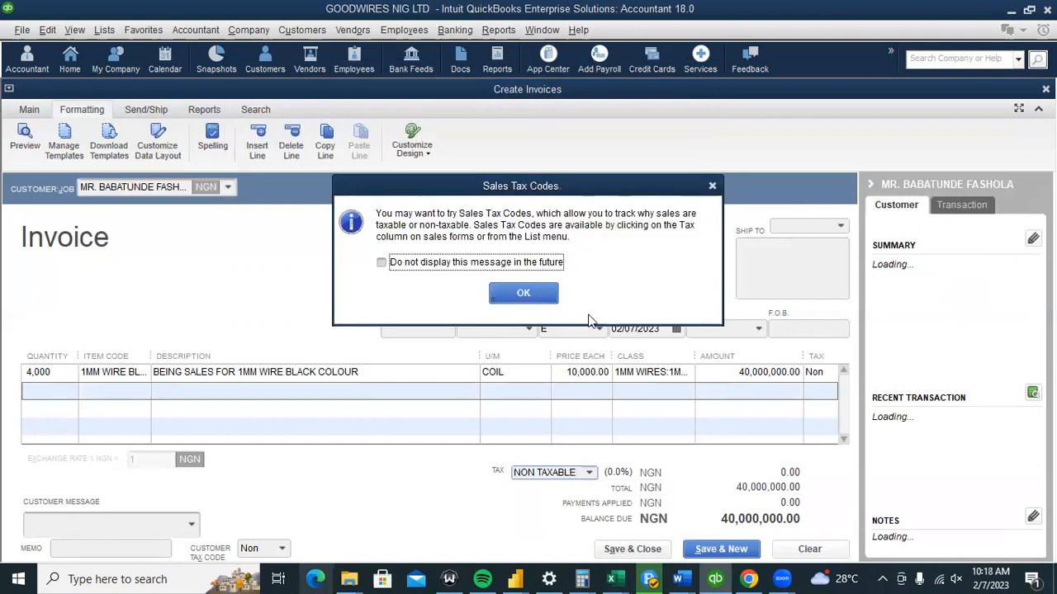
{"action": "left_click", "coordinate": [533, 296]}
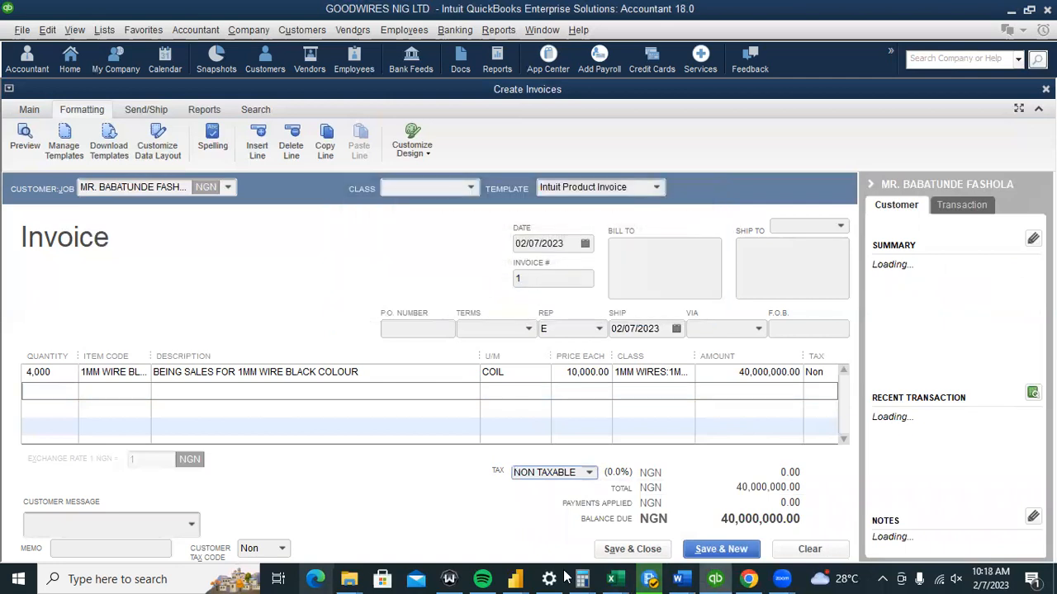
Save the 40,000,000 invoice, keep the customer's tax changes permanently, and ignore the COLOUR spelling flag.
{"action": "left_click", "coordinate": [630, 547]}
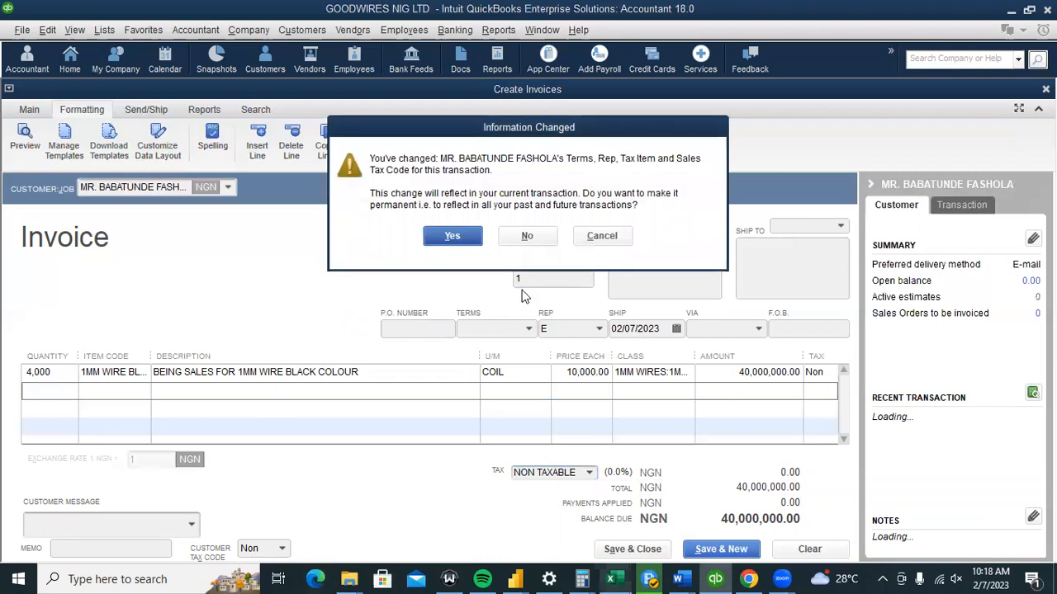
{"action": "left_click", "coordinate": [454, 237]}
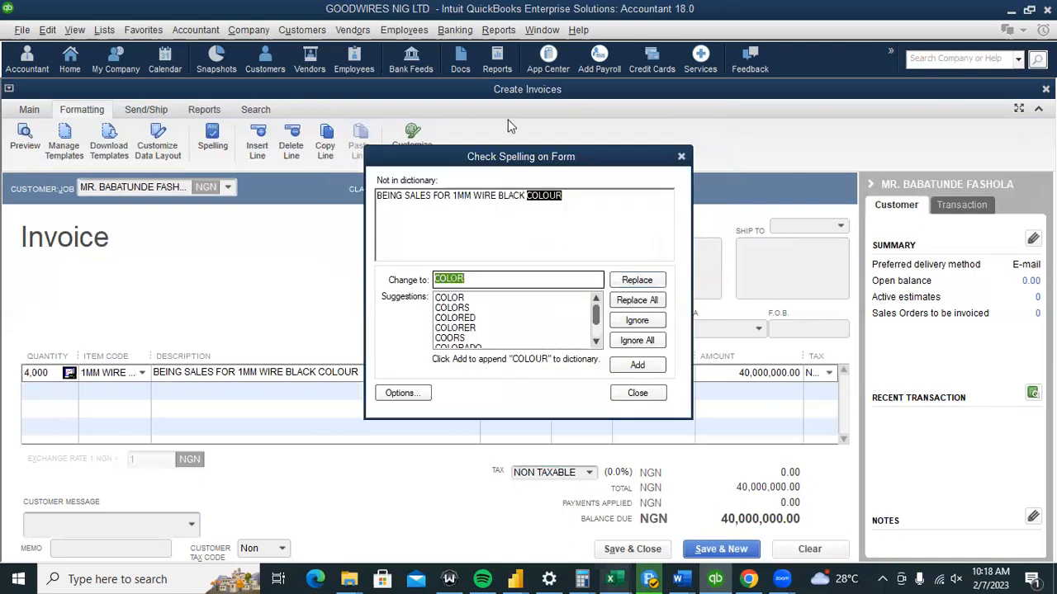
{"action": "left_click", "coordinate": [637, 341]}
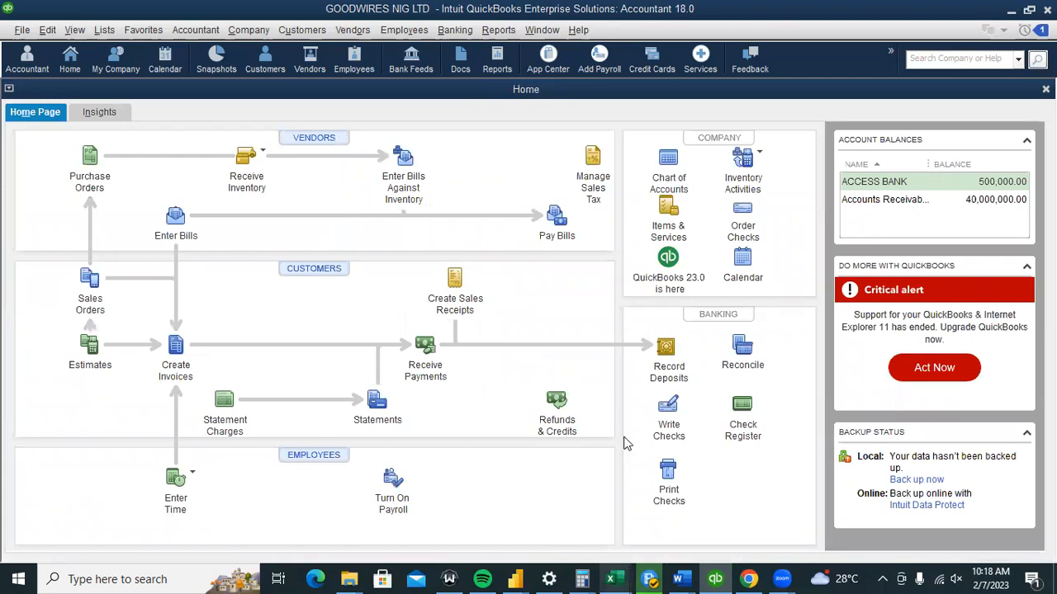
{"action": "left_click", "coordinate": [477, 314]}
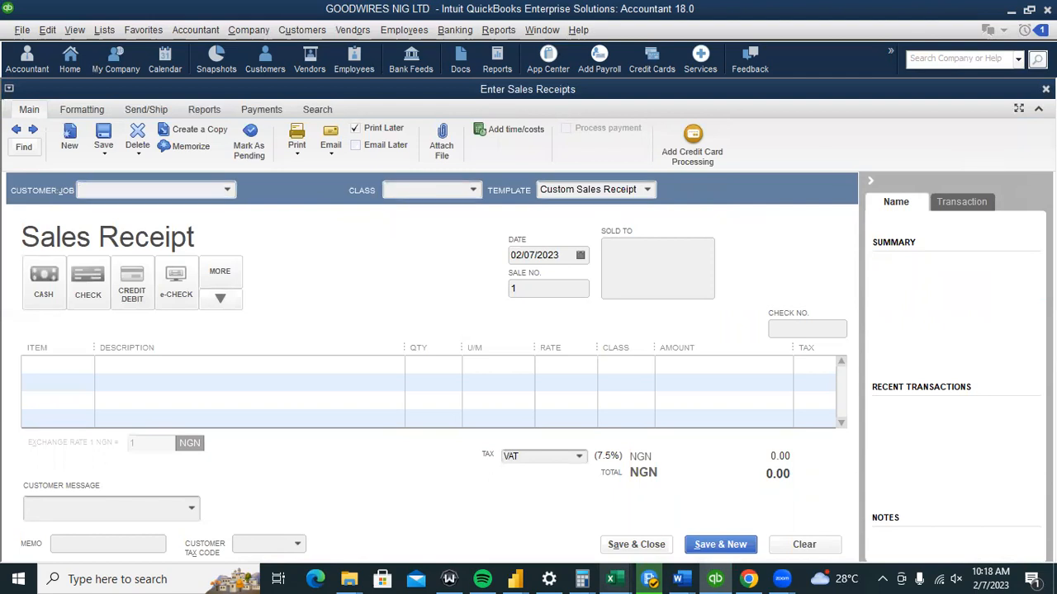
{"action": "key", "text": "Escape"}
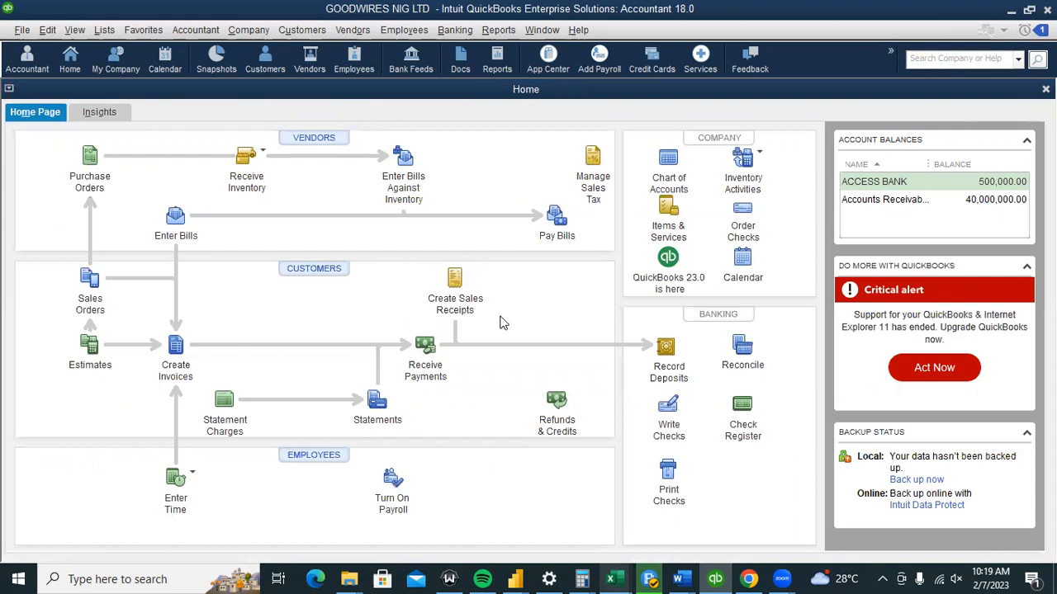
Enter a 50,000,000 payment from the customer, then close the form without recording it.
{"action": "left_click", "coordinate": [426, 349]}
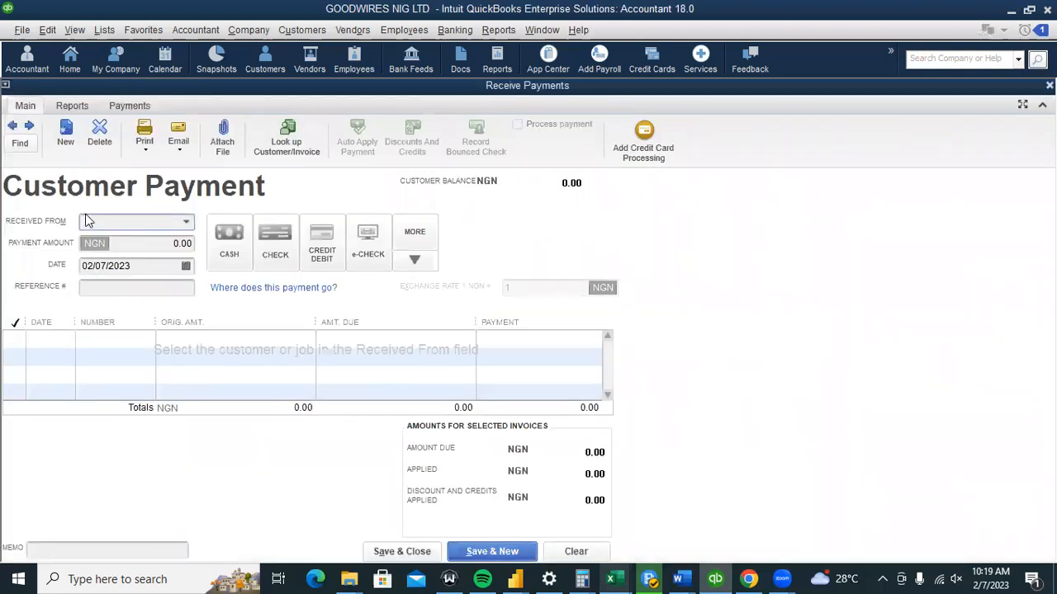
{"action": "left_click", "coordinate": [187, 222]}
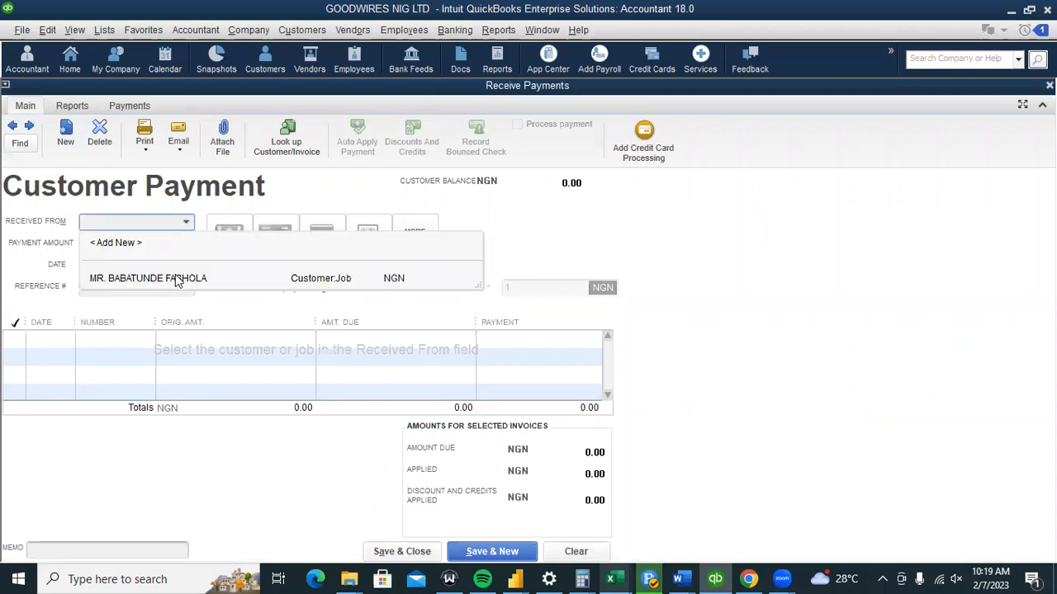
{"action": "left_click", "coordinate": [176, 281]}
{"action": "left_click", "coordinate": [186, 247]}
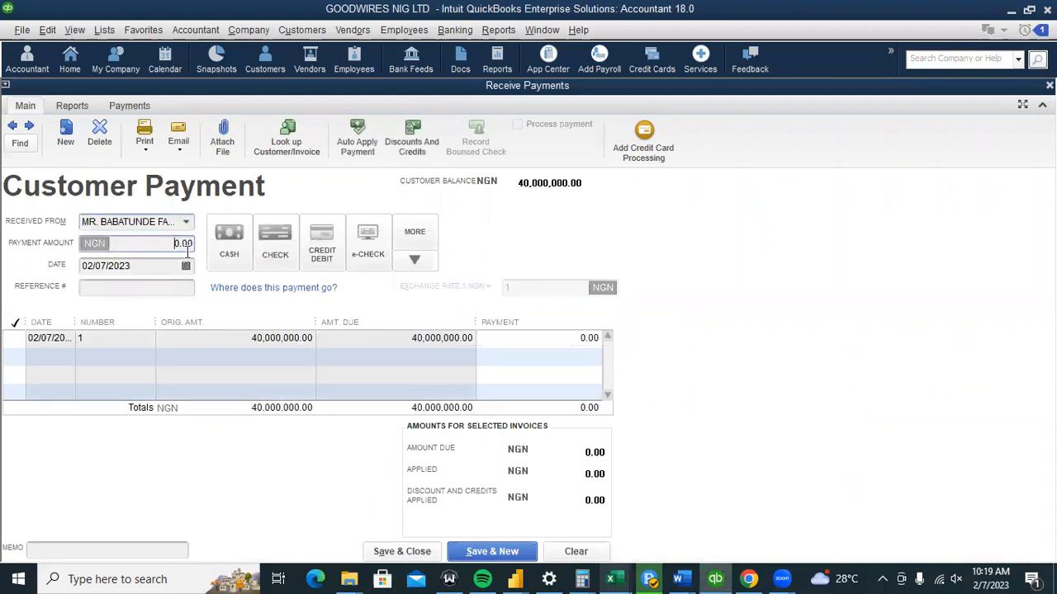
{"action": "type", "text": "50000000"}
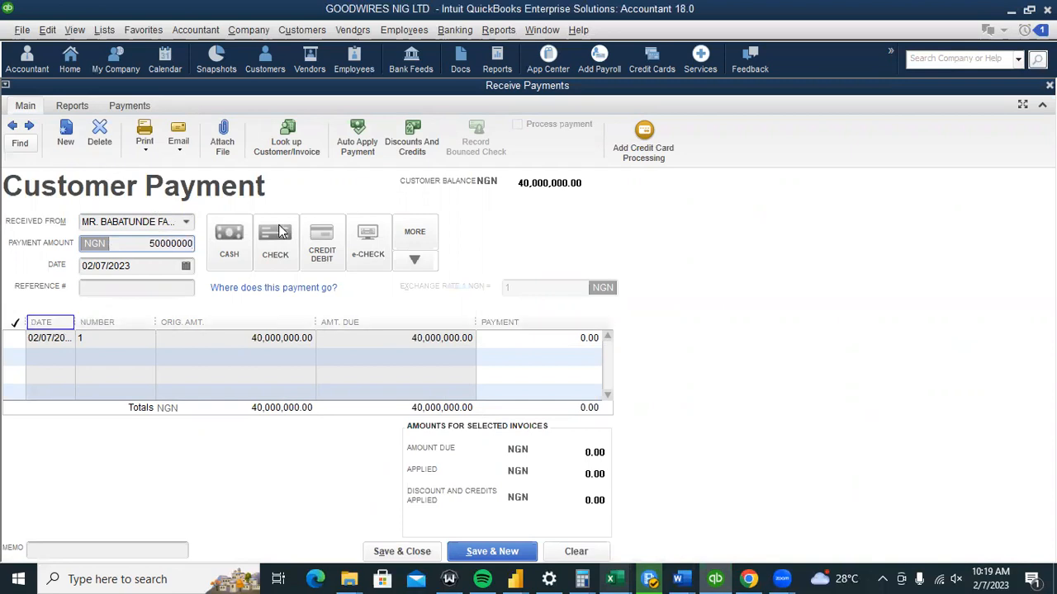
{"action": "left_click", "coordinate": [1049, 85]}
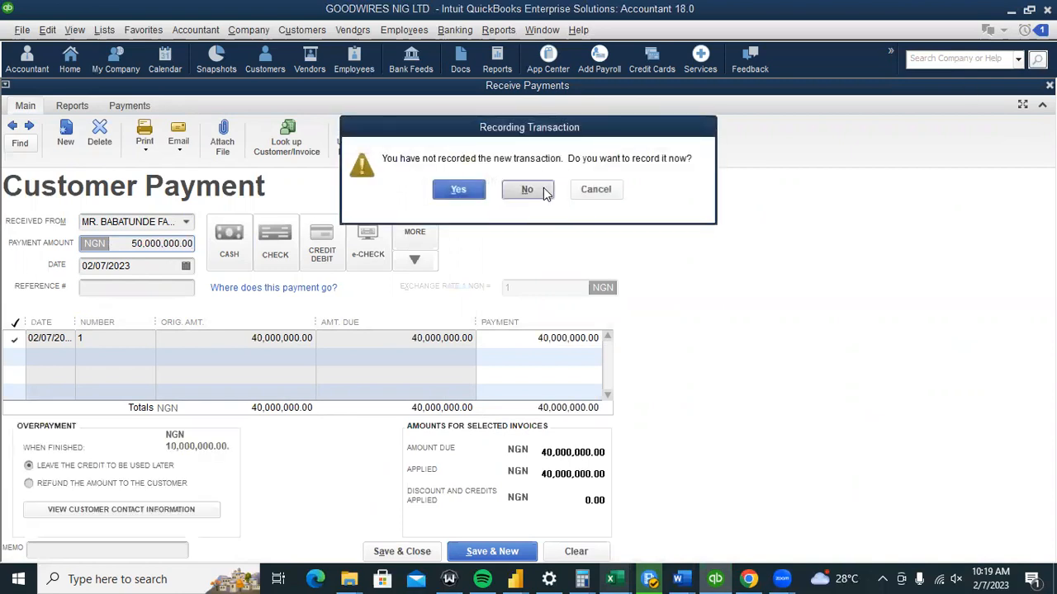
{"action": "left_click", "coordinate": [529, 189]}
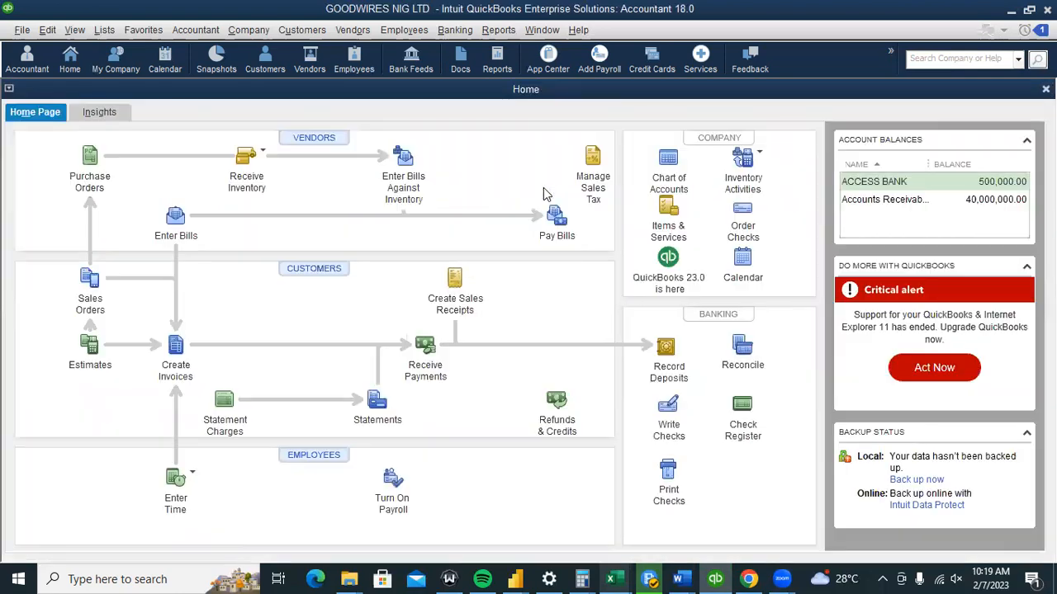
Receive a new 50,000,000 payment from the customer and tick the open 40,000,000 invoice.
{"action": "left_click", "coordinate": [422, 343]}
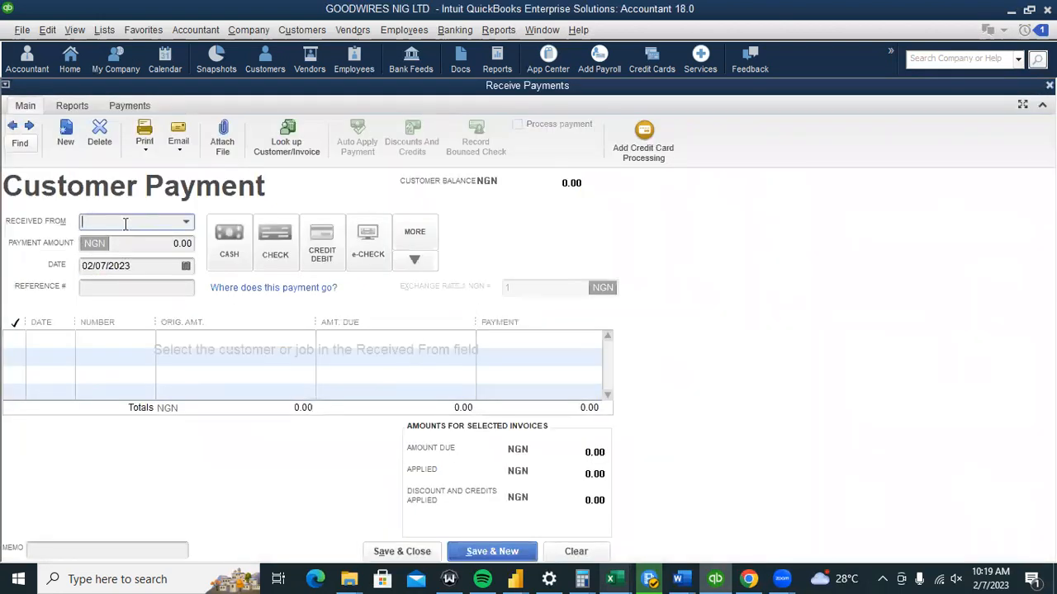
{"action": "left_click", "coordinate": [184, 223]}
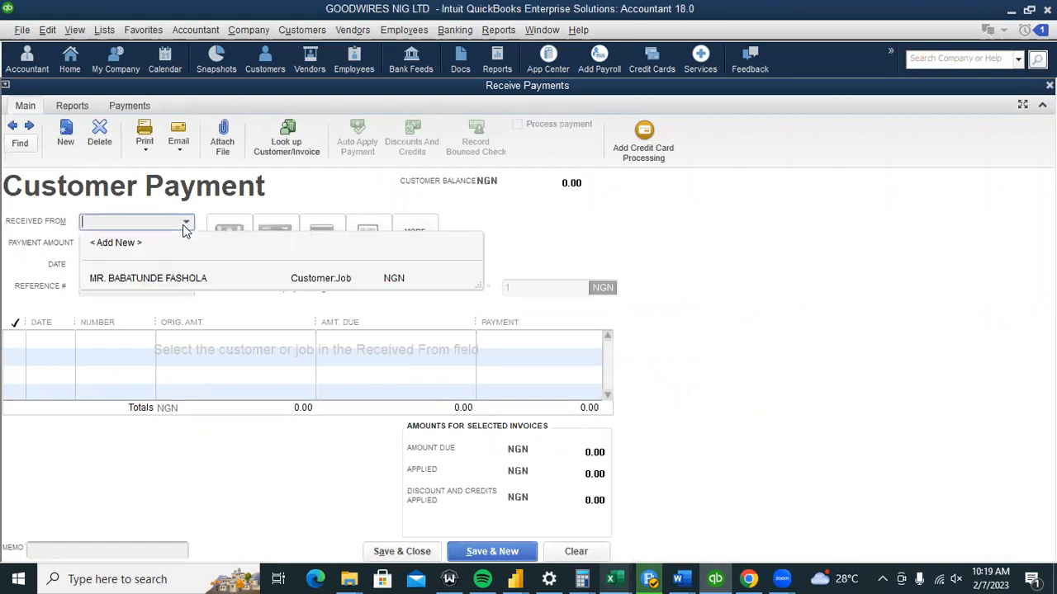
{"action": "left_click", "coordinate": [183, 277]}
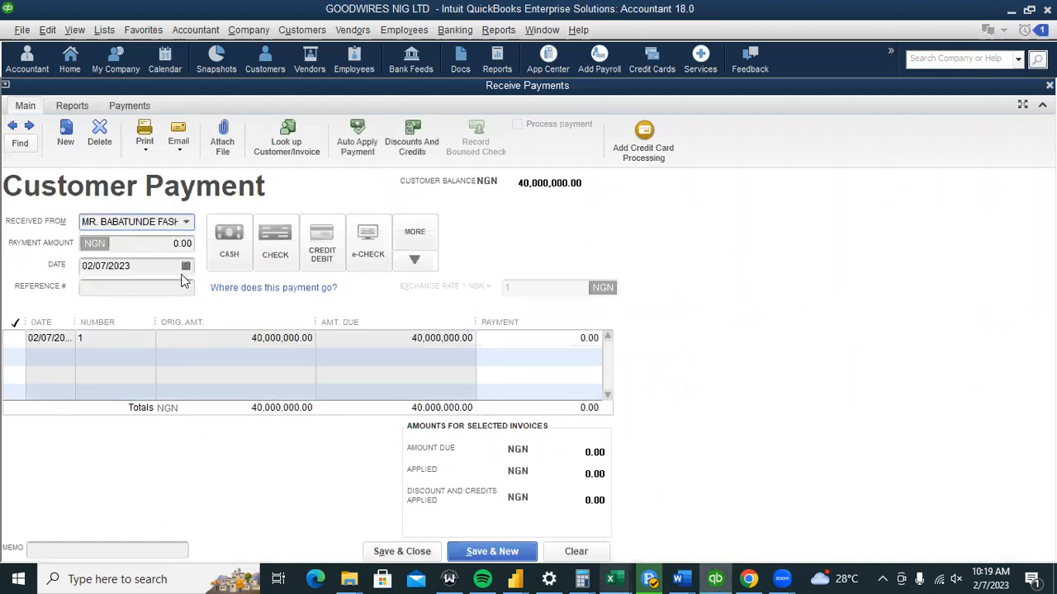
{"action": "left_click", "coordinate": [191, 245]}
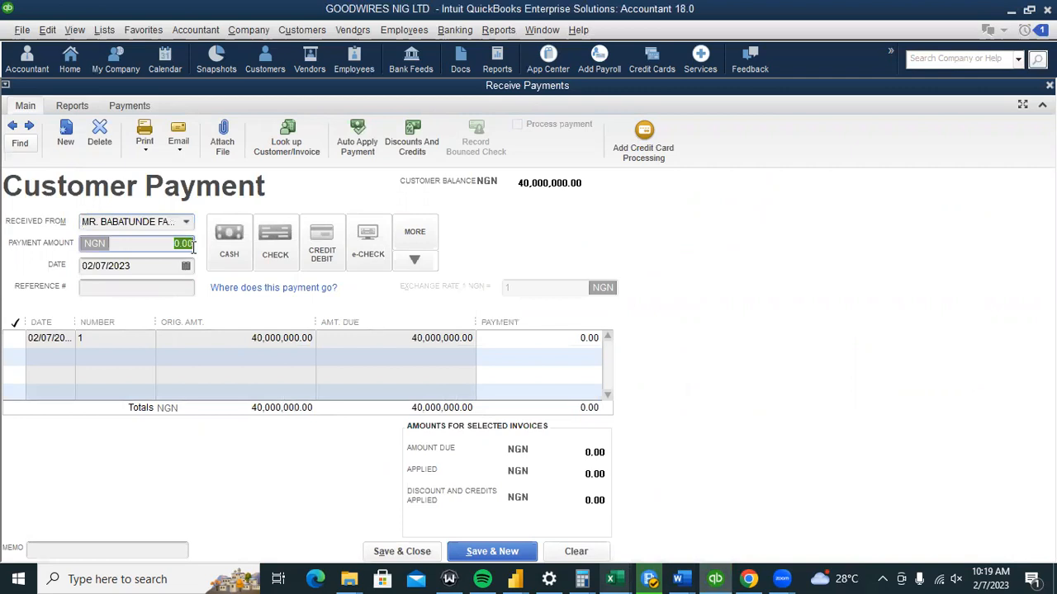
{"action": "type", "text": "50000000"}
{"action": "left_click", "coordinate": [28, 342]}
{"action": "left_click", "coordinate": [17, 338]}
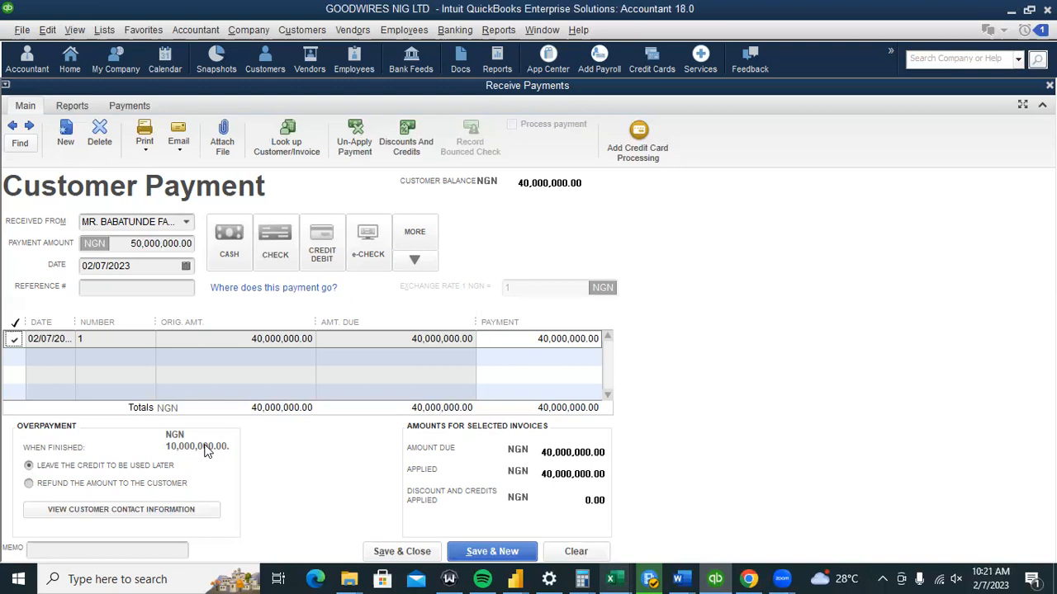
Choose 'Leave the credit to be used later' for the 10,000,000 overpayment instead of refunding it.
{"action": "left_click", "coordinate": [82, 484]}
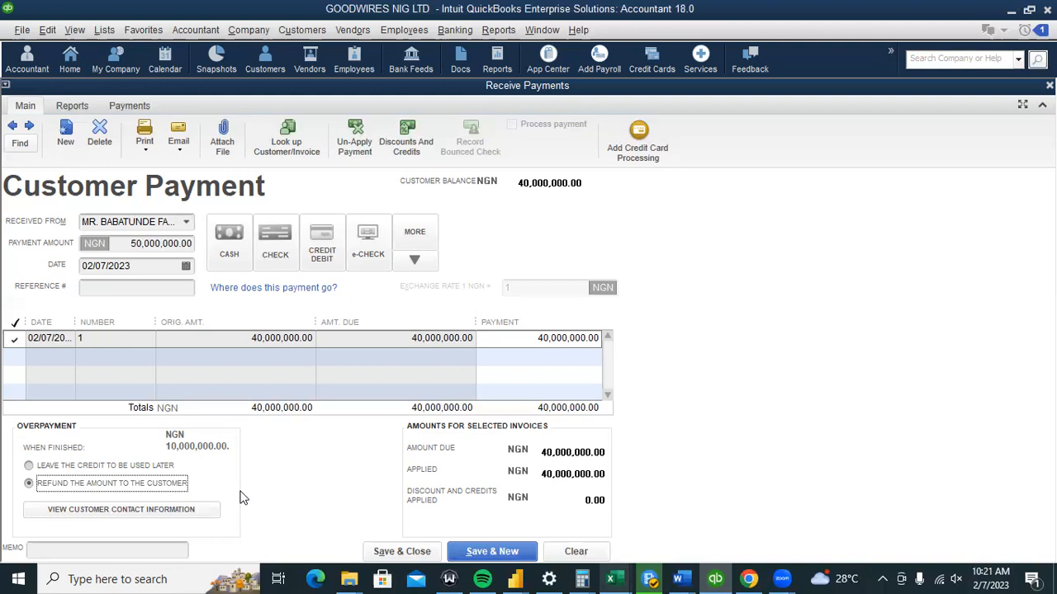
{"action": "left_click", "coordinate": [129, 468]}
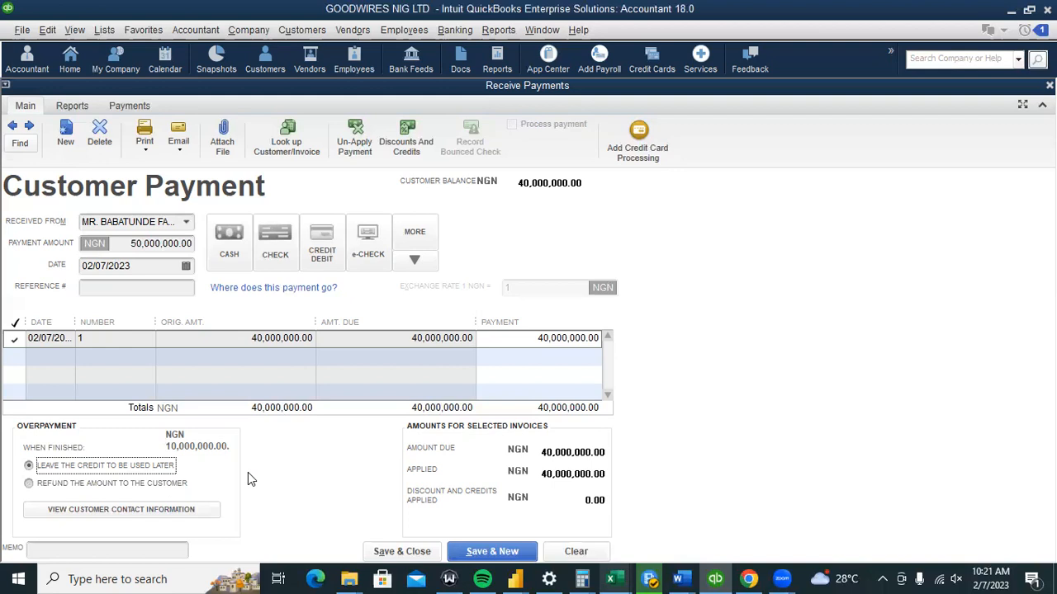
{"action": "left_click", "coordinate": [96, 487]}
{"action": "left_click", "coordinate": [71, 469]}
Save and close the payment, confirming the 10,000,000 overpayment credit.
{"action": "left_click", "coordinate": [394, 554]}
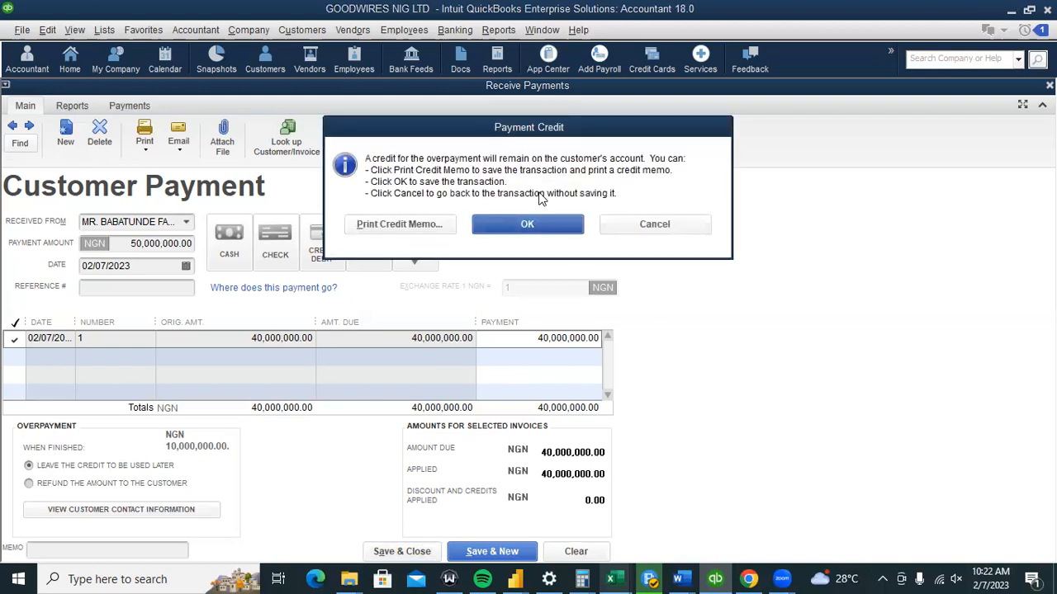
{"action": "left_click", "coordinate": [532, 226]}
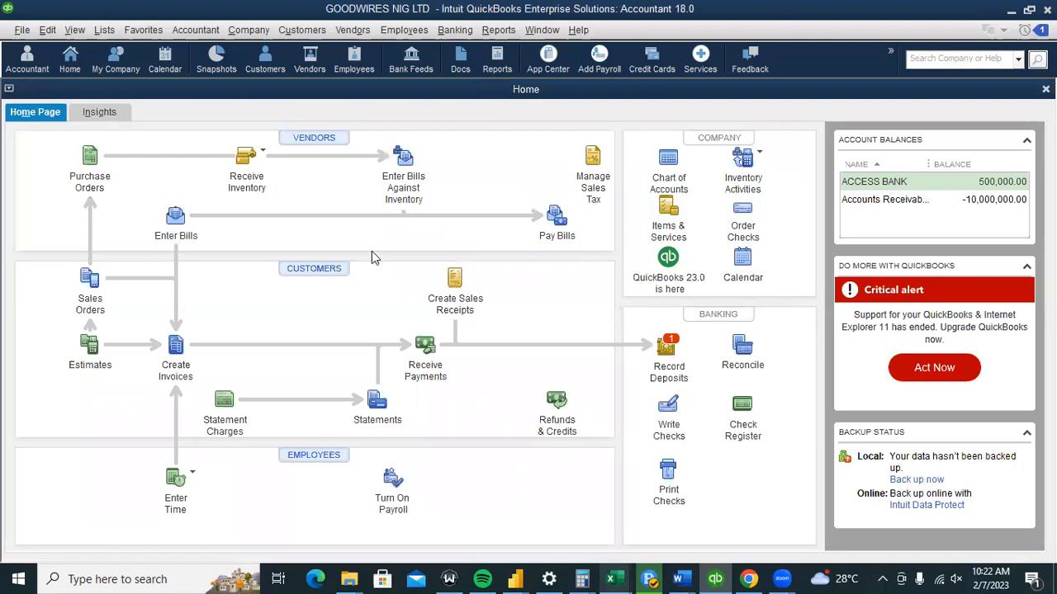
Open the Customer Center and select the customer's 50,000,000 payment transaction.
{"action": "left_click", "coordinate": [311, 33]}
{"action": "left_click", "coordinate": [311, 52]}
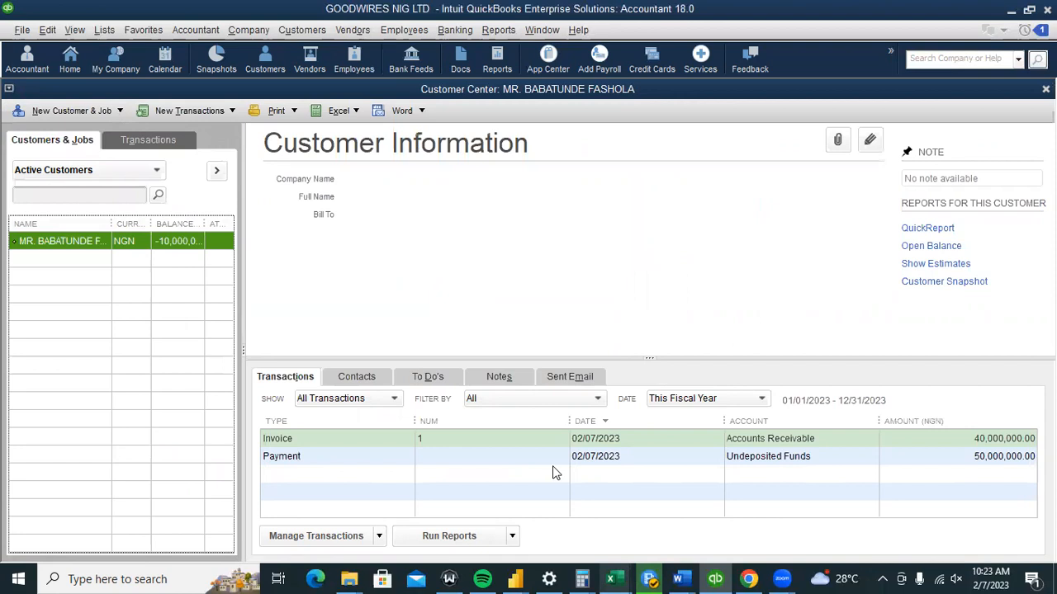
{"action": "left_click", "coordinate": [718, 493]}
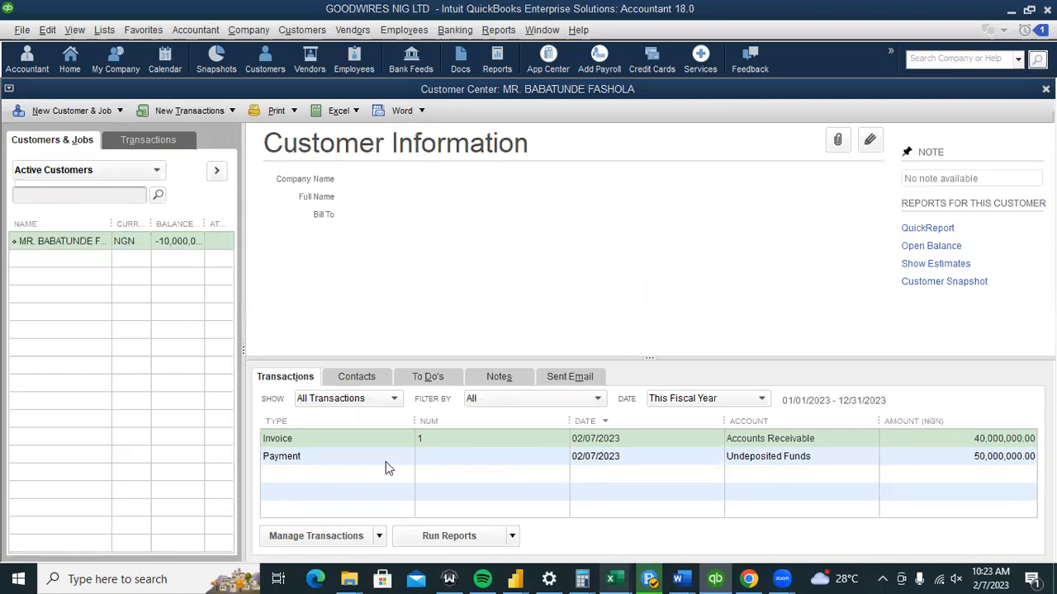
{"action": "left_click", "coordinate": [799, 461]}
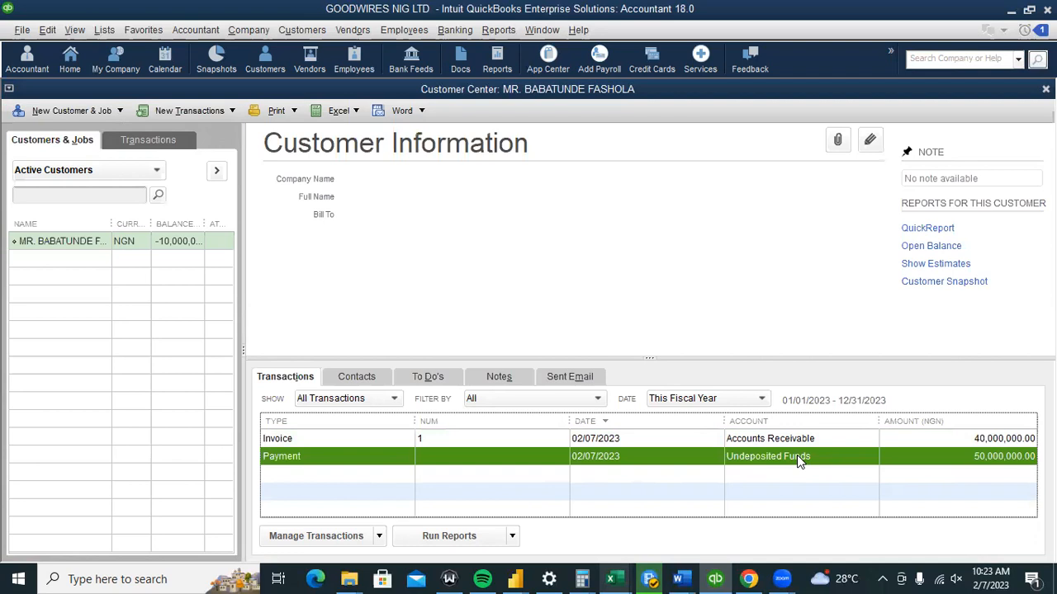
{"action": "left_click", "coordinate": [196, 29]}
Show the Chart of Accounts and select Undeposited Funds at 50,000,000.00.
{"action": "left_click", "coordinate": [198, 73]}
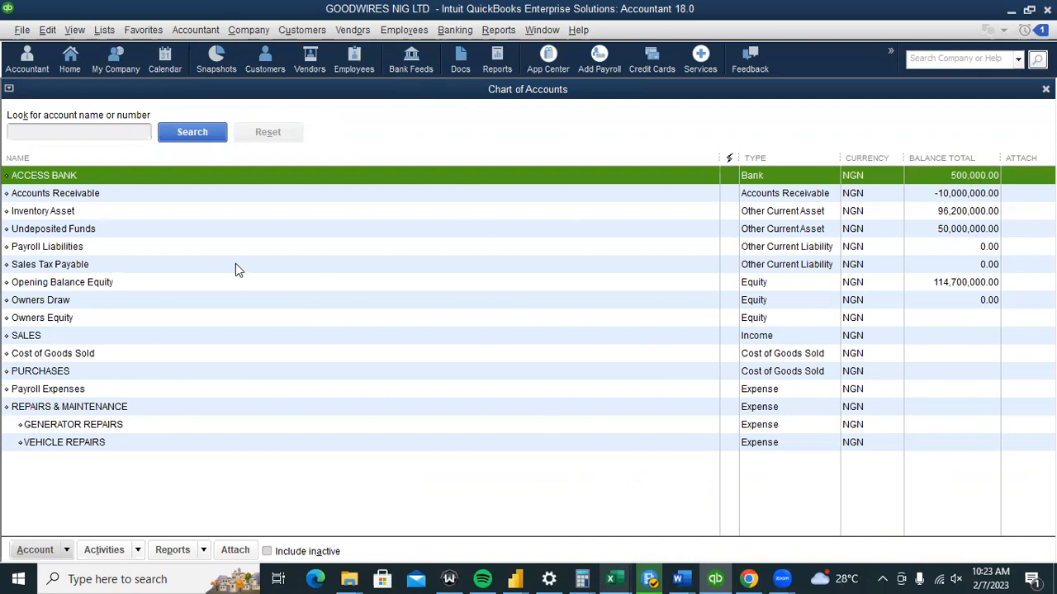
{"action": "left_click", "coordinate": [79, 230]}
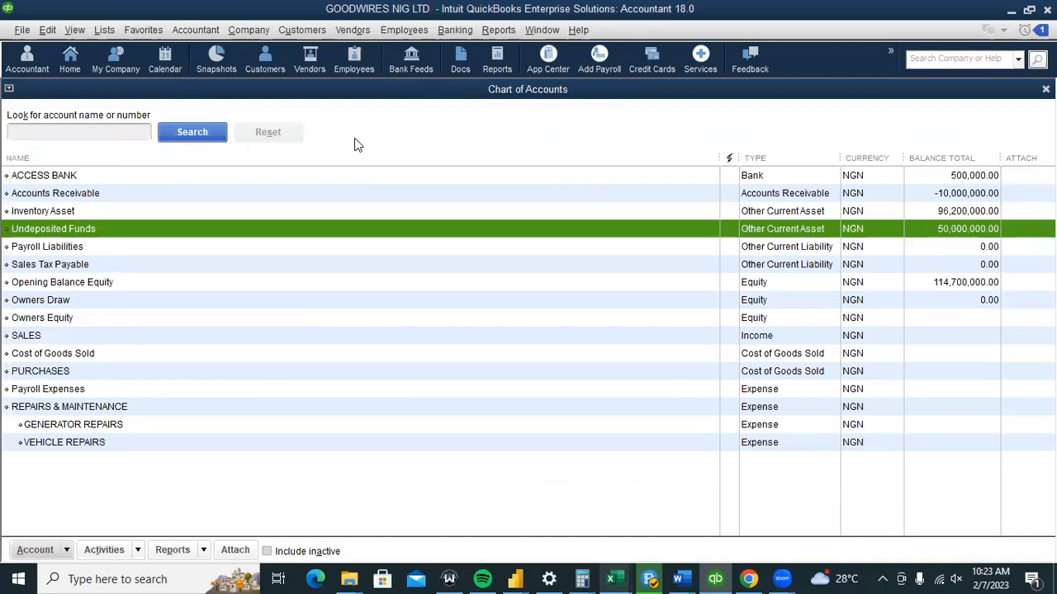
{"action": "left_click", "coordinate": [51, 31]}
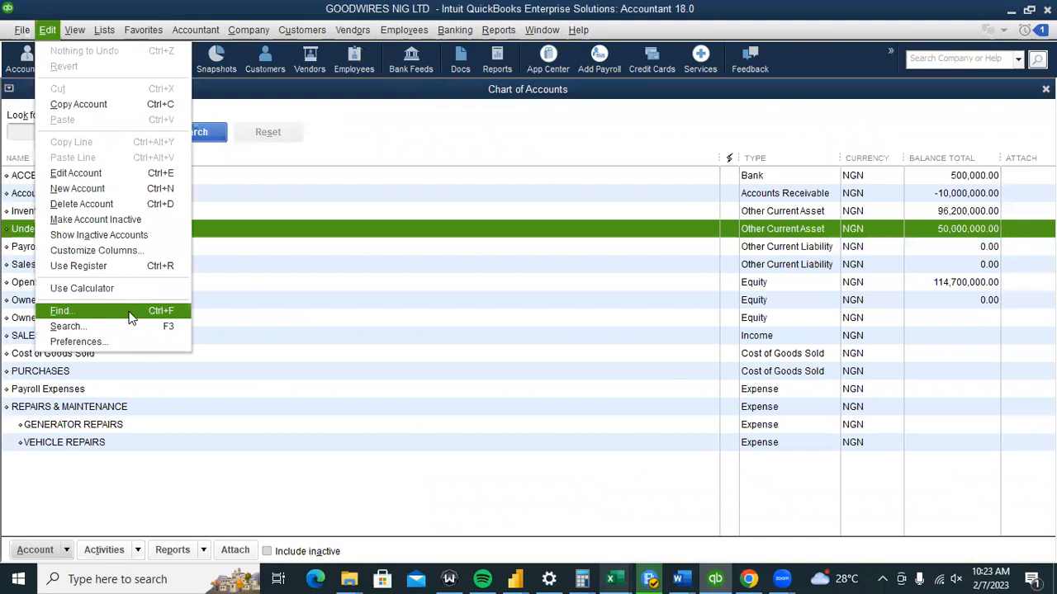
Uncheck 'Use Undeposited Funds as a default deposit to account' in company Payments preferences, then return Home.
{"action": "left_click", "coordinate": [104, 342]}
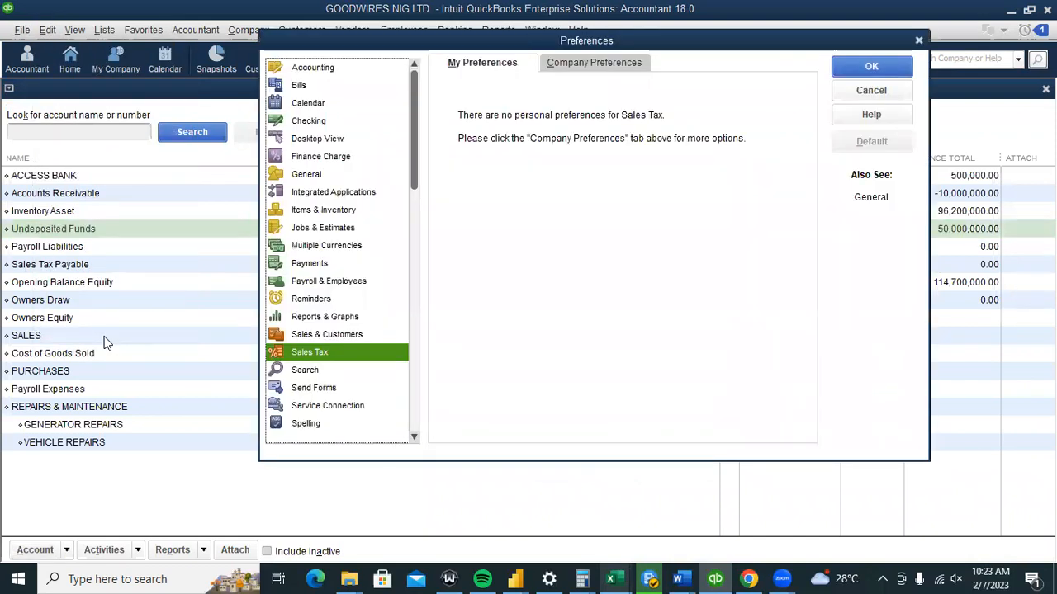
{"action": "key", "text": "p"}
{"action": "left_click", "coordinate": [639, 57]}
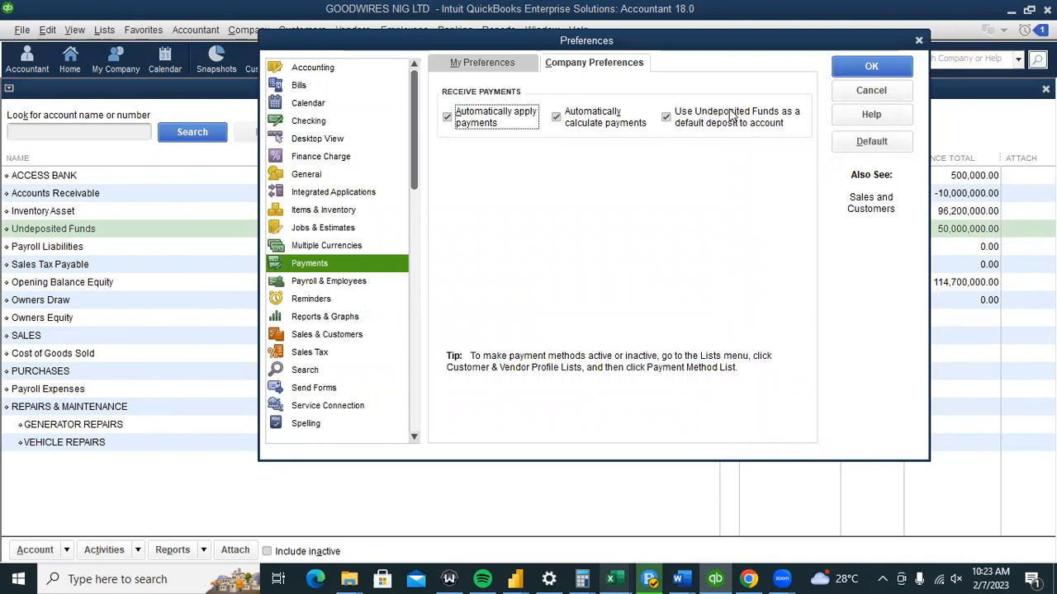
{"action": "left_click", "coordinate": [667, 118]}
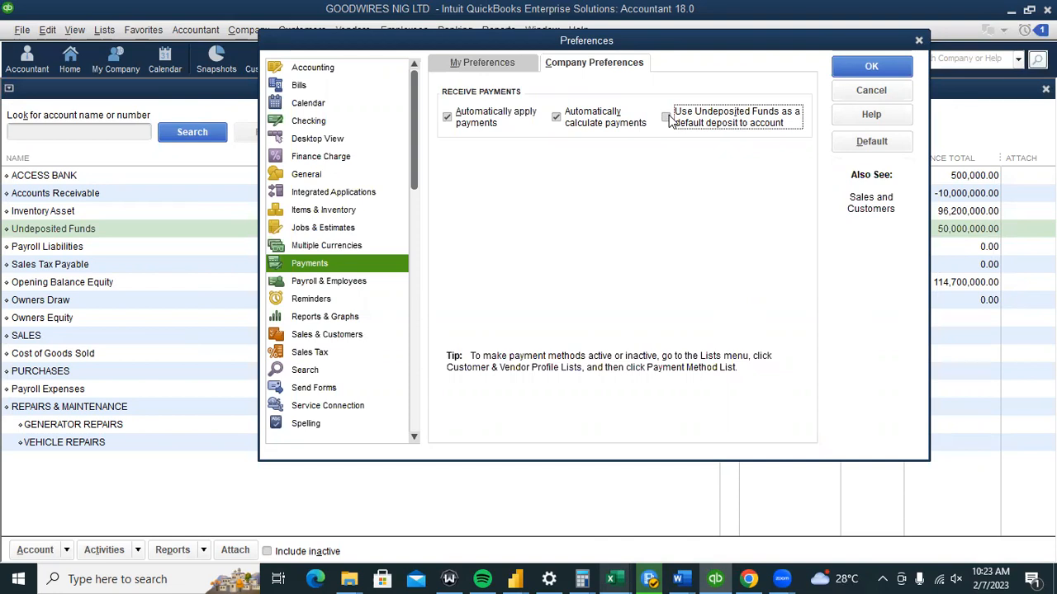
{"action": "left_click", "coordinate": [861, 73]}
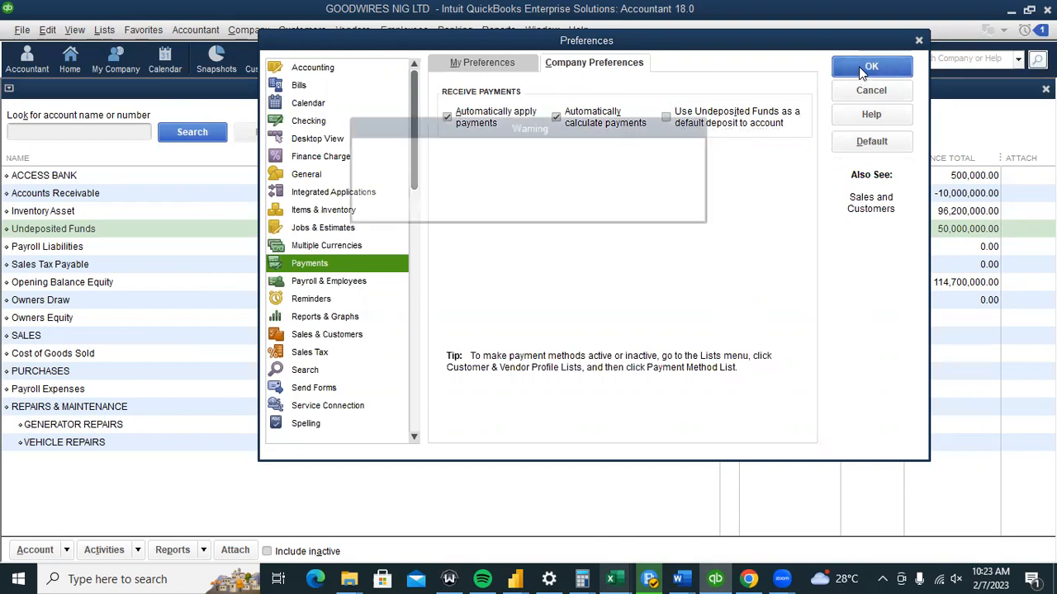
{"action": "left_click", "coordinate": [531, 194]}
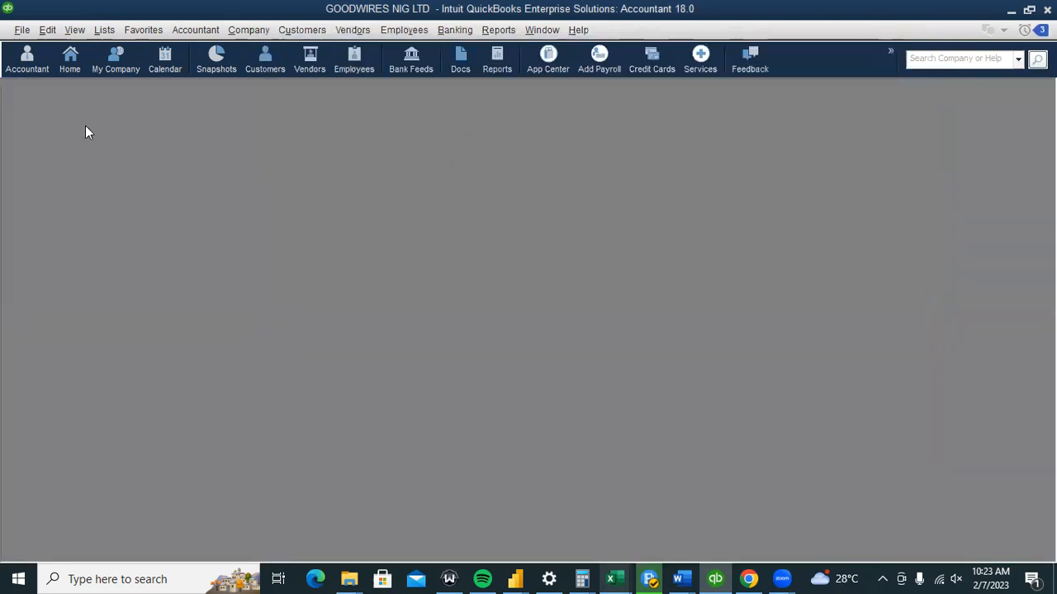
{"action": "left_click", "coordinate": [72, 66]}
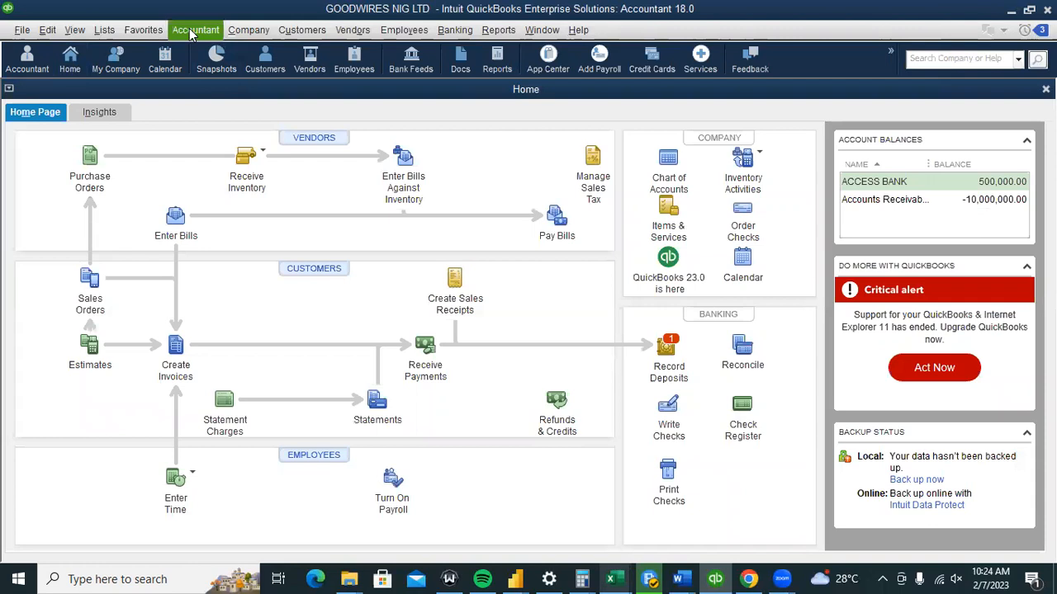
Open the customer's recorded 50,000,000 payment from the Customer Center for editing.
{"action": "left_click", "coordinate": [298, 37]}
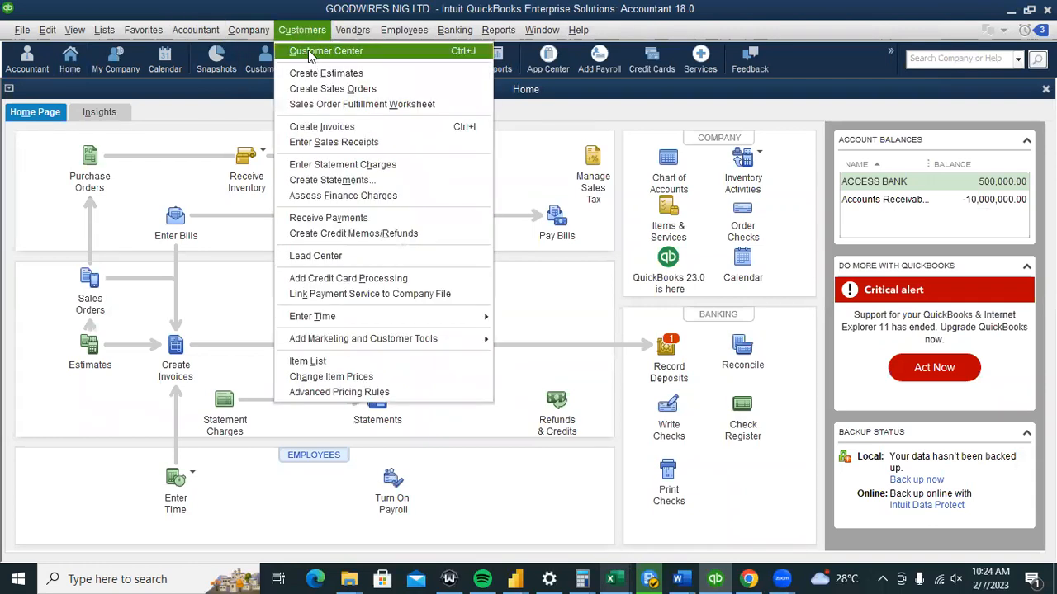
{"action": "left_click", "coordinate": [309, 52]}
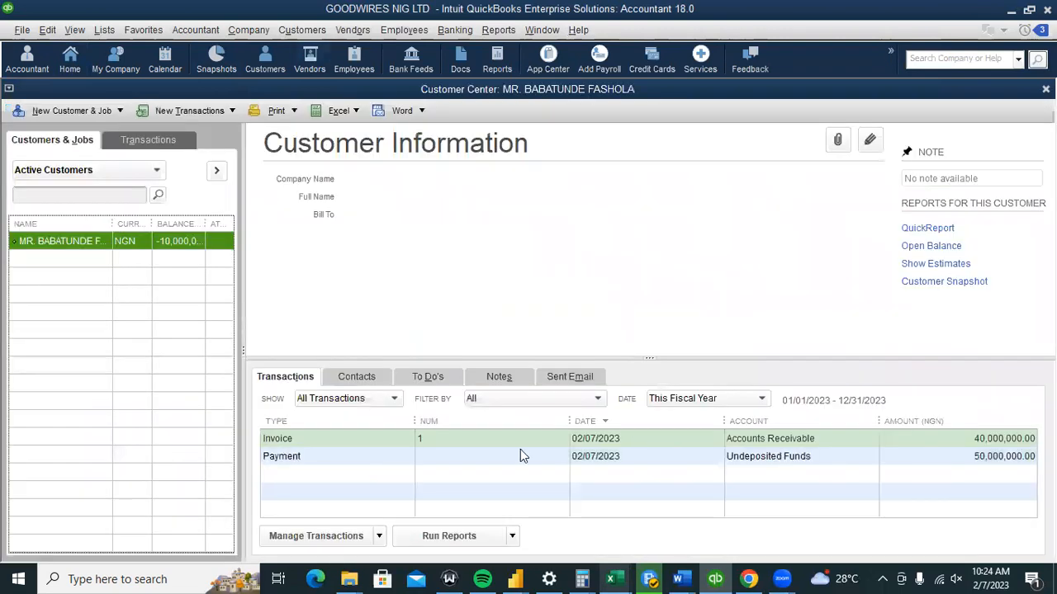
{"action": "left_click", "coordinate": [579, 458]}
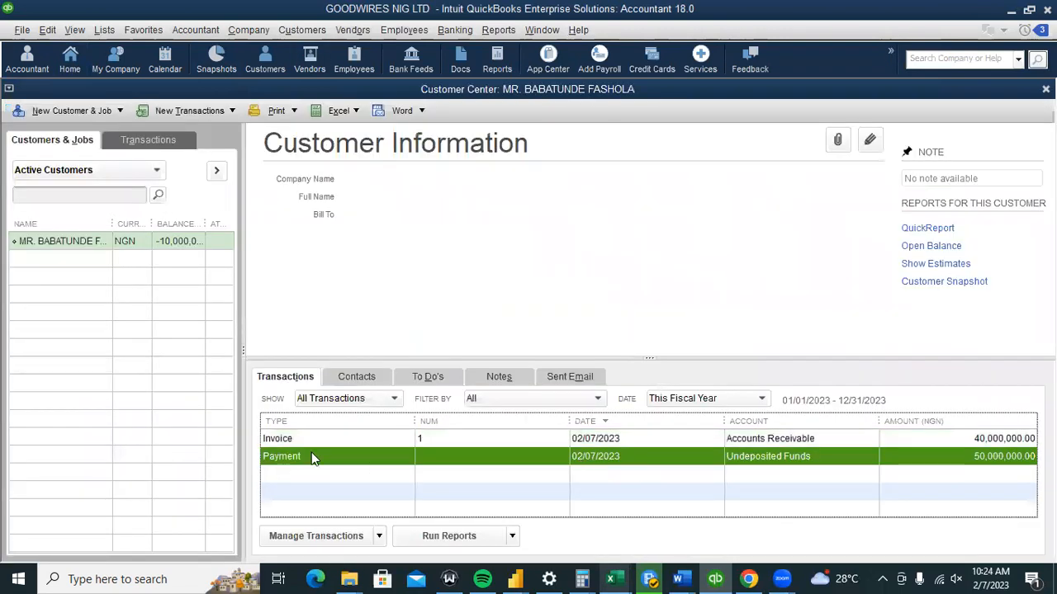
{"action": "double_click", "coordinate": [635, 456]}
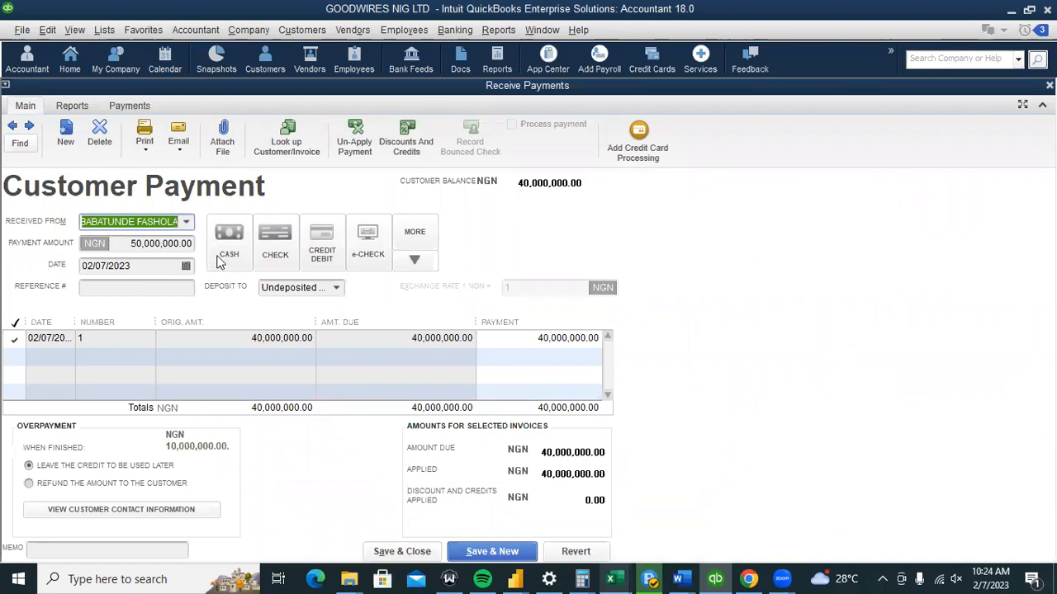
Change the payment's Deposit To account to ACCESS BANK and save the change.
{"action": "left_click", "coordinate": [96, 293]}
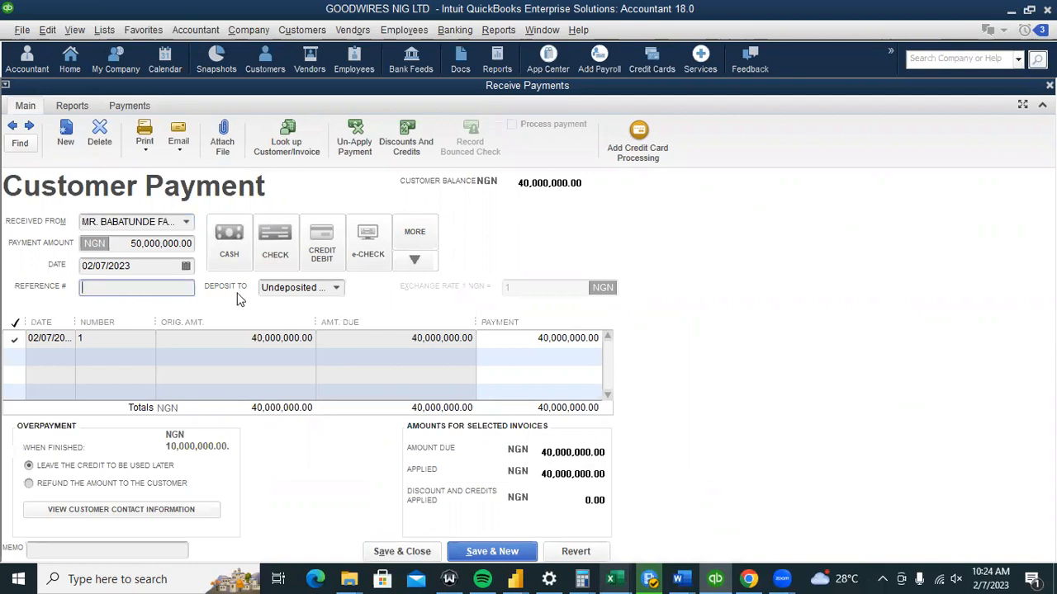
{"action": "left_click", "coordinate": [307, 288]}
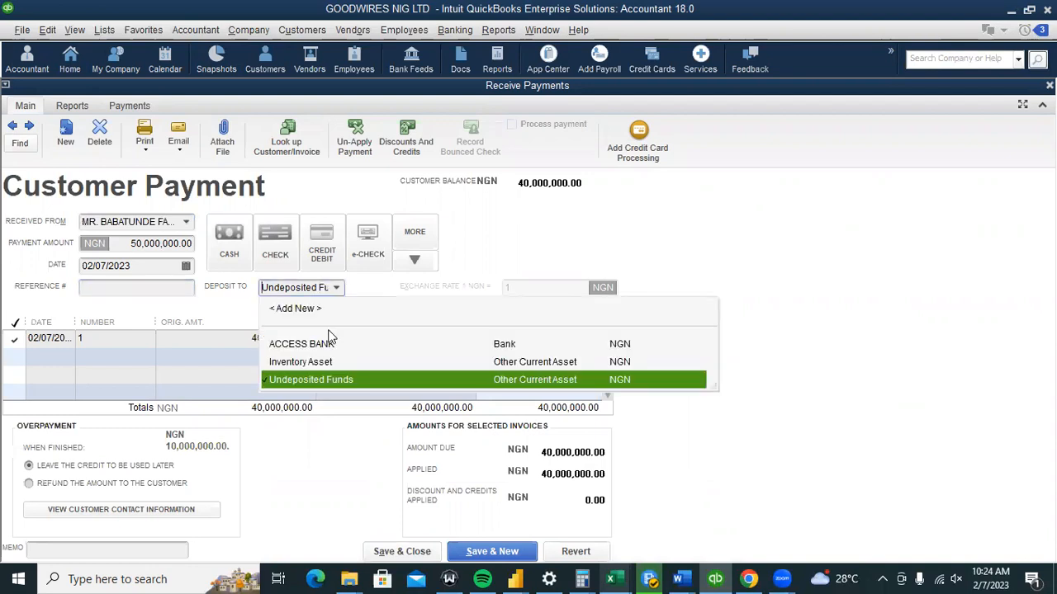
{"action": "left_click", "coordinate": [328, 345]}
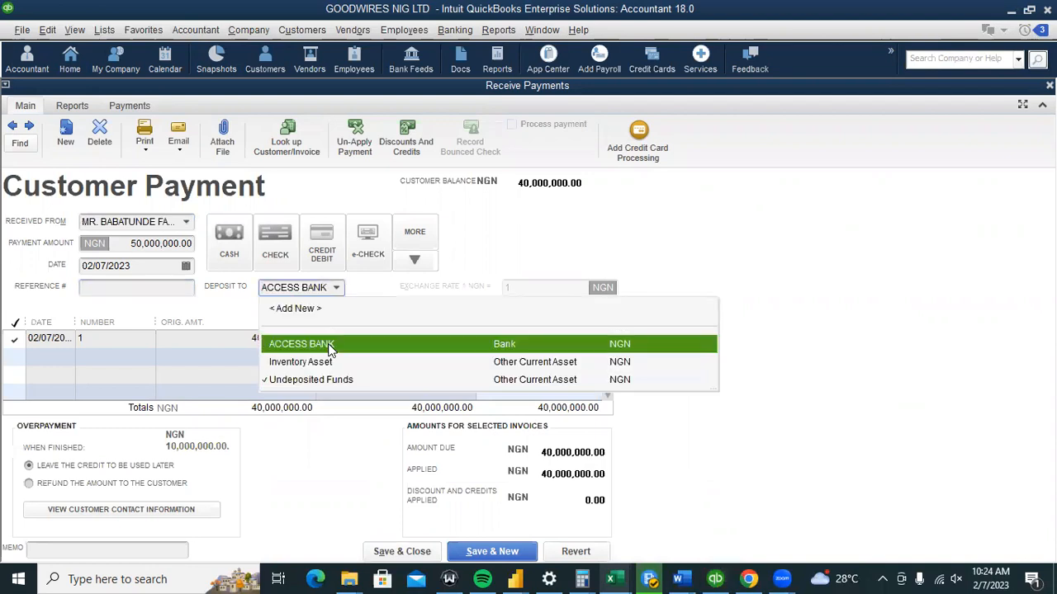
{"action": "left_click", "coordinate": [412, 551]}
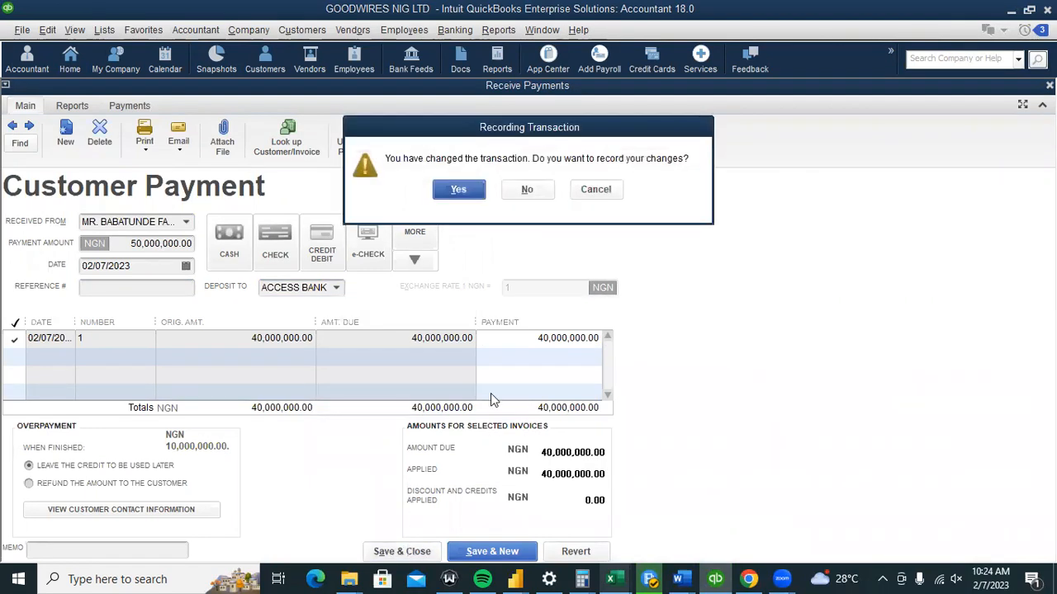
{"action": "left_click", "coordinate": [458, 190]}
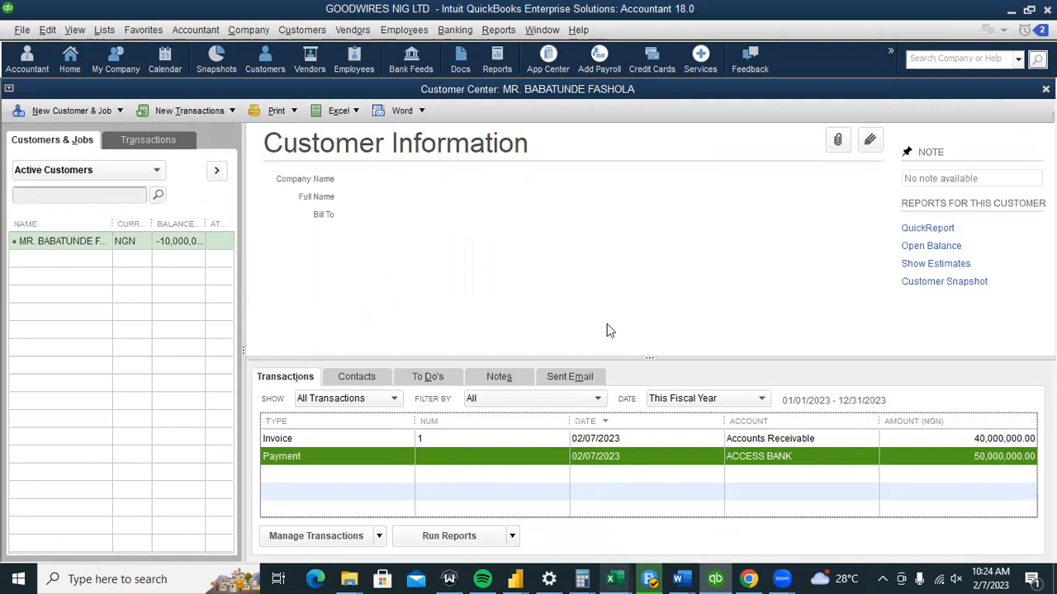
Review the Chart of Accounts, then return to the Home page.
{"action": "left_click", "coordinate": [205, 31]}
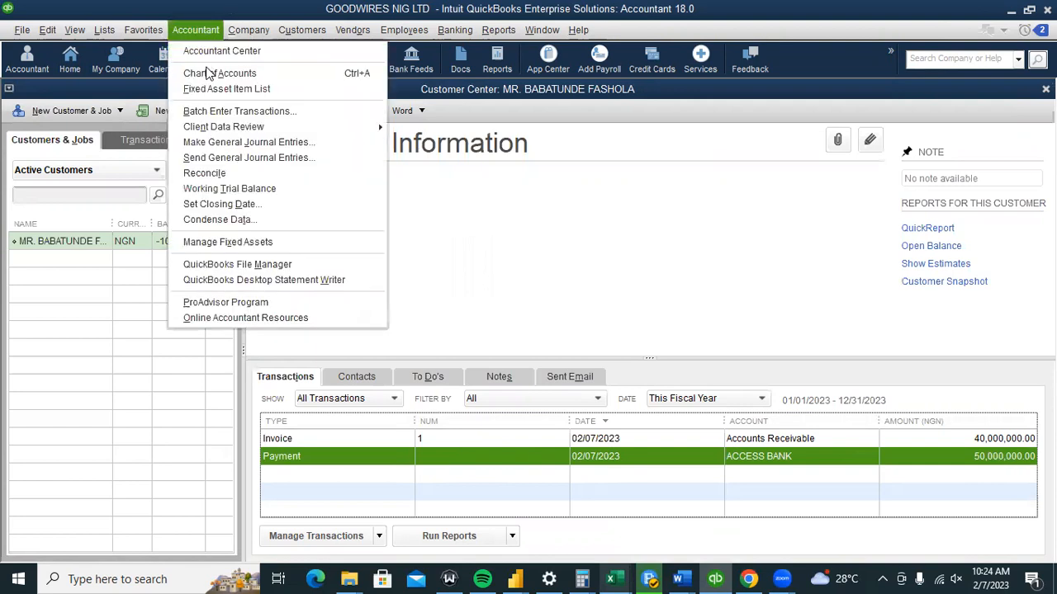
{"action": "left_click", "coordinate": [209, 73]}
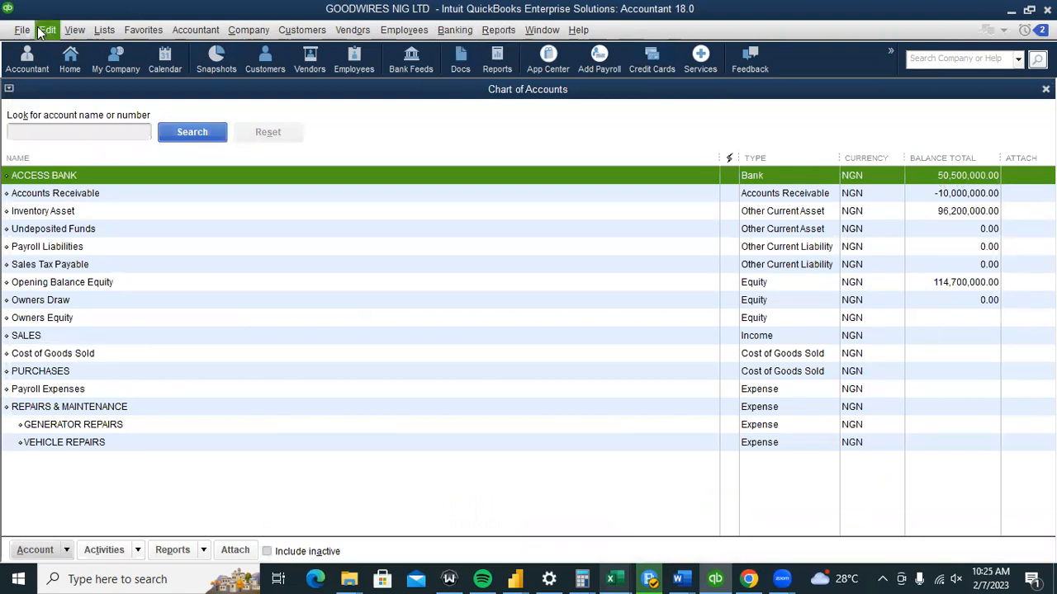
{"action": "left_click", "coordinate": [70, 58]}
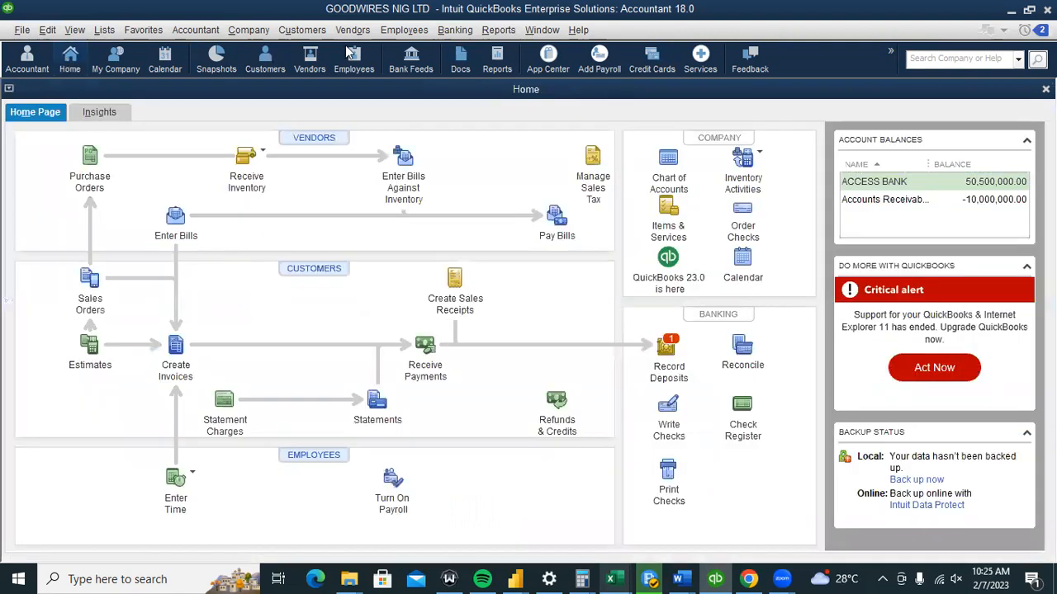
Open the ACCESS BANK register through Banking > Use Register.
{"action": "left_click", "coordinate": [455, 30]}
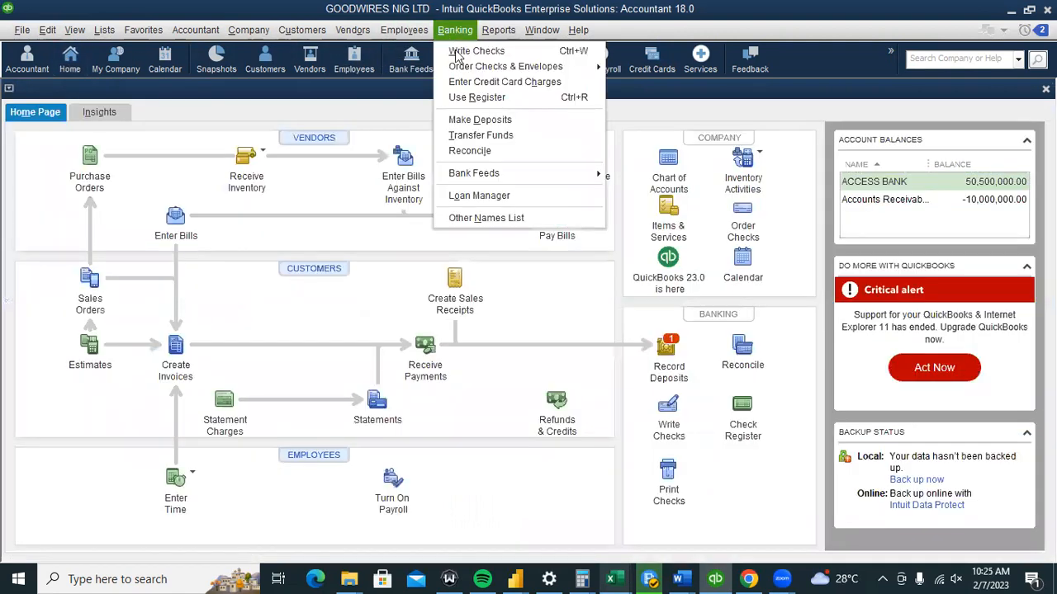
{"action": "left_click", "coordinate": [465, 97]}
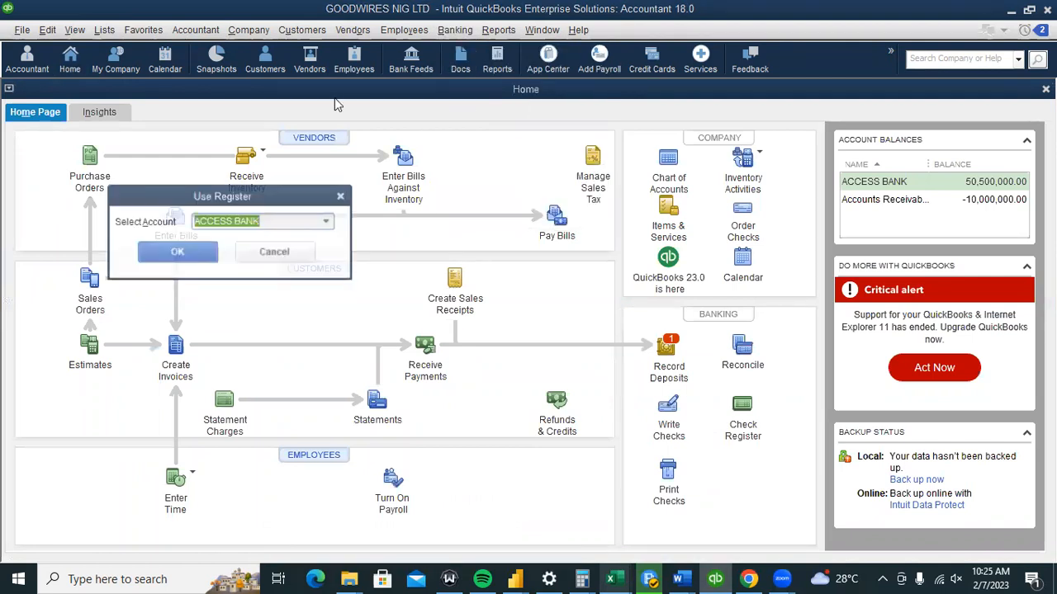
{"action": "left_click", "coordinate": [328, 223]}
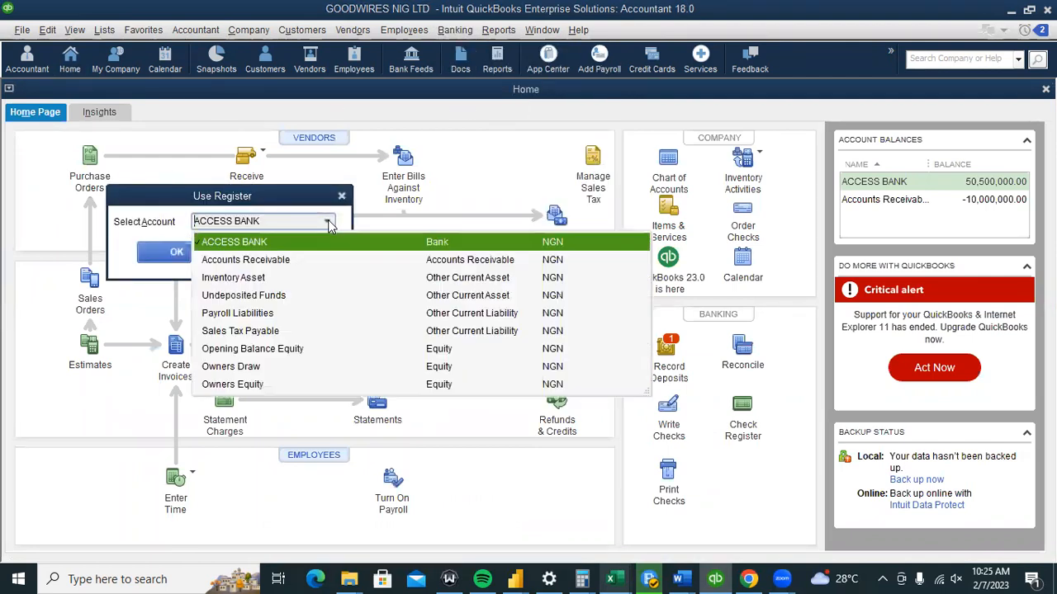
{"action": "left_click", "coordinate": [221, 242]}
{"action": "left_click", "coordinate": [179, 250]}
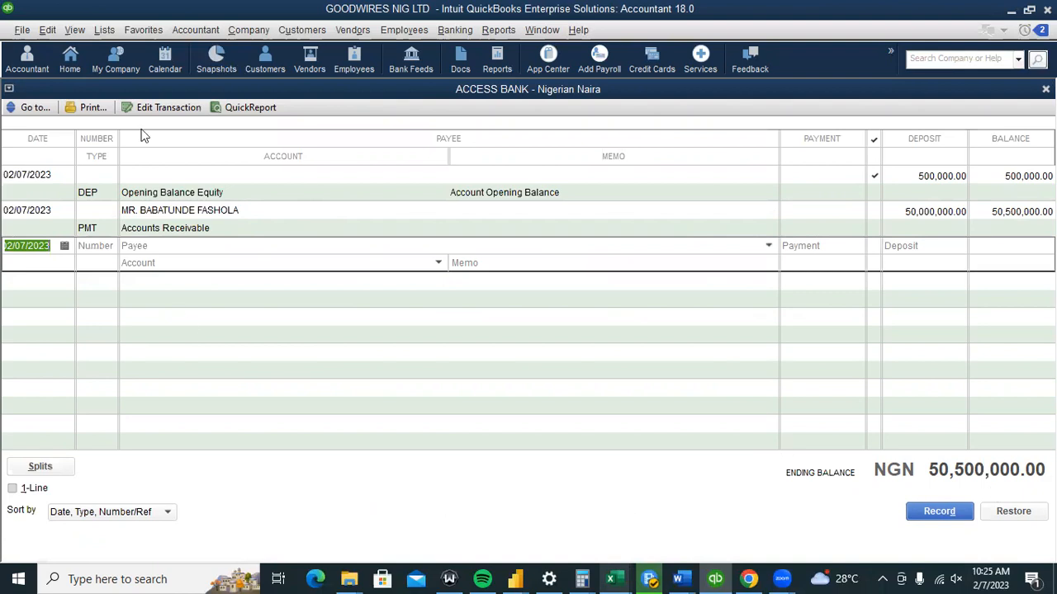
Start a reconciliation of ACCESS BANK, cancel it, and go back to the Home page.
{"action": "left_click", "coordinate": [457, 30]}
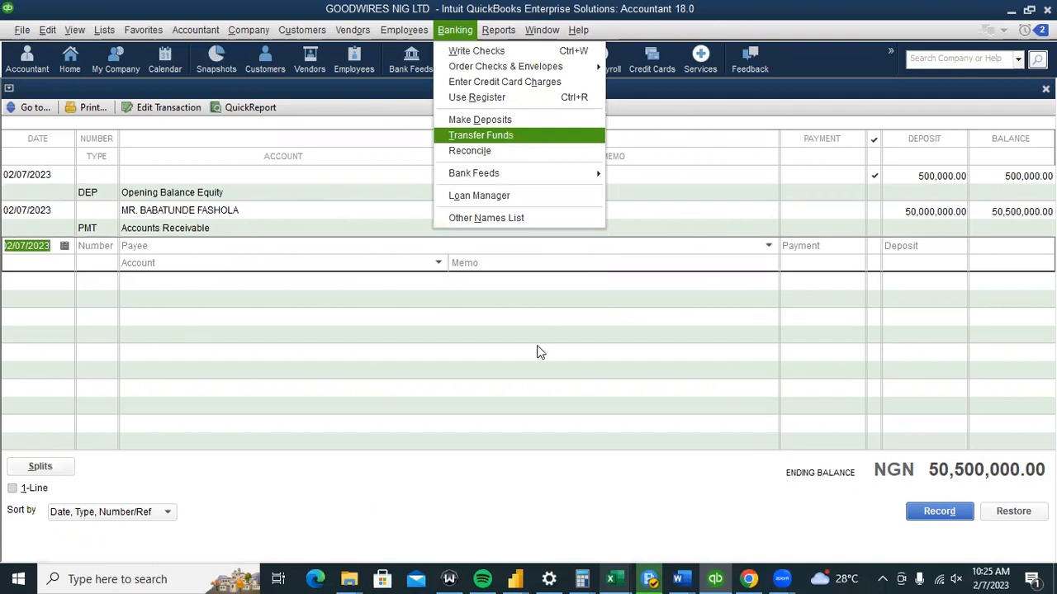
{"action": "left_click", "coordinate": [460, 151]}
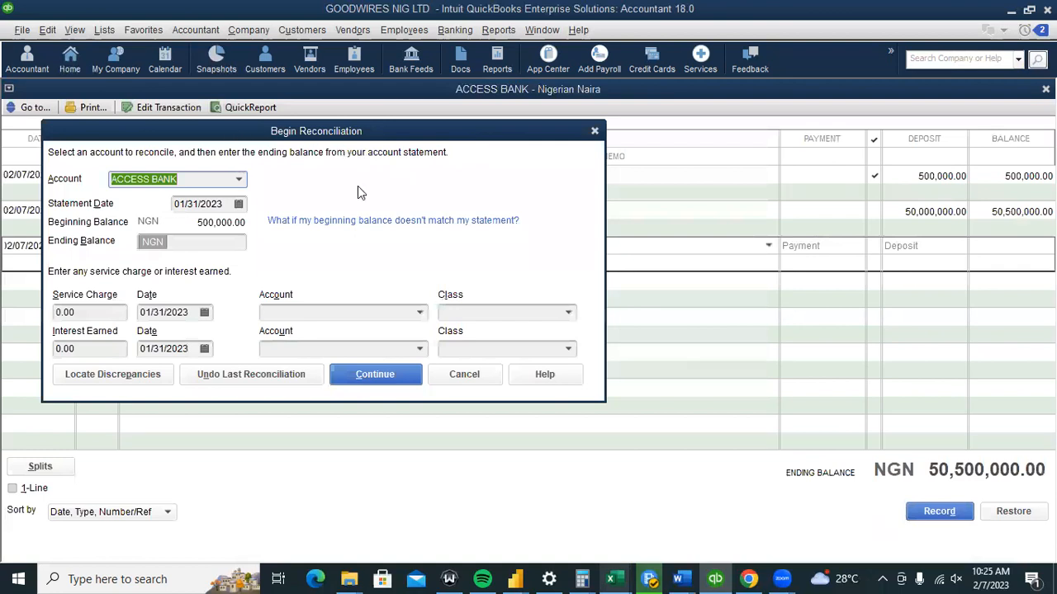
{"action": "left_click", "coordinate": [595, 134]}
{"action": "left_click", "coordinate": [72, 57]}
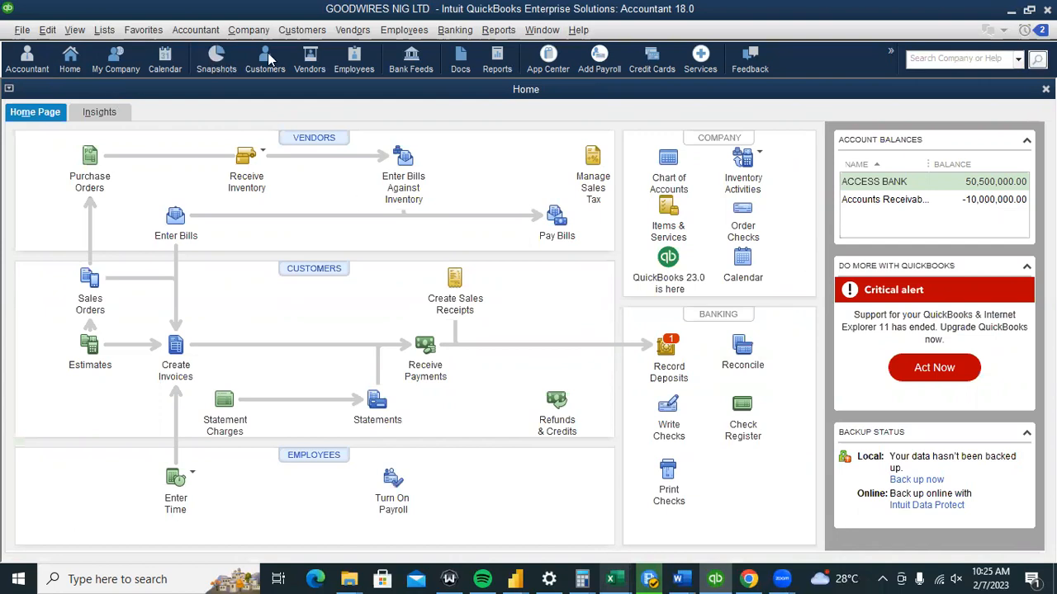
{"action": "left_click", "coordinate": [239, 55]}
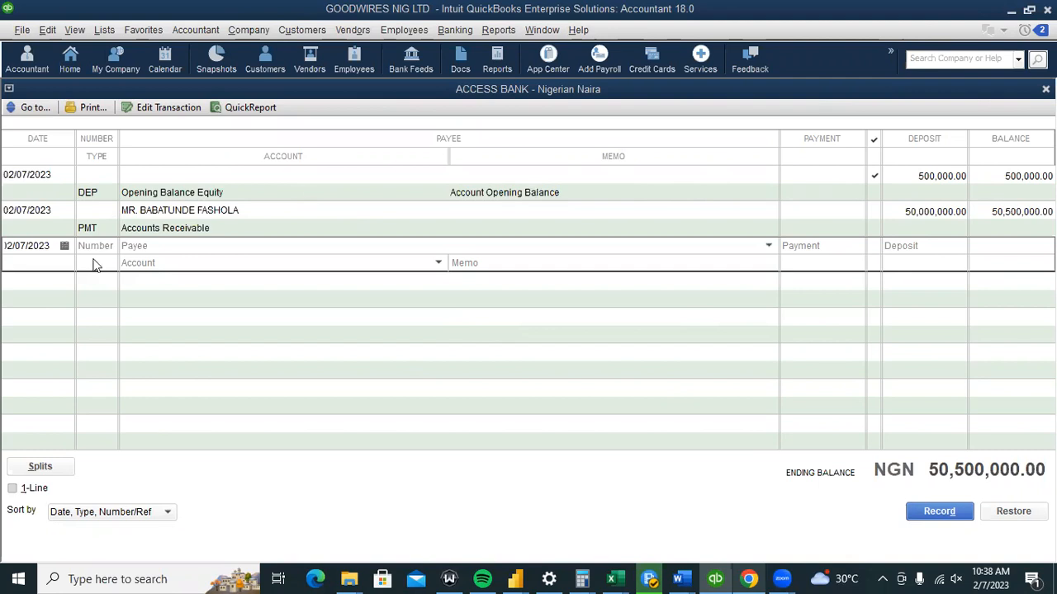
Reopen Reconcile for ACCESS BANK and cancel it again without entering an ending balance.
{"action": "left_click", "coordinate": [455, 31]}
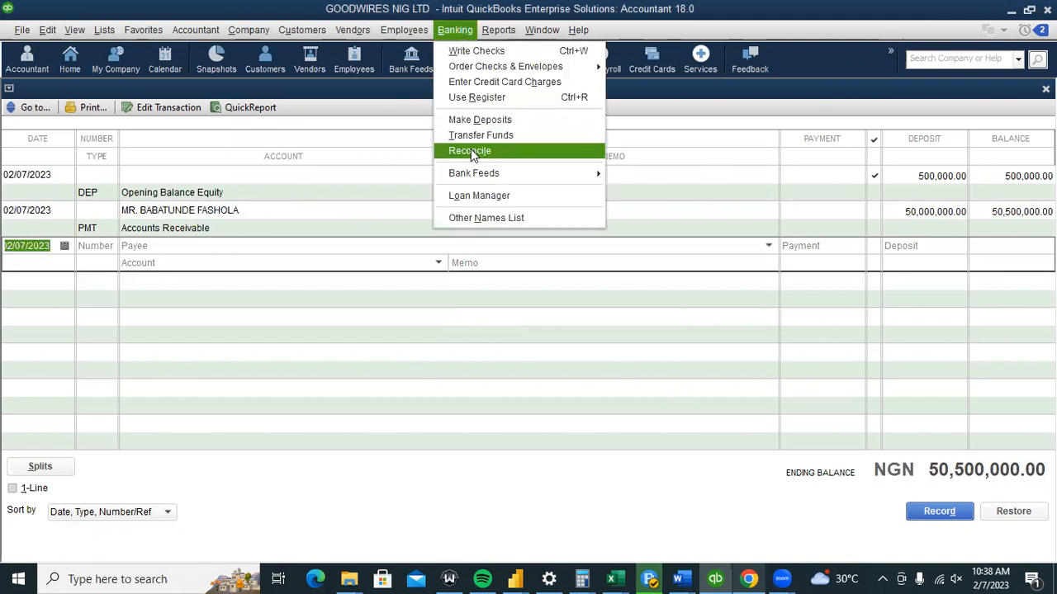
{"action": "left_click", "coordinate": [470, 151]}
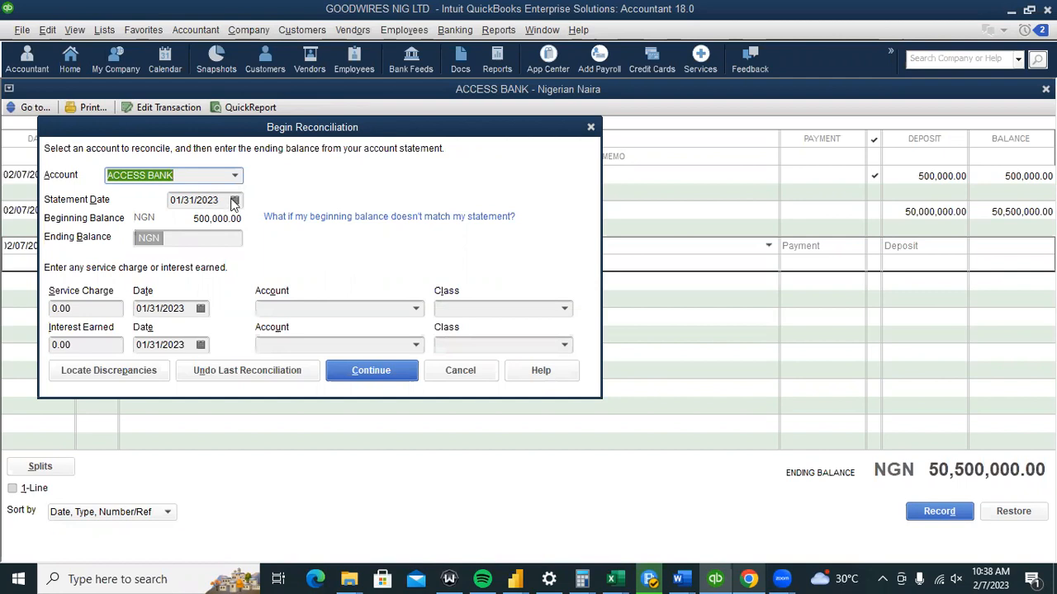
{"action": "left_click", "coordinate": [198, 237]}
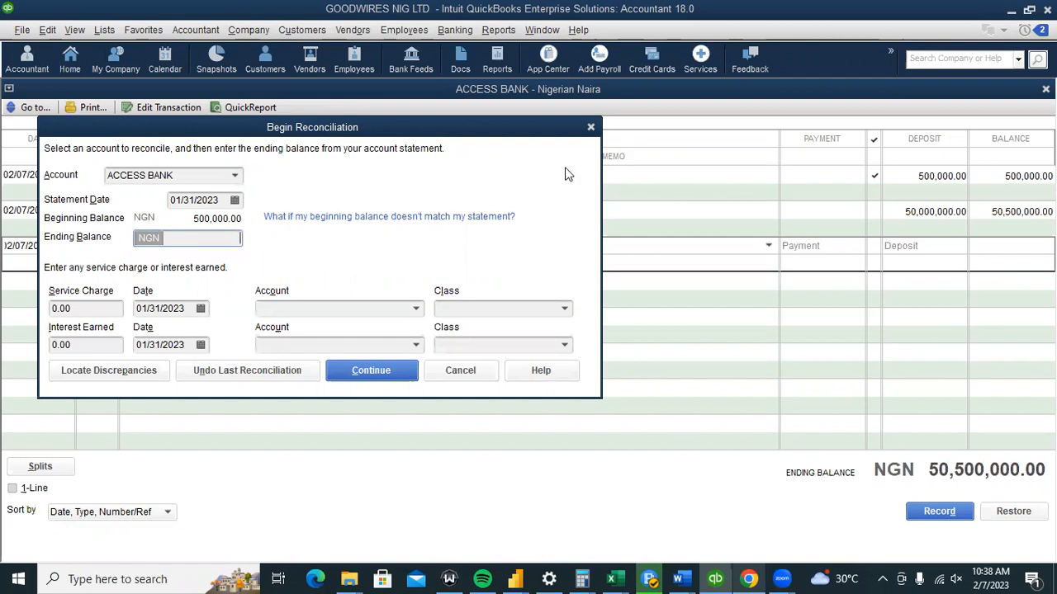
{"action": "left_click", "coordinate": [592, 128]}
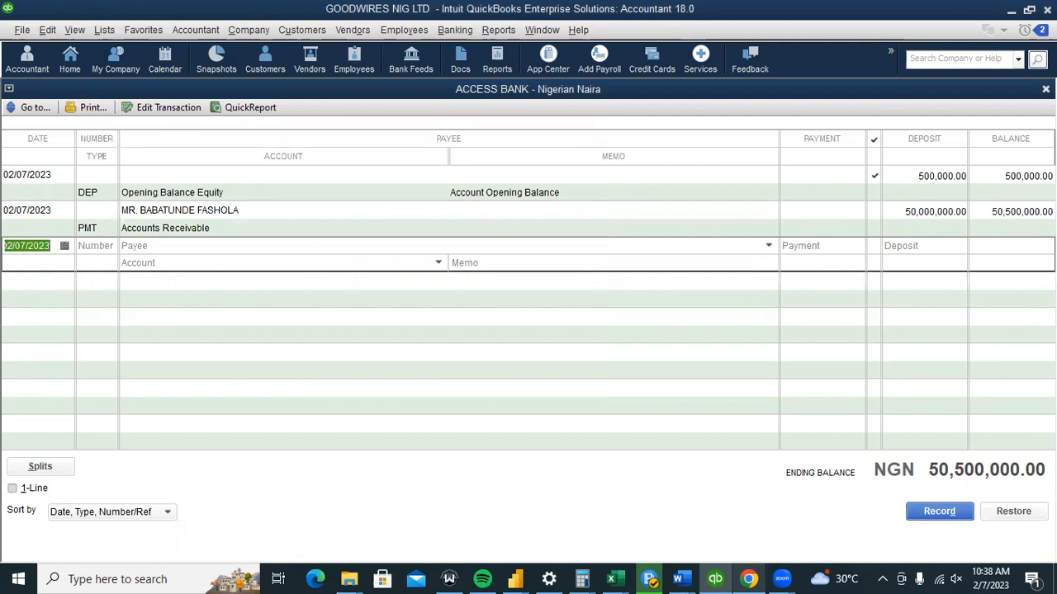
Close the ACCESS BANK register and open the Customer snapshot for the same customer.
{"action": "left_click", "coordinate": [1045, 90]}
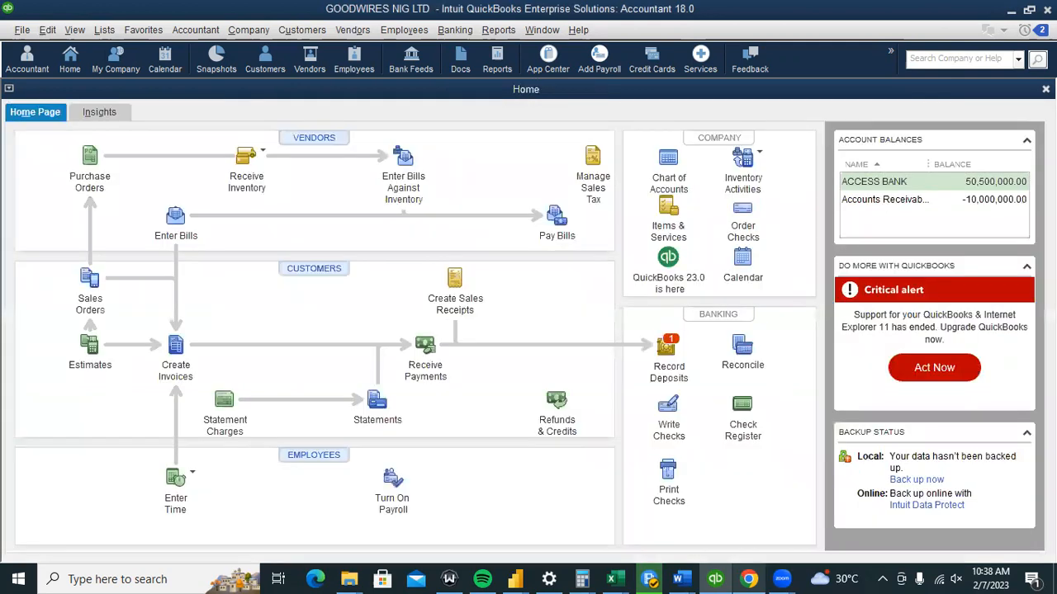
{"action": "left_click", "coordinate": [213, 56]}
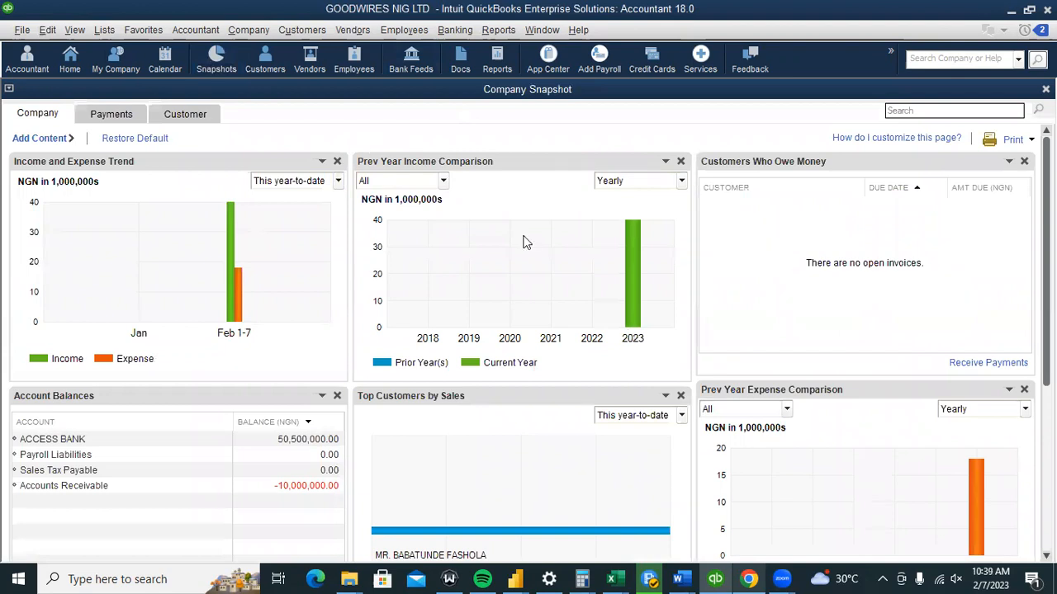
{"action": "left_click", "coordinate": [186, 113]}
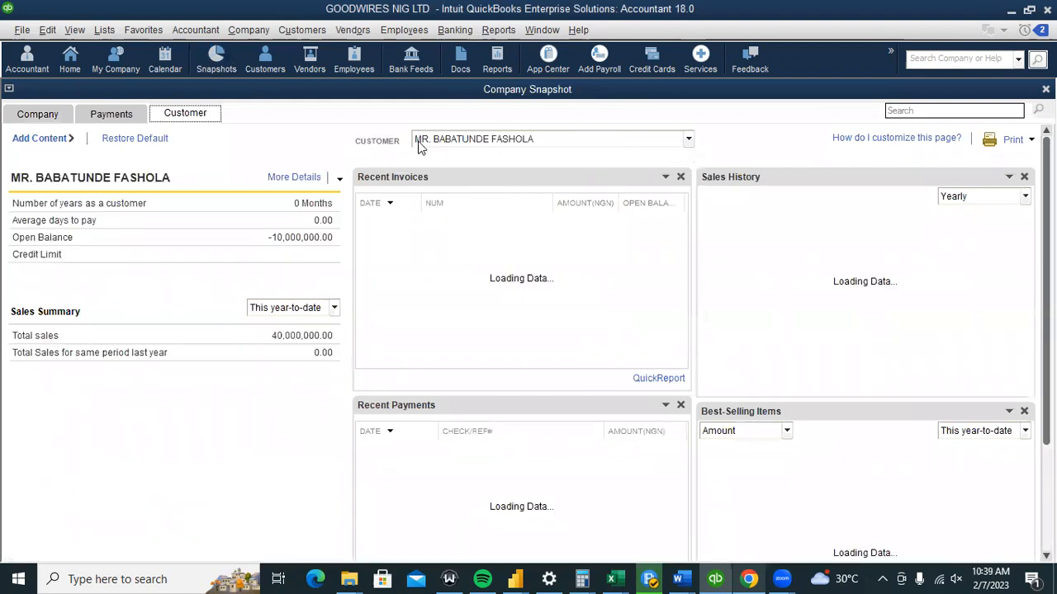
{"action": "left_click", "coordinate": [688, 139]}
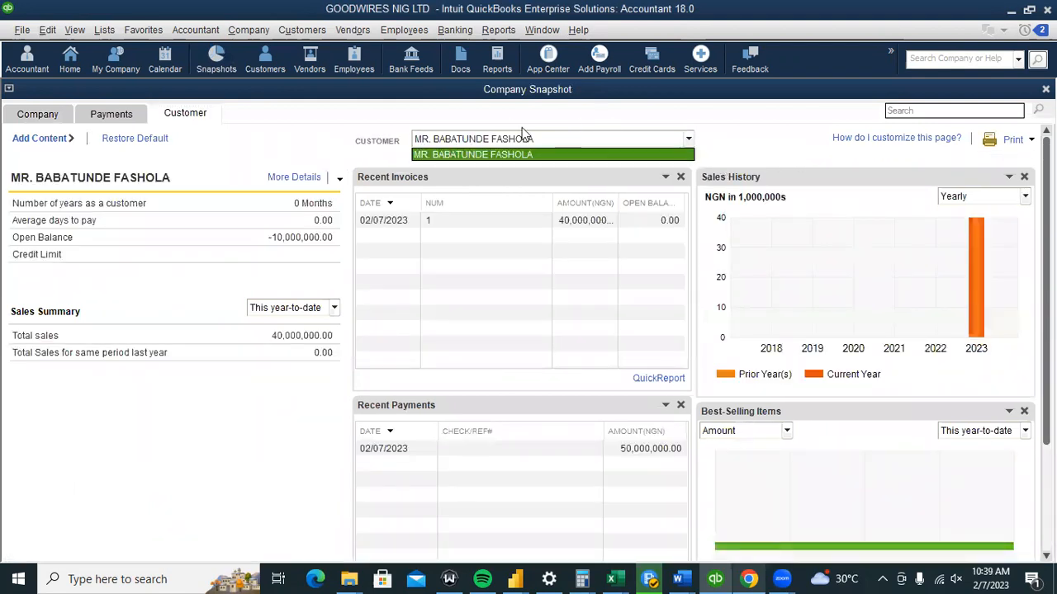
{"action": "left_click", "coordinate": [723, 129]}
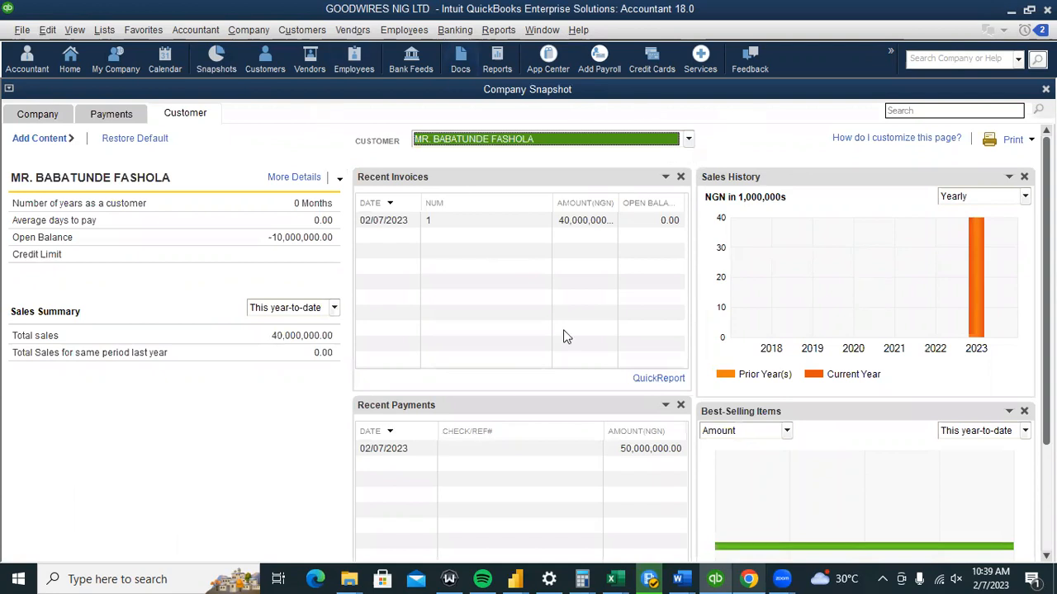
Review the customer's -10,000,000.00 open balance, then bring up the Item List.
{"action": "left_click", "coordinate": [184, 234]}
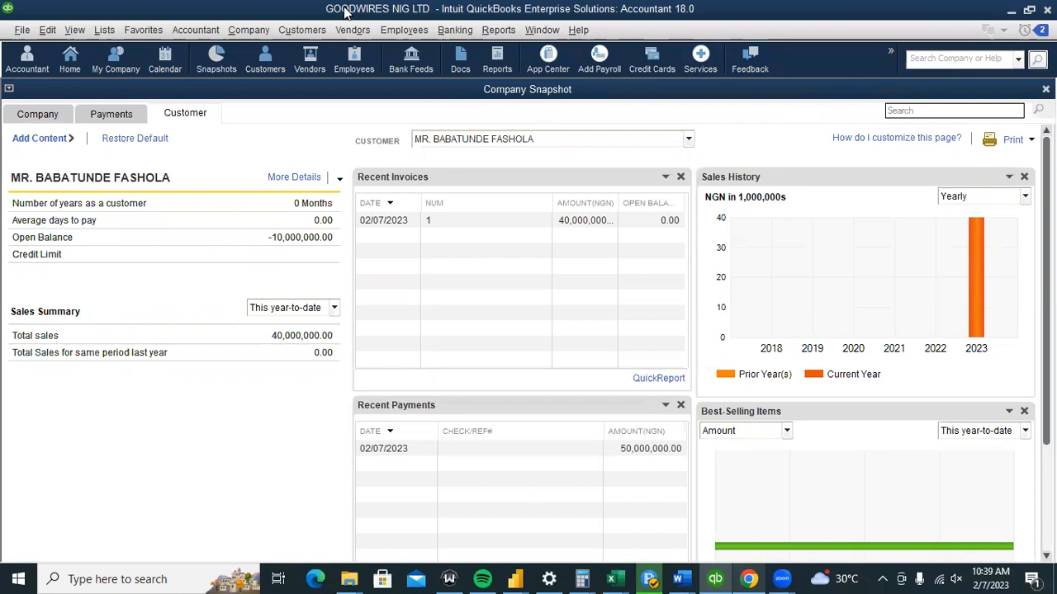
{"action": "left_click", "coordinate": [104, 30]}
{"action": "left_click", "coordinate": [115, 66]}
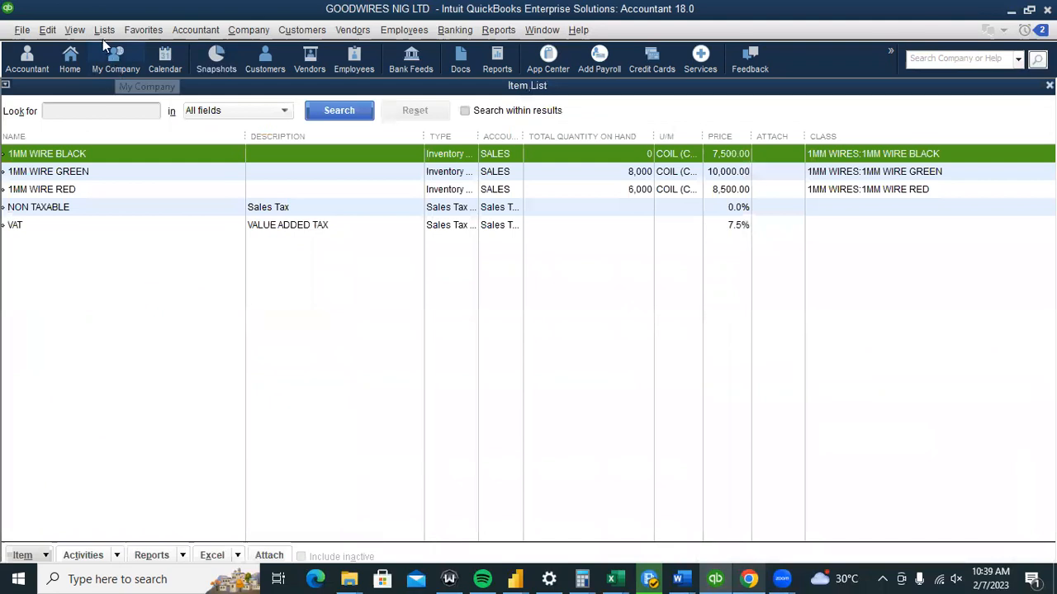
Run the Inventory Stock Status by Item report for February 1–7, 2023, widening the item-name column.
{"action": "left_click", "coordinate": [99, 30]}
{"action": "left_click", "coordinate": [114, 67]}
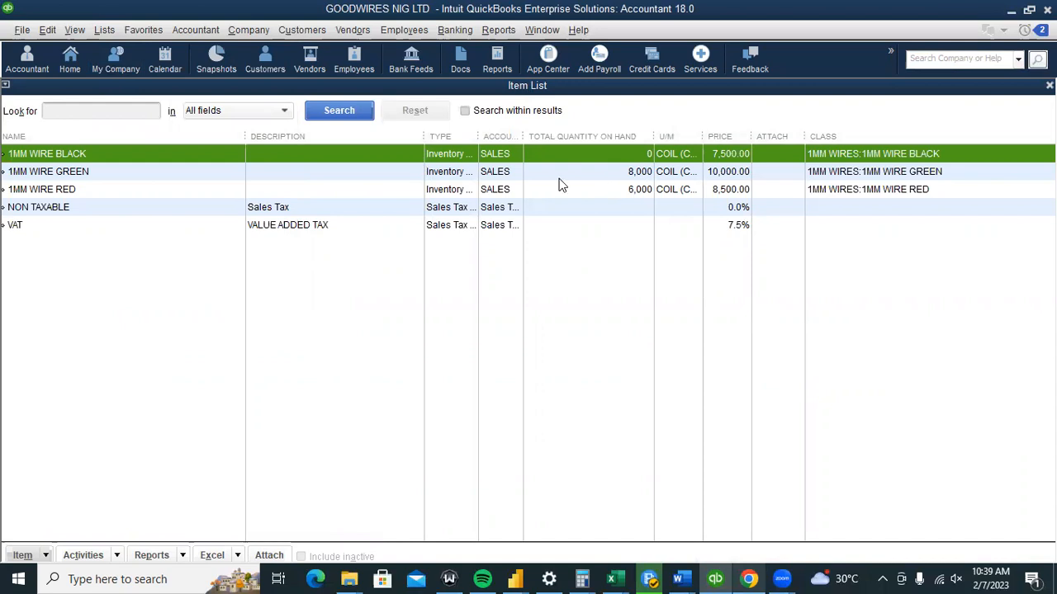
{"action": "left_click", "coordinate": [478, 34]}
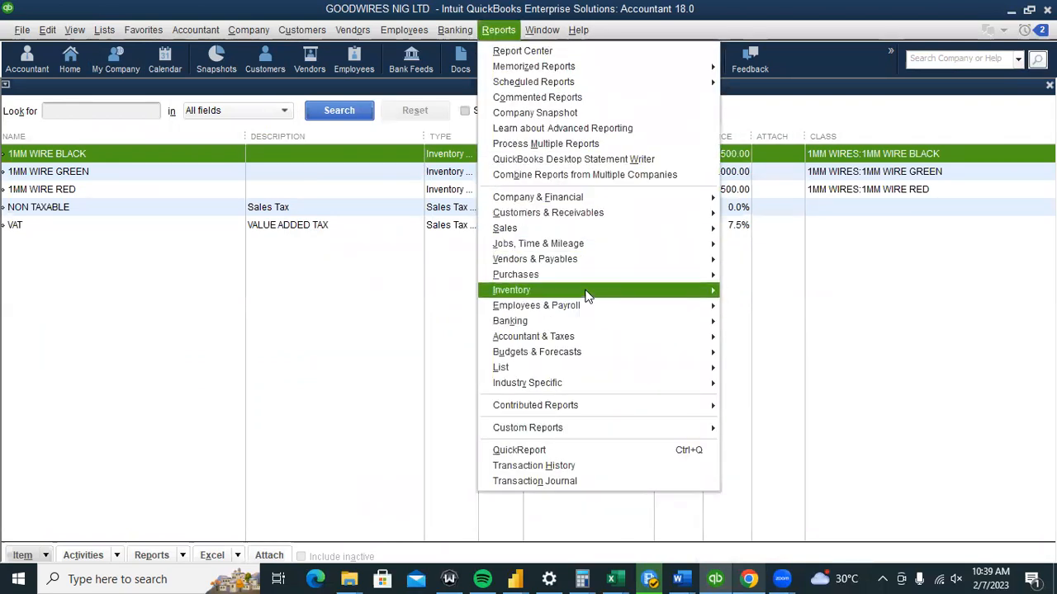
{"action": "mouse_move", "coordinate": [589, 290]}
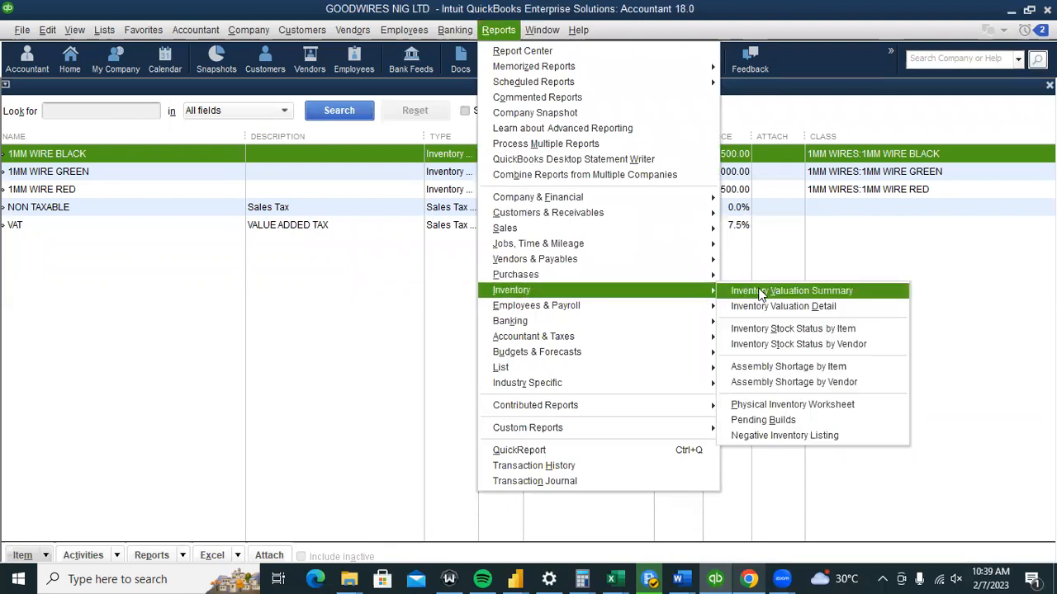
{"action": "left_click", "coordinate": [779, 328]}
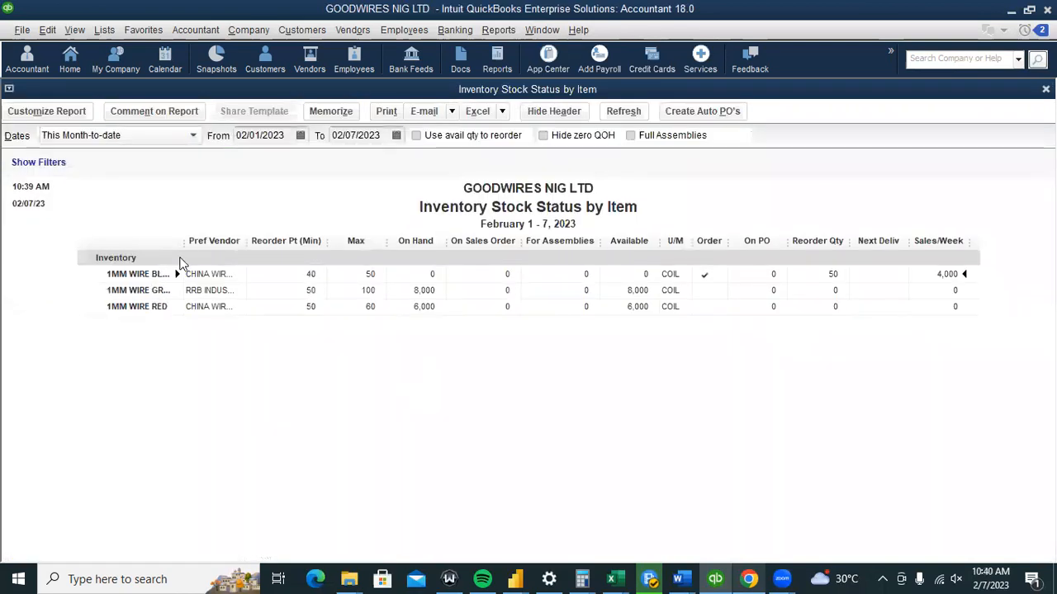
{"action": "left_click_drag", "start_coordinate": [183, 245], "coordinate": [218, 257]}
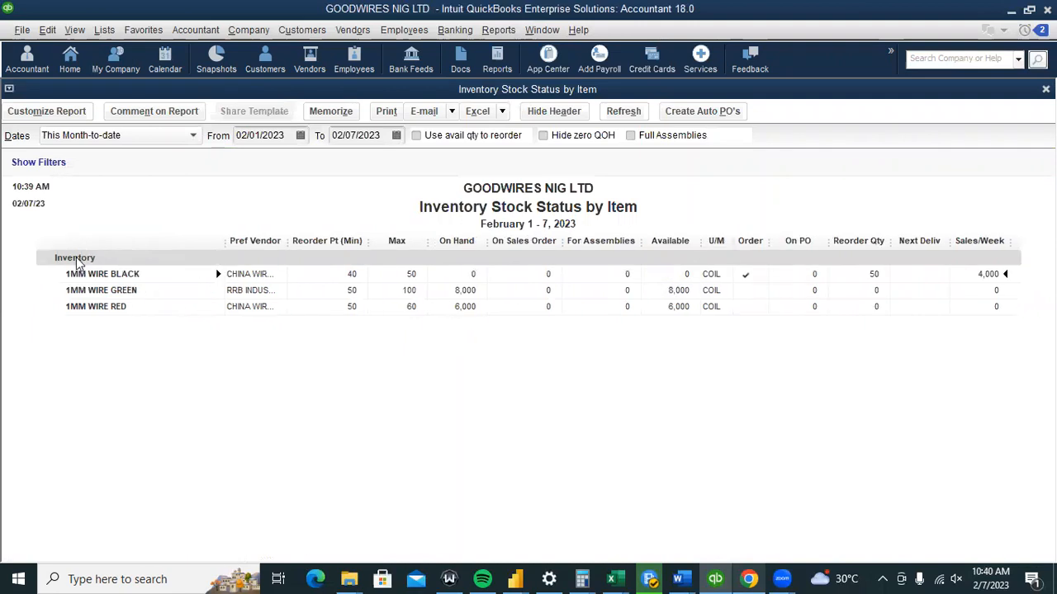
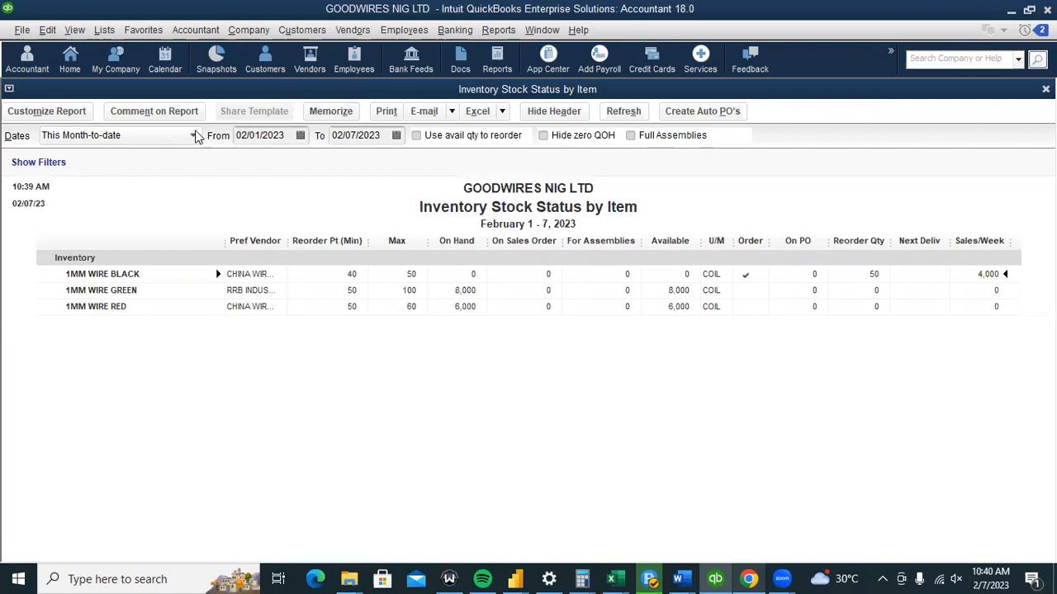
Set the Inventory Stock Status by Item dates to All, showing 28,000 weekly sales for 1MM WIRE BLACK.
{"action": "left_click", "coordinate": [193, 138]}
{"action": "left_click", "coordinate": [57, 156]}
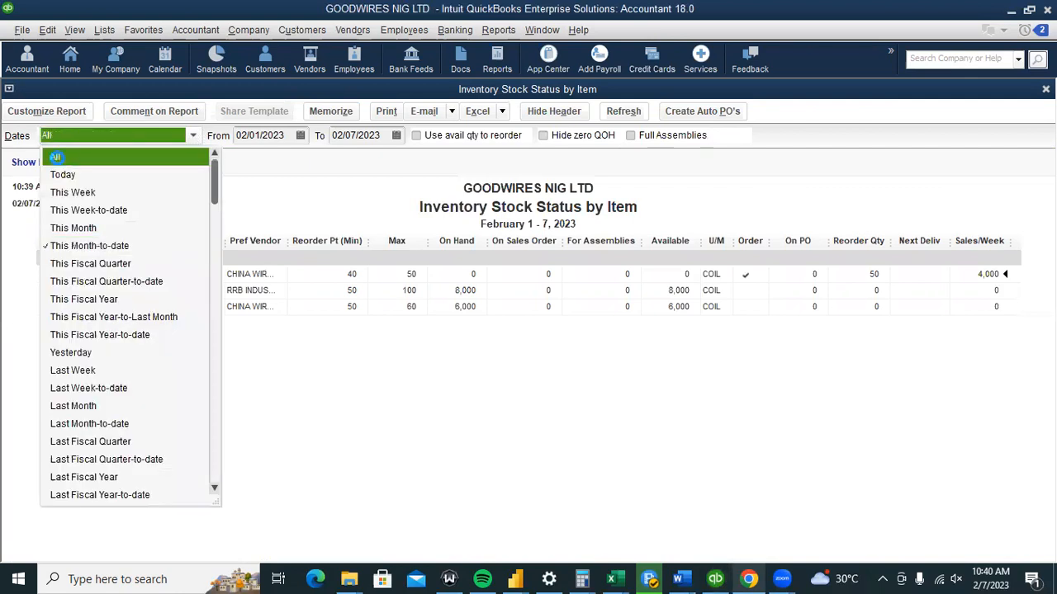
{"action": "left_click", "coordinate": [192, 137]}
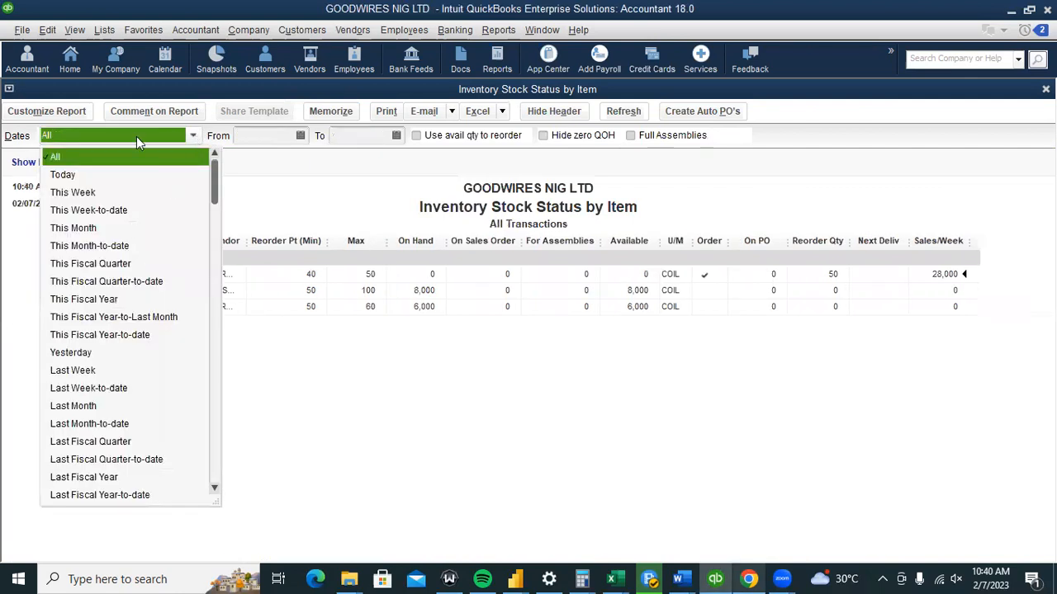
{"action": "left_click", "coordinate": [347, 221]}
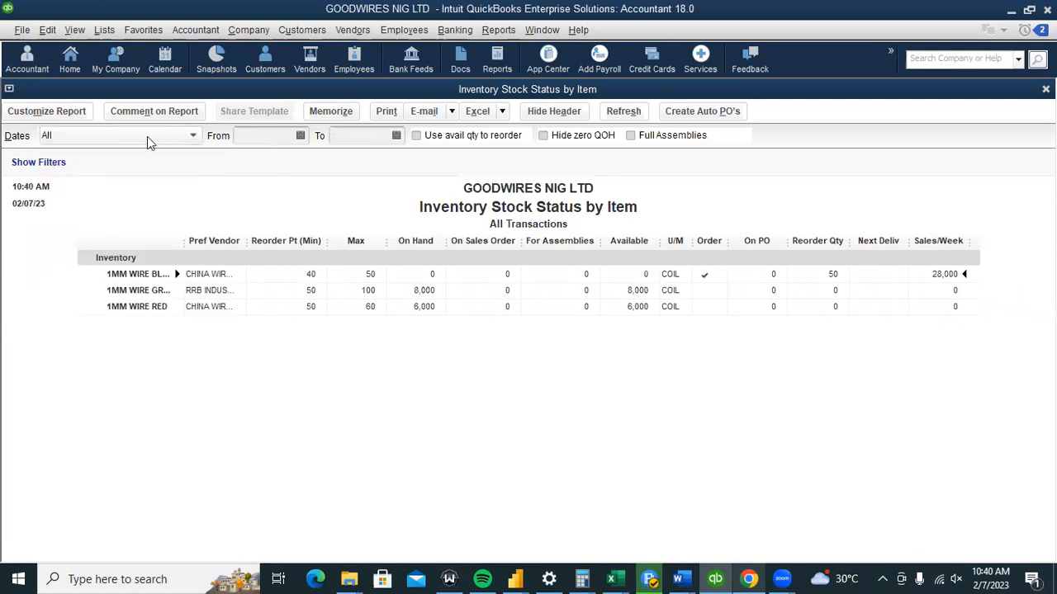
{"action": "left_click", "coordinate": [270, 137]}
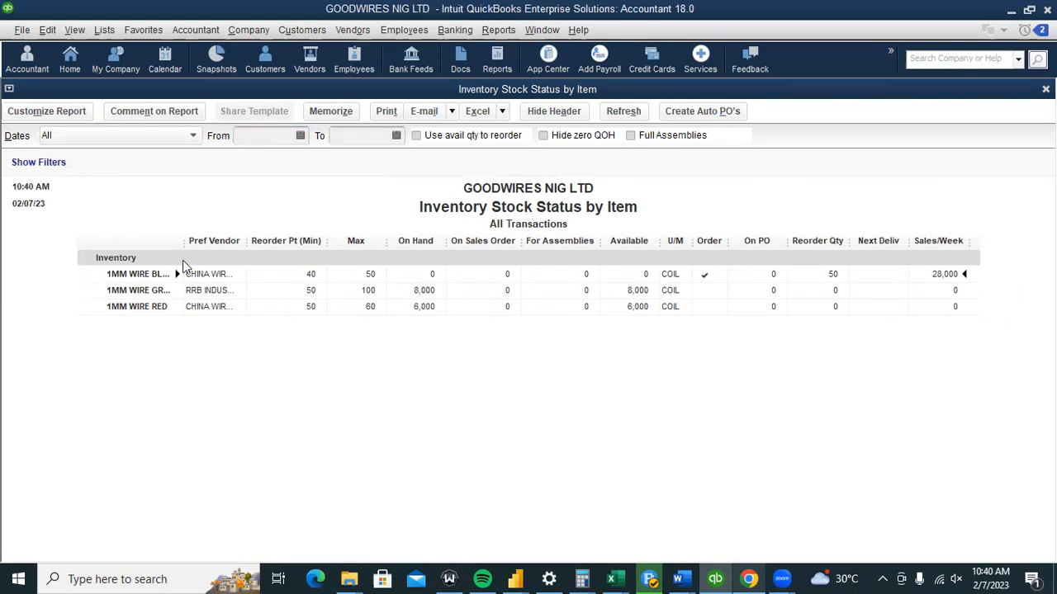
Run the Inventory Valuation Summary as of February 7, 2023: 14,000 coils worth 96,200,000.00.
{"action": "left_click", "coordinate": [498, 31]}
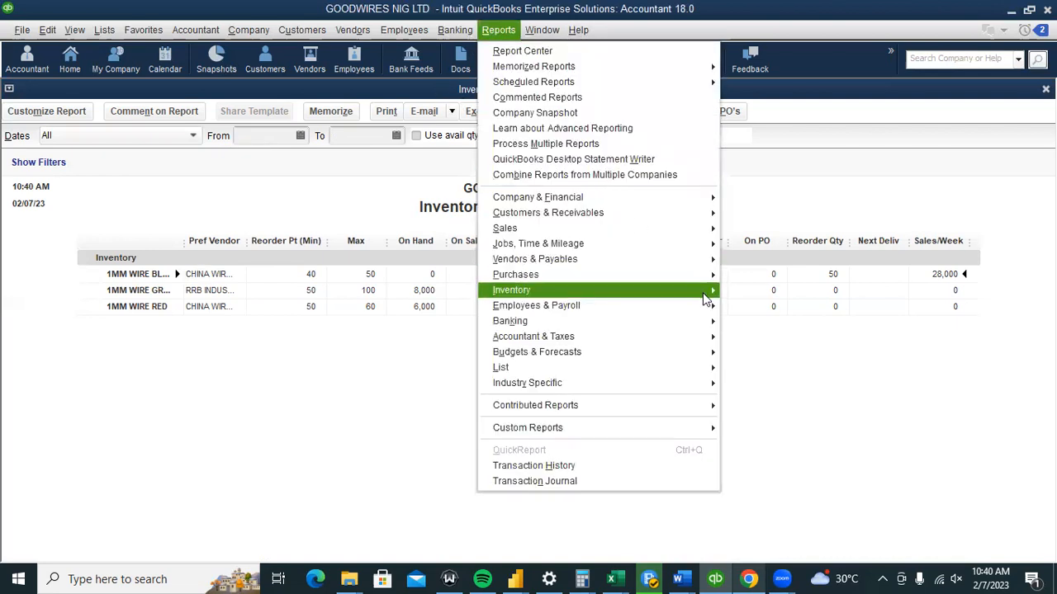
{"action": "mouse_move", "coordinate": [717, 292]}
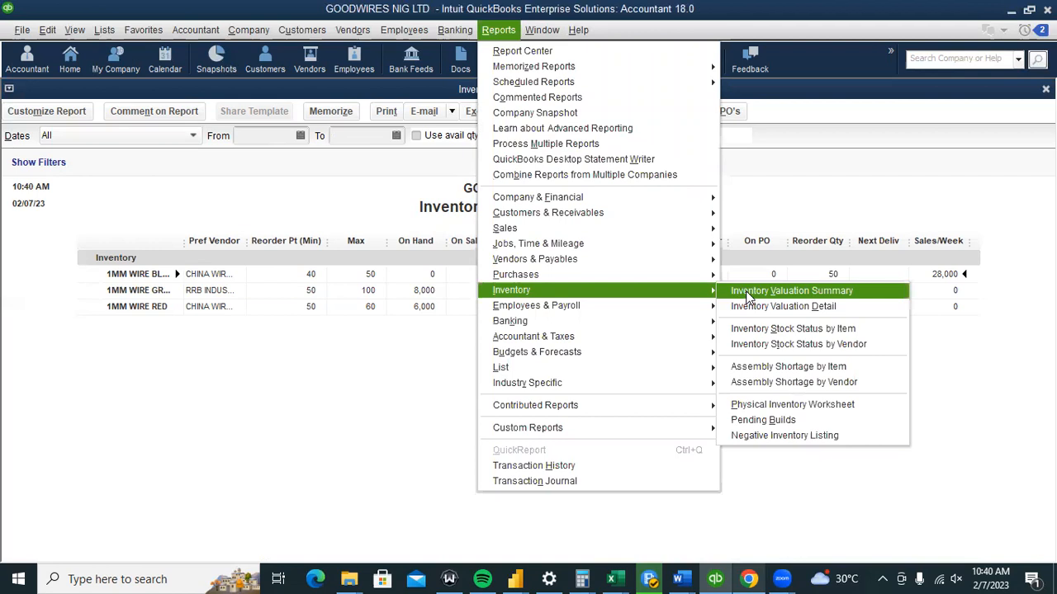
{"action": "left_click", "coordinate": [750, 294]}
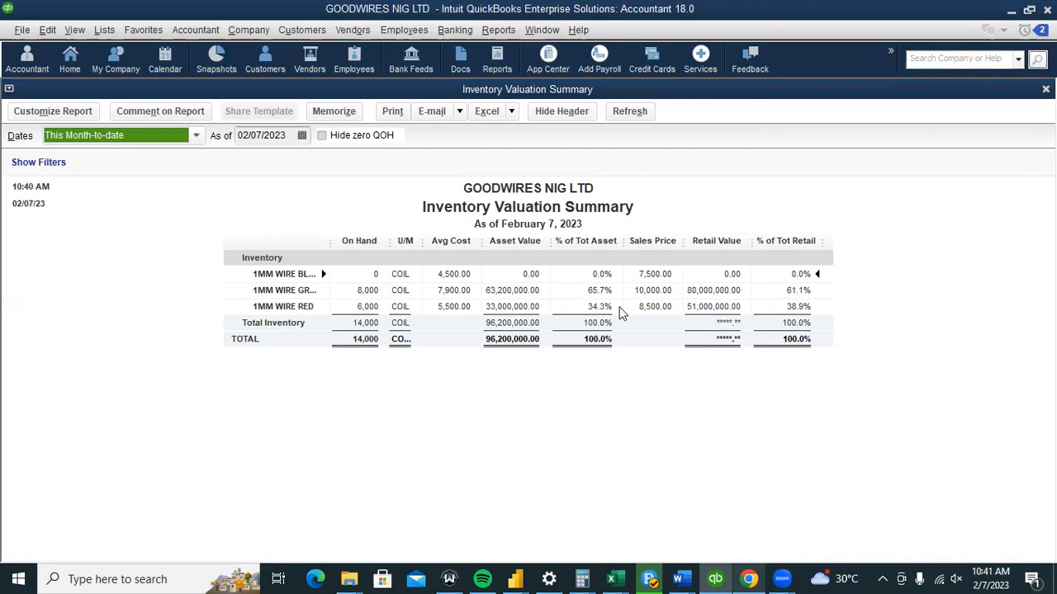
{"action": "left_click", "coordinate": [656, 399]}
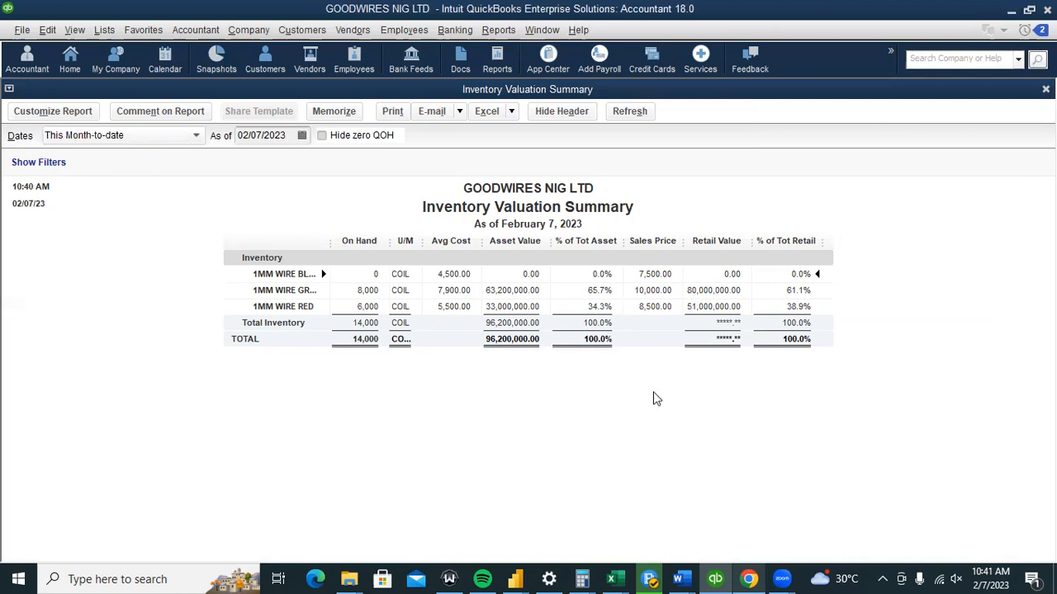
{"action": "left_click", "coordinate": [498, 30]}
{"action": "mouse_move", "coordinate": [669, 197]}
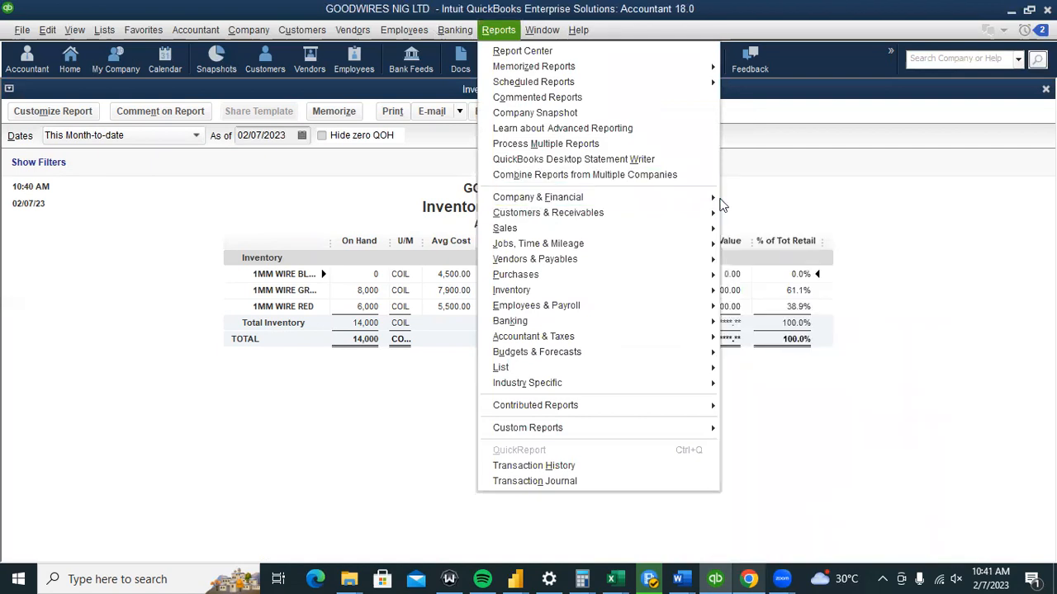
Open the standard Profit & Loss for February 1–7, 2023, showing 22,000,000.00 net income.
{"action": "mouse_move", "coordinate": [700, 202]}
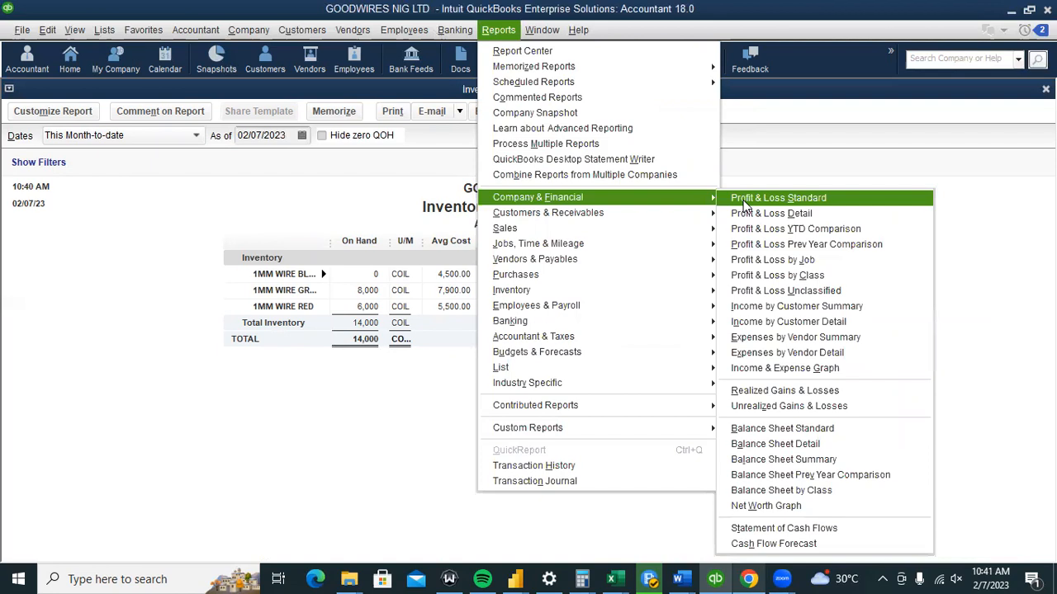
{"action": "left_click", "coordinate": [746, 205]}
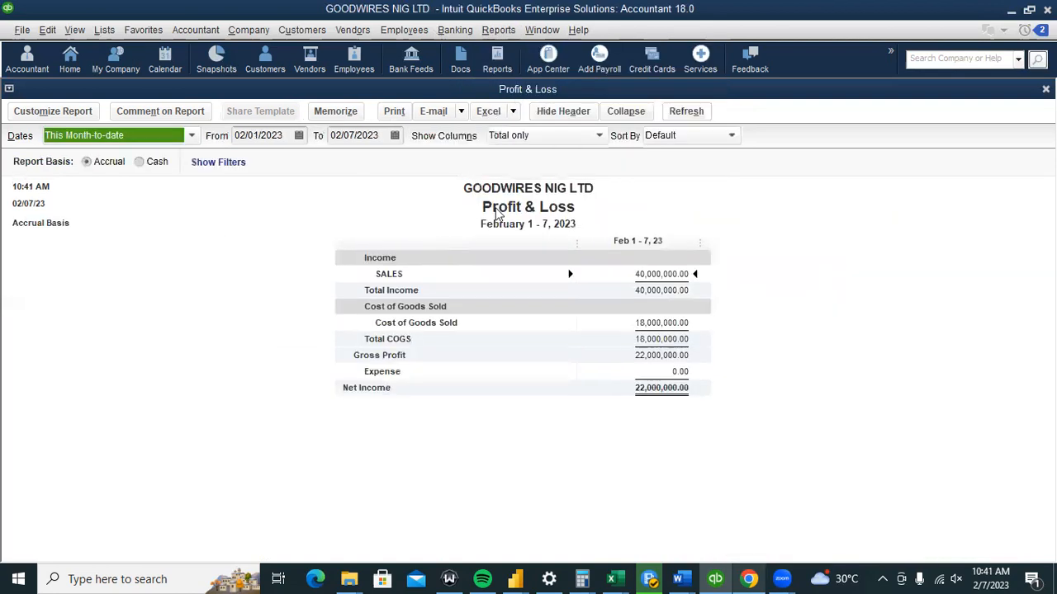
{"action": "left_click", "coordinate": [731, 312]}
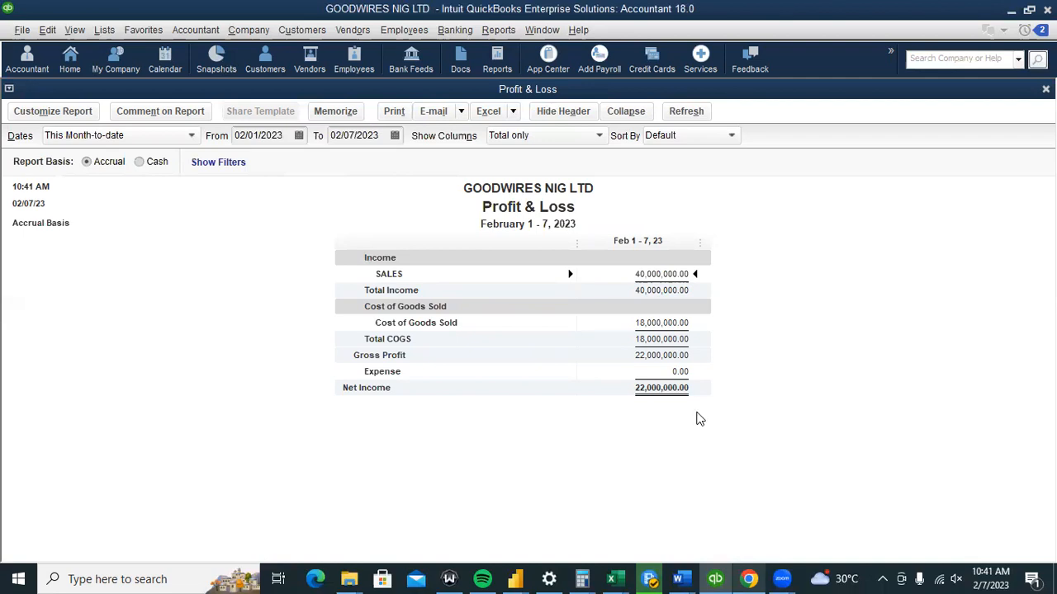
Open the Balance Sheet Detail report from Company & Financial reports.
{"action": "left_click", "coordinate": [491, 34]}
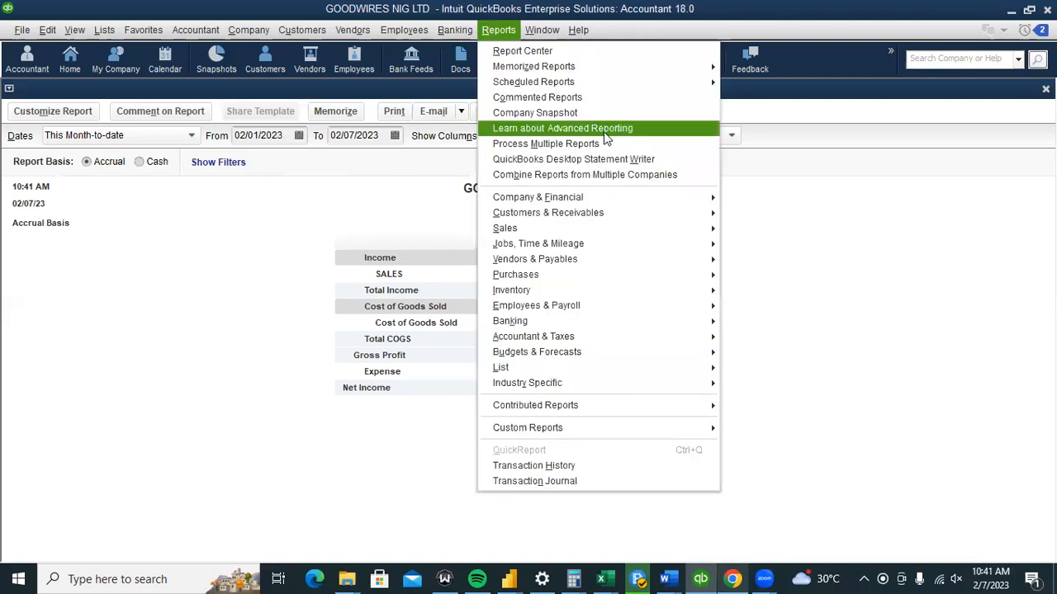
{"action": "mouse_move", "coordinate": [694, 199]}
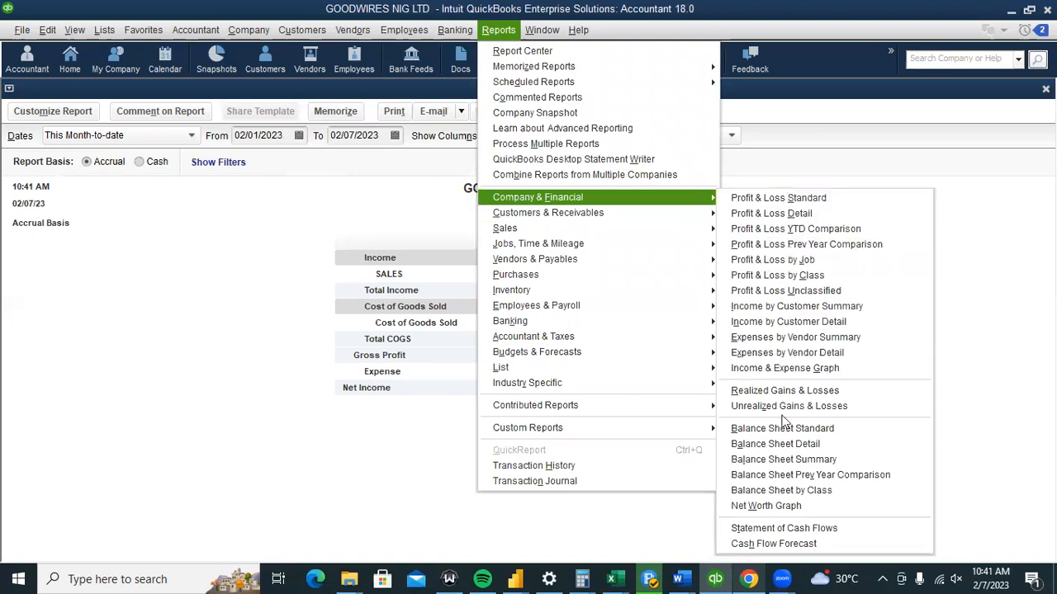
{"action": "left_click", "coordinate": [779, 440]}
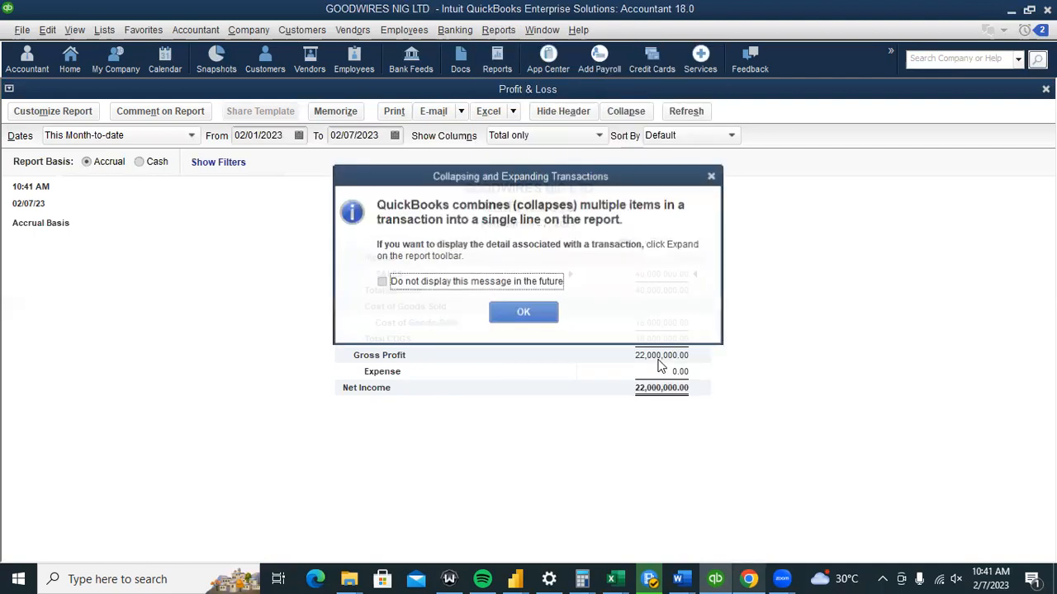
Dismiss the collapsing-transactions message and expand the Balance Sheet Detail transactions.
{"action": "left_click", "coordinate": [531, 319]}
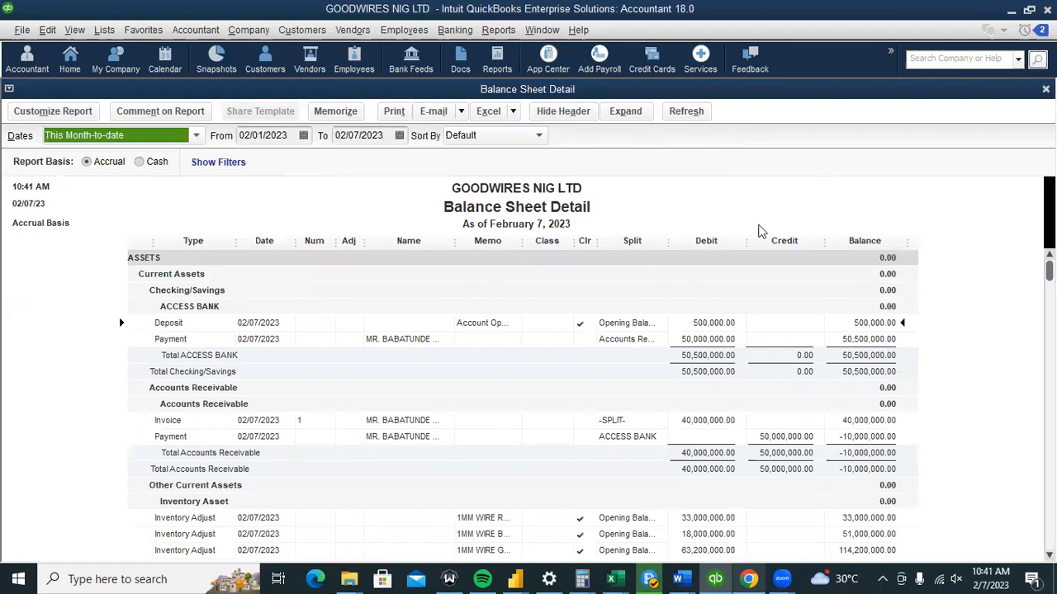
{"action": "left_click", "coordinate": [625, 113]}
{"action": "left_click", "coordinate": [625, 113]}
{"action": "left_click", "coordinate": [625, 113]}
Scroll through the Balance Sheet Detail, collapse it, and check total assets of 136,700,000.00.
{"action": "scroll", "coordinate": [118, 269], "scroll_direction": "down", "scroll_amount": 5}
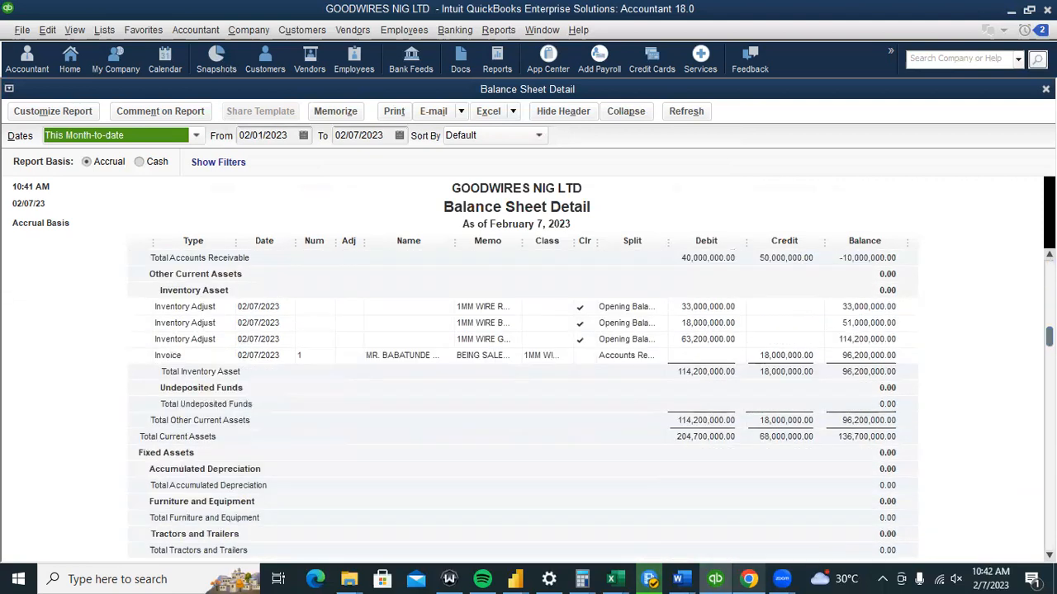
{"action": "scroll", "coordinate": [528, 405], "scroll_direction": "down", "scroll_amount": 5}
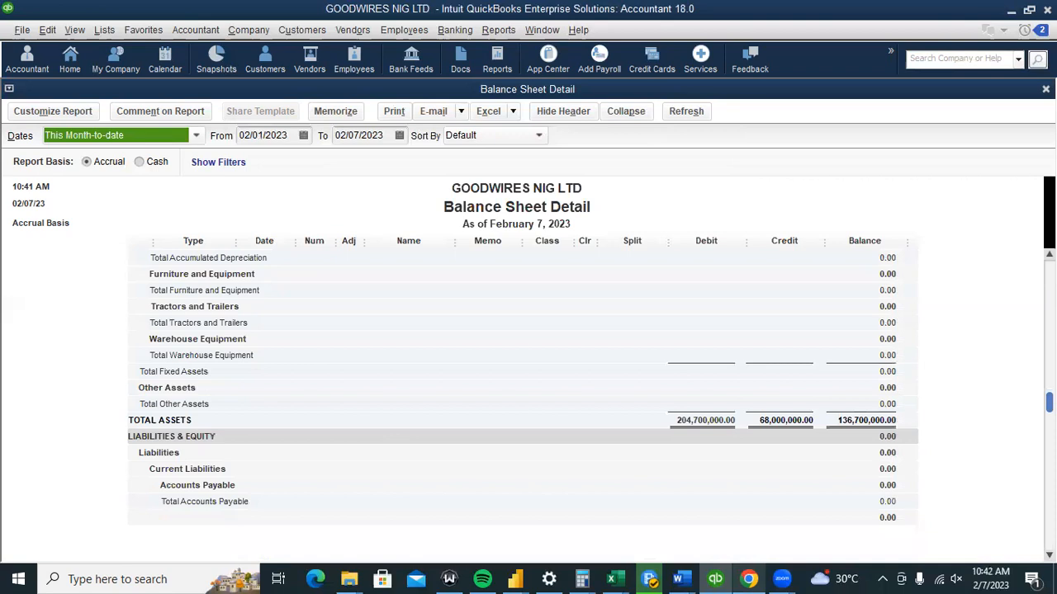
{"action": "scroll", "coordinate": [529, 405], "scroll_direction": "down", "scroll_amount": 8}
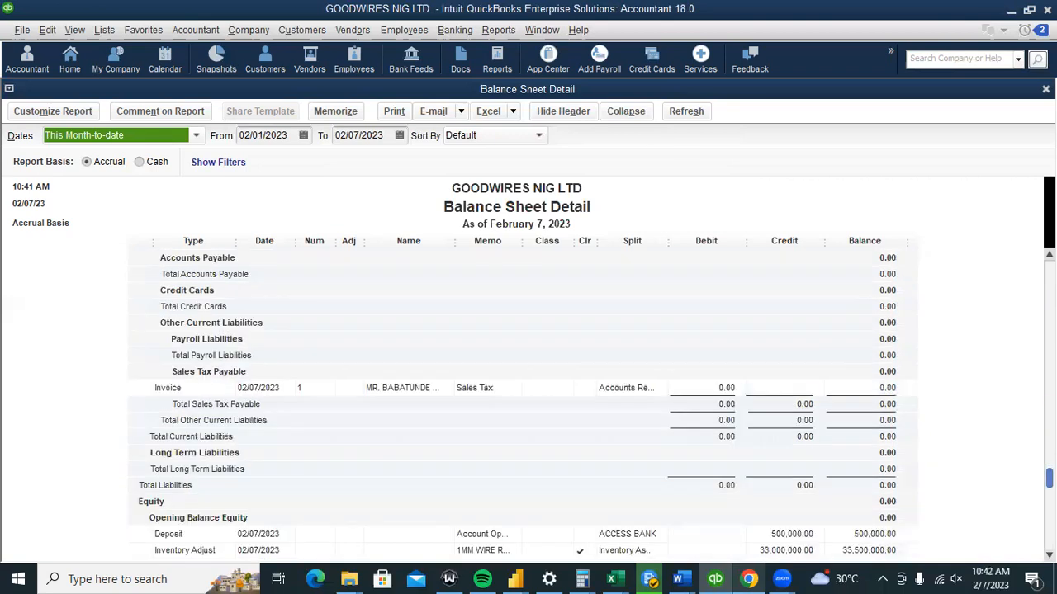
{"action": "scroll", "coordinate": [917, 325], "scroll_direction": "down", "scroll_amount": 1}
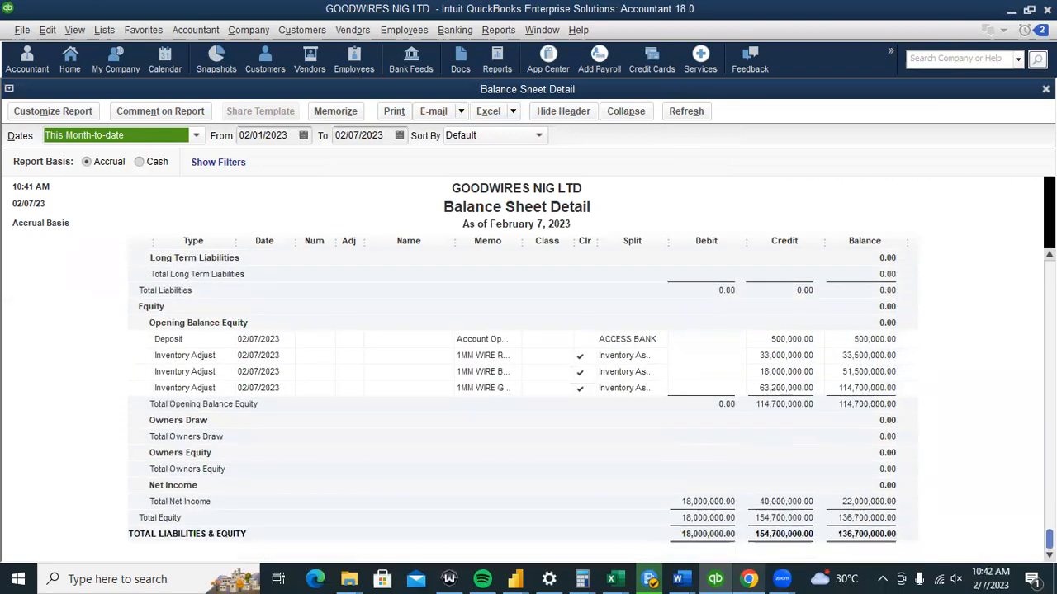
{"action": "left_click", "coordinate": [627, 113]}
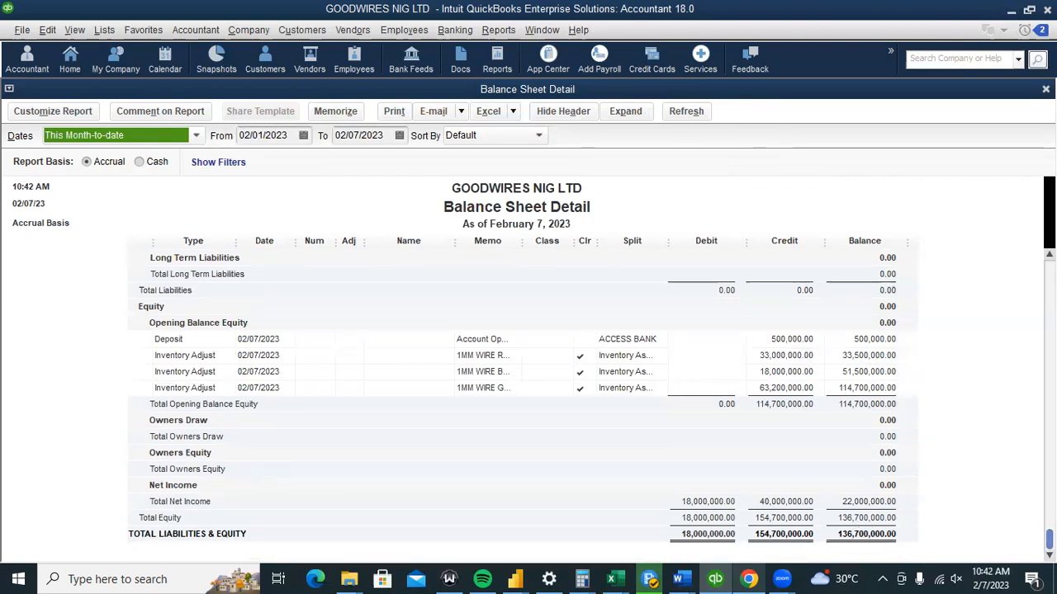
{"action": "scroll", "coordinate": [591, 404], "scroll_direction": "up", "scroll_amount": 5}
{"action": "scroll", "coordinate": [843, 432], "scroll_direction": "up", "scroll_amount": 7}
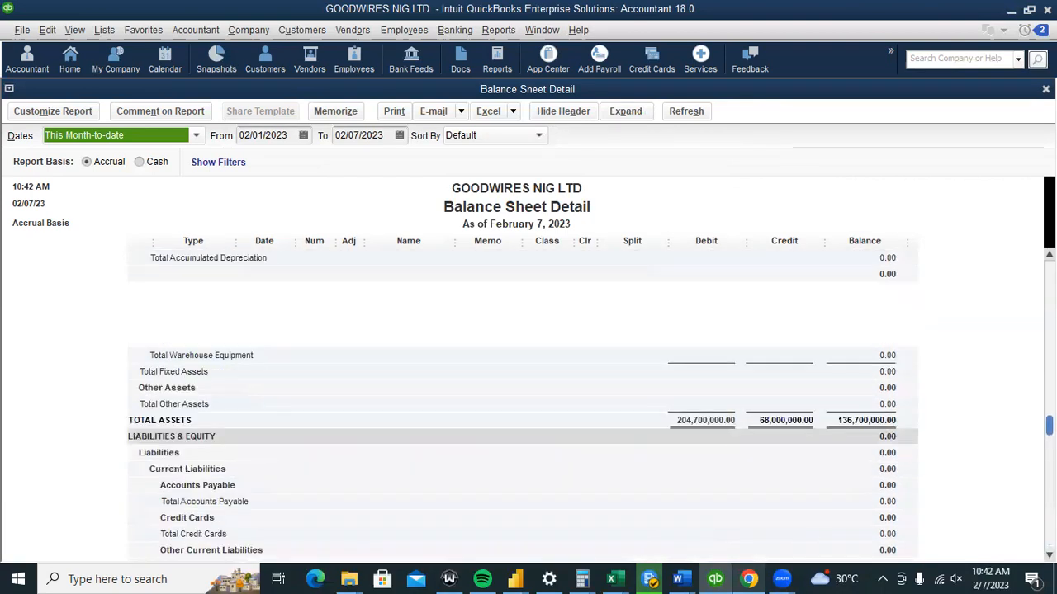
{"action": "scroll", "coordinate": [844, 432], "scroll_direction": "down", "scroll_amount": 3}
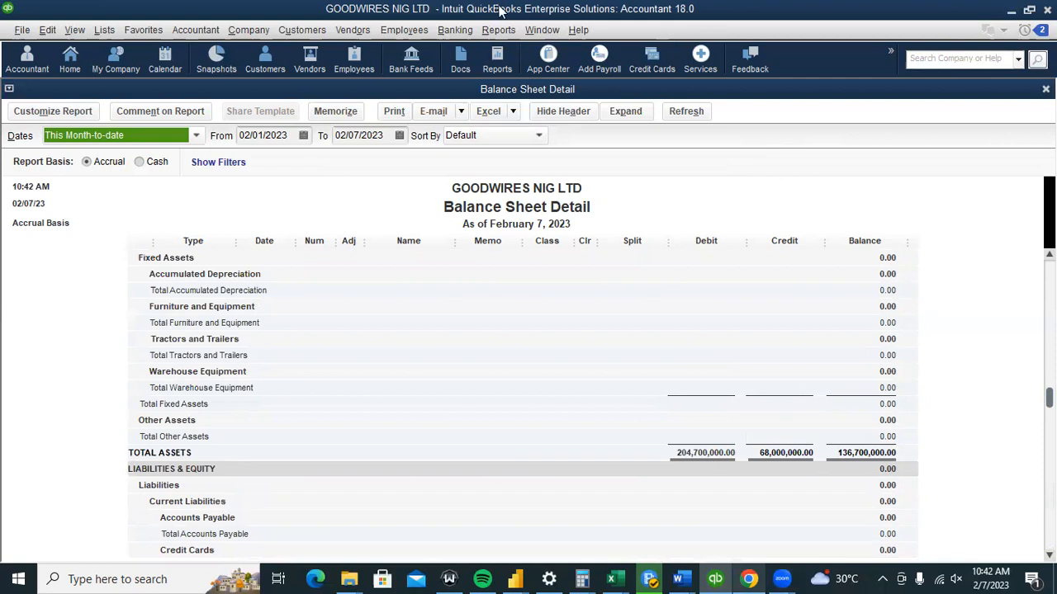
{"action": "left_click", "coordinate": [492, 30]}
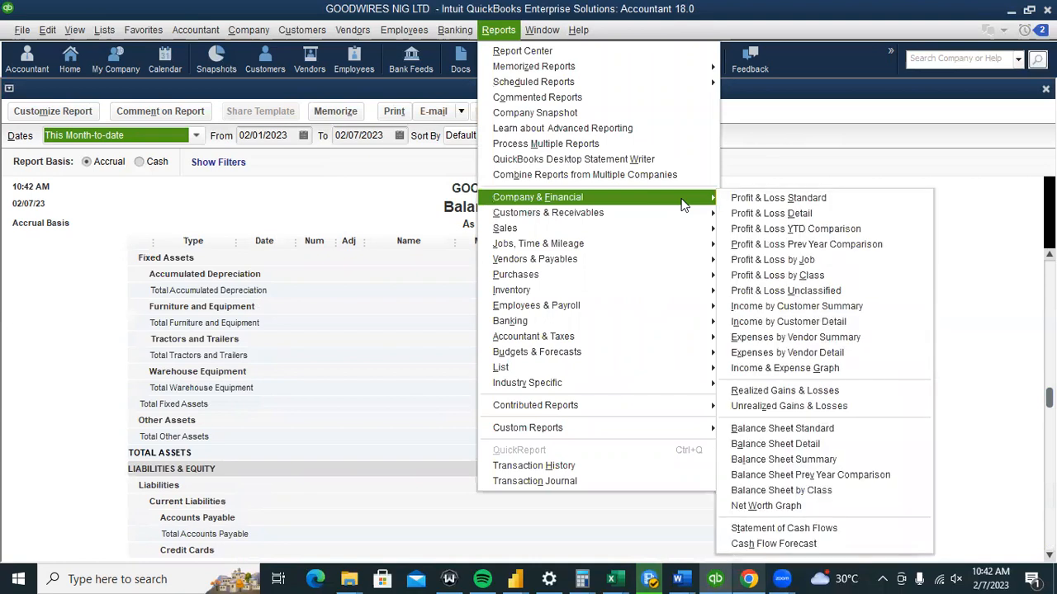
Open the Statement of Cash Flows, then the Trial Balance report.
{"action": "left_click", "coordinate": [812, 528]}
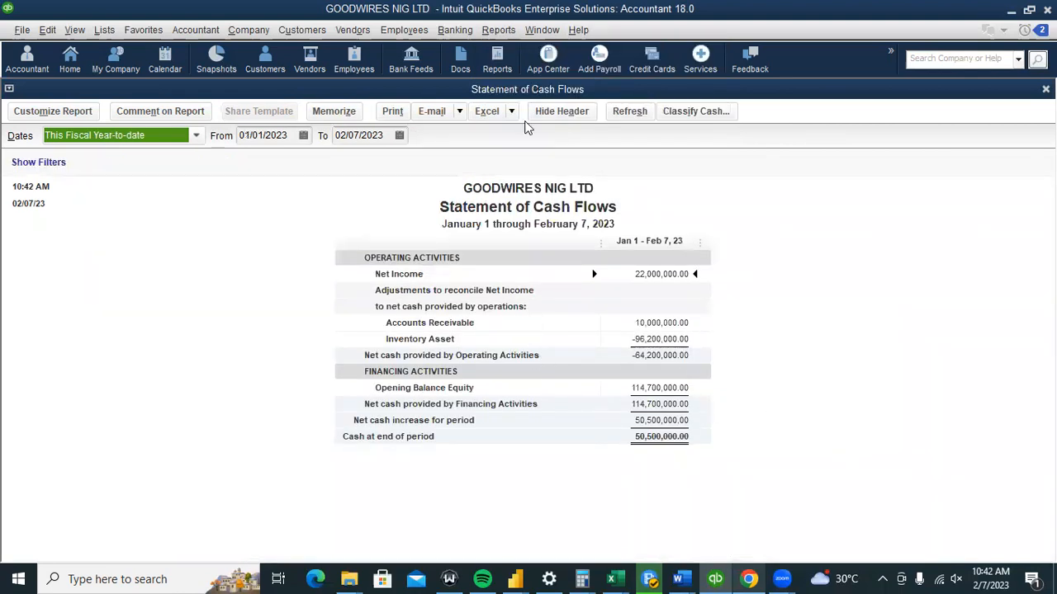
{"action": "left_click", "coordinate": [498, 31]}
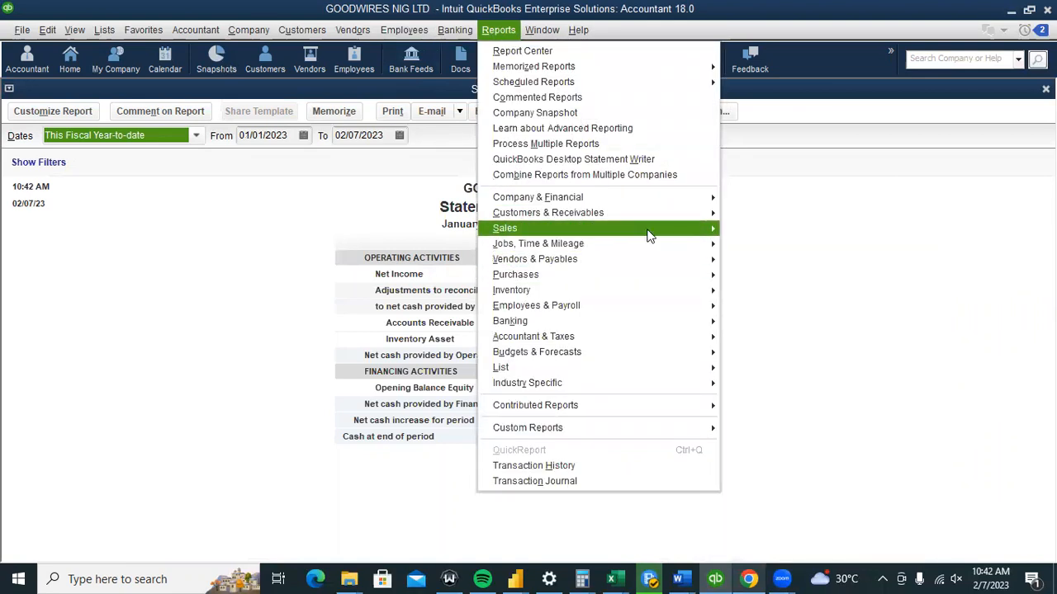
{"action": "mouse_move", "coordinate": [616, 336]}
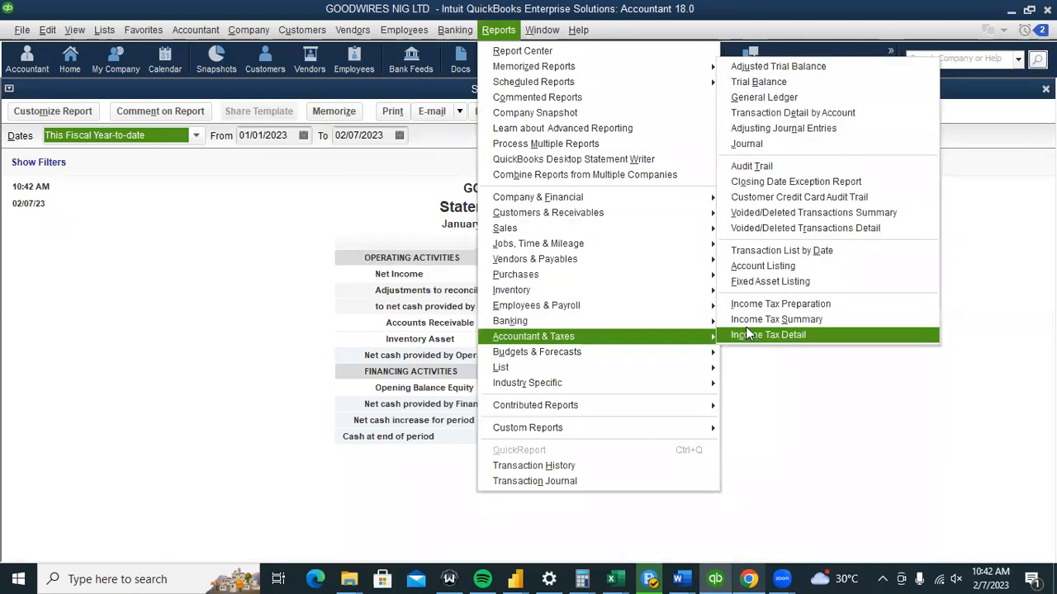
{"action": "left_click", "coordinate": [746, 82]}
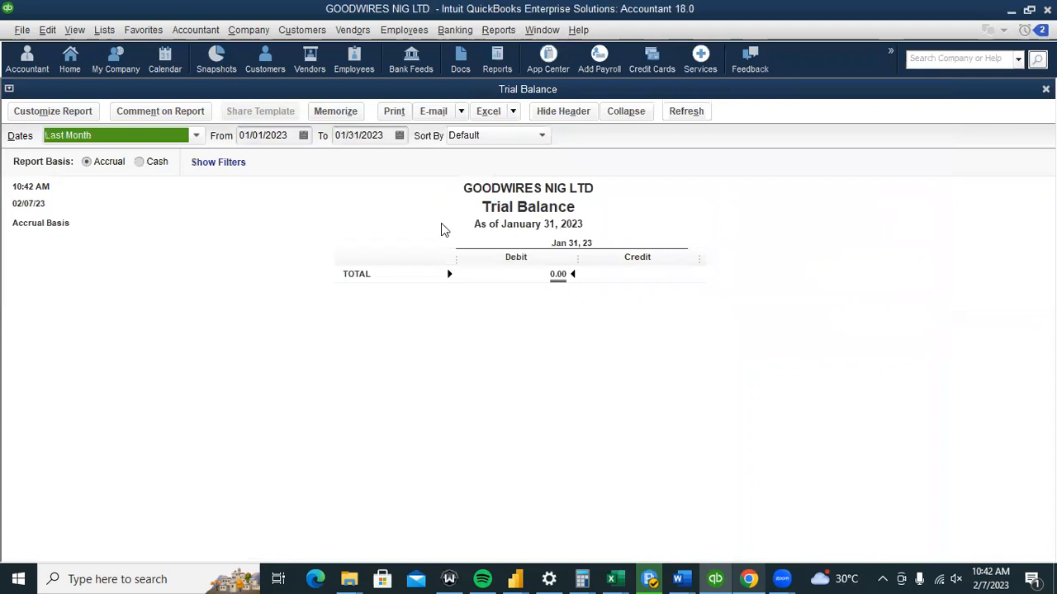
Set the Trial Balance to all transactions, then return to the Home page.
{"action": "left_click", "coordinate": [198, 136]}
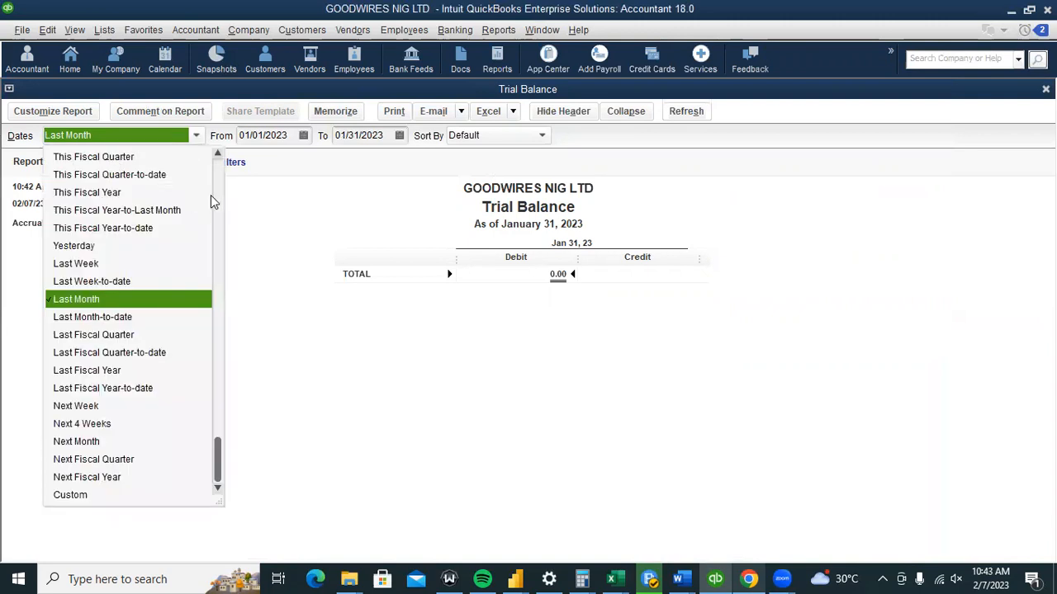
{"action": "scroll", "coordinate": [215, 194], "scroll_direction": "up", "scroll_amount": 2}
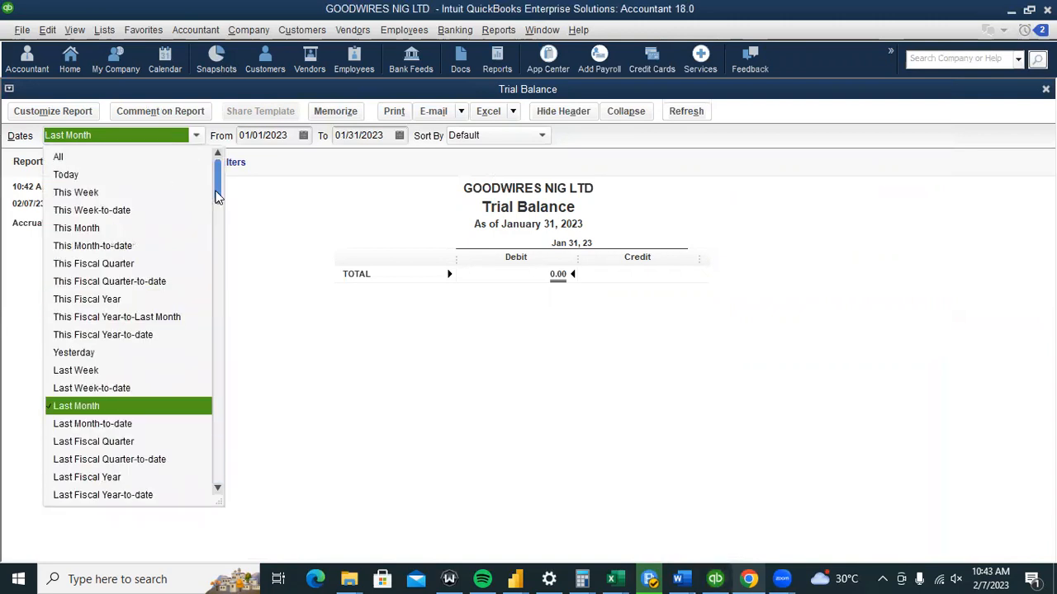
{"action": "left_click", "coordinate": [65, 158]}
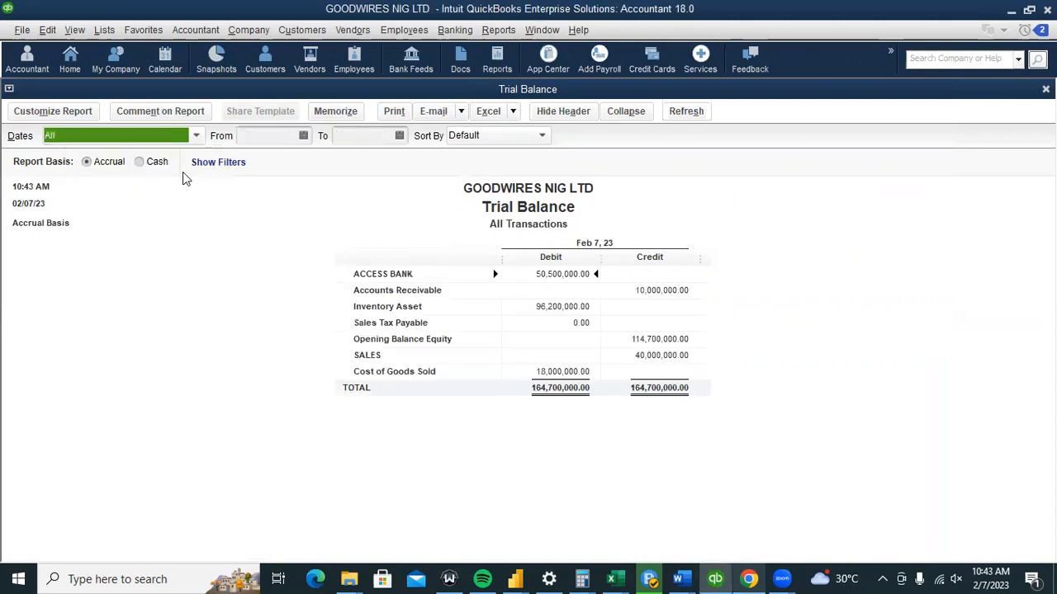
{"action": "left_click", "coordinate": [922, 428]}
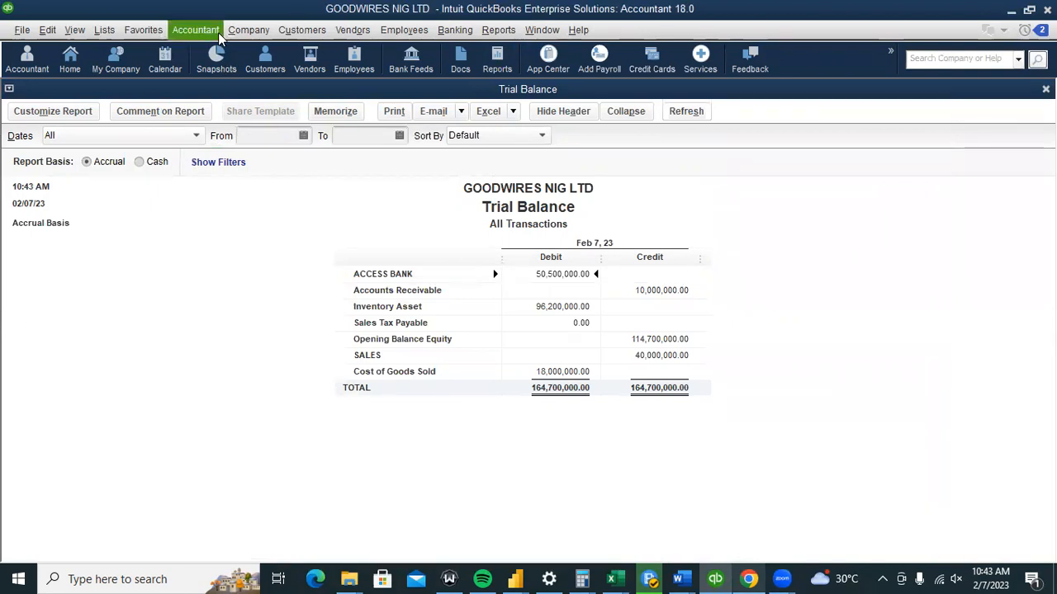
{"action": "left_click", "coordinate": [67, 61]}
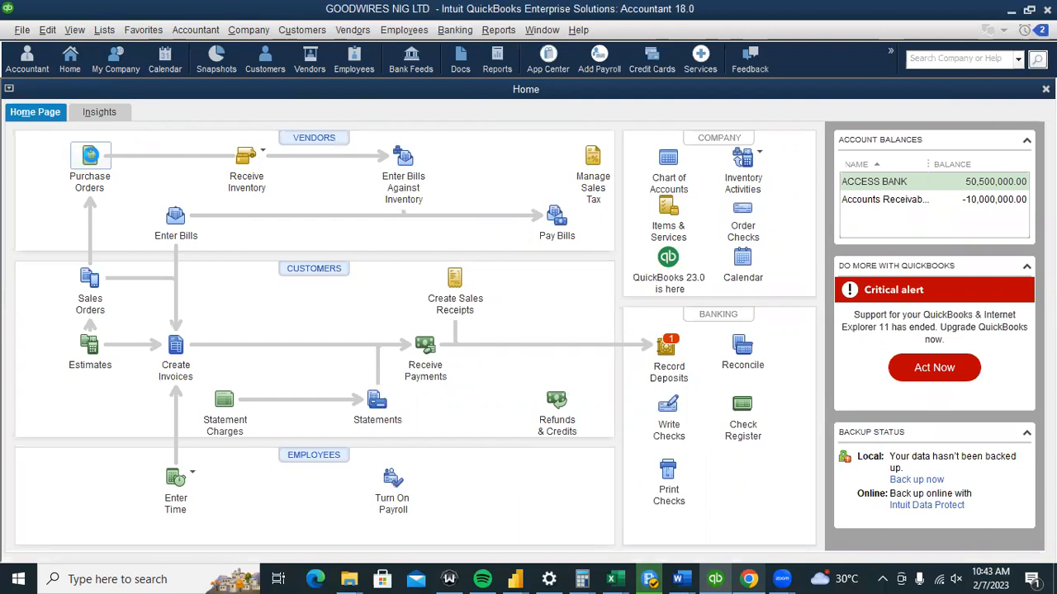
Check the 1MM WIRE BLACK item details in the Item List, then close the windows.
{"action": "left_click", "coordinate": [90, 155]}
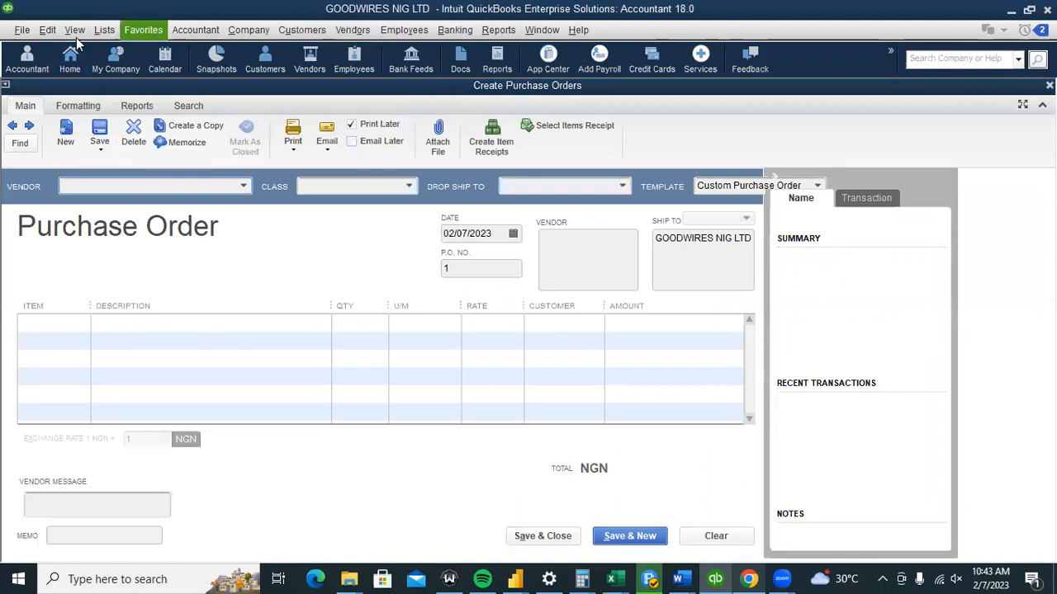
{"action": "left_click", "coordinate": [103, 31]}
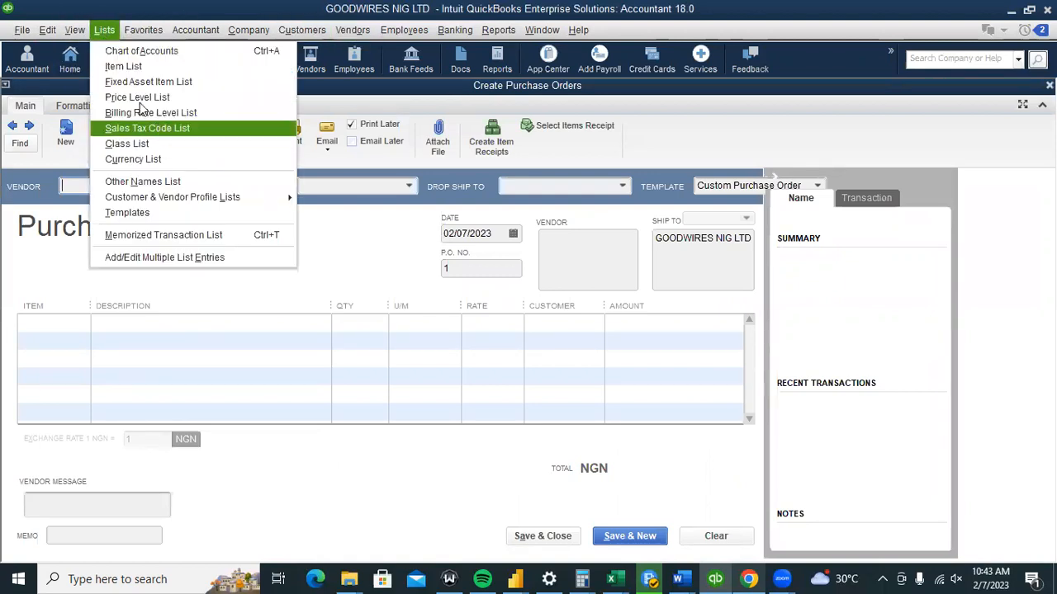
{"action": "left_click", "coordinate": [123, 67]}
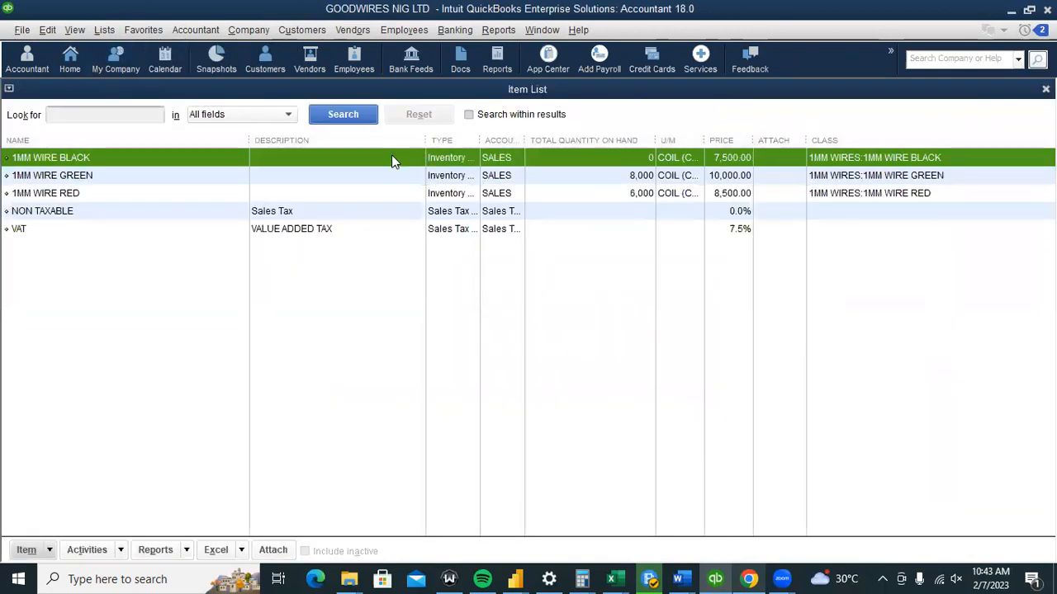
{"action": "double_click", "coordinate": [391, 157]}
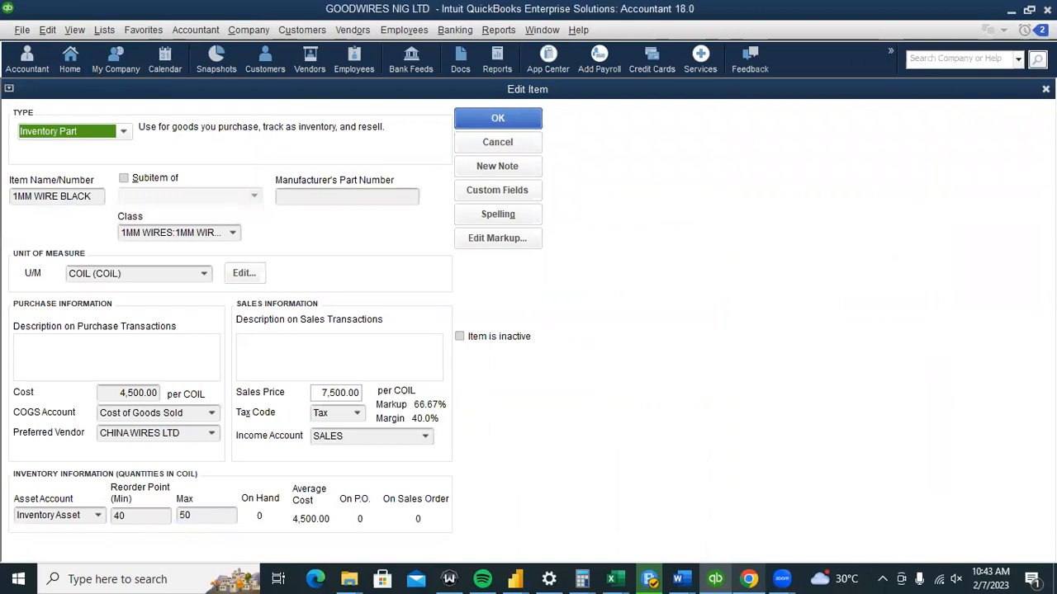
{"action": "left_click", "coordinate": [1045, 90]}
{"action": "left_click", "coordinate": [1045, 89]}
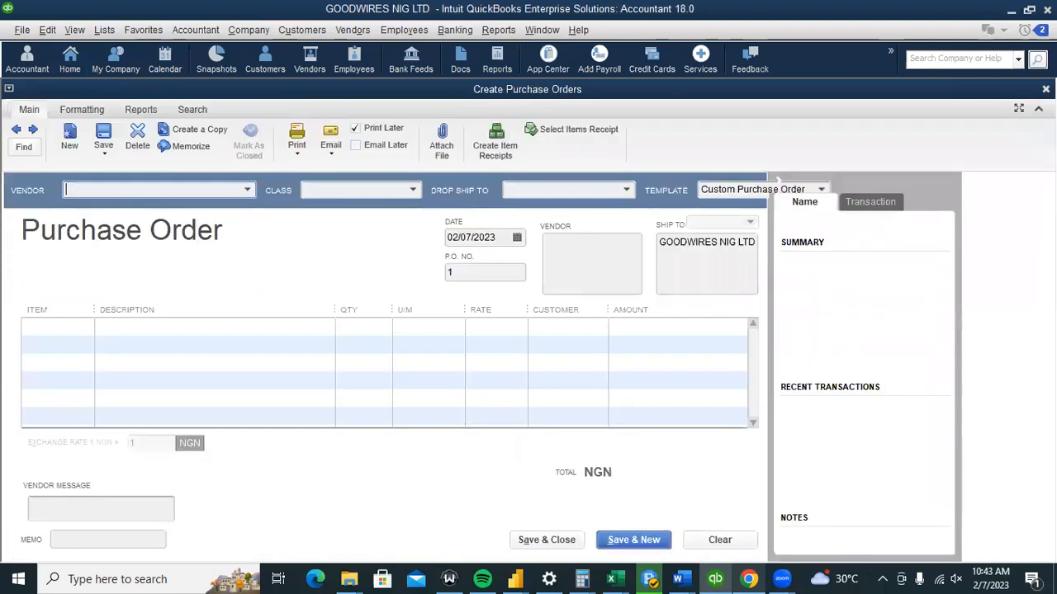
{"action": "left_click", "coordinate": [1045, 89]}
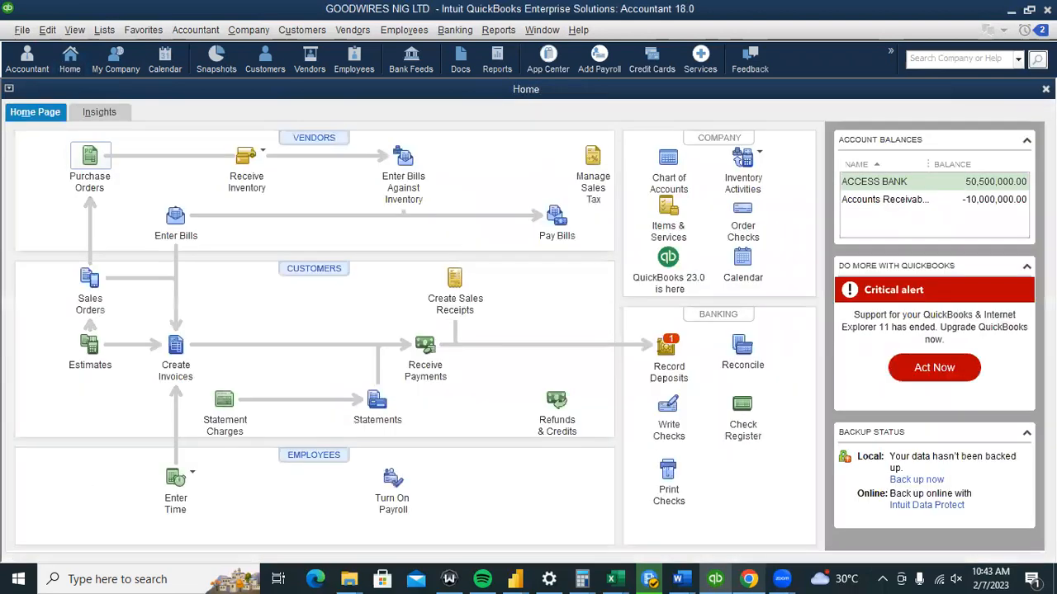
Start a new purchase order from CHINA WIRES LTD with a 1MM WIRE BLACK line.
{"action": "left_click", "coordinate": [90, 157]}
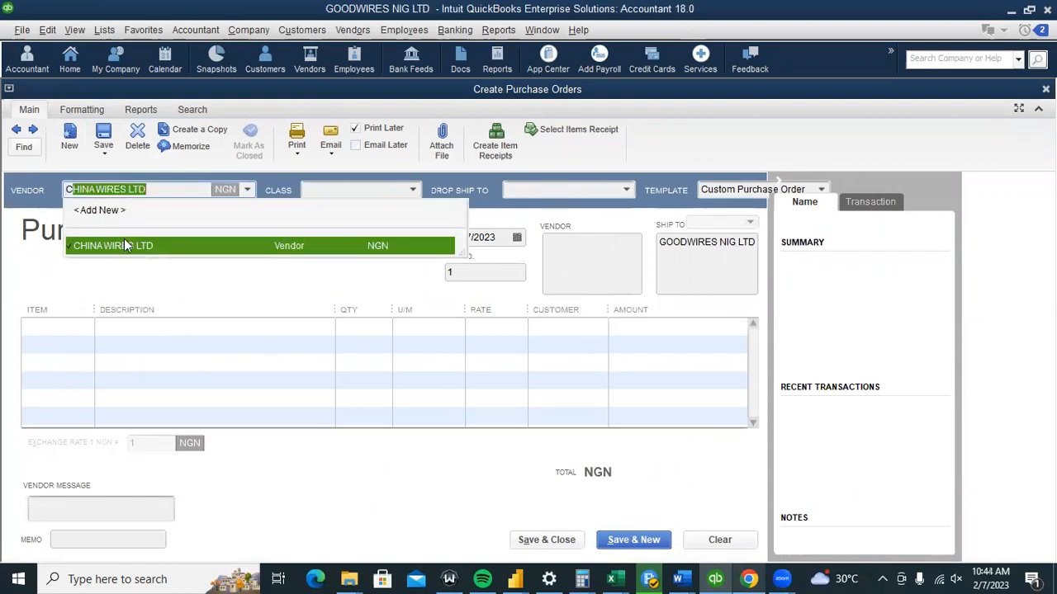
{"action": "left_click", "coordinate": [125, 245]}
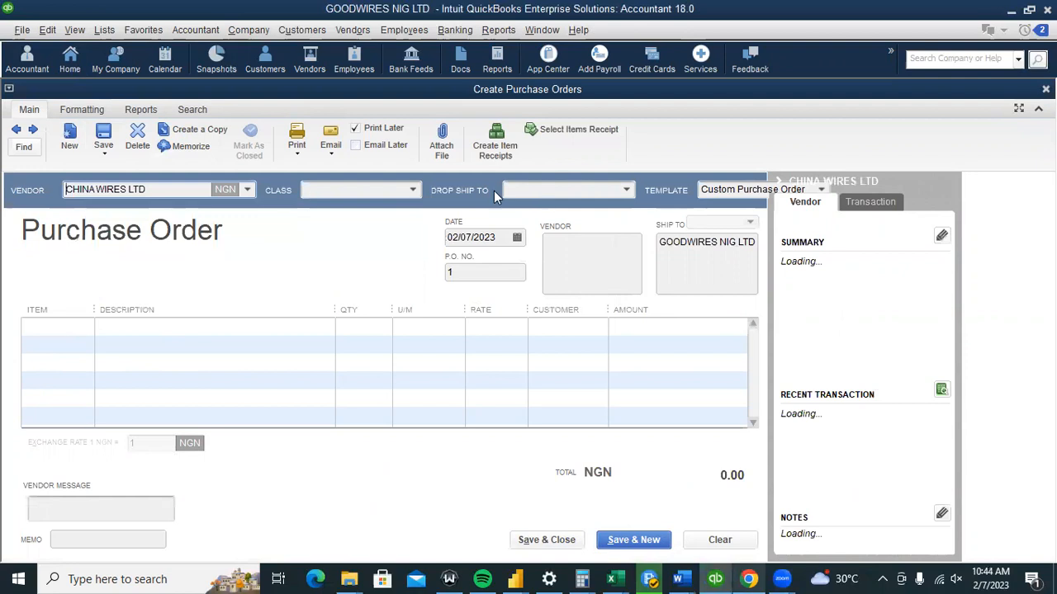
{"action": "left_click", "coordinate": [625, 190]}
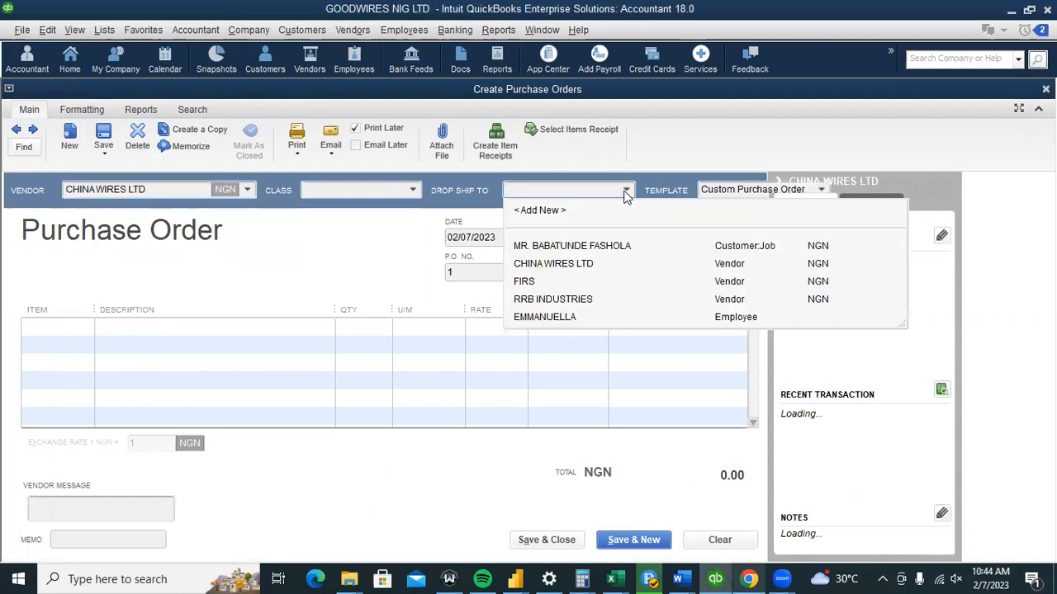
{"action": "left_click", "coordinate": [380, 211]}
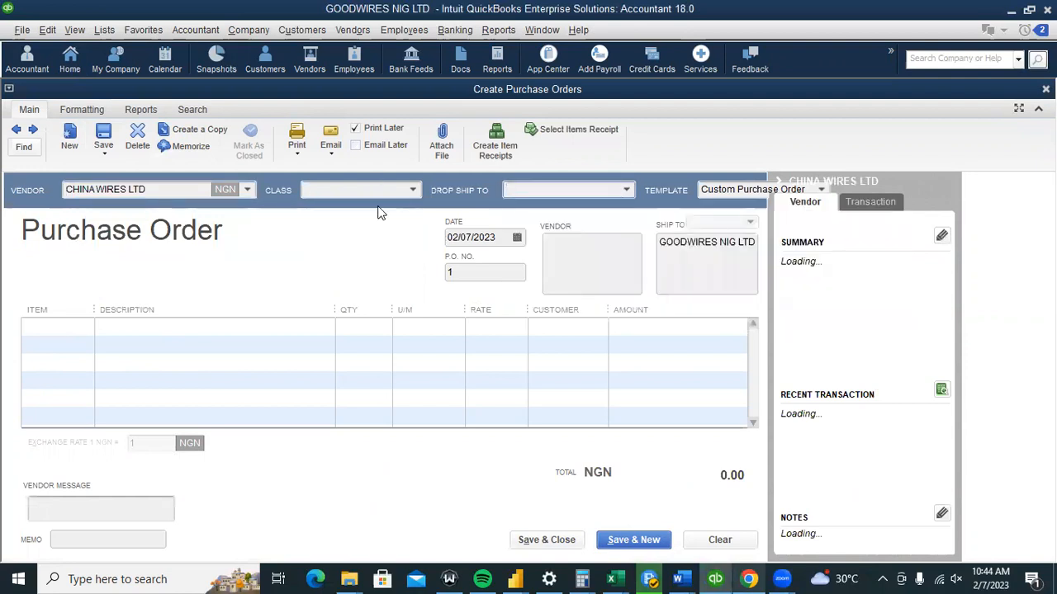
{"action": "left_click", "coordinate": [90, 328]}
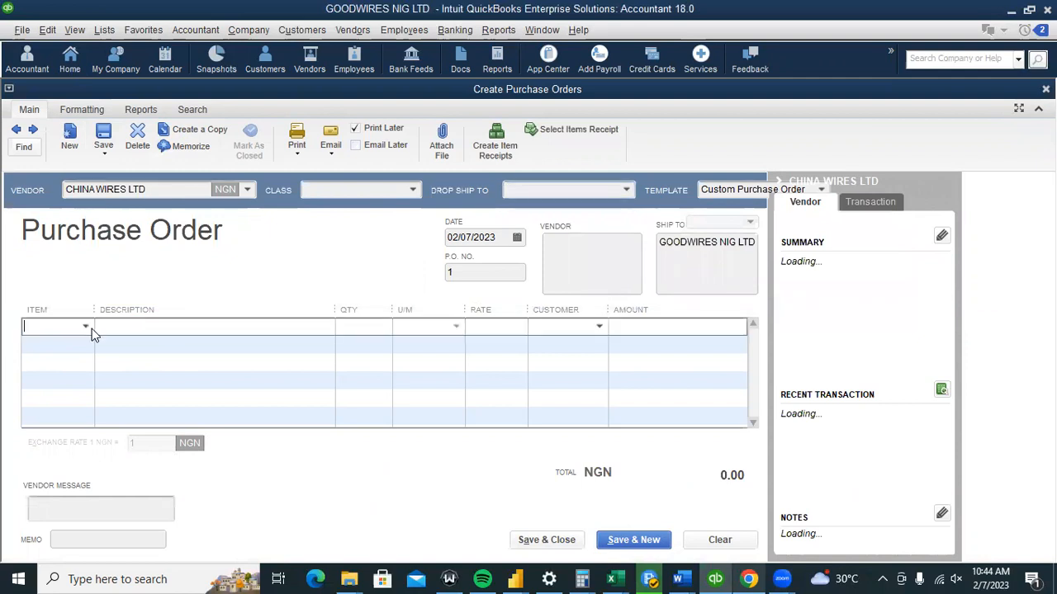
{"action": "left_click", "coordinate": [86, 328]}
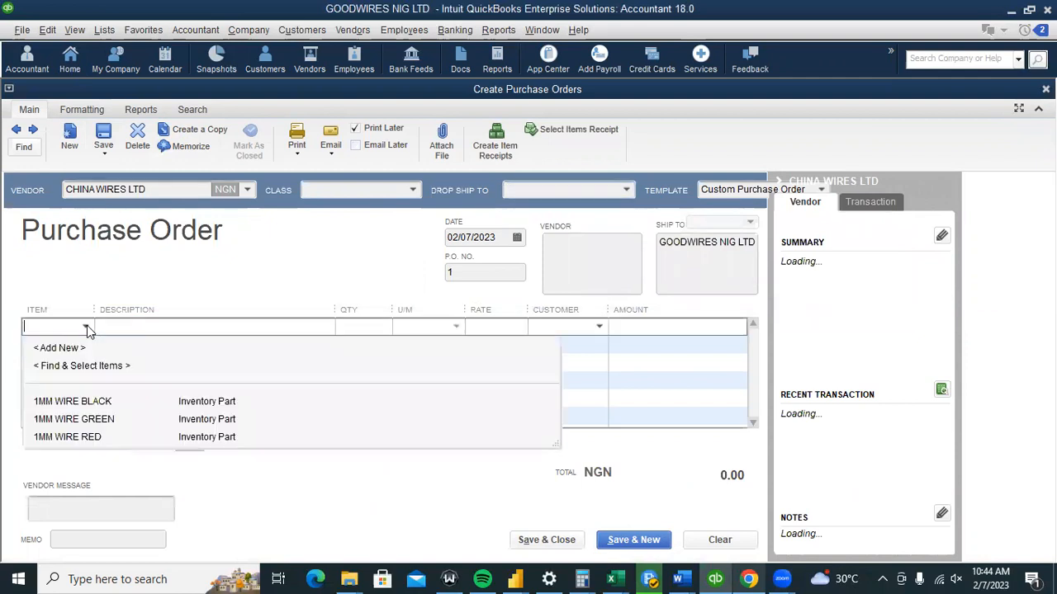
{"action": "left_click", "coordinate": [113, 403]}
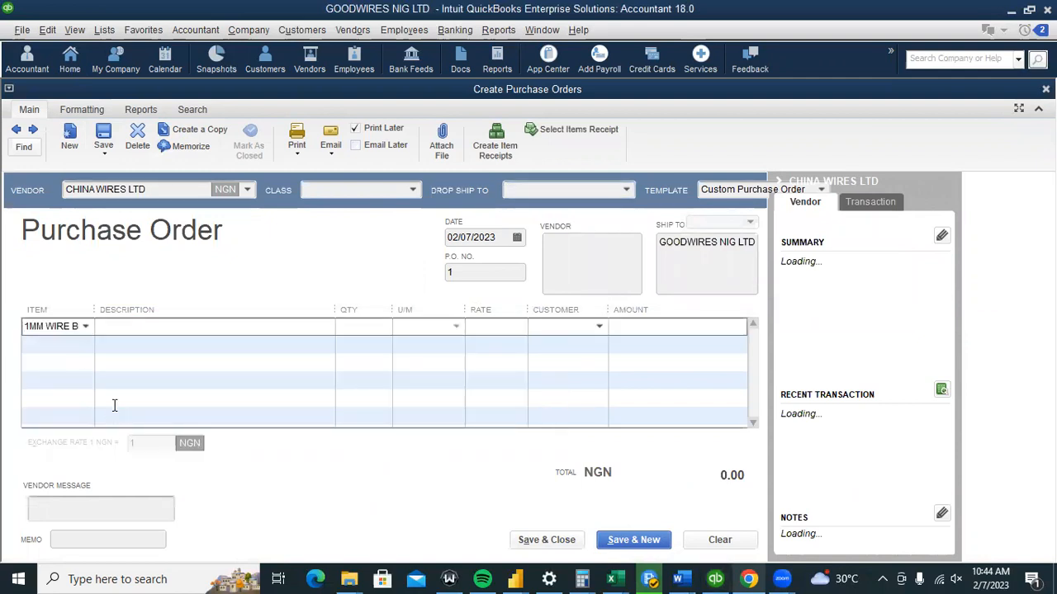
Describe the line as a purchase of 1MM black wires, order 3,000, and save the 13,500,000.00 order.
{"action": "left_click", "coordinate": [278, 329]}
{"action": "type", "text": "BEING PURCASE"}
{"action": "key", "text": "BackSpace"}
{"action": "key", "text": "BackSpace"}
{"action": "key", "text": "BackSpace"}
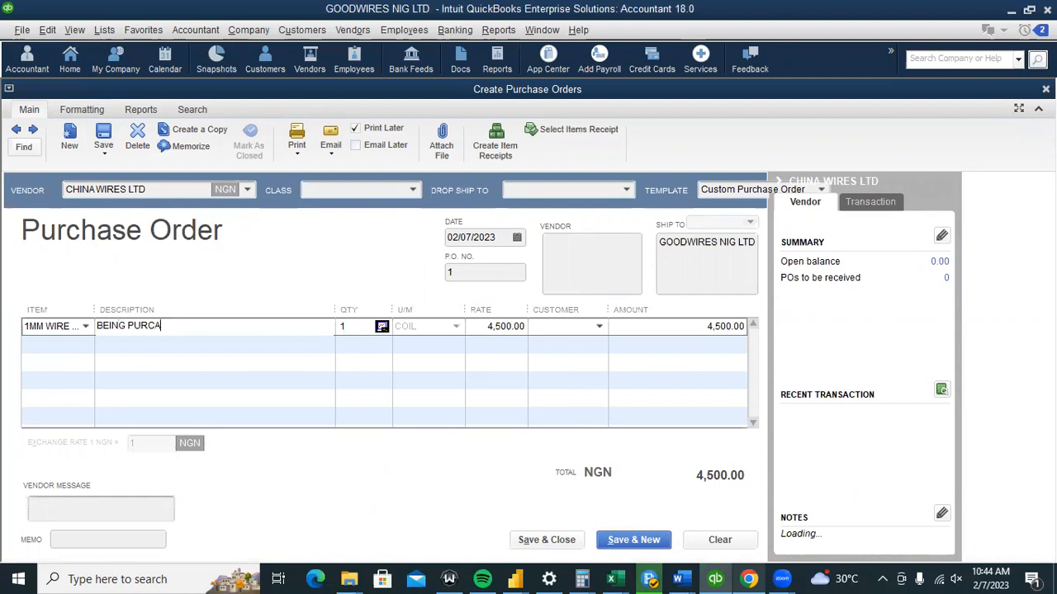
{"action": "type", "text": "HASE MADE FOR 1MM BLACK WI"}
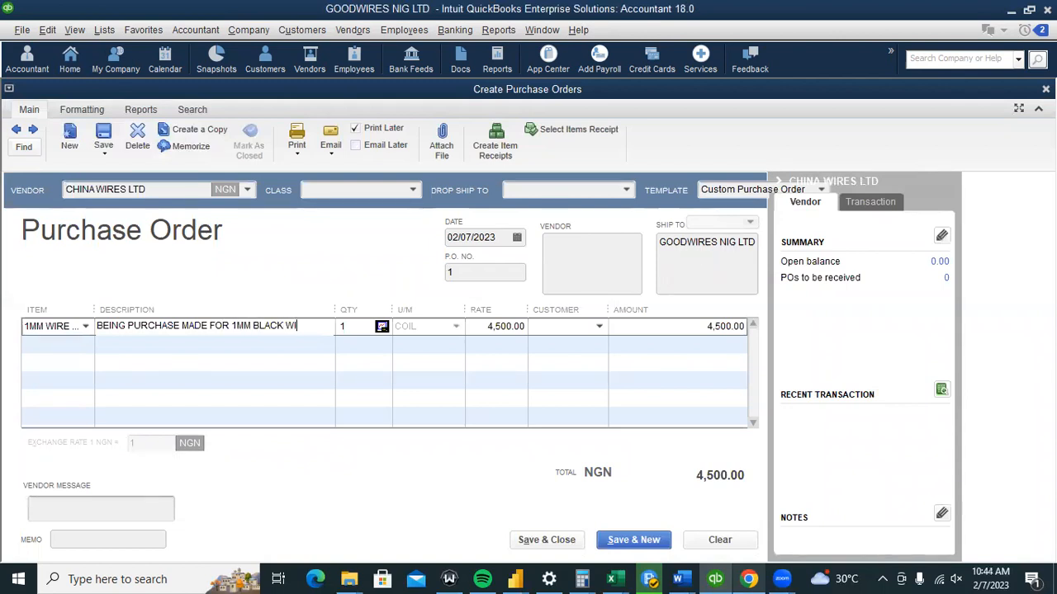
{"action": "type", "text": "RES ROM "}
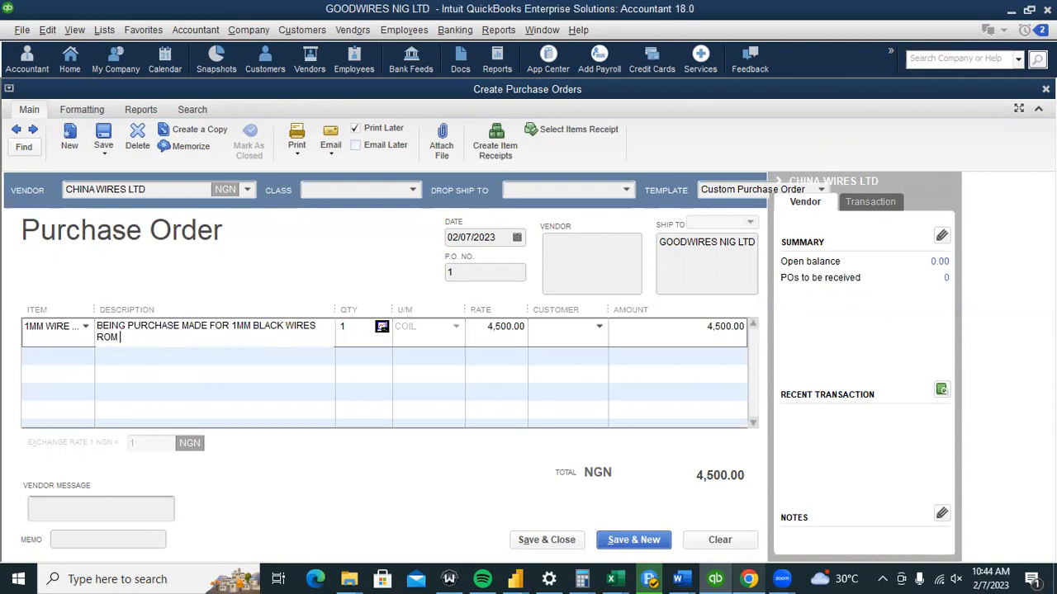
{"action": "type", "text": "CHINA WIRES"}
{"action": "left_click", "coordinate": [343, 327]}
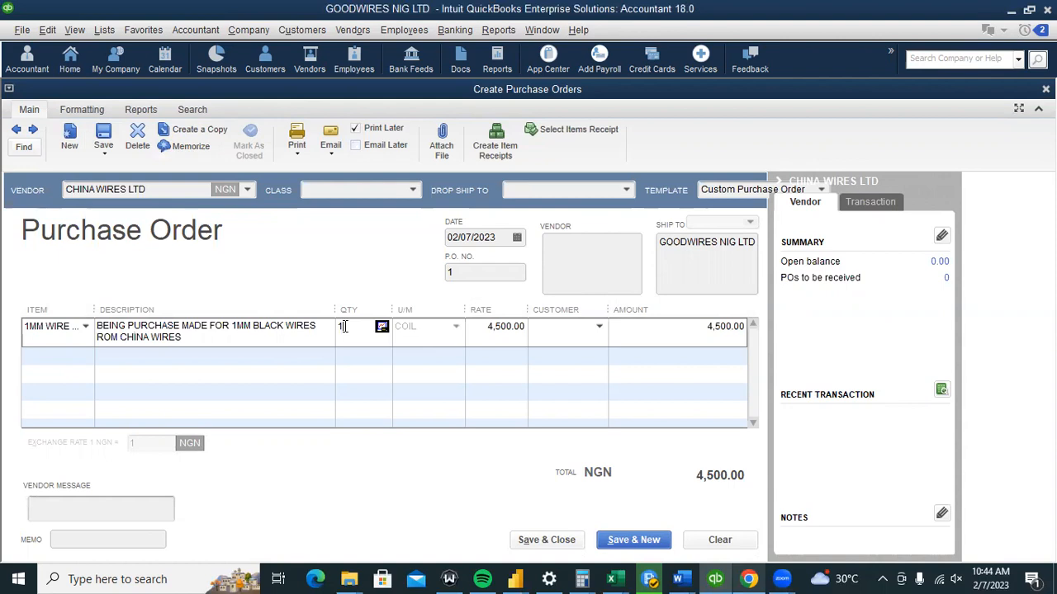
{"action": "type", "text": "3,00"}
{"action": "type", "text": "000"}
{"action": "left_click", "coordinate": [363, 356]}
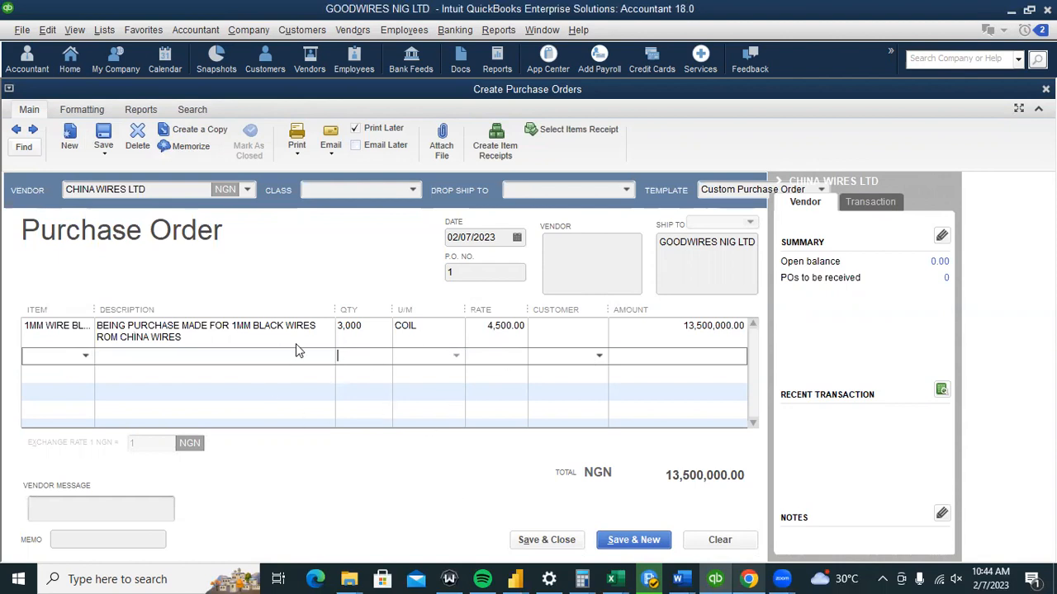
{"action": "left_click", "coordinate": [563, 542]}
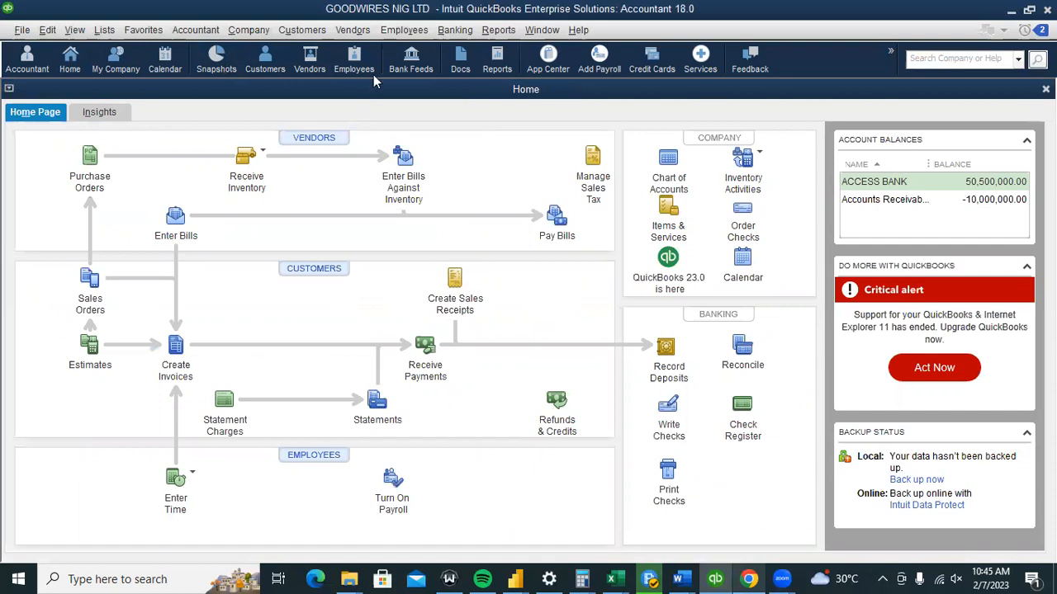
Check the Item List, return Home, and start purchase order number 2.
{"action": "left_click", "coordinate": [105, 31]}
{"action": "left_click", "coordinate": [116, 66]}
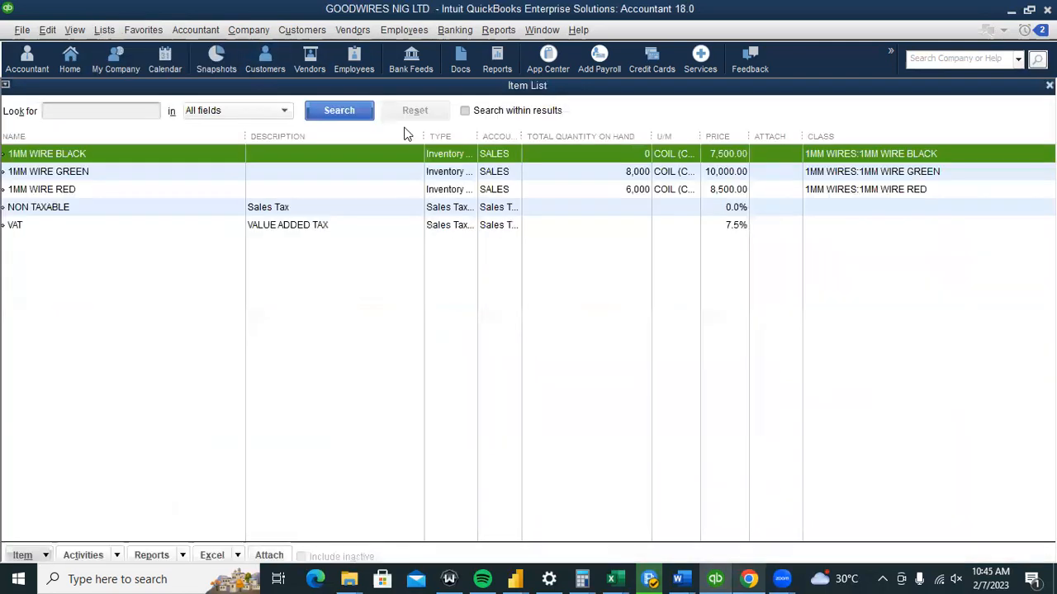
{"action": "left_click", "coordinate": [71, 60]}
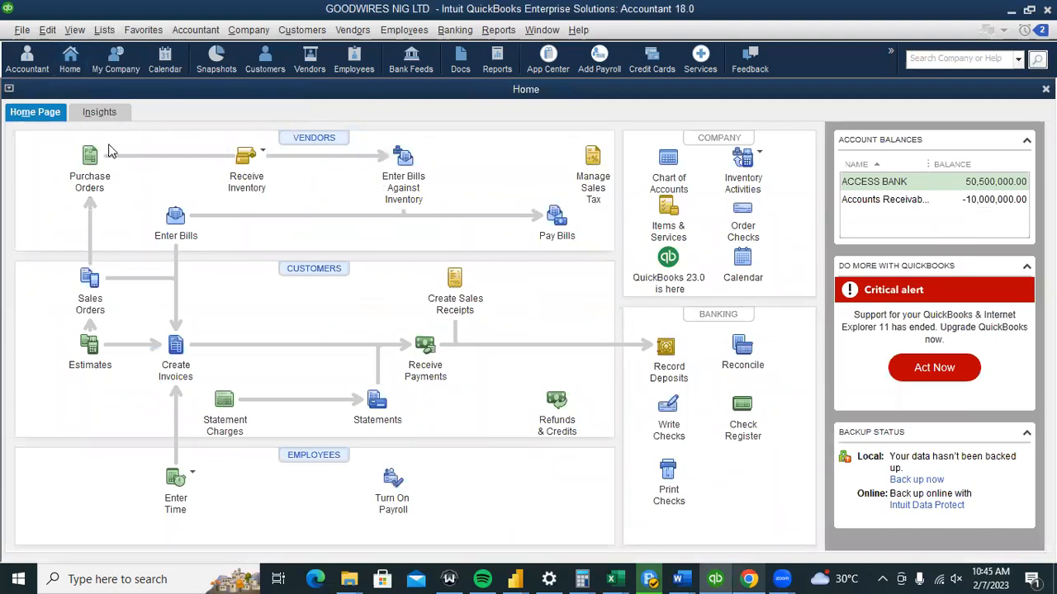
{"action": "left_click", "coordinate": [91, 157]}
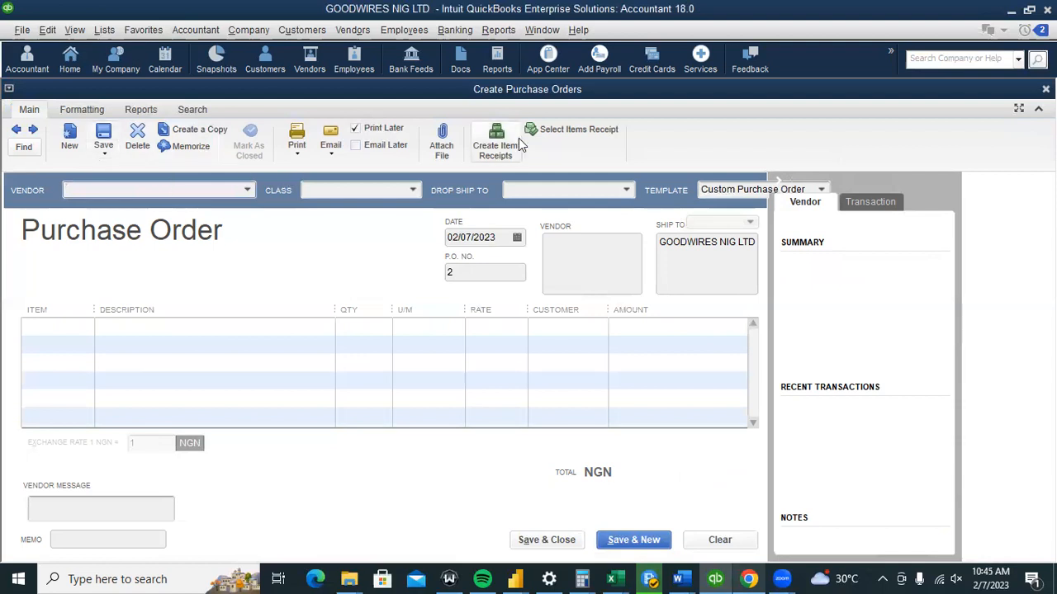
Redisplay saved purchase order 1 for CHINA WIRES LTD, then close the purchase order window.
{"action": "left_click", "coordinate": [15, 130]}
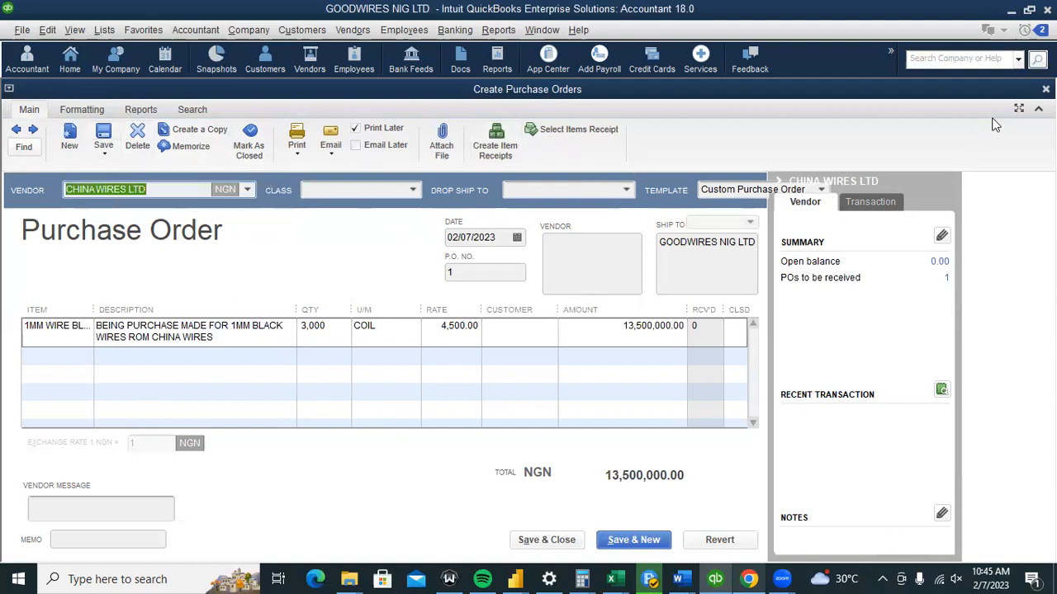
{"action": "left_click", "coordinate": [1046, 89]}
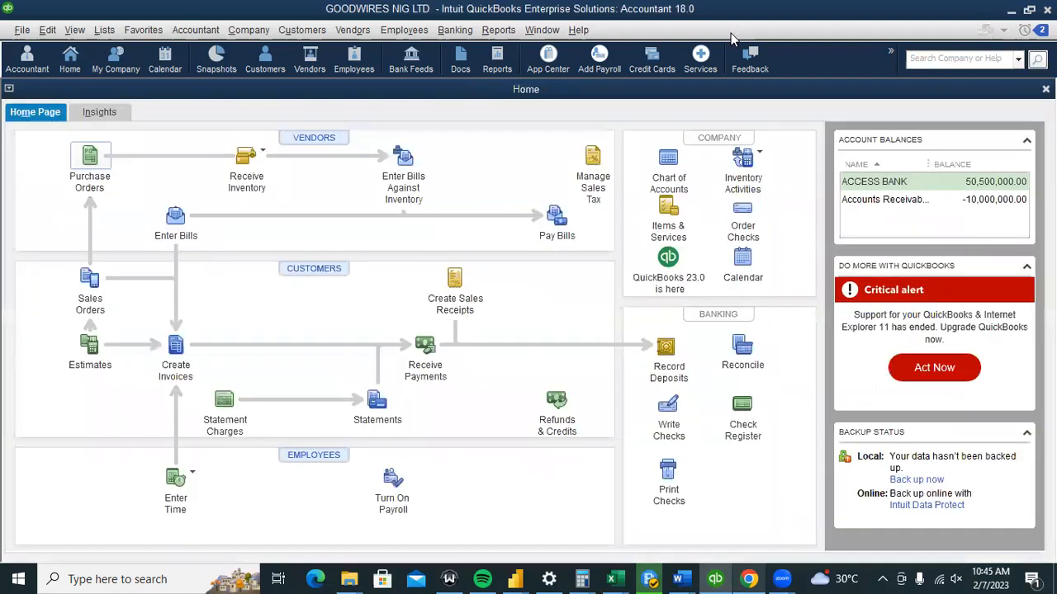
Enter and save a CHINA WIRES LTD bill from PO 1: 3,000 coils at 4,500.00, totalling 13,500,000.00.
{"action": "left_click", "coordinate": [246, 159]}
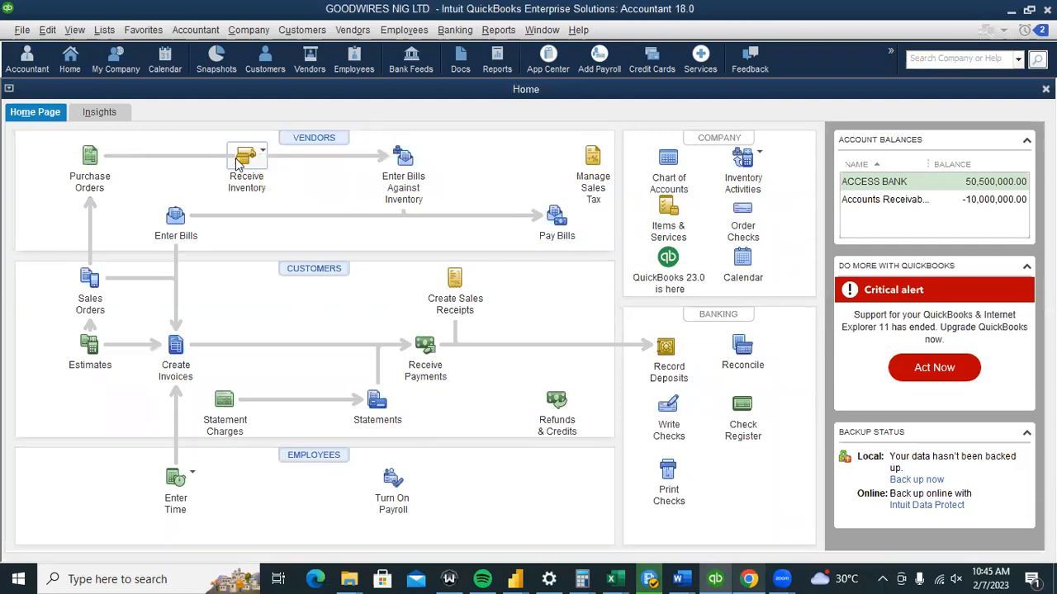
{"action": "left_click", "coordinate": [281, 162]}
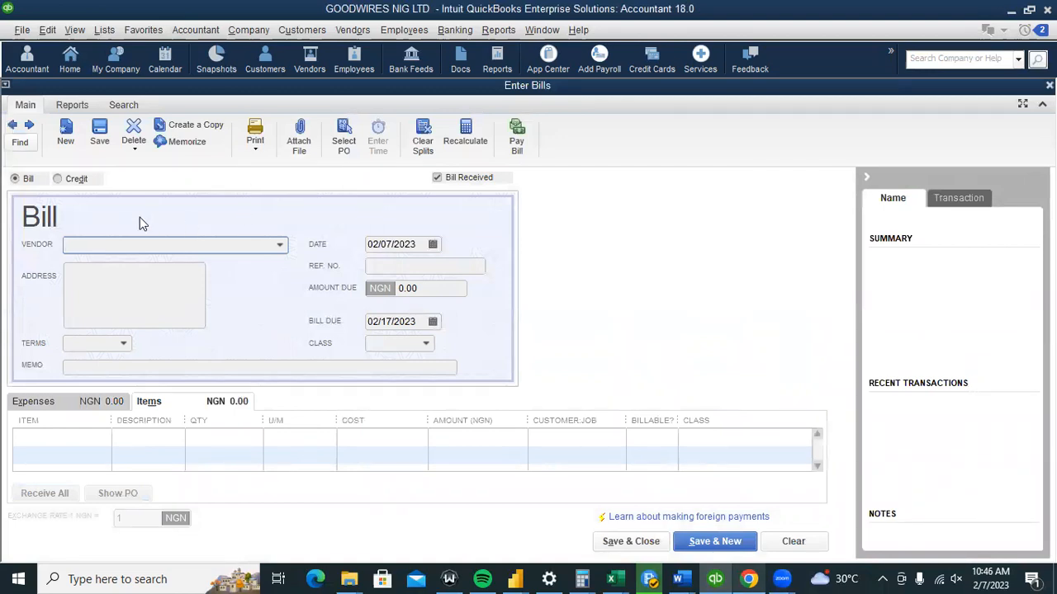
{"action": "key", "text": "alt+Down"}
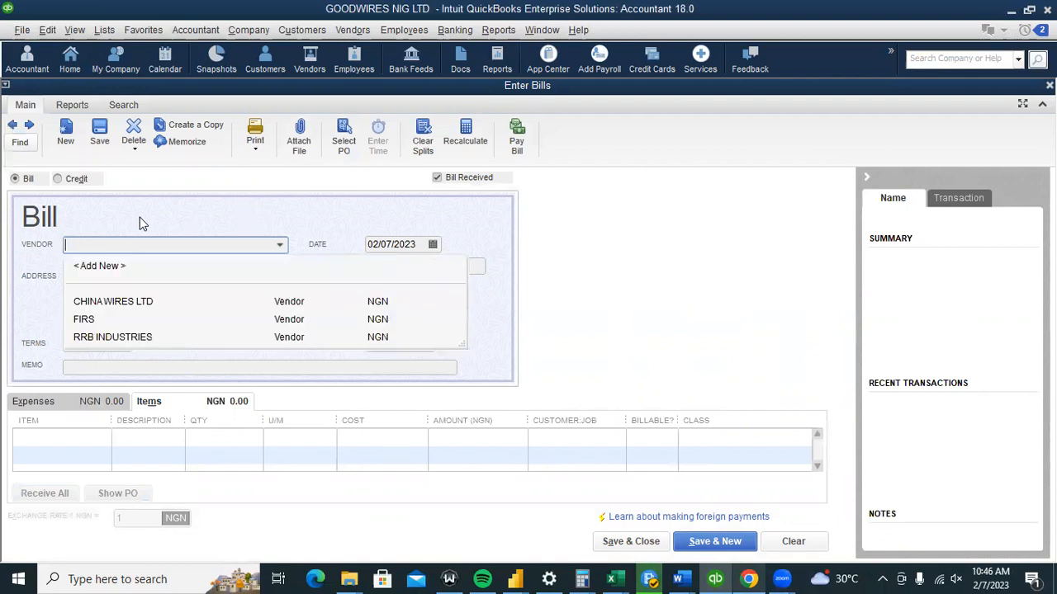
{"action": "left_click", "coordinate": [142, 304]}
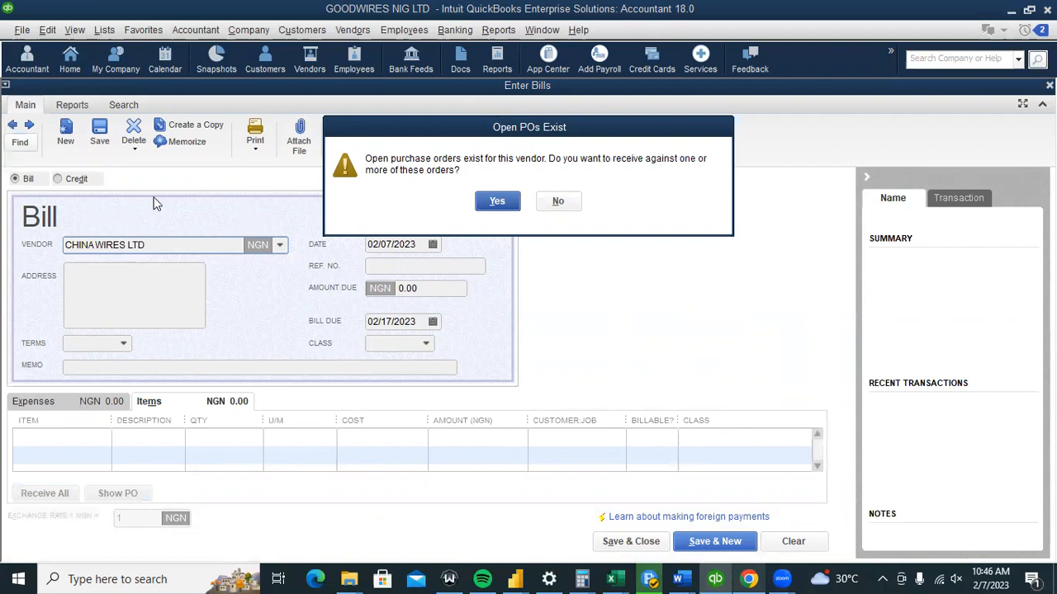
{"action": "left_click", "coordinate": [498, 202]}
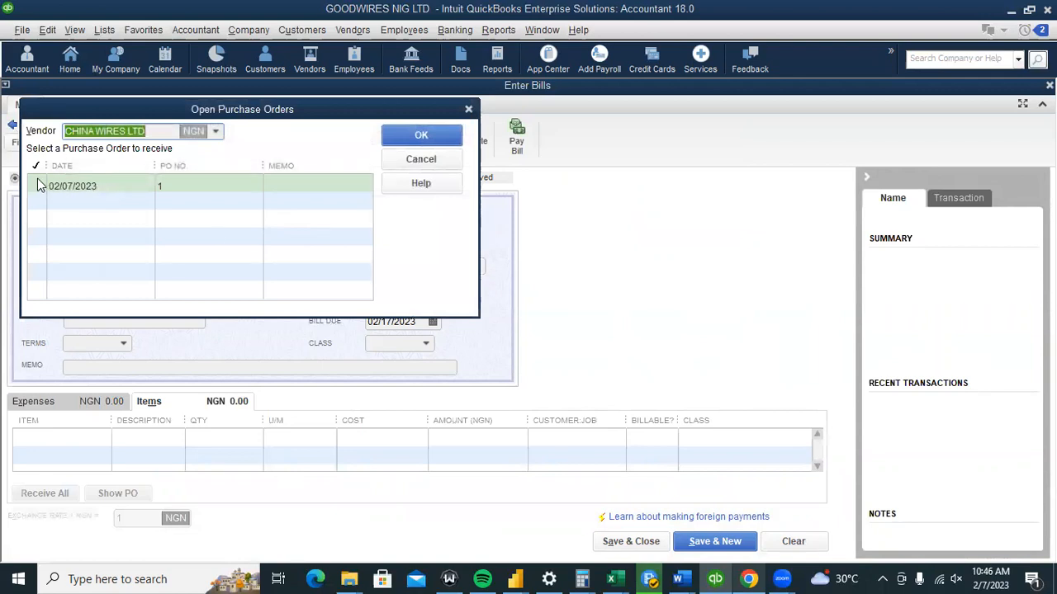
{"action": "left_click", "coordinate": [38, 183]}
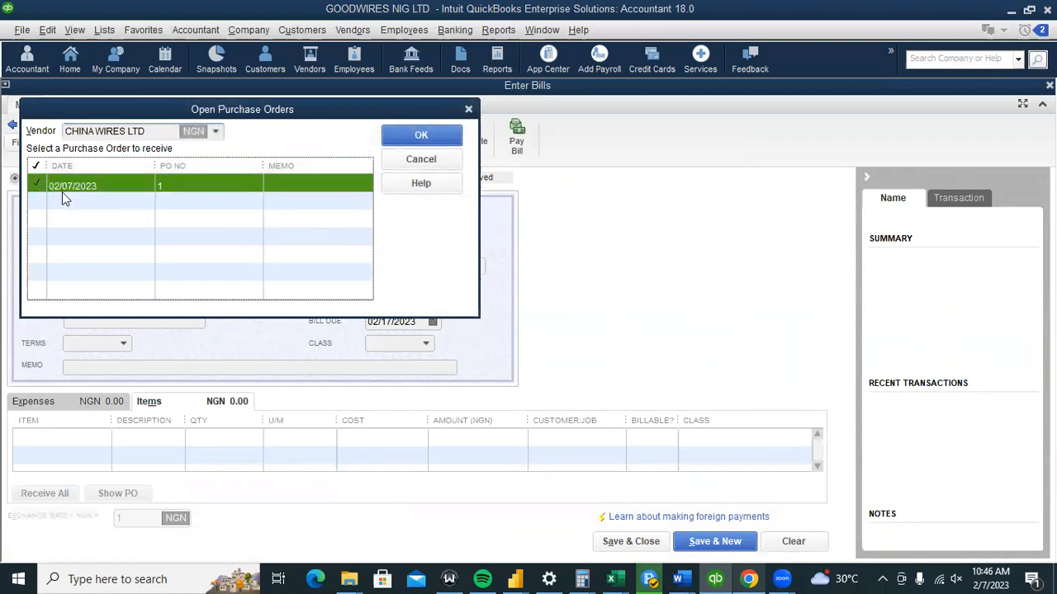
{"action": "left_click", "coordinate": [441, 135]}
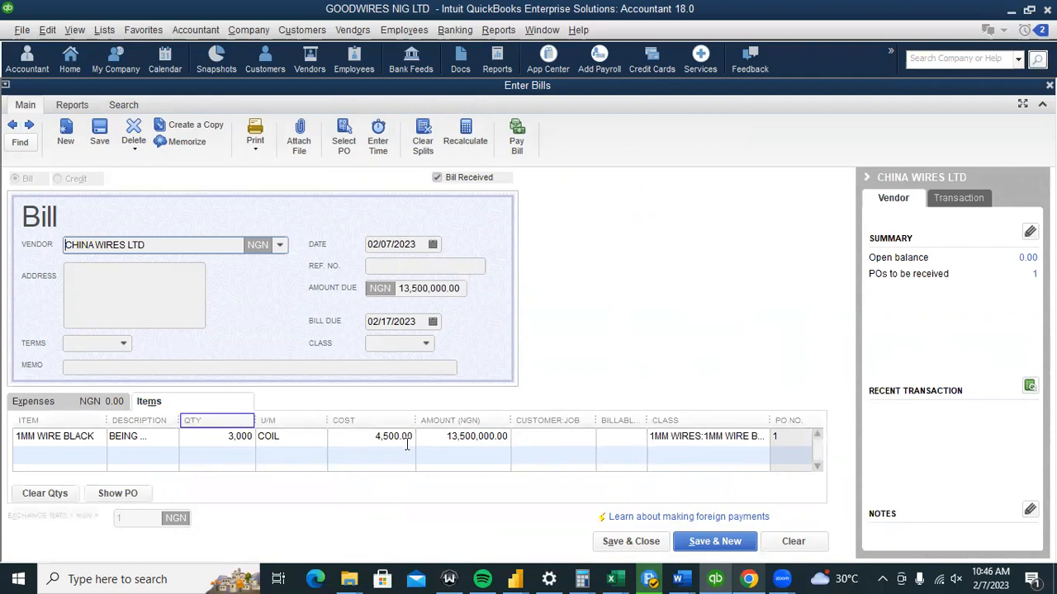
{"action": "left_click", "coordinate": [635, 546]}
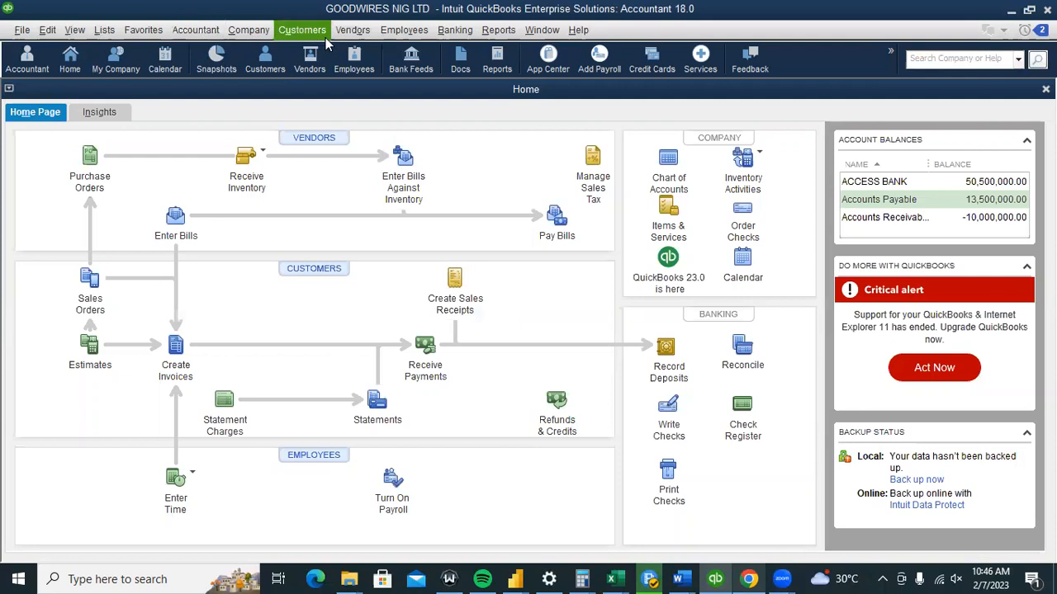
Open the GOODWIRES NIG LTD My Company page, then bring up the inventory reports list.
{"action": "left_click", "coordinate": [99, 31]}
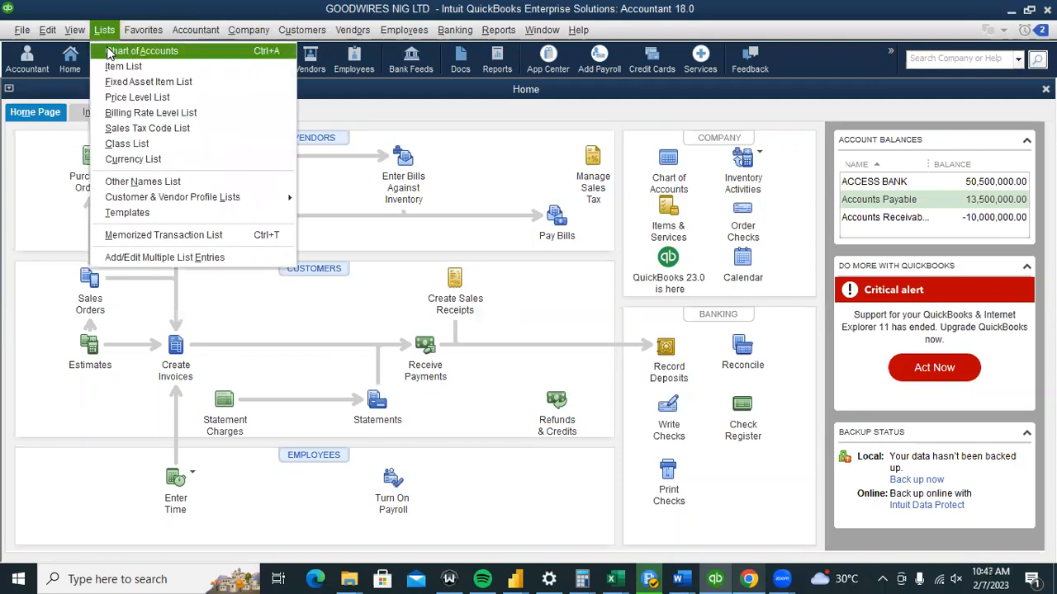
{"action": "left_click", "coordinate": [495, 163]}
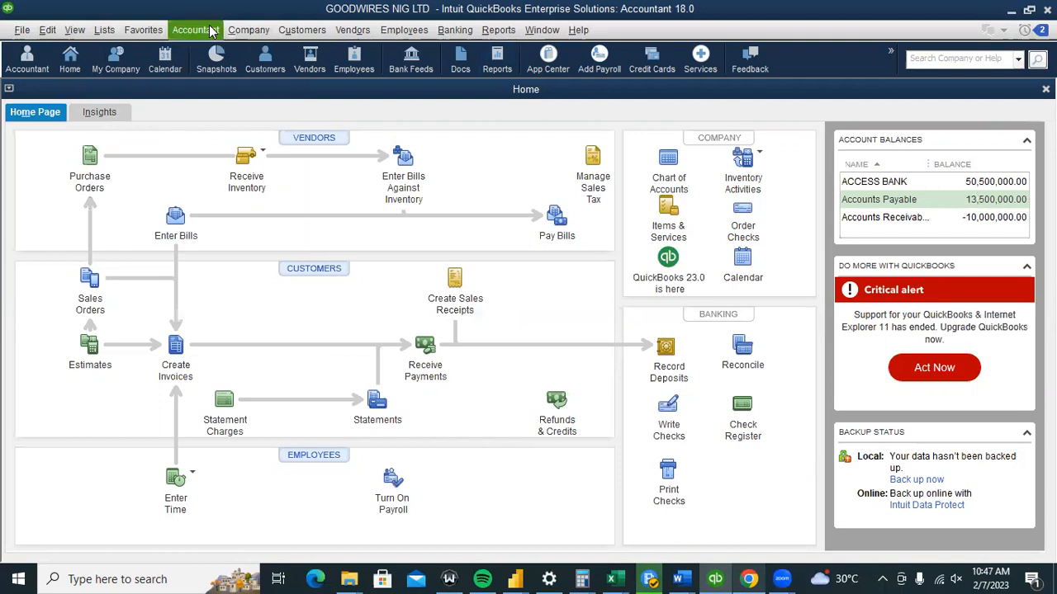
{"action": "left_click", "coordinate": [104, 30]}
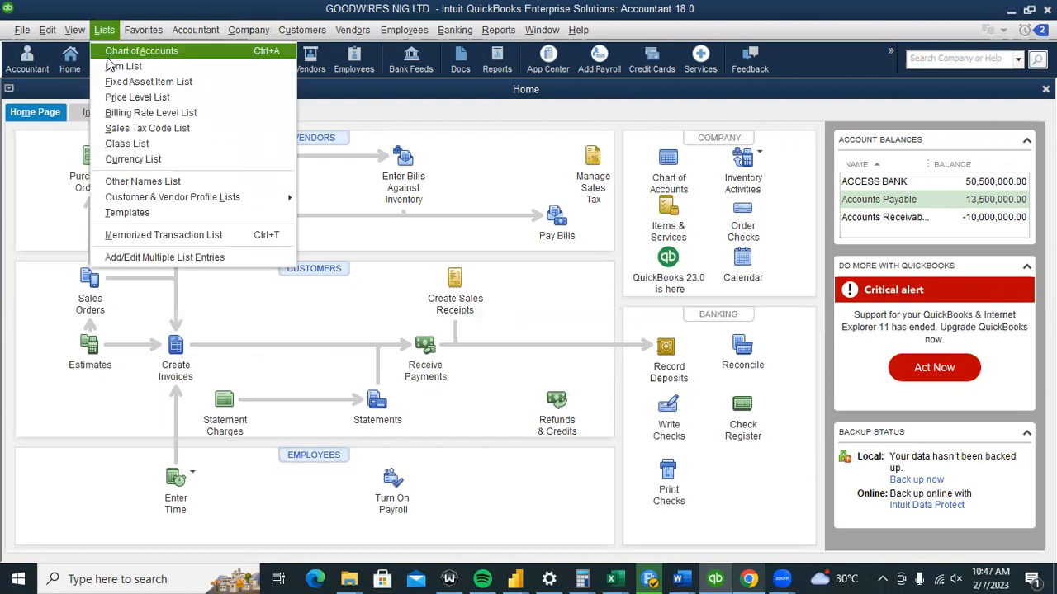
{"action": "left_click", "coordinate": [114, 65]}
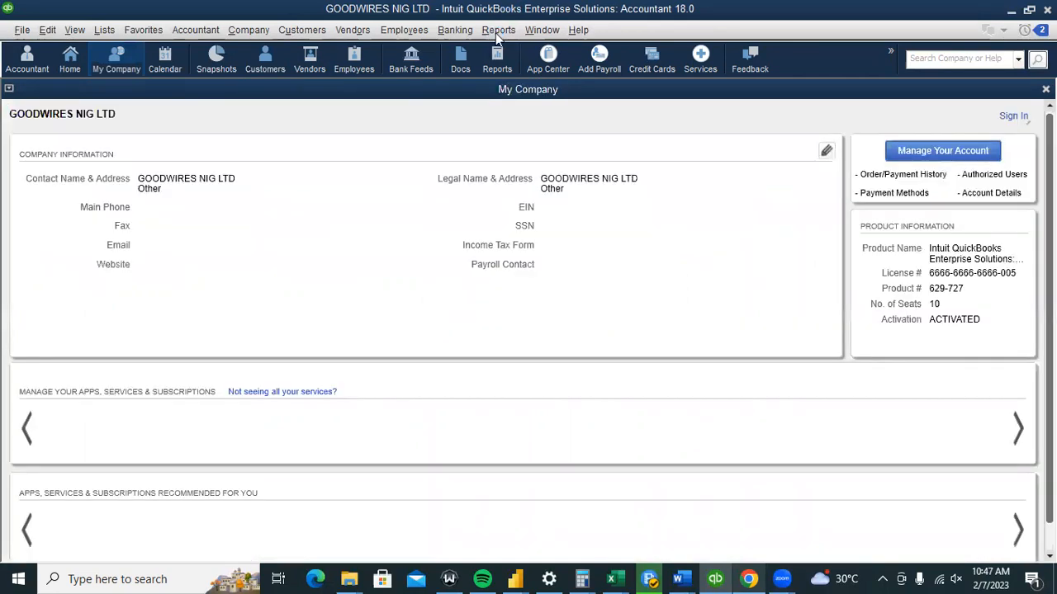
{"action": "left_click", "coordinate": [496, 31]}
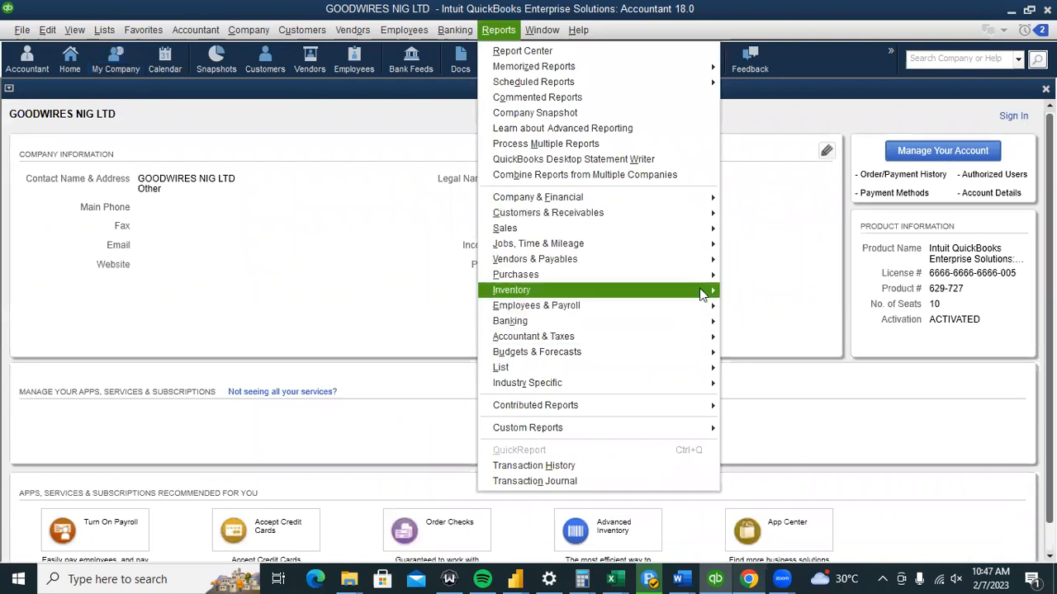
Open the Inventory Stock Status by Item report.
{"action": "mouse_move", "coordinate": [783, 299]}
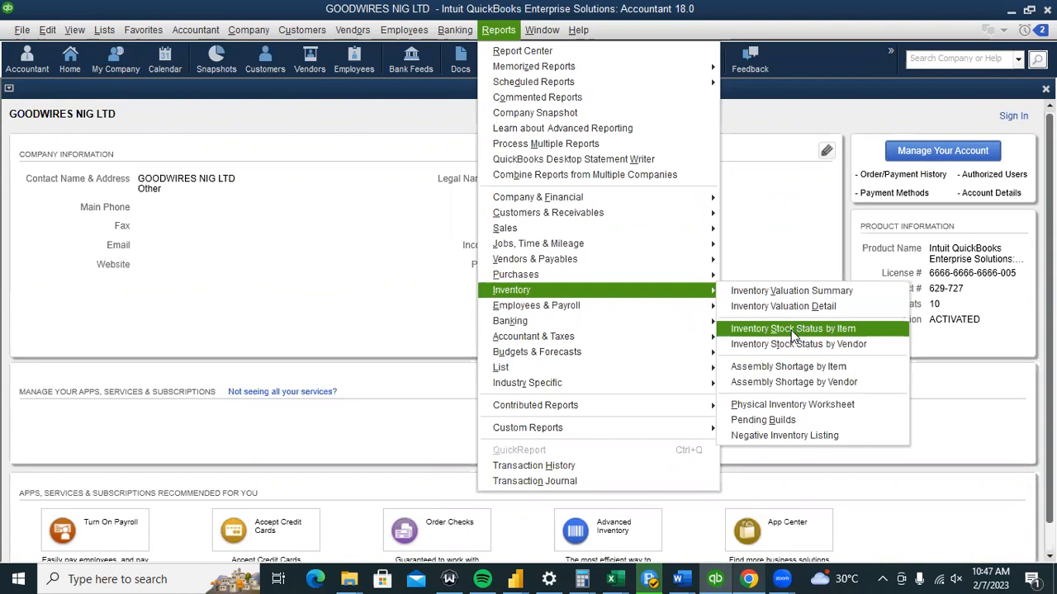
{"action": "left_click", "coordinate": [792, 330]}
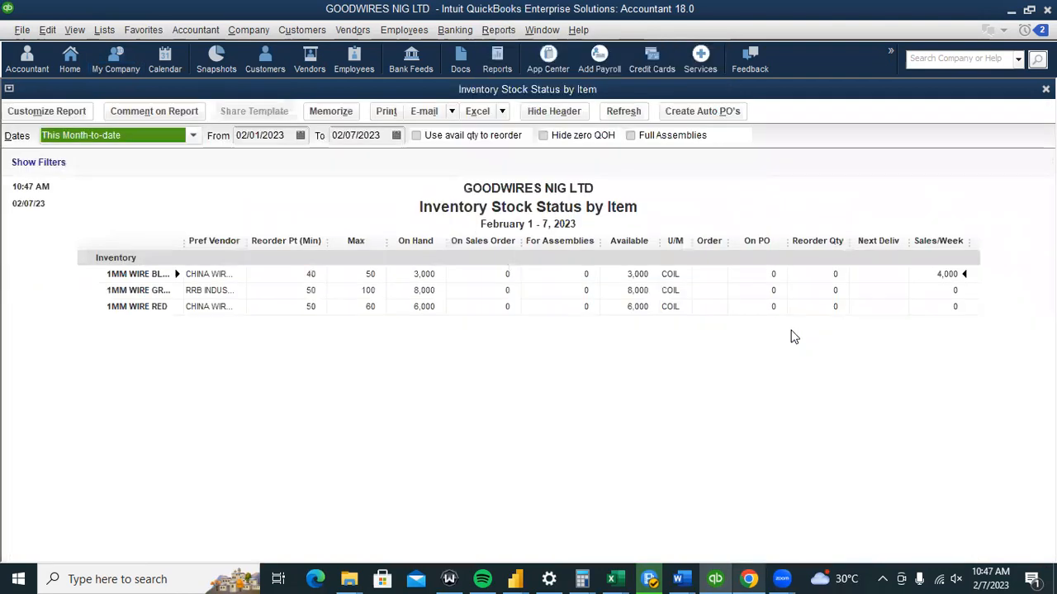
{"action": "left_click", "coordinate": [493, 356]}
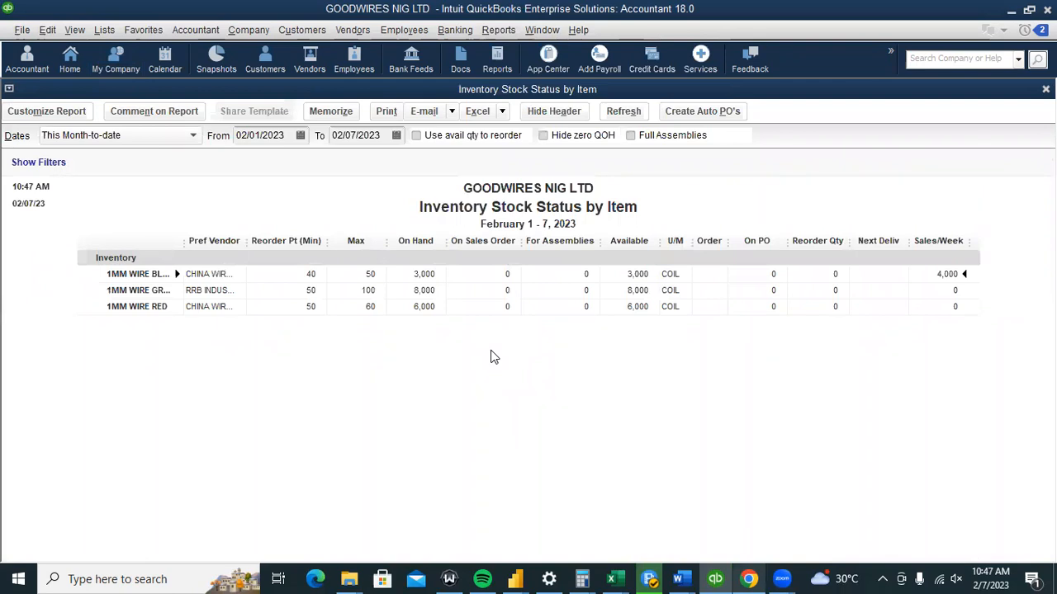
Check Inventory Stock Status by Vendor, showing 9,000 coils from CHINA WIRES LTD, then return Home.
{"action": "left_click", "coordinate": [495, 31]}
{"action": "mouse_move", "coordinate": [632, 295]}
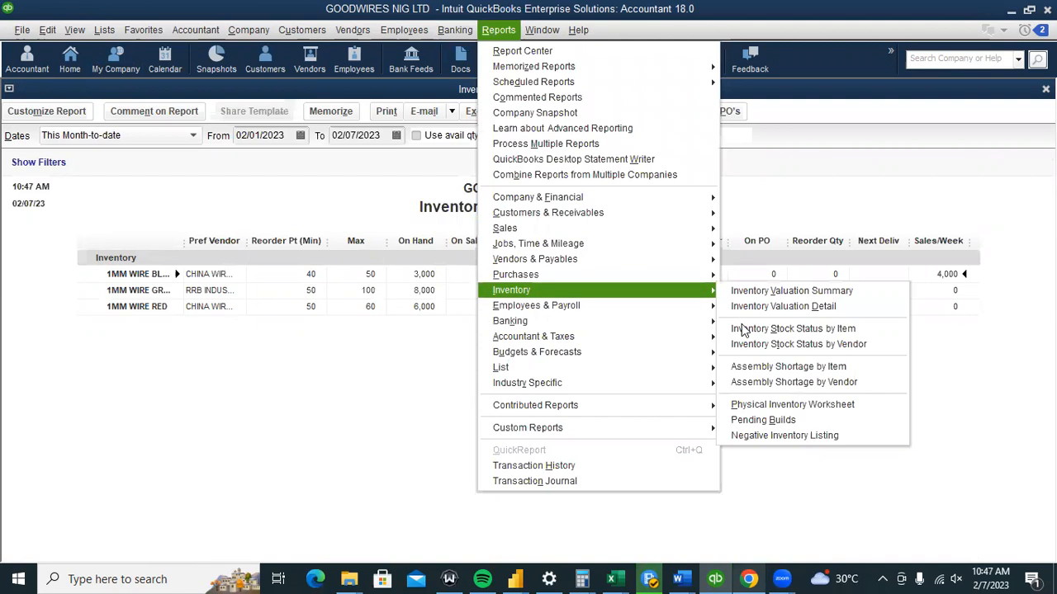
{"action": "left_click", "coordinate": [772, 345]}
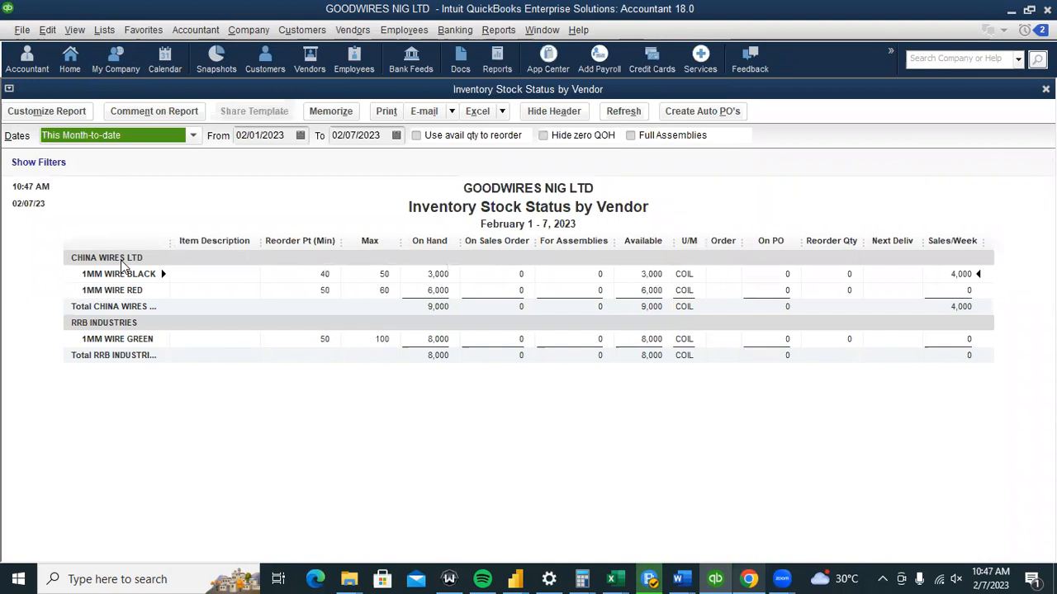
{"action": "left_click", "coordinate": [71, 51]}
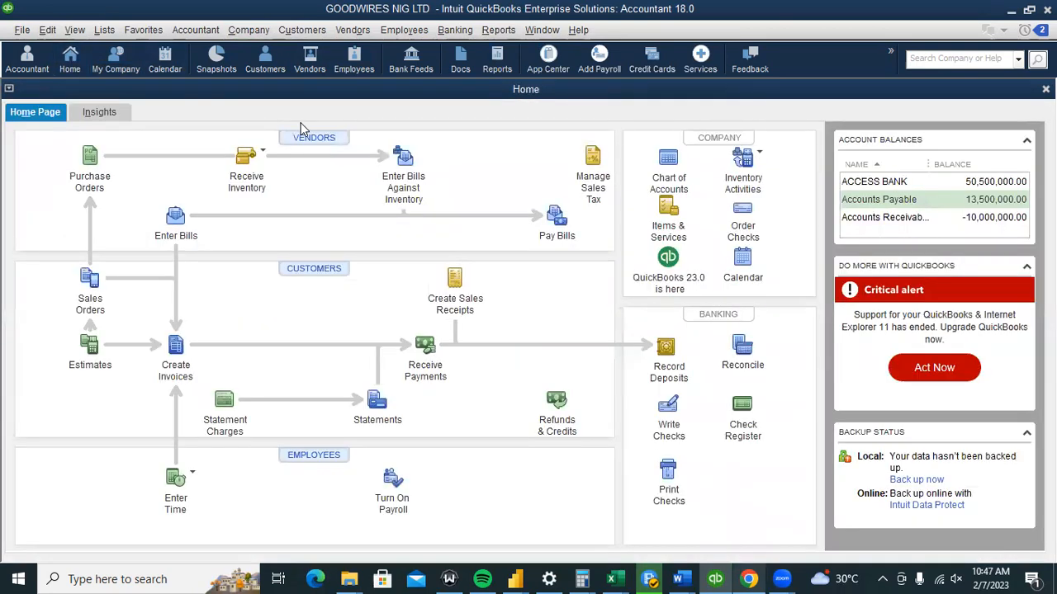
{"action": "left_click", "coordinate": [219, 33]}
{"action": "left_click", "coordinate": [220, 73]}
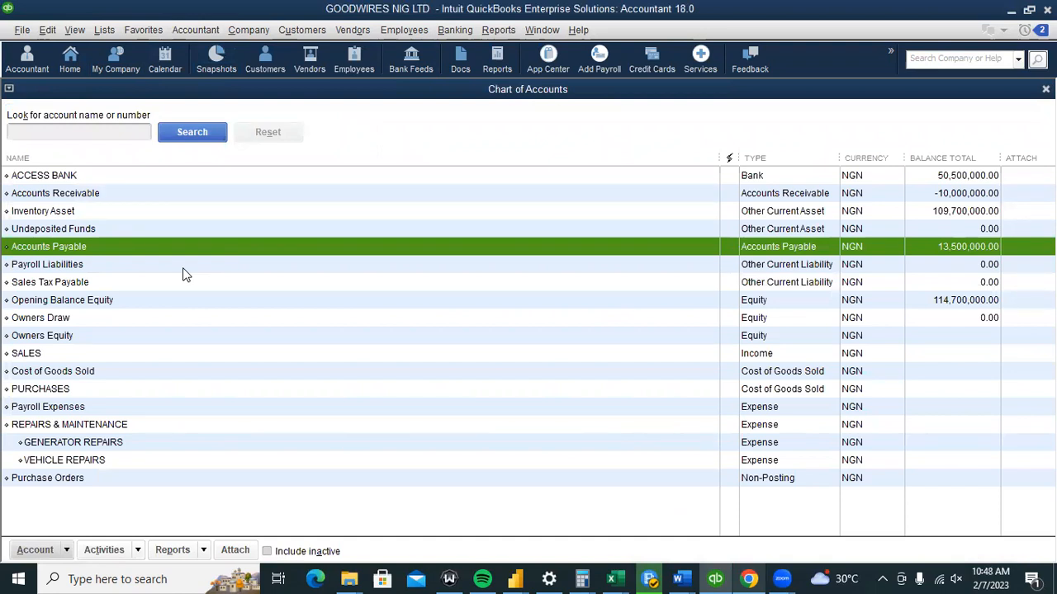
{"action": "left_click", "coordinate": [90, 246]}
{"action": "double_click", "coordinate": [947, 247]}
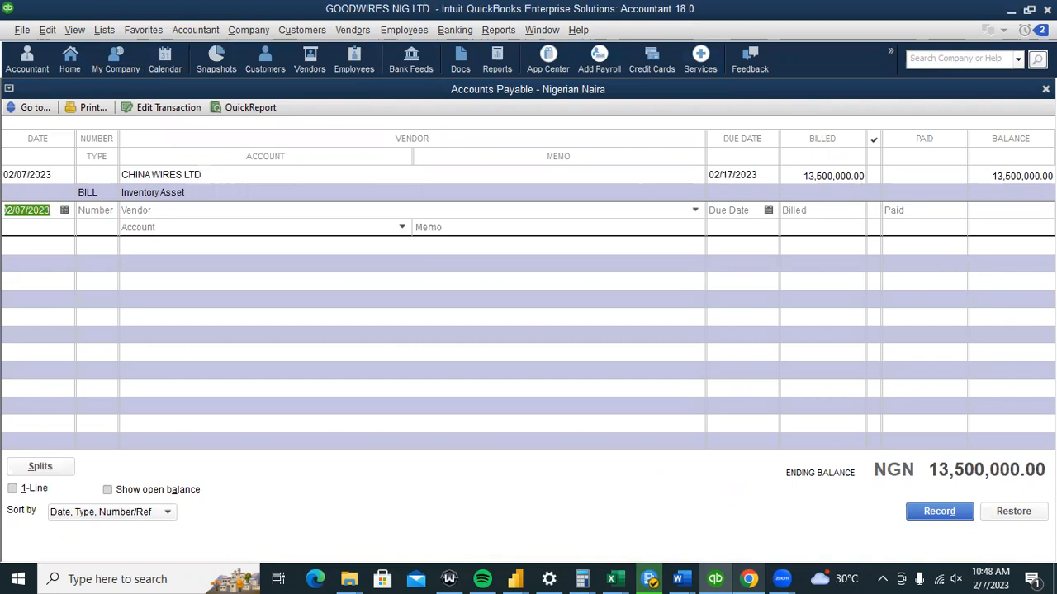
{"action": "left_click", "coordinate": [1046, 89]}
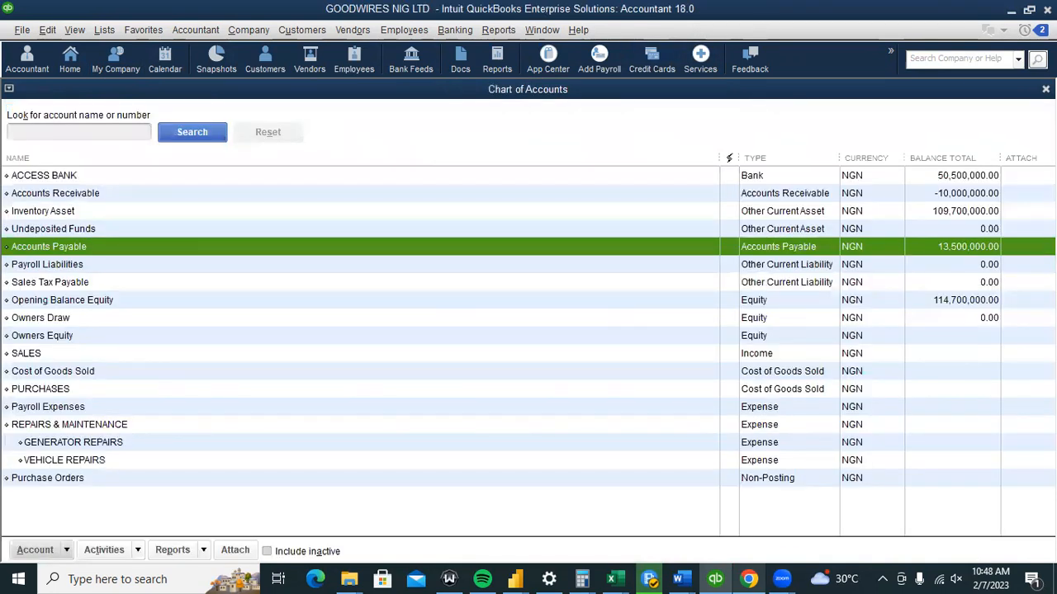
{"action": "left_click", "coordinate": [1046, 89]}
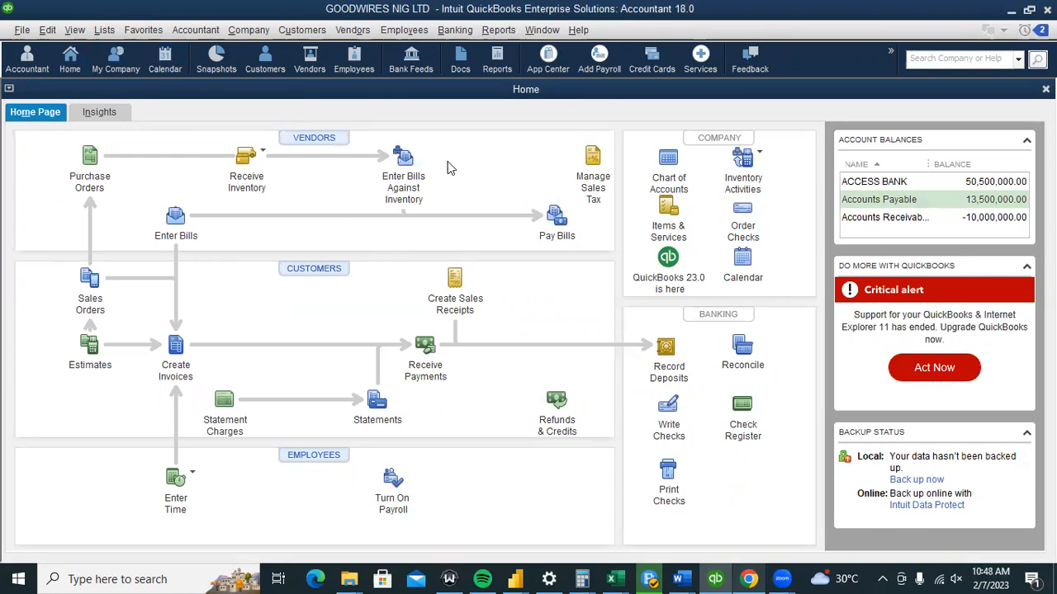
{"action": "left_click", "coordinate": [403, 164]}
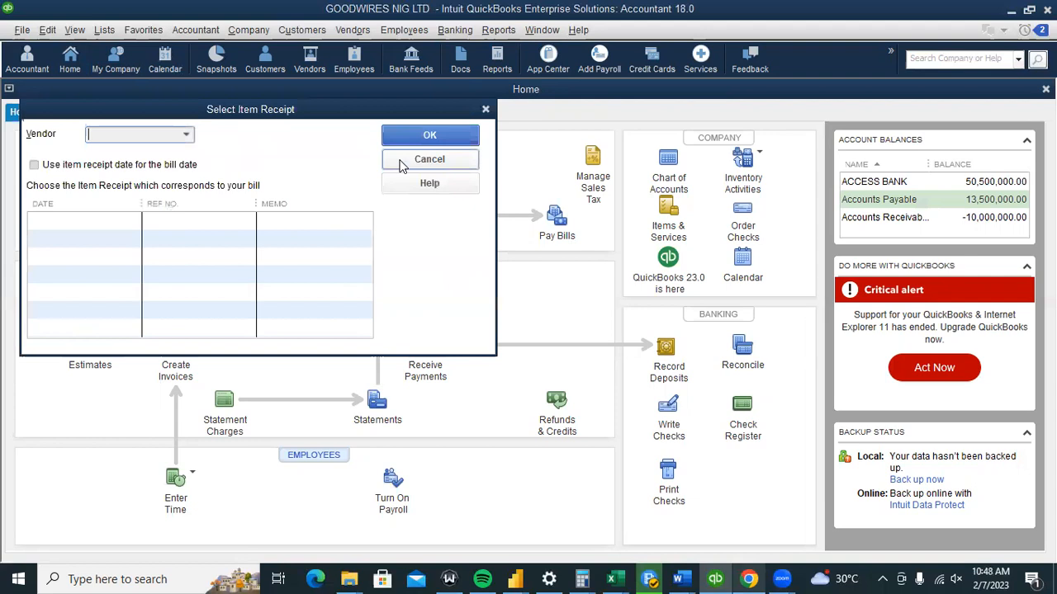
{"action": "left_click", "coordinate": [184, 136]}
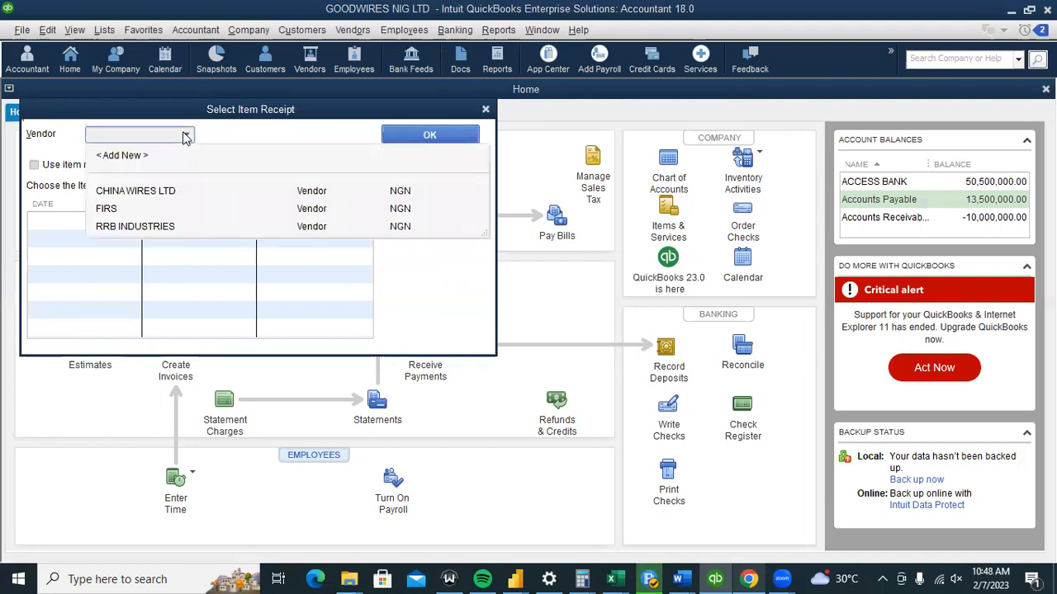
{"action": "left_click", "coordinate": [149, 193]}
{"action": "left_click", "coordinate": [113, 165]}
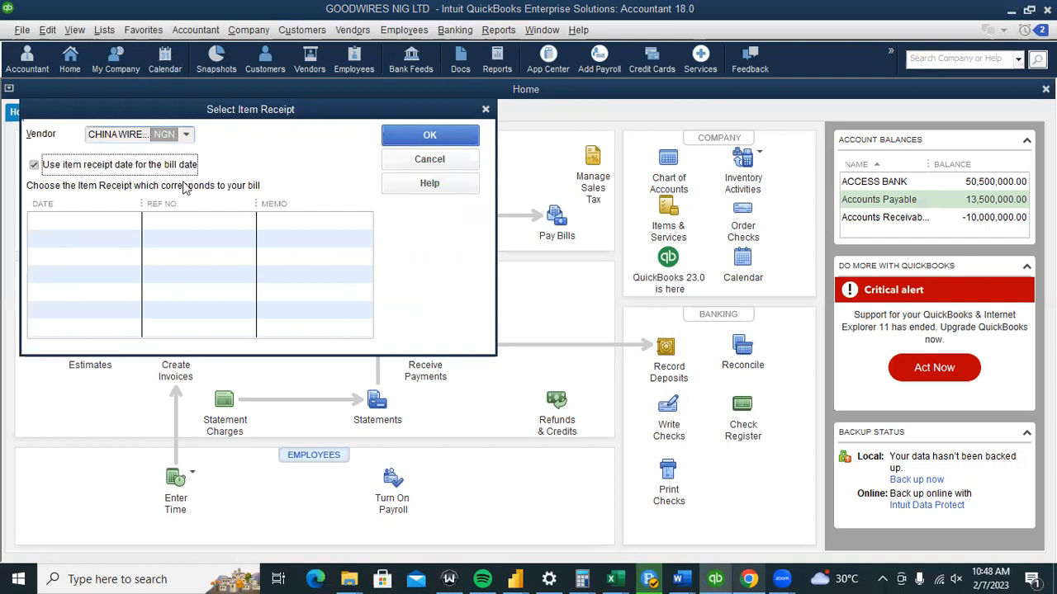
{"action": "left_click", "coordinate": [147, 219]}
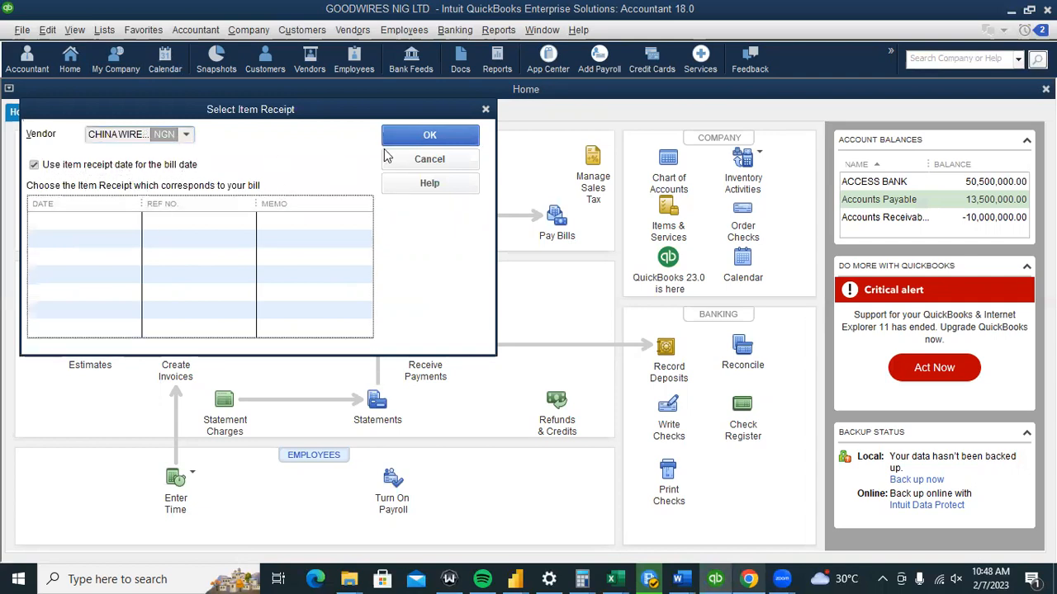
{"action": "left_click", "coordinate": [427, 159]}
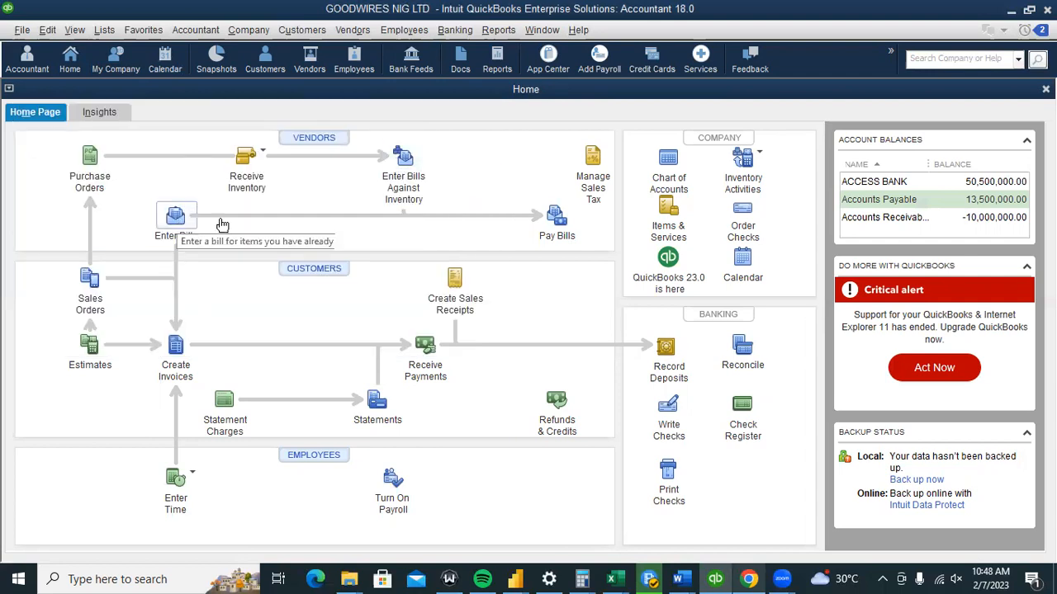
{"action": "left_click", "coordinate": [556, 217]}
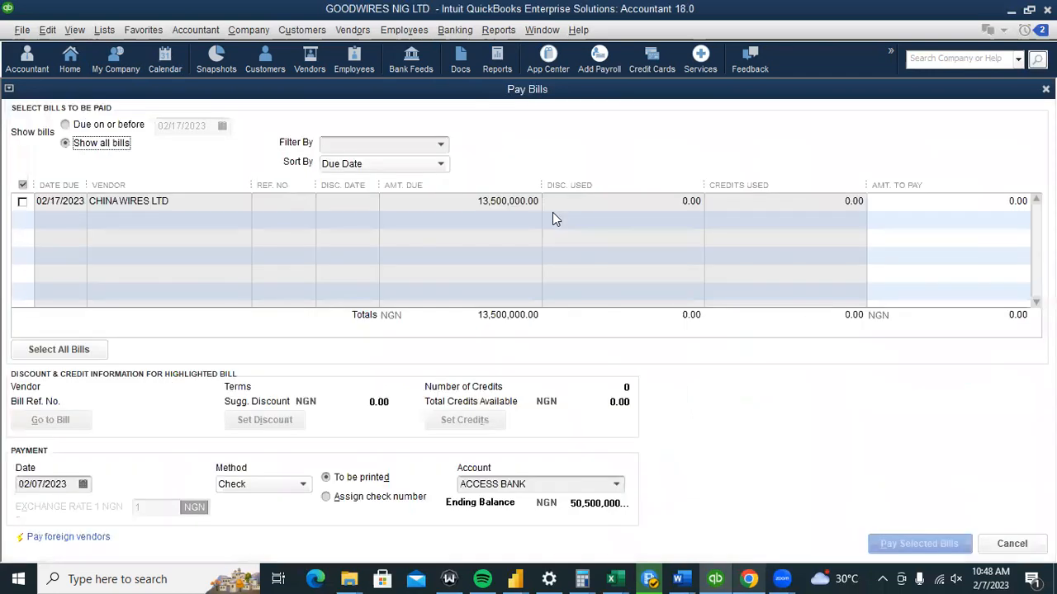
{"action": "left_click", "coordinate": [1045, 89]}
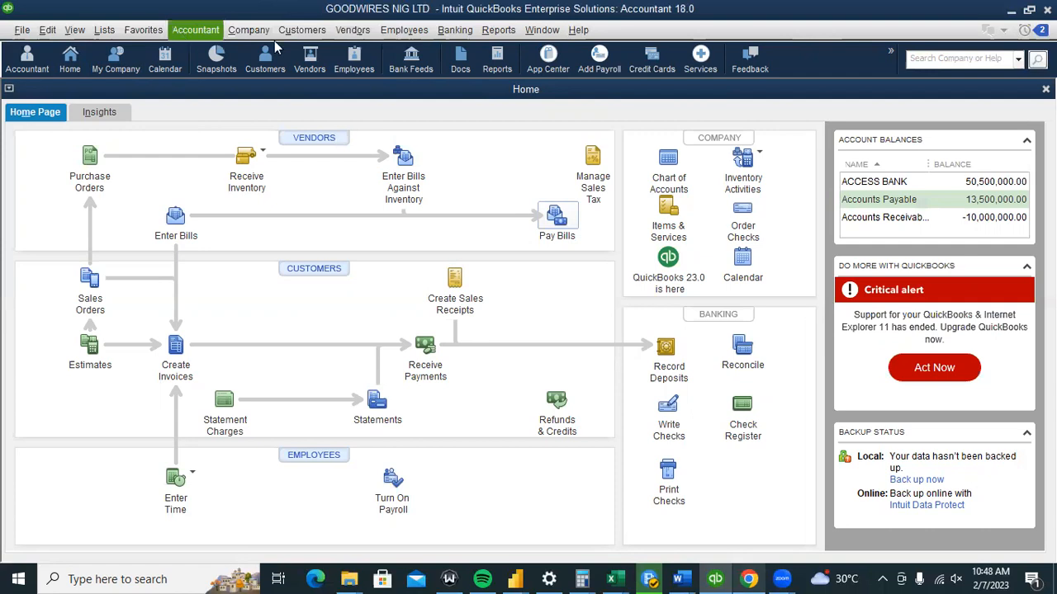
{"action": "left_click", "coordinate": [455, 29]}
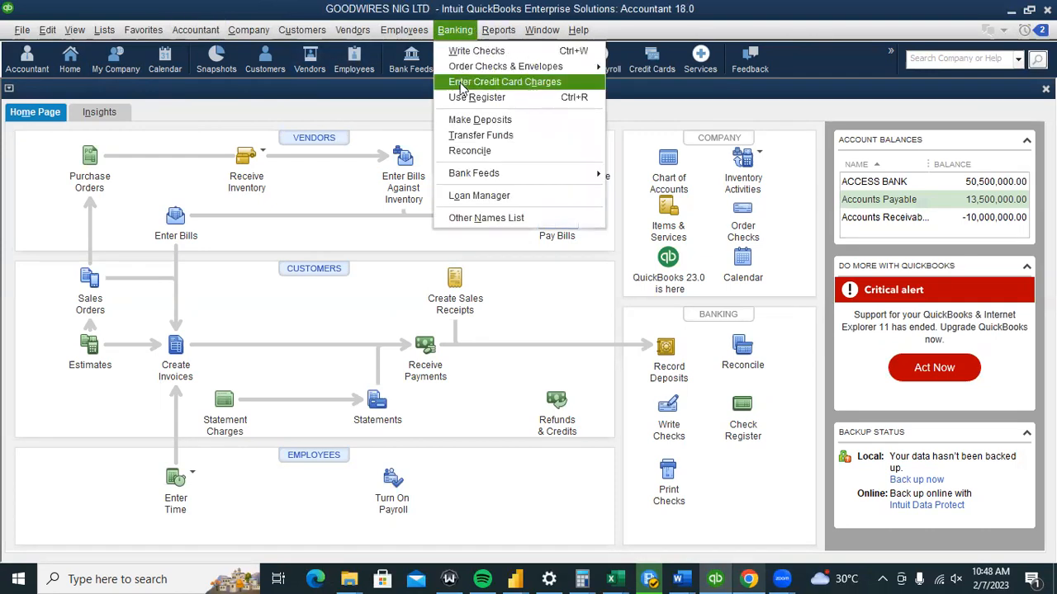
{"action": "left_click", "coordinate": [460, 98]}
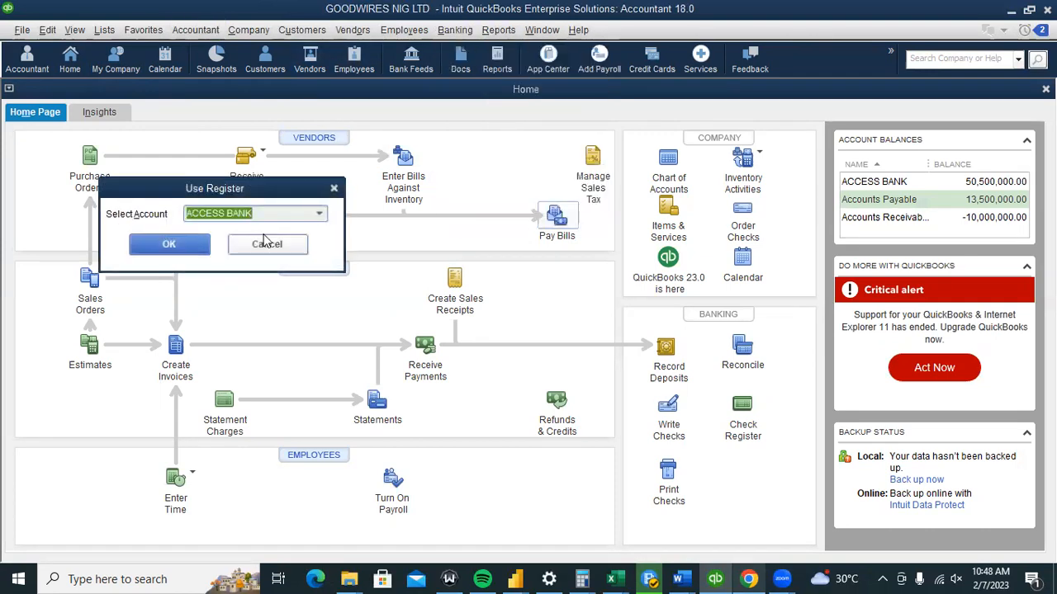
{"action": "left_click", "coordinate": [166, 243]}
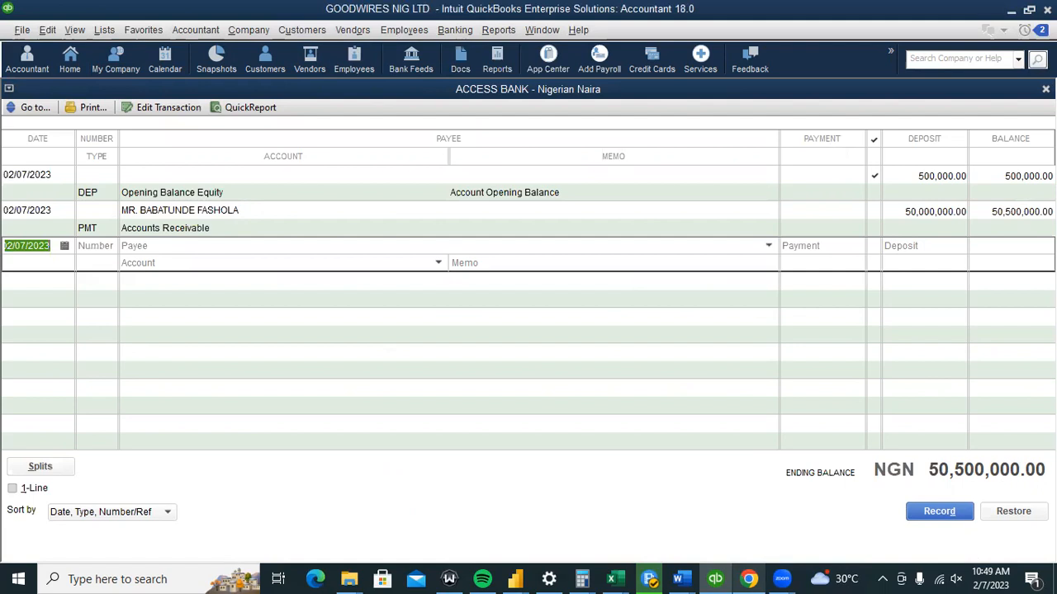
{"action": "key", "text": "Escape"}
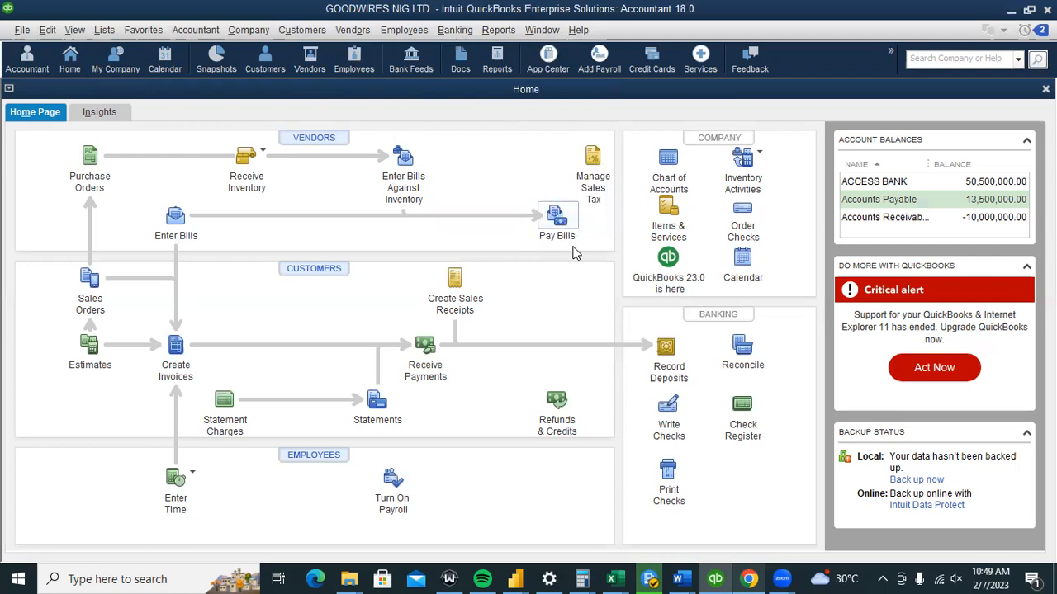
{"action": "left_click", "coordinate": [731, 408]}
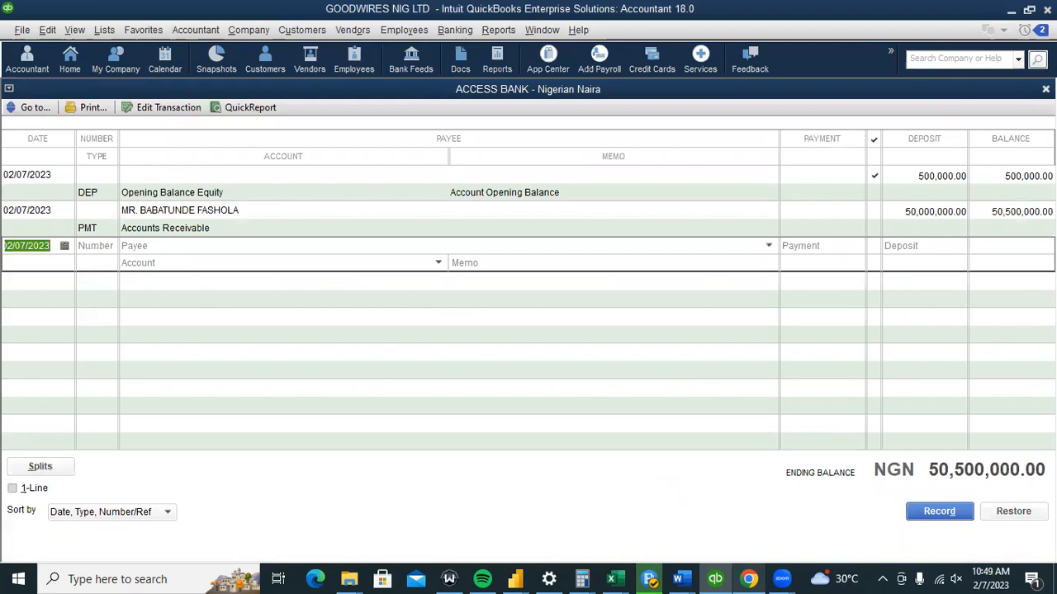
{"action": "key", "text": "Escape"}
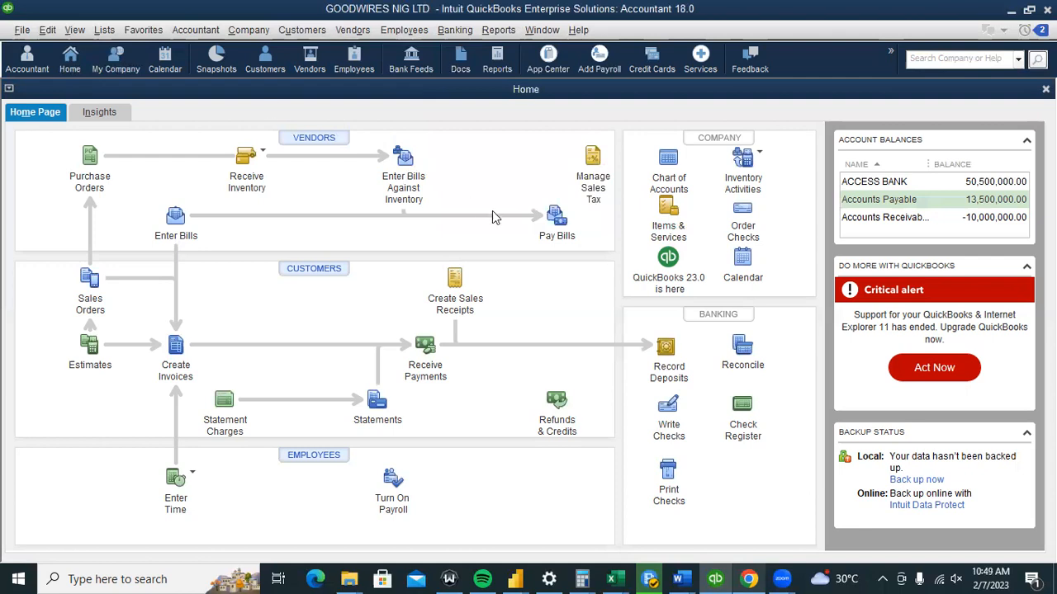
In Pay Bills, select the 13,500,000 CHINA WIRES LTD bill and pay it from ACCESS BANK.
{"action": "left_click", "coordinate": [559, 223]}
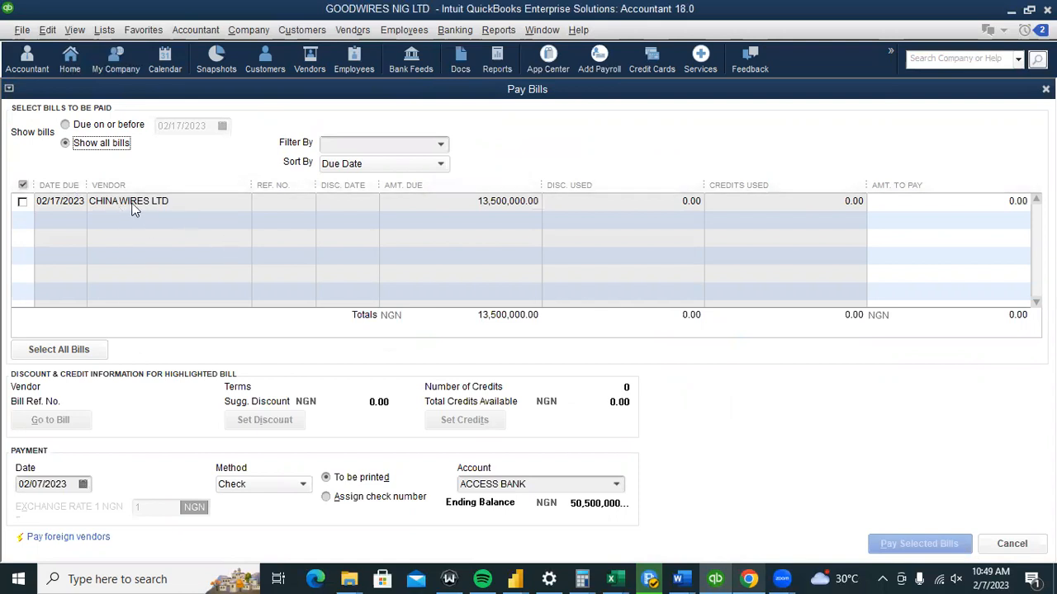
{"action": "left_click", "coordinate": [24, 201]}
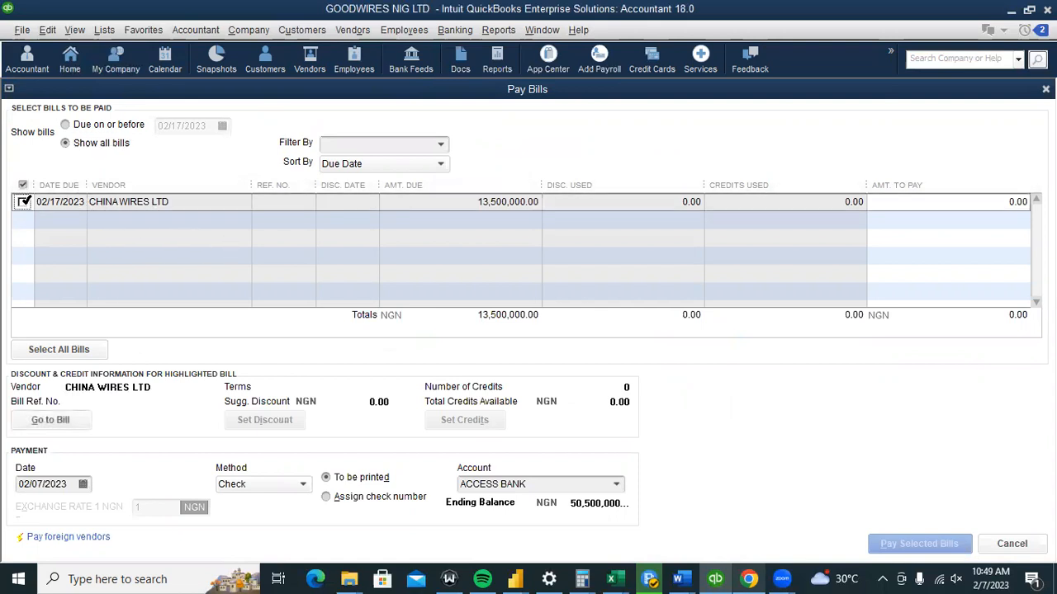
{"action": "left_click", "coordinate": [23, 202]}
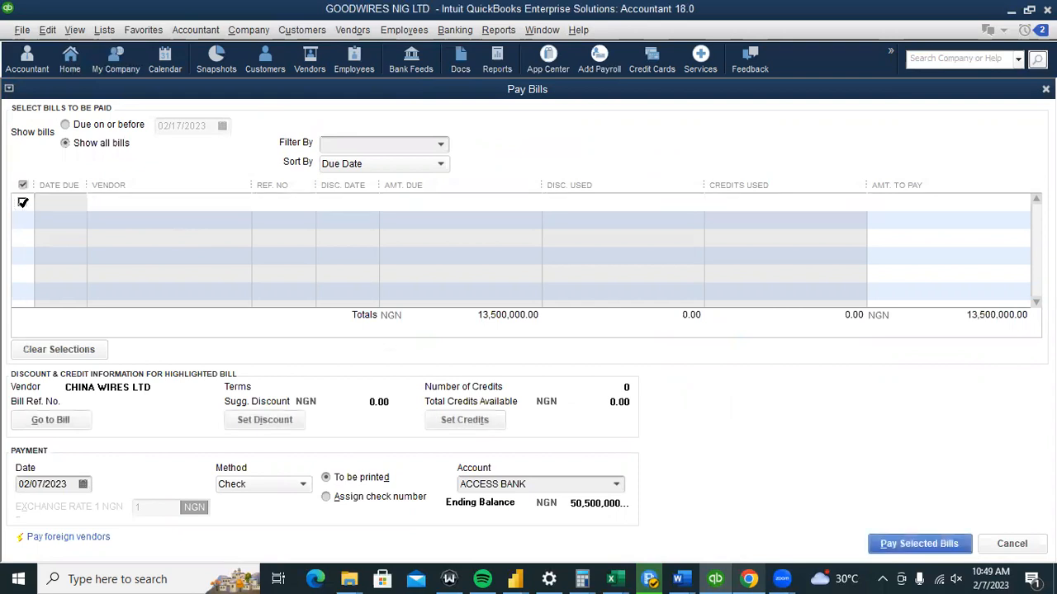
{"action": "left_click", "coordinate": [23, 201]}
{"action": "left_click", "coordinate": [23, 202]}
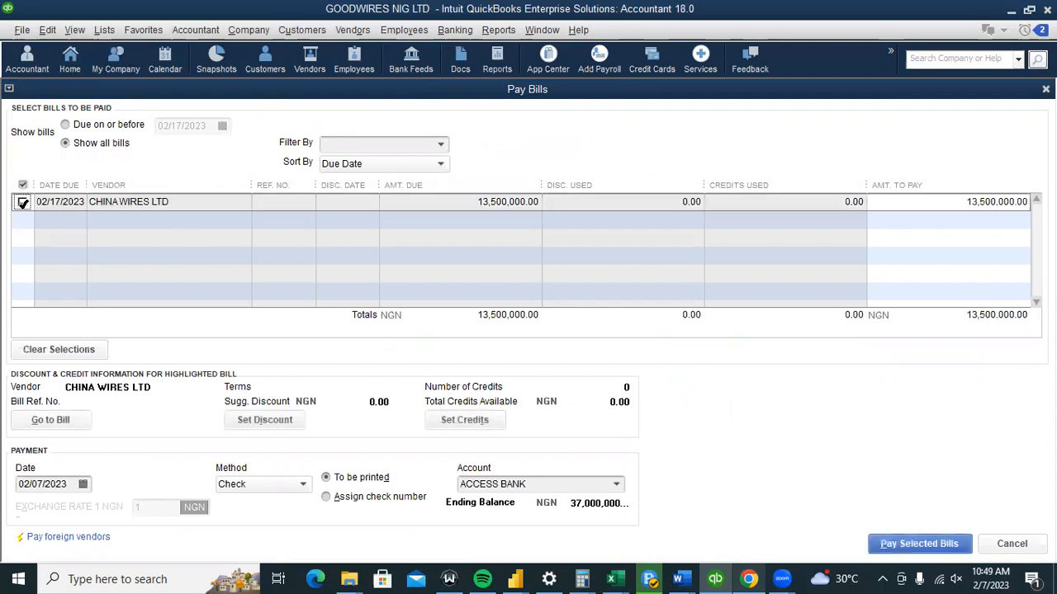
{"action": "left_click", "coordinate": [23, 202]}
{"action": "left_click", "coordinate": [22, 202]}
{"action": "left_click", "coordinate": [23, 202]}
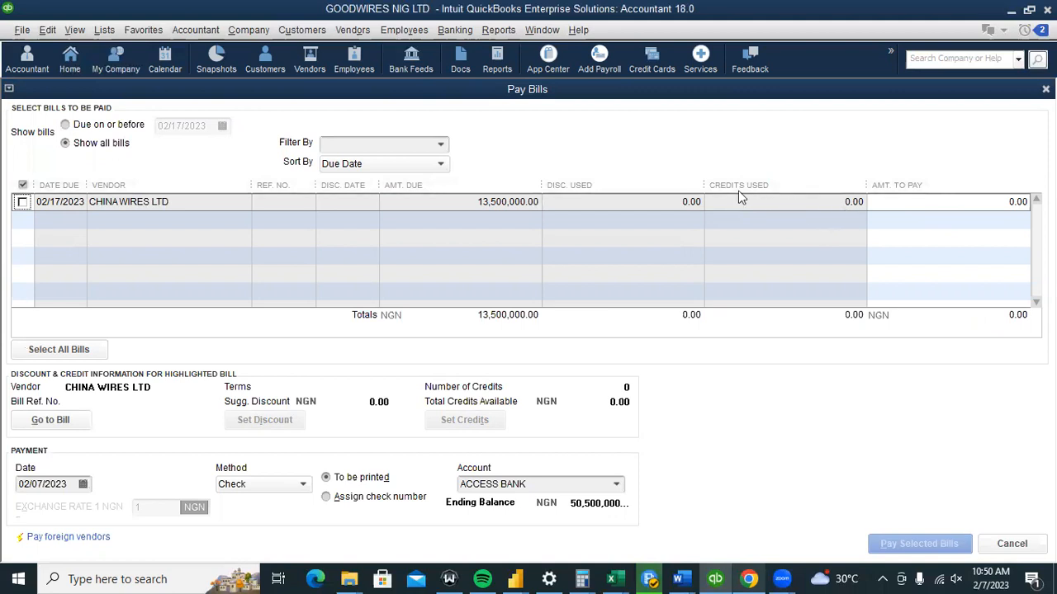
{"action": "left_click", "coordinate": [21, 202]}
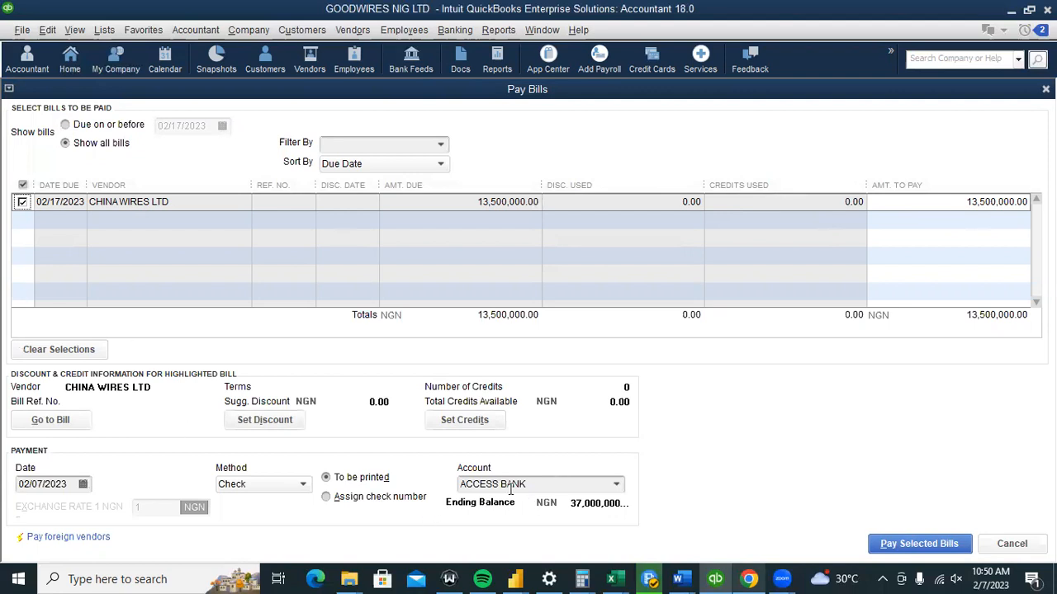
{"action": "left_click", "coordinate": [615, 487]}
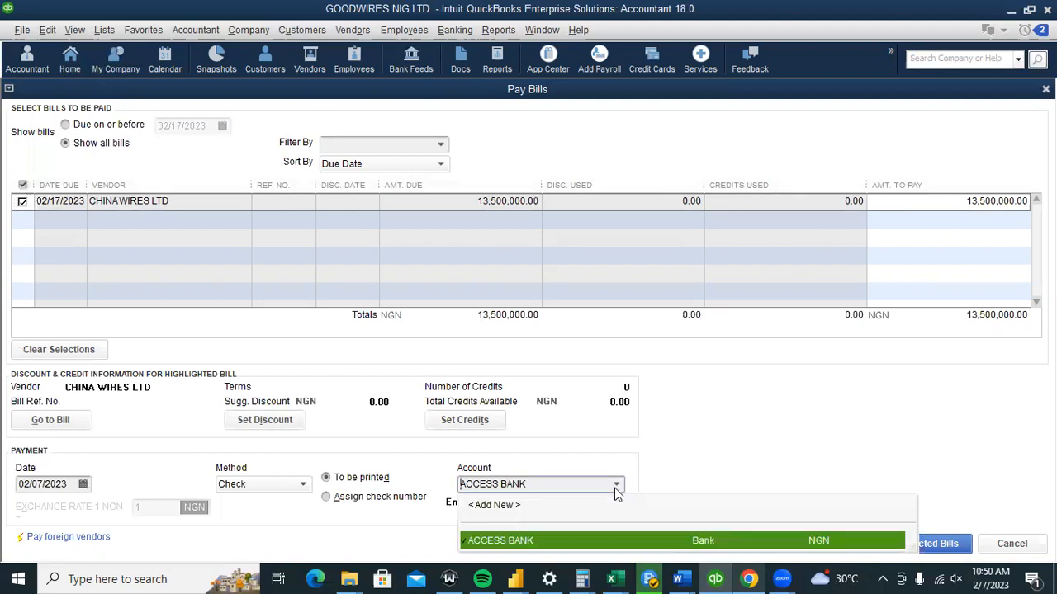
{"action": "left_click", "coordinate": [502, 540]}
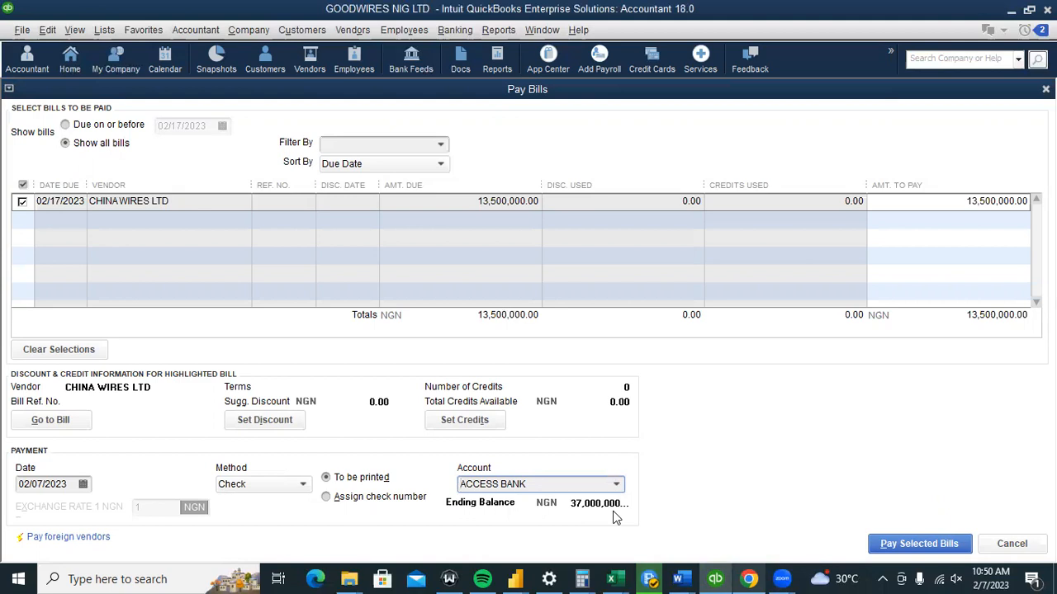
{"action": "left_click", "coordinate": [265, 425]}
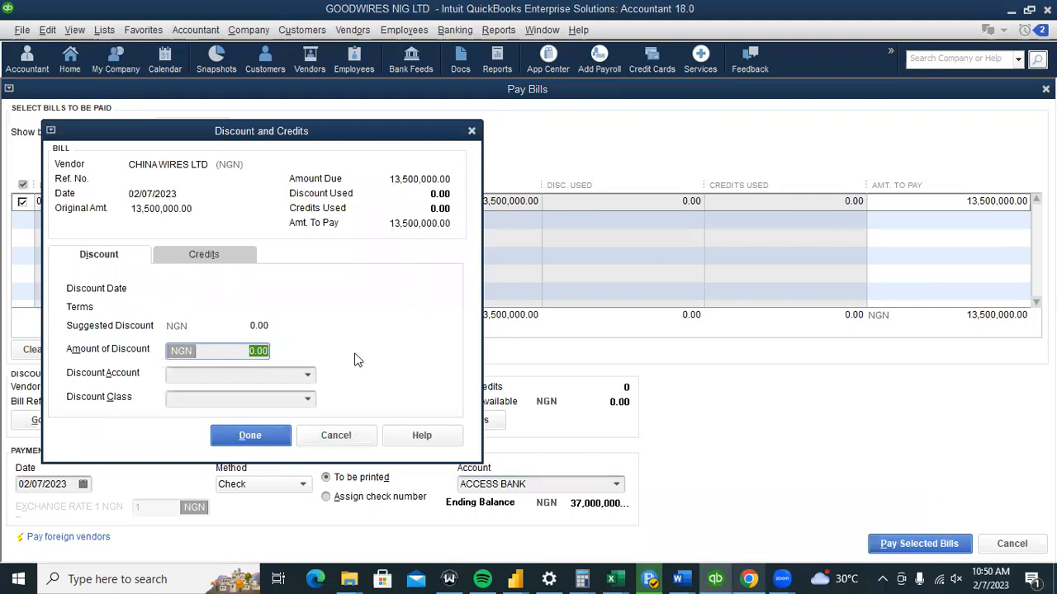
{"action": "left_click", "coordinate": [471, 133]}
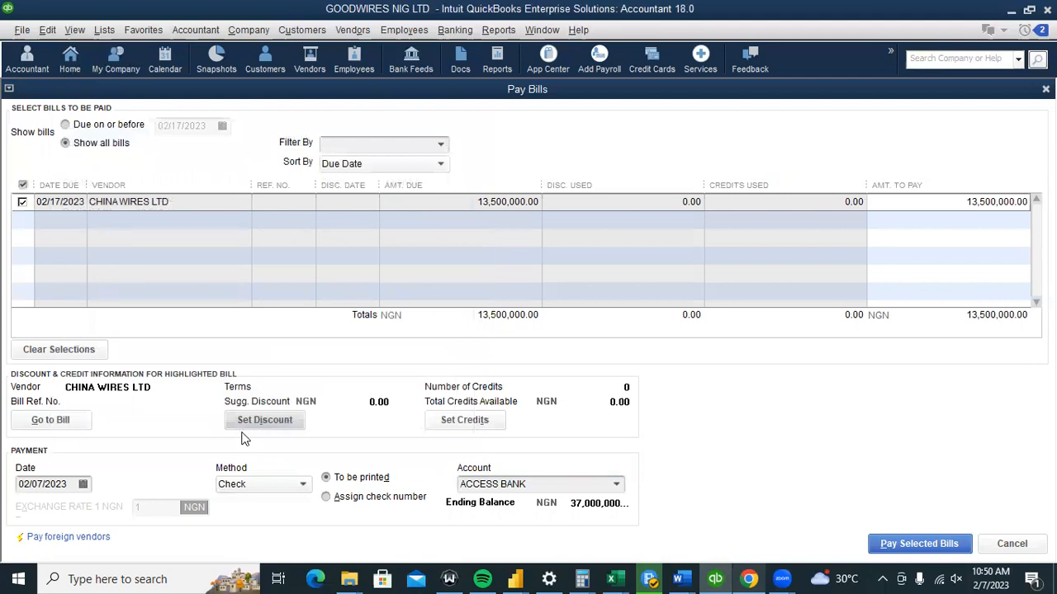
{"action": "left_click", "coordinate": [254, 420]}
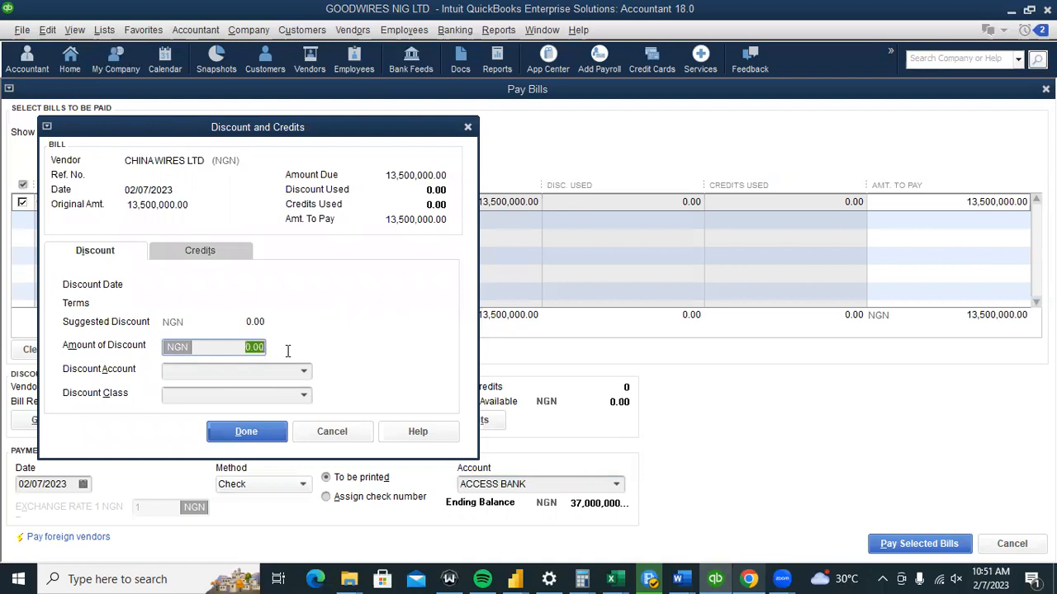
{"action": "type", "text": "100000"}
{"action": "left_click", "coordinate": [302, 372]}
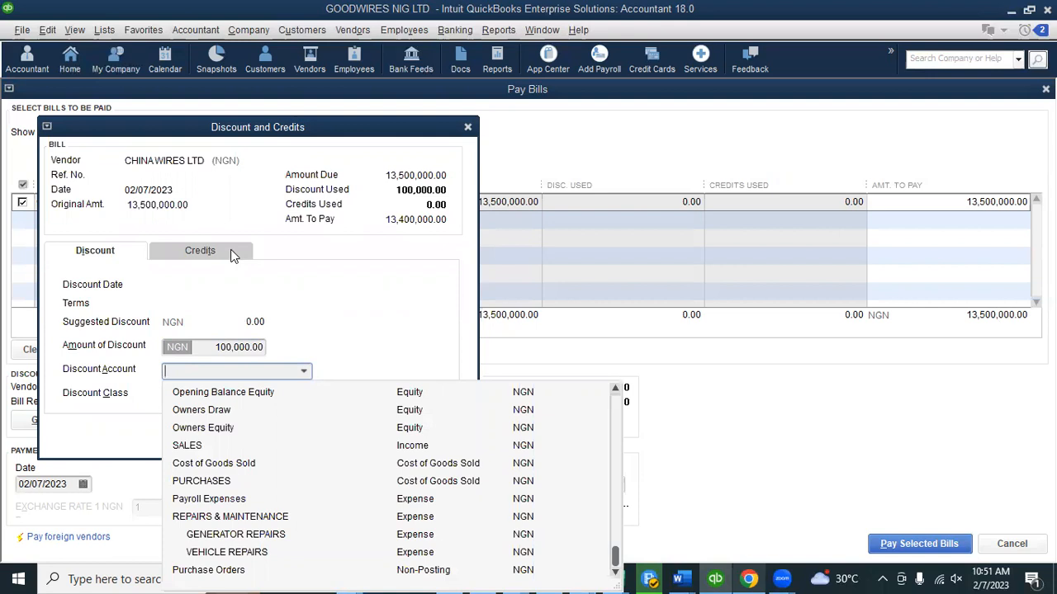
{"action": "left_click", "coordinate": [245, 265]}
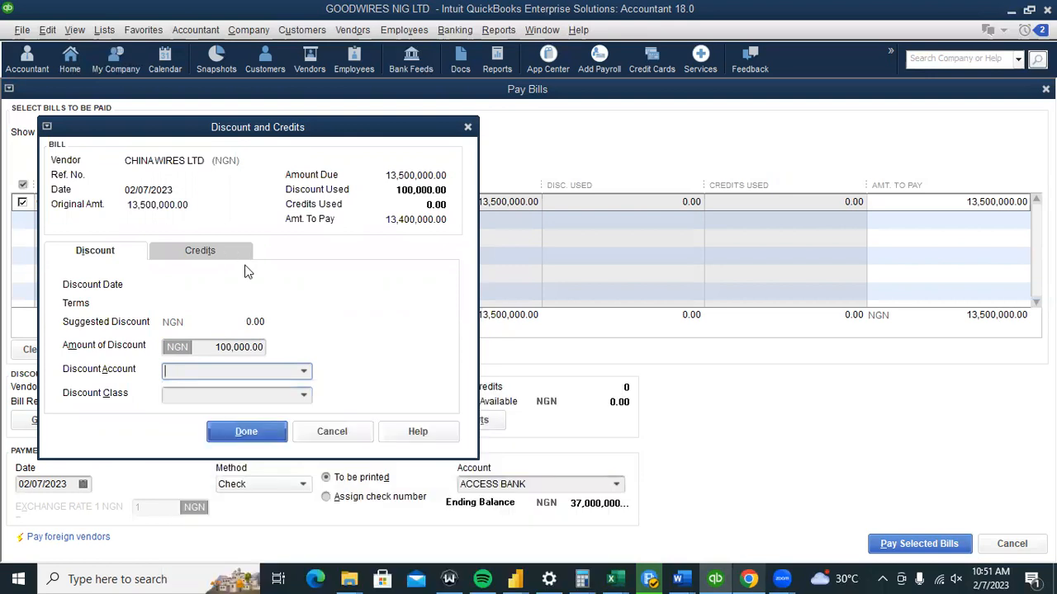
{"action": "left_click", "coordinate": [307, 396]}
{"action": "left_click", "coordinate": [307, 356]}
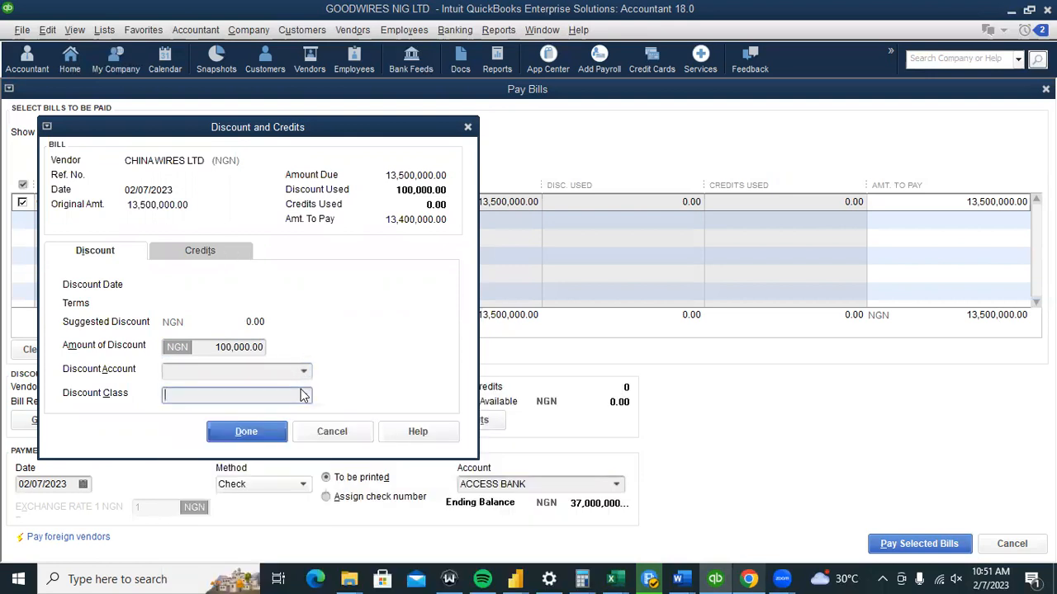
{"action": "left_click", "coordinate": [304, 396]}
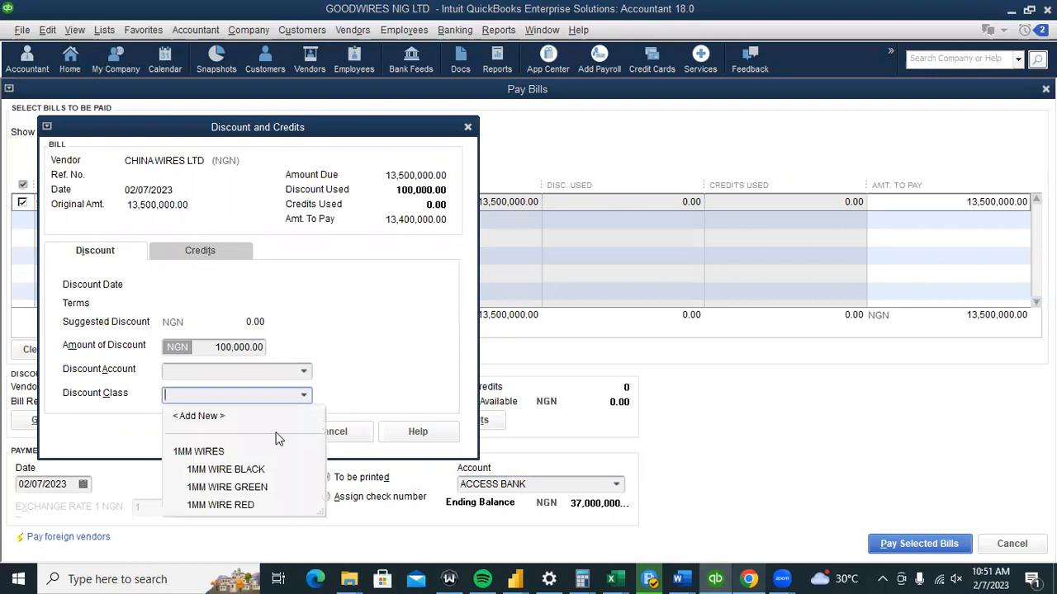
{"action": "left_click", "coordinate": [303, 372]}
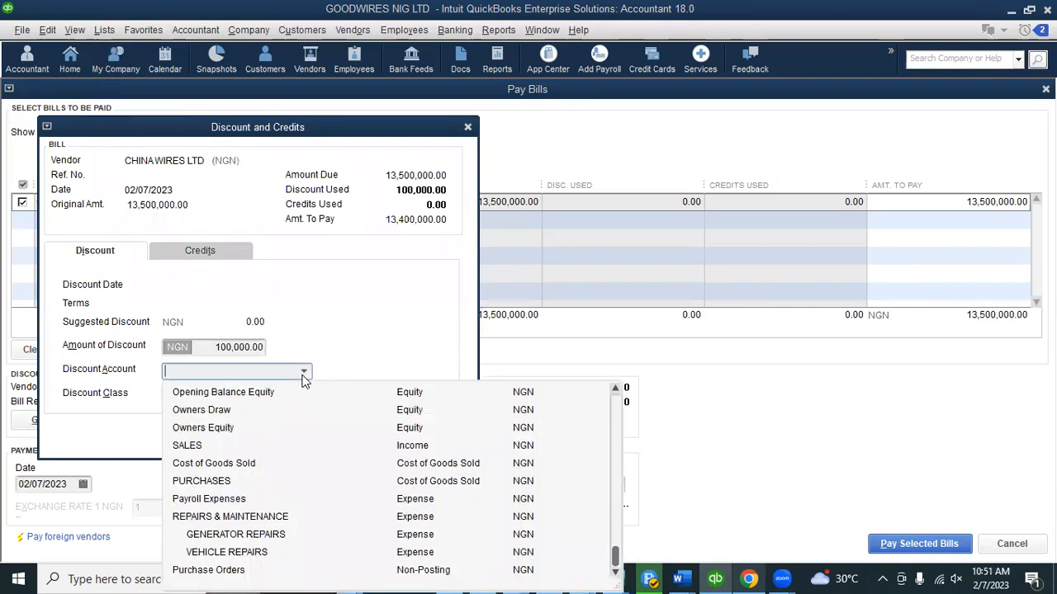
{"action": "left_click", "coordinate": [303, 374]}
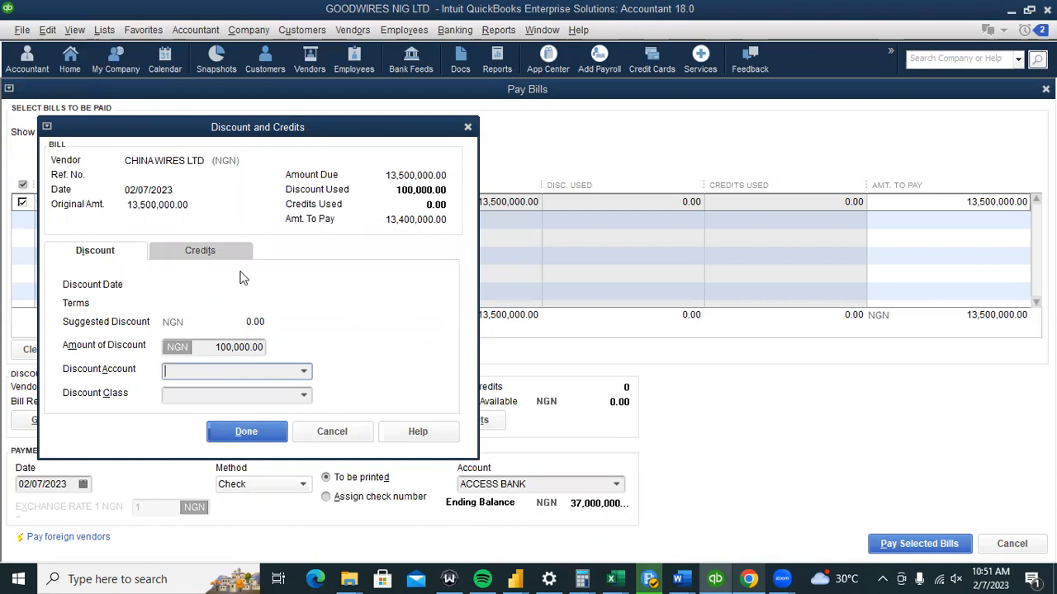
{"action": "left_click", "coordinate": [332, 432]}
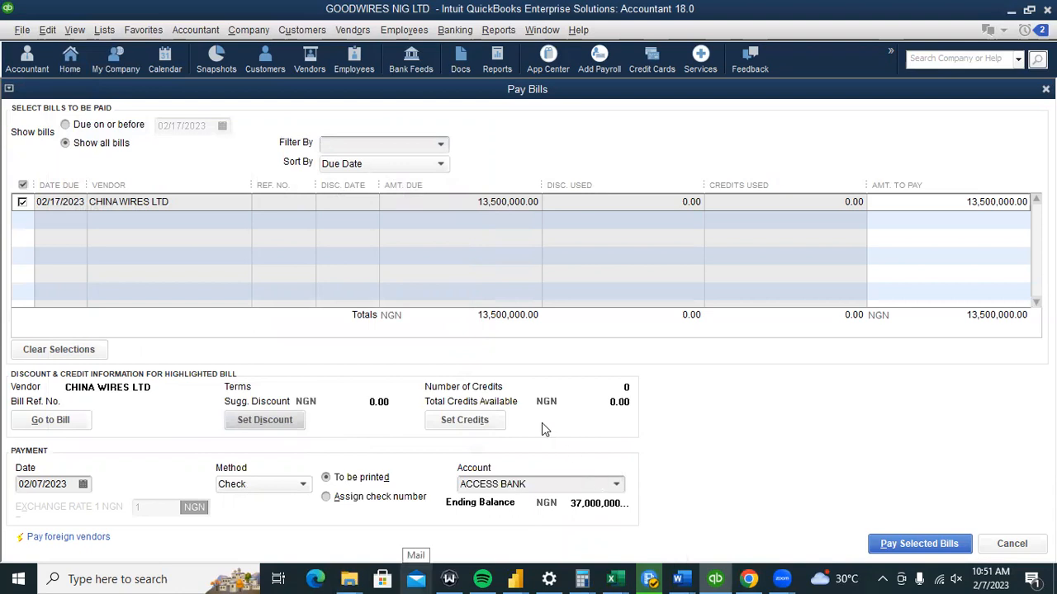
{"action": "left_click", "coordinate": [470, 419]}
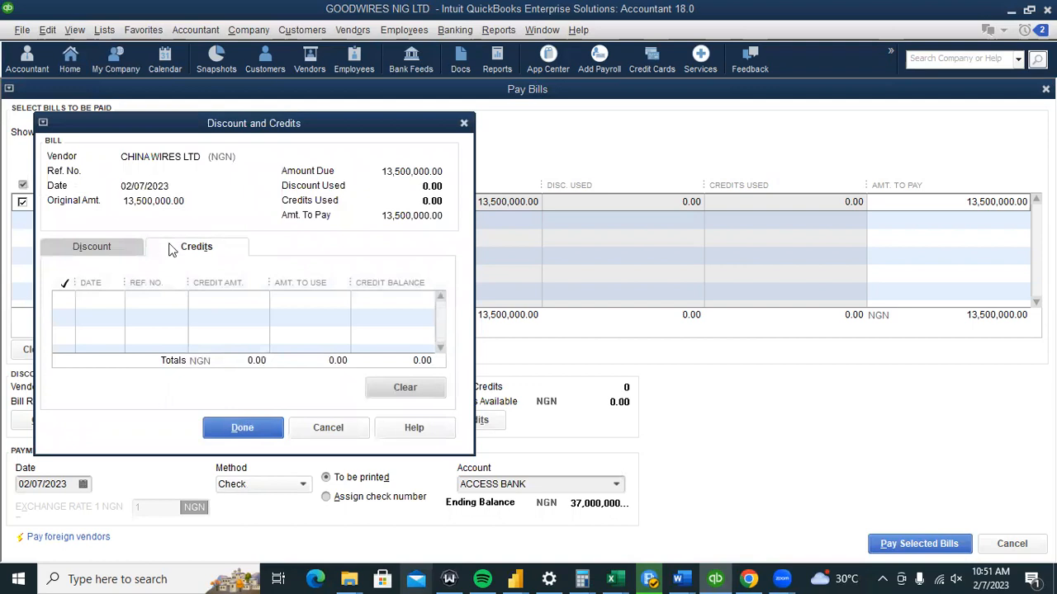
{"action": "left_click", "coordinate": [124, 248]}
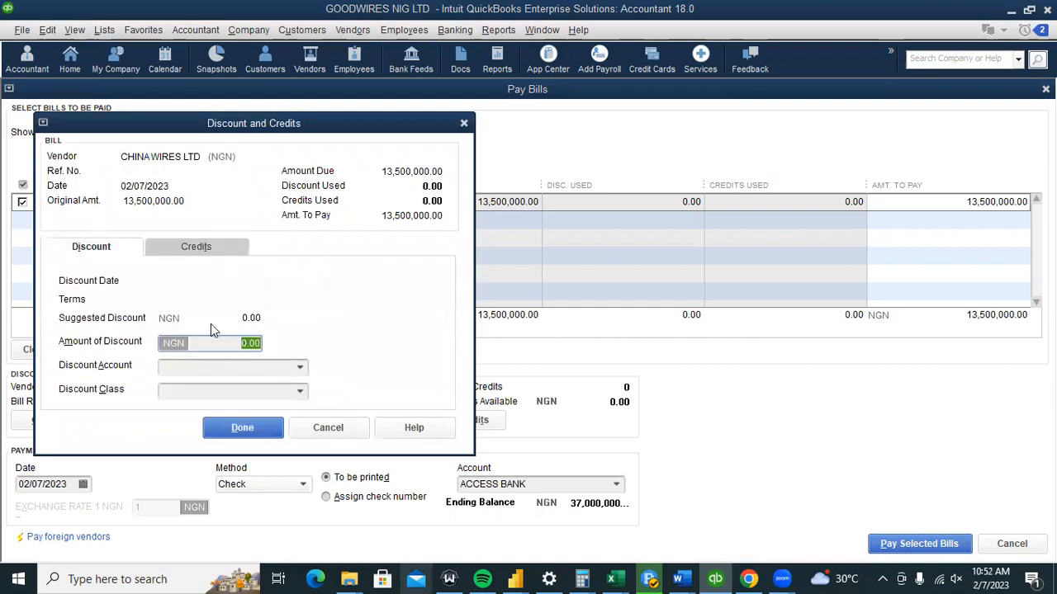
{"action": "left_click", "coordinate": [187, 249]}
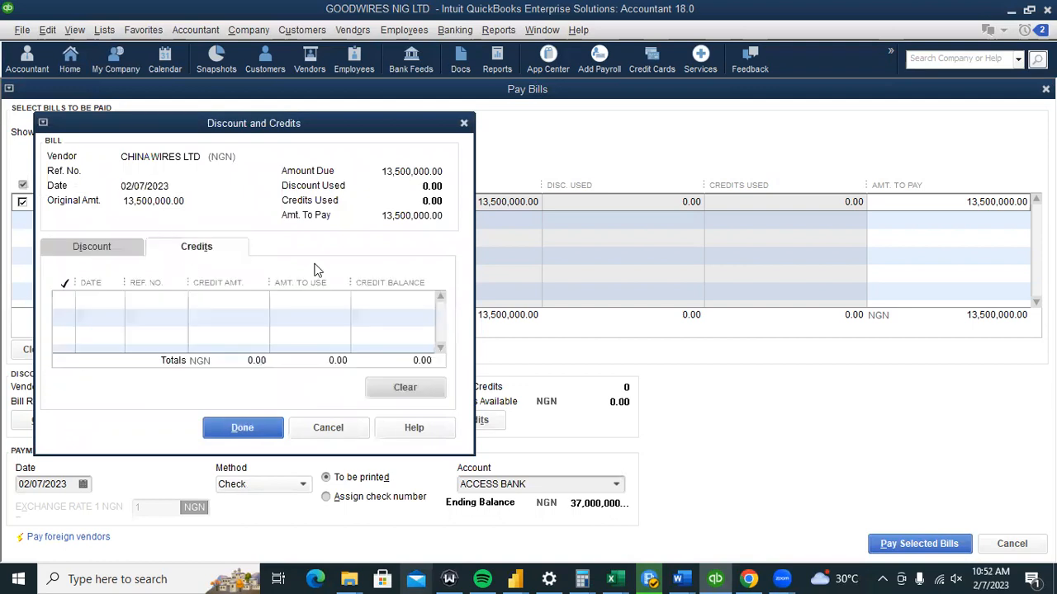
{"action": "left_click", "coordinate": [465, 123]}
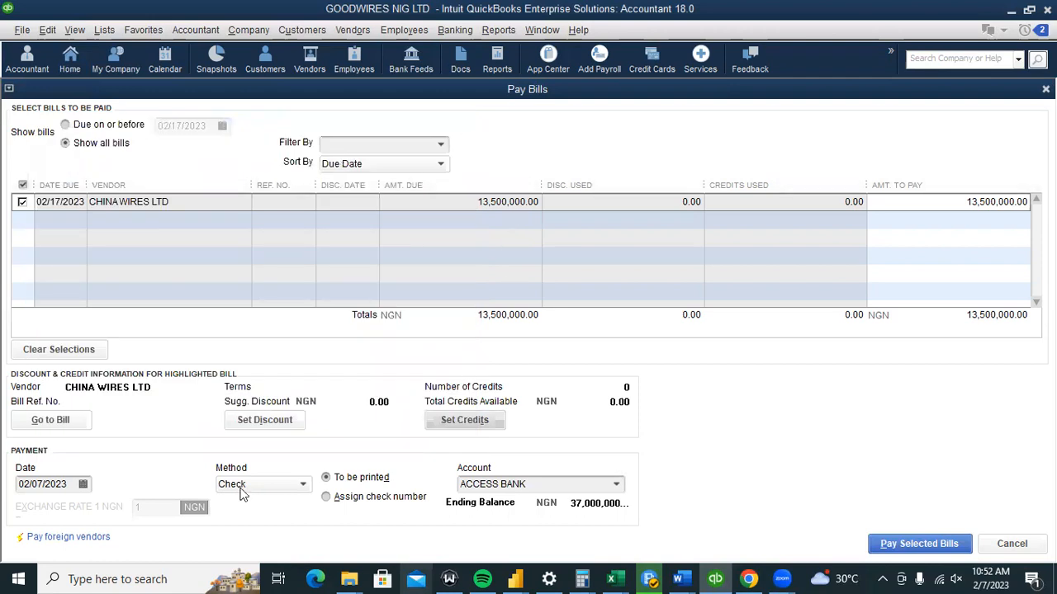
Pay the selected CHINA WIRES LTD bill by Check and close the Payment Summary.
{"action": "left_click", "coordinate": [302, 486]}
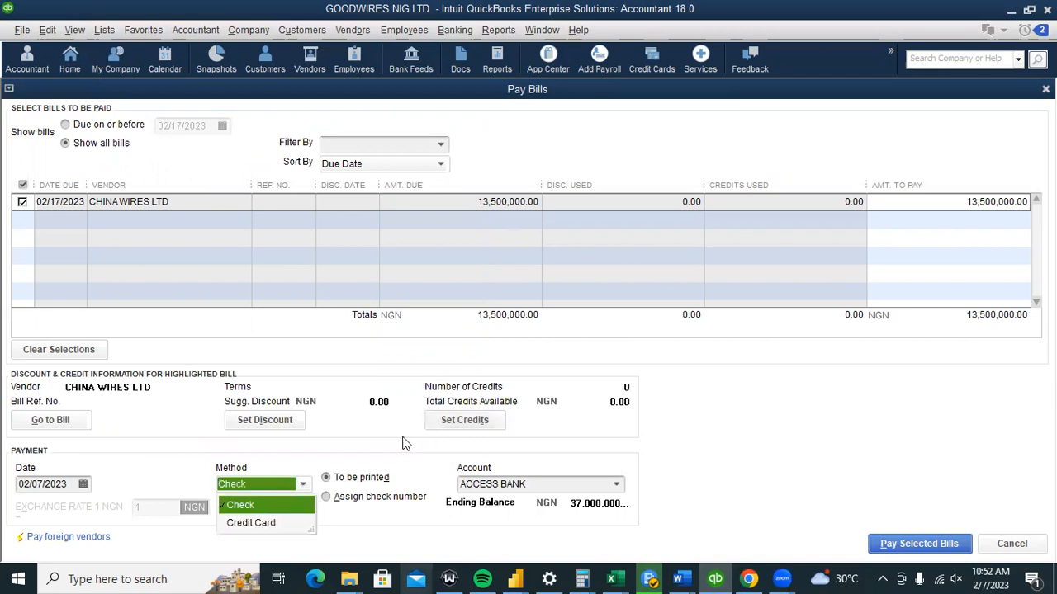
{"action": "left_click", "coordinate": [343, 440]}
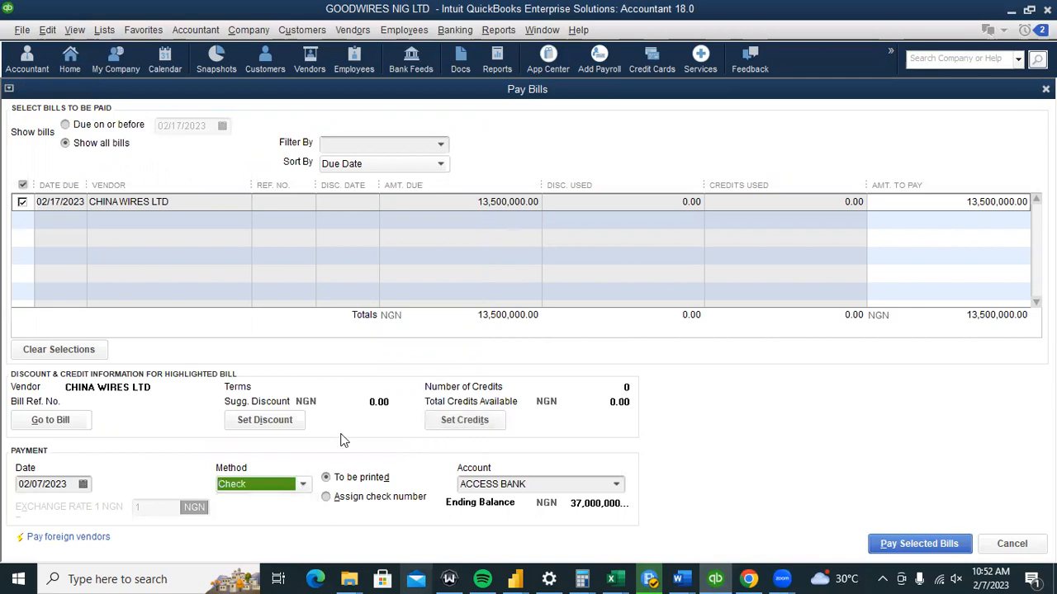
{"action": "left_click", "coordinate": [908, 550]}
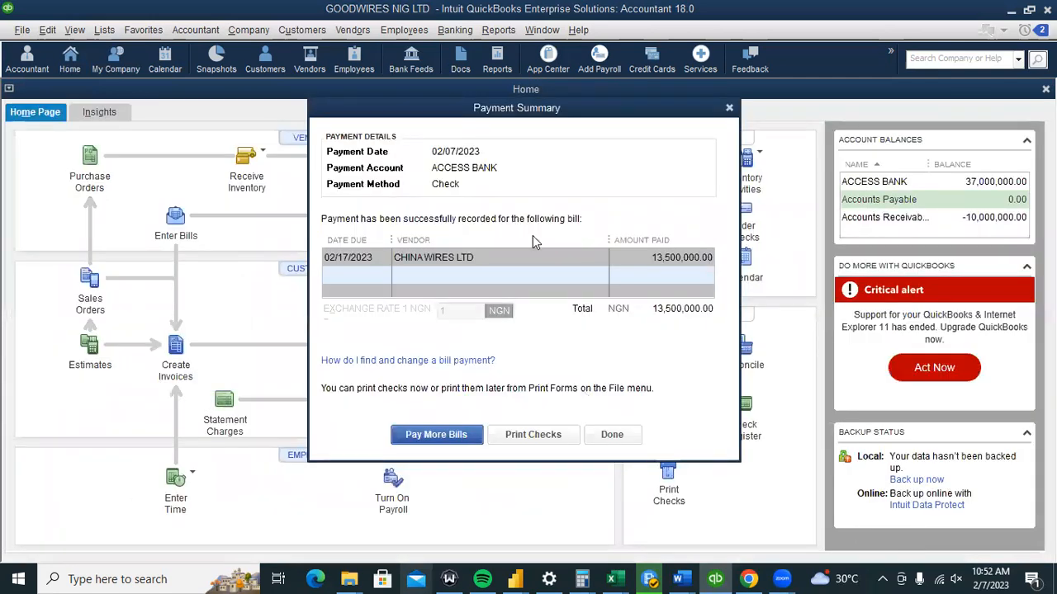
{"action": "left_click_drag", "start_coordinate": [416, 111], "coordinate": [283, 112]}
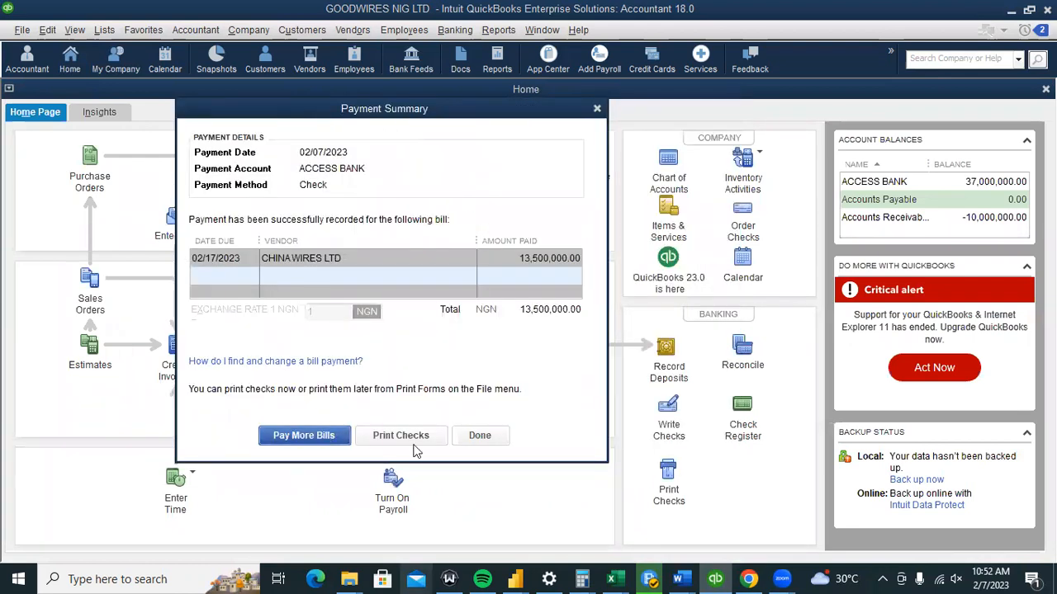
{"action": "left_click", "coordinate": [479, 437]}
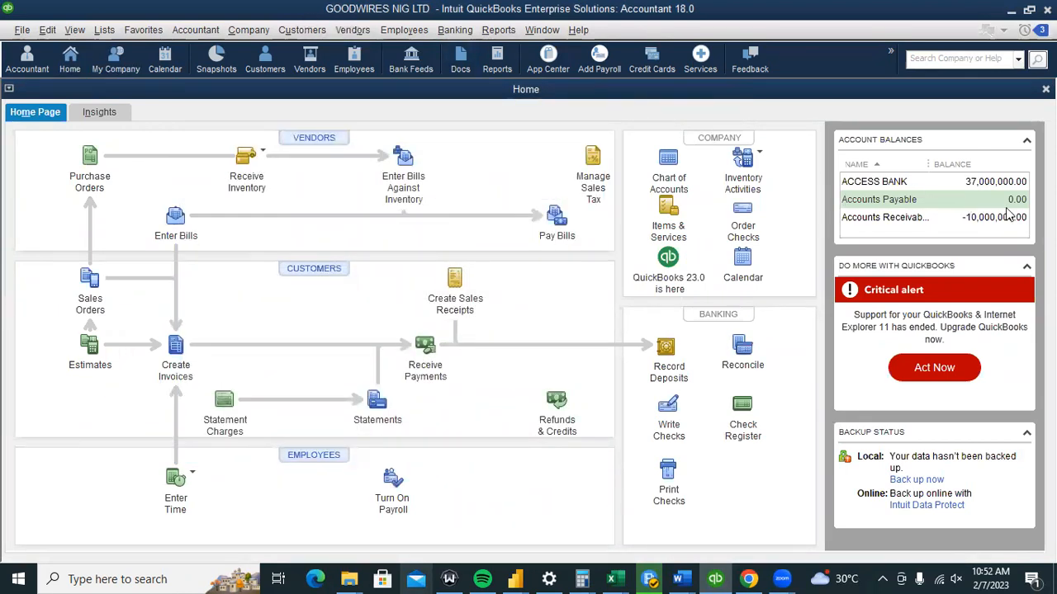
Inspect the CHINA WIRES LTD bill in the Inventory Asset register from the Chart of Accounts.
{"action": "left_click", "coordinate": [191, 33]}
{"action": "left_click", "coordinate": [200, 75]}
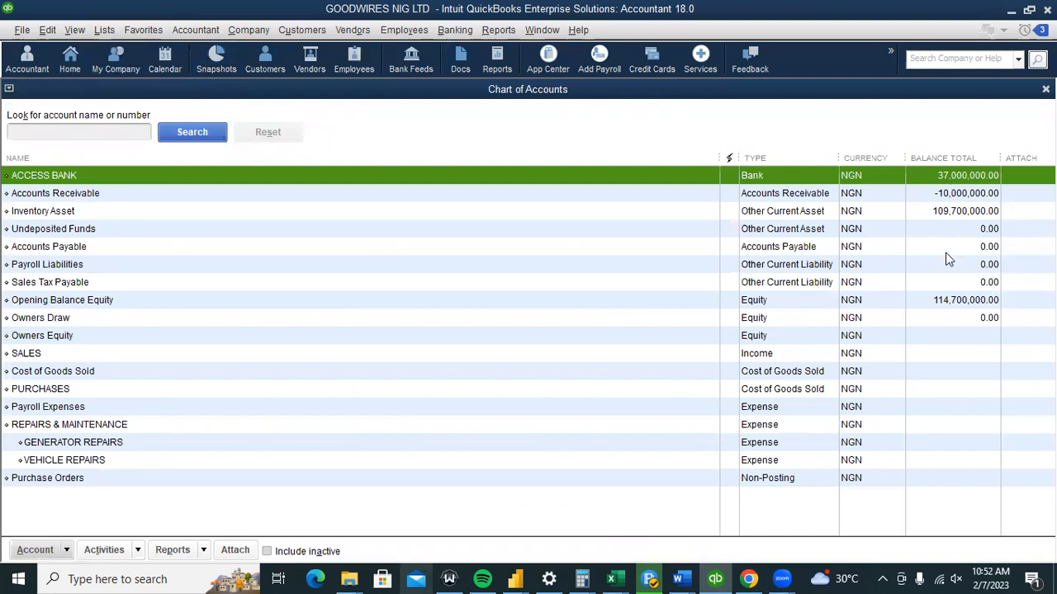
{"action": "left_click", "coordinate": [982, 218]}
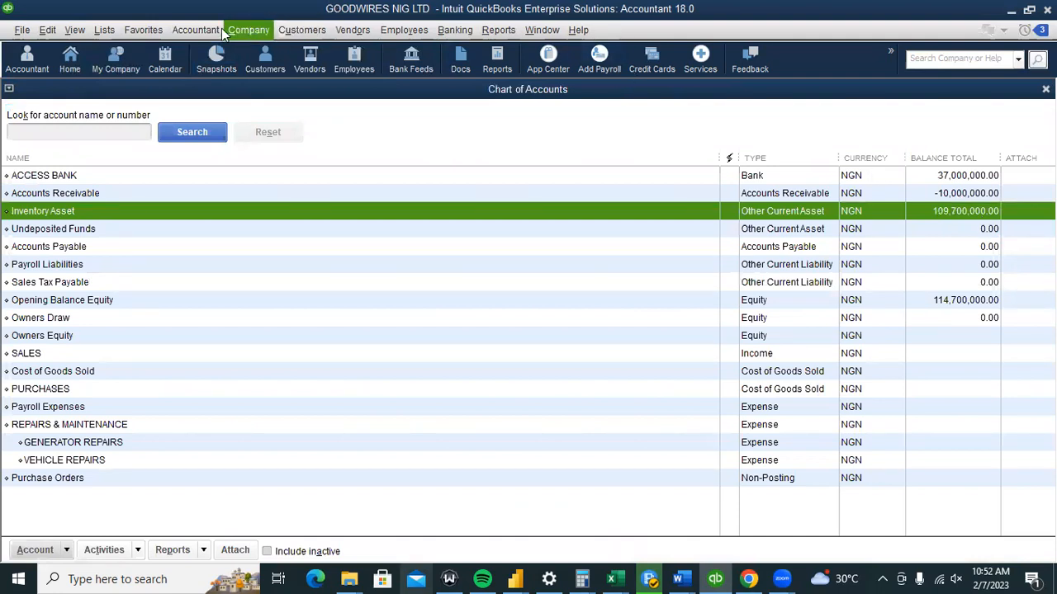
{"action": "left_click", "coordinate": [453, 33]}
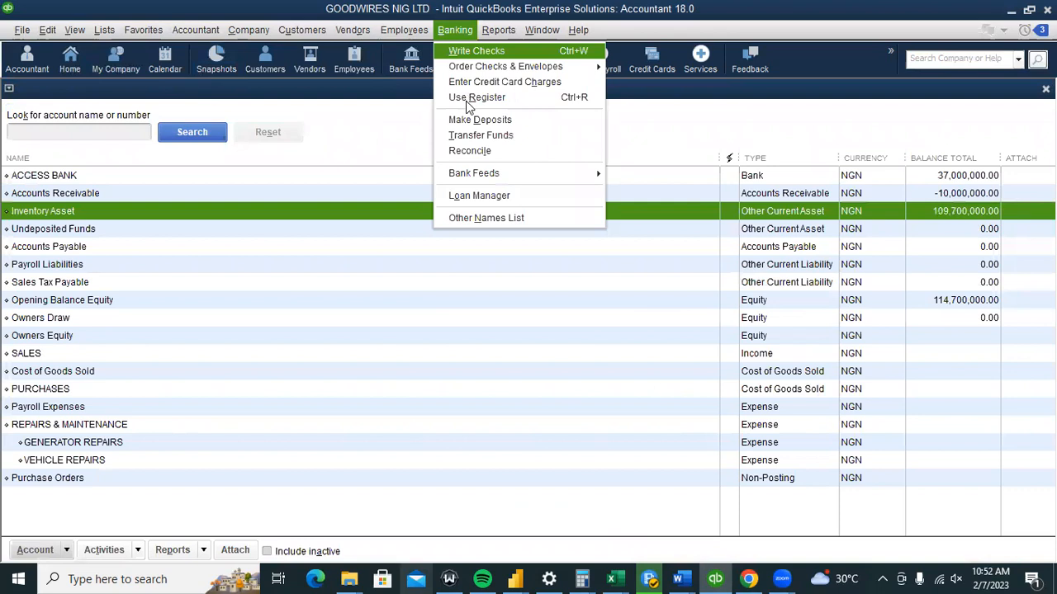
{"action": "left_click", "coordinate": [417, 100]}
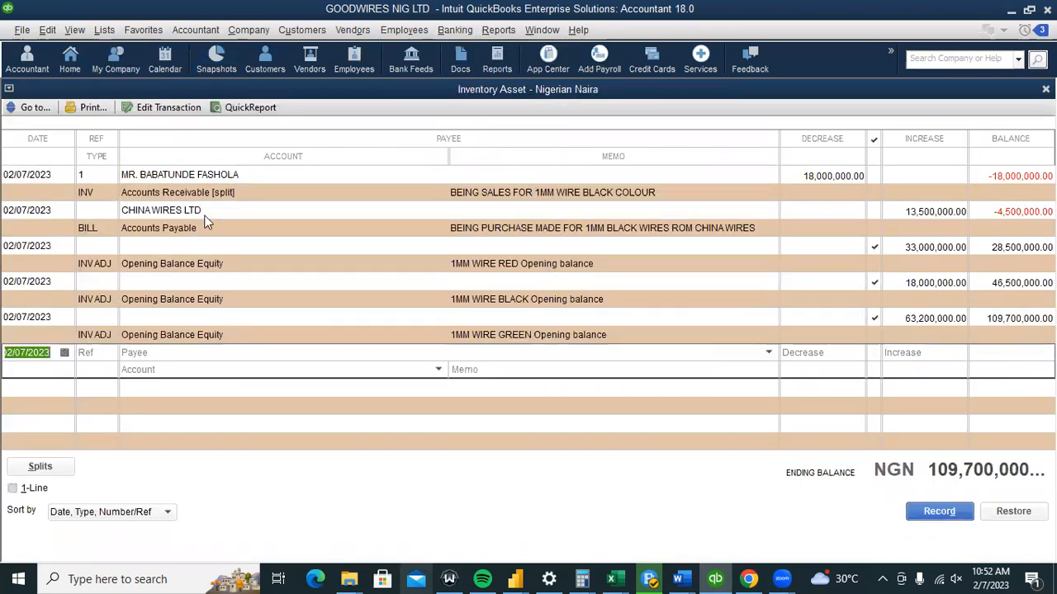
{"action": "left_click", "coordinate": [928, 214]}
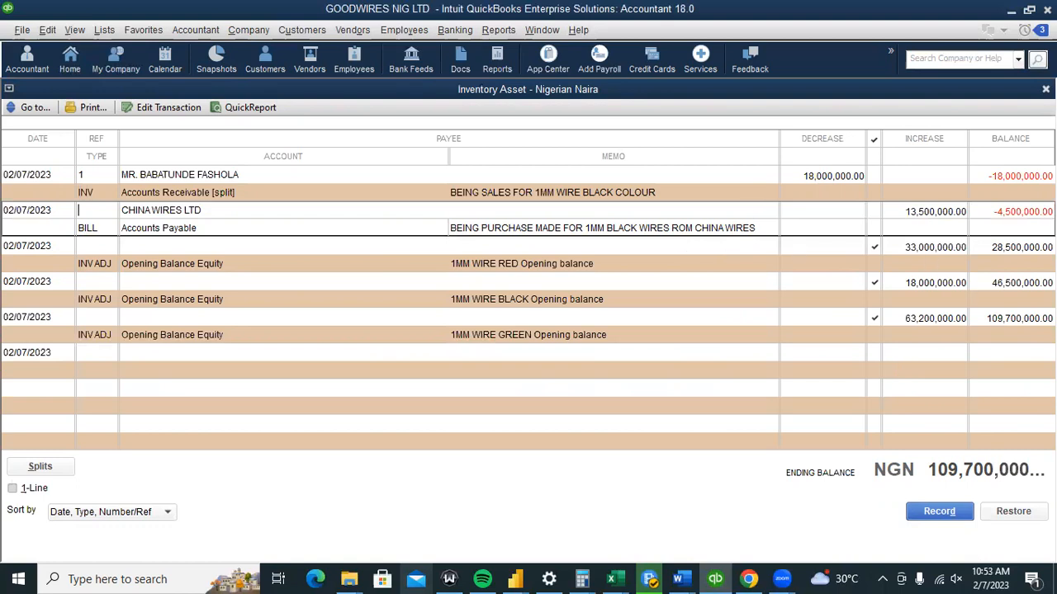
{"action": "key", "text": "Escape"}
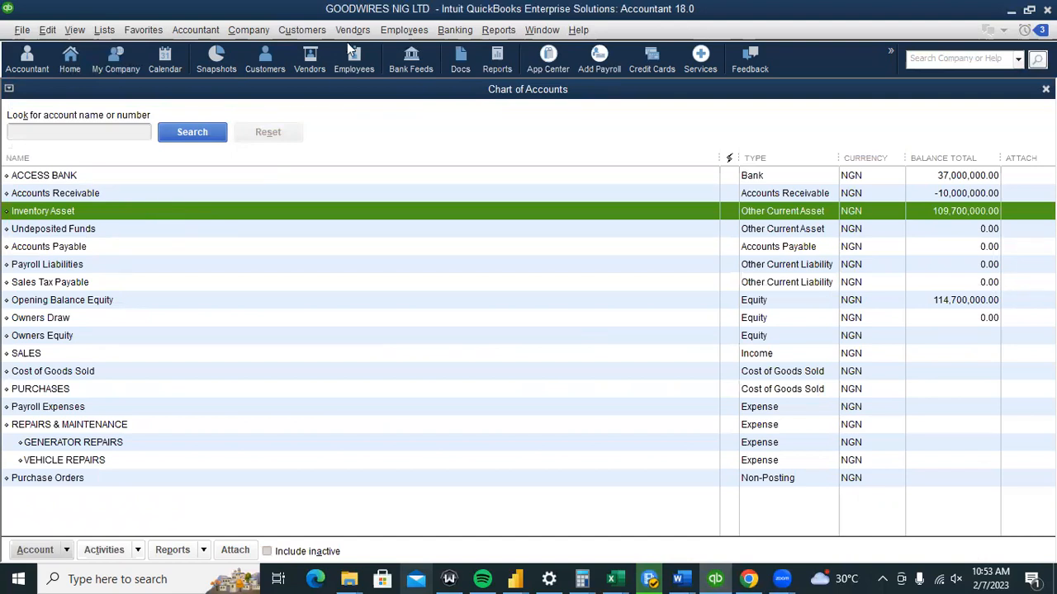
Review the 13,500,000 CHINA WIRES LTD payment in the ACCESS BANK register, then close it.
{"action": "left_click", "coordinate": [73, 59]}
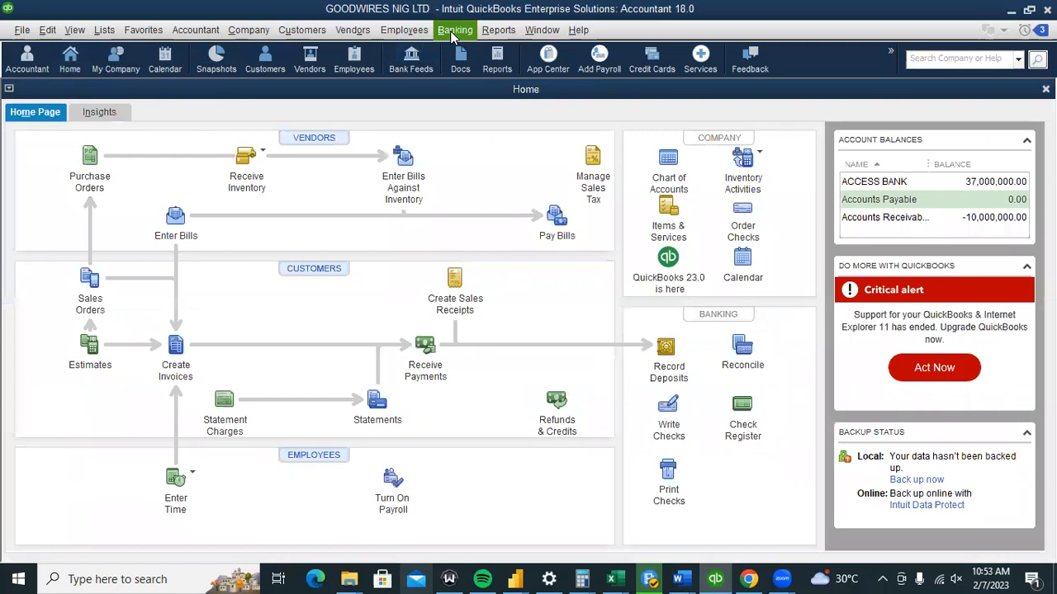
{"action": "left_click", "coordinate": [454, 31]}
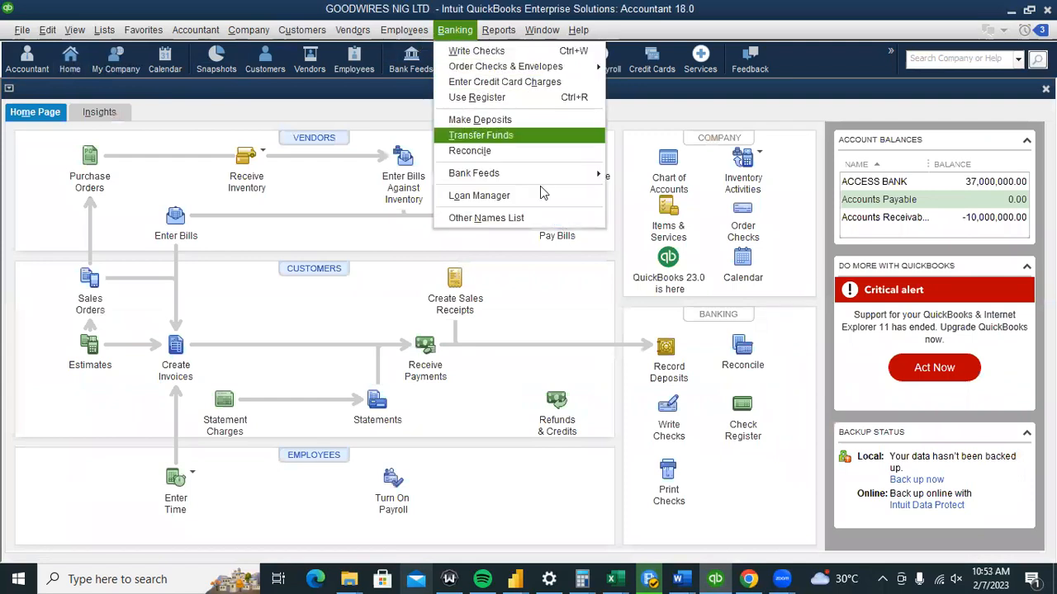
{"action": "left_click", "coordinate": [730, 417]}
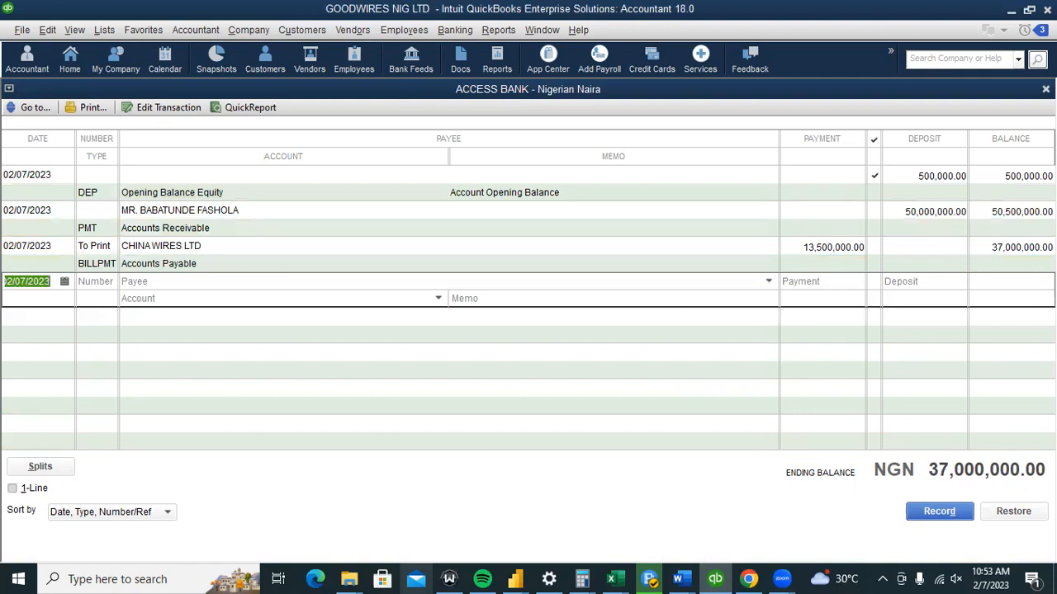
{"action": "left_click", "coordinate": [1045, 89]}
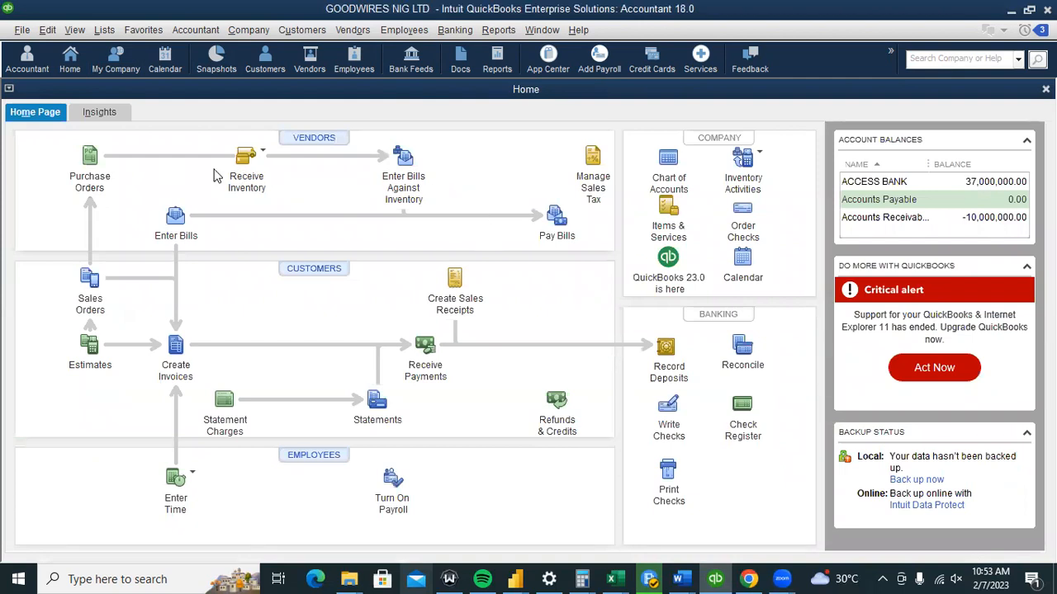
Open the Physical Inventory Worksheet showing 3,000, 8,000 and 6,000 coils on hand.
{"action": "left_click", "coordinate": [359, 31]}
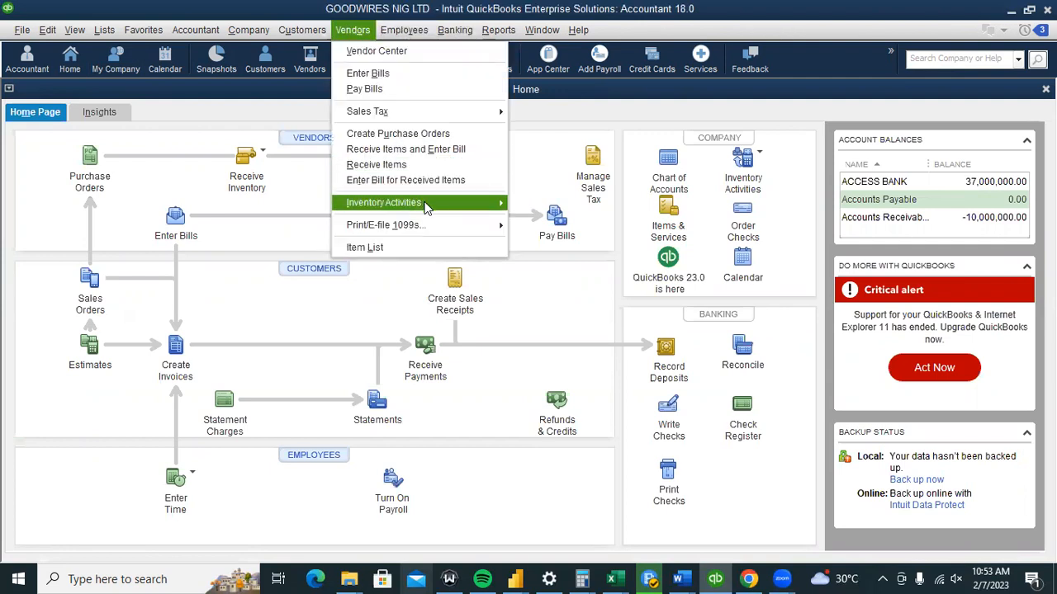
{"action": "mouse_move", "coordinate": [426, 206]}
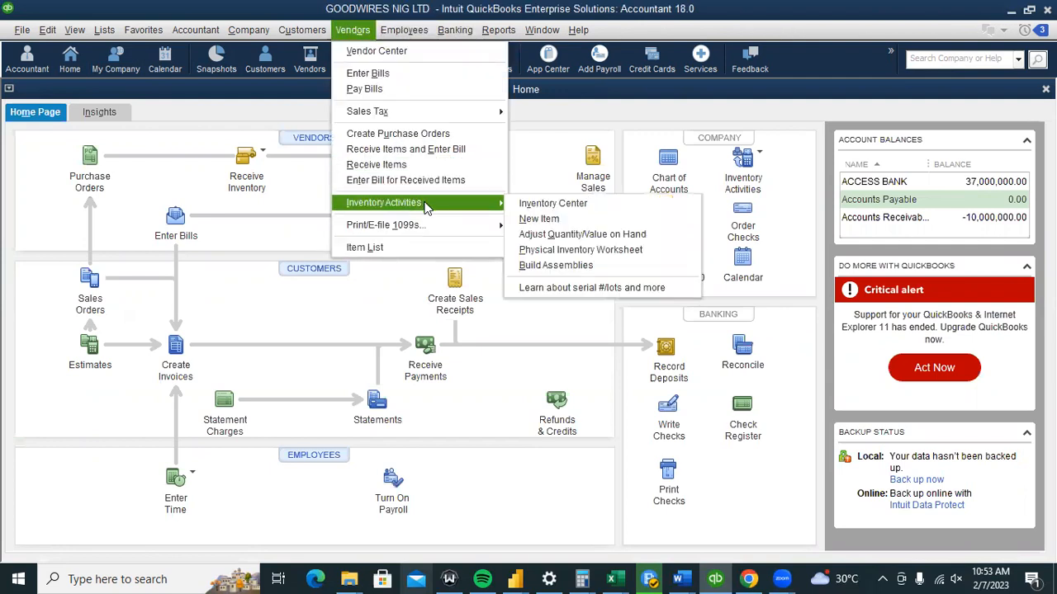
{"action": "left_click", "coordinate": [576, 252]}
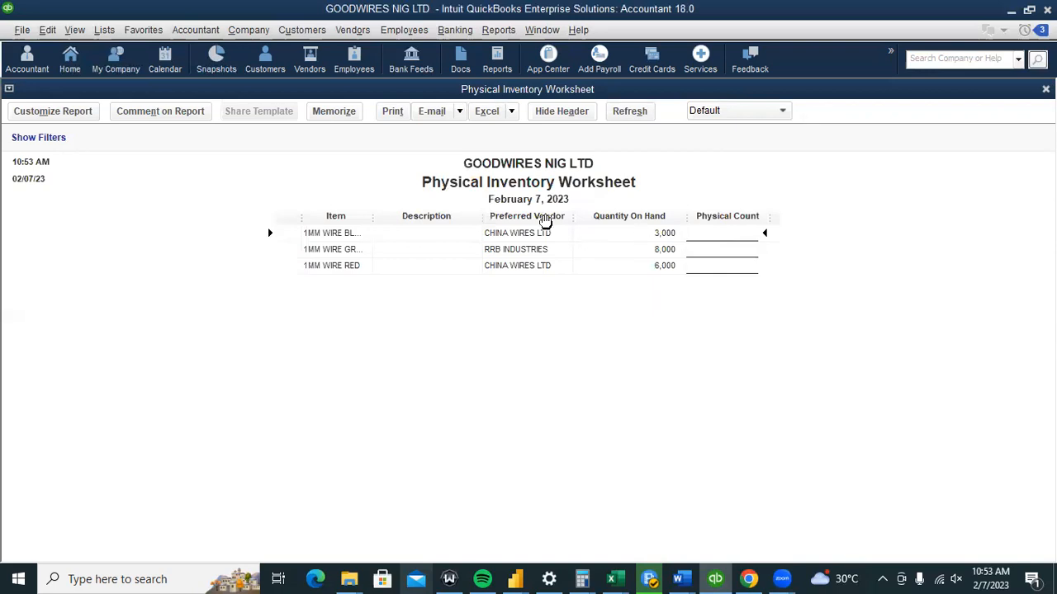
{"action": "left_click", "coordinate": [350, 31]}
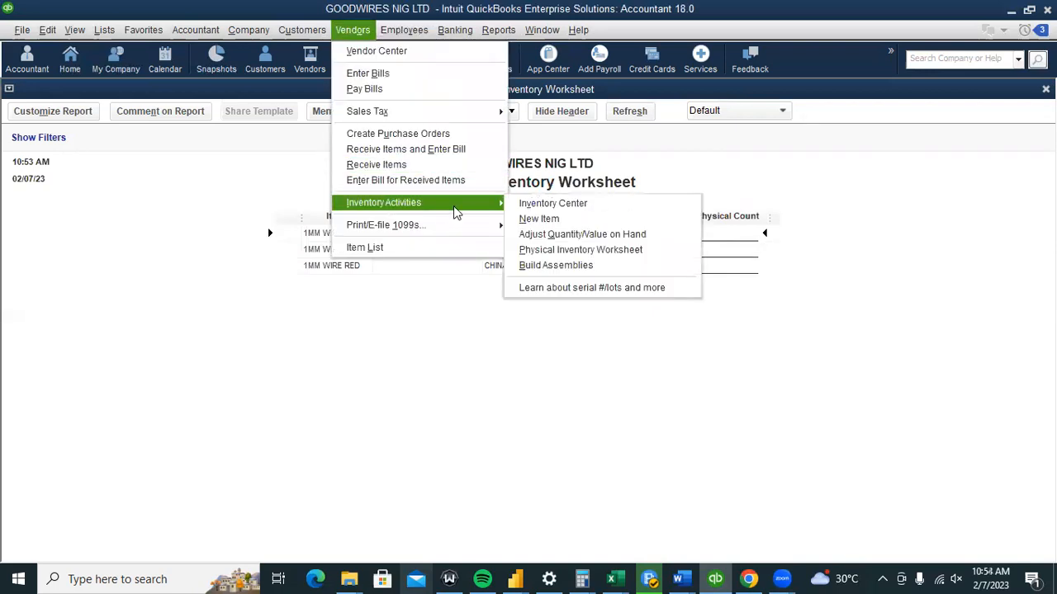
Open the Adjust Quantity/Value on Hand form with Quantity as the adjustment type.
{"action": "left_click", "coordinate": [528, 235]}
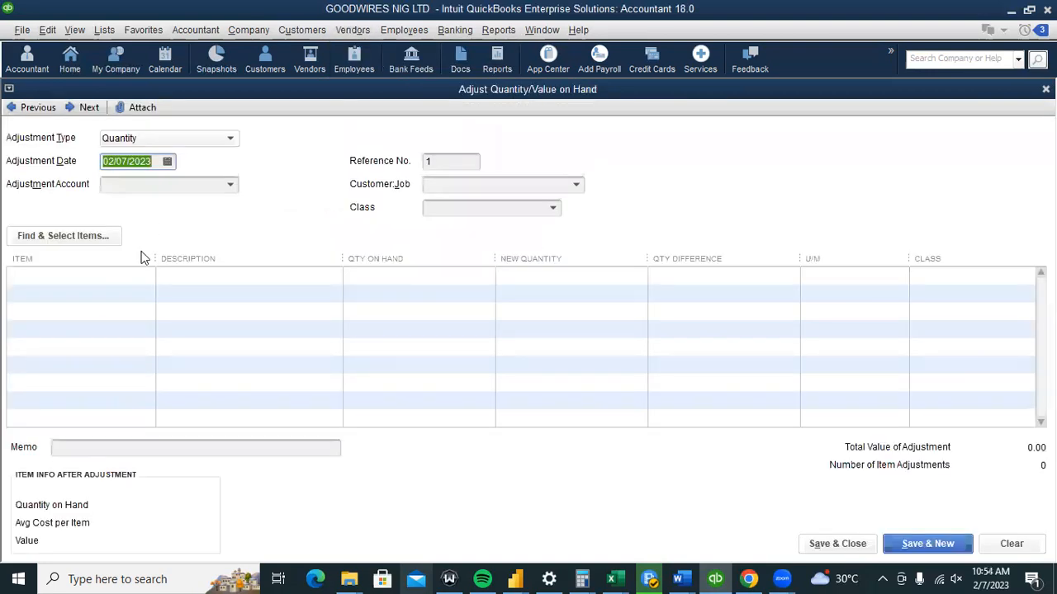
{"action": "left_click", "coordinate": [124, 275]}
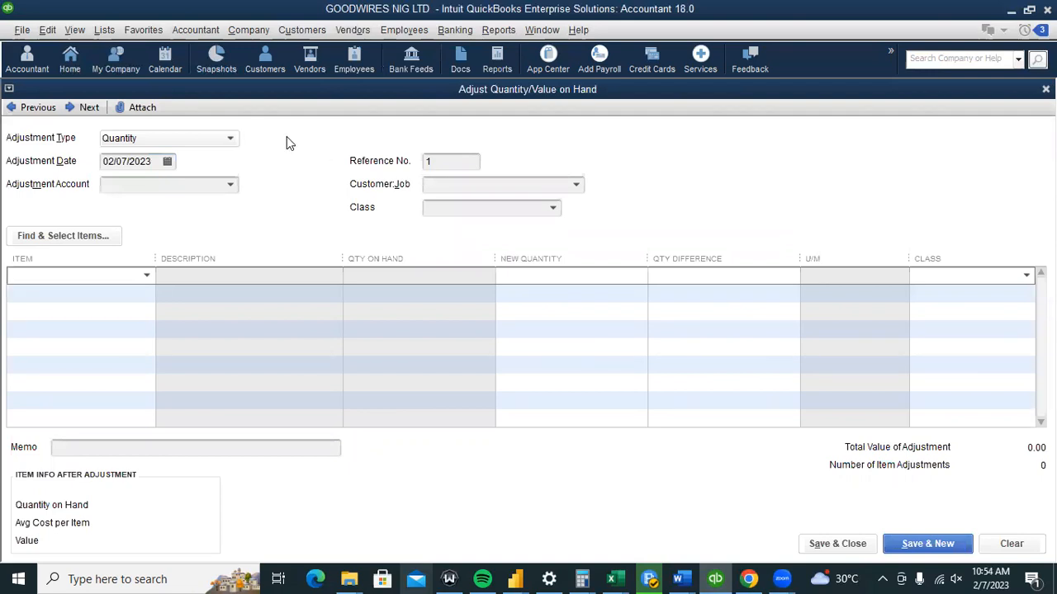
{"action": "left_click", "coordinate": [353, 30]}
{"action": "mouse_move", "coordinate": [430, 201]}
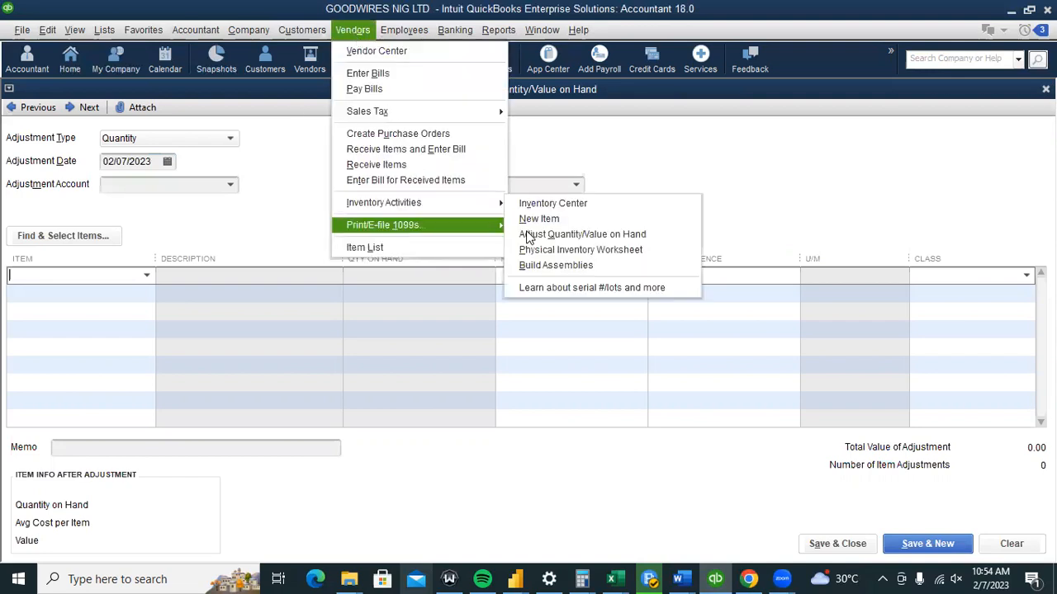
{"action": "left_click", "coordinate": [269, 163]}
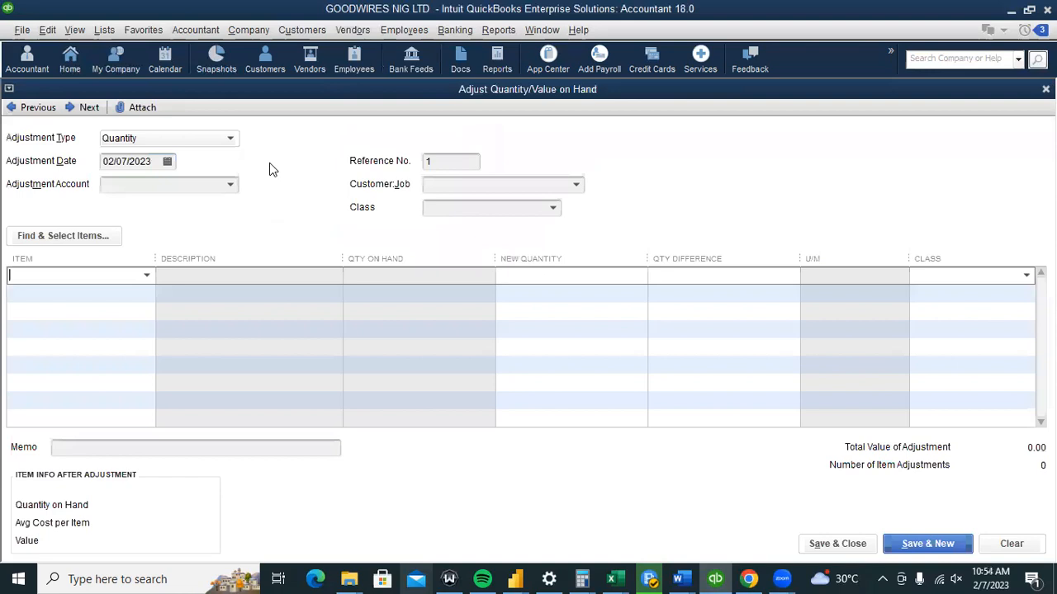
{"action": "left_click", "coordinate": [230, 140]}
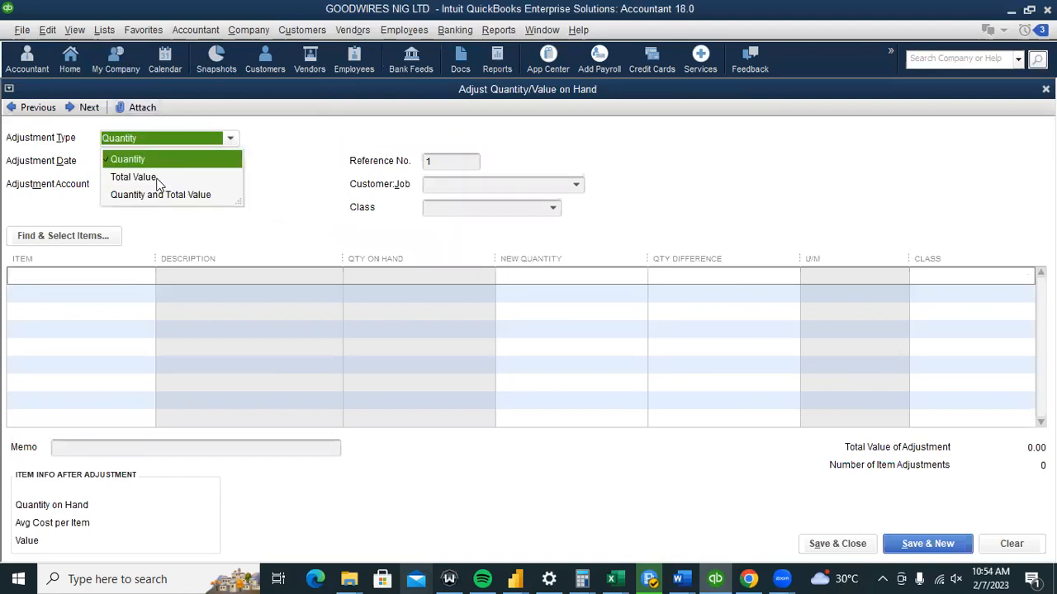
{"action": "left_click", "coordinate": [269, 213]}
Increase 1MM WIRE BLACK by 34 coils (3,000 to 3,034), then close the form unrecorded.
{"action": "left_click", "coordinate": [146, 279]}
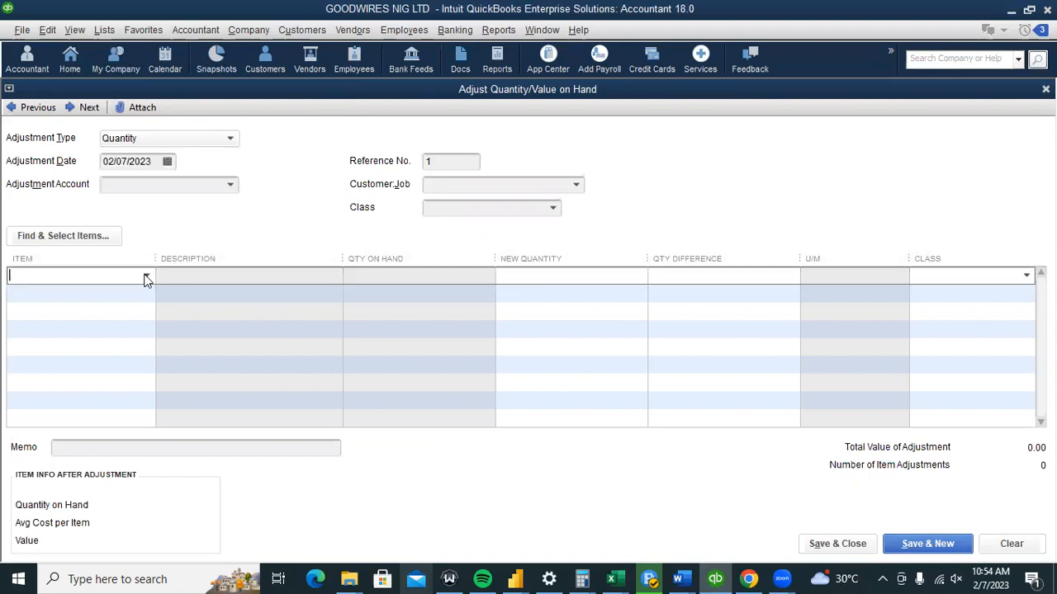
{"action": "left_click", "coordinate": [145, 279]}
{"action": "left_click", "coordinate": [115, 325]}
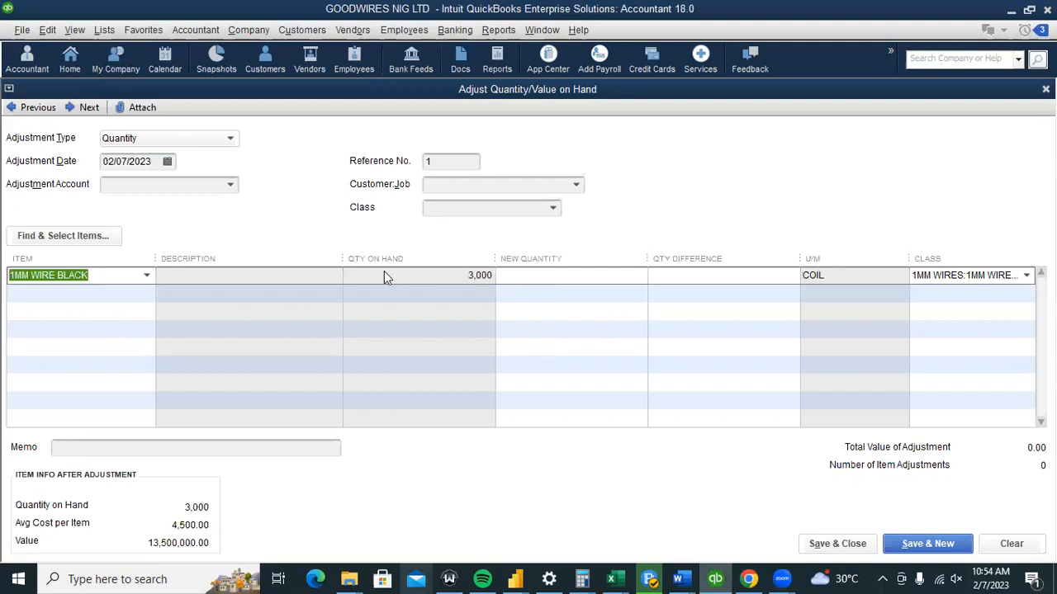
{"action": "key", "text": "Tab"}
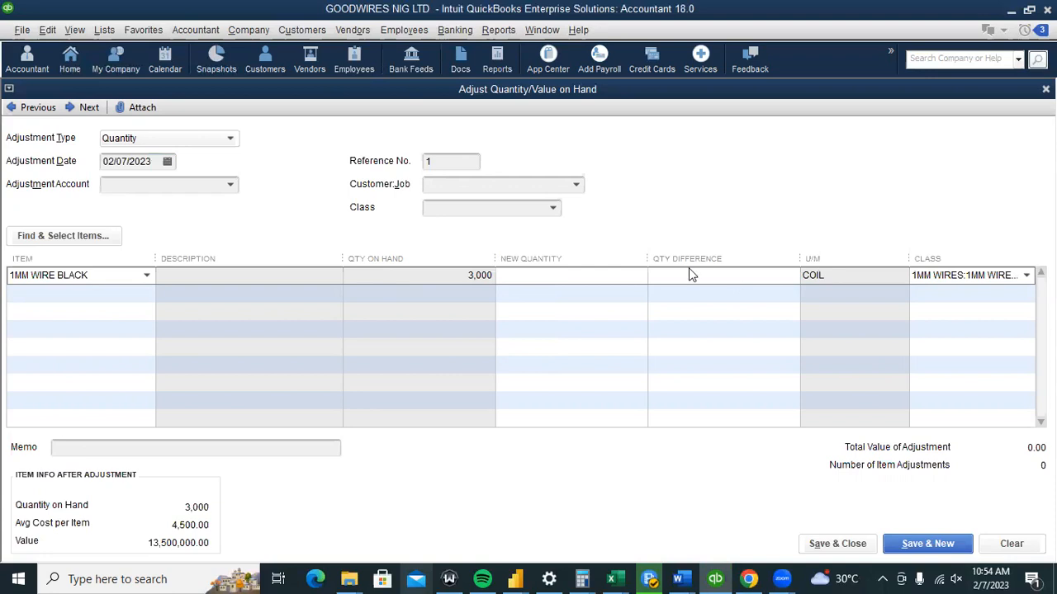
{"action": "type", "text": "34"}
{"action": "key", "text": "Down"}
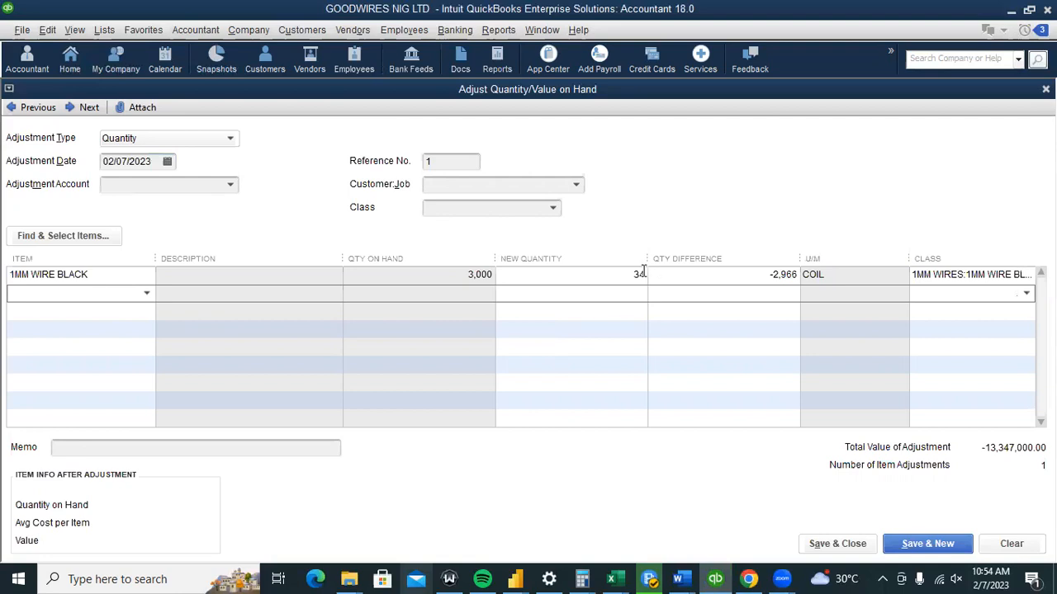
{"action": "left_click", "coordinate": [636, 275]}
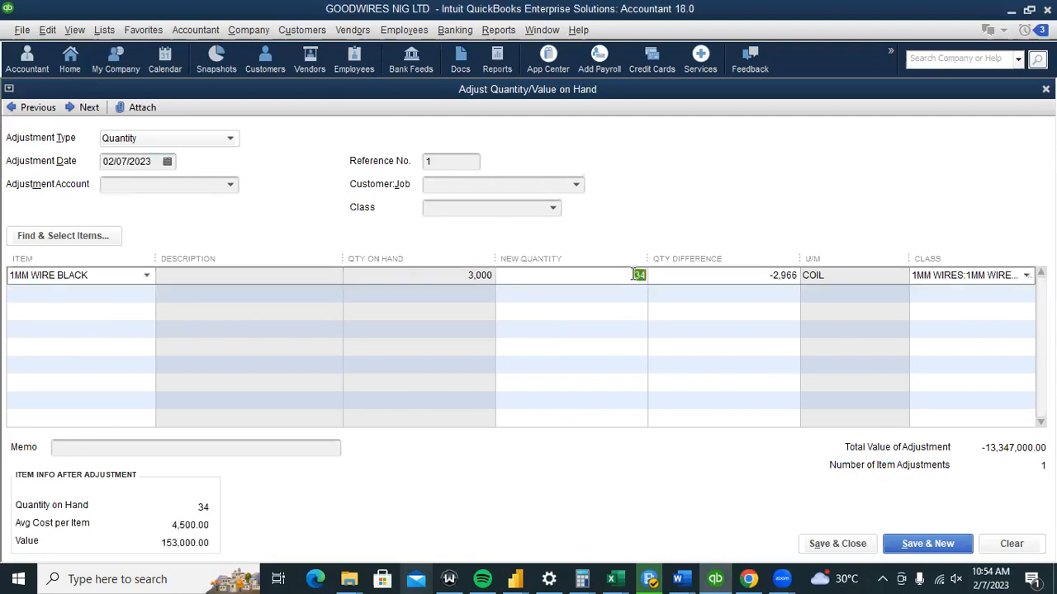
{"action": "key", "text": "BackSpace"}
{"action": "key", "text": "Tab"}
{"action": "type", "text": "34"}
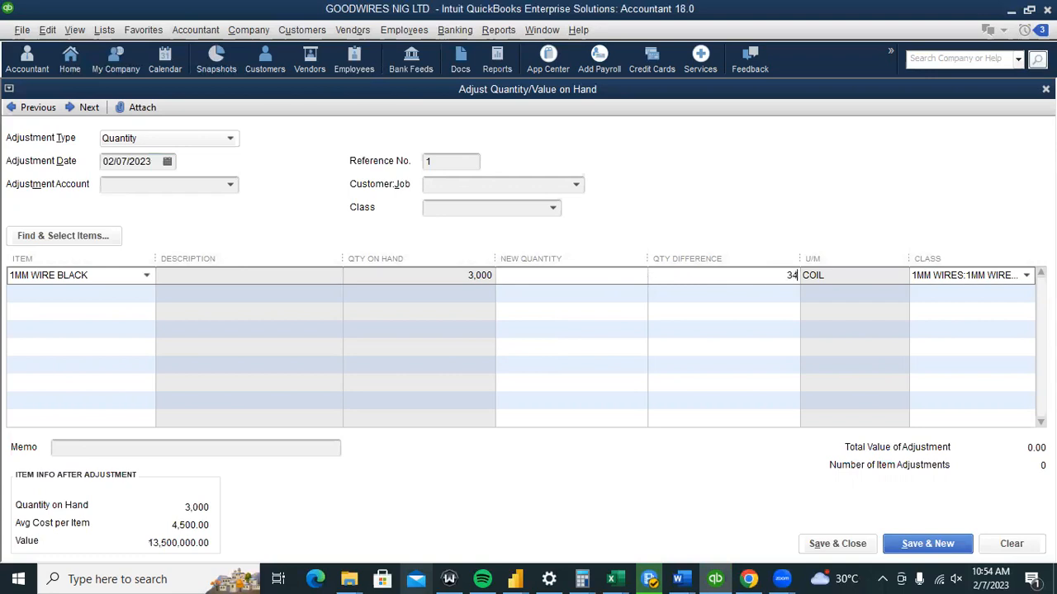
{"action": "left_click", "coordinate": [724, 311]}
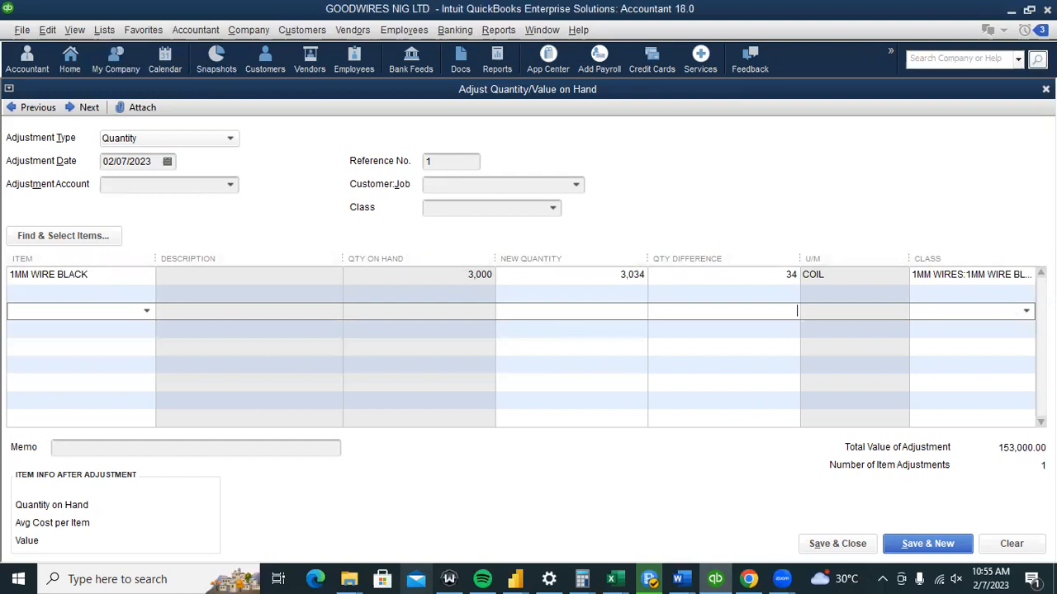
{"action": "left_click", "coordinate": [1045, 89]}
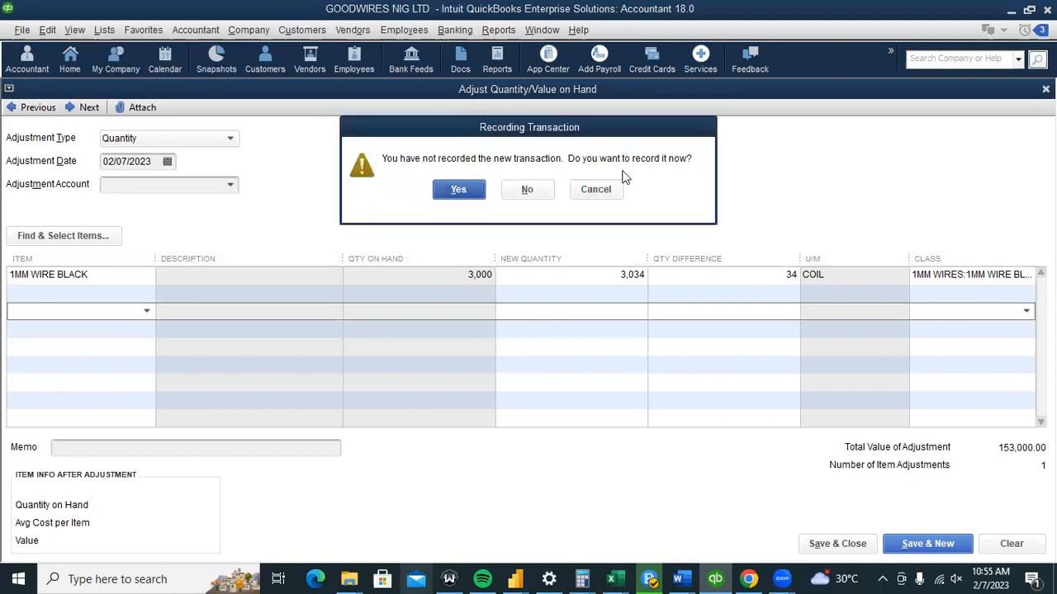
Decline recording the quantity adjustment and go back to the Home page.
{"action": "left_click", "coordinate": [527, 189]}
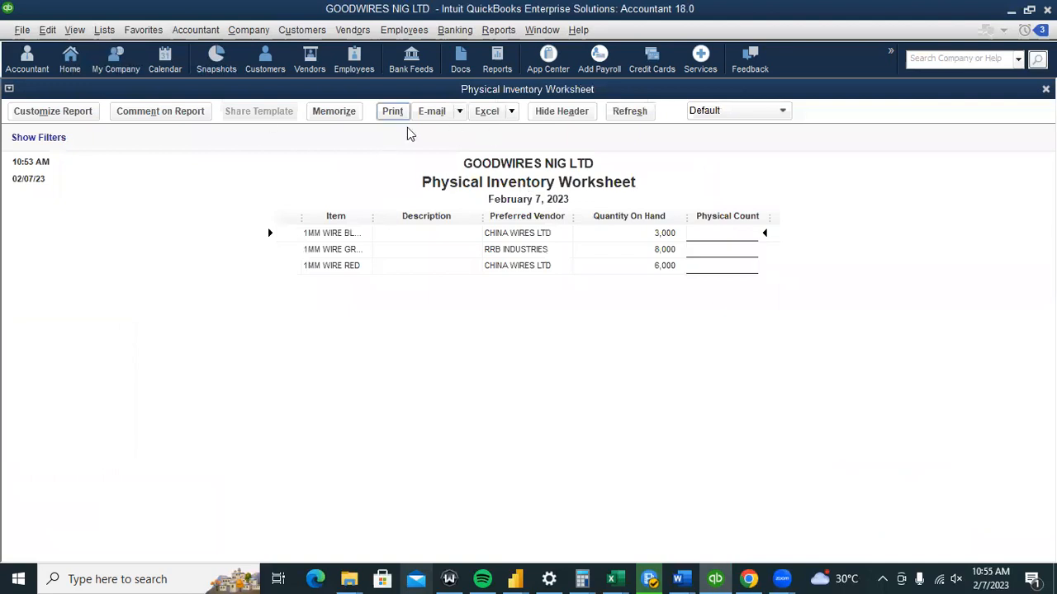
{"action": "left_click", "coordinate": [64, 64]}
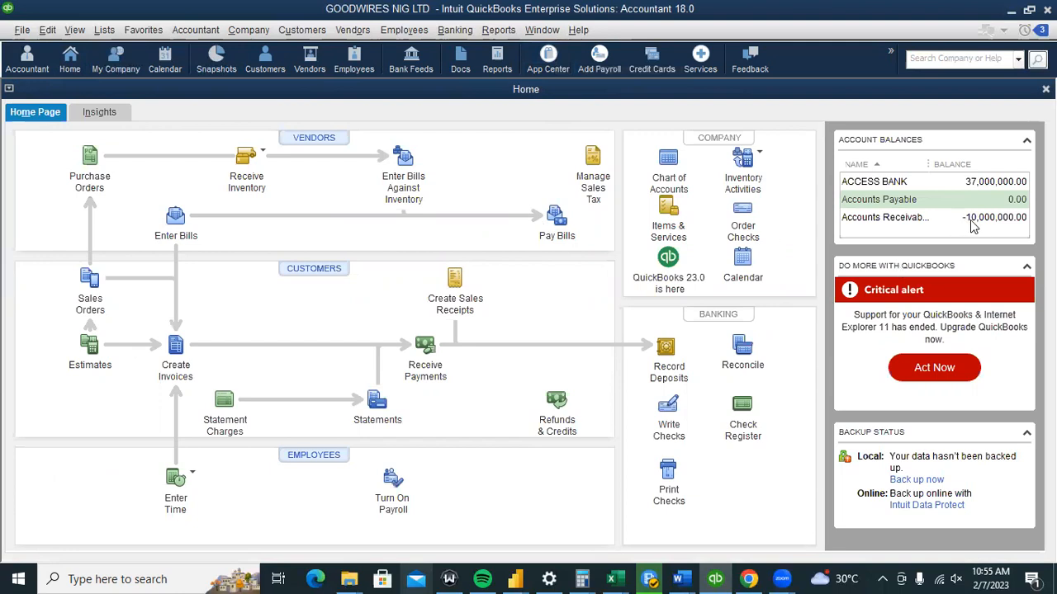
{"action": "left_click", "coordinate": [302, 30]}
From the Customer Center, open the customer's paid invoice 1 for 40,000,000.00.
{"action": "left_click", "coordinate": [303, 53]}
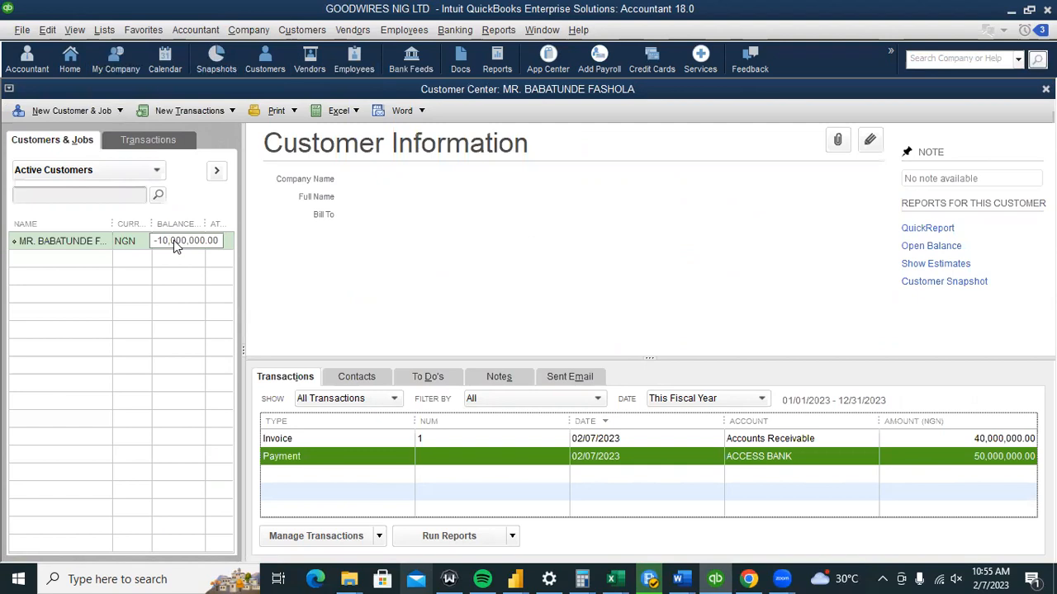
{"action": "left_click", "coordinate": [393, 440]}
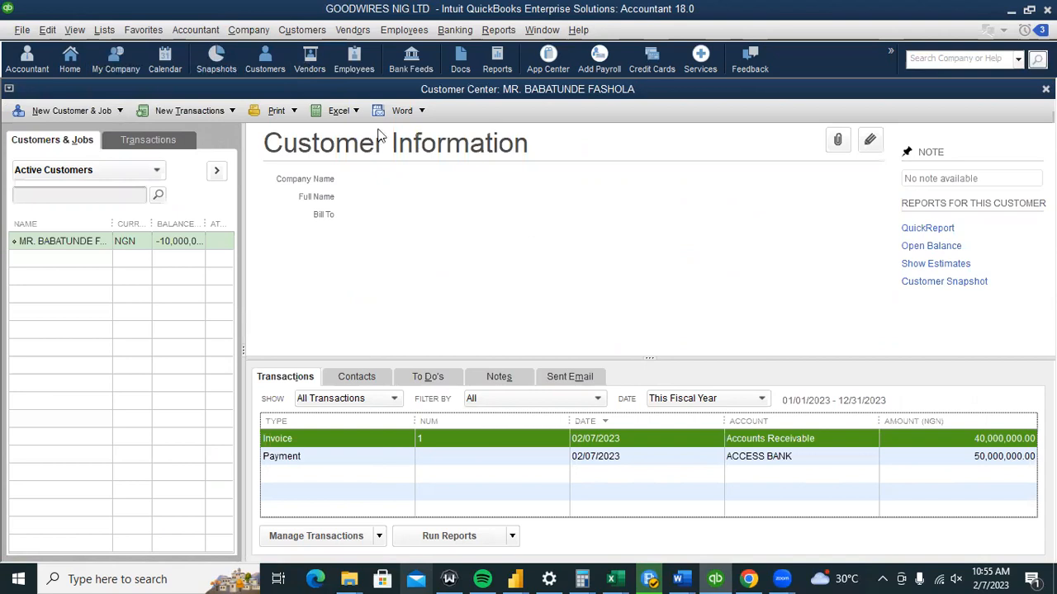
{"action": "left_click", "coordinate": [318, 31]}
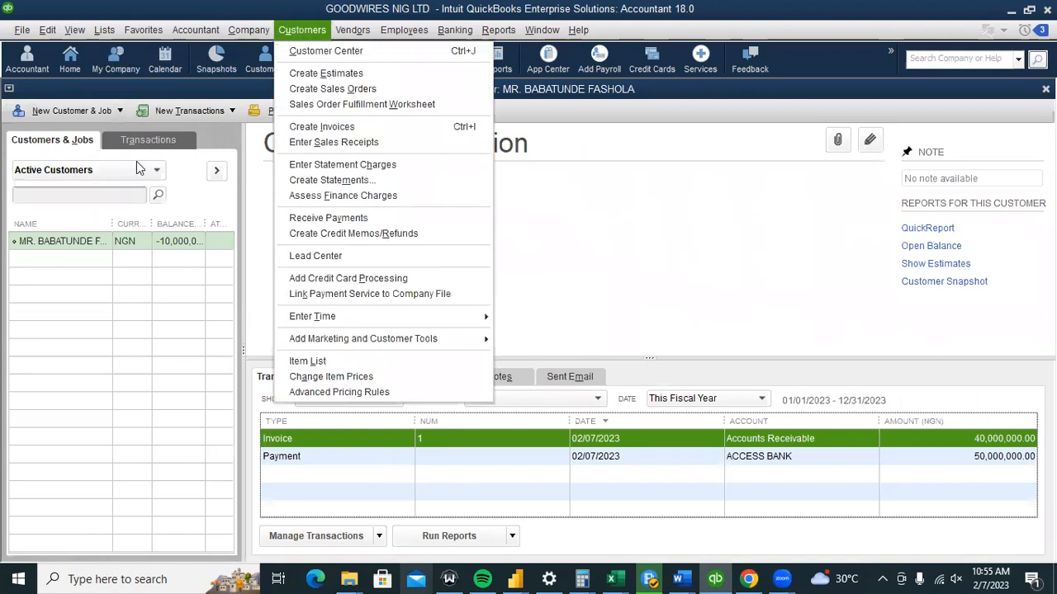
{"action": "left_click", "coordinate": [76, 246]}
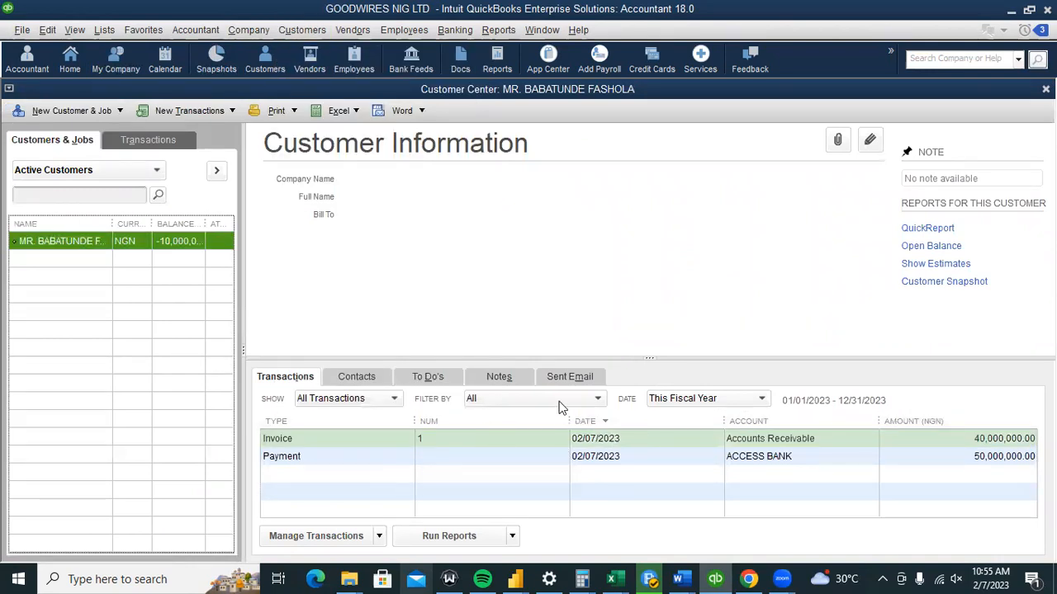
{"action": "left_click", "coordinate": [347, 442]}
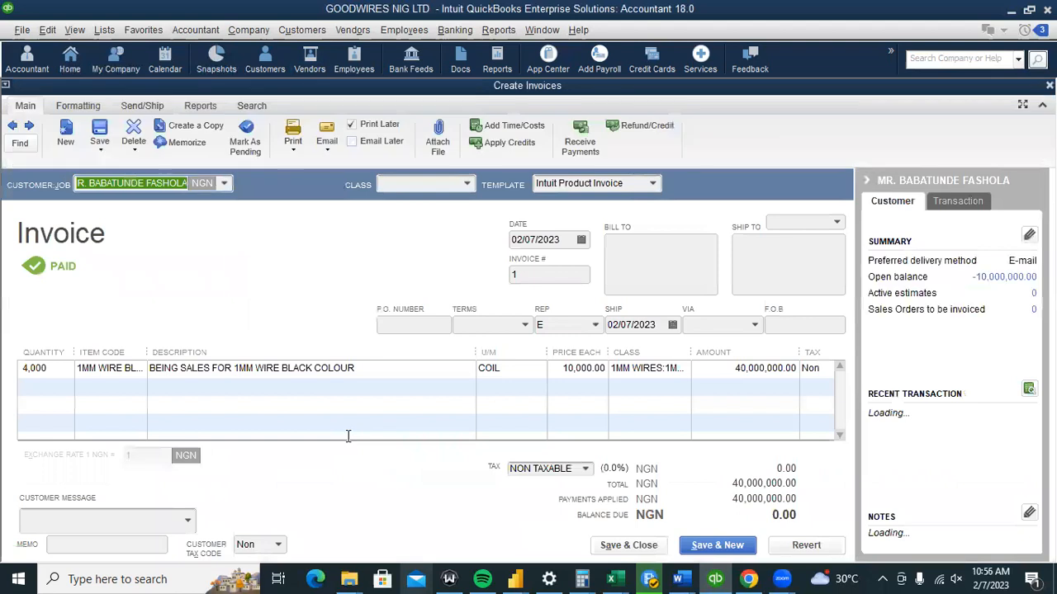
Change the first invoice line's quantity from 5,000 to 4,000 coils.
{"action": "left_click", "coordinate": [26, 368]}
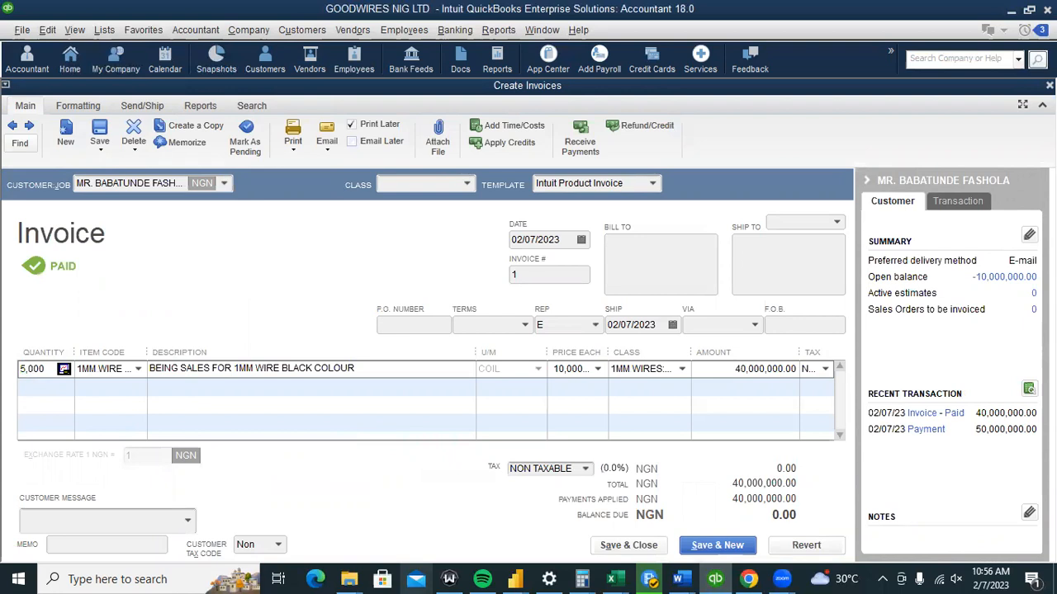
{"action": "key", "text": "BackSpace"}
{"action": "type", "text": "4"}
{"action": "left_click", "coordinate": [28, 388]}
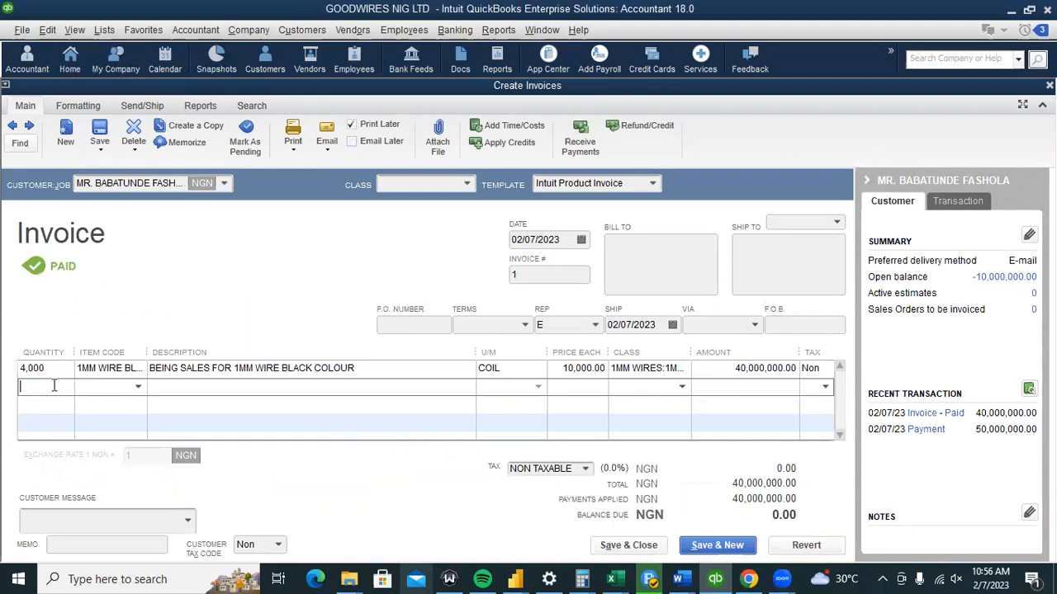
Add a 1,000-coil 1MM WIRE BLACK line described 'BEING BALANCE SENT FOR OUTSTANDING GOODS'.
{"action": "left_click", "coordinate": [135, 388]}
{"action": "left_click", "coordinate": [134, 462]}
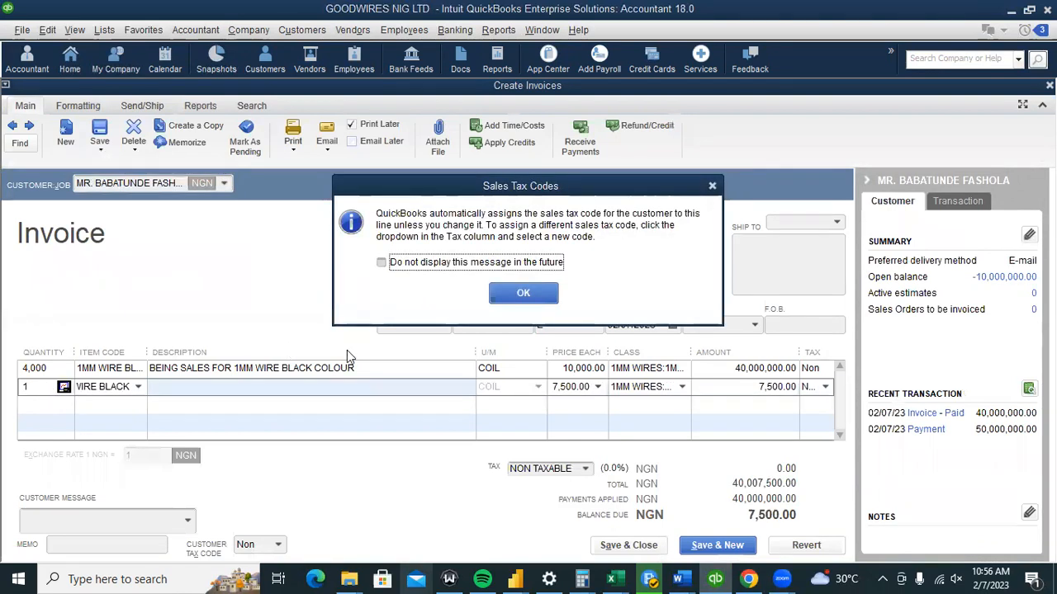
{"action": "key", "text": "Return"}
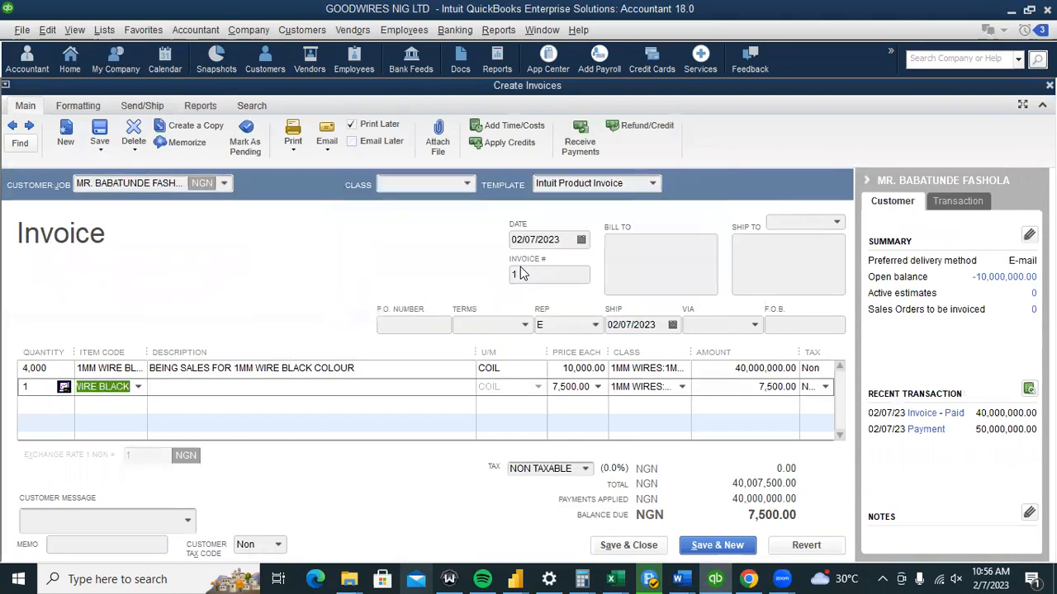
{"action": "left_click", "coordinate": [30, 388]}
{"action": "type", "text": "000"}
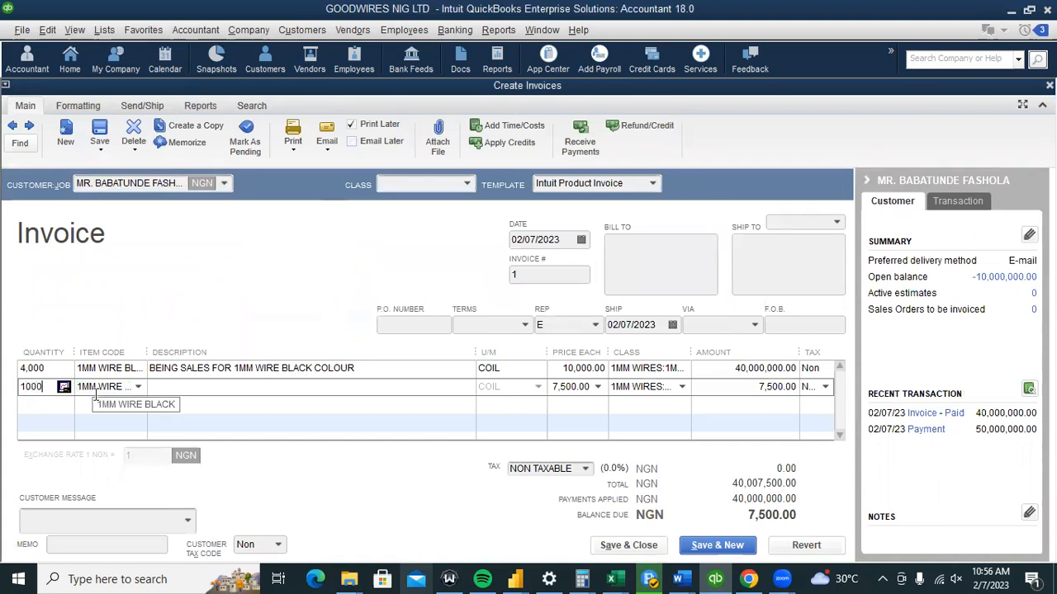
{"action": "left_click", "coordinate": [161, 394]}
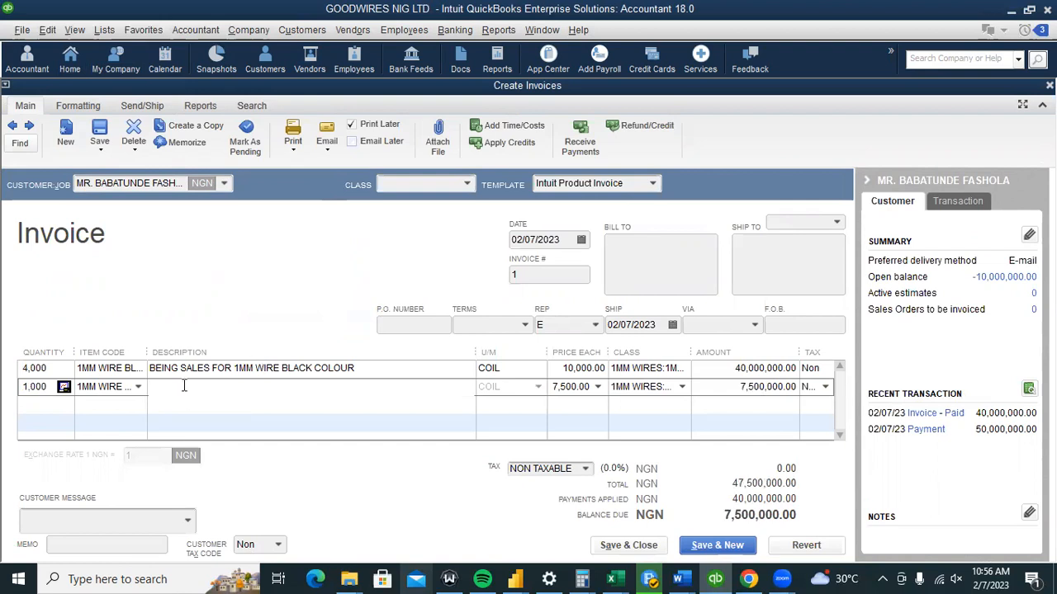
{"action": "type", "text": "BEING BALANCE SENT FOR OUTSA"}
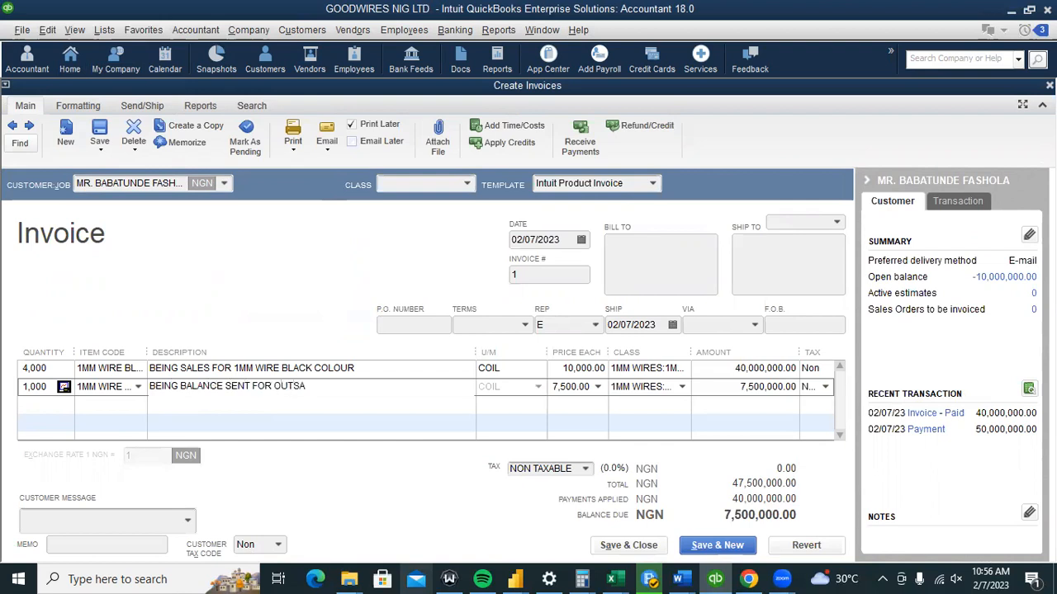
{"action": "key", "text": "BackSpace"}
{"action": "type", "text": "TANDING GOODS"}
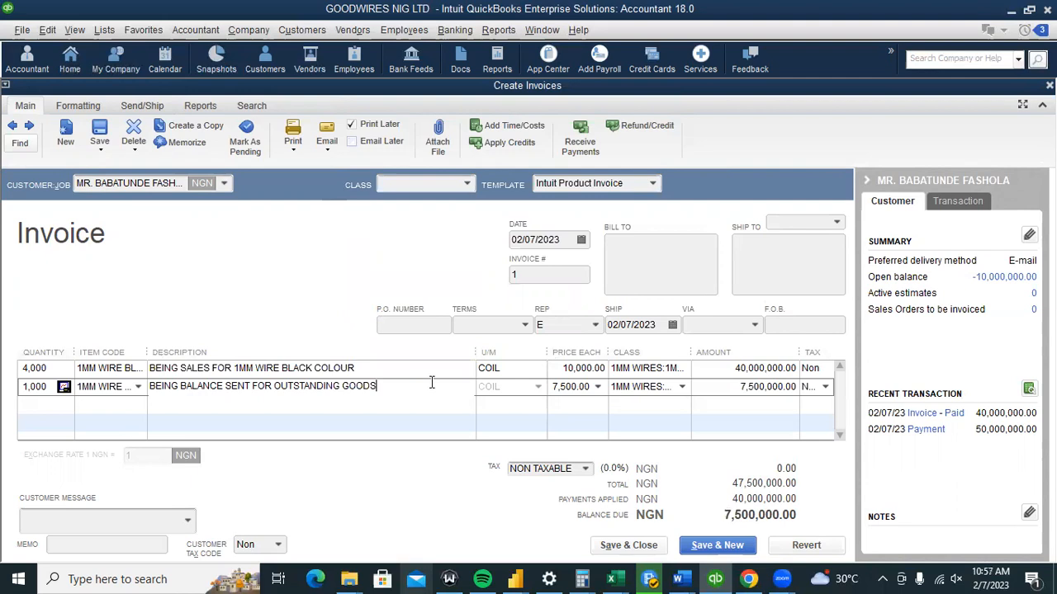
Set the second line's item to 1MM WIRE GREEN, then back to 1MM WIRE BLACK, keeping the custom description.
{"action": "left_click", "coordinate": [138, 387]}
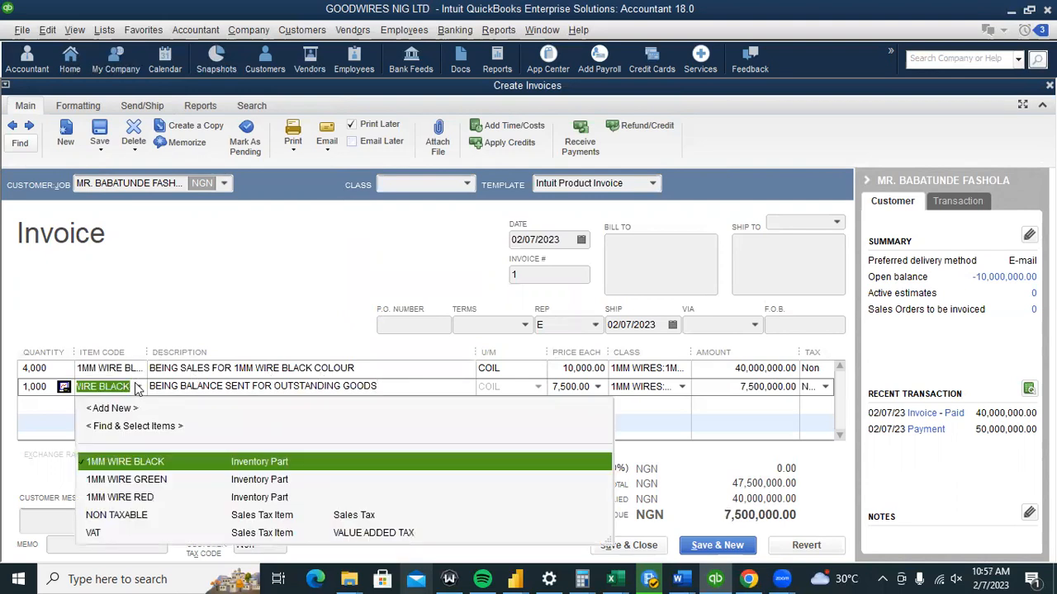
{"action": "left_click", "coordinate": [219, 480]}
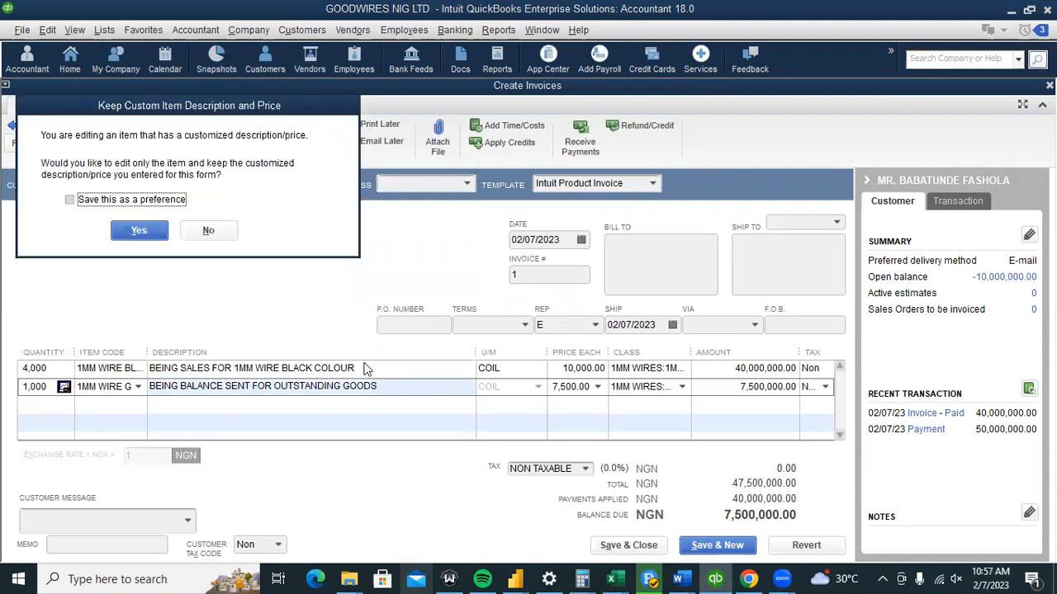
{"action": "left_click", "coordinate": [139, 231]}
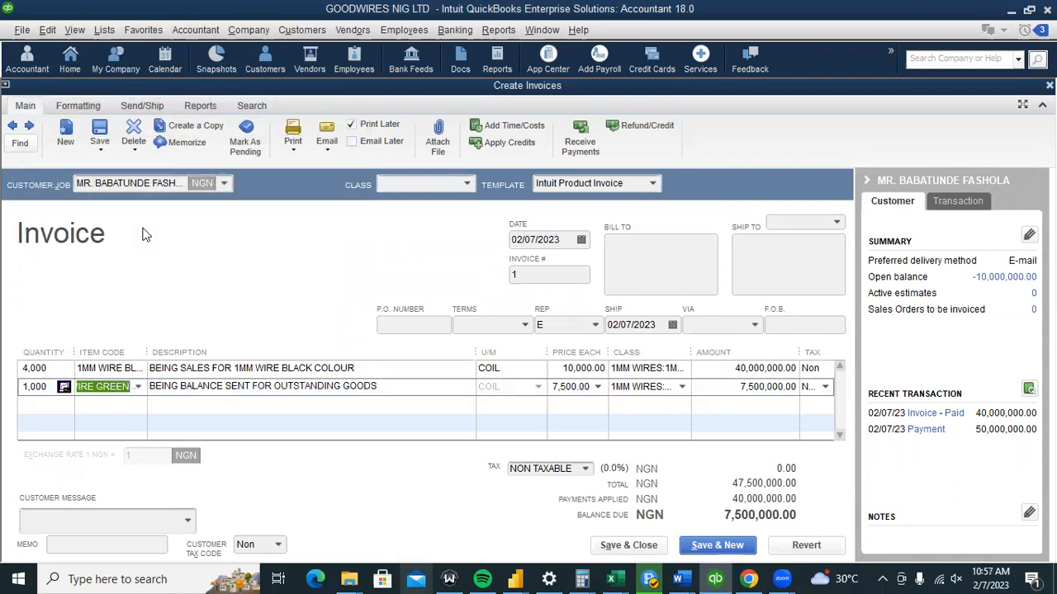
{"action": "left_click", "coordinate": [138, 387]}
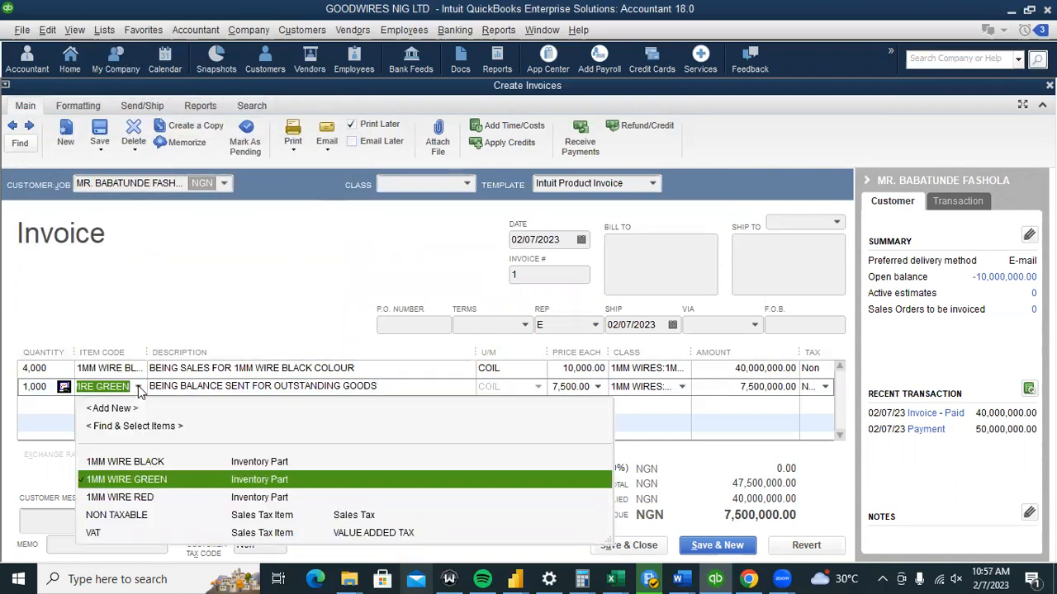
{"action": "left_click", "coordinate": [277, 464]}
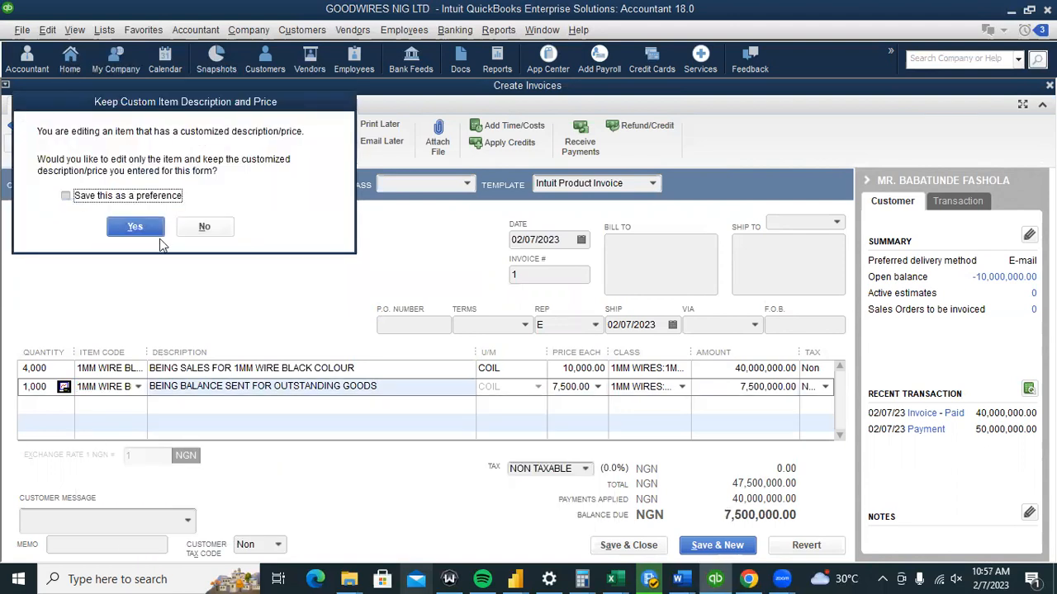
{"action": "left_click", "coordinate": [136, 228]}
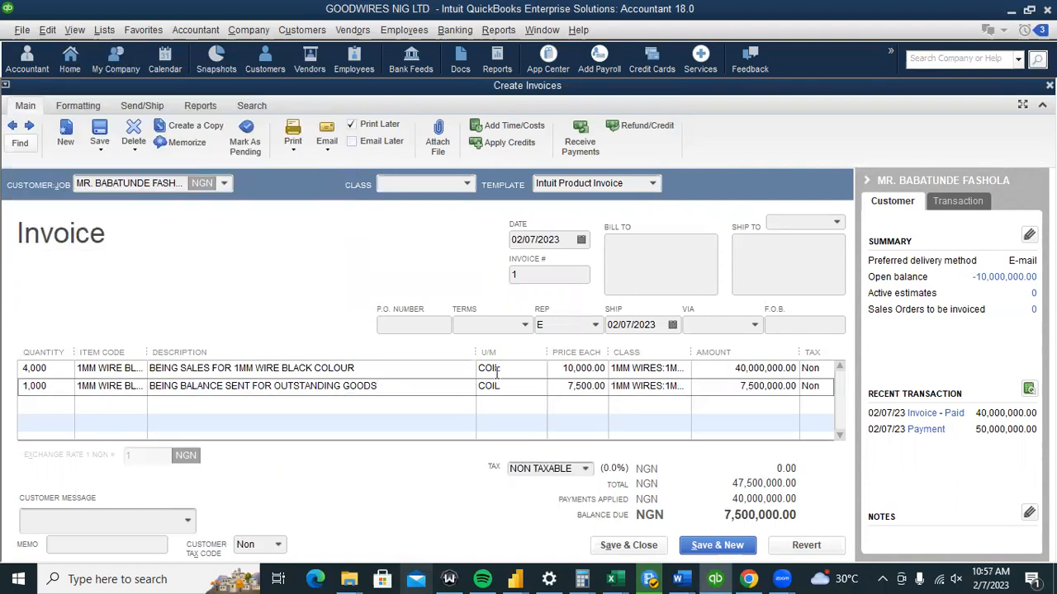
Price the second line at 10,000.00 each, dismissing the price levels notices.
{"action": "left_click", "coordinate": [598, 389]}
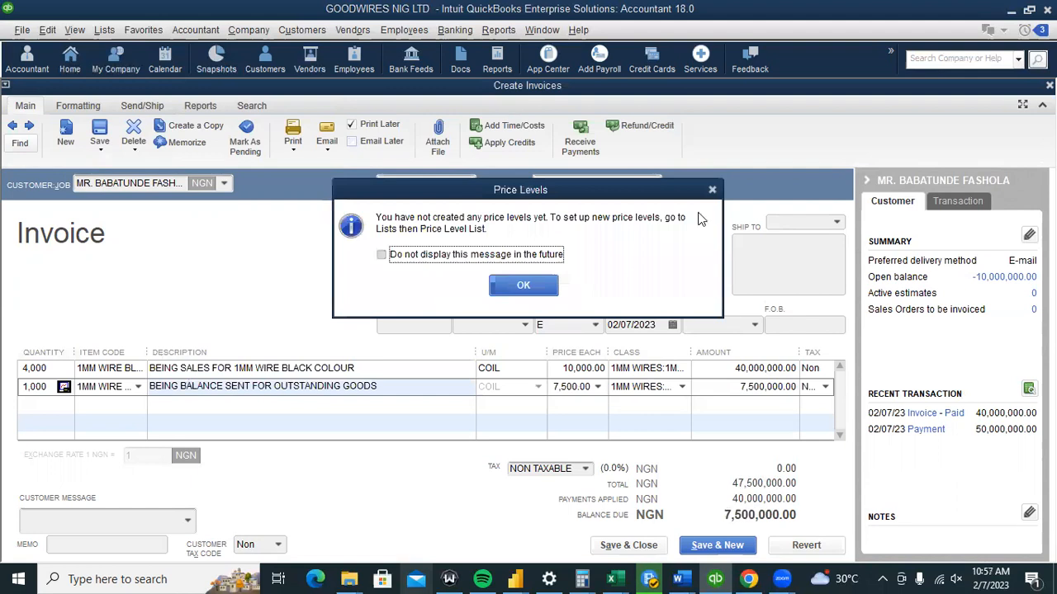
{"action": "left_click", "coordinate": [710, 191]}
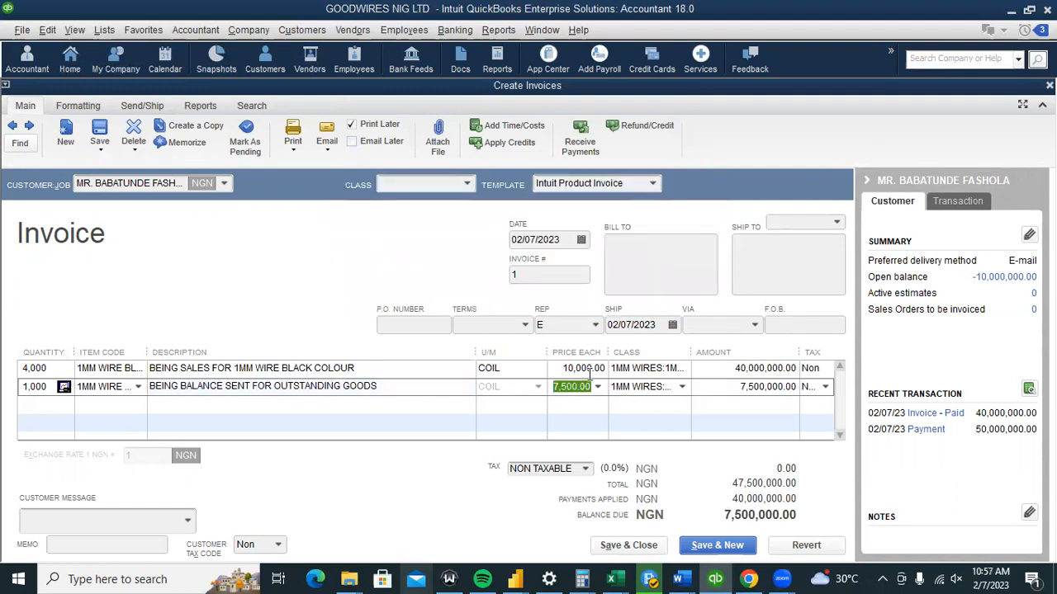
{"action": "type", "text": "100000"}
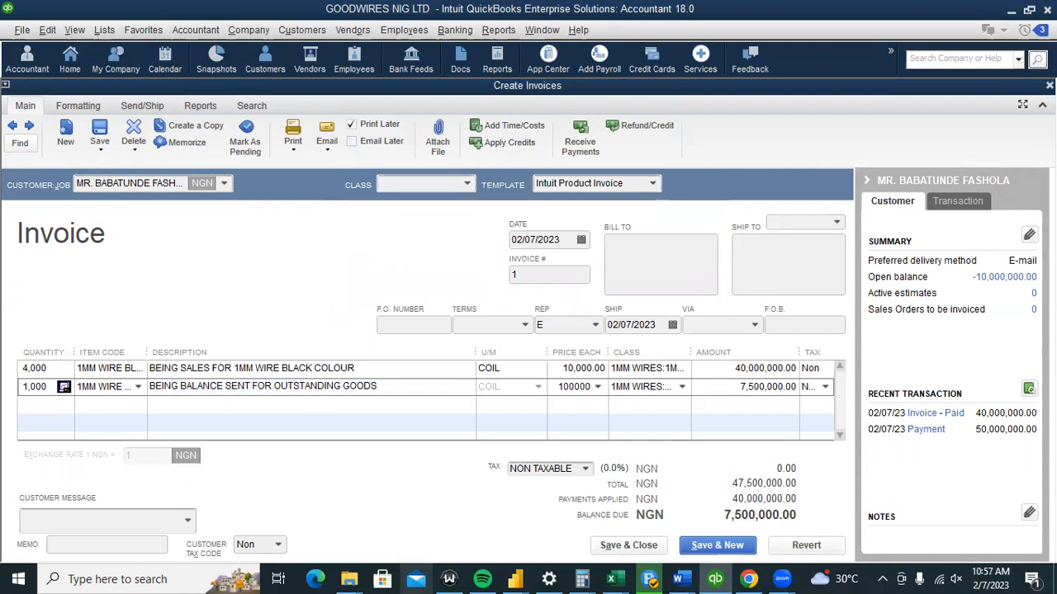
{"action": "key", "text": "BackSpace"}
{"action": "left_click", "coordinate": [569, 411]}
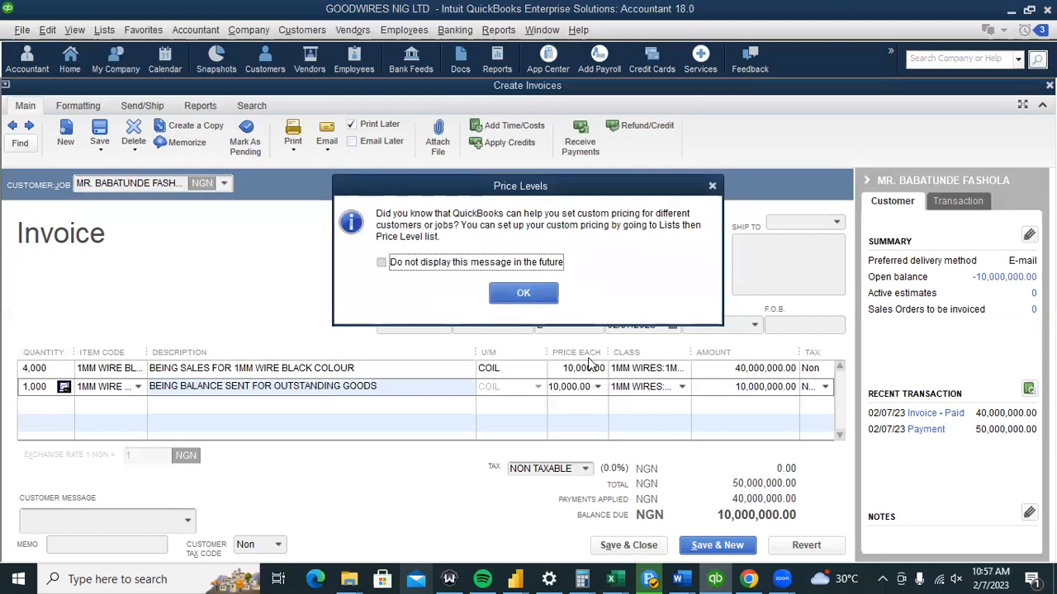
{"action": "left_click", "coordinate": [499, 282]}
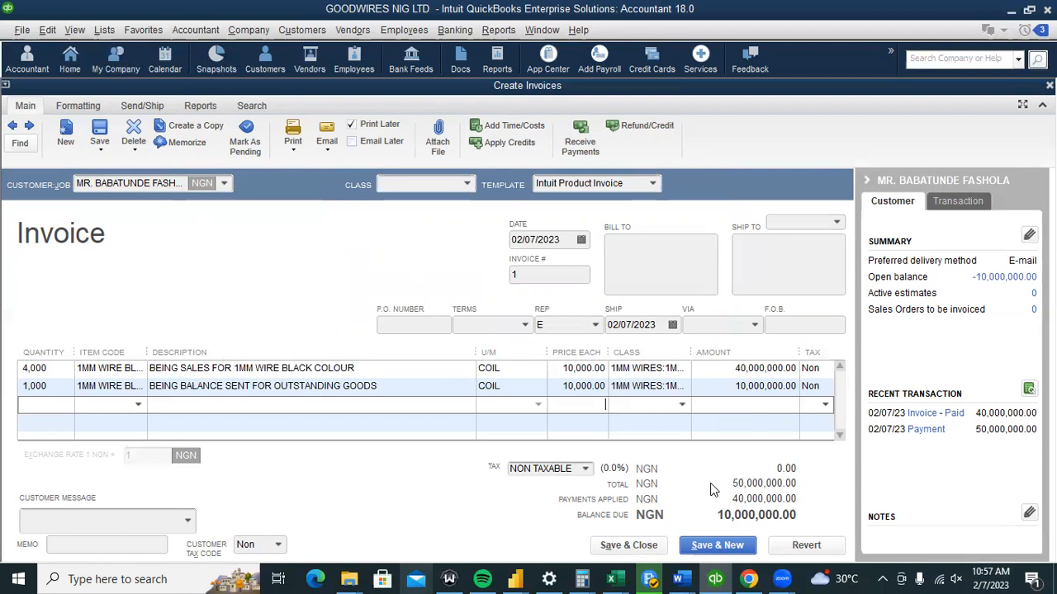
Save the changed paid invoice, replace COLOUR with COLOR, and accept applying available credits.
{"action": "left_click", "coordinate": [620, 545]}
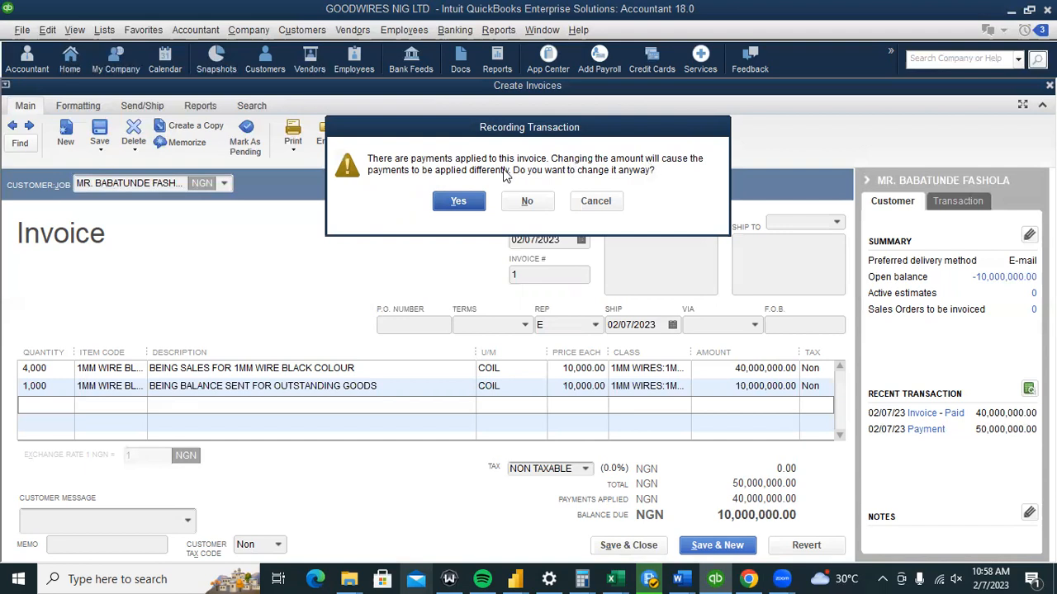
{"action": "left_click", "coordinate": [457, 201]}
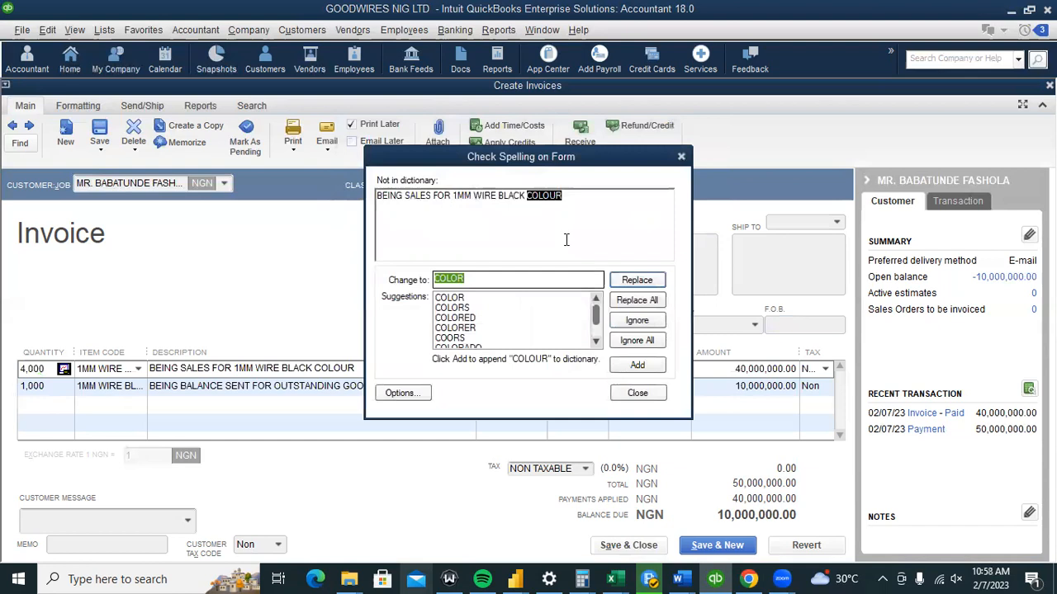
{"action": "left_click", "coordinate": [636, 301]}
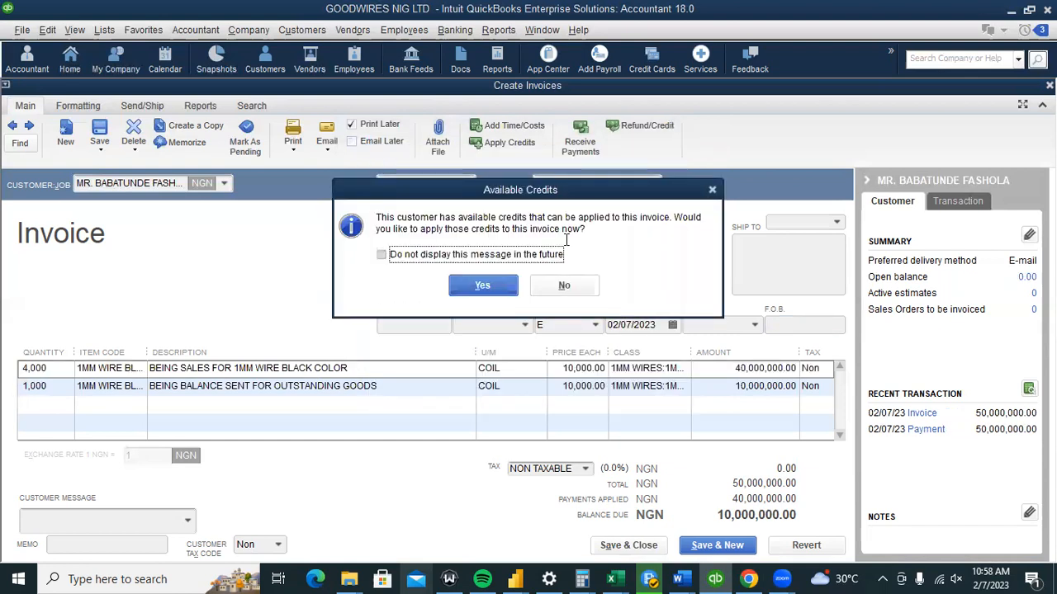
{"action": "left_click_drag", "start_coordinate": [459, 192], "coordinate": [356, 192]}
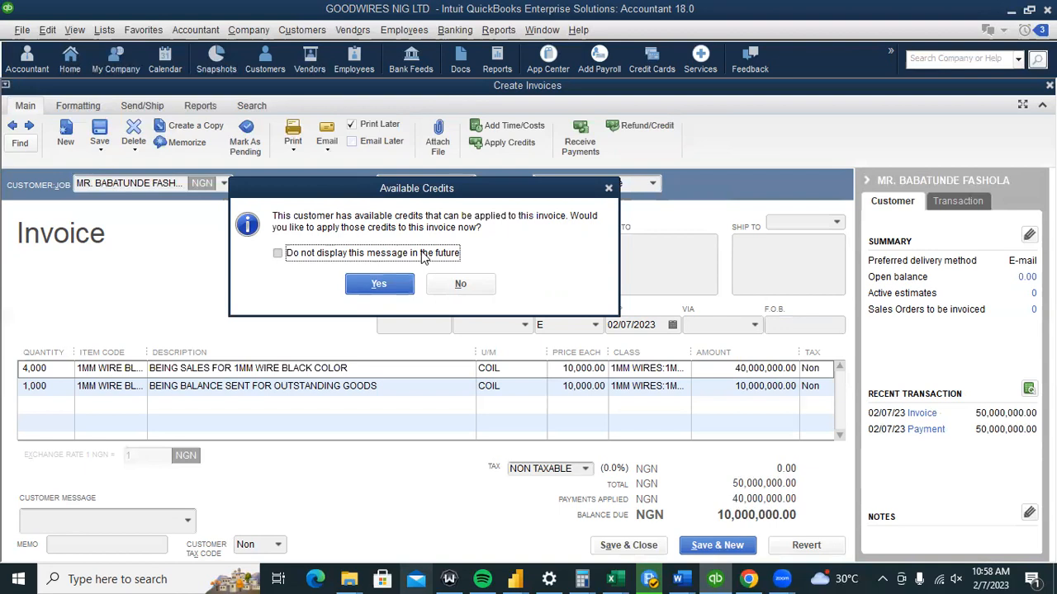
{"action": "key", "text": "Return"}
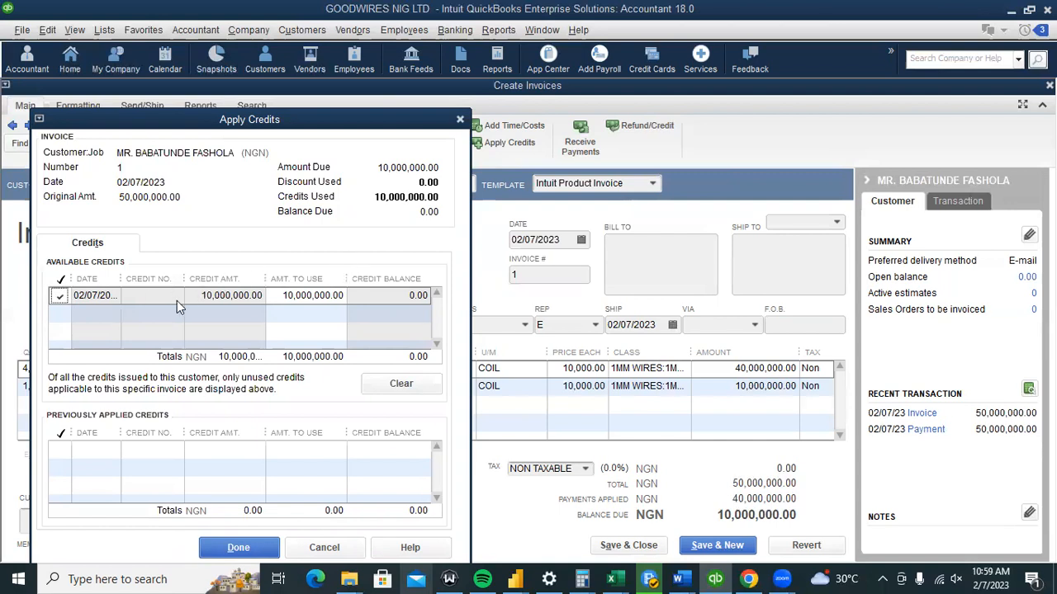
Apply the 10,000,000.00 credit to invoice 1, leaving 0.00 due.
{"action": "left_click", "coordinate": [60, 295]}
{"action": "left_click", "coordinate": [220, 549]}
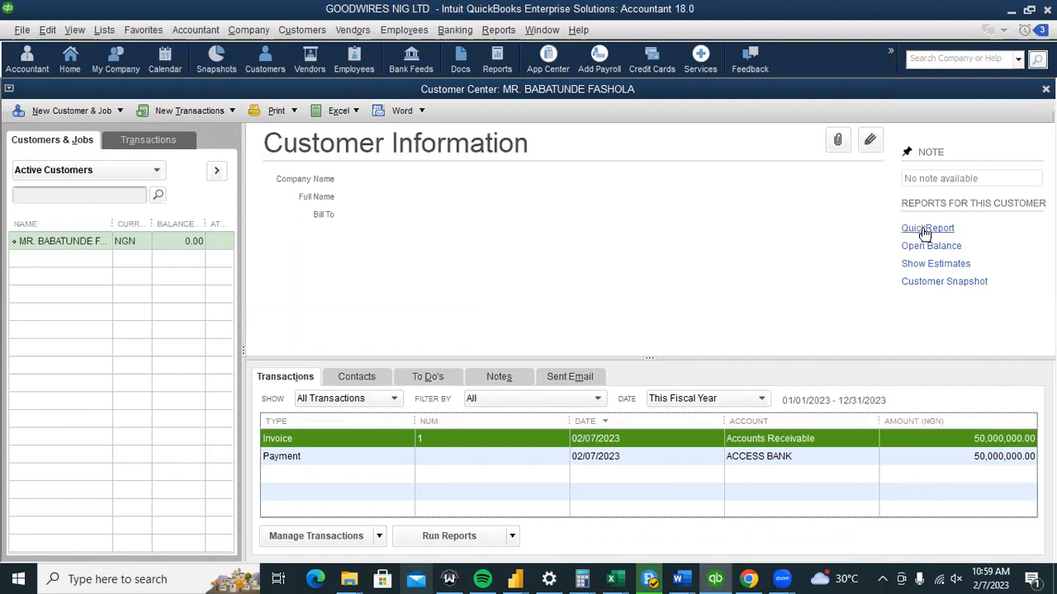
{"action": "left_click", "coordinate": [379, 397]}
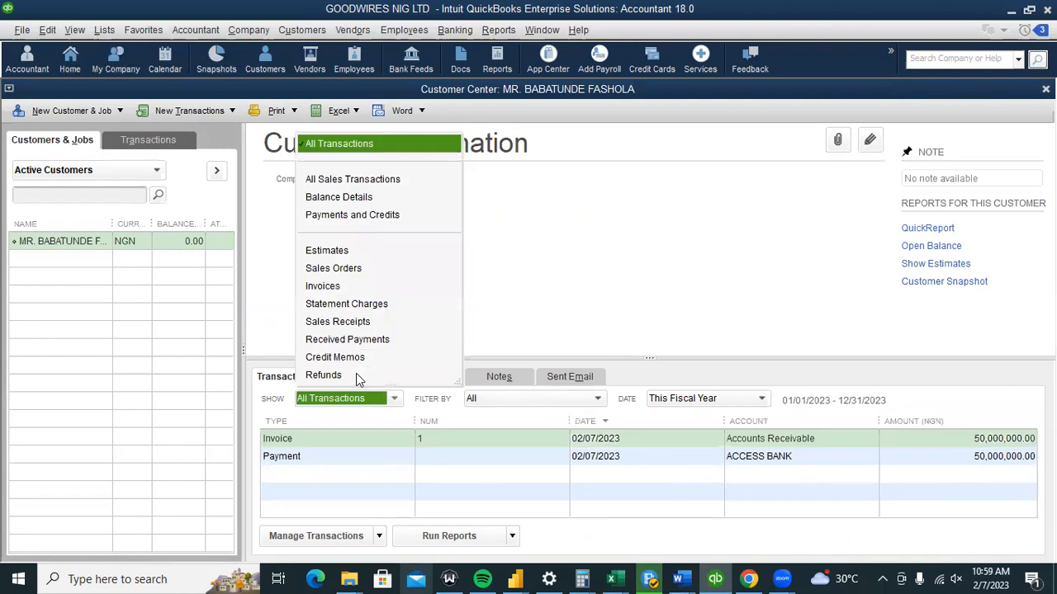
{"action": "left_click", "coordinate": [596, 398]}
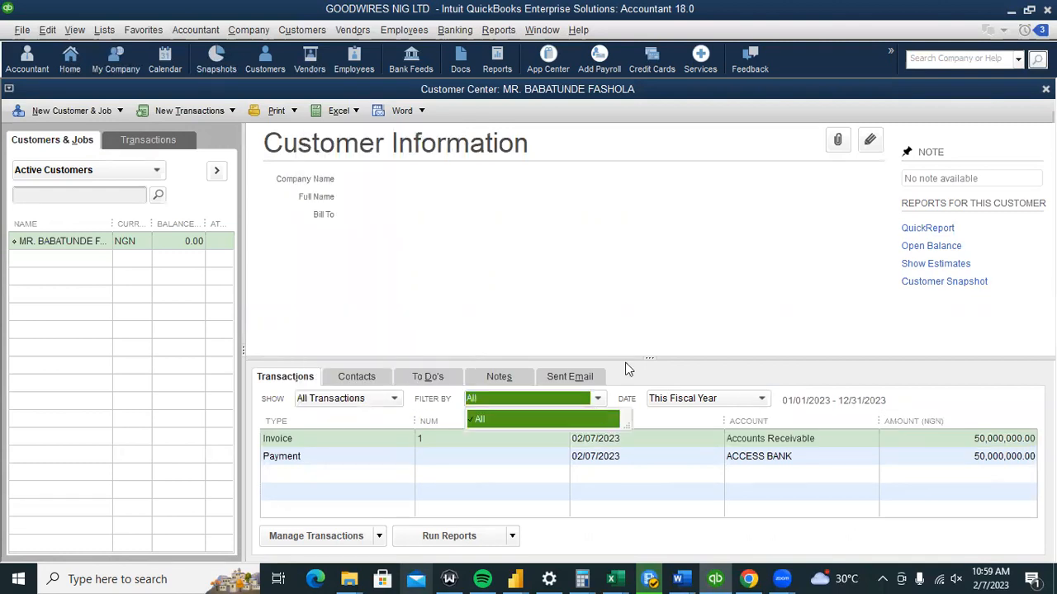
{"action": "left_click", "coordinate": [627, 369]}
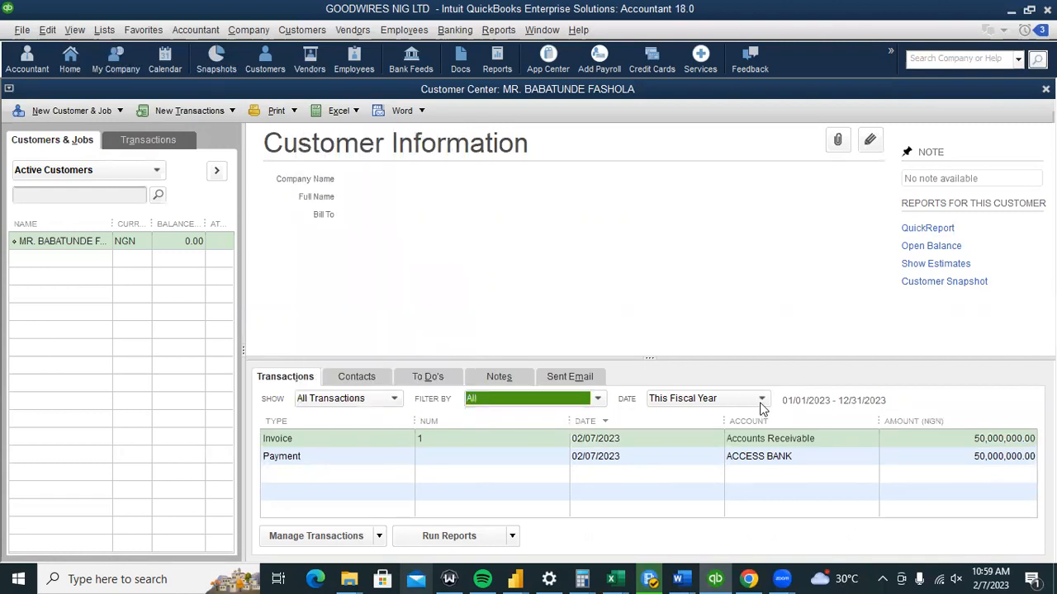
{"action": "left_click", "coordinate": [762, 404]}
{"action": "left_click", "coordinate": [571, 248]}
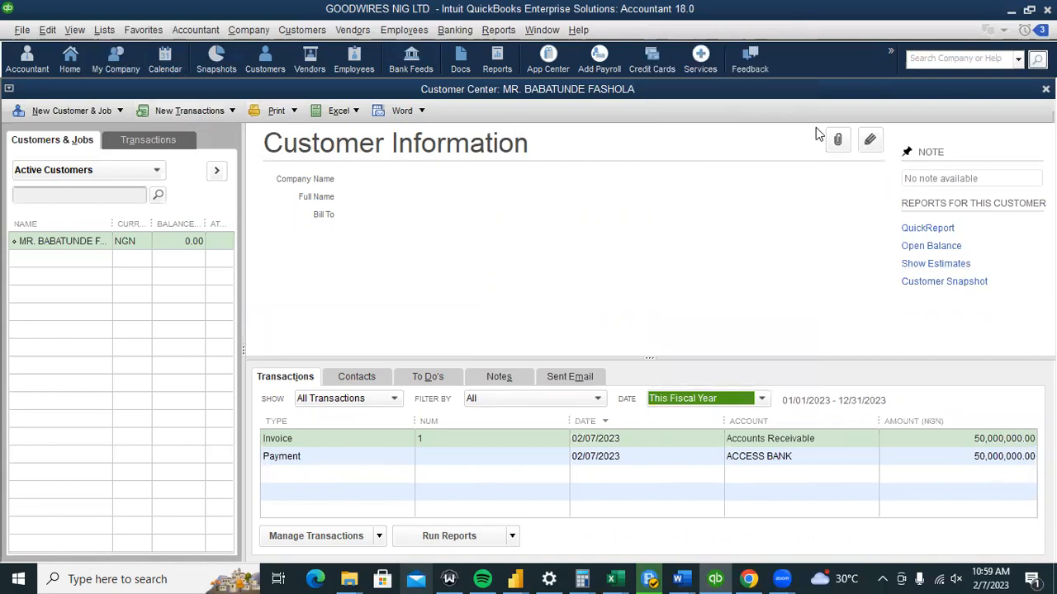
{"action": "left_click", "coordinate": [378, 537]}
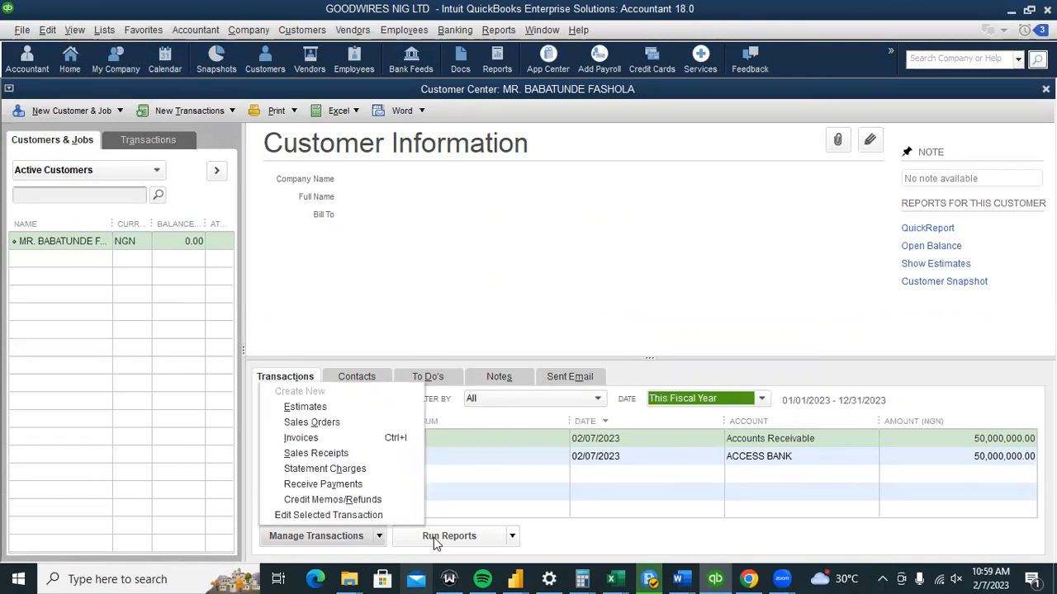
Show the customer's transactions as an All Transactions report for January–December 2023.
{"action": "left_click", "coordinate": [511, 538]}
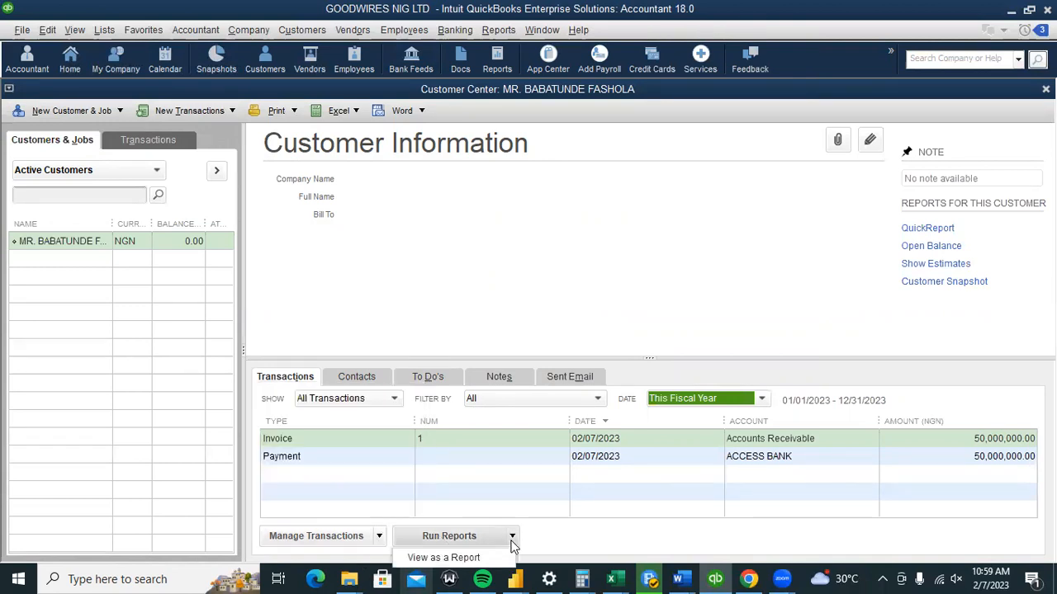
{"action": "left_click", "coordinate": [471, 558]}
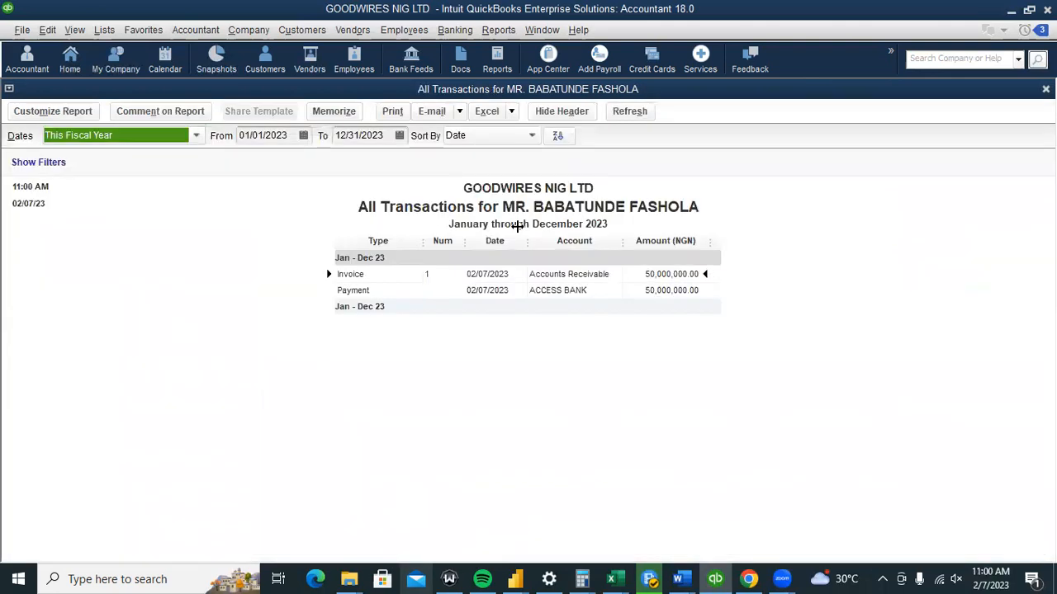
{"action": "left_click", "coordinate": [496, 30]}
{"action": "mouse_move", "coordinate": [681, 210]}
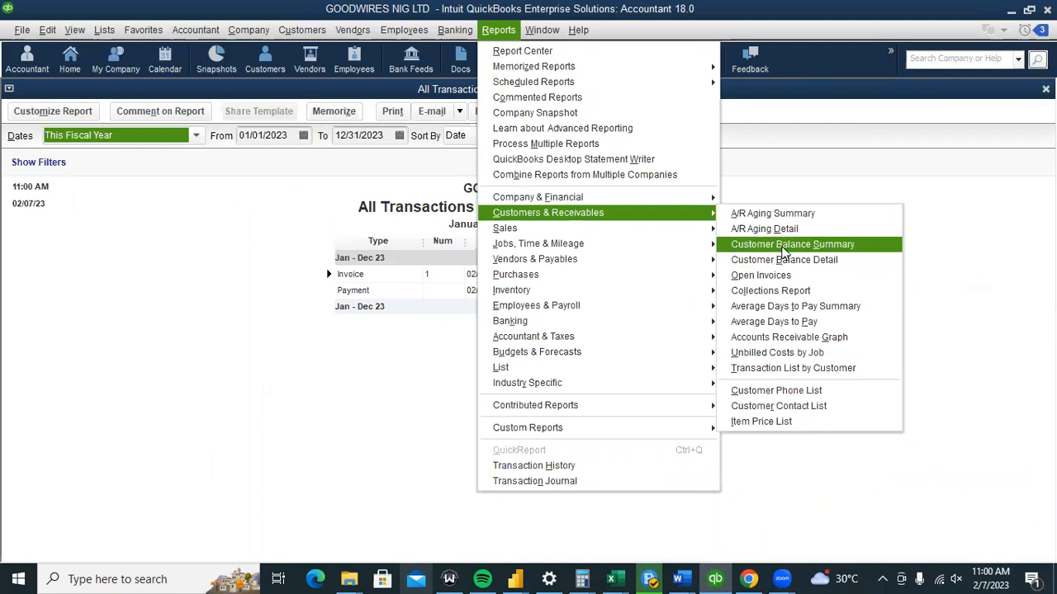
Open the Accountant Center, then the Chart of Accounts showing ACCESS BANK at 37,000,000.00.
{"action": "left_click", "coordinate": [189, 32]}
{"action": "left_click", "coordinate": [189, 37]}
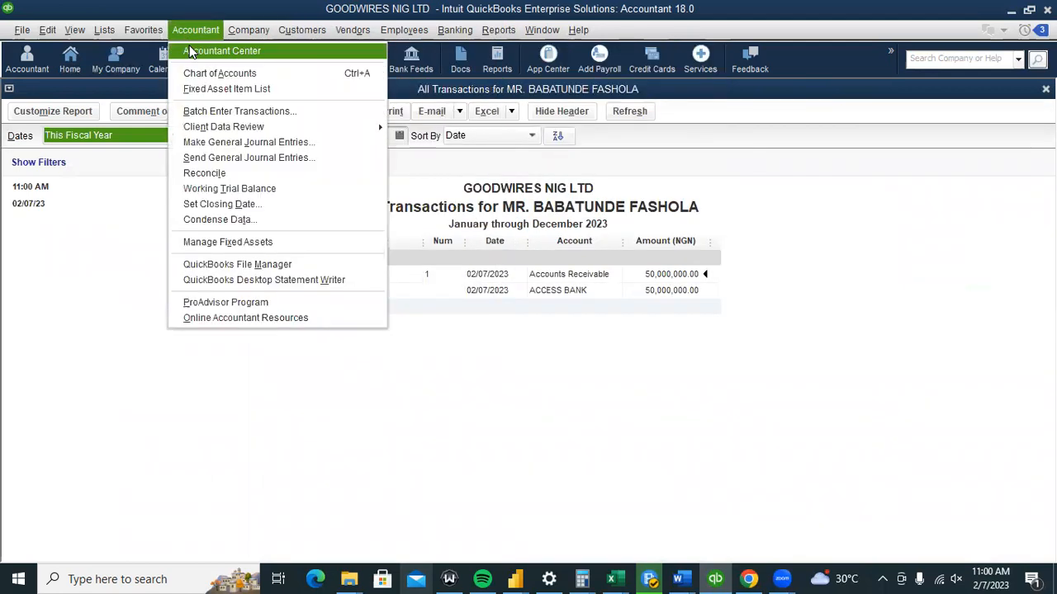
{"action": "left_click", "coordinate": [189, 52]}
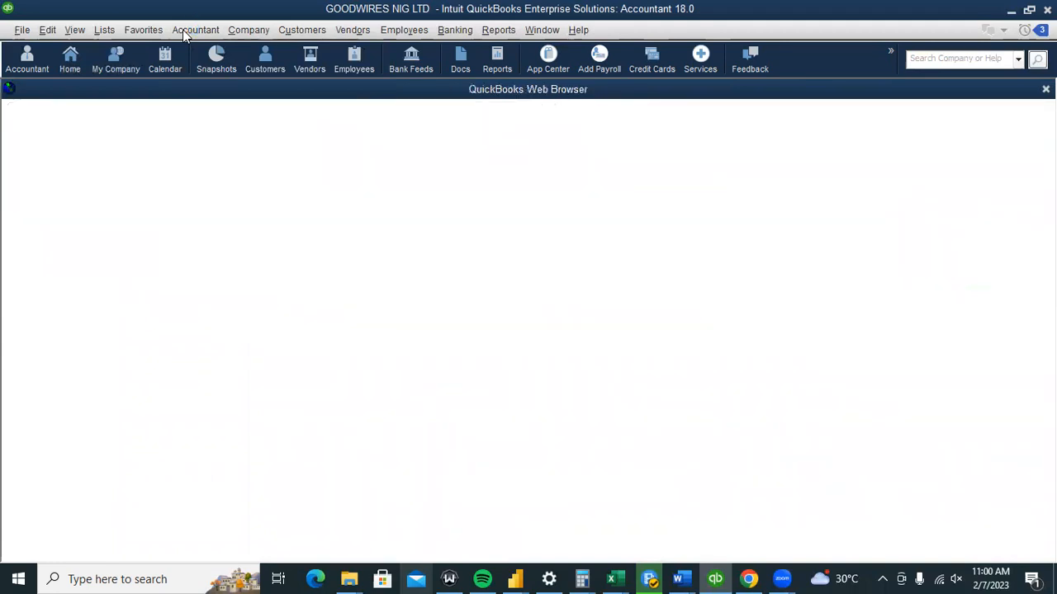
{"action": "left_click", "coordinate": [189, 30]}
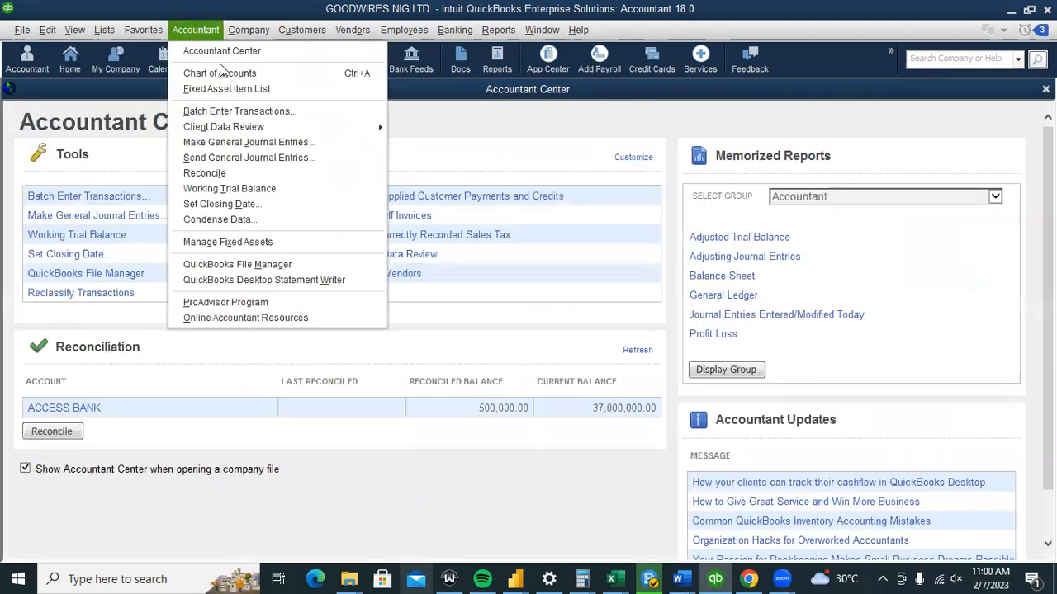
{"action": "left_click", "coordinate": [220, 73]}
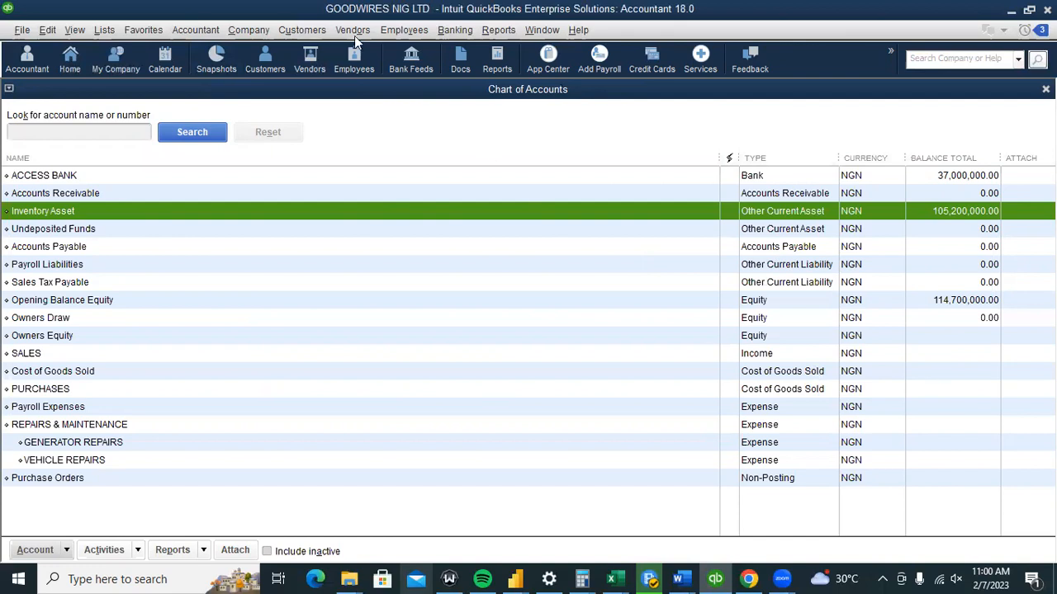
Run the Profit & Loss Detail report showing 50,000,000.00 sales and 27,500,000.00 net income.
{"action": "left_click", "coordinate": [513, 36]}
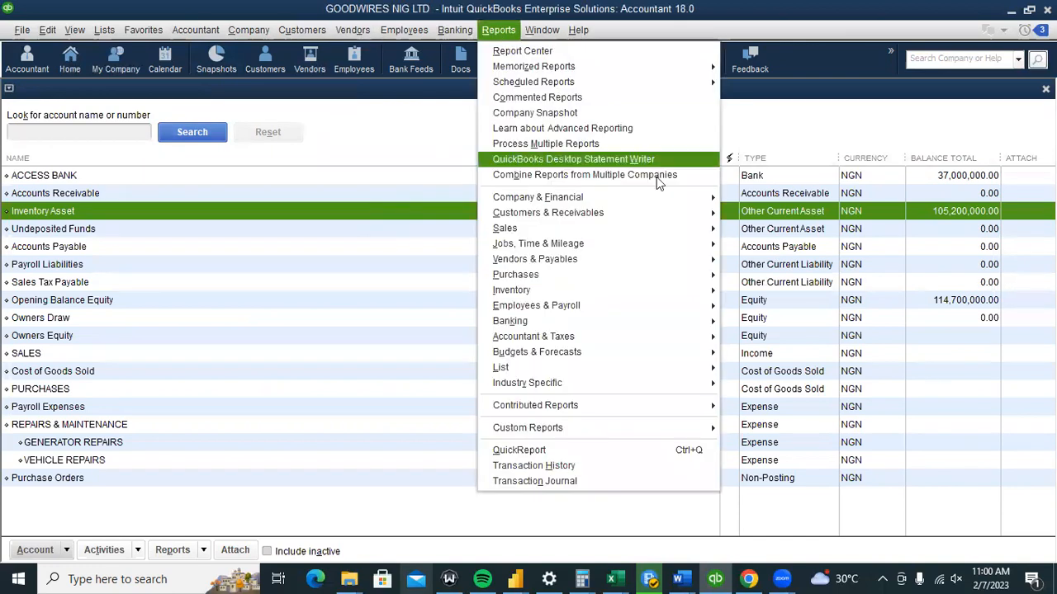
{"action": "mouse_move", "coordinate": [663, 193]}
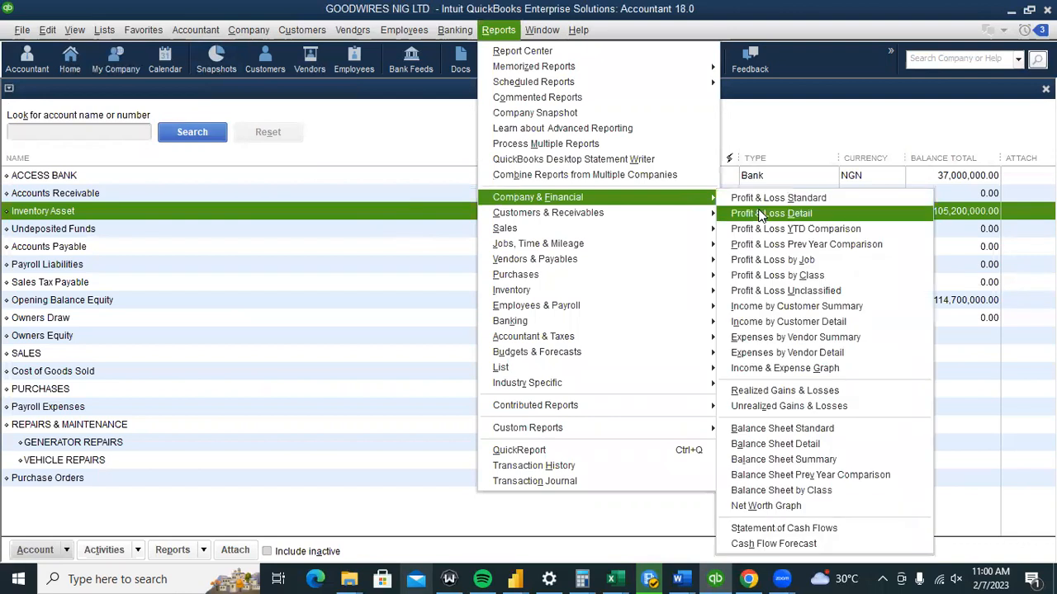
{"action": "left_click", "coordinate": [760, 215]}
{"action": "key", "text": "Return"}
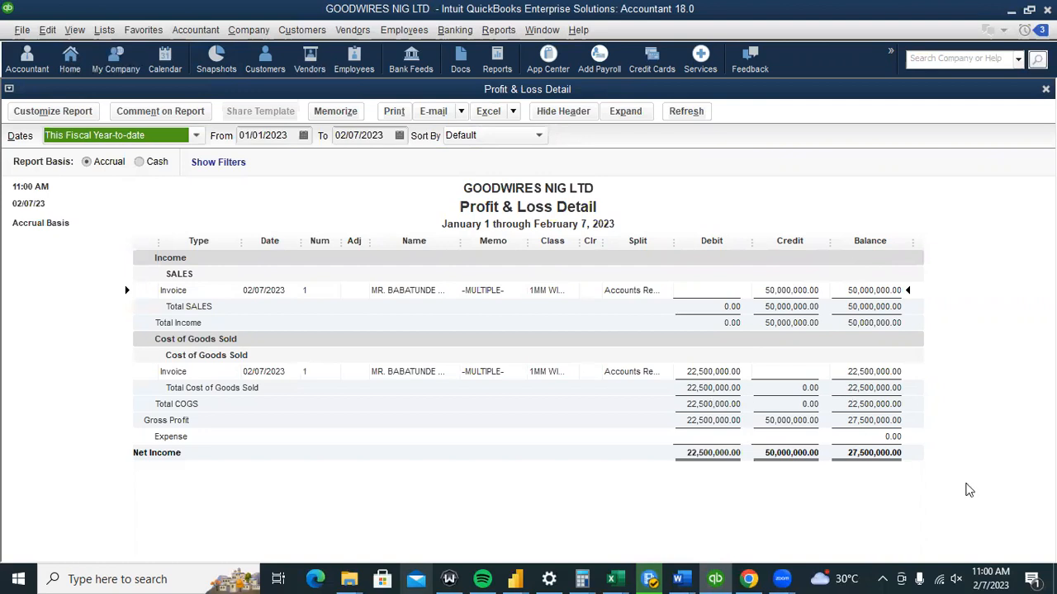
Close the Reports menu without choosing a report and return to the Home page.
{"action": "left_click", "coordinate": [495, 31]}
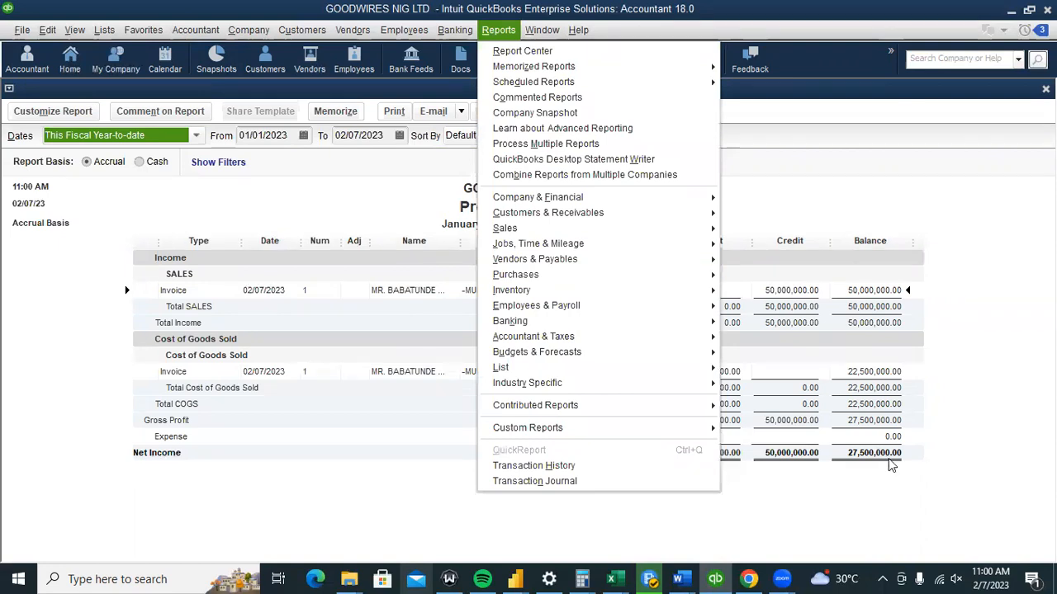
{"action": "left_click", "coordinate": [848, 342]}
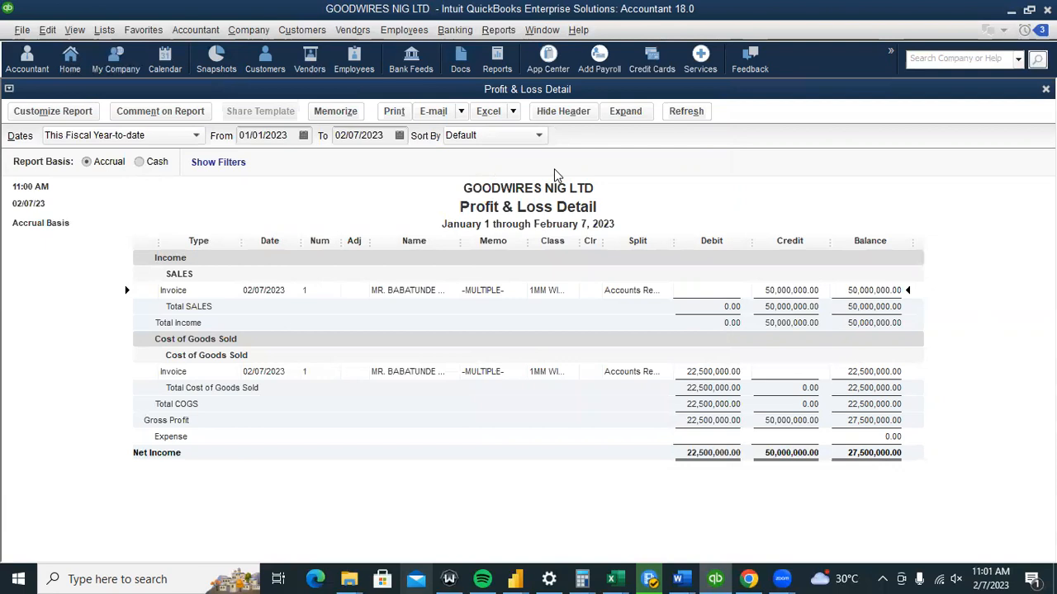
{"action": "left_click", "coordinate": [71, 56]}
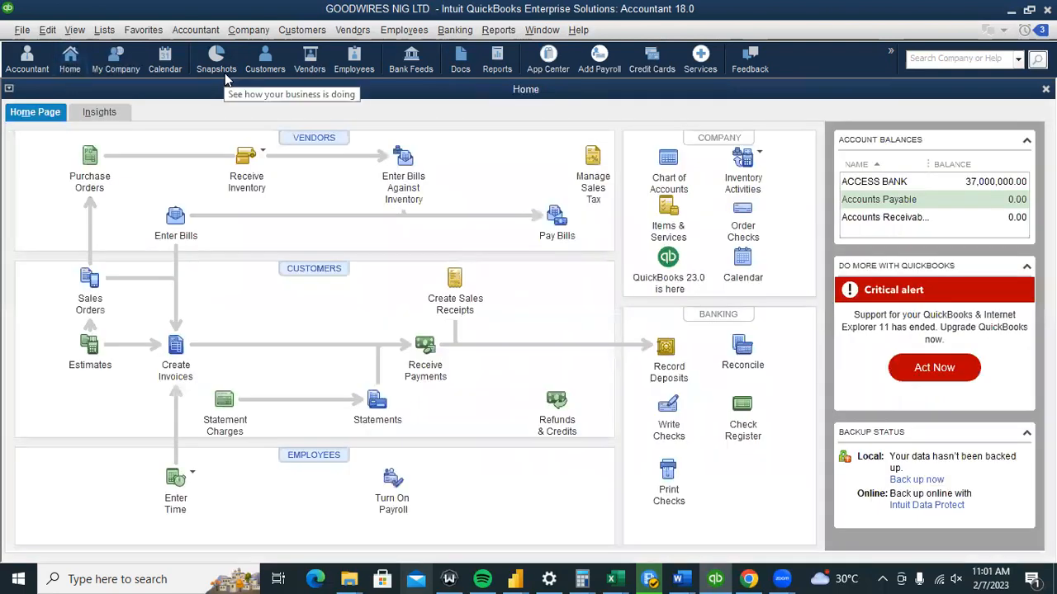
View the Company tab of the Snapshot, showing no open invoices, then open the Accountant Center.
{"action": "left_click", "coordinate": [217, 59]}
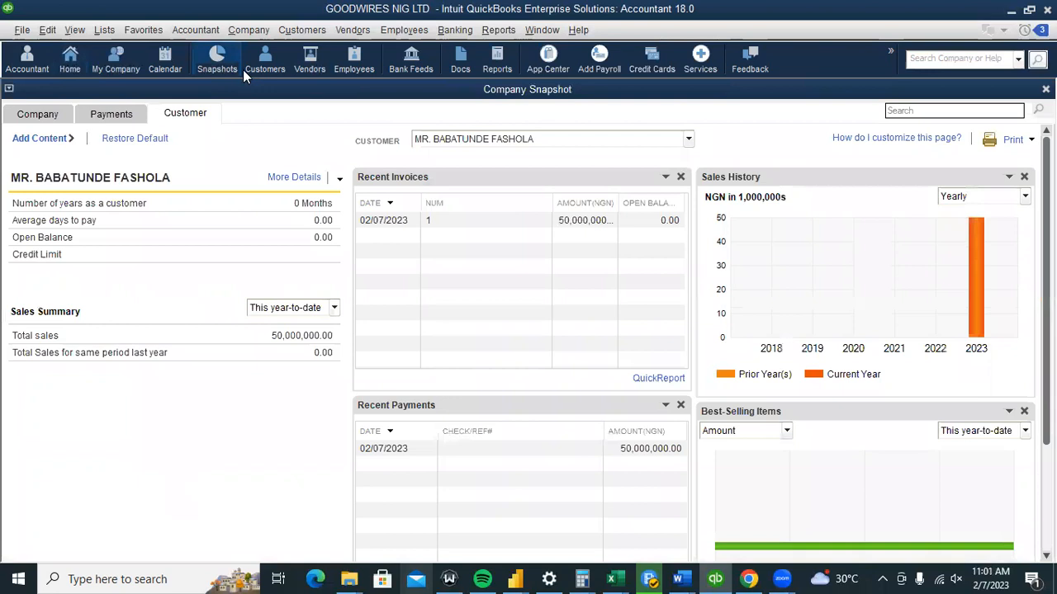
{"action": "left_click", "coordinate": [65, 114]}
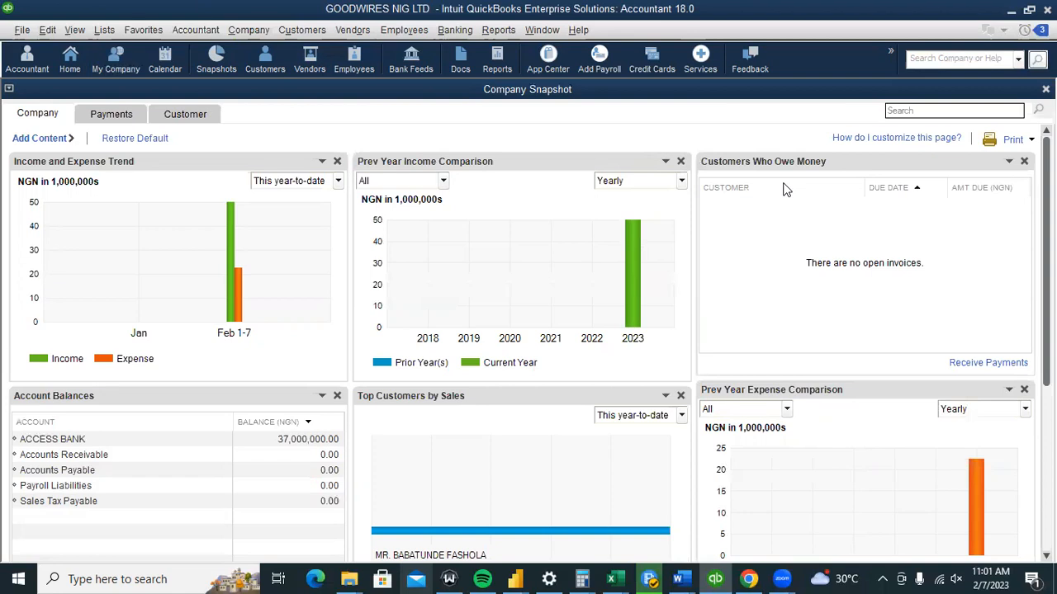
{"action": "left_click", "coordinate": [195, 37]}
{"action": "left_click", "coordinate": [198, 56]}
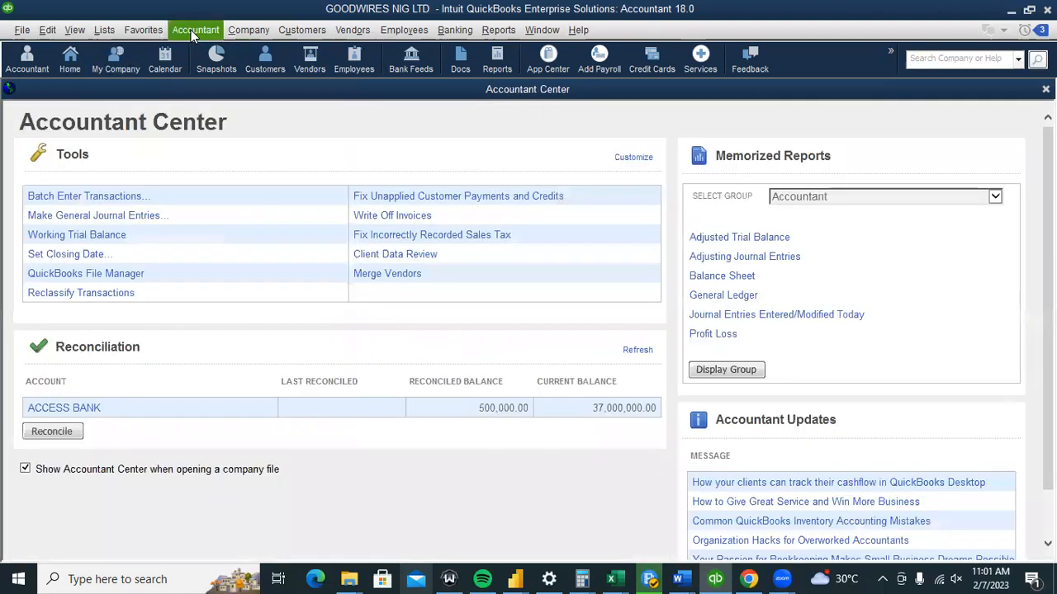
Start a new general journal entry and dismiss its information message.
{"action": "left_click", "coordinate": [203, 30]}
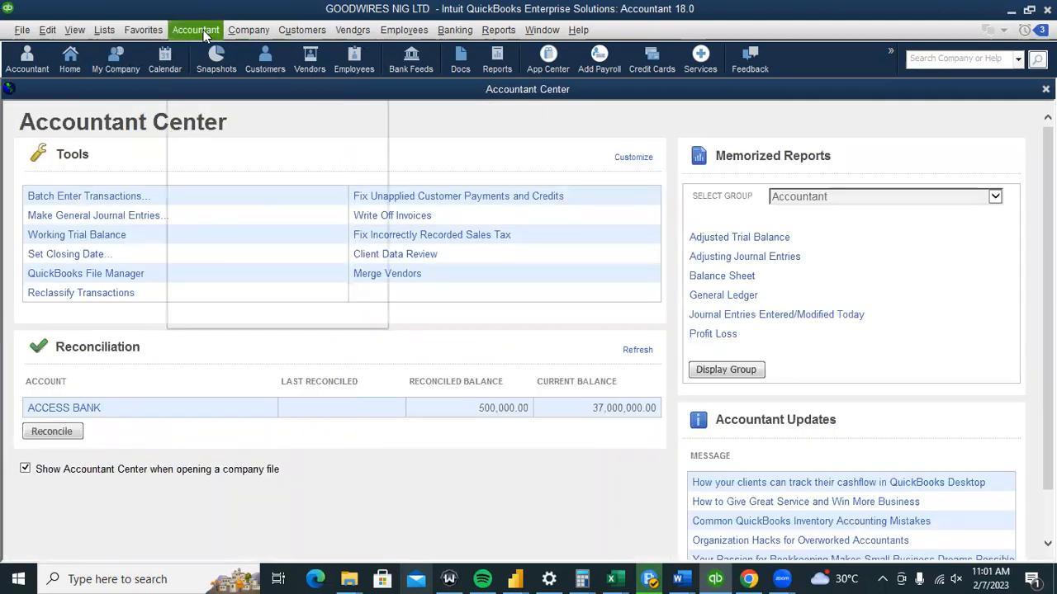
{"action": "left_click", "coordinate": [456, 152]}
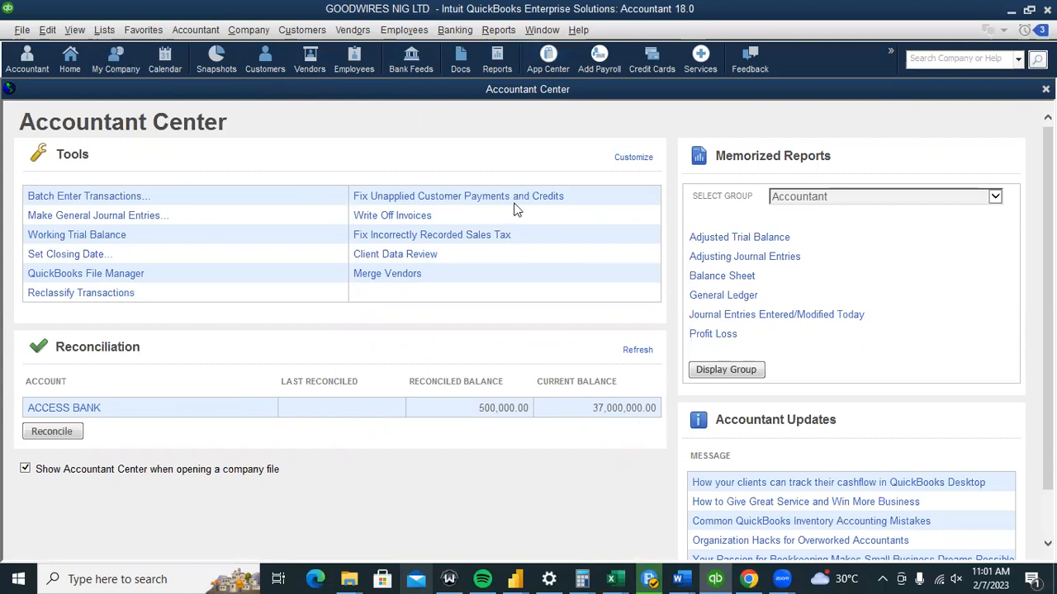
{"action": "left_click", "coordinate": [120, 216]}
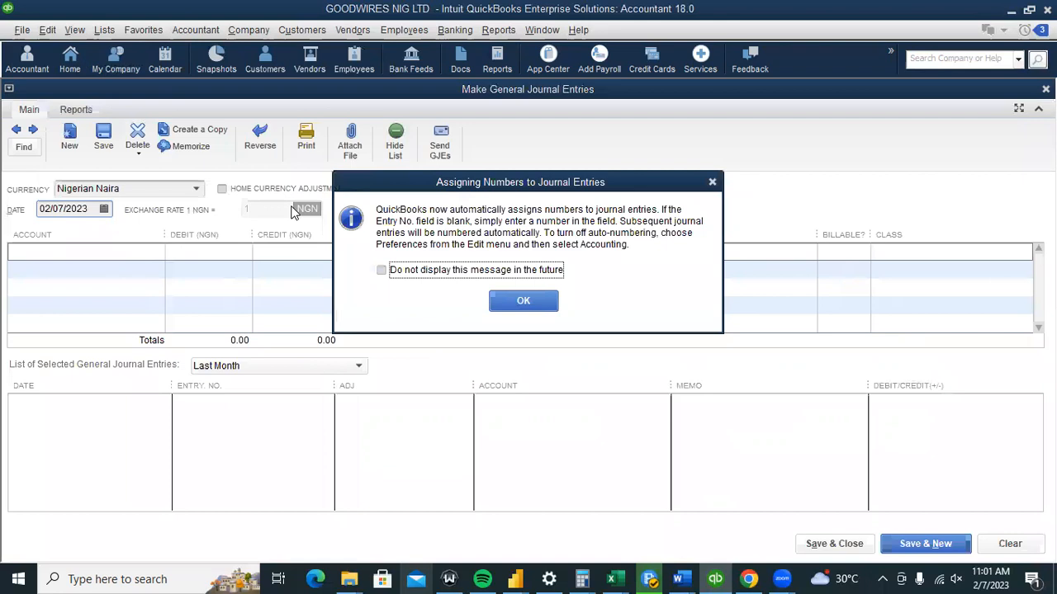
{"action": "left_click", "coordinate": [711, 182]}
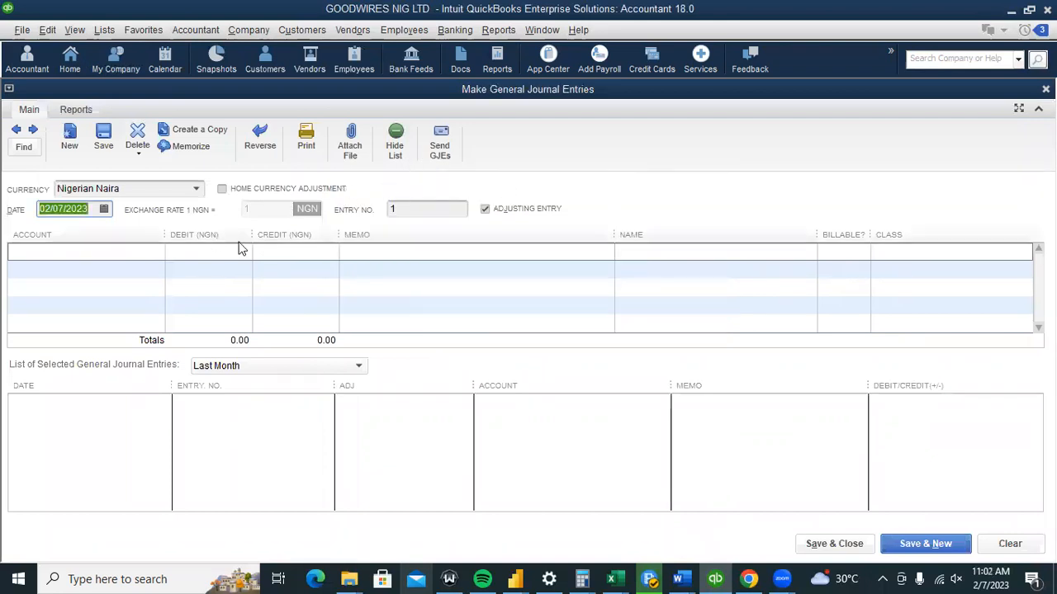
Click through the journal's account lines without entering anything, then return to the Accountant Center.
{"action": "left_click", "coordinate": [109, 250]}
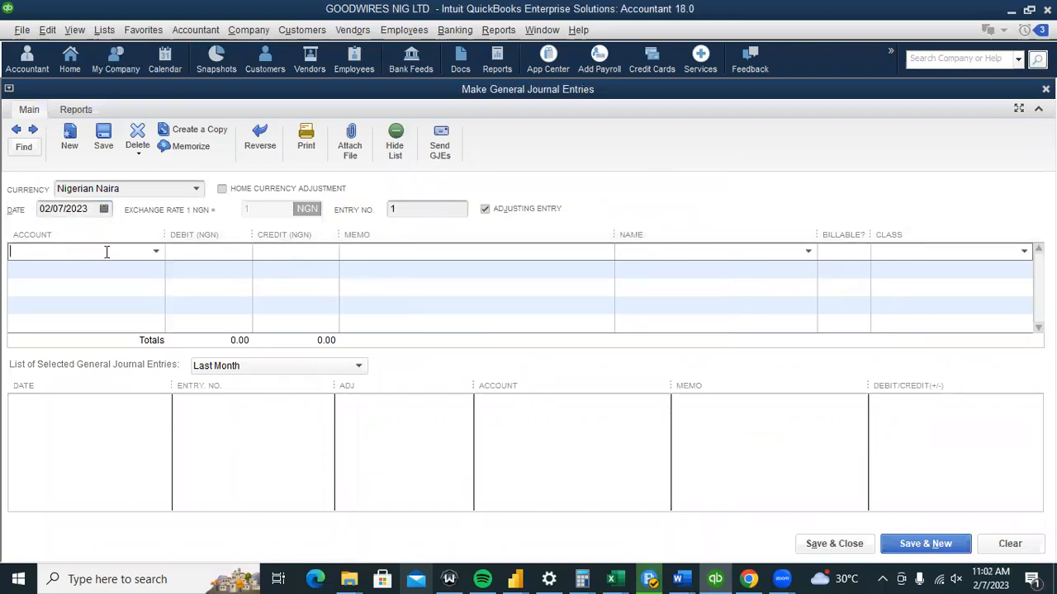
{"action": "left_click", "coordinate": [118, 272]}
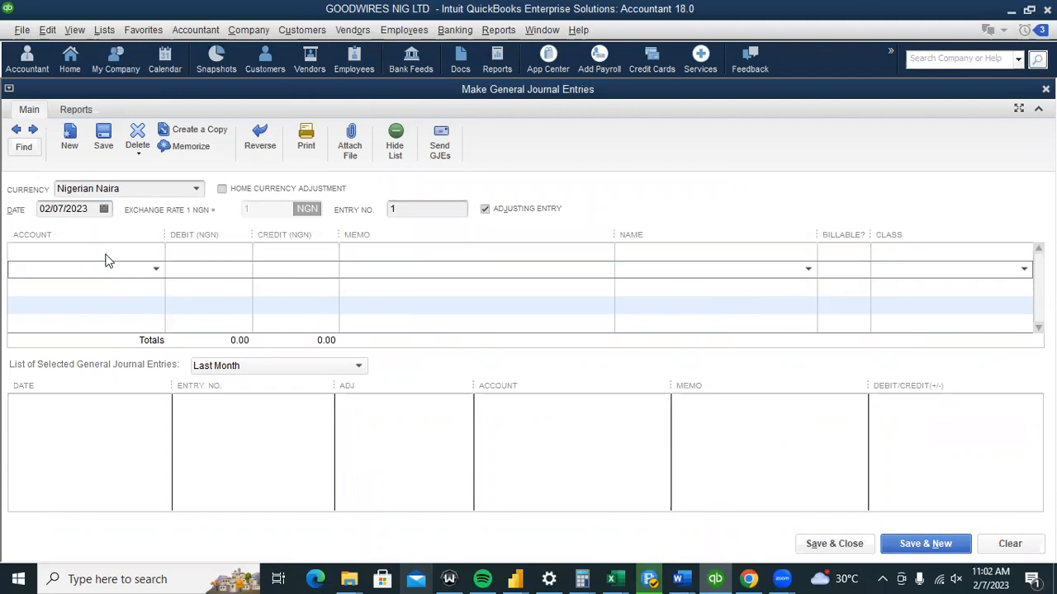
{"action": "left_click", "coordinate": [107, 249]}
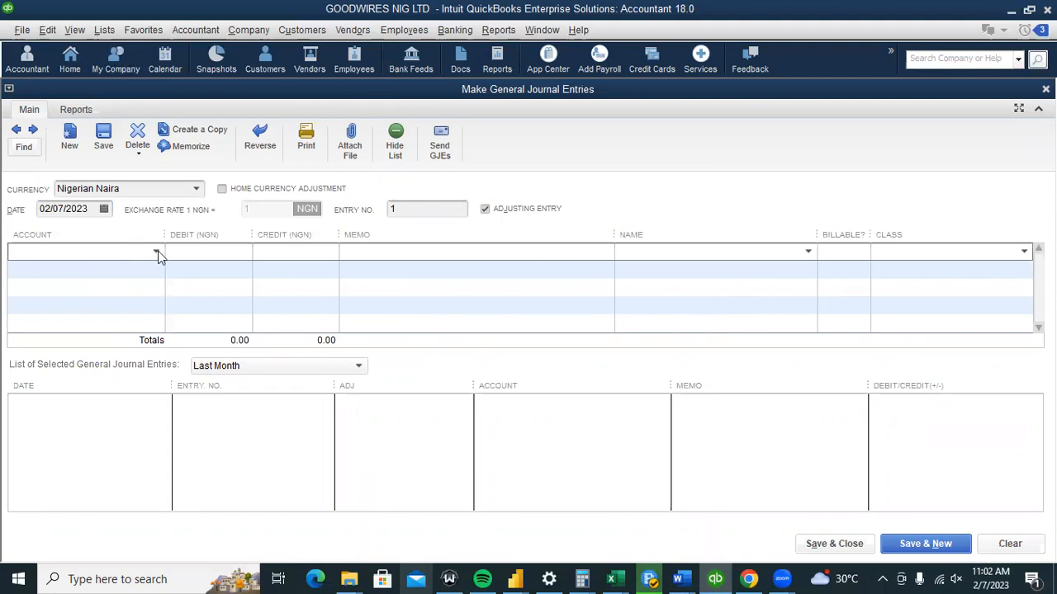
{"action": "left_click", "coordinate": [157, 253]}
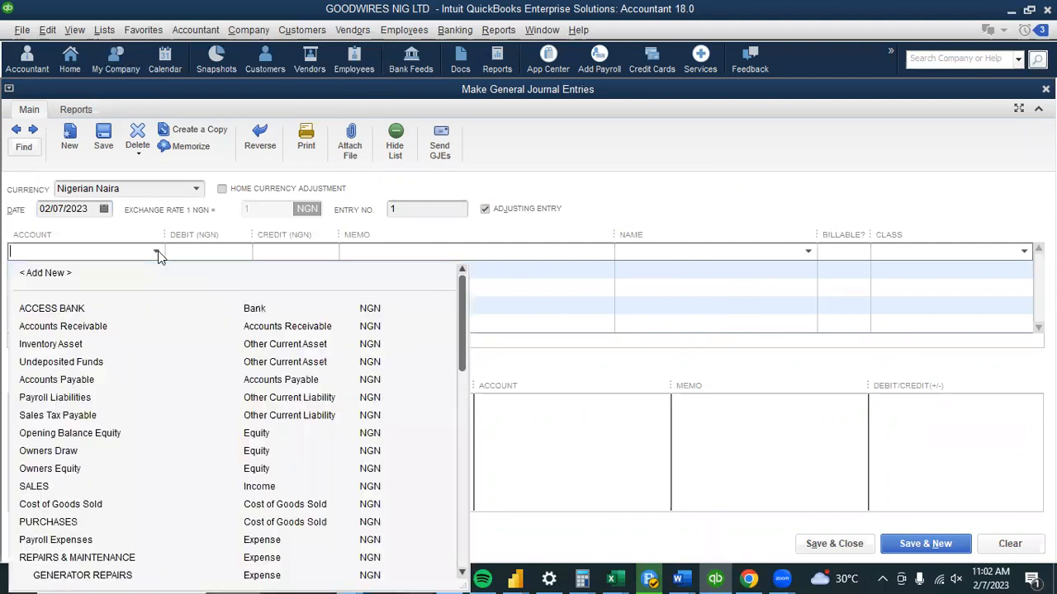
{"action": "left_click", "coordinate": [157, 254]}
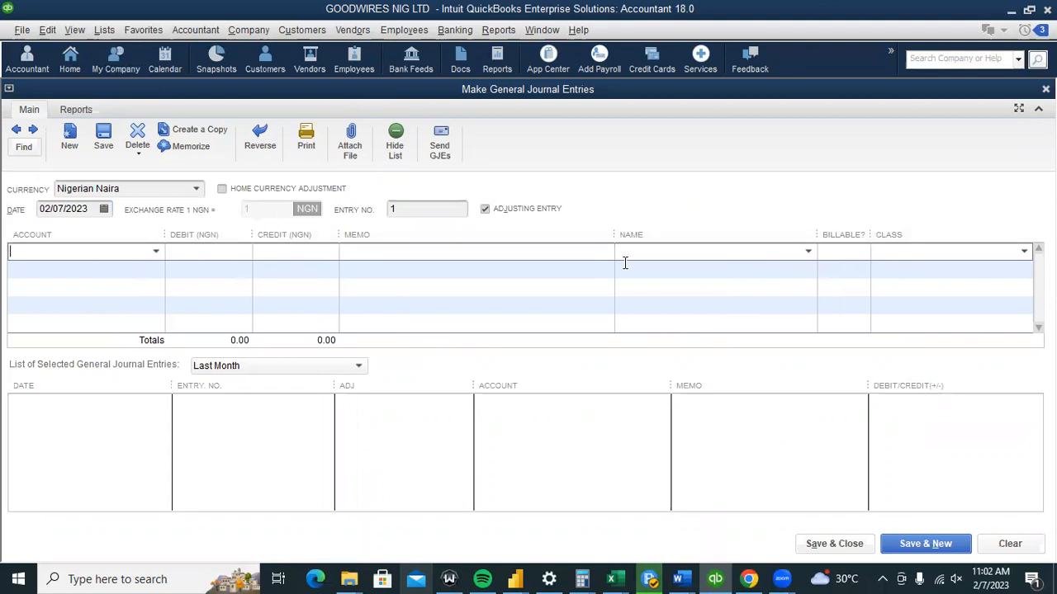
{"action": "left_click", "coordinate": [193, 35]}
{"action": "left_click", "coordinate": [196, 56]}
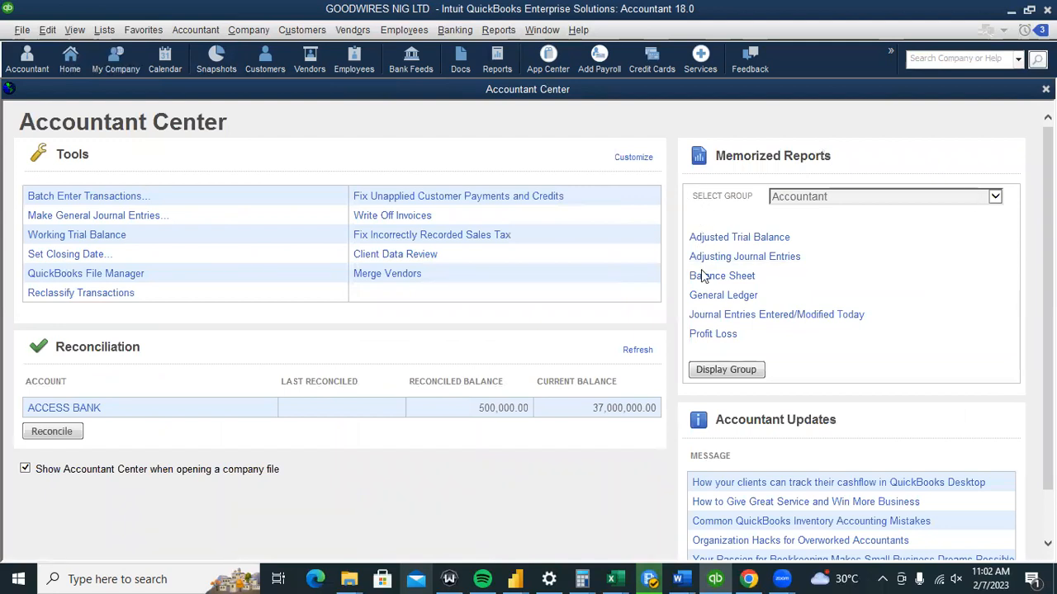
Open the Adjusted Trial Balance for February 1–7, 2023, then browse Reports submenus to Accountant & Taxes.
{"action": "left_click", "coordinate": [712, 240]}
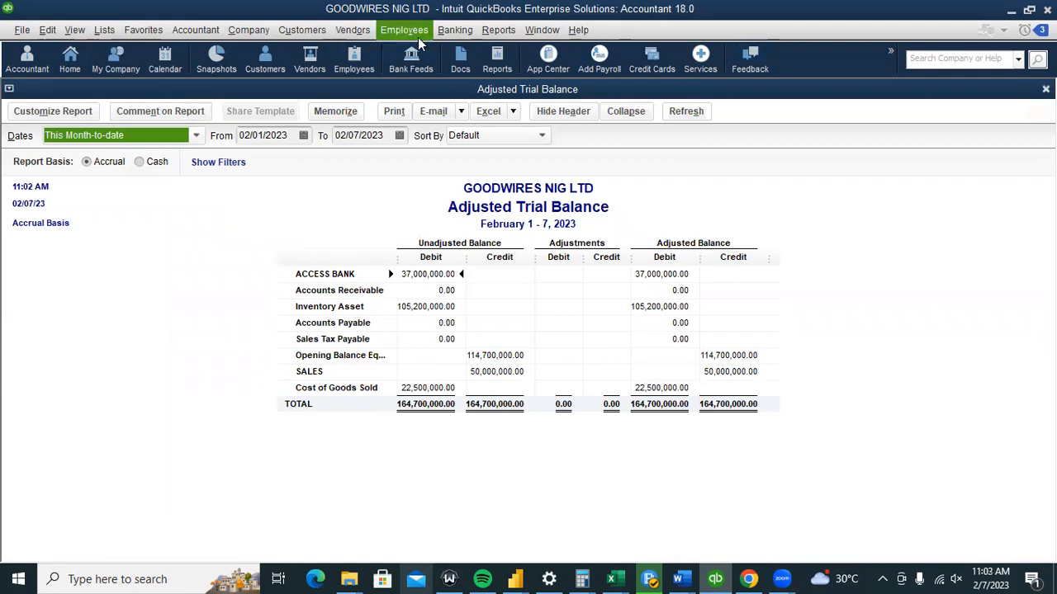
{"action": "left_click", "coordinate": [494, 30]}
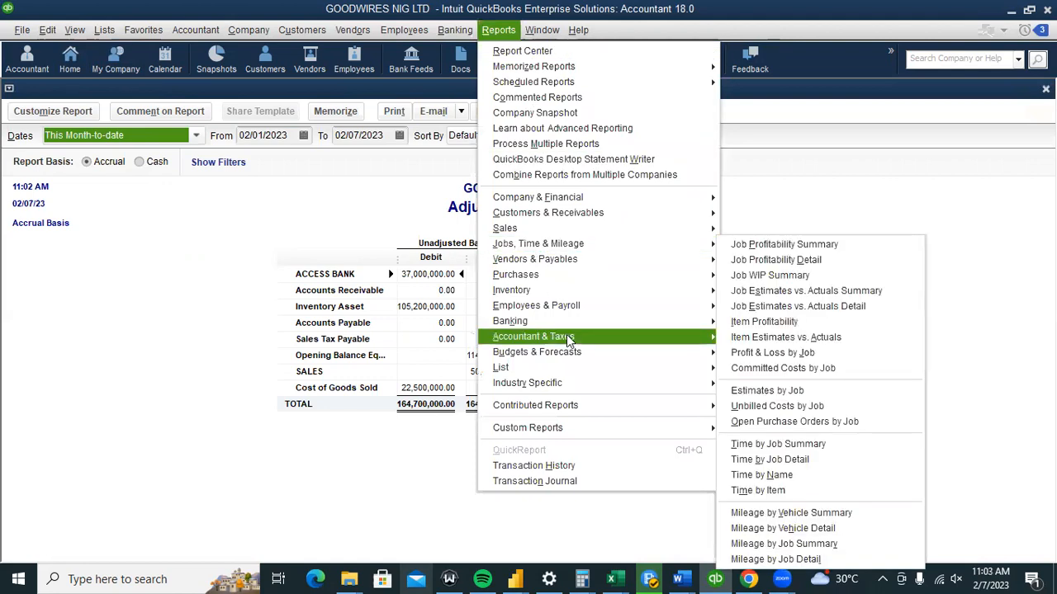
{"action": "mouse_move", "coordinate": [568, 339]}
{"action": "mouse_move", "coordinate": [567, 375]}
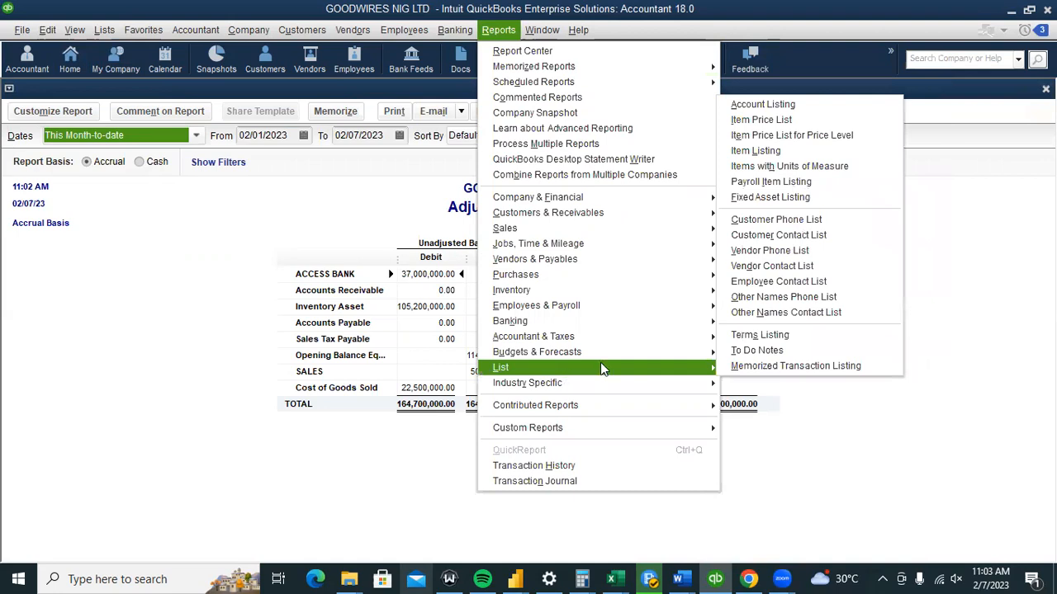
{"action": "mouse_move", "coordinate": [597, 384]}
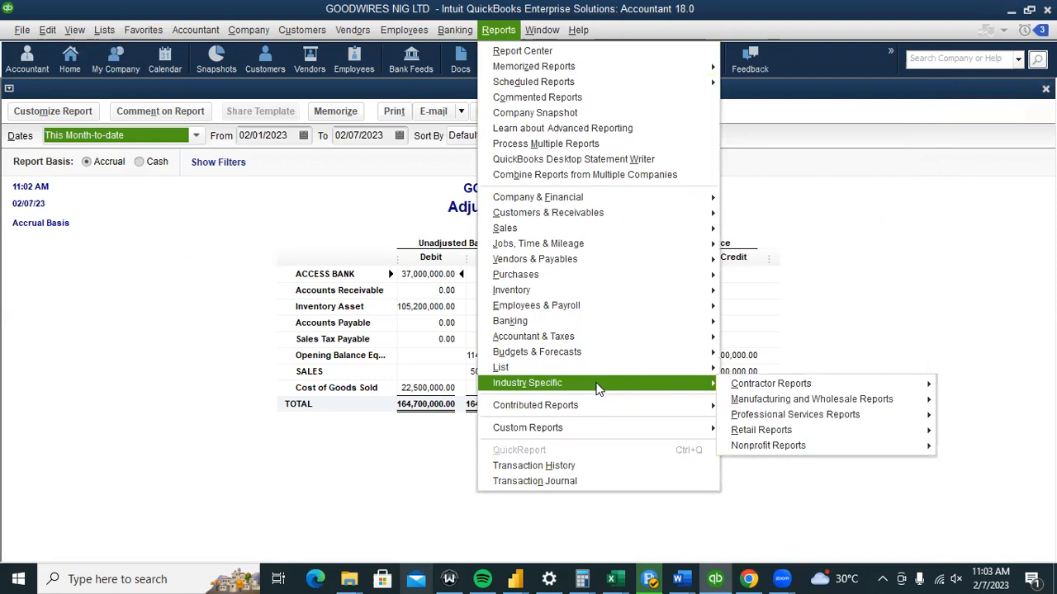
{"action": "mouse_move", "coordinate": [606, 412]}
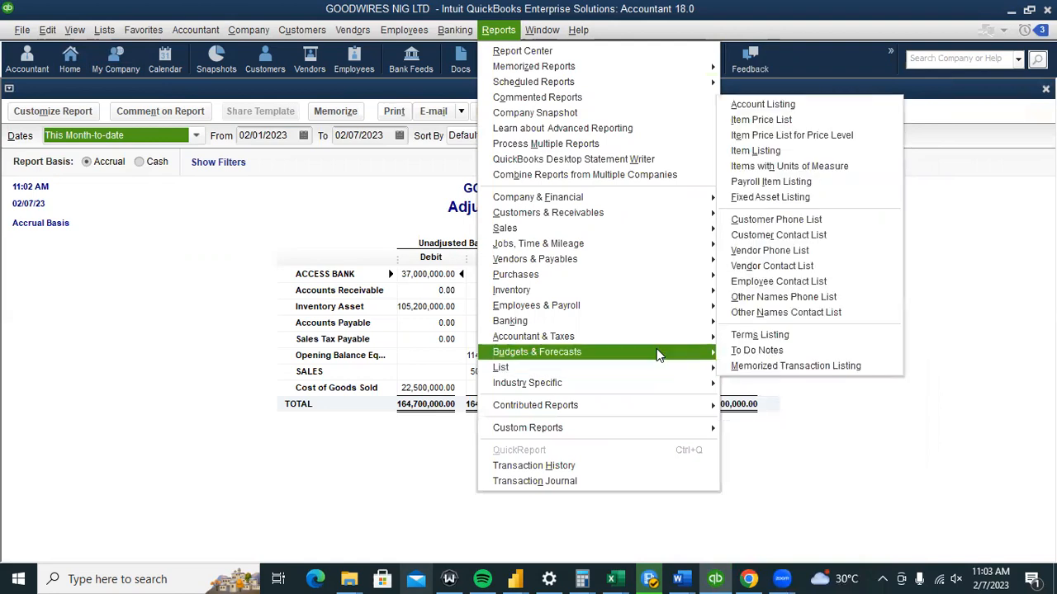
{"action": "mouse_move", "coordinate": [658, 354]}
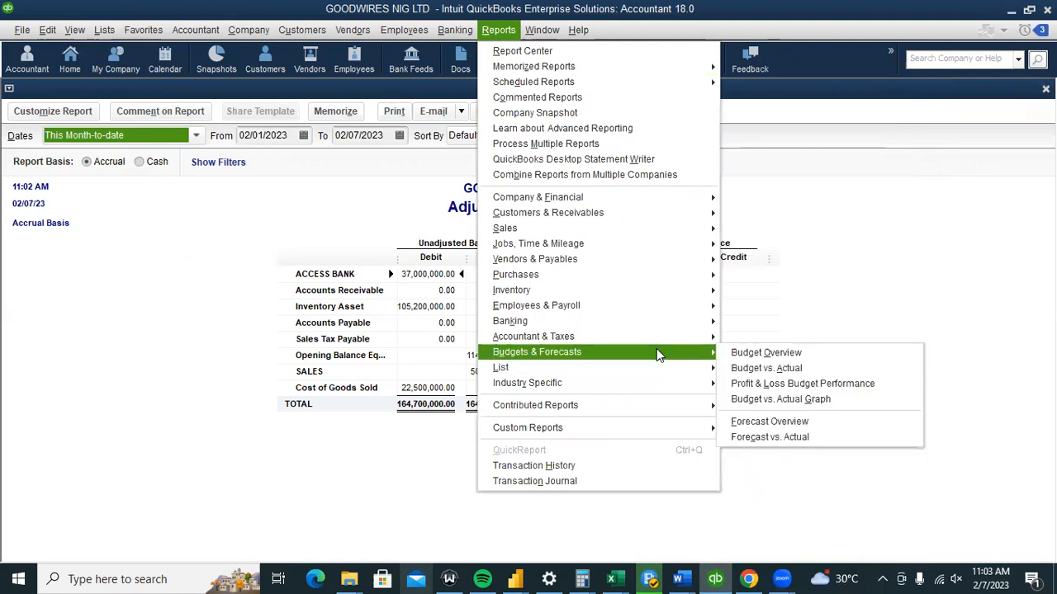
{"action": "mouse_move", "coordinate": [654, 336]}
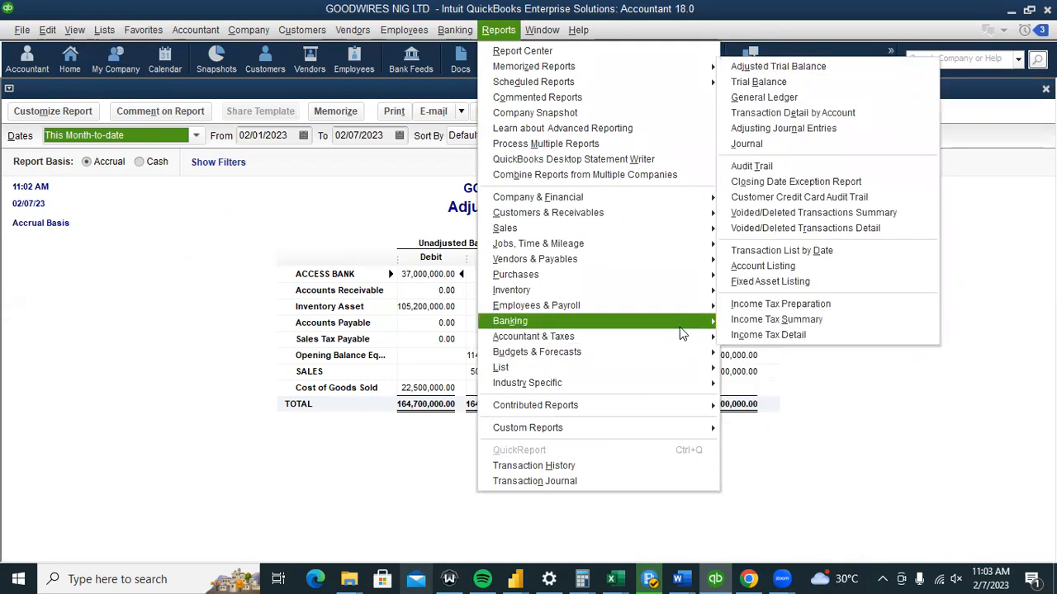
{"action": "mouse_move", "coordinate": [713, 335]}
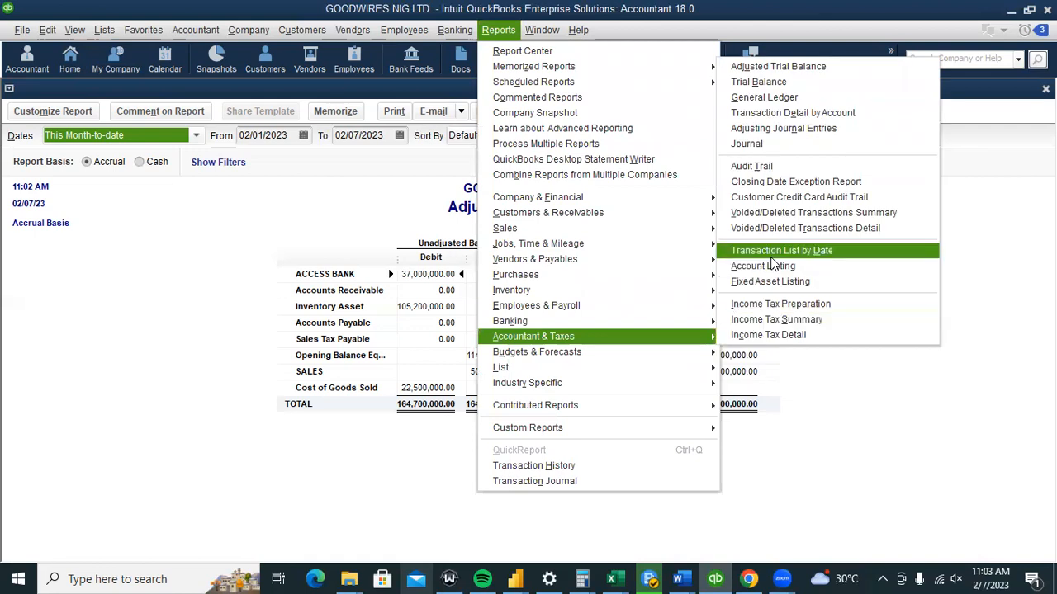
Open the Audit Trail for February 7, 2023 and scroll through its entries.
{"action": "left_click", "coordinate": [757, 164]}
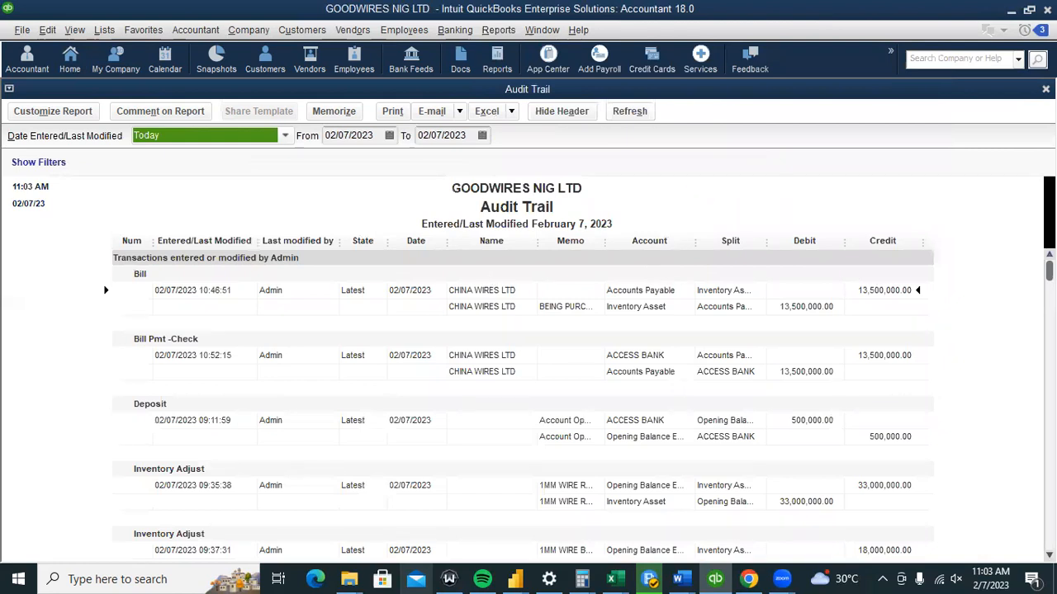
{"action": "scroll", "coordinate": [580, 403], "scroll_direction": "down", "scroll_amount": 1}
{"action": "scroll", "coordinate": [579, 403], "scroll_direction": "down", "scroll_amount": 3}
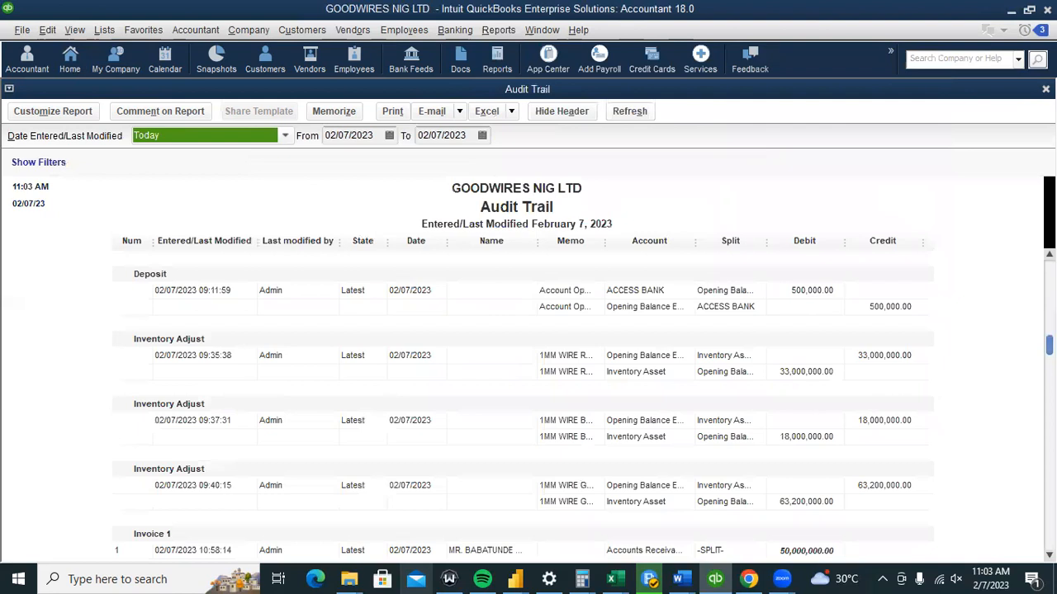
{"action": "scroll", "coordinate": [579, 403], "scroll_direction": "down", "scroll_amount": 4}
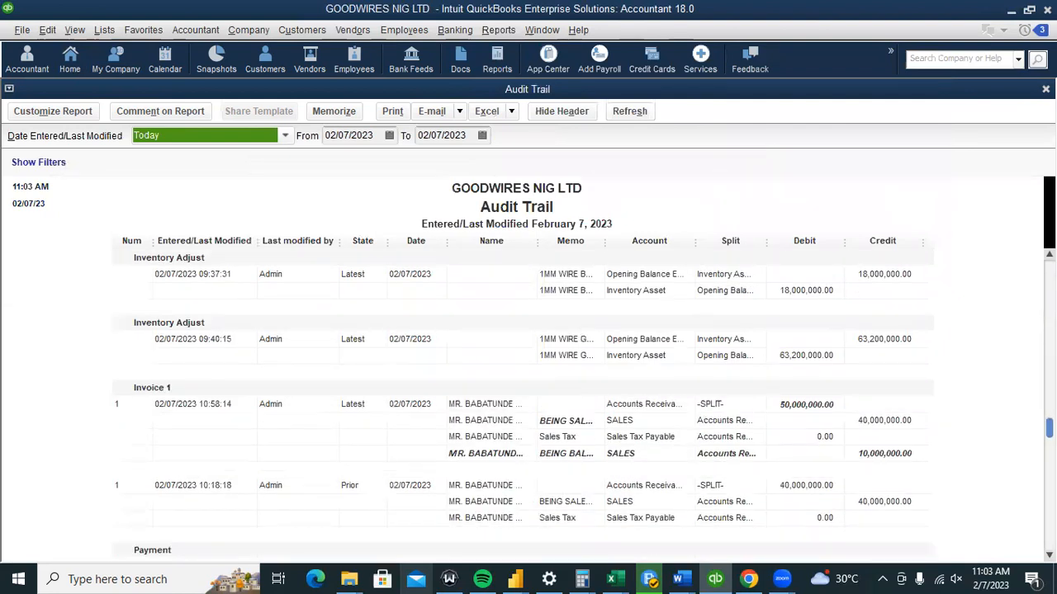
{"action": "scroll", "coordinate": [580, 403], "scroll_direction": "up", "scroll_amount": 8}
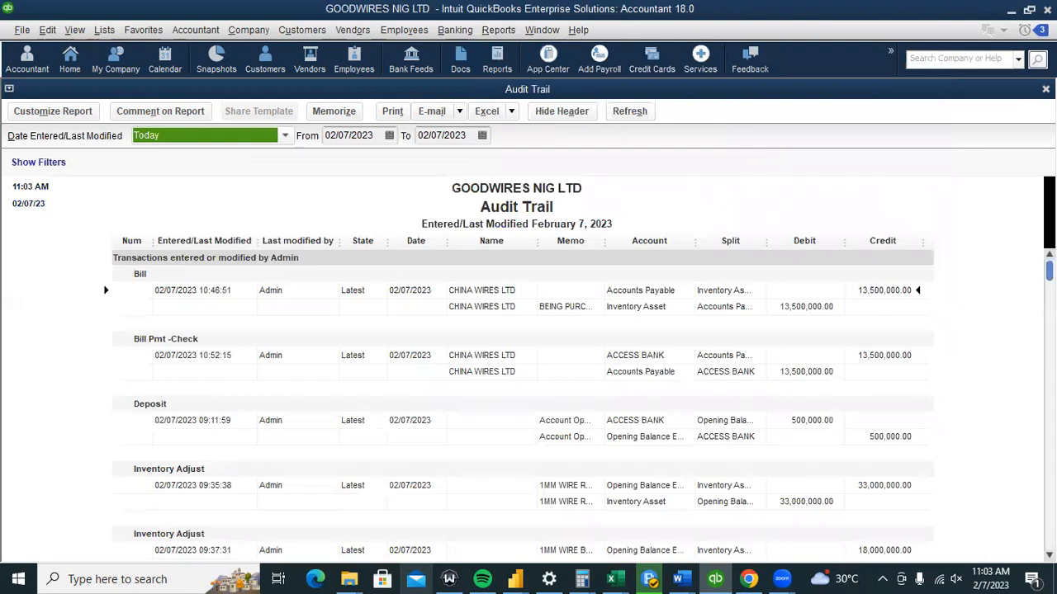
{"action": "scroll", "coordinate": [579, 403], "scroll_direction": "down", "scroll_amount": 5}
{"action": "scroll", "coordinate": [579, 403], "scroll_direction": "up", "scroll_amount": 6}
Browse the Reports, Accountant, Banking and Company menus without choosing anything, staying on the Audit Trail.
{"action": "left_click", "coordinate": [498, 30]}
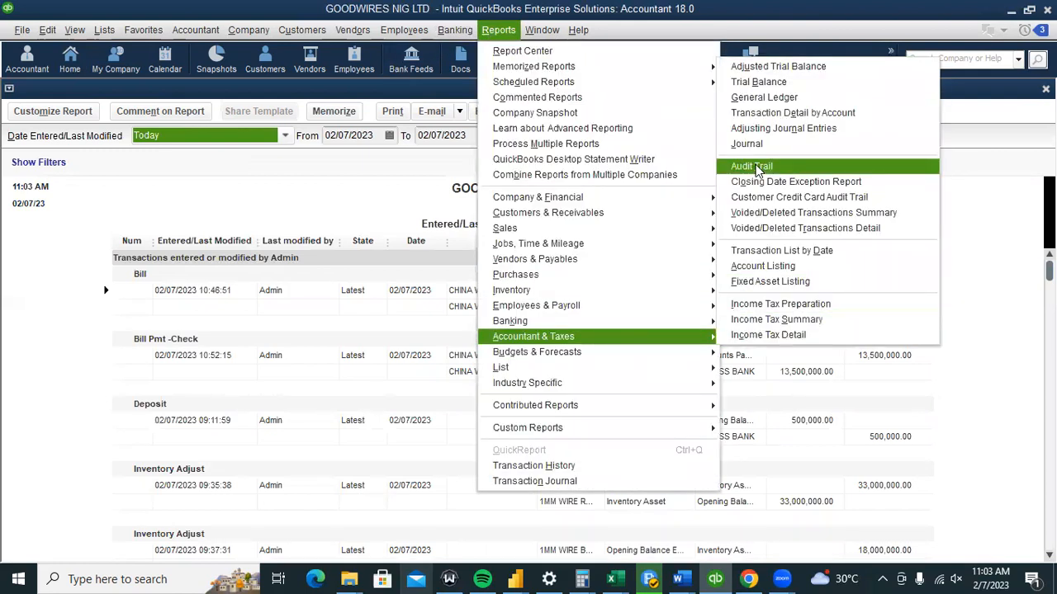
{"action": "left_click", "coordinate": [329, 217]}
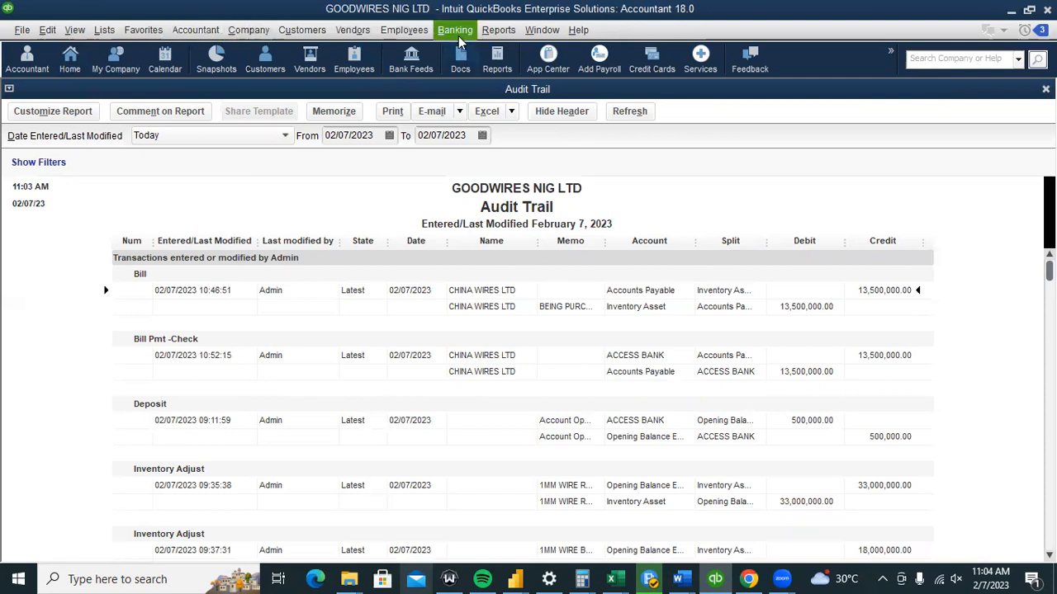
{"action": "left_click", "coordinate": [212, 32]}
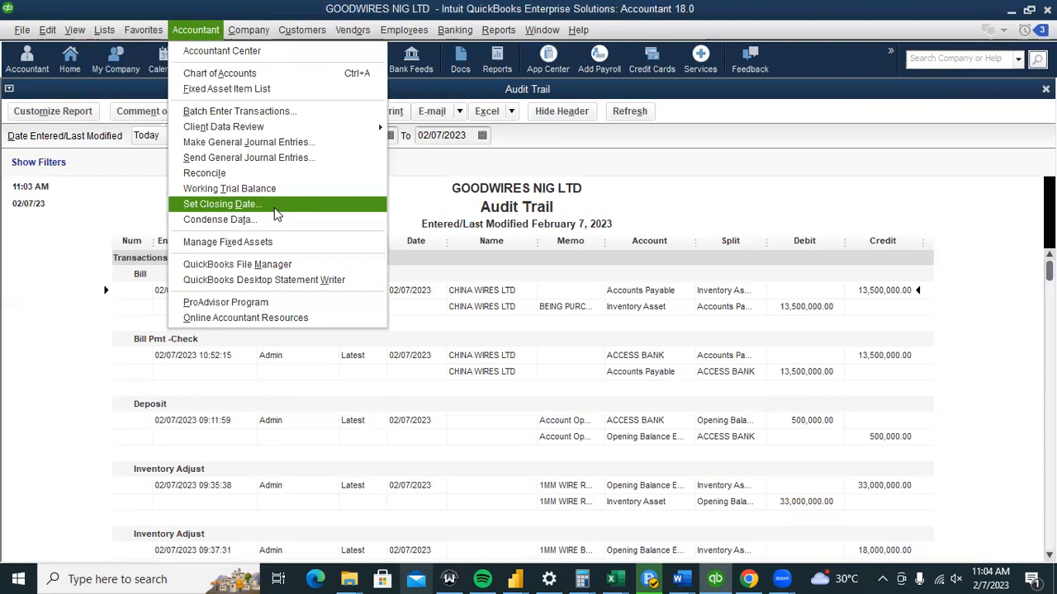
{"action": "left_click", "coordinate": [138, 208]}
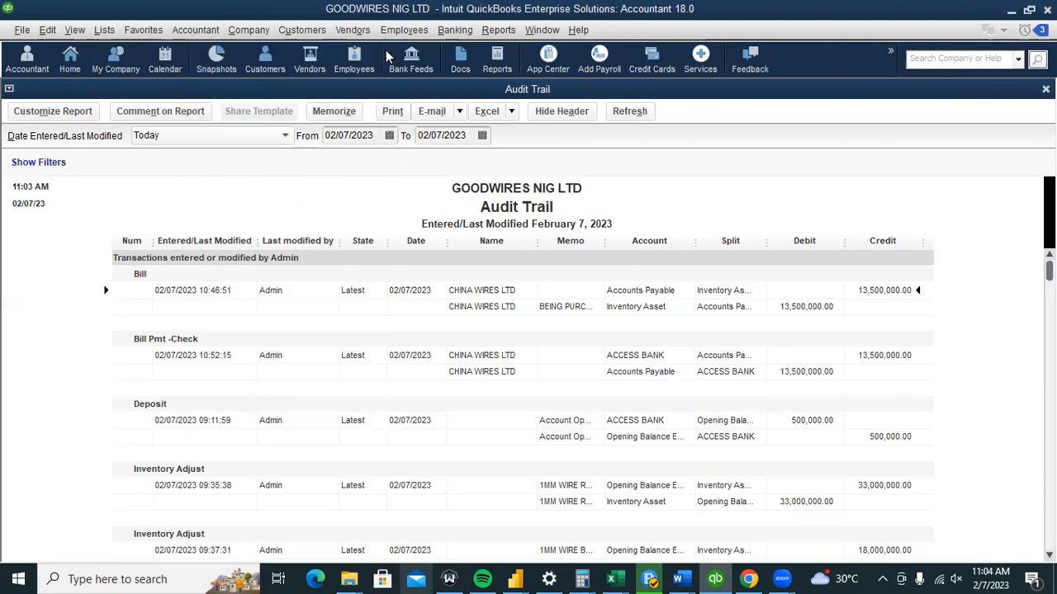
{"action": "left_click", "coordinate": [487, 37]}
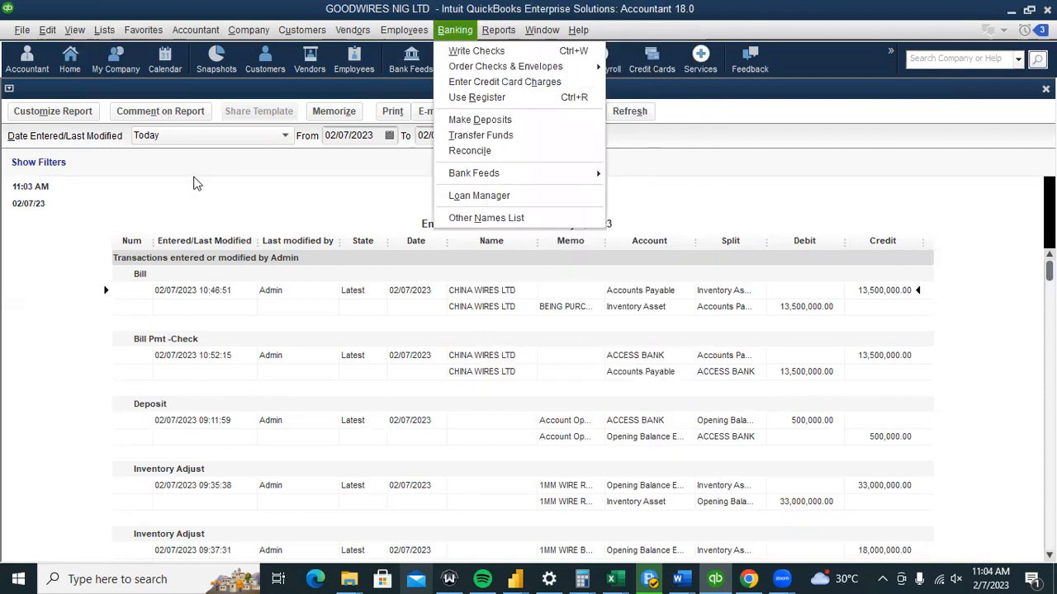
{"action": "left_click", "coordinate": [196, 183]}
{"action": "left_click", "coordinate": [235, 32]}
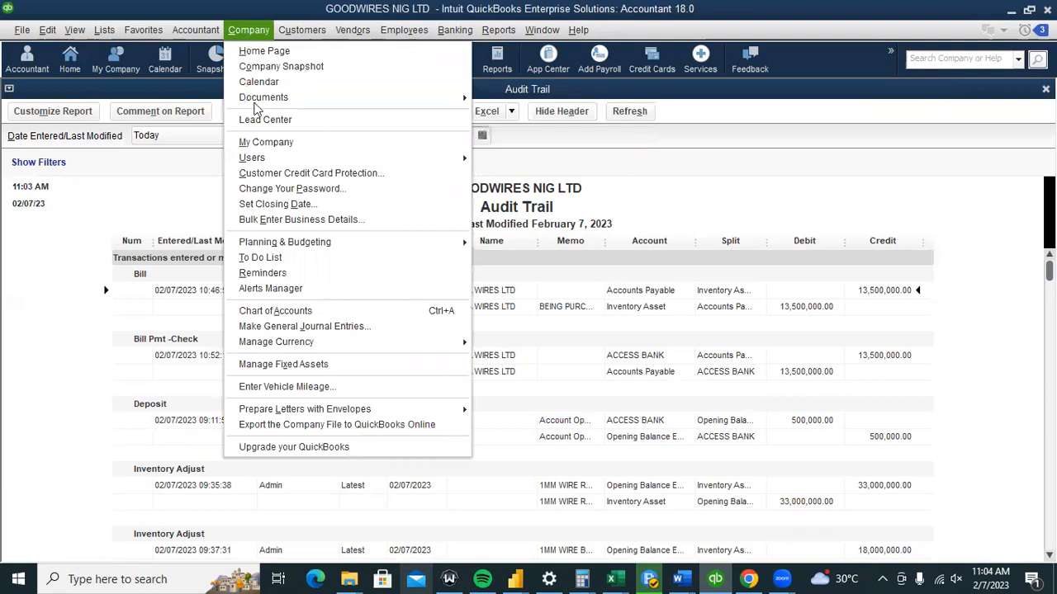
{"action": "mouse_move", "coordinate": [332, 244]}
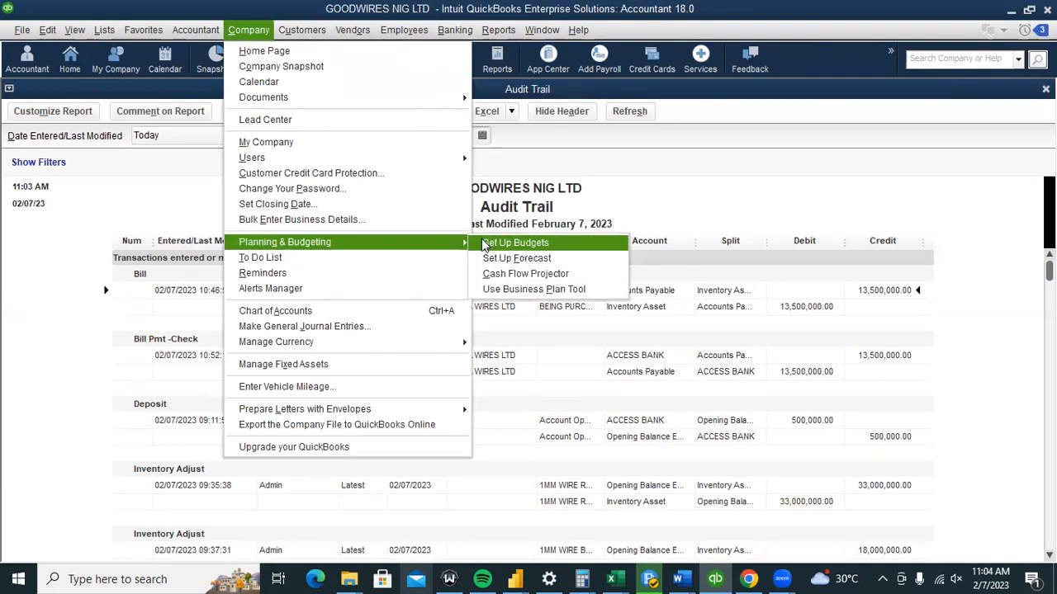
{"action": "left_click", "coordinate": [670, 201]}
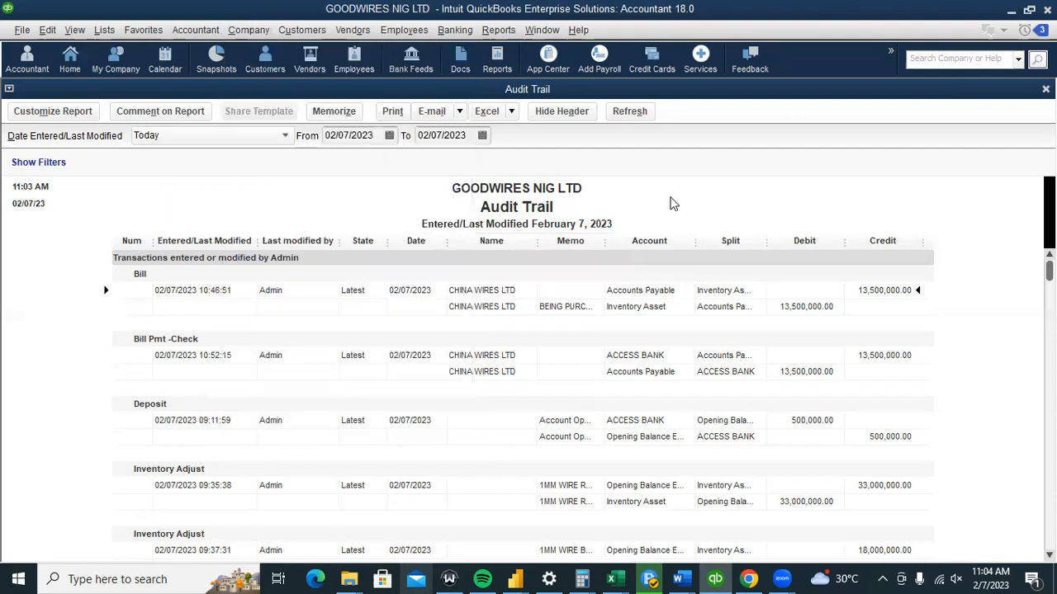